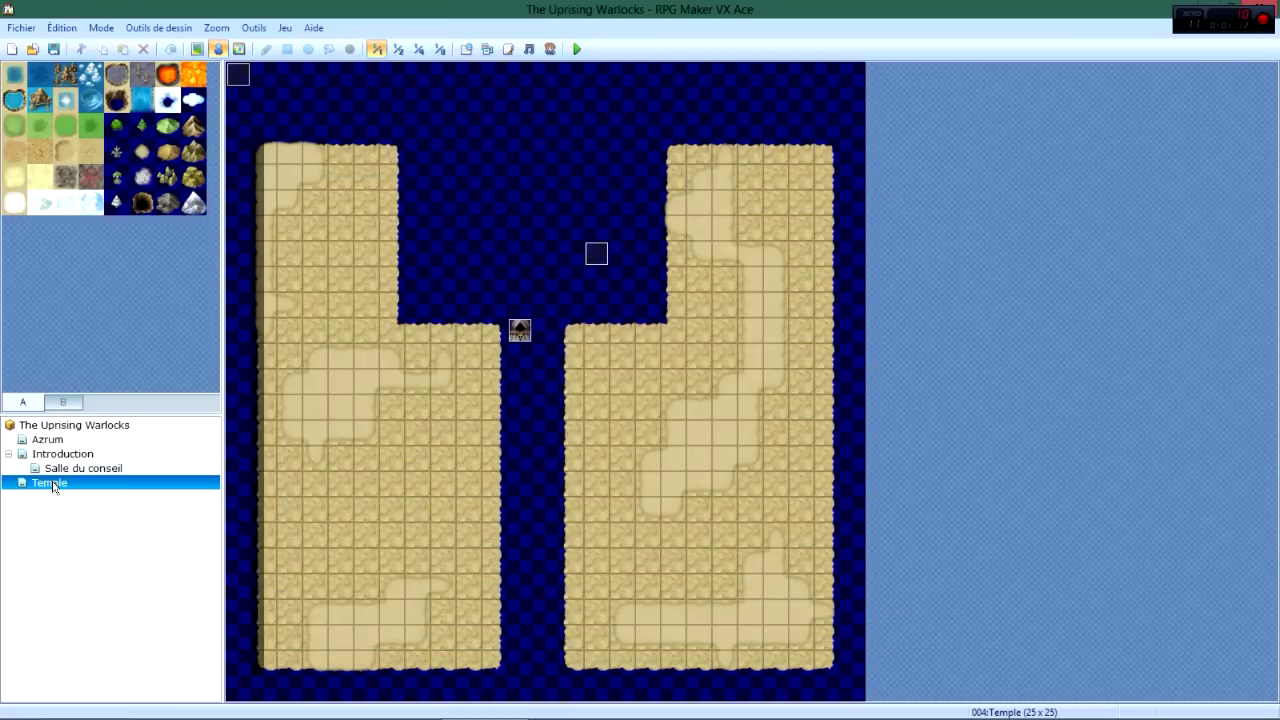
Change the Temple map's tileset to 007:Tileset temple in its map properties.
right_click(53, 483)
left_click(113, 493)
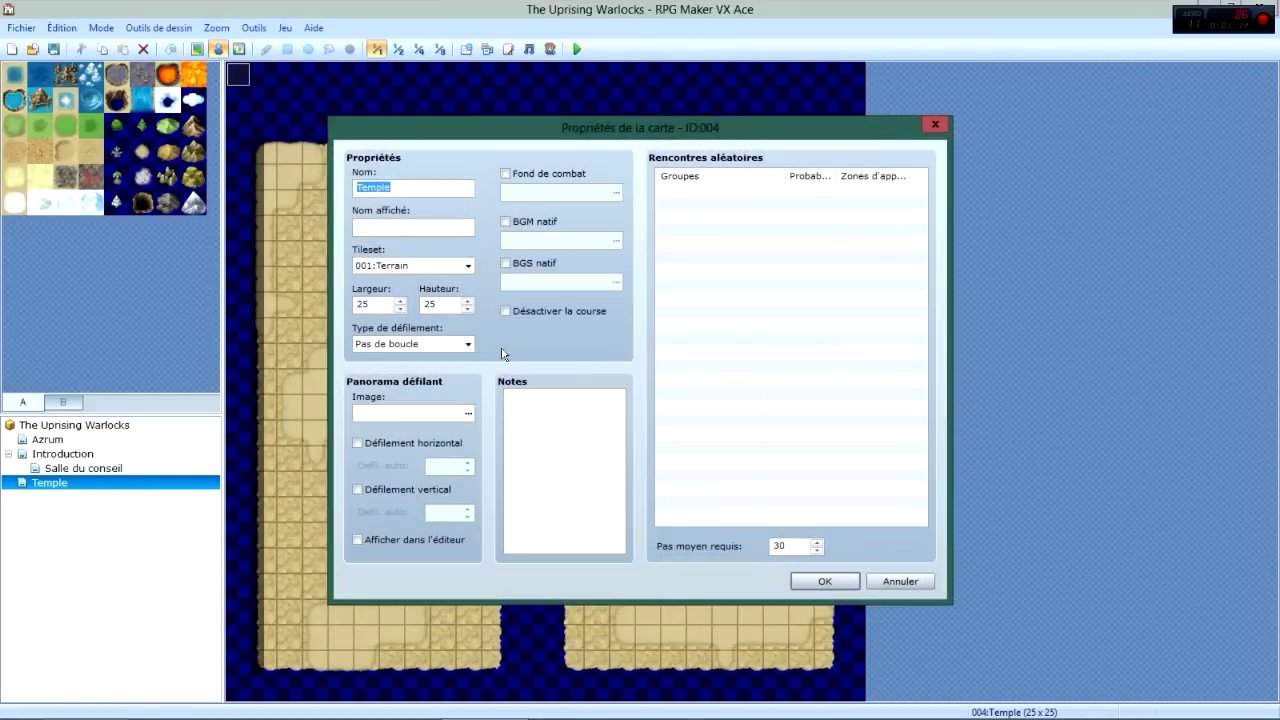
left_click(438, 268)
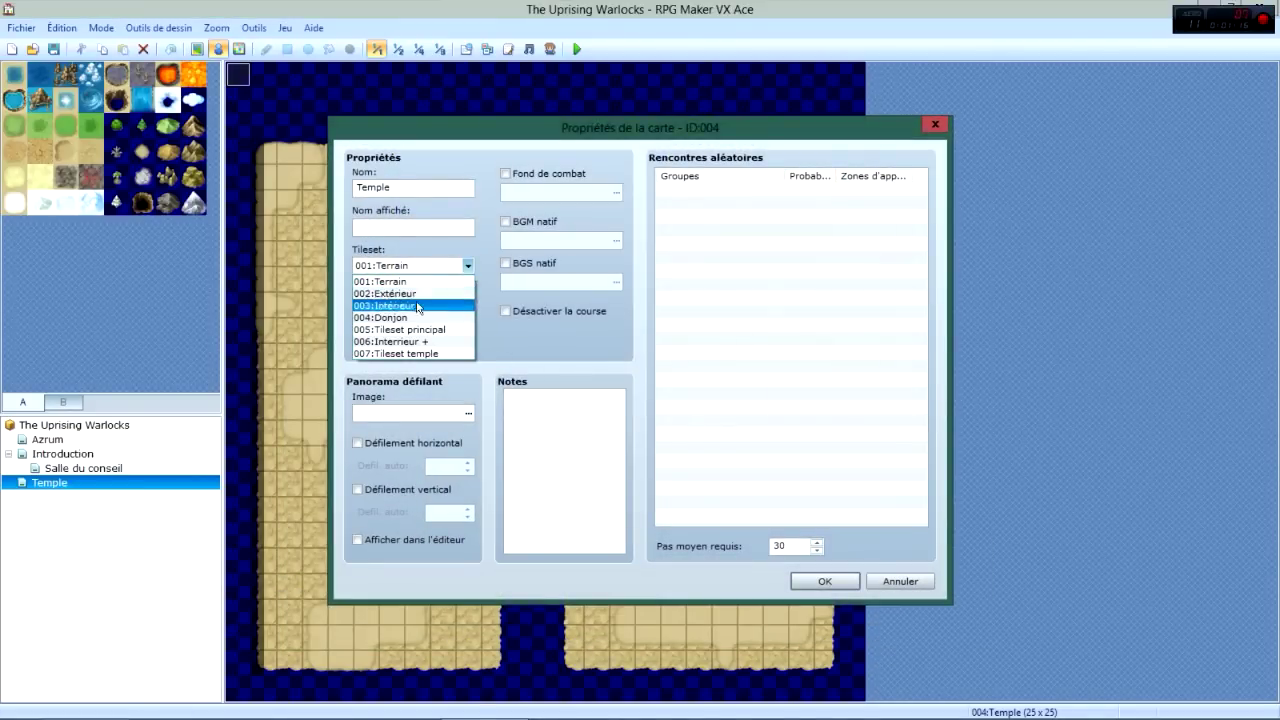
left_click(410, 354)
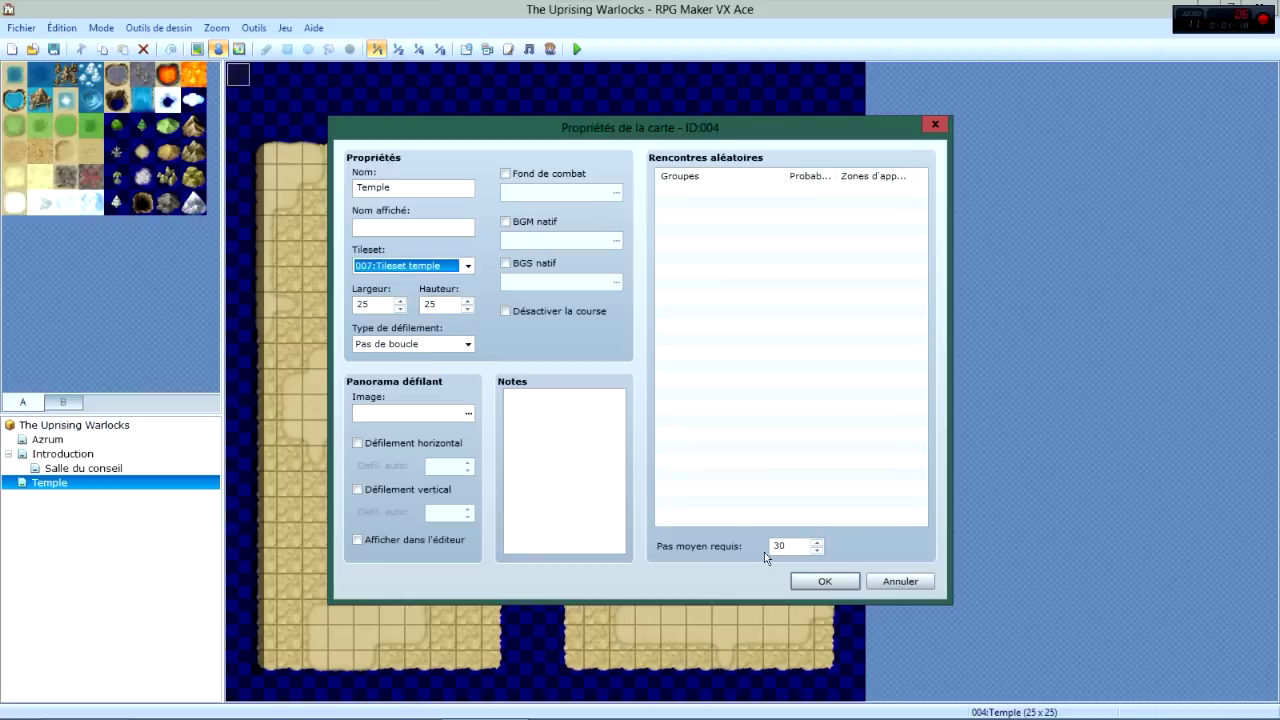
left_click(824, 581)
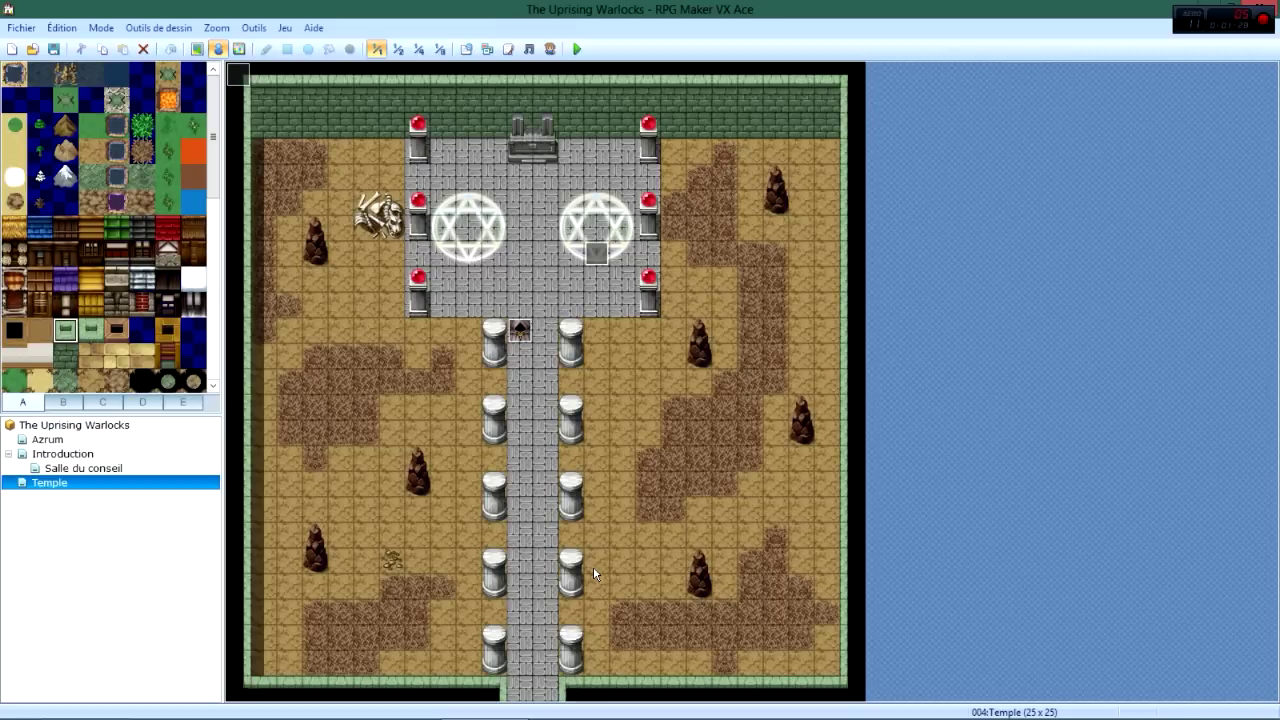
Open event EV002 on the Temple map and review its commands down to the Si défaite branch.
left_click(55, 469)
left_click(50, 483)
double_click(246, 75)
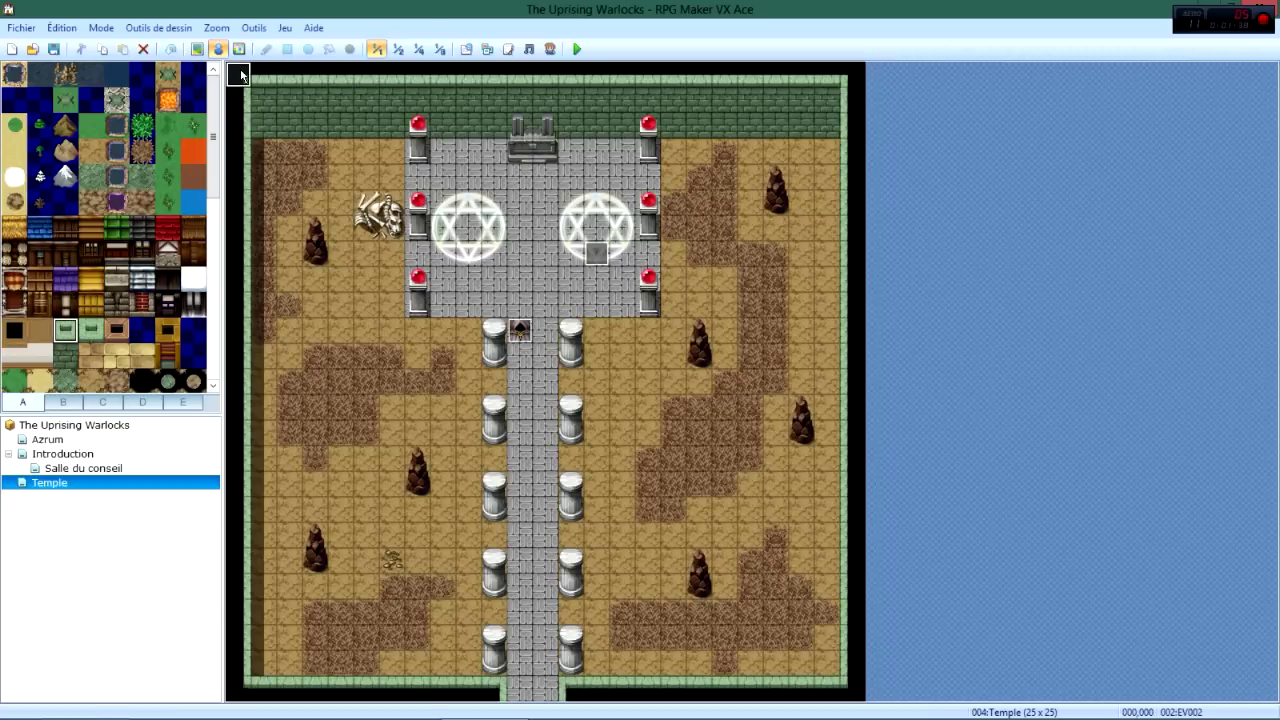
left_click(680, 499)
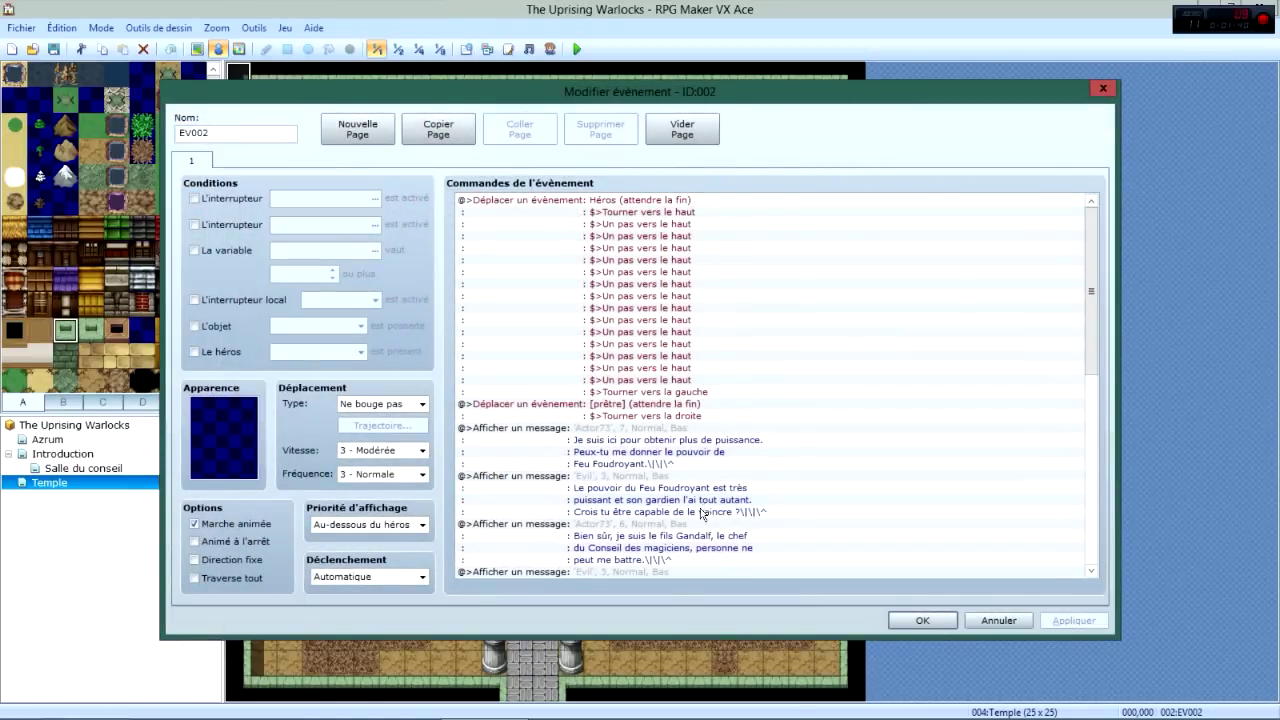
scroll(677, 525, "down", 8)
scroll(677, 525, "down", 4)
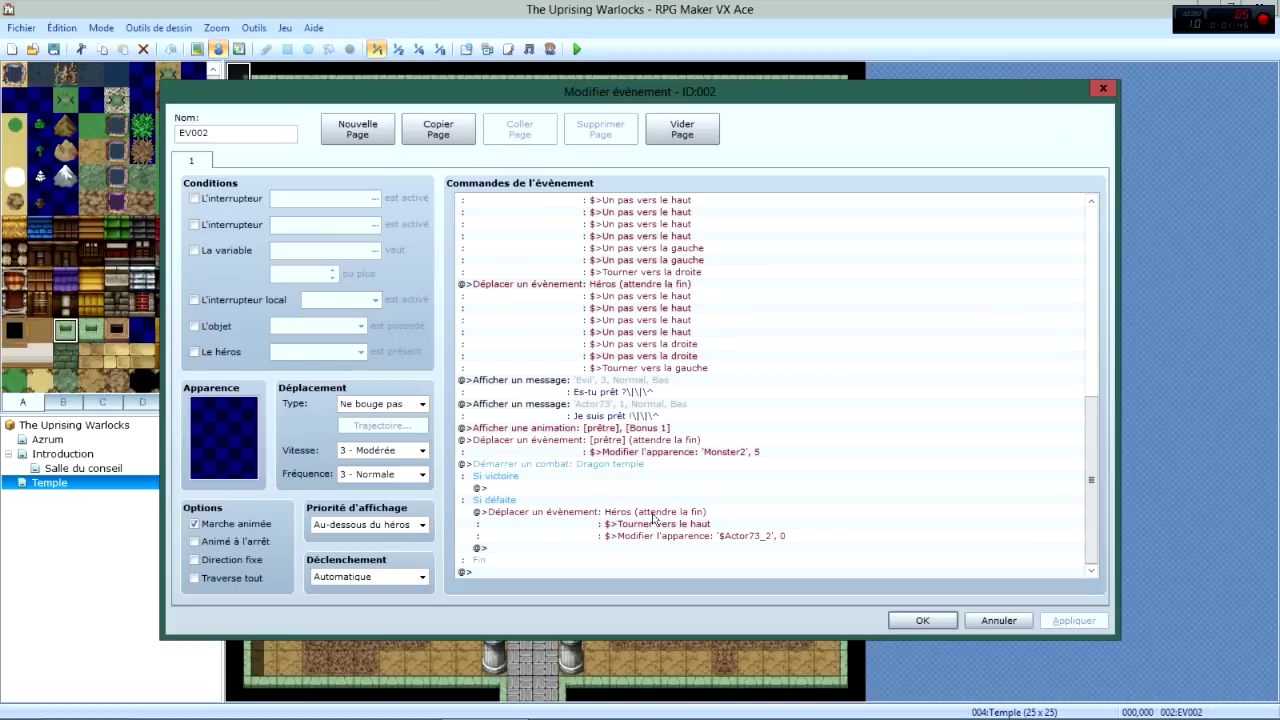
left_click(518, 513)
right_click(518, 513)
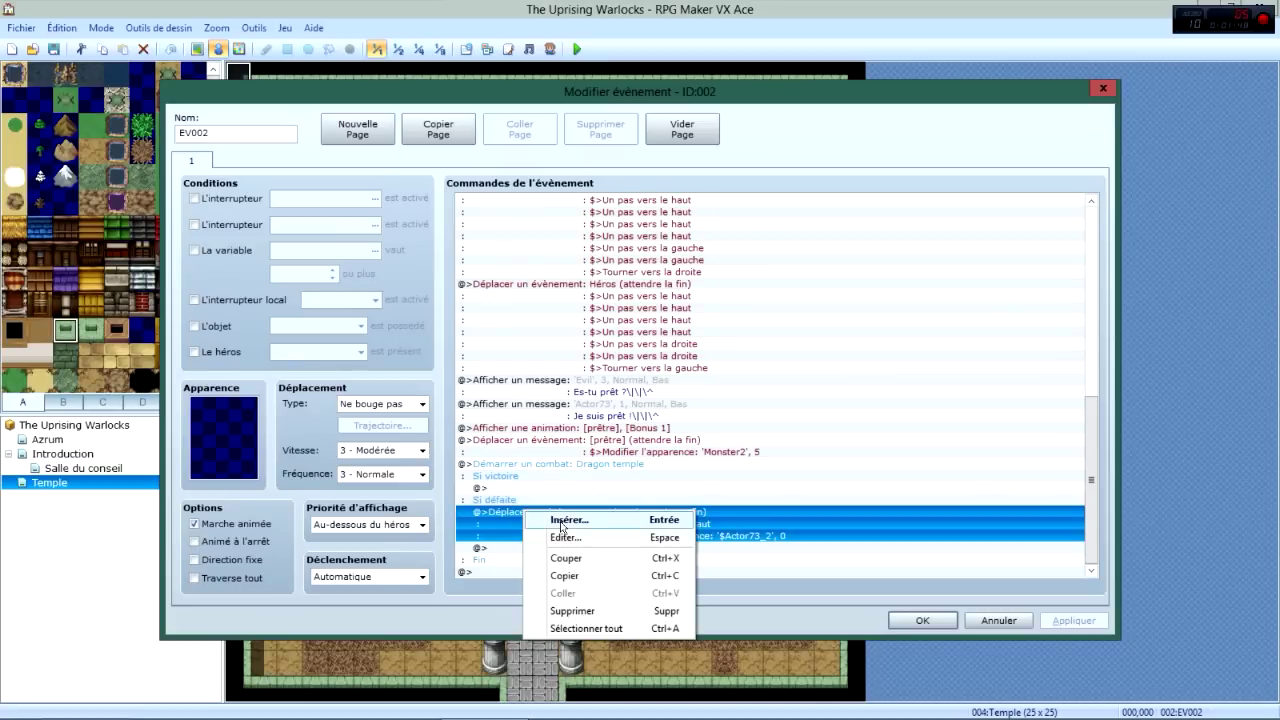
left_click(558, 521)
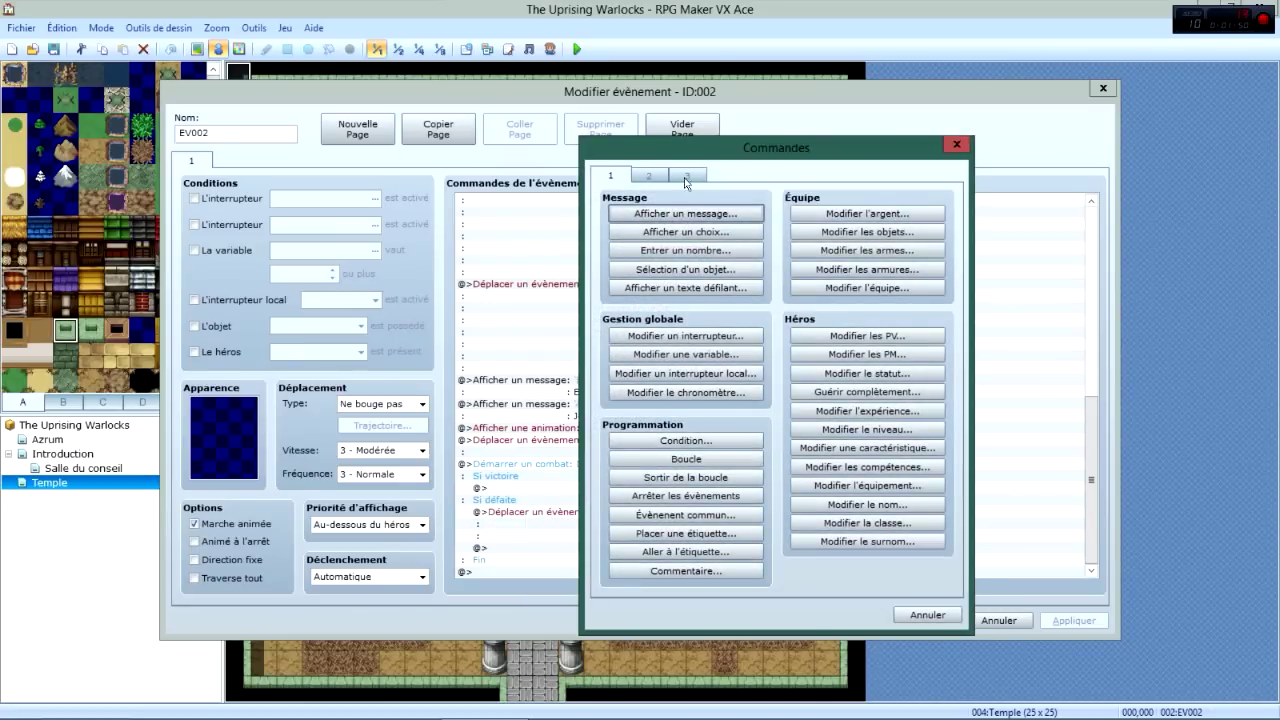
left_click(956, 144)
left_click(918, 622)
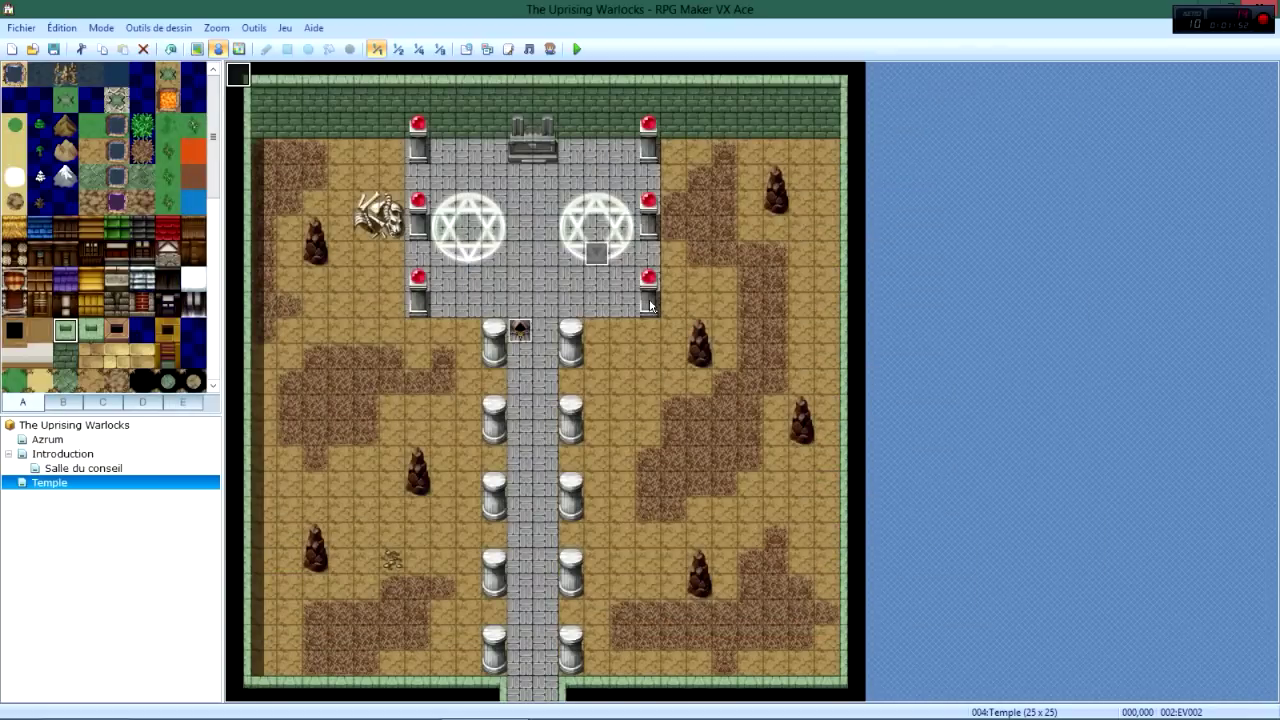
Check the name and settings of the event on the lower part of the Temple's eastern magic circle.
double_click(596, 256)
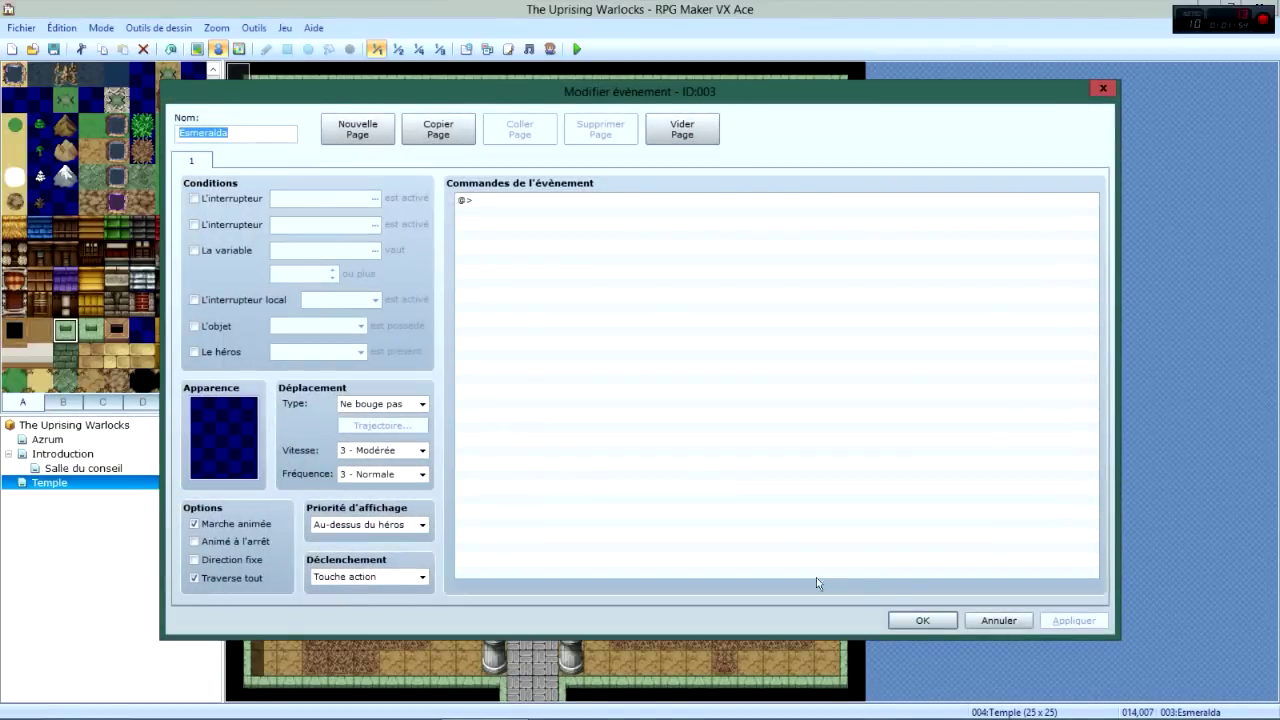
left_click(938, 619)
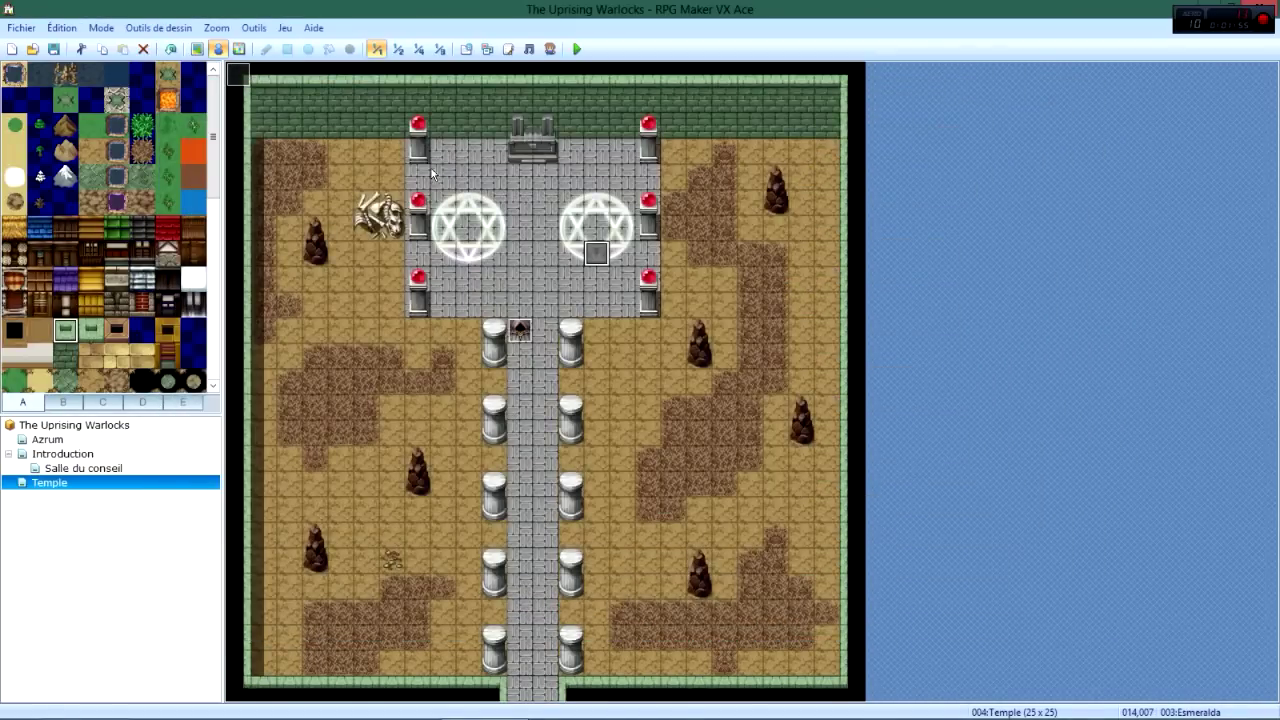
In EV002, start a Déplacer un évènement command for 003:Esmeralda above the hero's movement in the Si défaite branch.
double_click(242, 86)
scroll(590, 540, "down", 5)
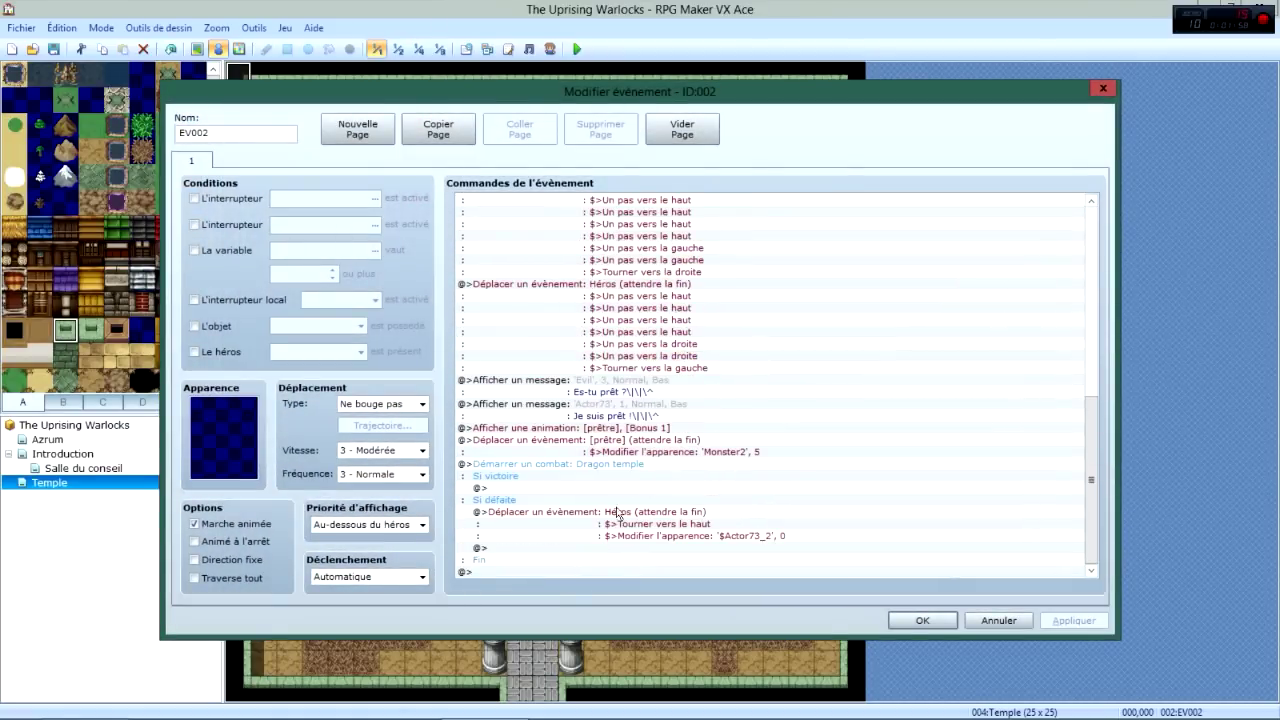
right_click(556, 512)
left_click(590, 521)
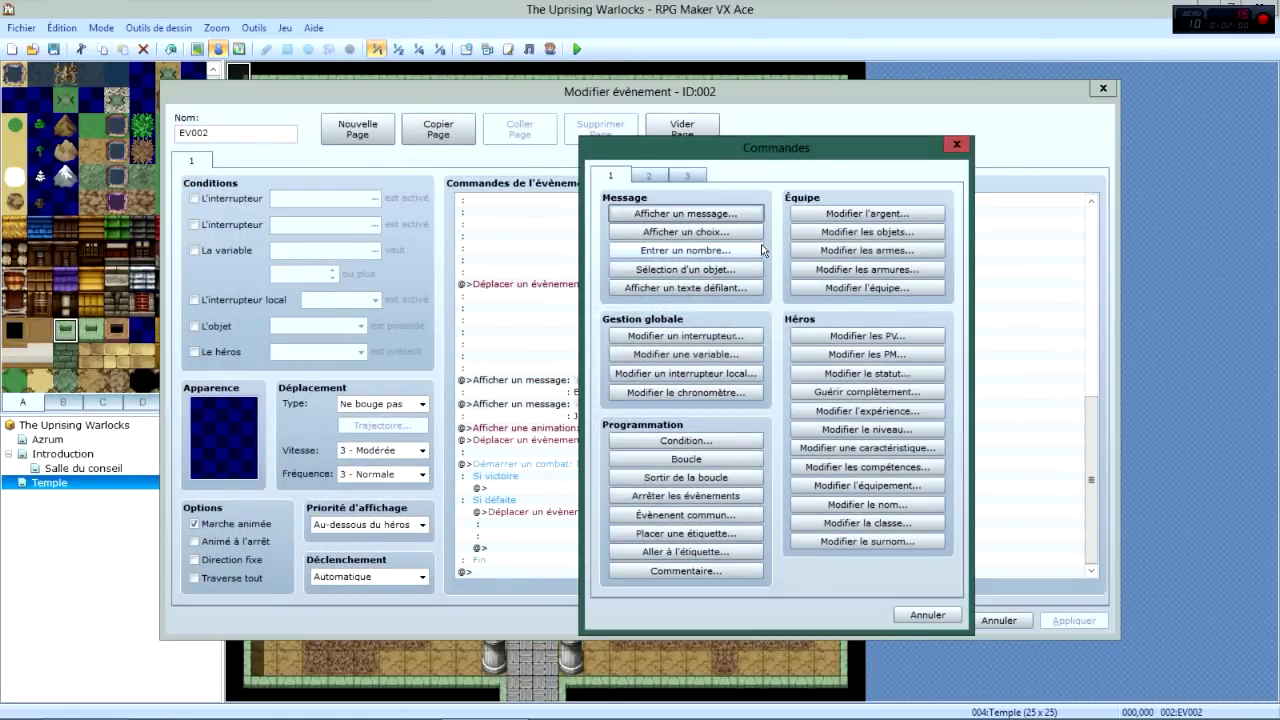
left_click(648, 175)
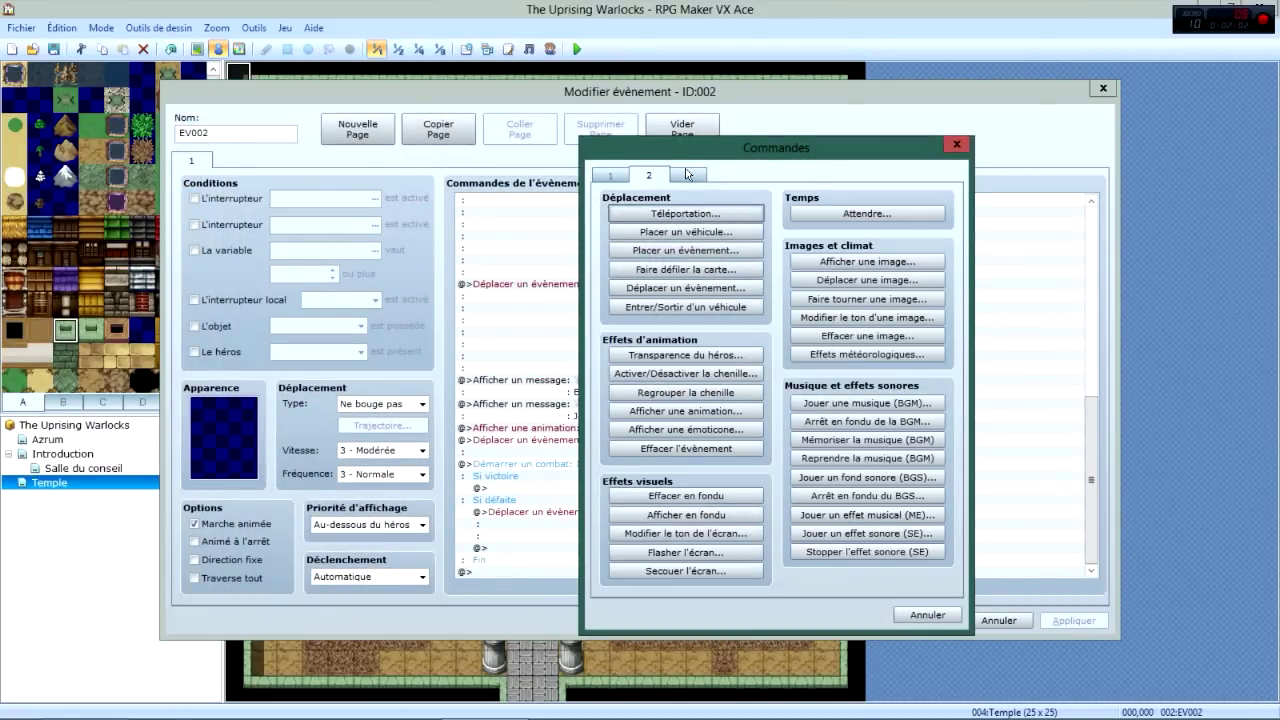
left_click(686, 288)
left_click(597, 237)
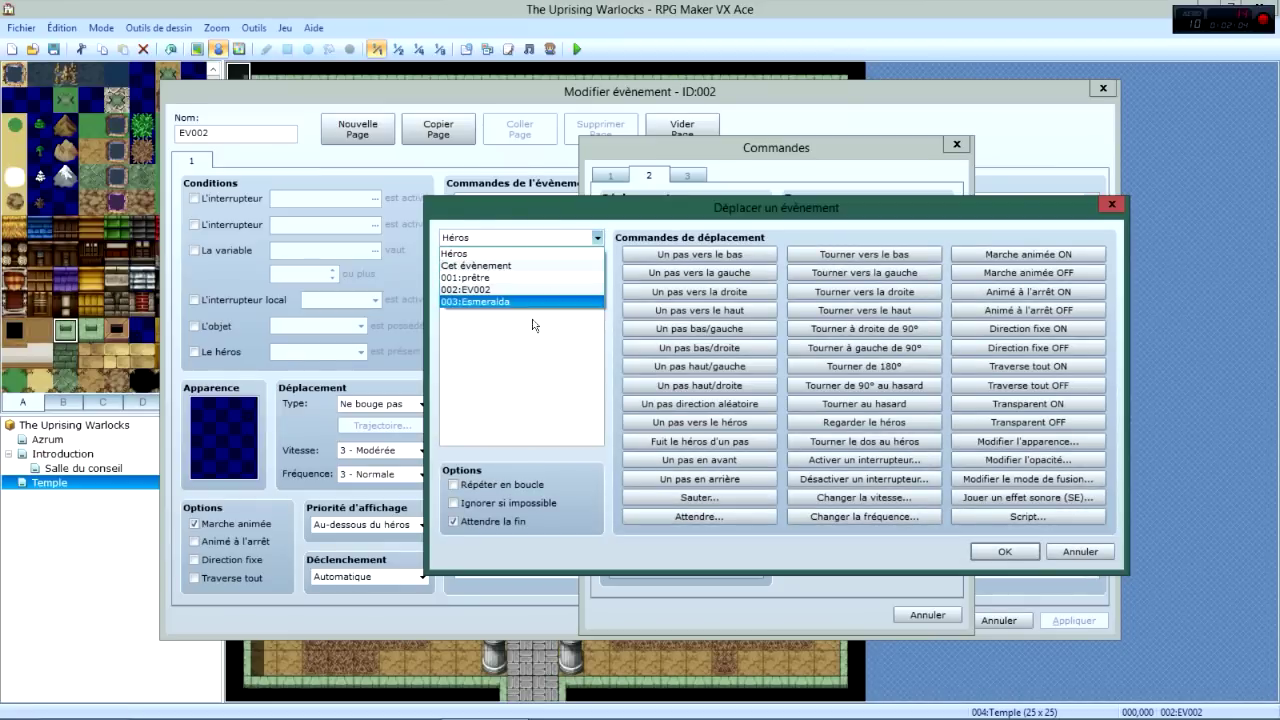
left_click(523, 301)
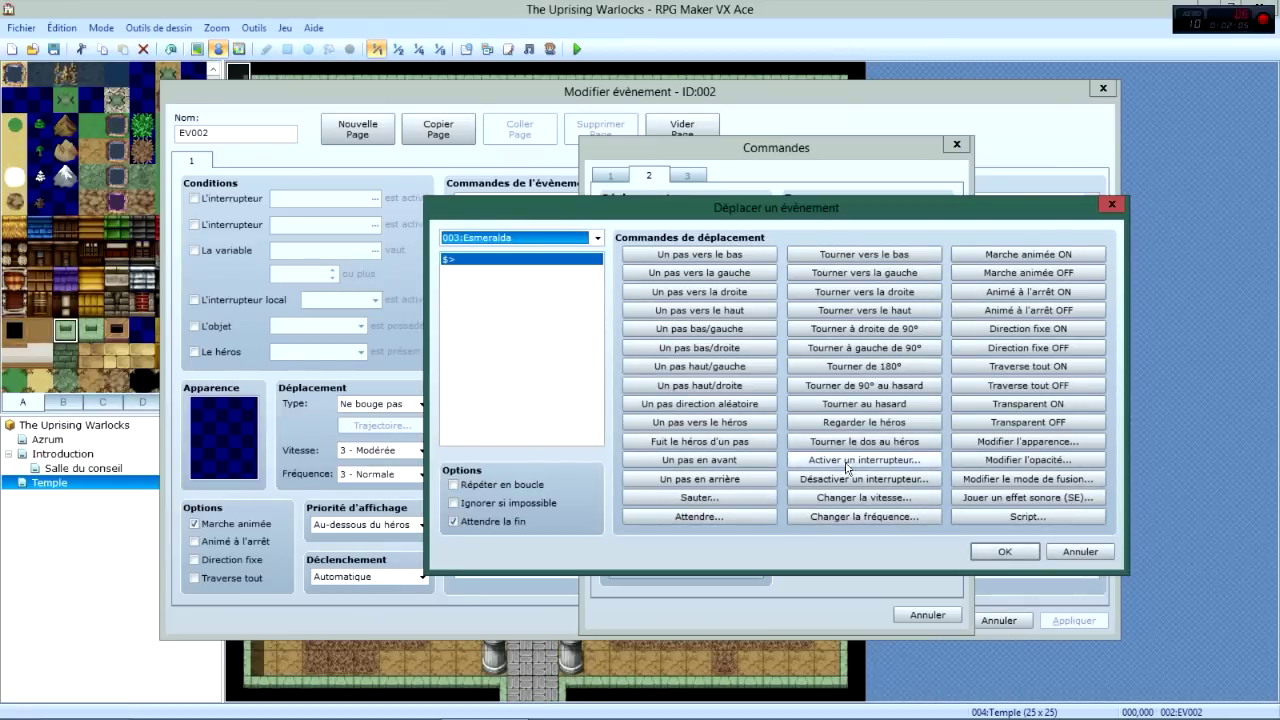
Browse the character sprites and add an appearance change to $Actor103 to Esmeralda's movement route.
left_click(1027, 443)
left_click(592, 379)
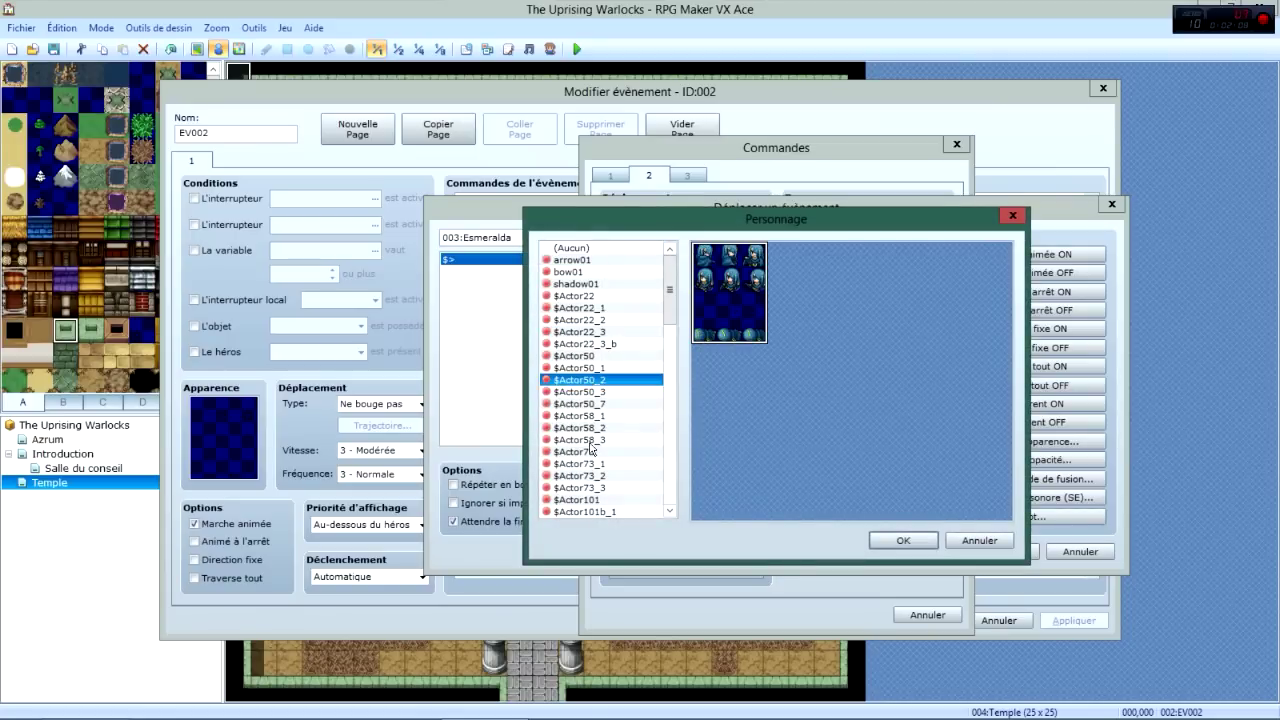
left_click(590, 451)
left_click(582, 488)
left_click(578, 428)
left_click(583, 404)
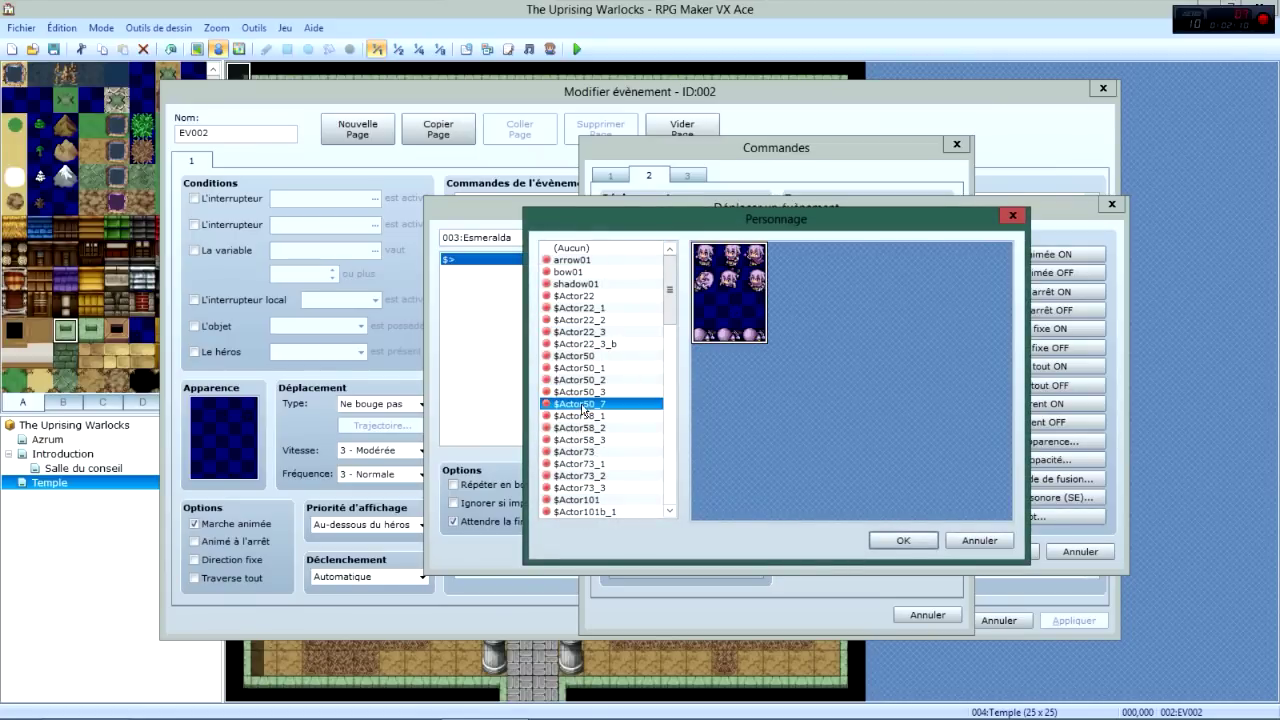
left_click(580, 392)
left_click(580, 368)
left_click(580, 344)
left_click(578, 296)
left_click(578, 357)
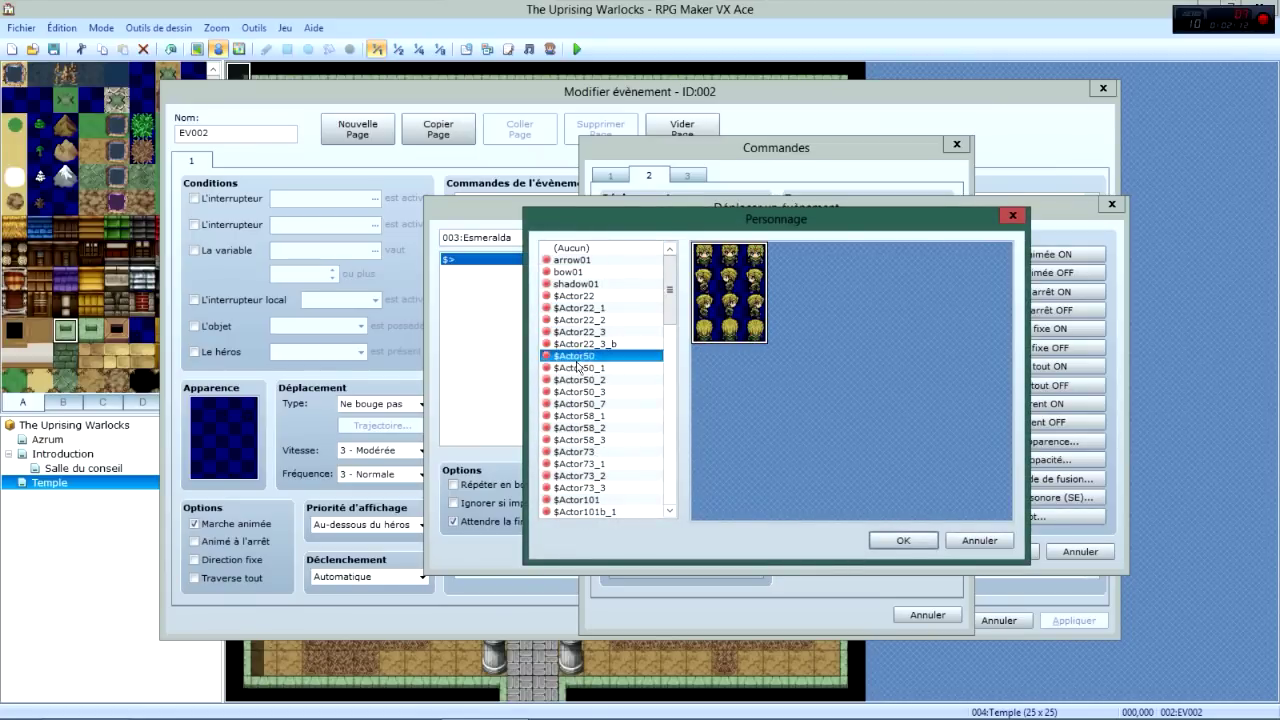
left_click(580, 427)
left_click(580, 465)
left_click(580, 499)
scroll(583, 460, "down", 2)
left_click(582, 487)
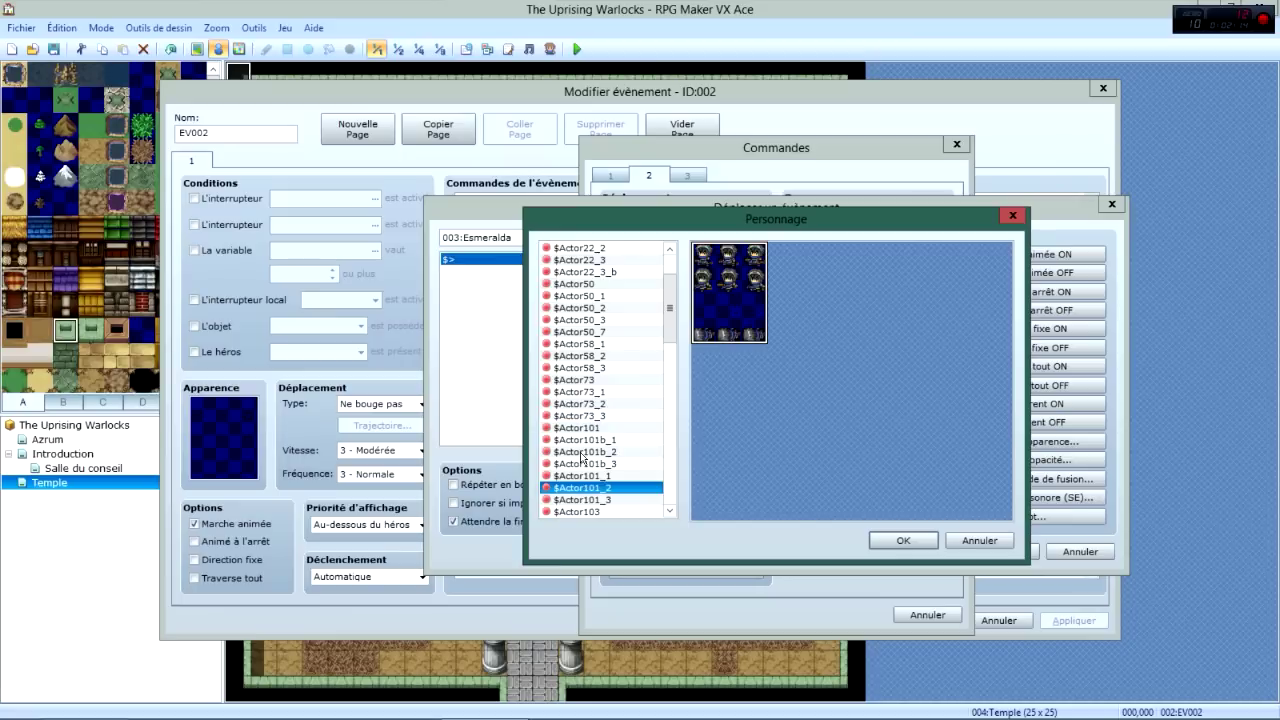
left_click(583, 458)
left_click(580, 511)
scroll(580, 505, "down", 1)
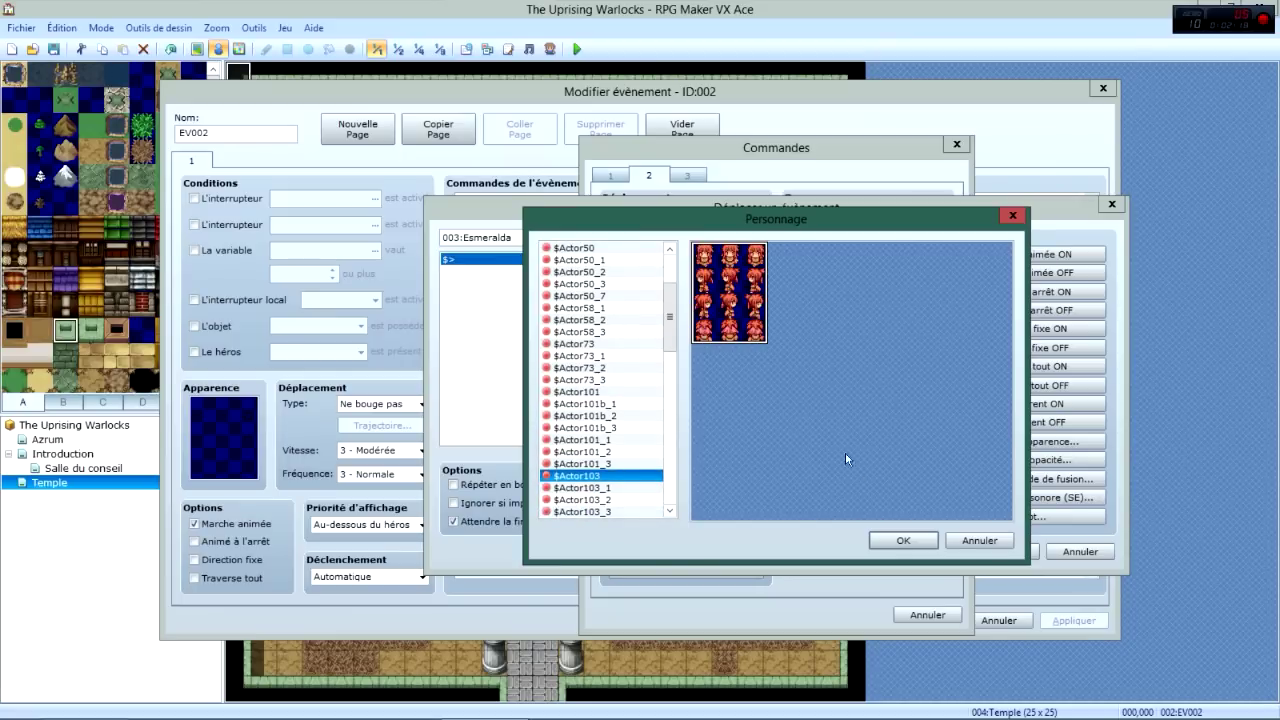
left_click(903, 540)
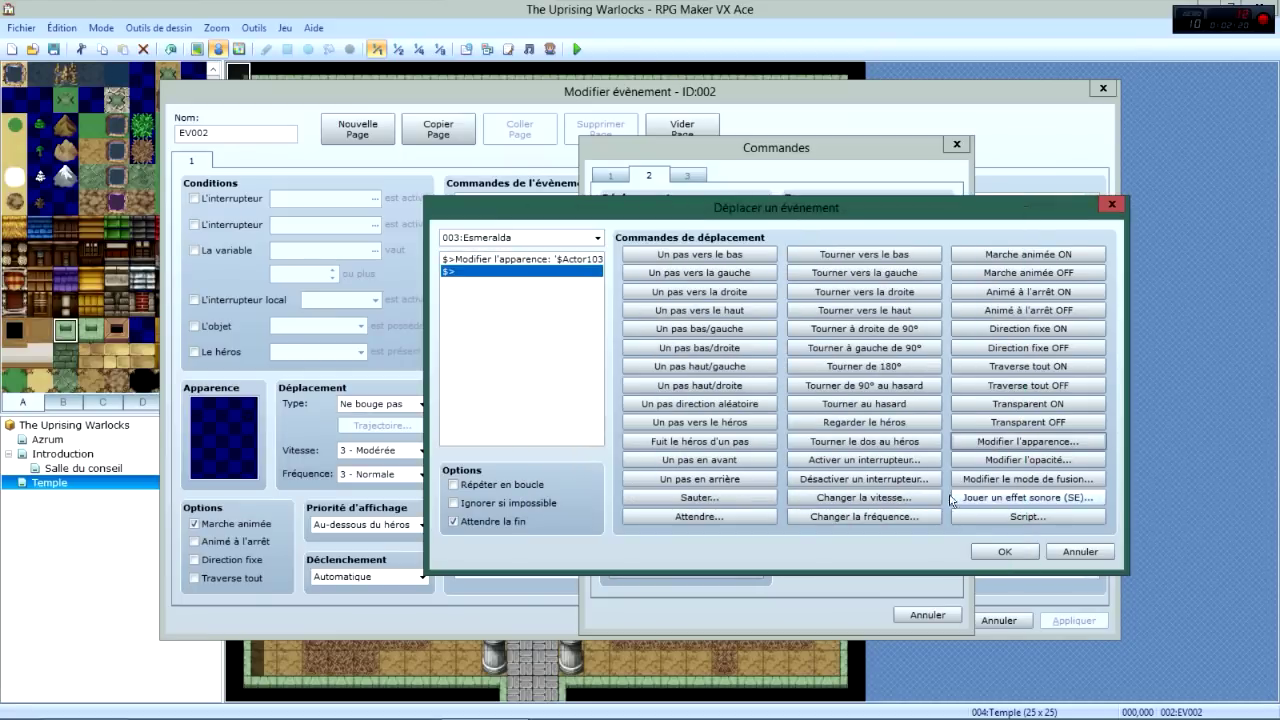
left_click(864, 310)
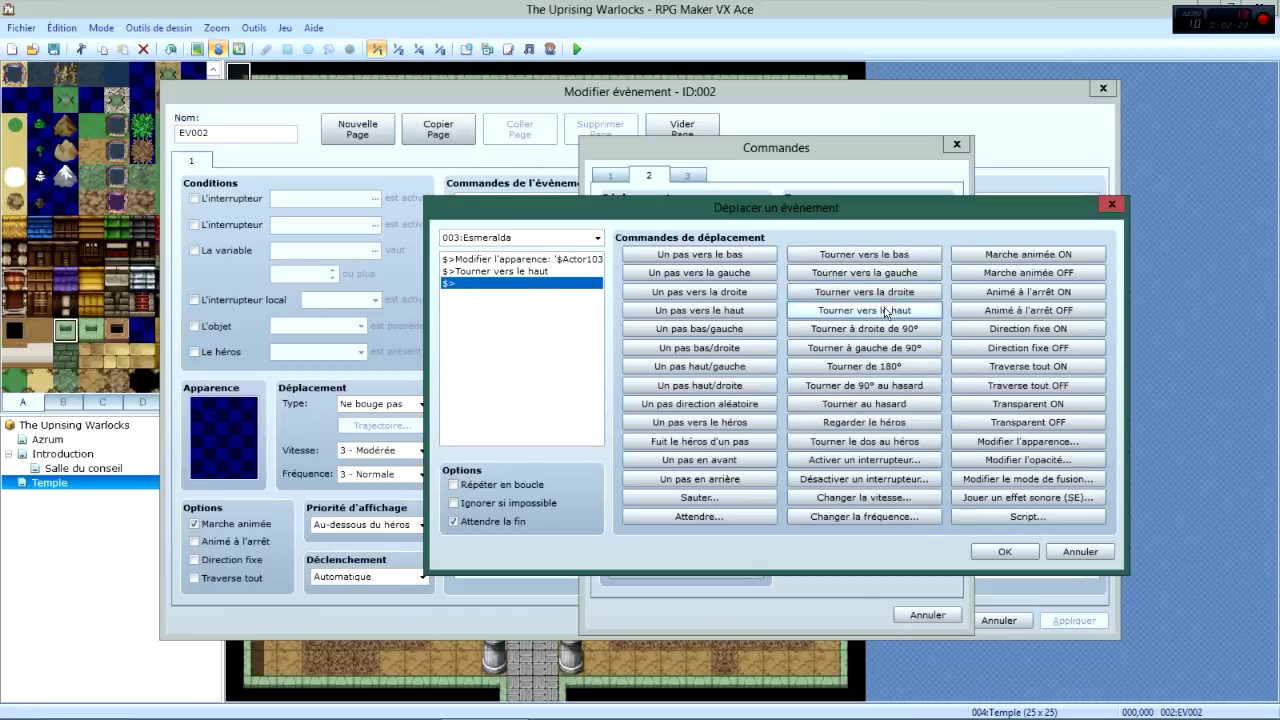
left_click(530, 273)
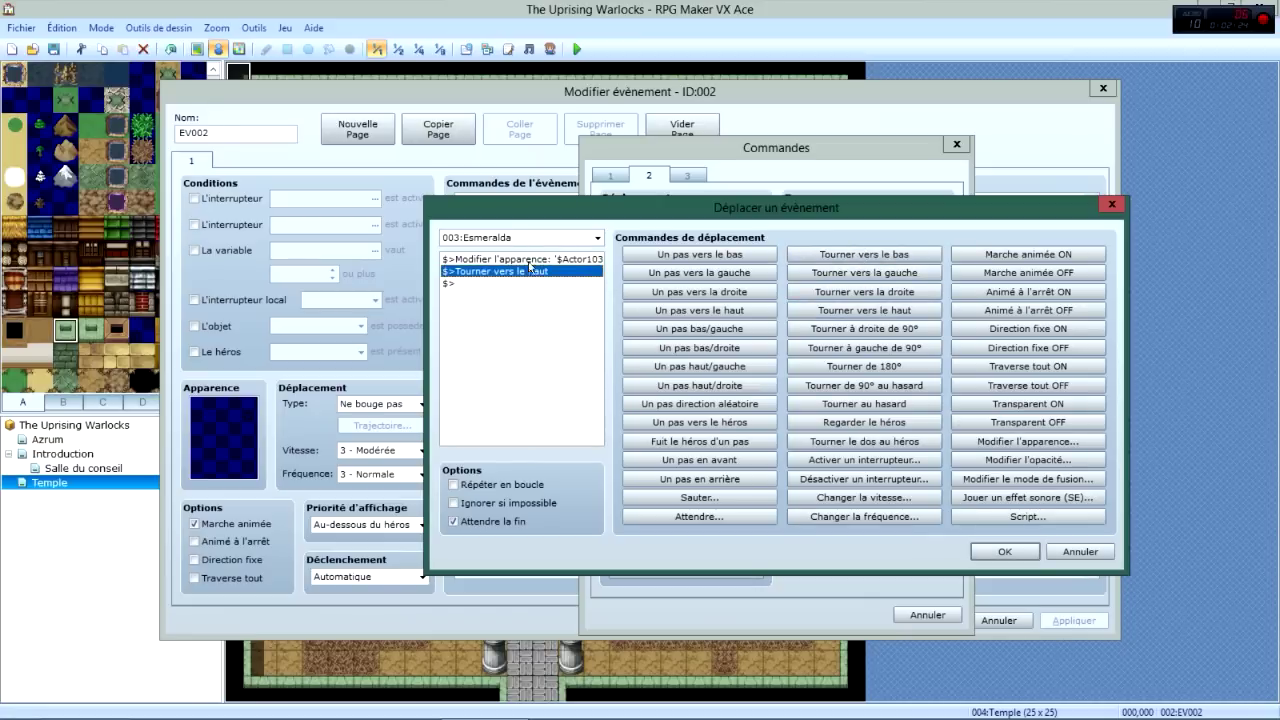
key("Delete")
left_click(530, 259)
key("ctrl+c")
key("ctrl+v")
left_click(546, 259)
key("Delete")
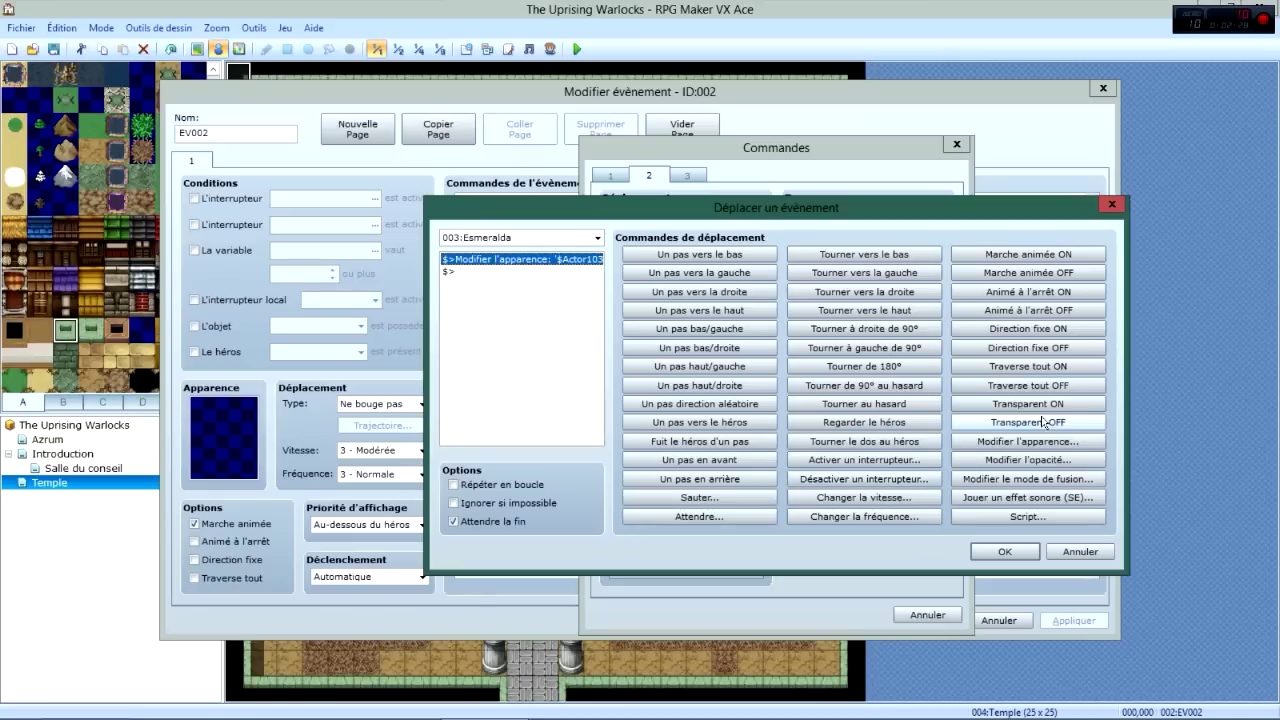
Insert Tourner vers le haut before Esmeralda's appearance change, disable Attendre la fin and confirm the movement route.
left_click(878, 311)
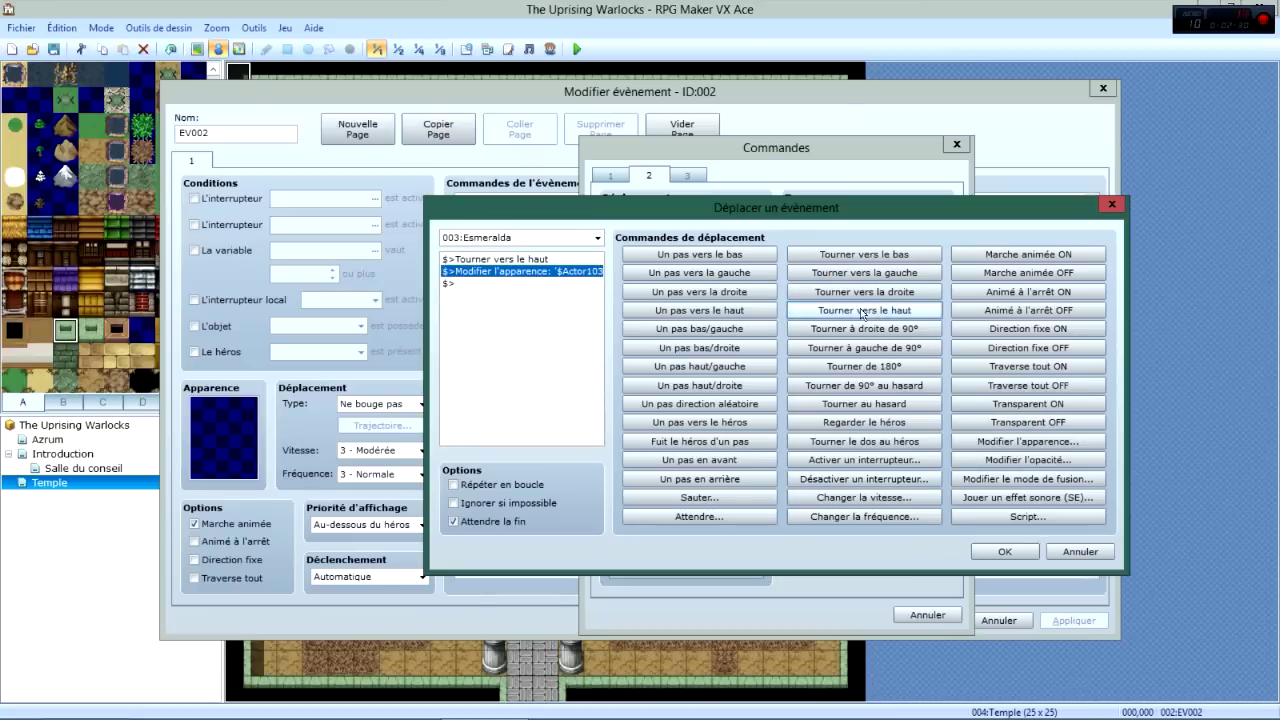
left_click(512, 260)
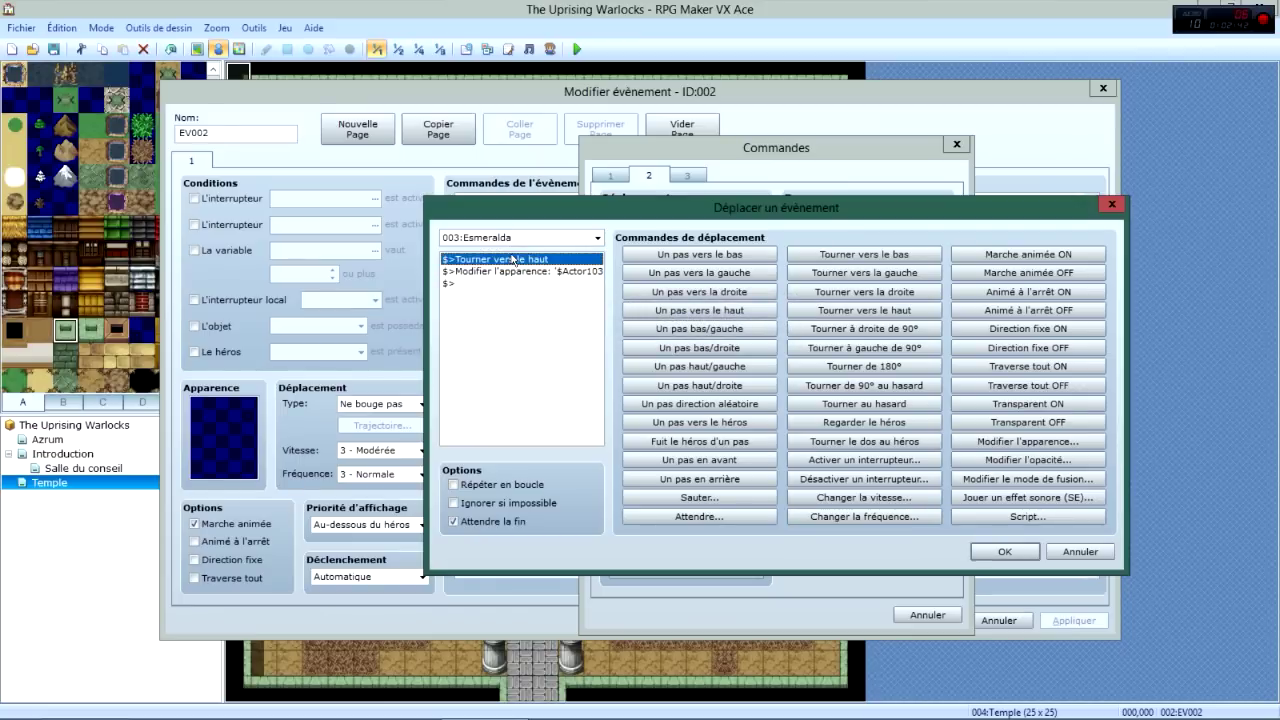
left_click(524, 523)
left_click(1004, 550)
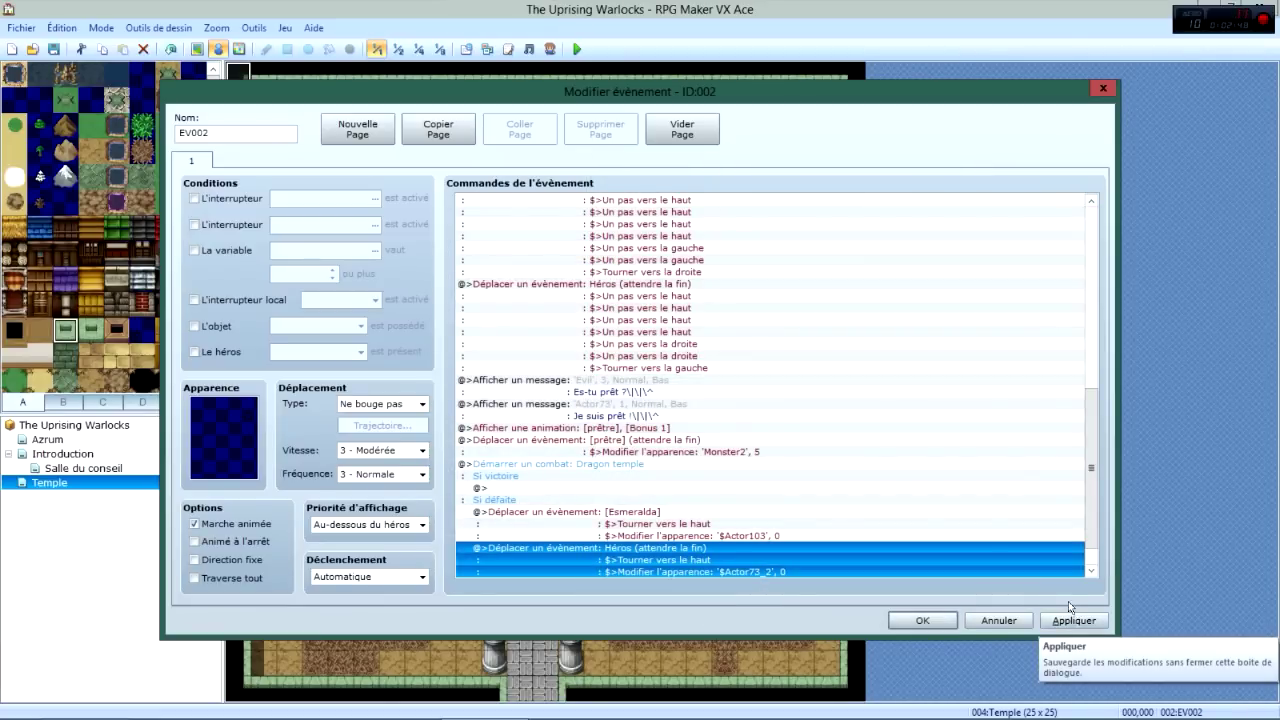
Insert an Afficher un message command after the hero's movement in the Si défaite branch, using the second Actor103 face as portrait.
scroll(724, 528, "down", 1)
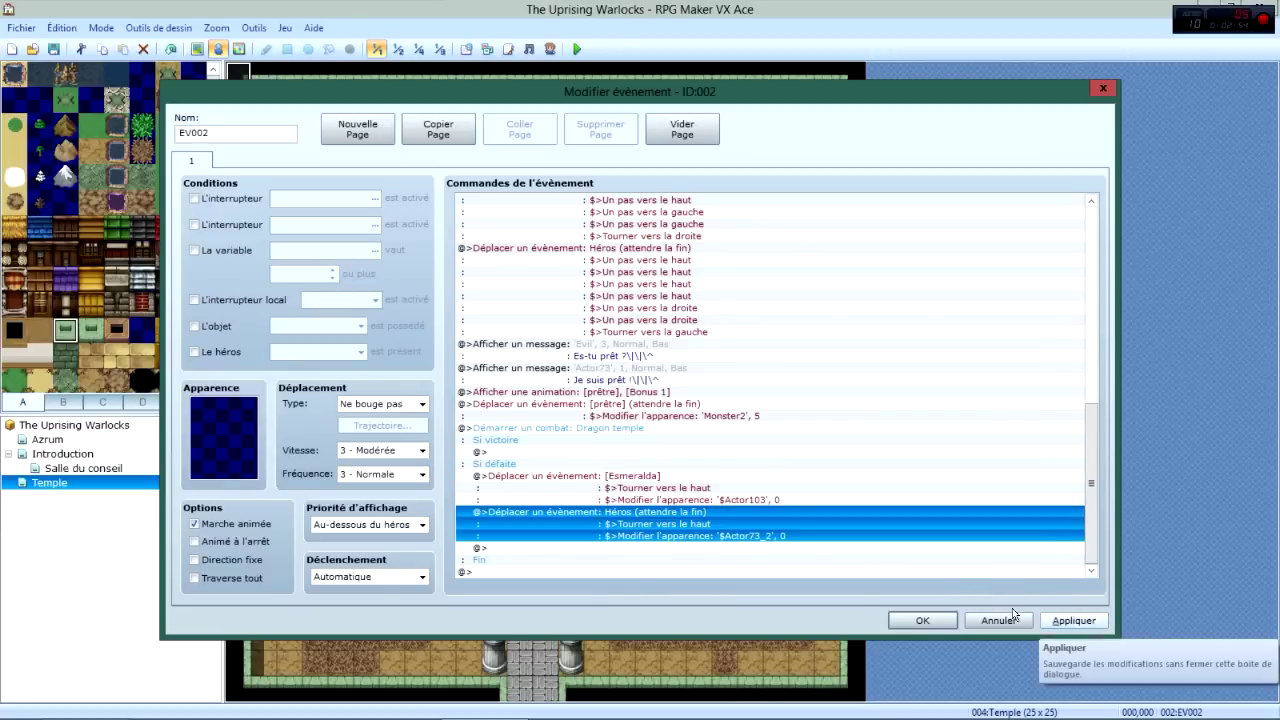
double_click(612, 549)
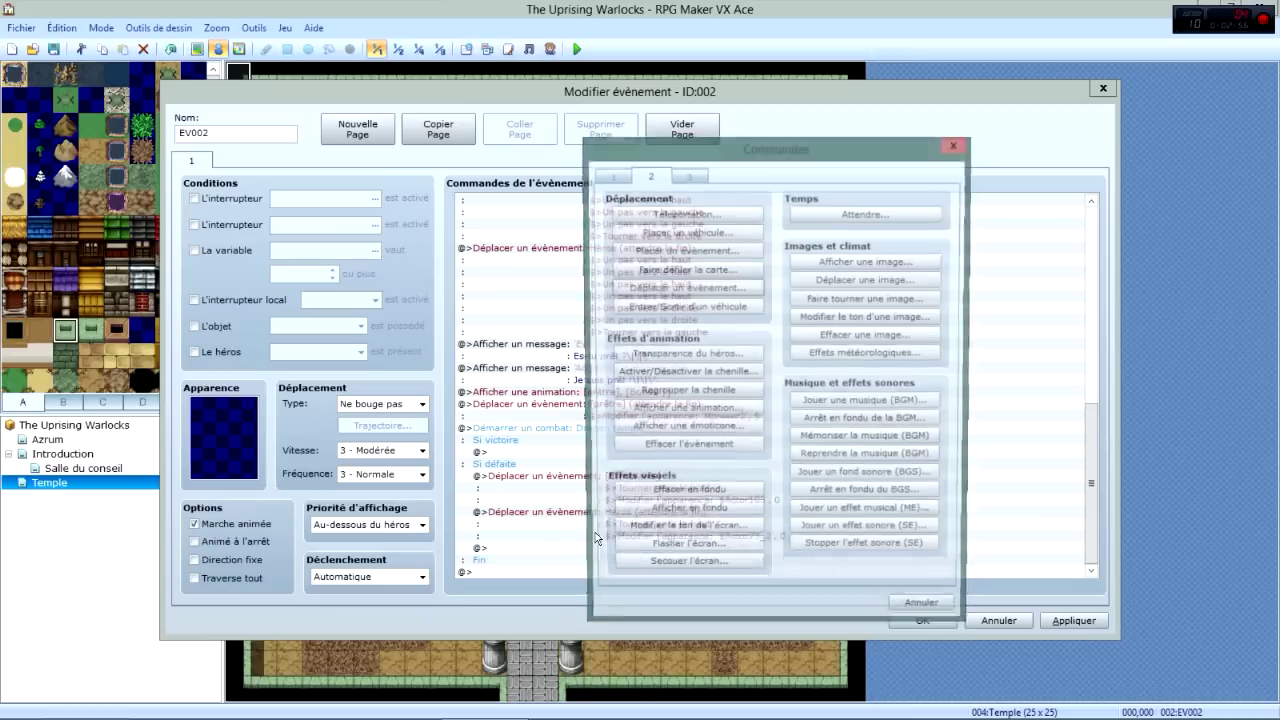
left_click(612, 174)
left_click(686, 213)
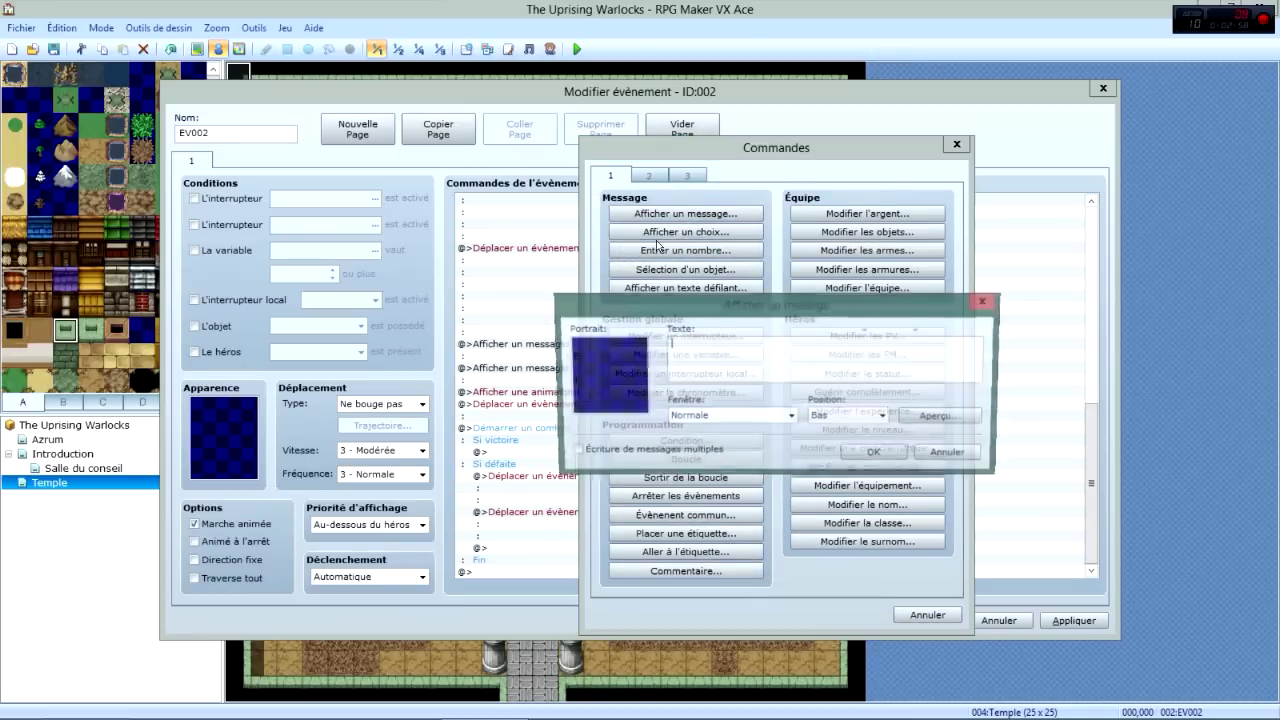
double_click(605, 368)
left_click(573, 331)
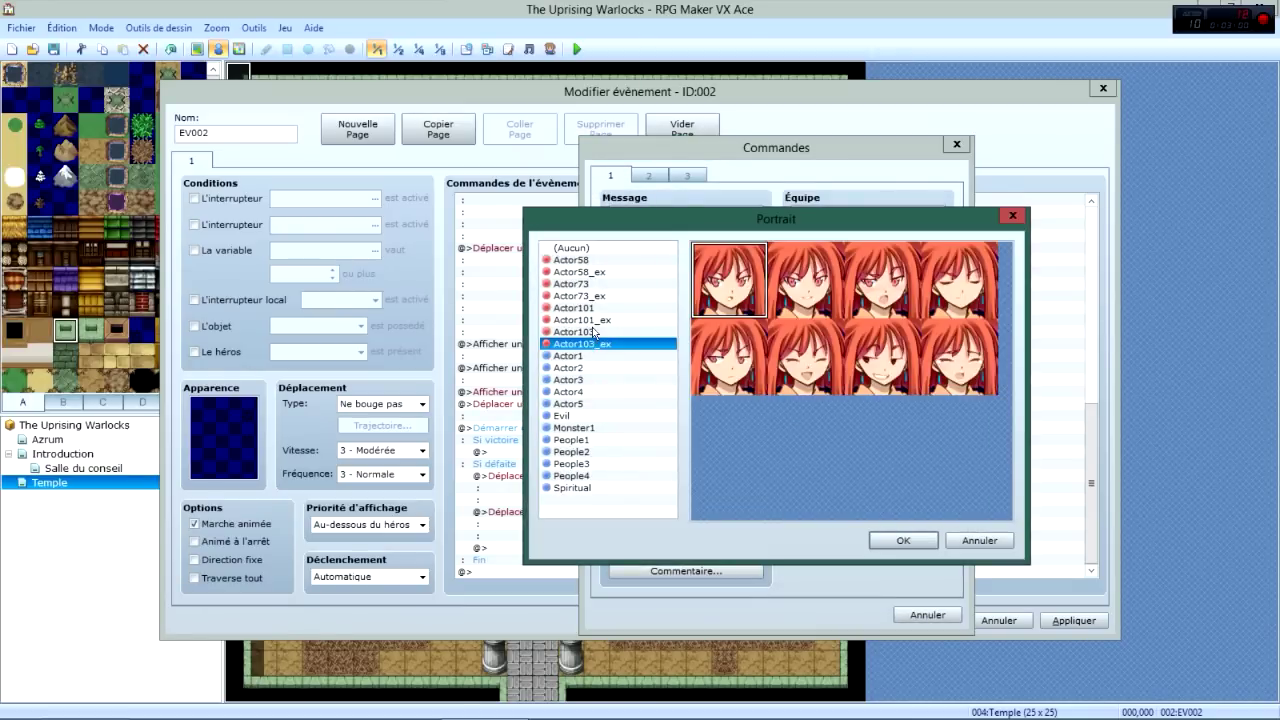
left_click(800, 300)
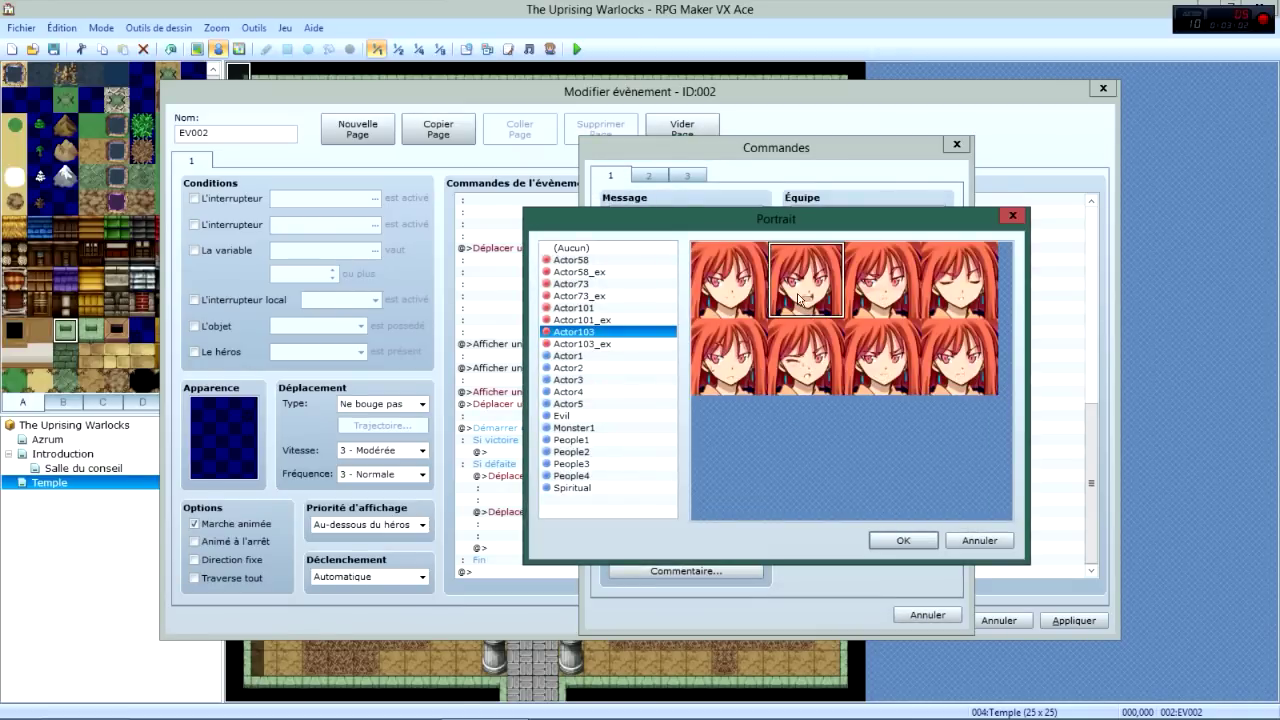
left_click(901, 540)
Enter "C'est fini, tu l'as battu ne le tue pas !" as Esmeralda's message text and confirm it.
left_click(769, 361)
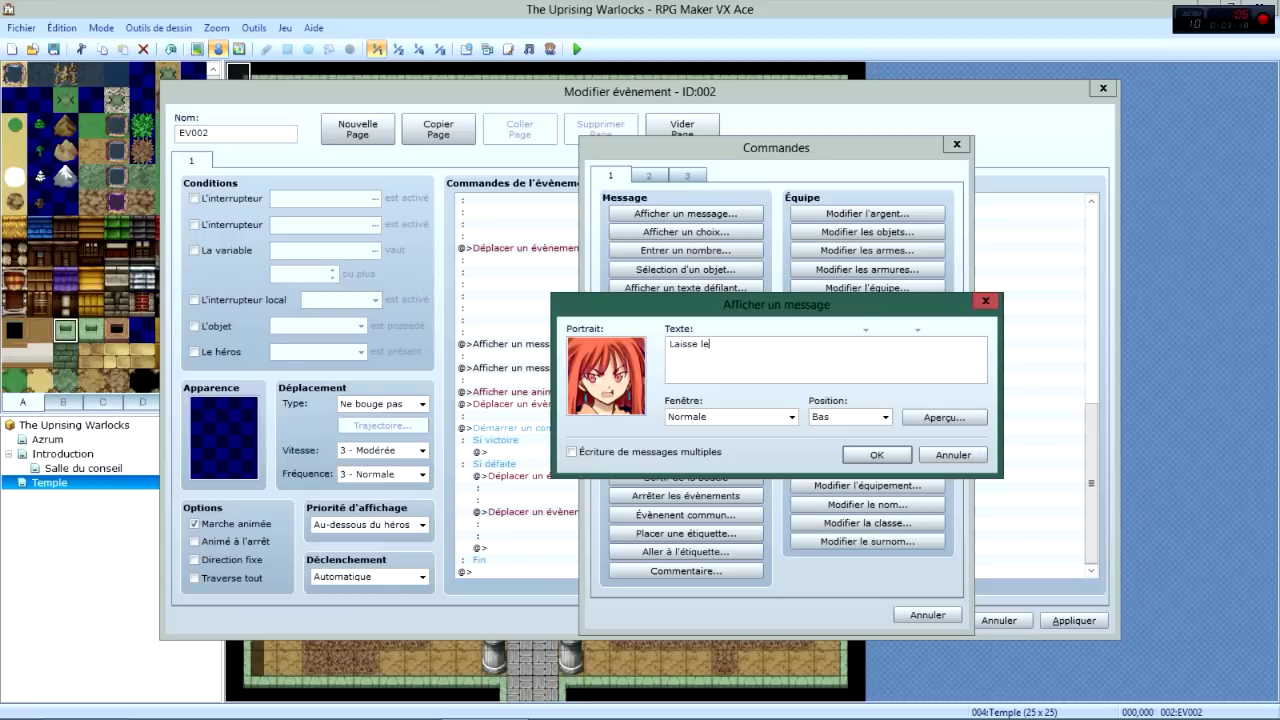
key("BackSpace")
key("BackSpace")
key("BackSpace")
key("BackSpace")
key("BackSpace")
key("BackSpace")
key("BackSpace")
key("BackSpace")
key("BackSpace")
type("C'est fini, tu l'as battu n")
left_click(872, 454)
Insert an Attendre command of 100 frames after Esmeralda's message.
double_click(627, 571)
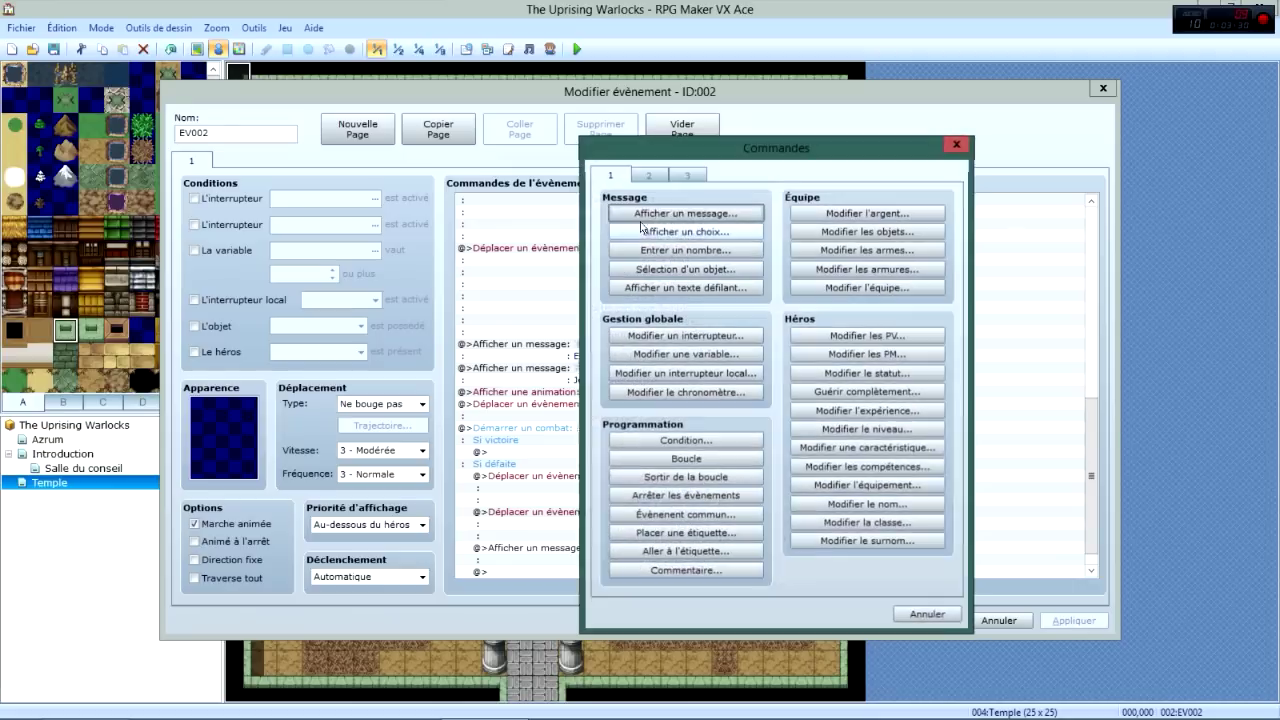
left_click(648, 176)
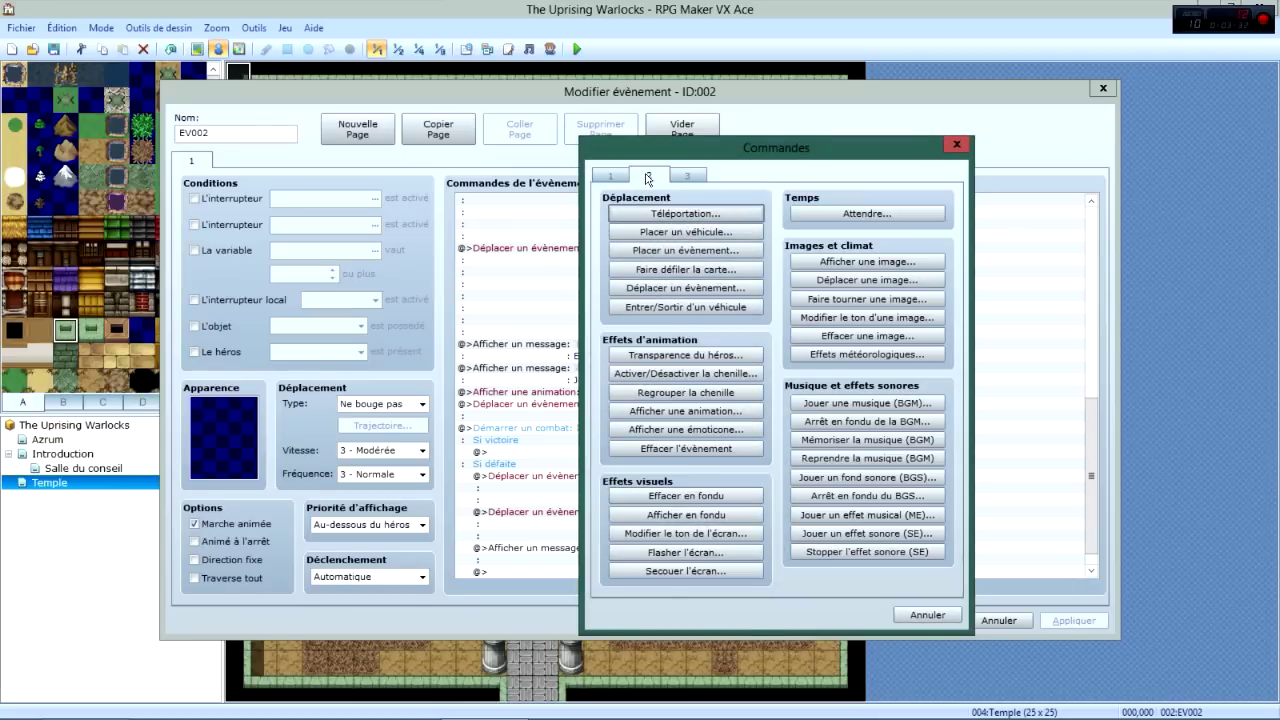
left_click(866, 213)
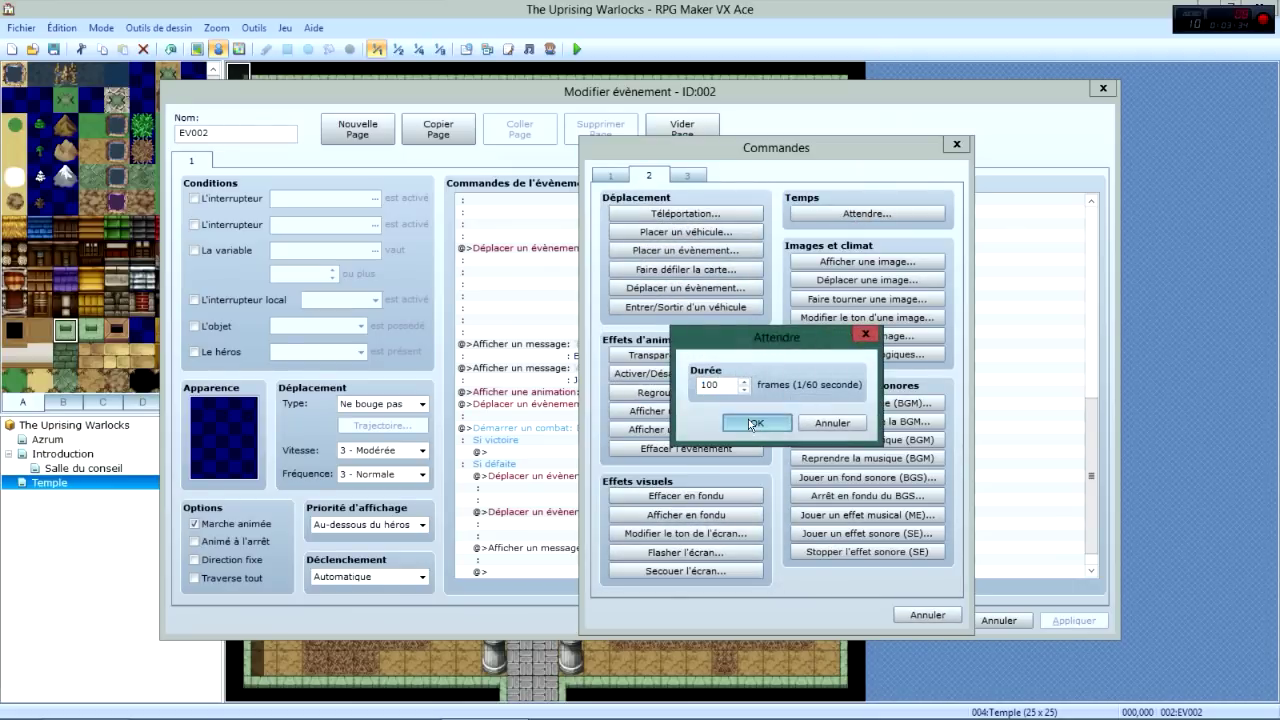
left_click(752, 421)
Try other durations in the Attendre command, set it back to 100 frames and apply the event.
left_click(566, 559)
right_click(572, 559)
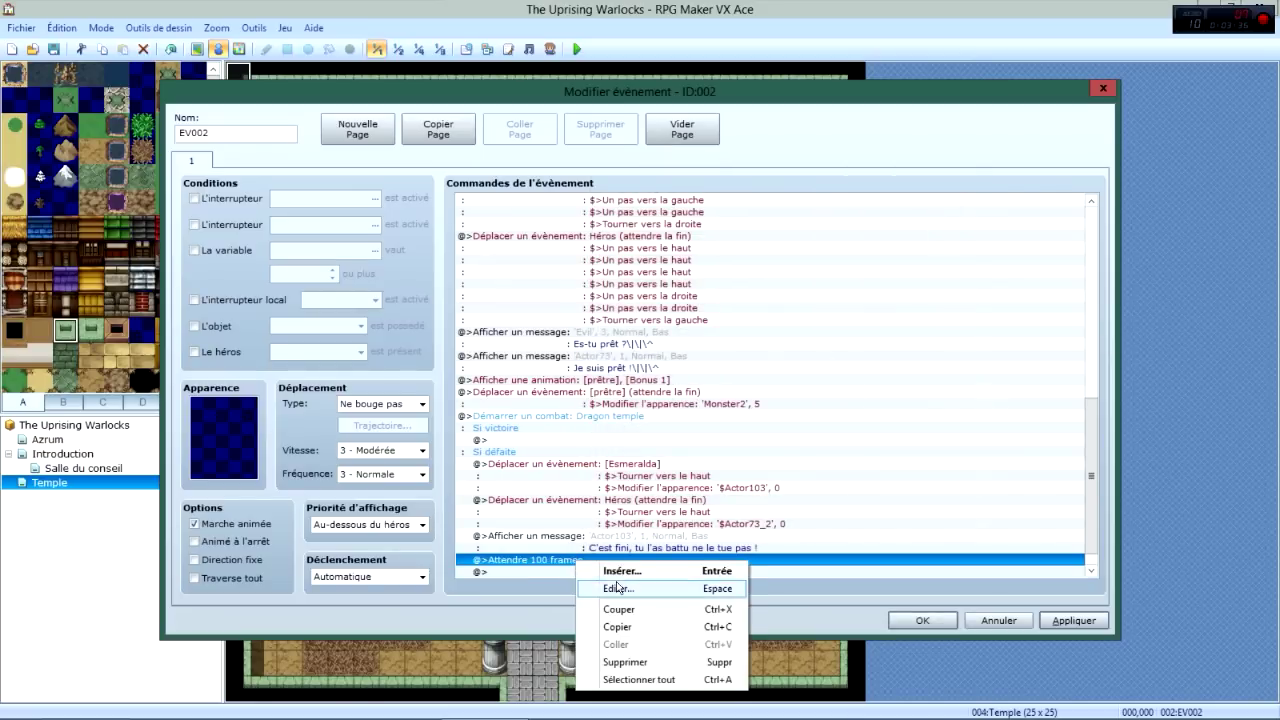
left_click(620, 588)
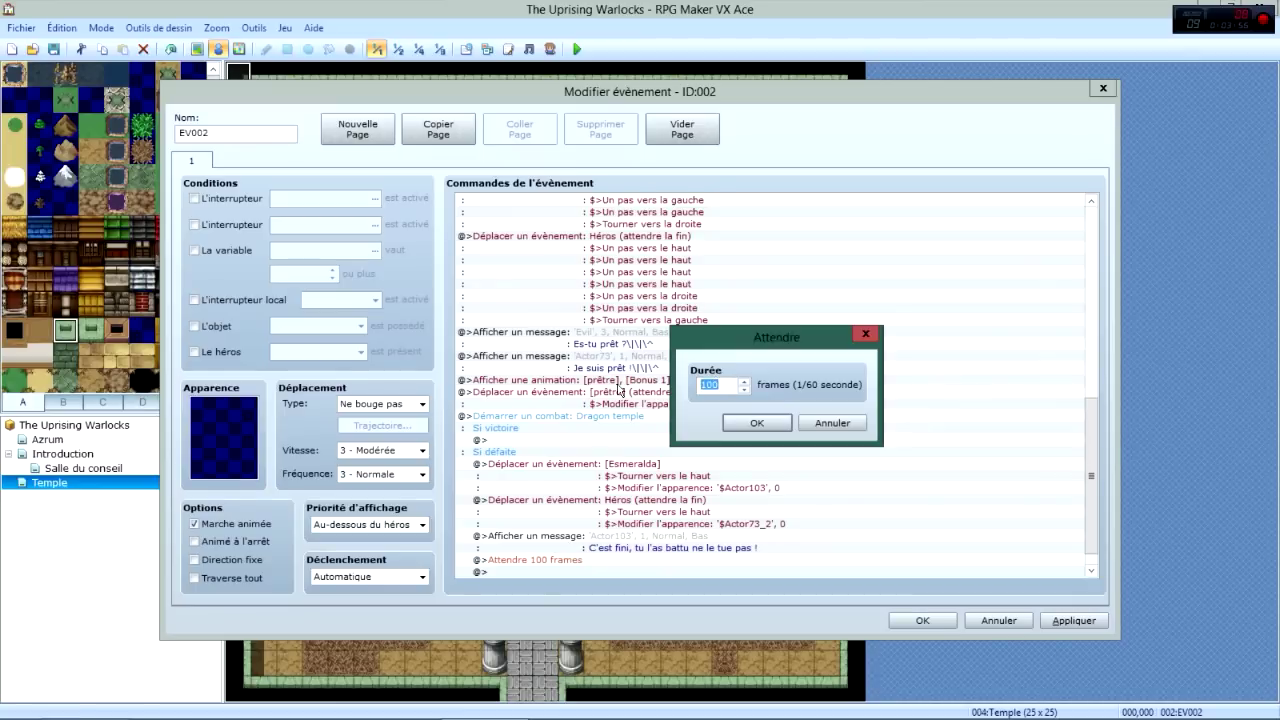
type("6")
double_click(713, 385)
type("120")
key("BackSpace")
key("BackSpace")
type("580")
key("BackSpace")
key("BackSpace")
type("80")
double_click(720, 385)
type("999")
double_click(712, 385)
type("100")
left_click(757, 423)
left_click(1073, 620)
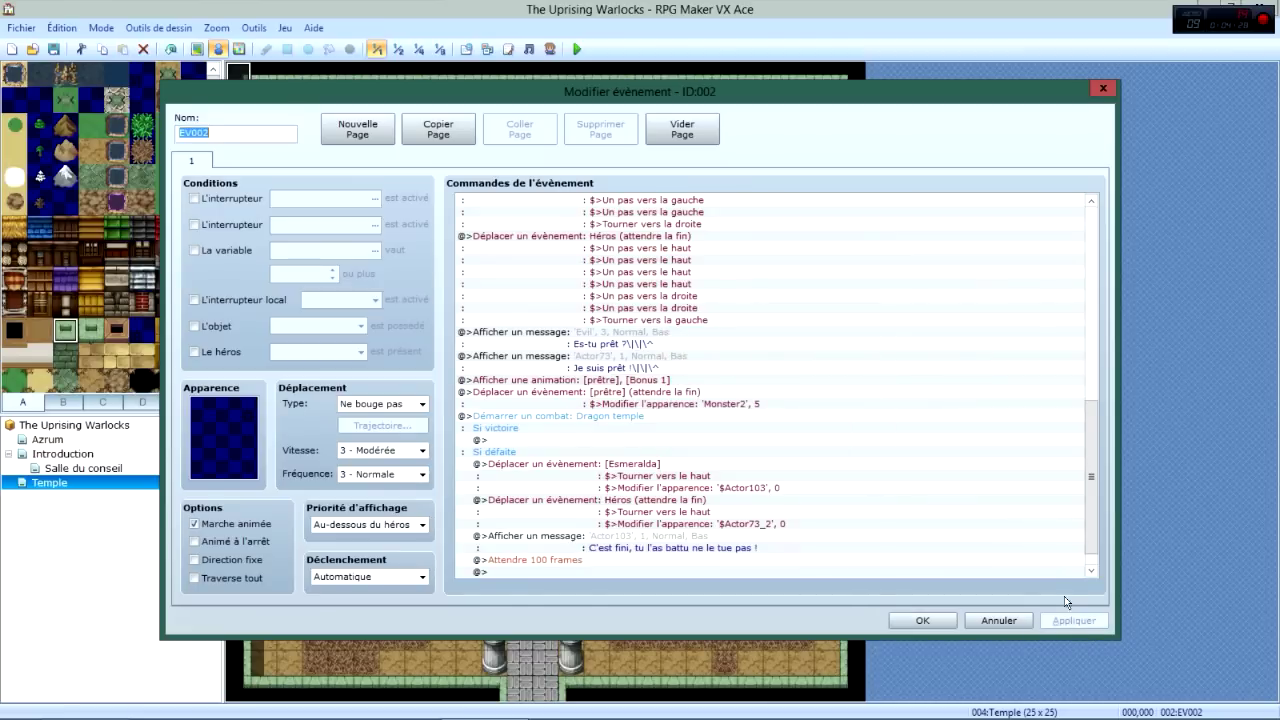
Add a message after the wait with the white-hooded Evil portrait and the text "Très bien, alors prend le et va t'en.".
double_click(740, 571)
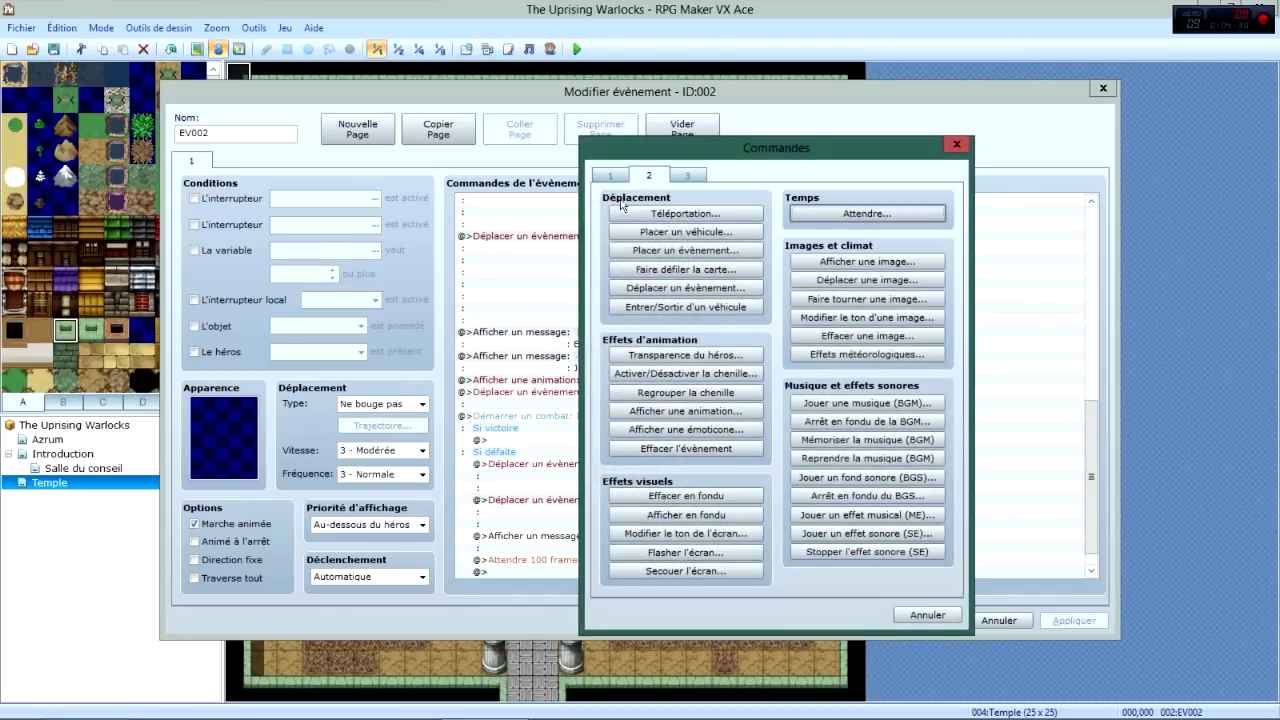
left_click(632, 213)
double_click(618, 355)
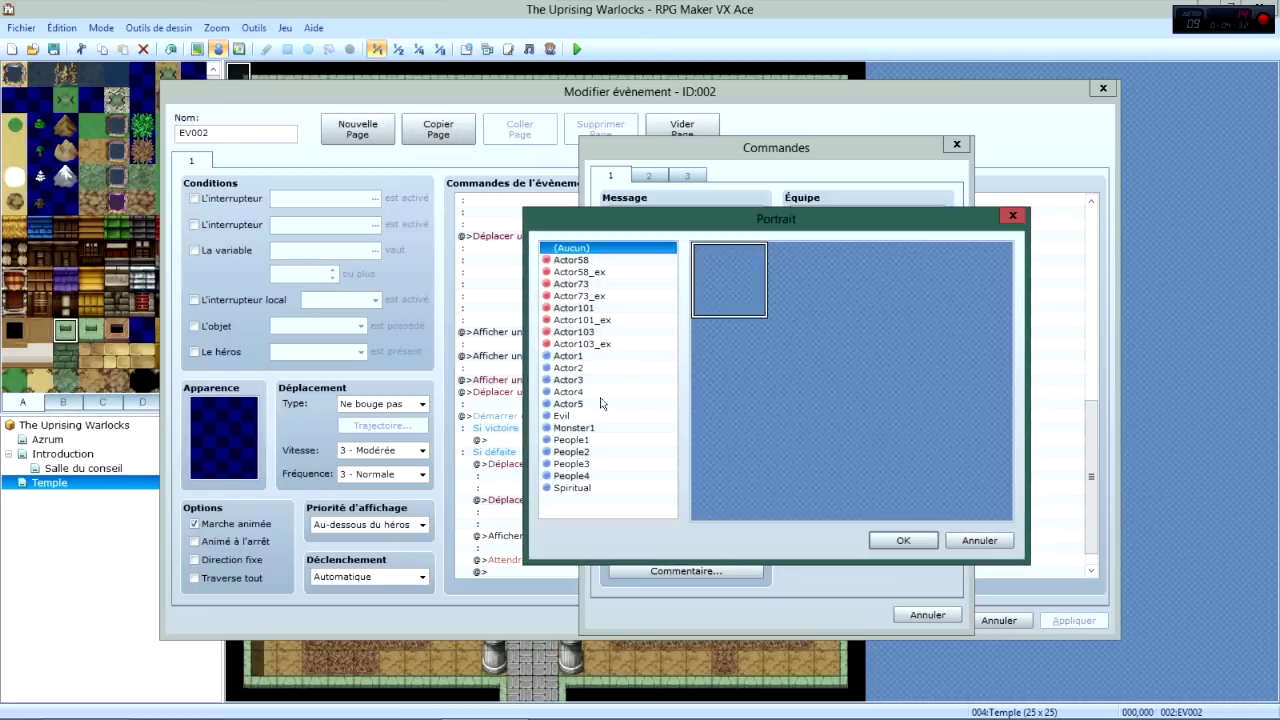
left_click(571, 439)
left_click(578, 416)
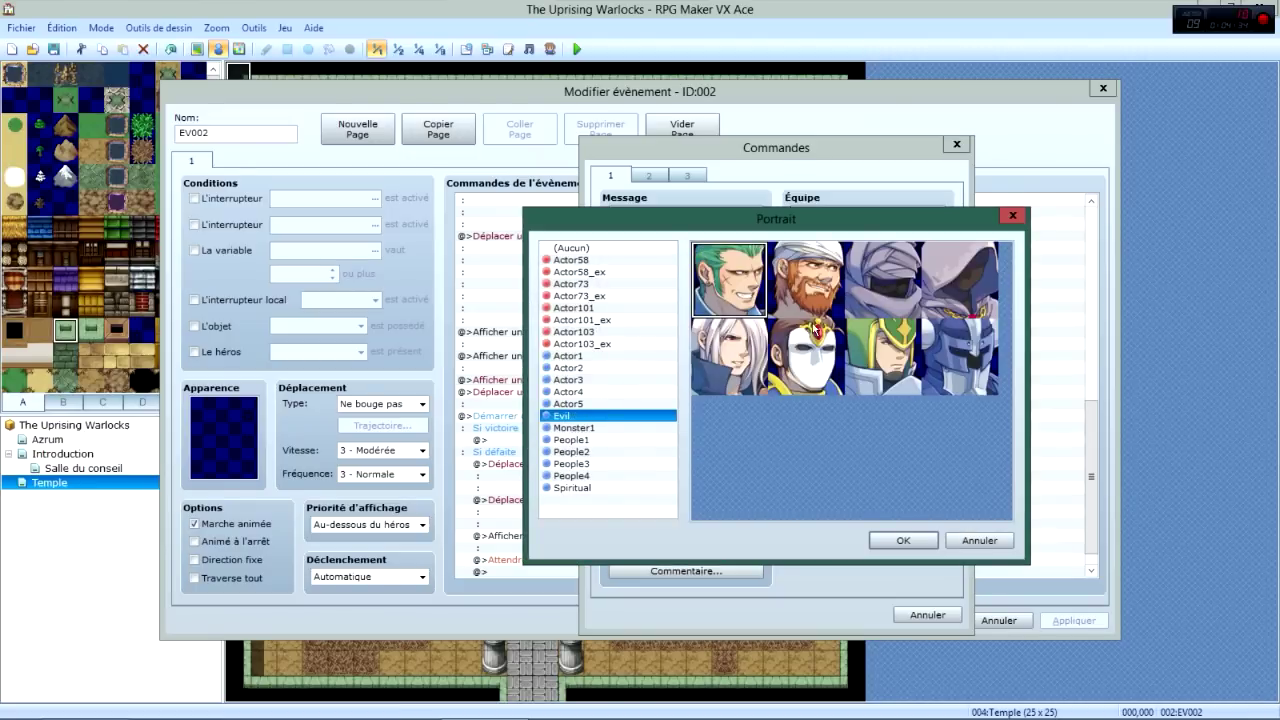
left_click(945, 265)
left_click(890, 540)
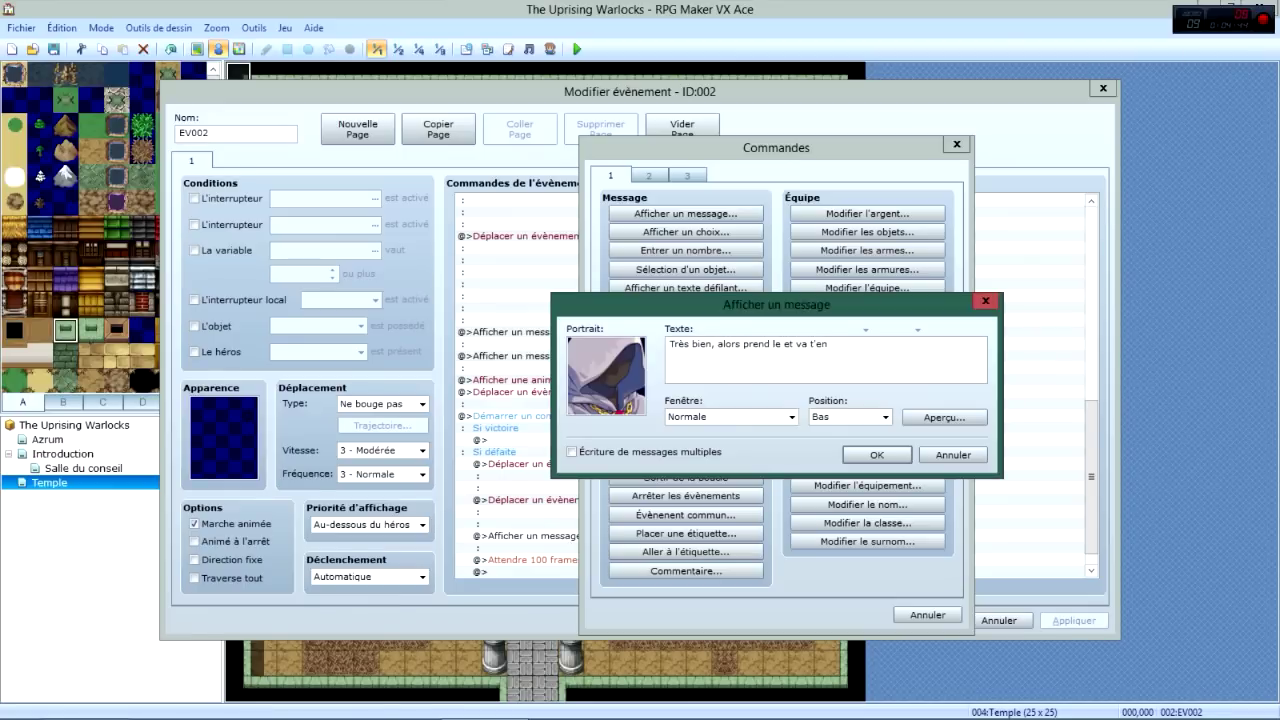
left_click(876, 454)
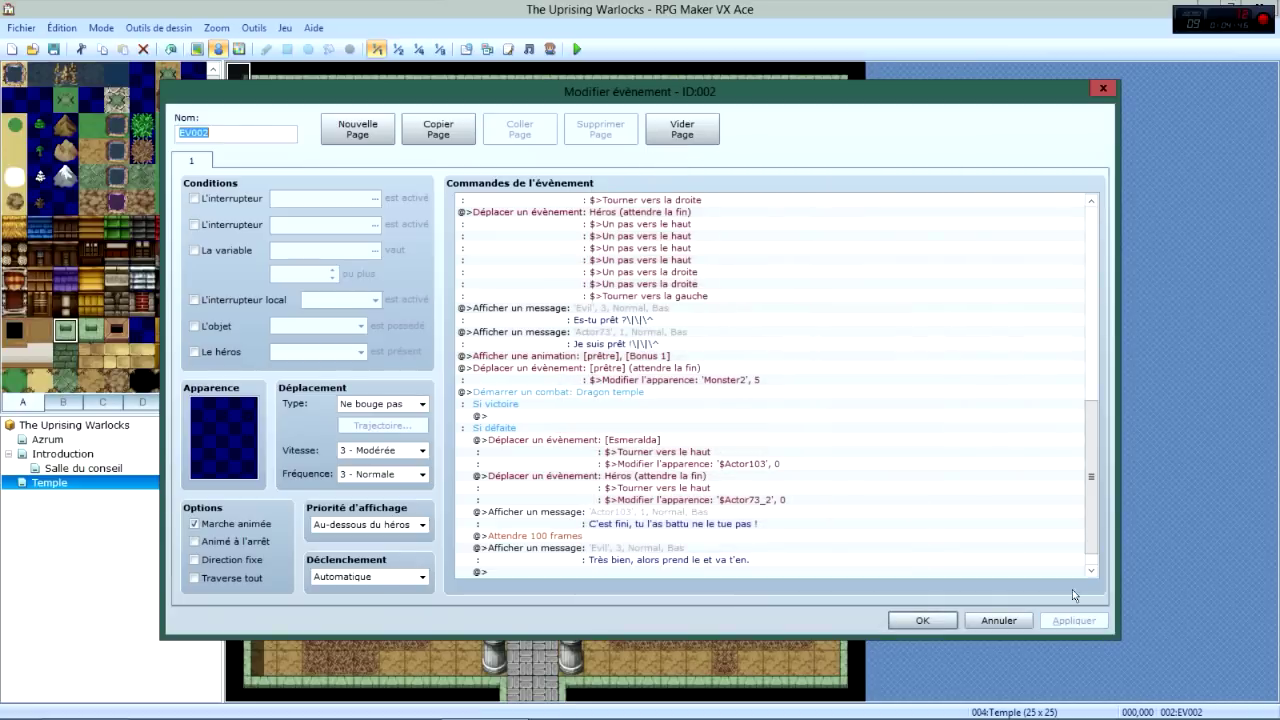
Add a Téléportation command after the last message, browse the other maps but keep 004:Temple (000,000) as destination, and save the event.
scroll(997, 556, "down", 1)
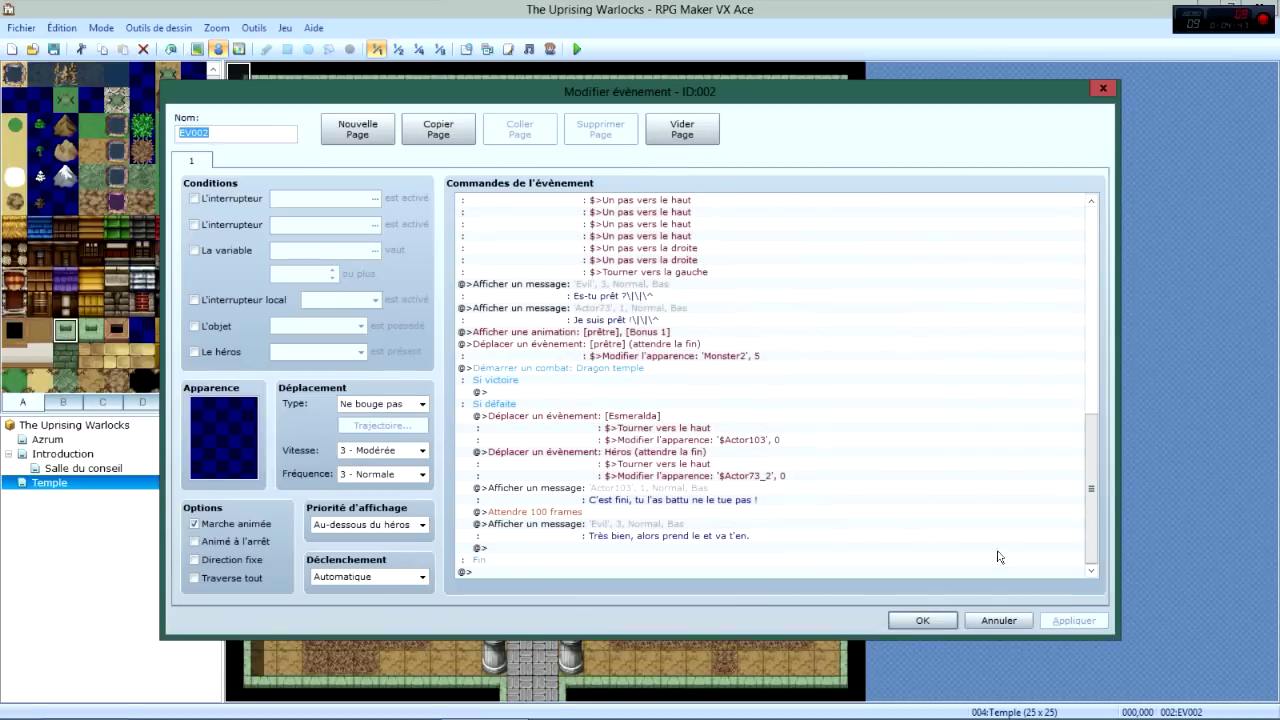
double_click(529, 548)
left_click(649, 175)
left_click(686, 213)
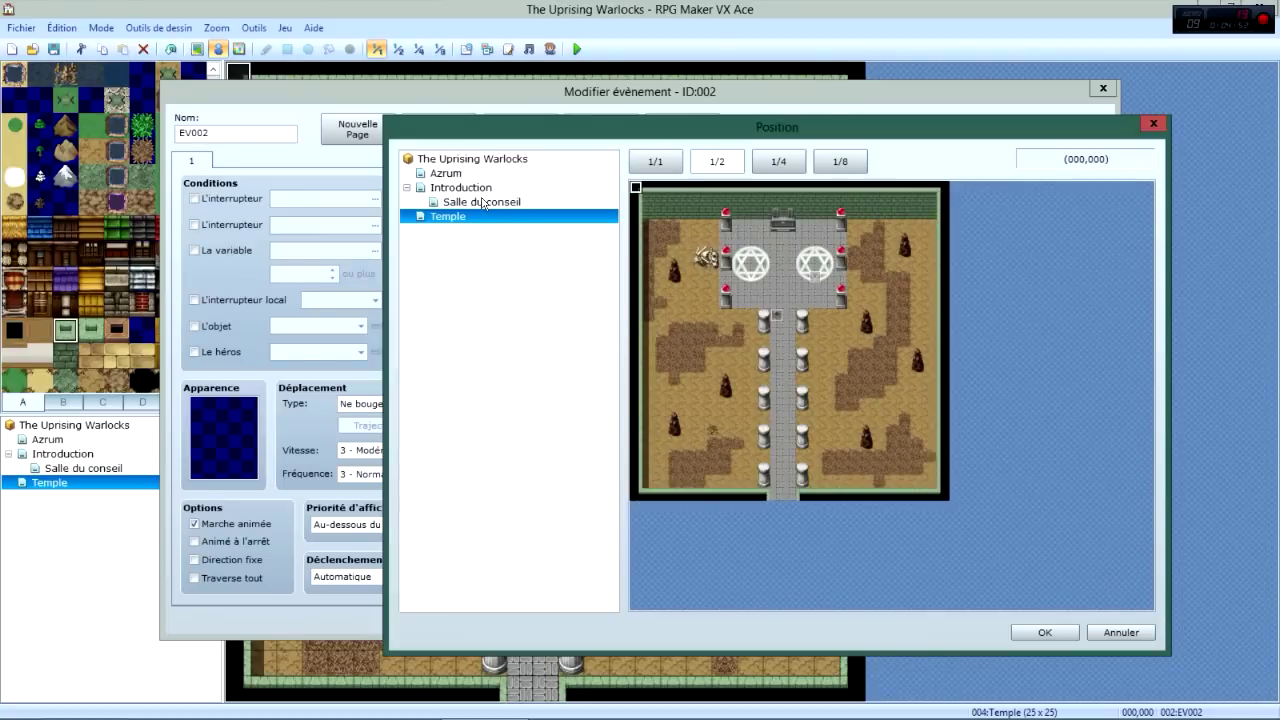
left_click(482, 202)
left_click(446, 173)
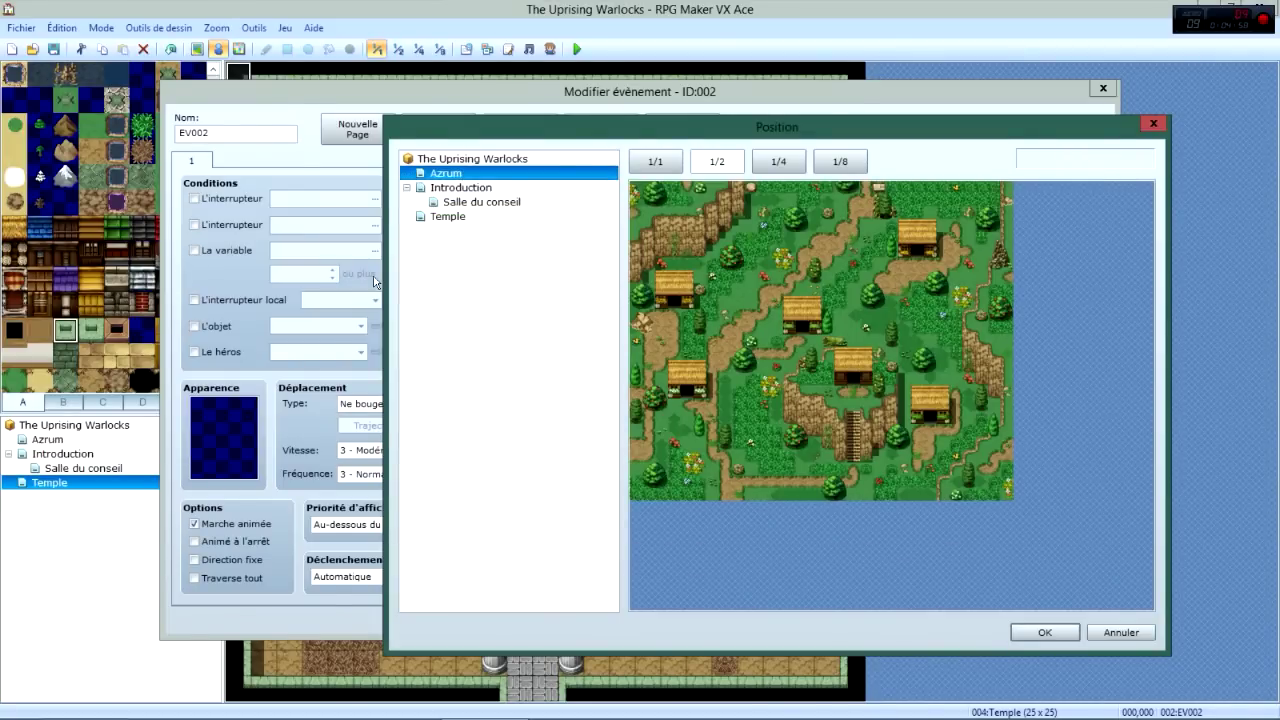
left_click(1120, 632)
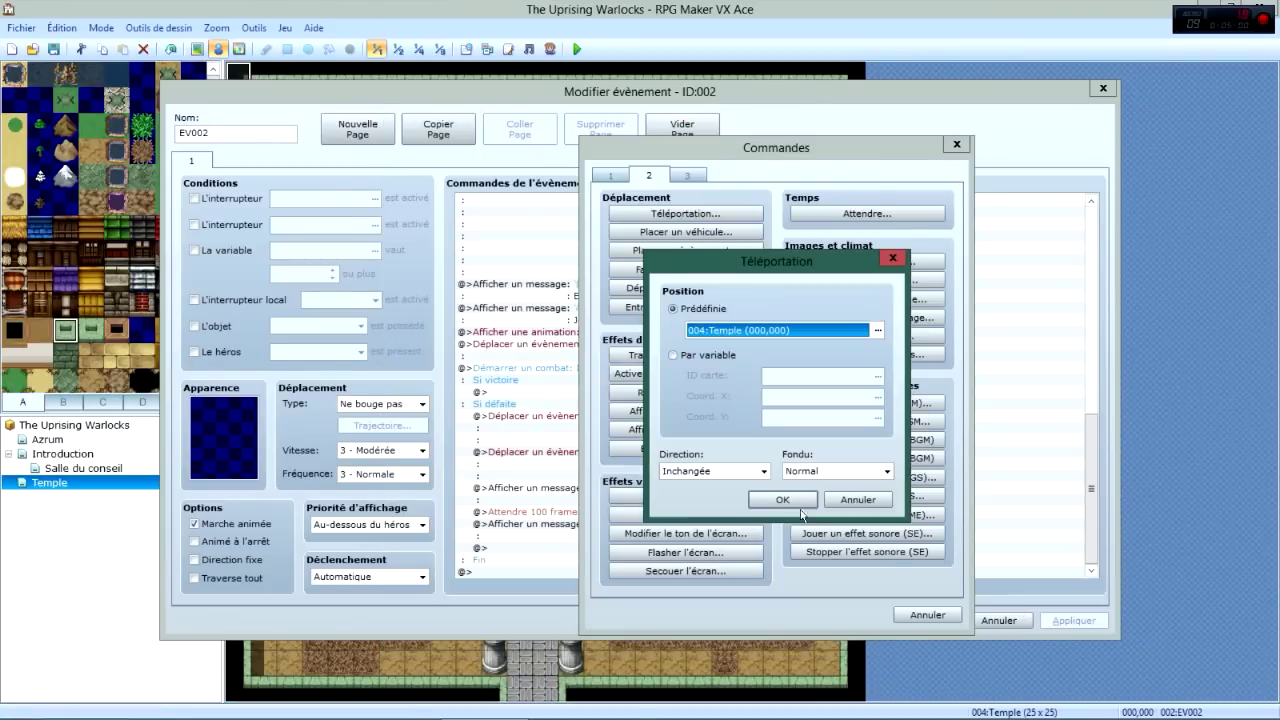
left_click(775, 498)
left_click(924, 621)
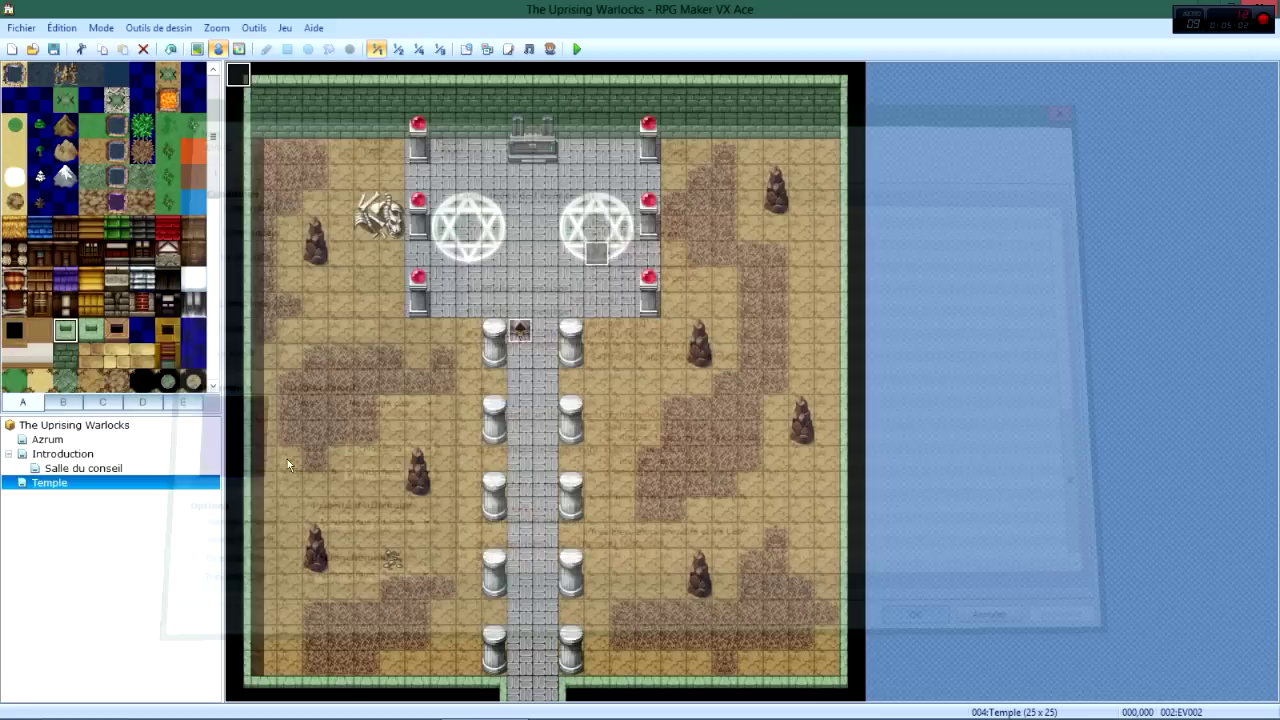
left_click(62, 441)
right_click(67, 443)
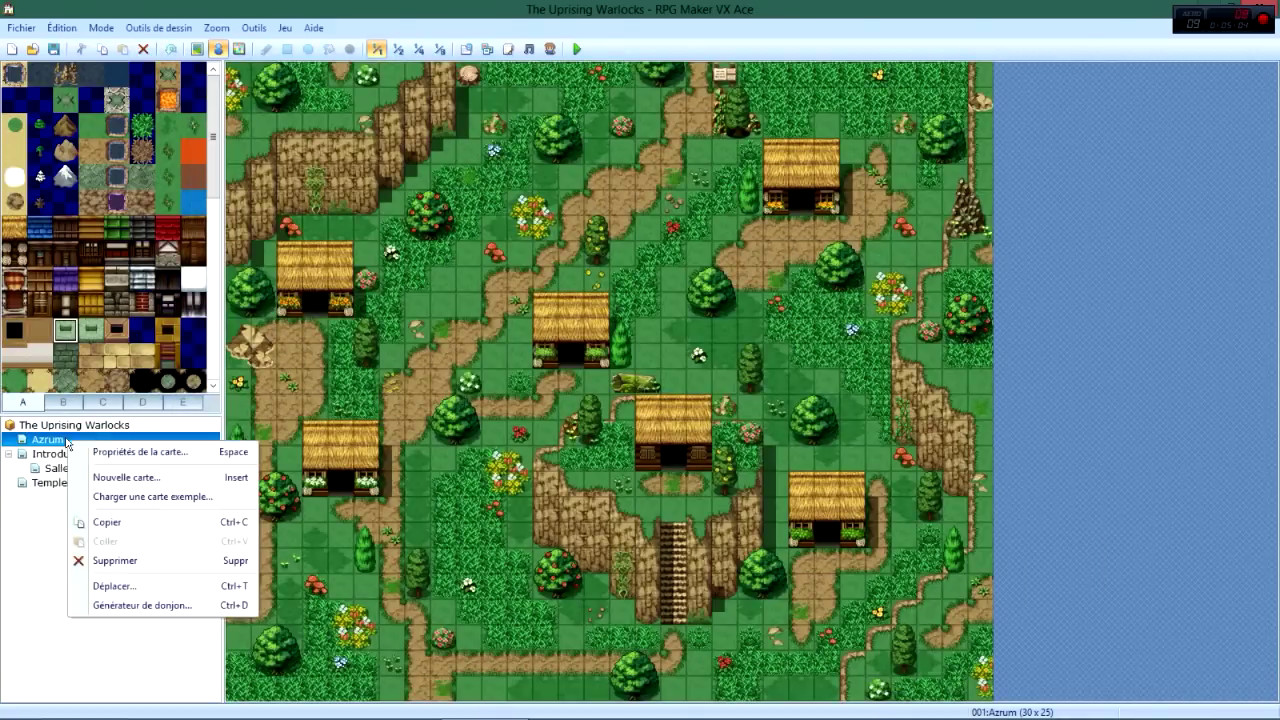
left_click(134, 451)
key("Escape")
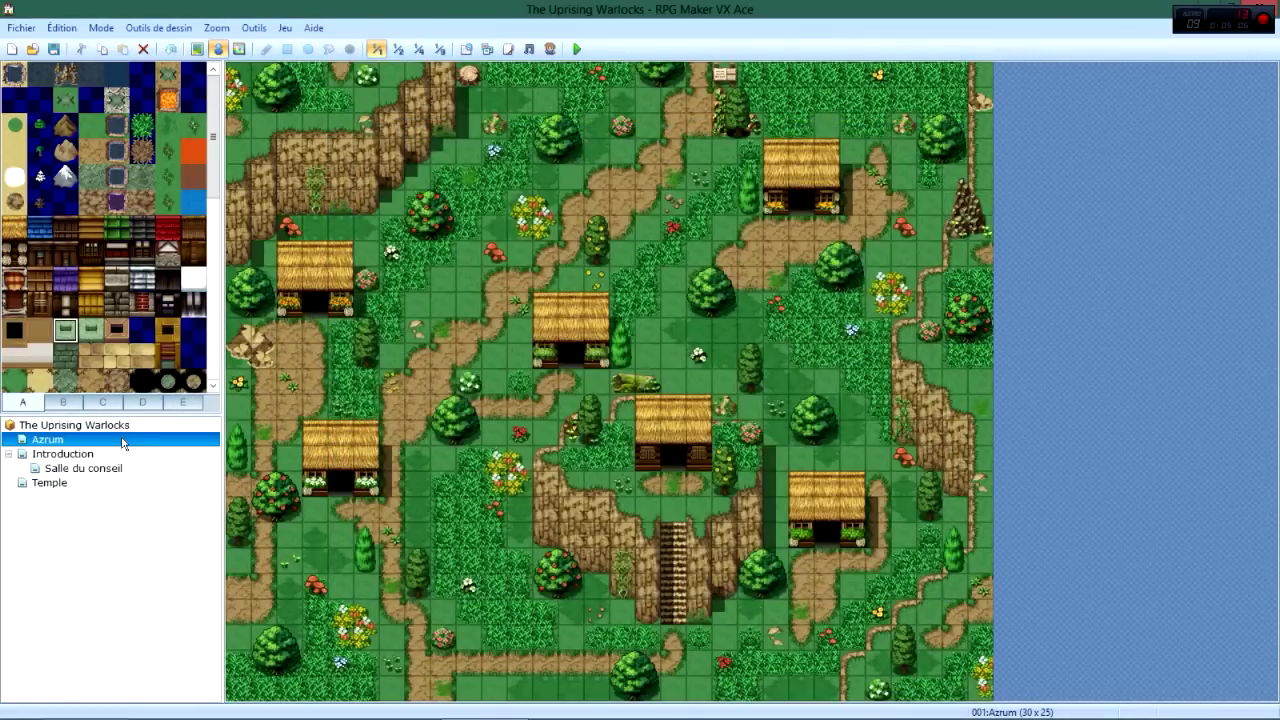
Create a map under Azrum named Maison 1, with displayed name Maison, tileset 005:Tileset principal, width 20 and height 17.
right_click(123, 443)
left_click(170, 475)
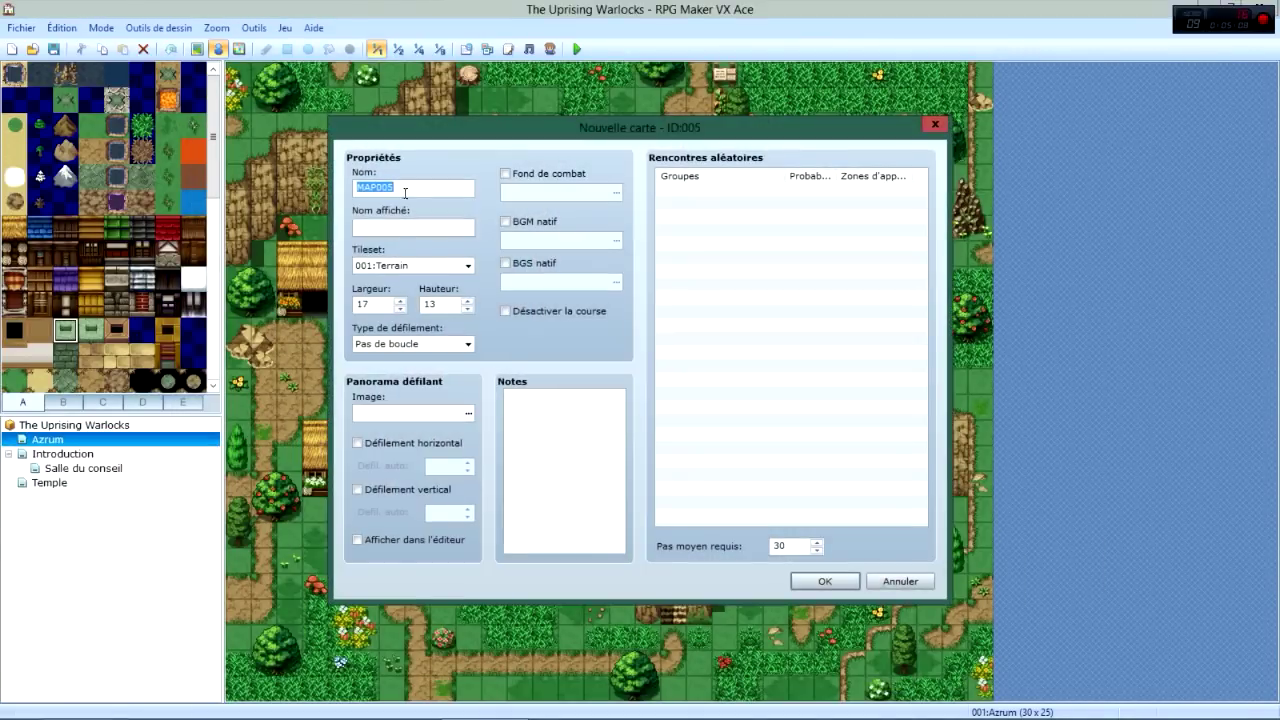
type("Maison")
left_click(404, 263)
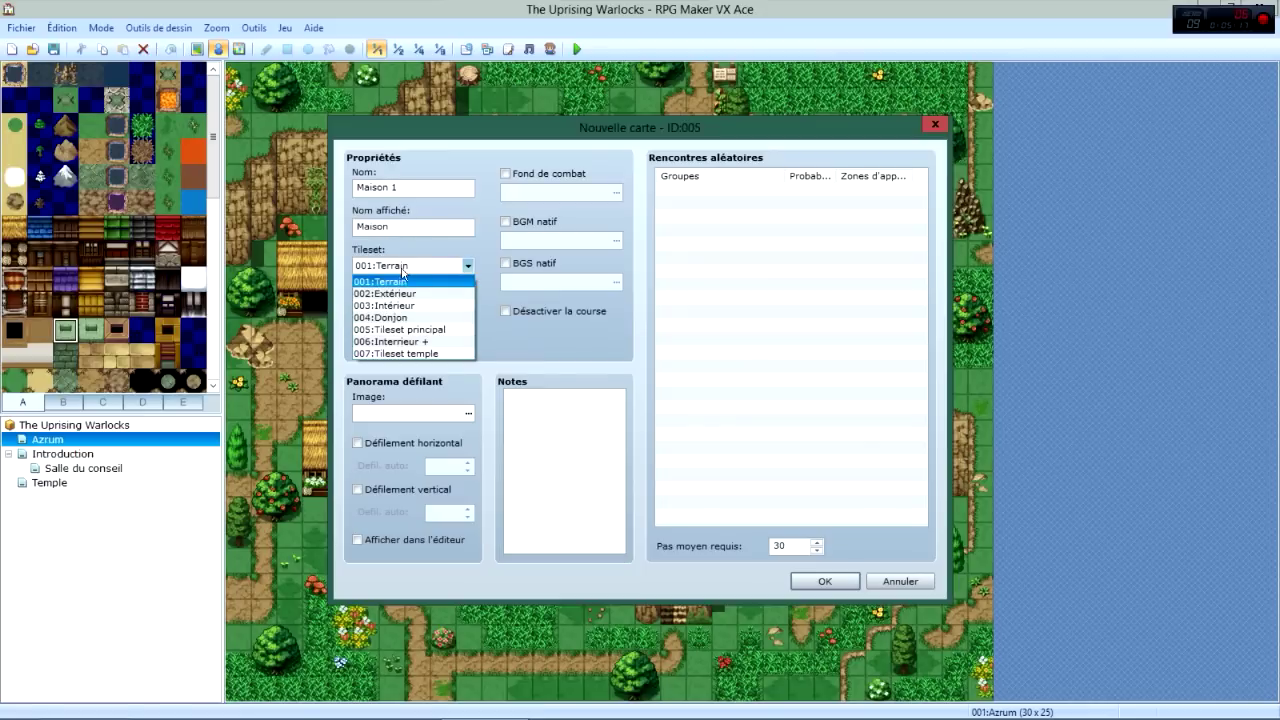
left_click(413, 332)
key("Tab")
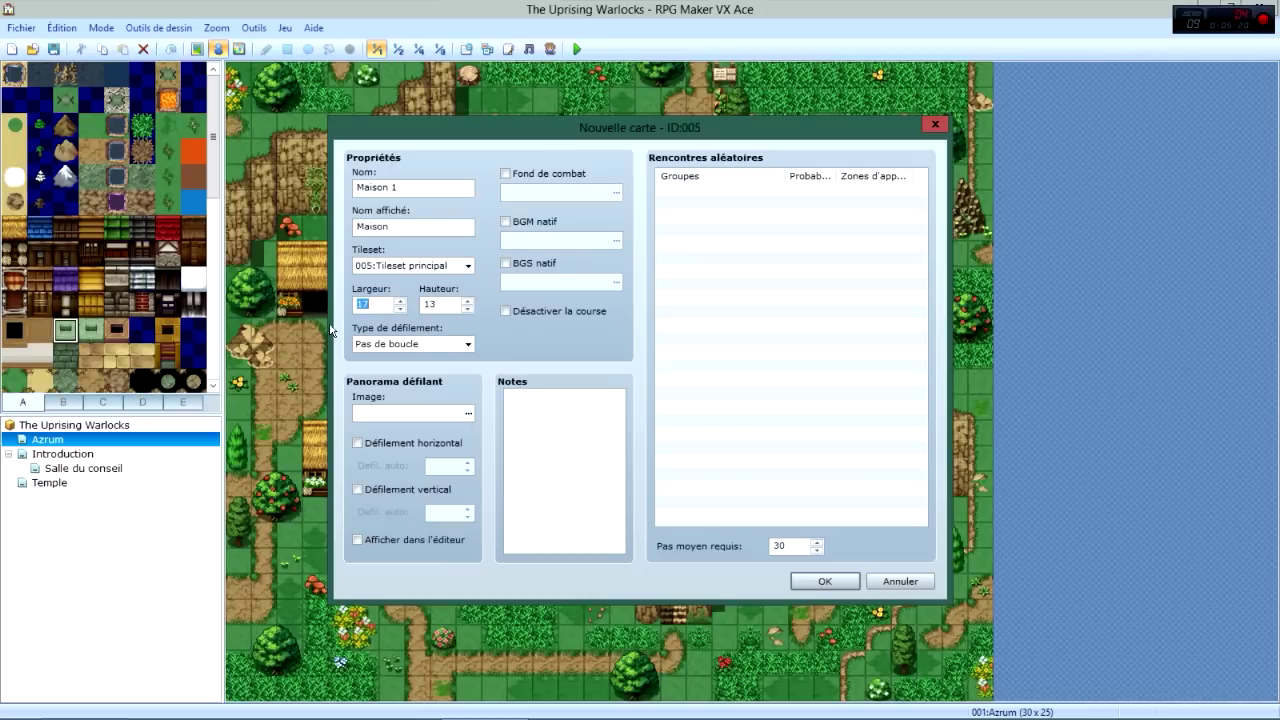
type("20")
left_click(816, 578)
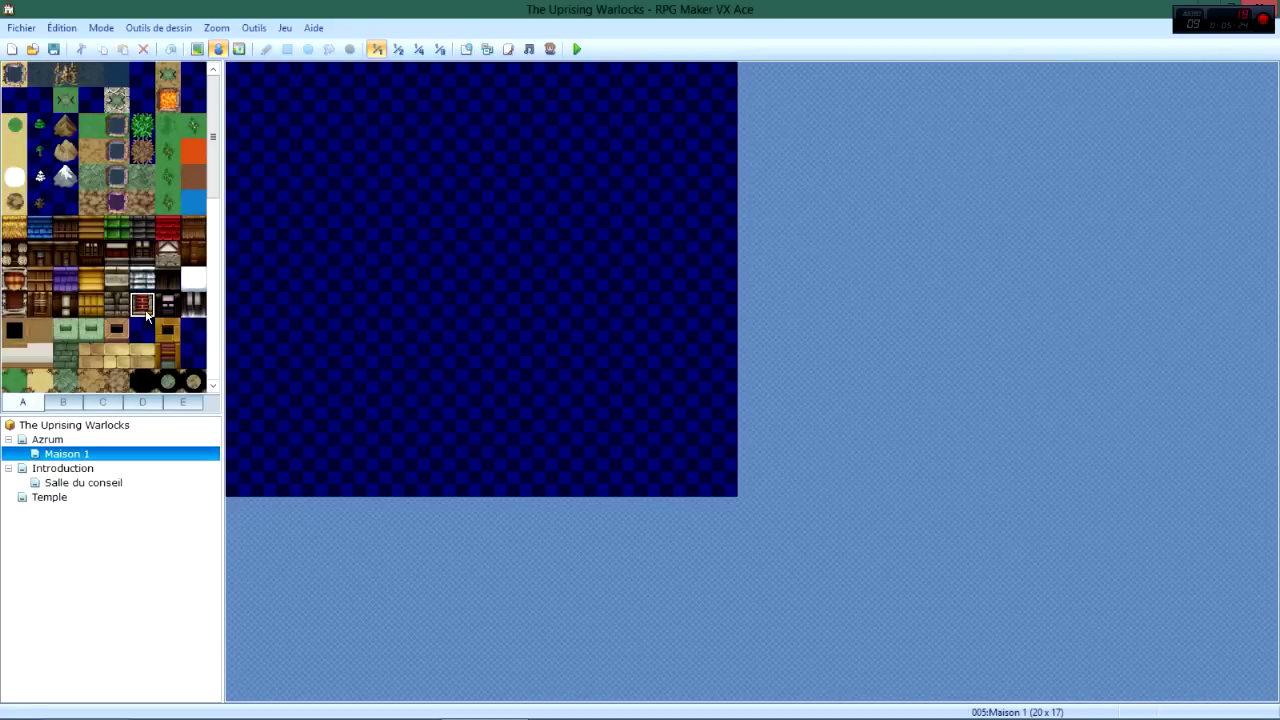
Look through the A, B and C tile palettes of the Maison 1 map for interior tiles.
scroll(82, 259, "down", 10)
scroll(73, 289, "up", 10)
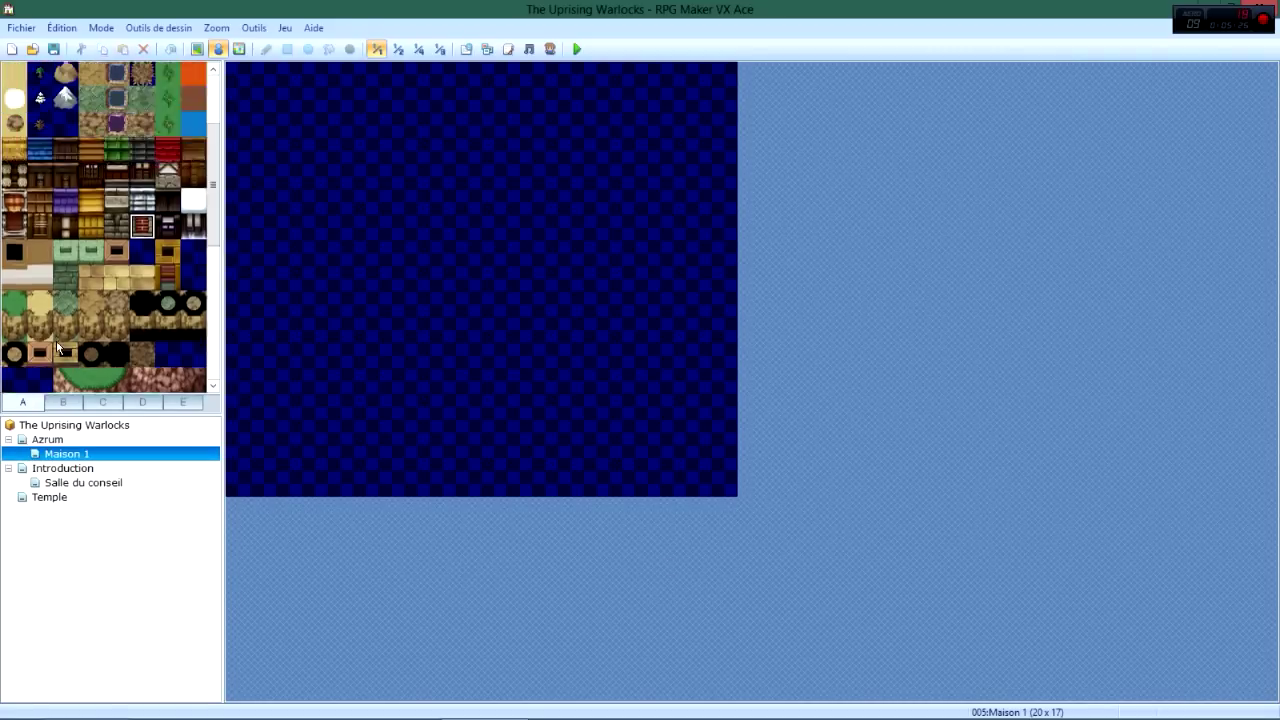
scroll(61, 361, "down", 5)
left_click(63, 404)
left_click(88, 406)
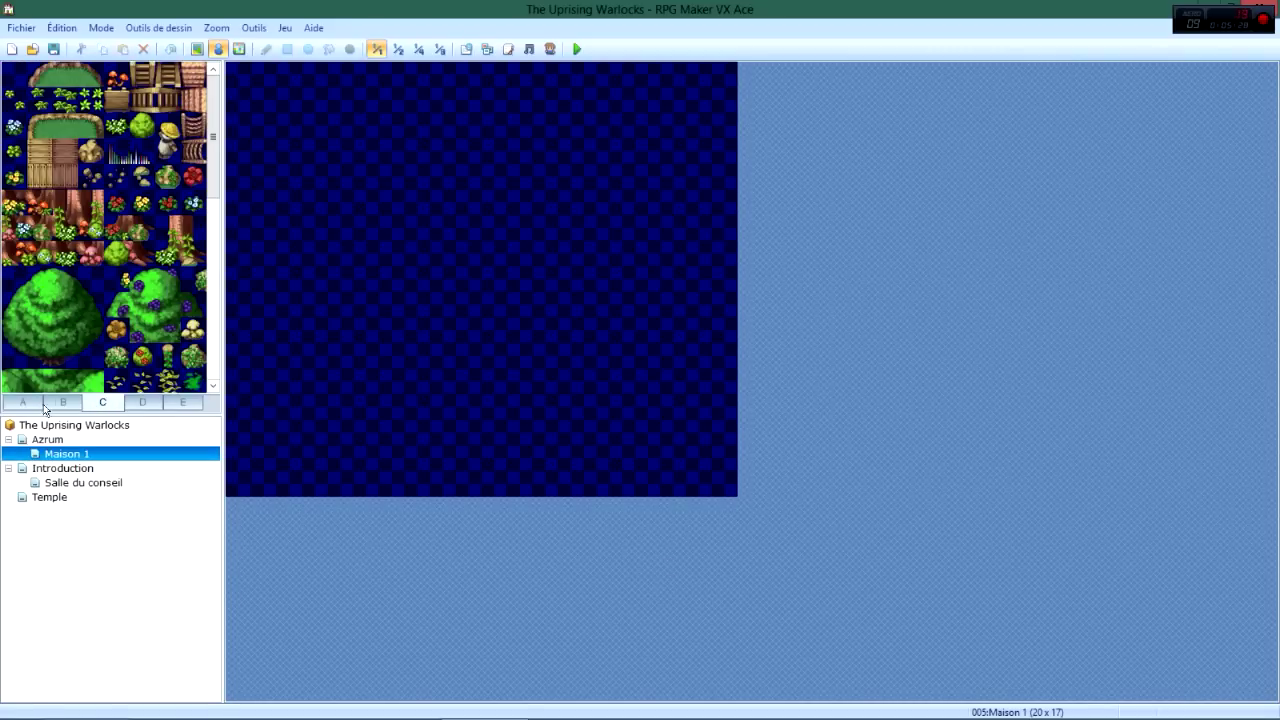
left_click(28, 404)
Set the maximum number of tilesets to 8 in the database, compare Tileset temple with Tileset principal and select 005:Tileset principal.
left_click(466, 49)
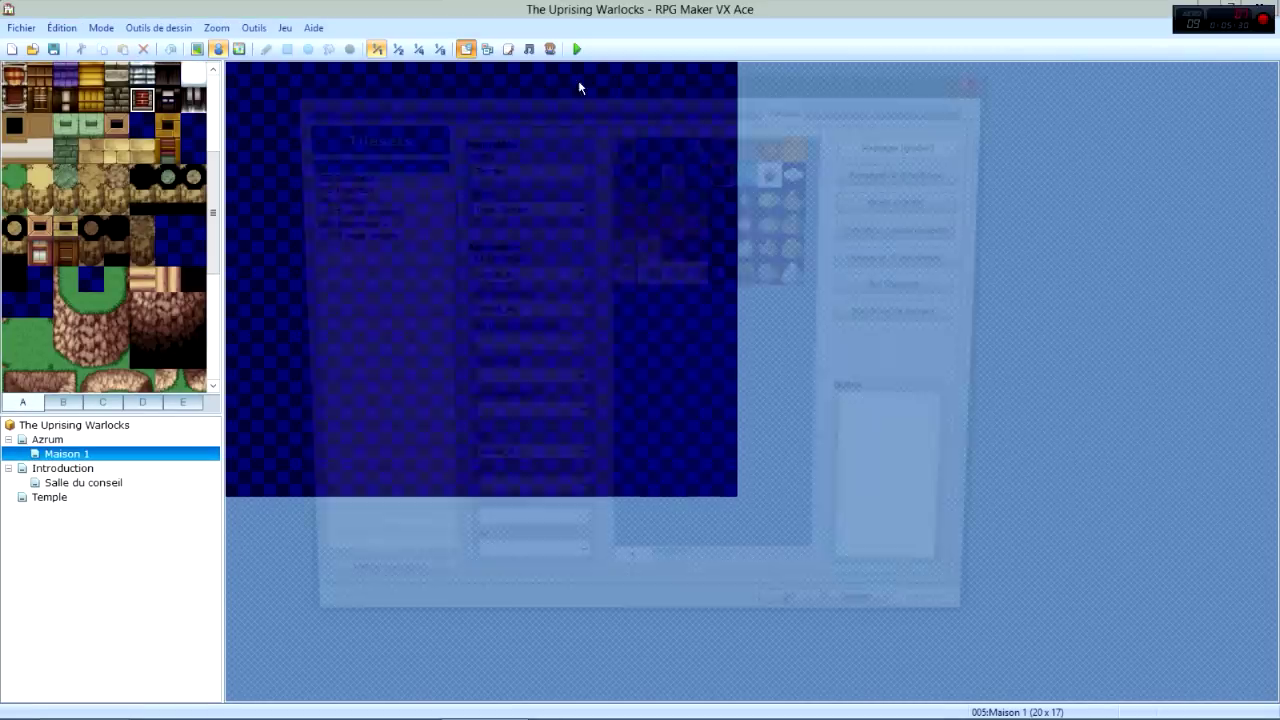
left_click(388, 234)
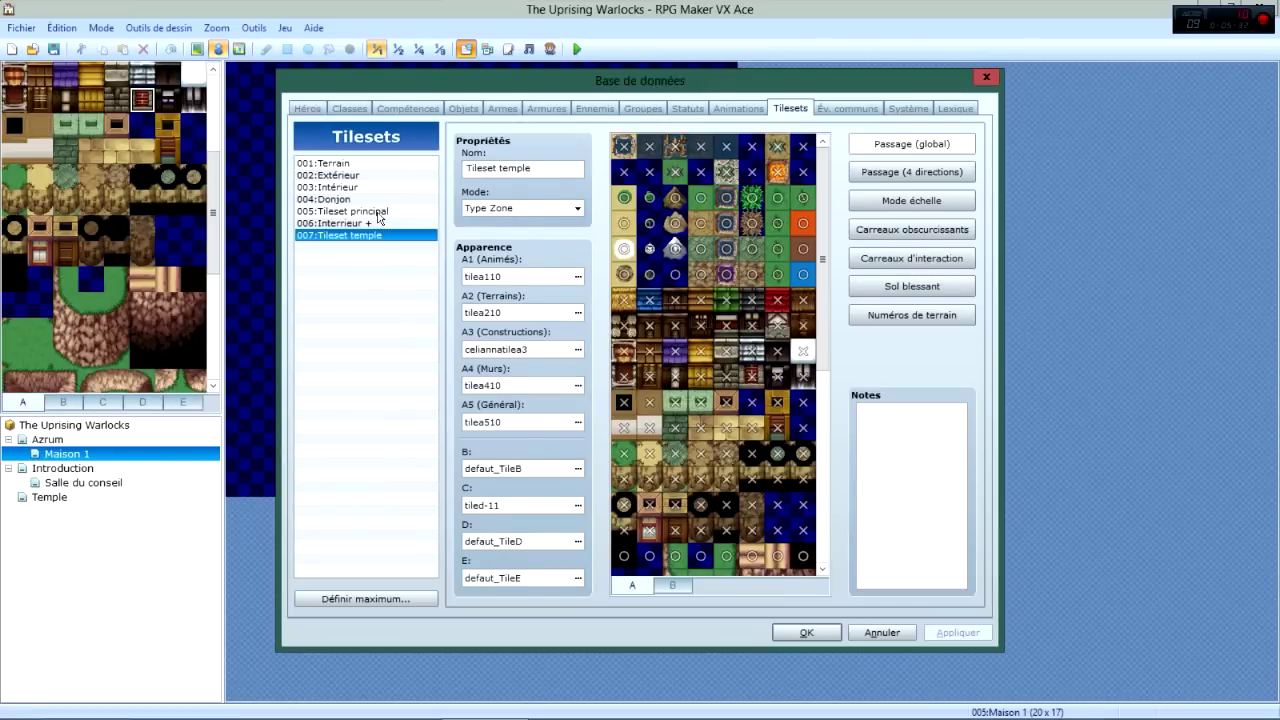
left_click(378, 211)
left_click(366, 599)
left_click(367, 605)
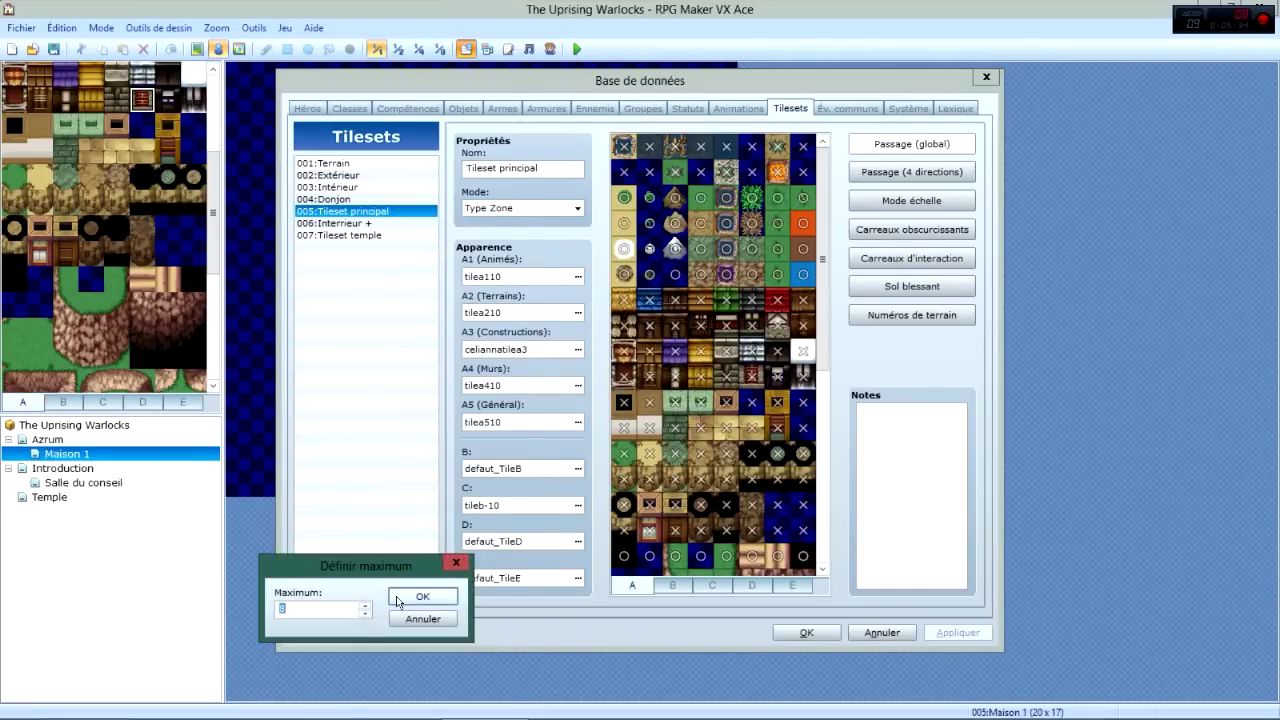
left_click(422, 596)
left_click(350, 236)
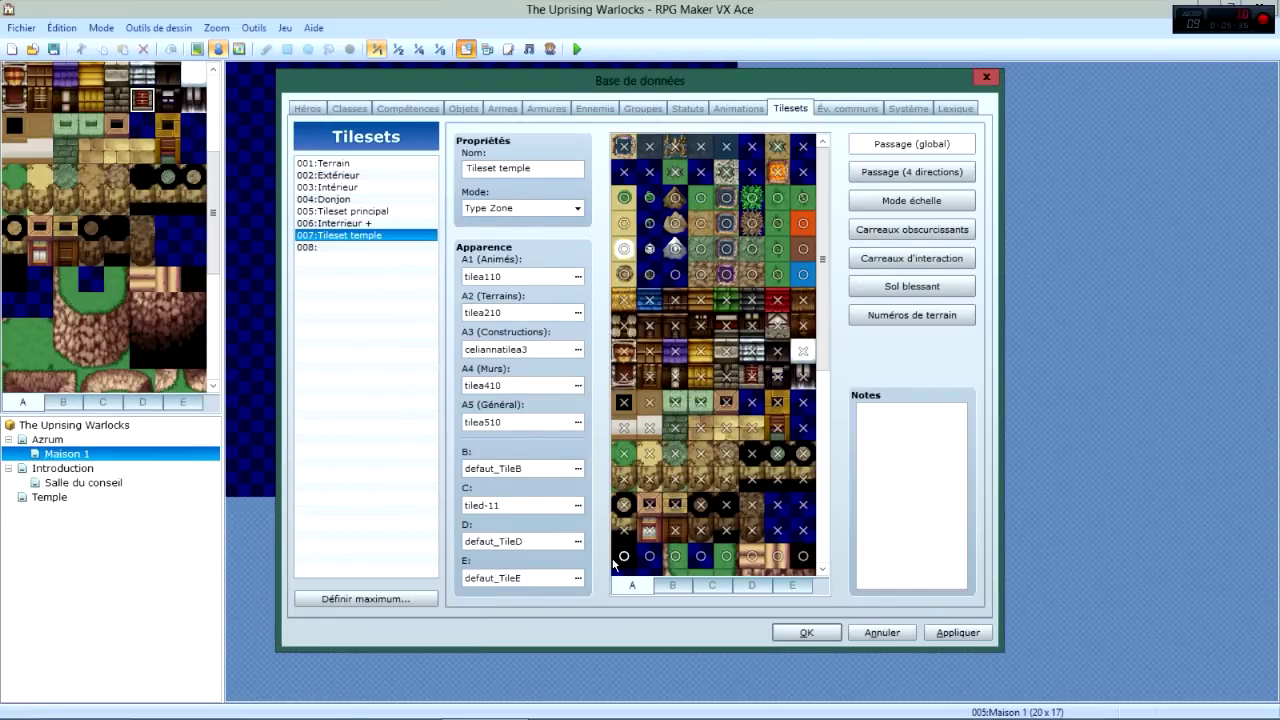
left_click(363, 212)
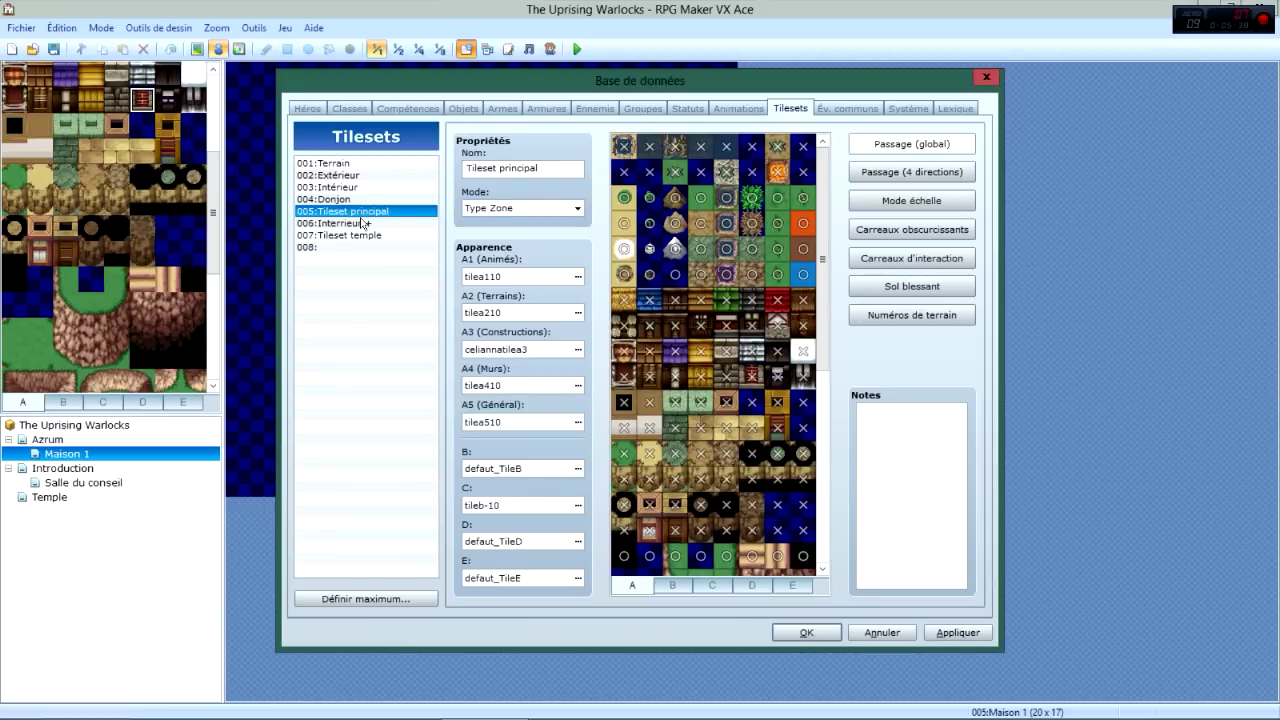
Paste the copied Tileset principal into empty tileset slot 008 and look at its A3 and A4 image files without changing them.
left_click(334, 247)
key("ctrl+v")
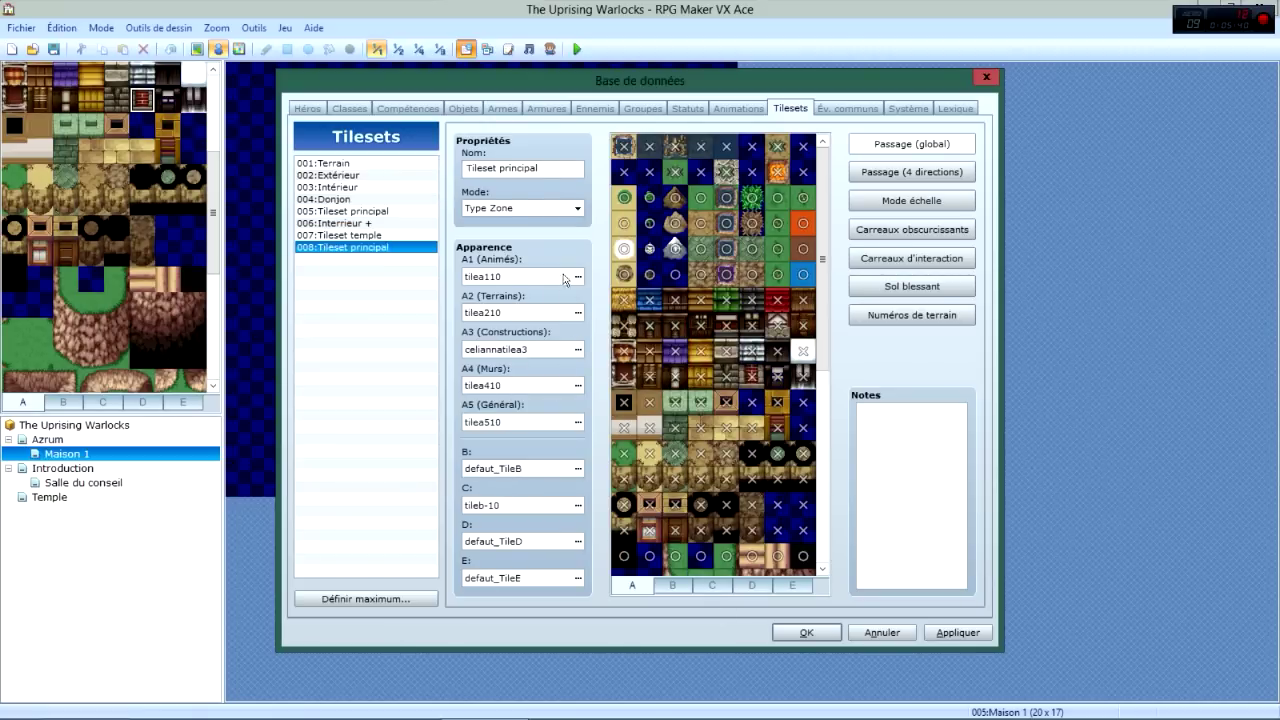
scroll(588, 388, "down", 2)
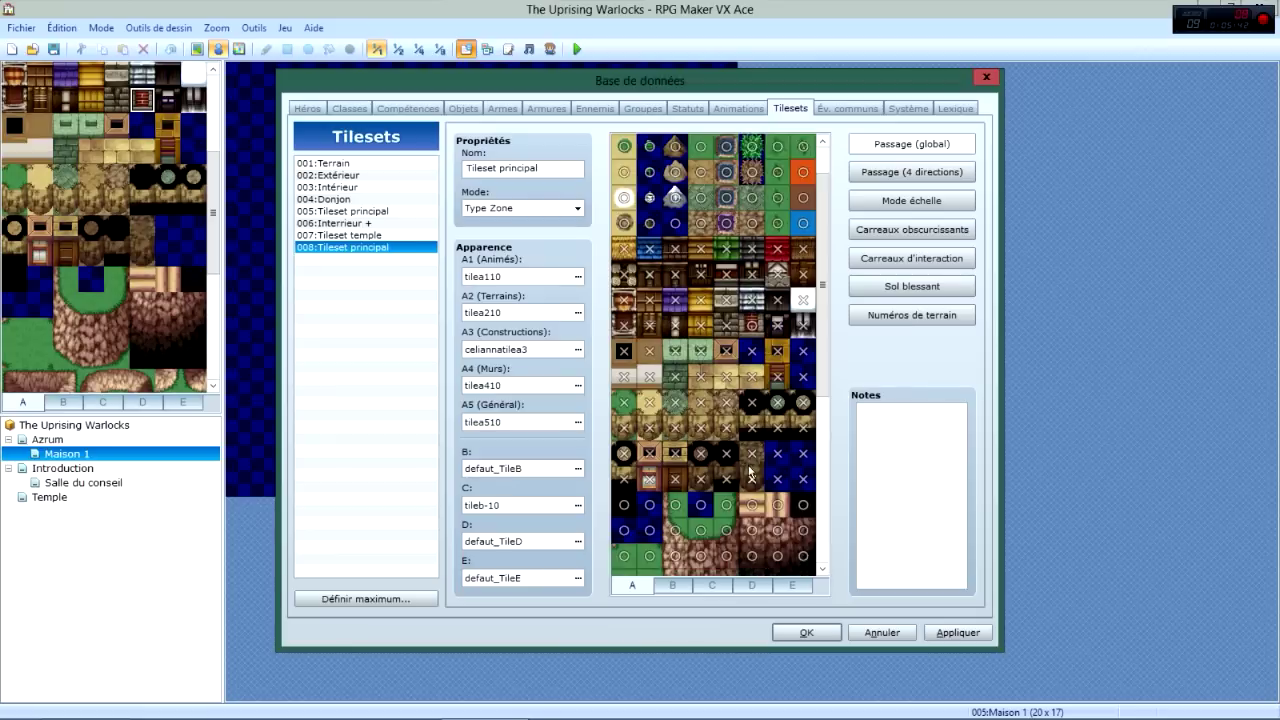
left_click(577, 349)
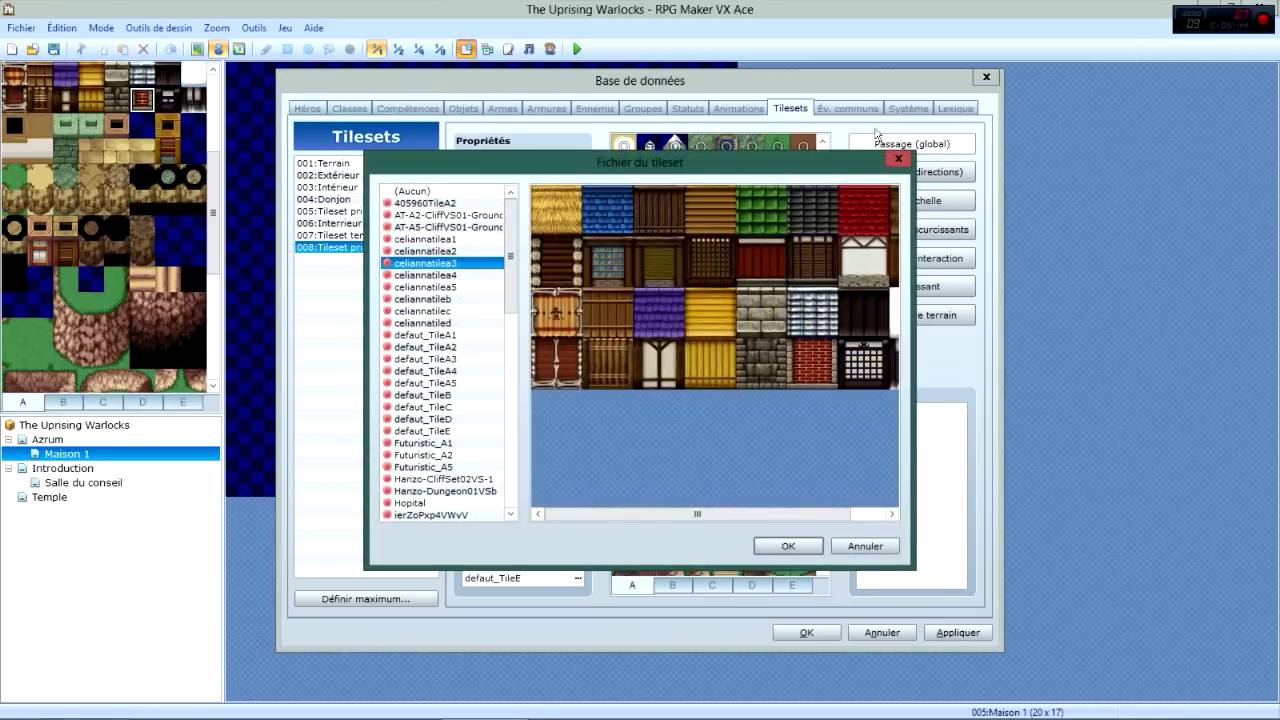
key("Escape")
left_click(577, 383)
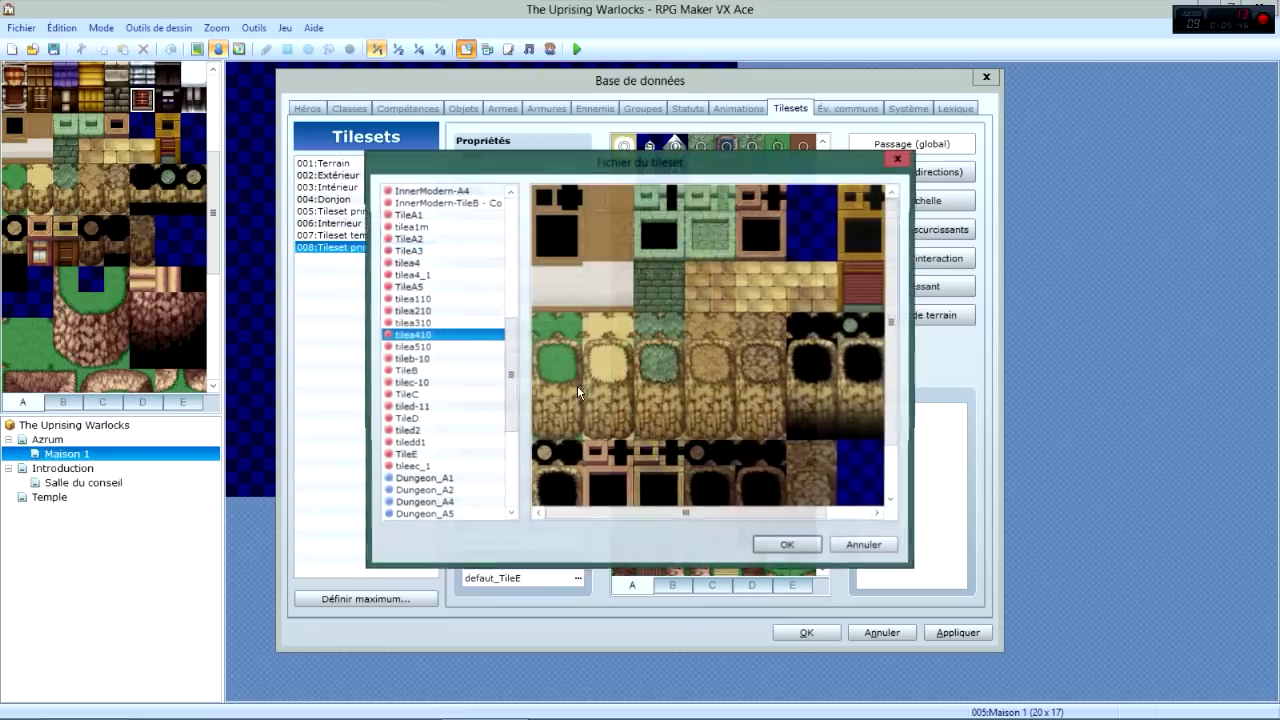
left_click(897, 161)
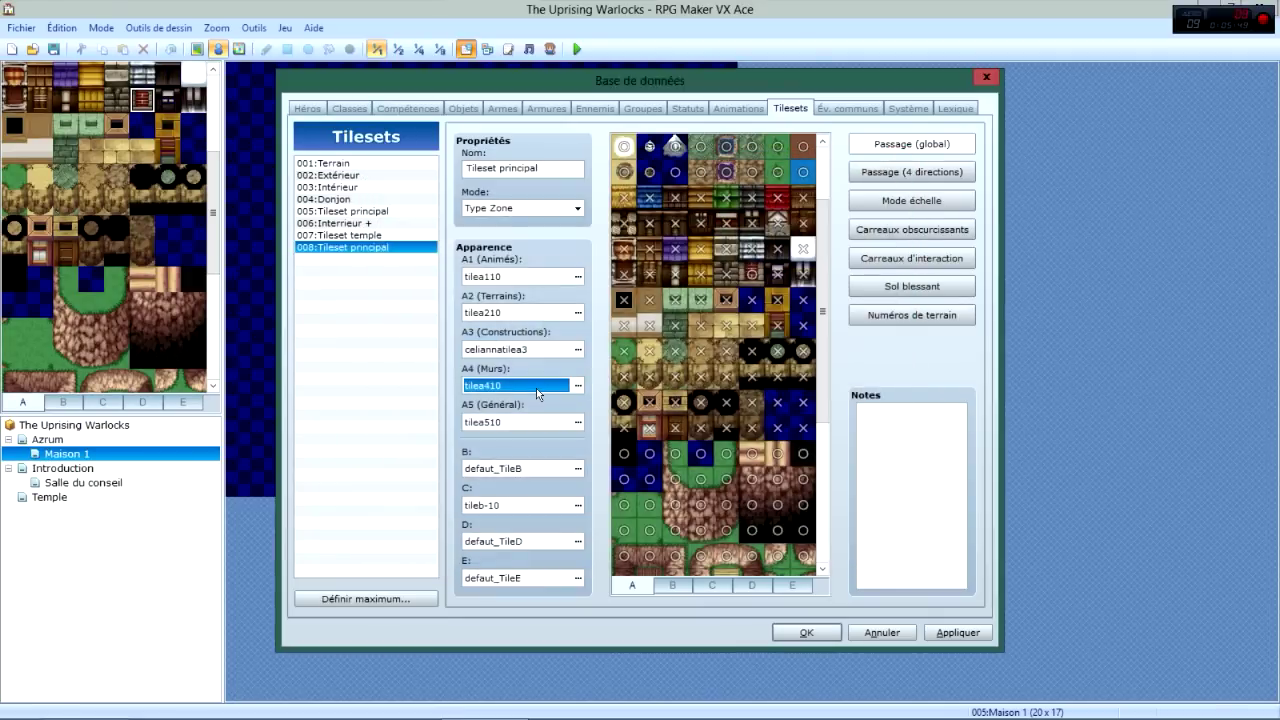
Browse the image files for the A5 (Général) set of tileset 008, assign Inside_A5, and save the database changes.
left_click(577, 422)
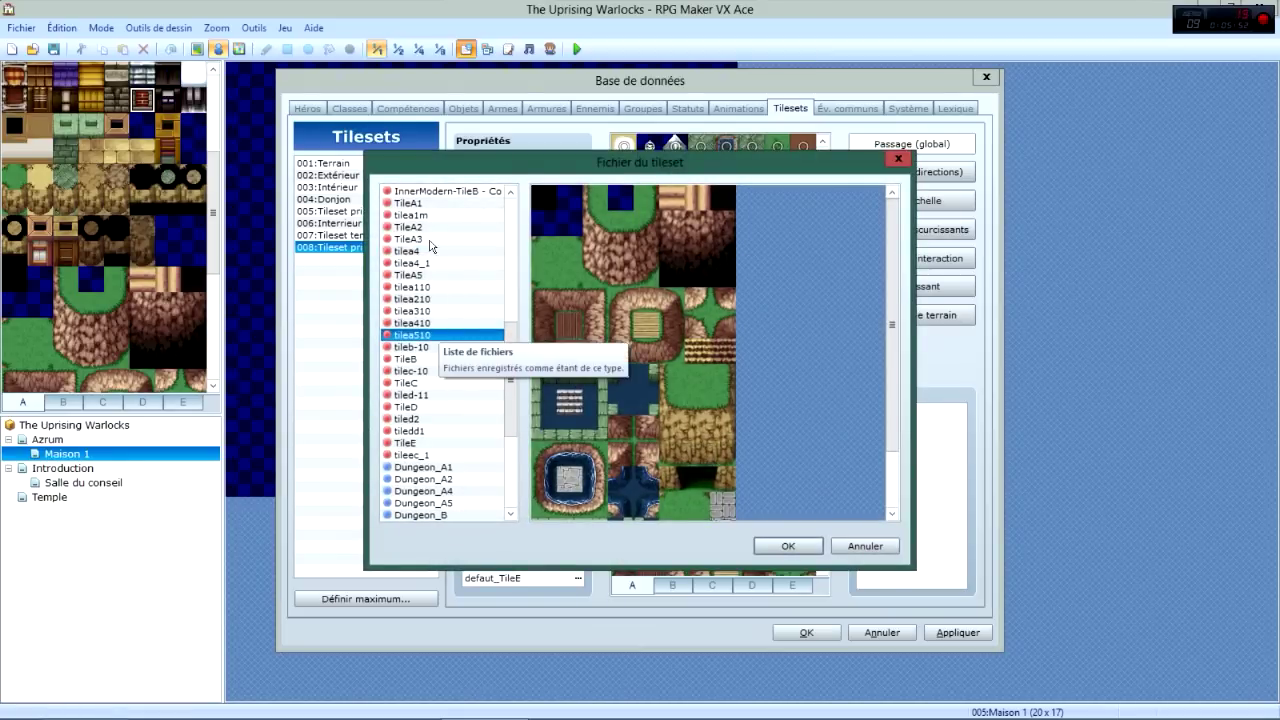
left_click(431, 240)
left_click(431, 251)
scroll(417, 310, "down", 1)
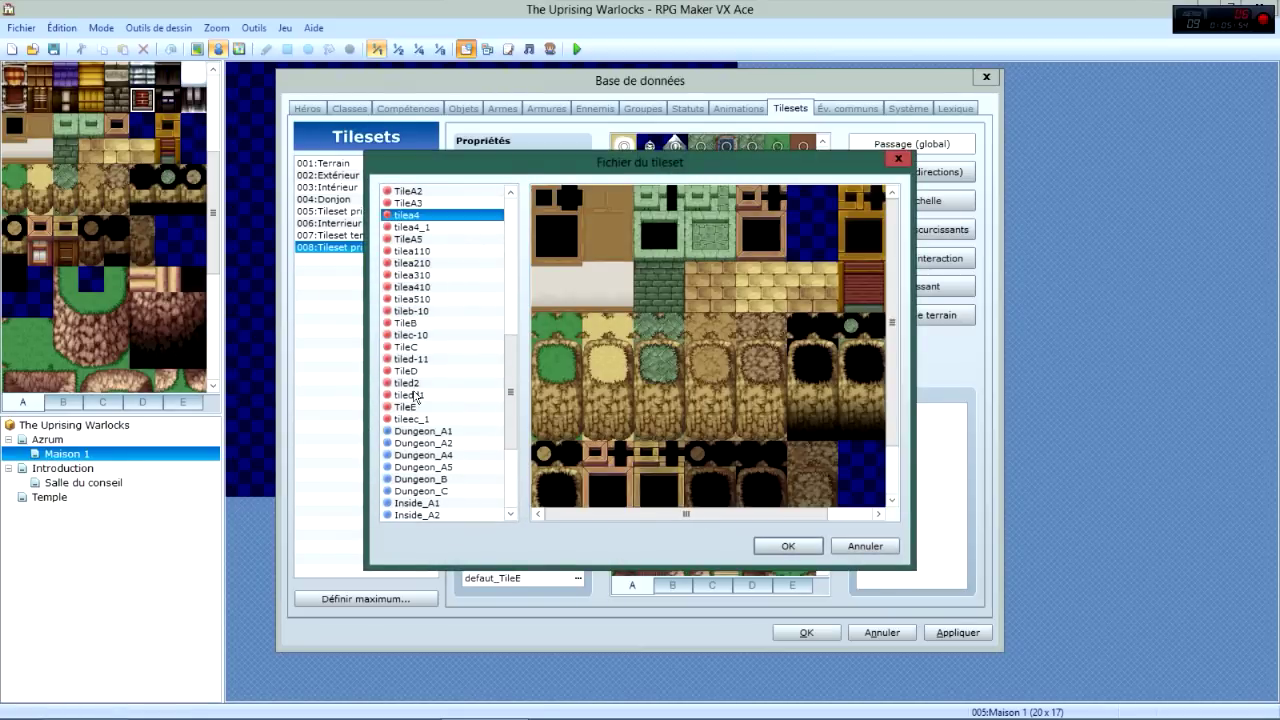
left_click(421, 302)
scroll(421, 325, "down", 3)
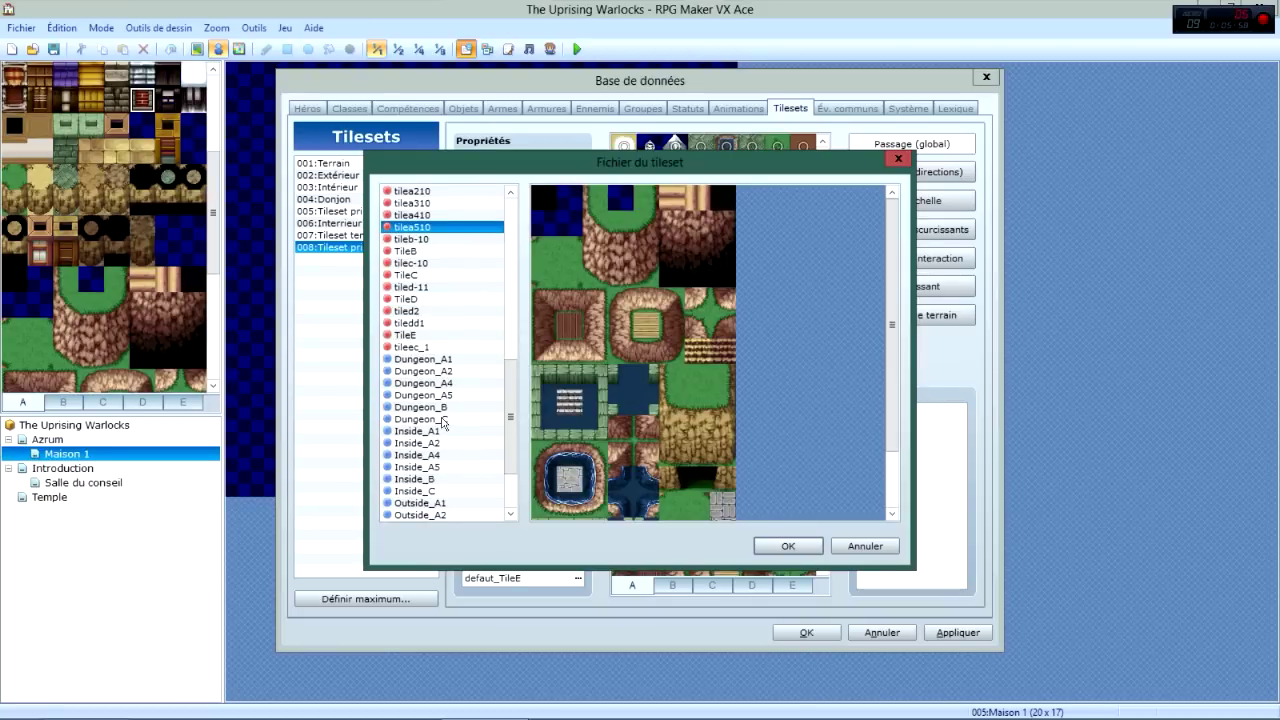
left_click(435, 430)
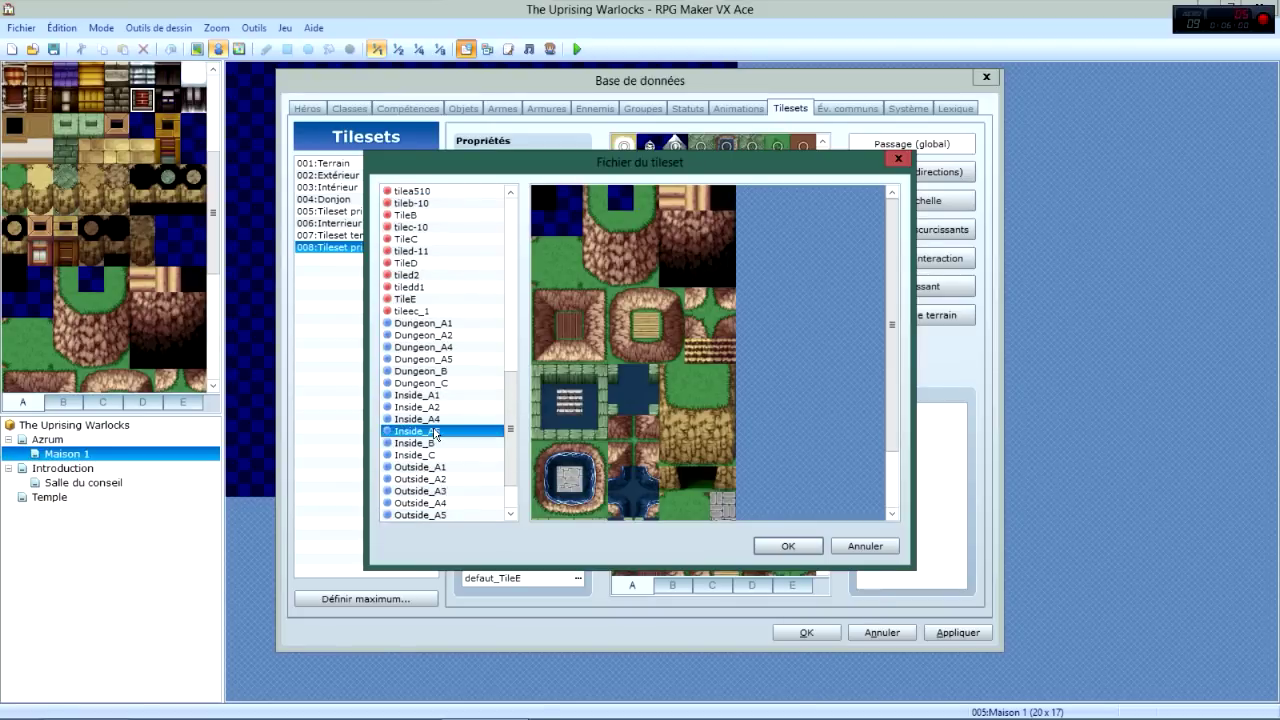
scroll(735, 420, "down", 3)
left_click(788, 546)
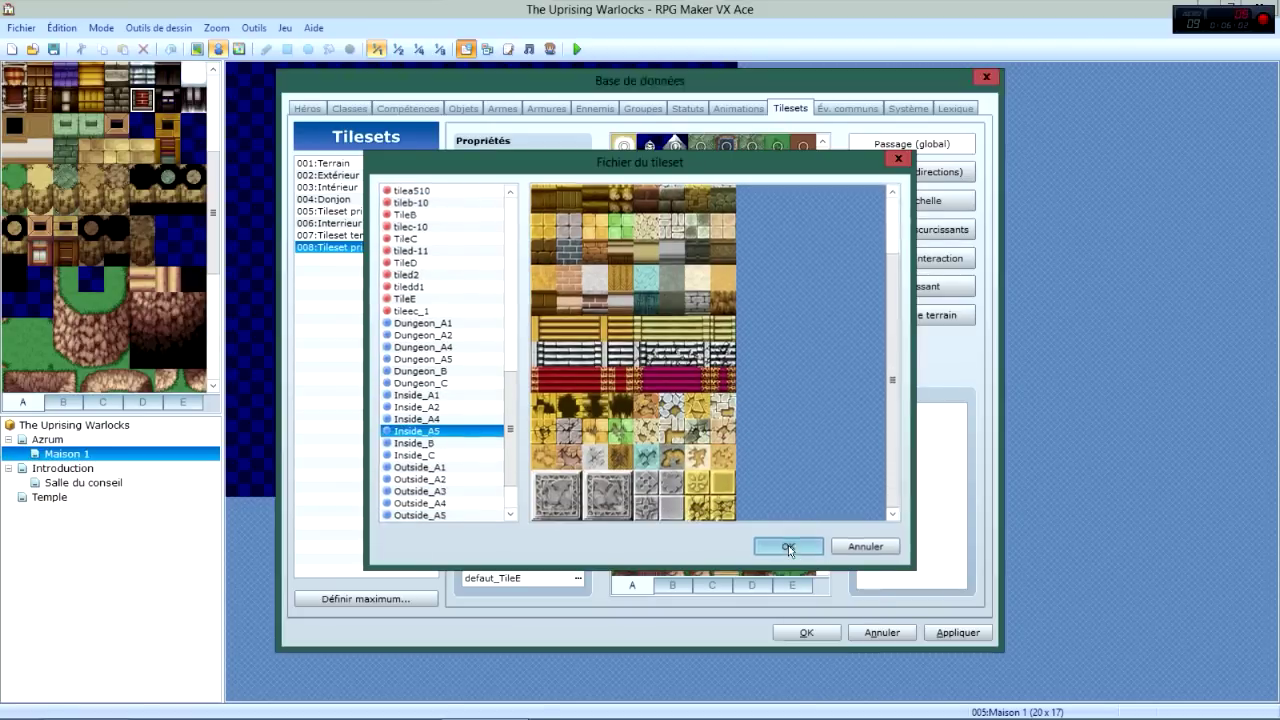
left_click(957, 632)
left_click(806, 632)
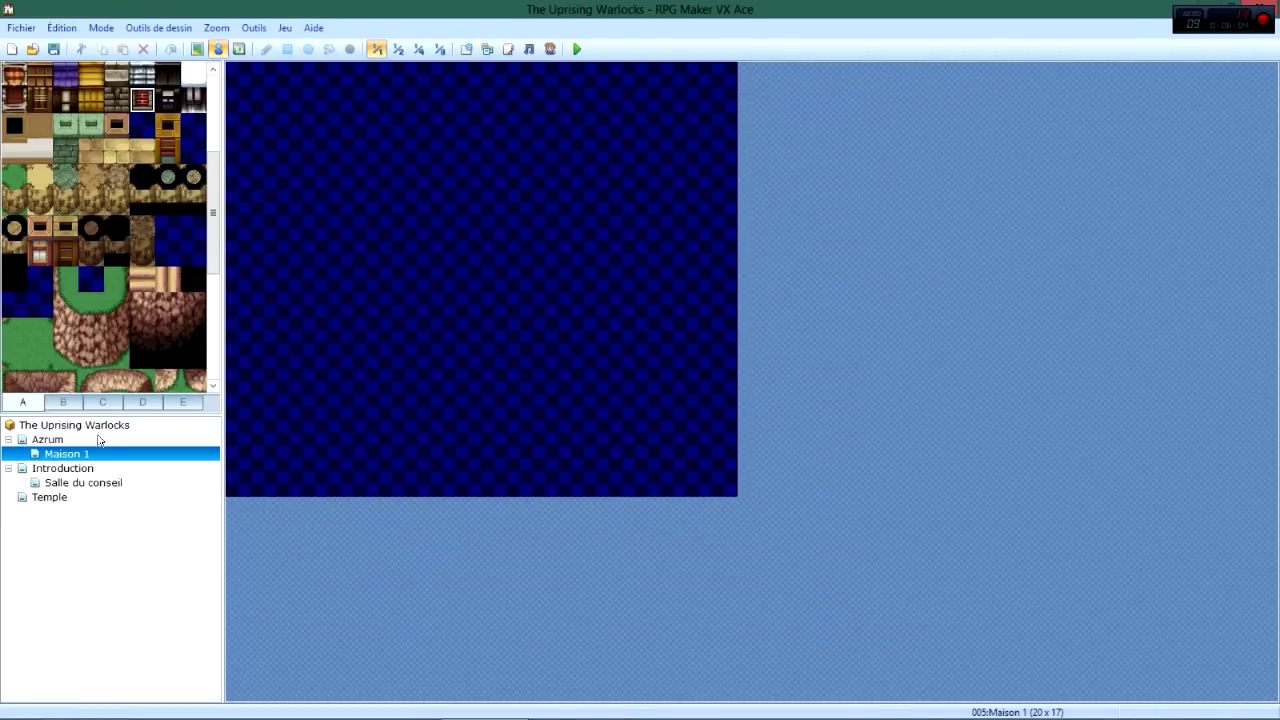
Assign tileset 008:Tileset principal to the Maison 1 map in its properties.
right_click(88, 450)
left_click(157, 458)
left_click(450, 265)
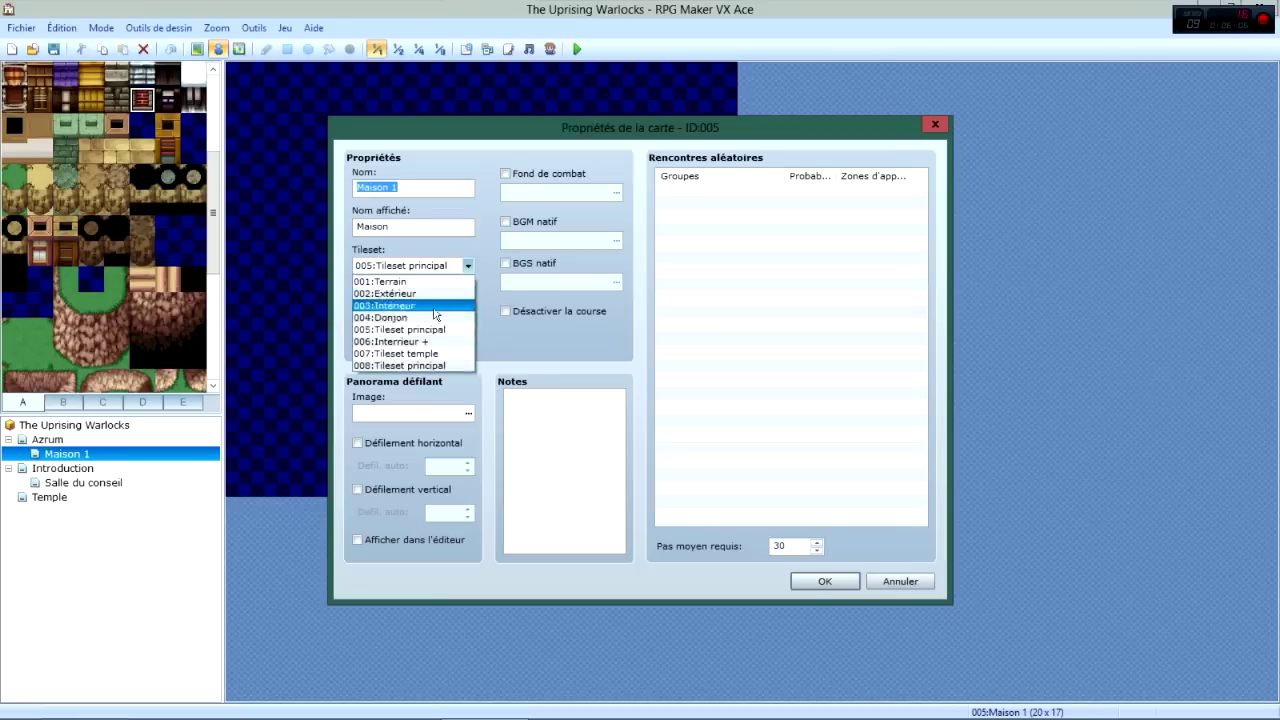
left_click(410, 366)
left_click(823, 581)
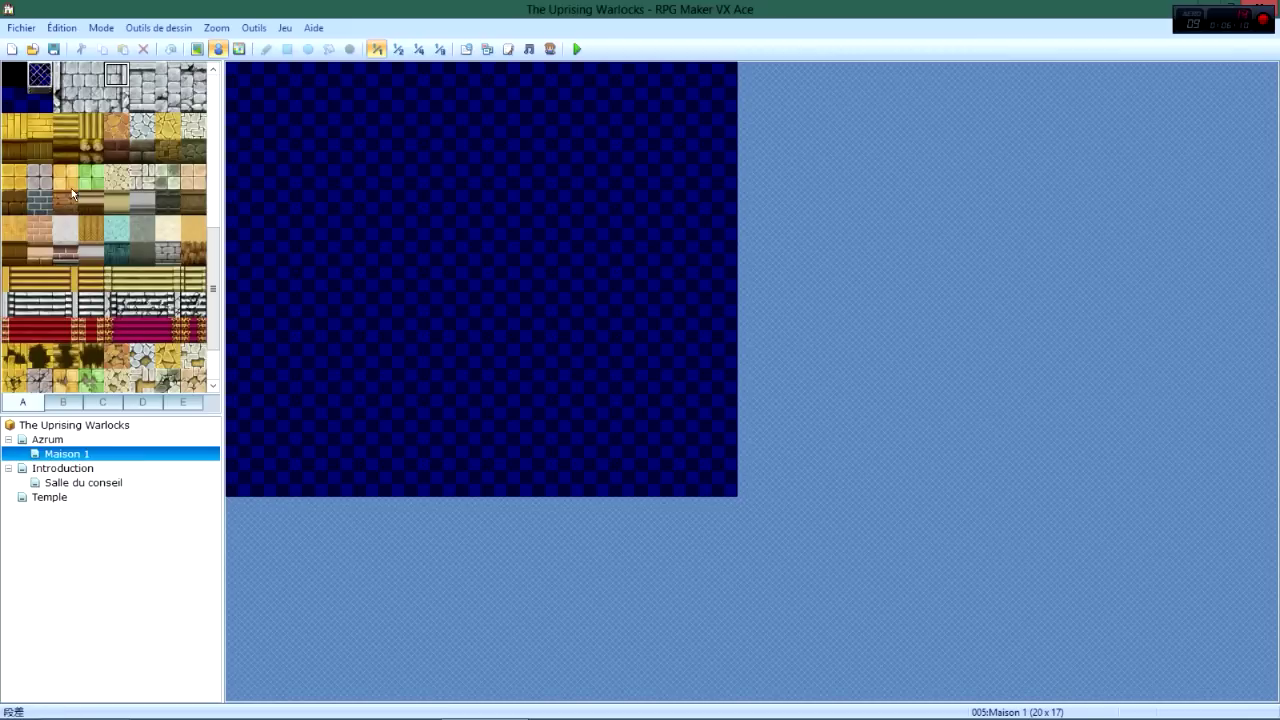
Fill the entire Maison 1 map with the yellow wooden plank floor tile in map editing mode.
scroll(117, 233, "down", 1)
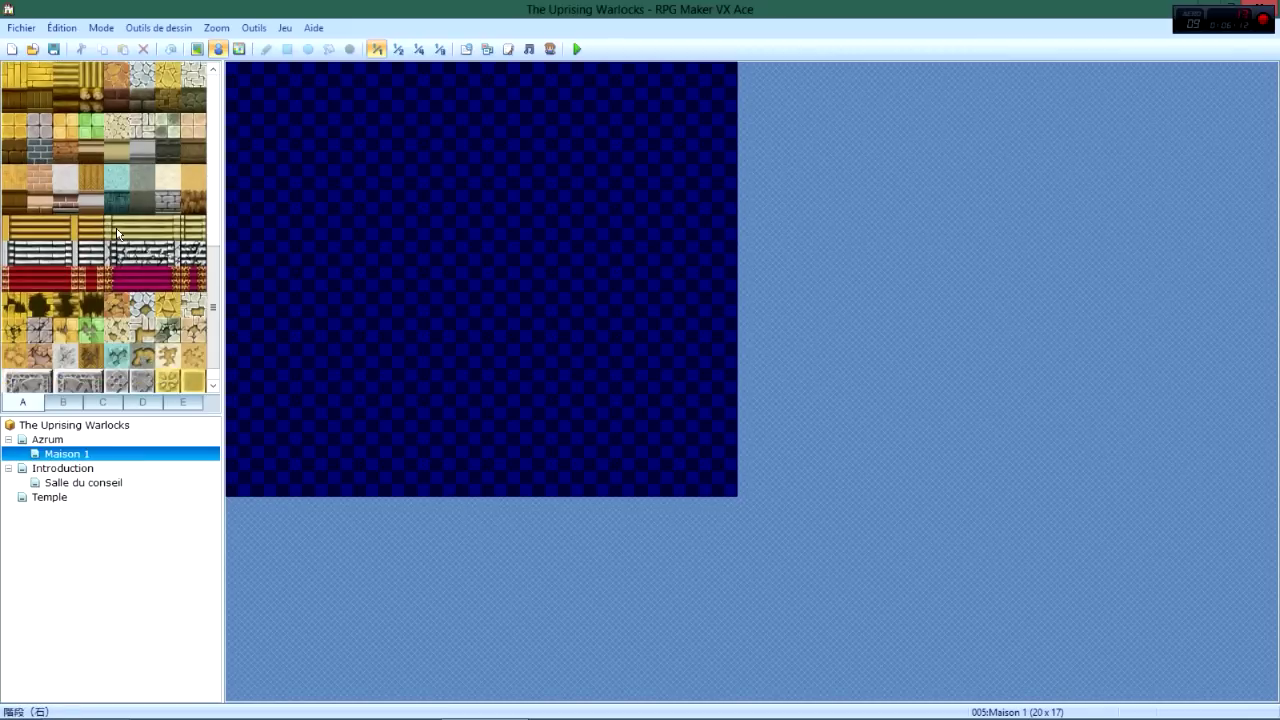
scroll(100, 228, "up", 1)
left_click(40, 127)
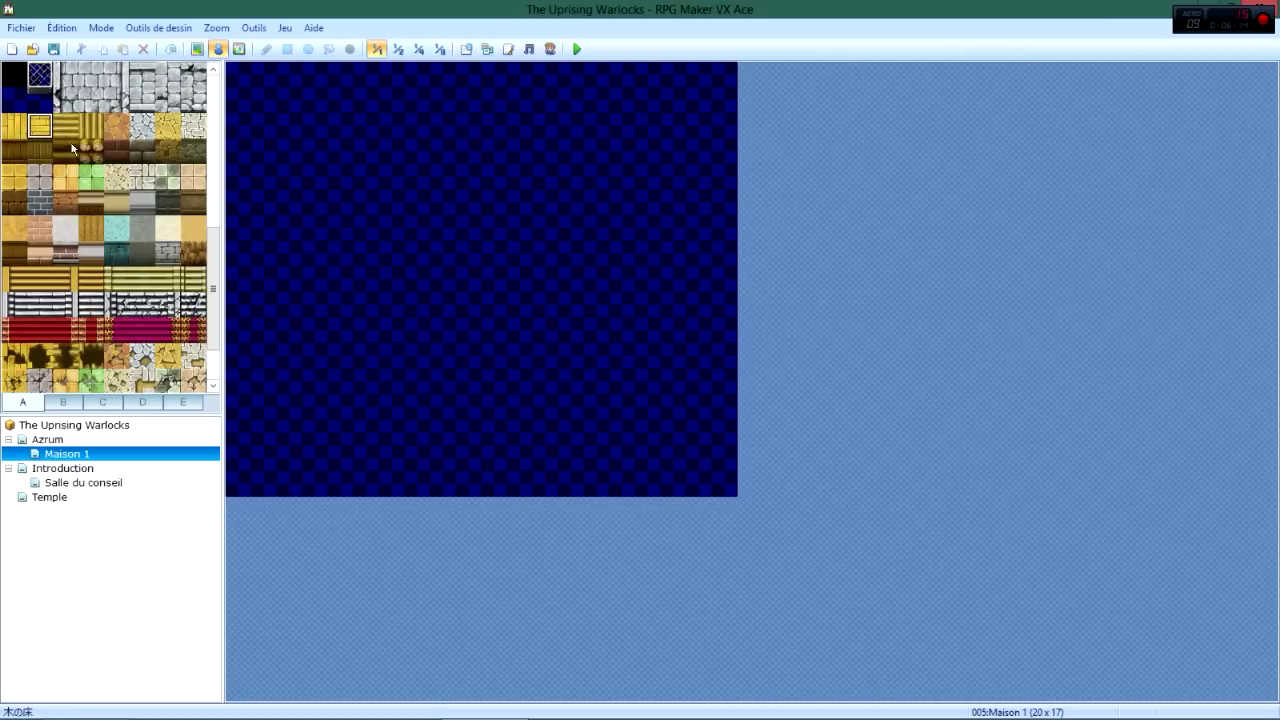
left_click(198, 50)
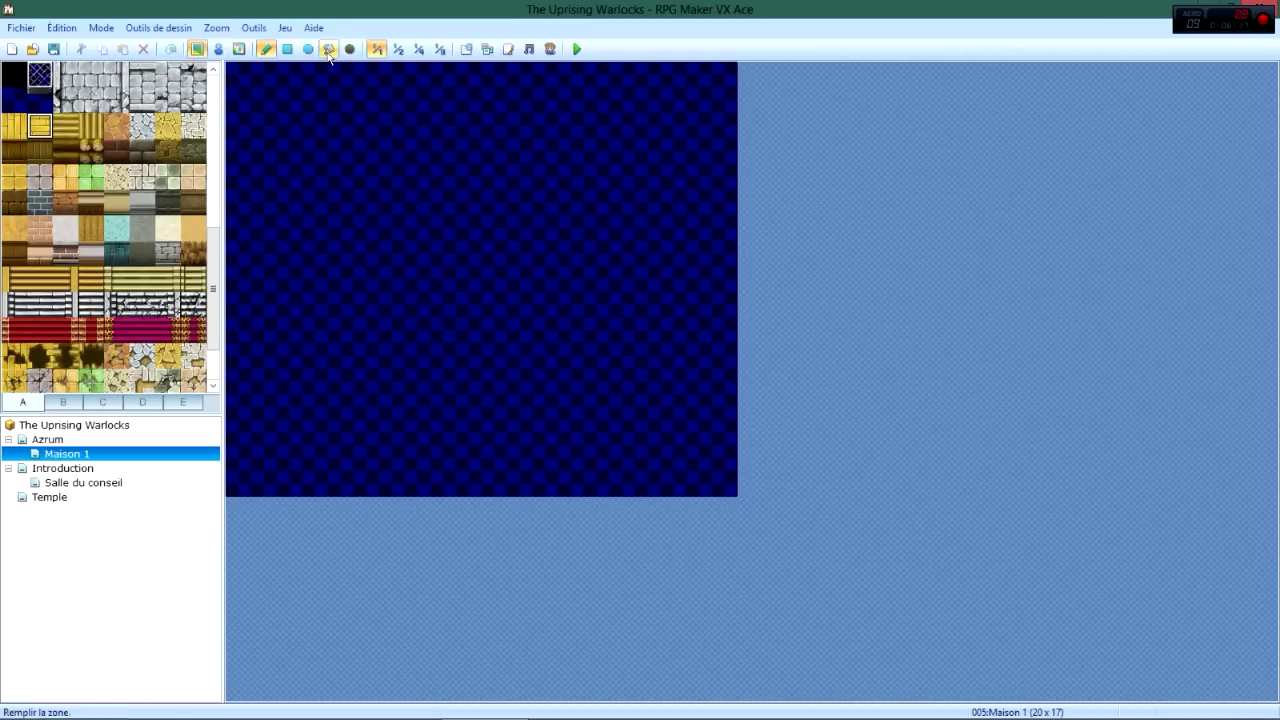
left_click(482, 261)
Try a flood fill with the brown-edged black wall-top tile, undo it, and frame the floor two tiles thick along all four map edges.
left_click(143, 357)
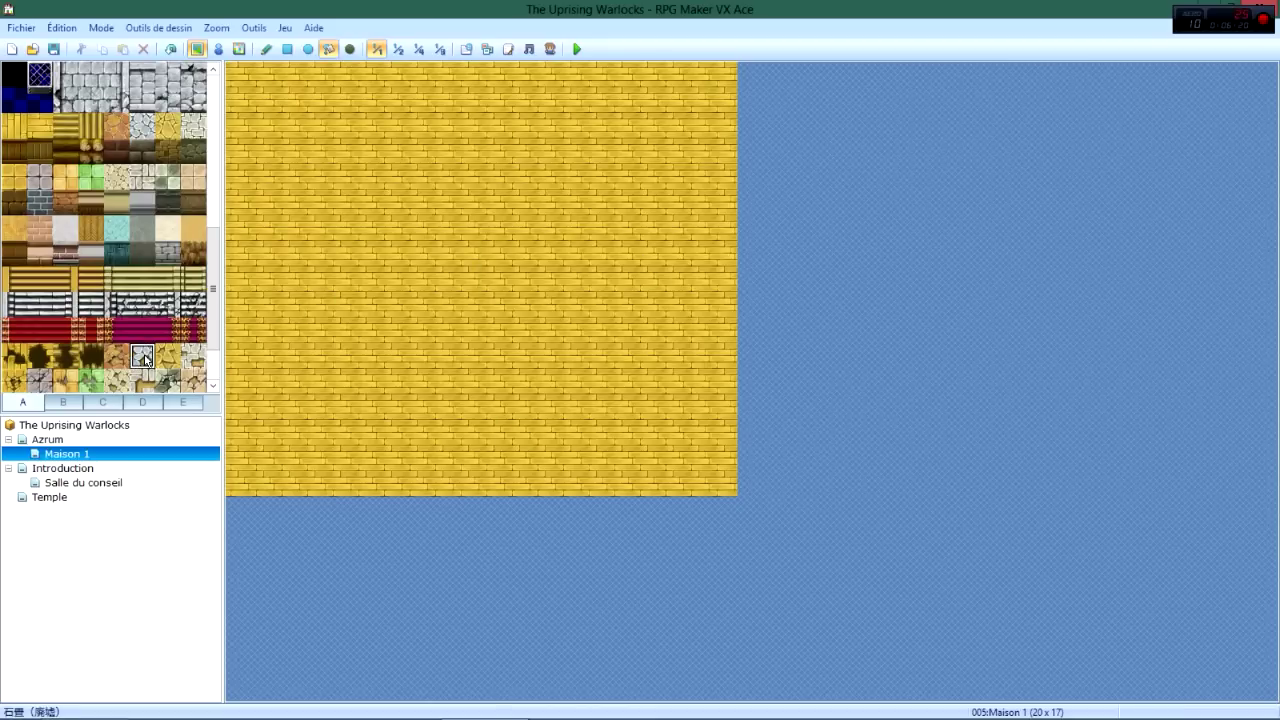
scroll(143, 357, "up", 10)
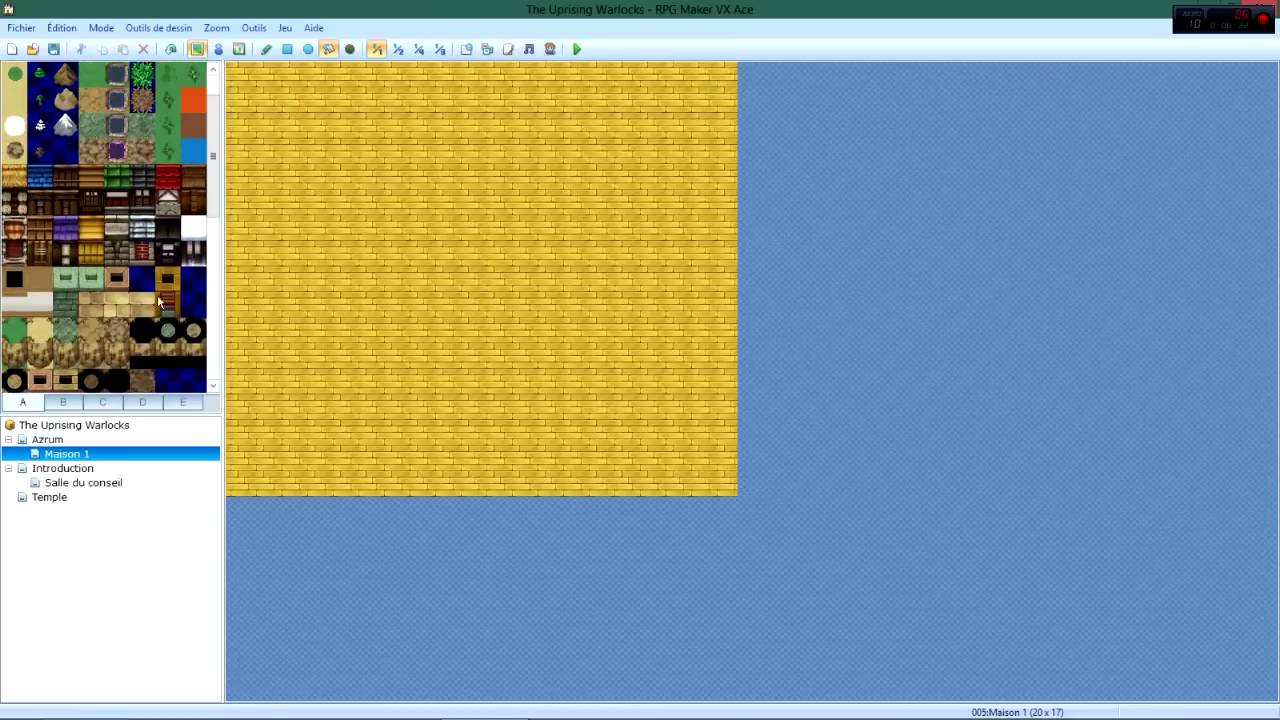
left_click(166, 284)
left_click(234, 73)
left_click(170, 49)
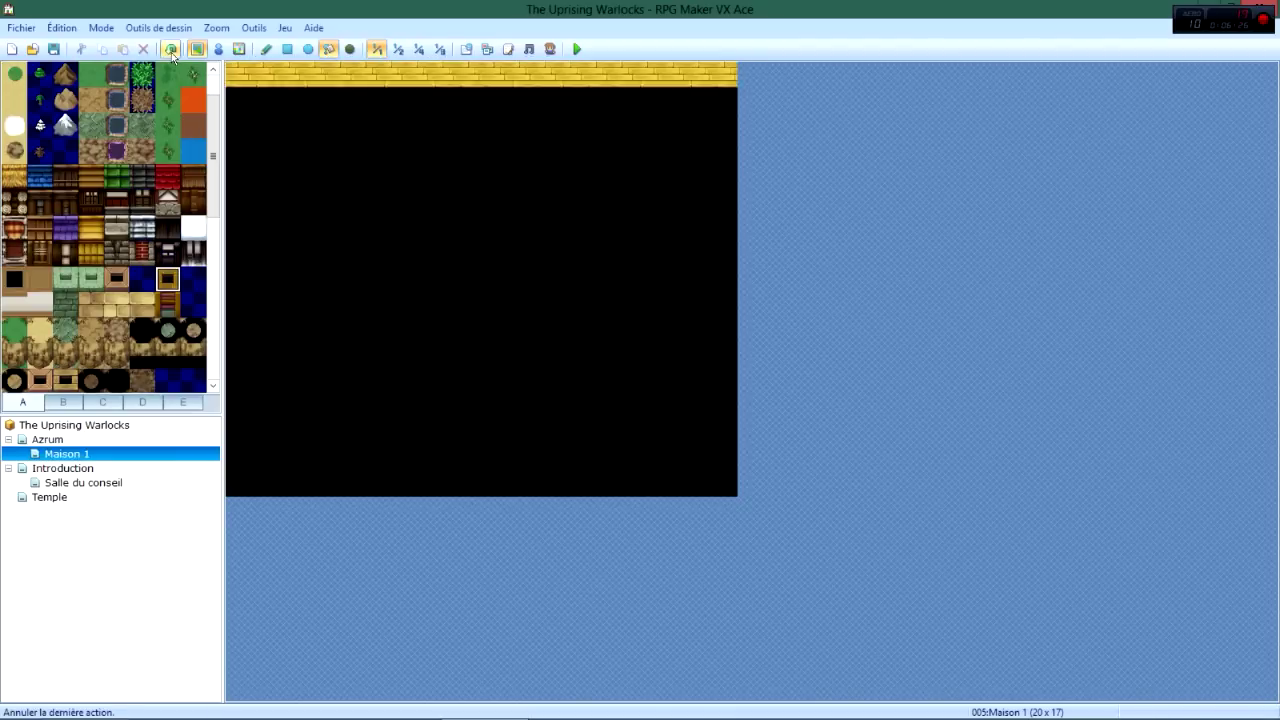
left_click(285, 50)
mouse_move(238, 75)
left_mouse_down()
mouse_move(220, 157)
mouse_move(220, 510)
mouse_move(280, 68)
mouse_move(283, 80)
mouse_move(742, 132)
left_mouse_up()
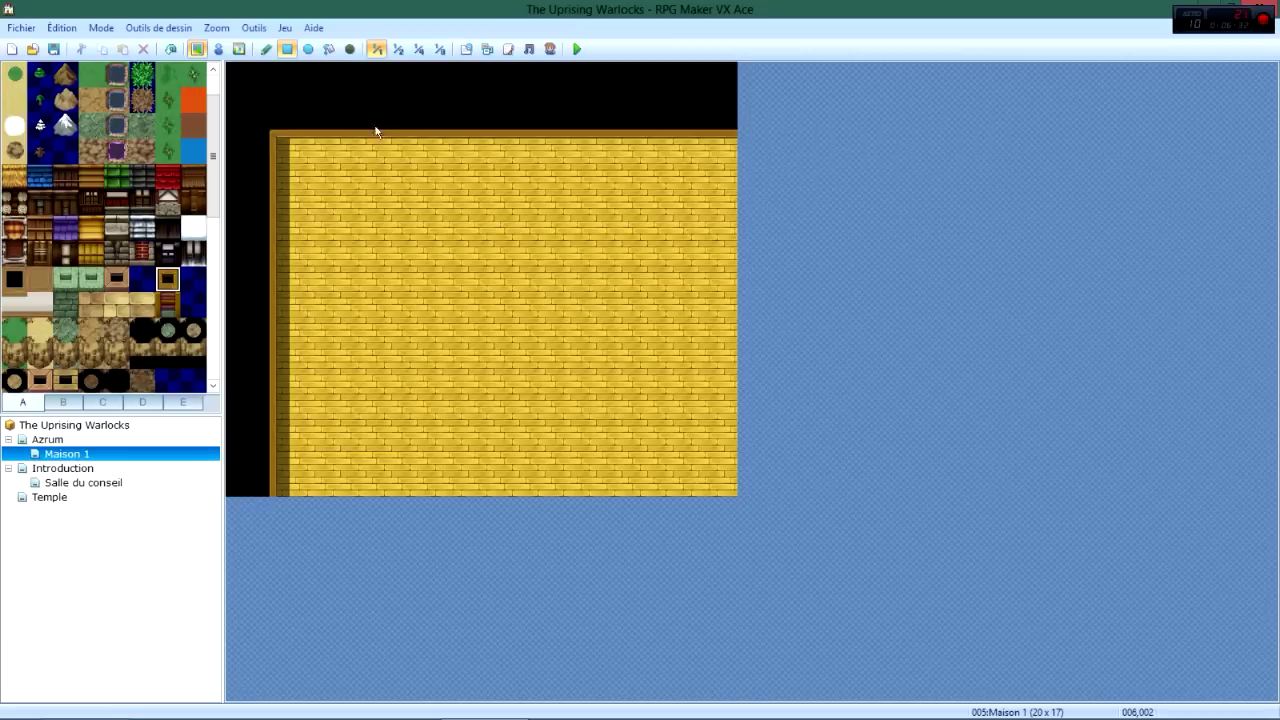
right_click(344, 160)
left_click_drag(286, 123, 737, 135)
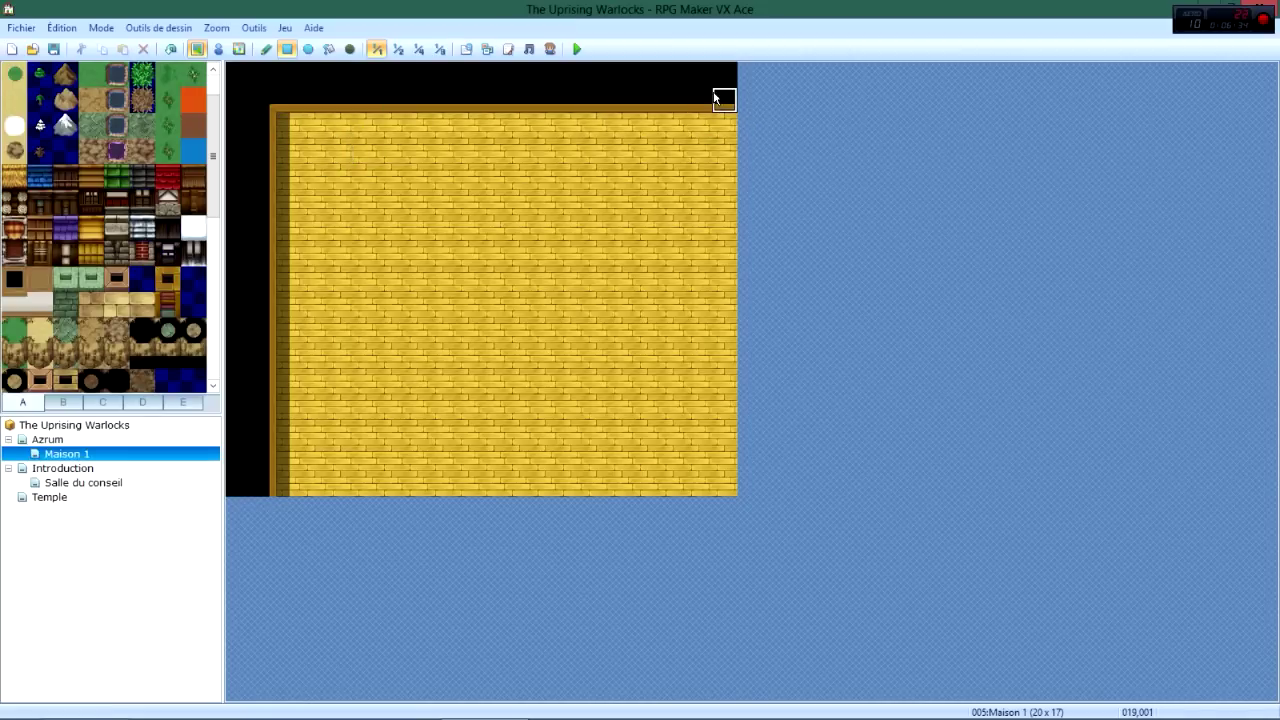
mouse_move(724, 80)
left_mouse_down()
mouse_move(700, 208)
mouse_move(694, 490)
mouse_move(280, 492)
left_mouse_up()
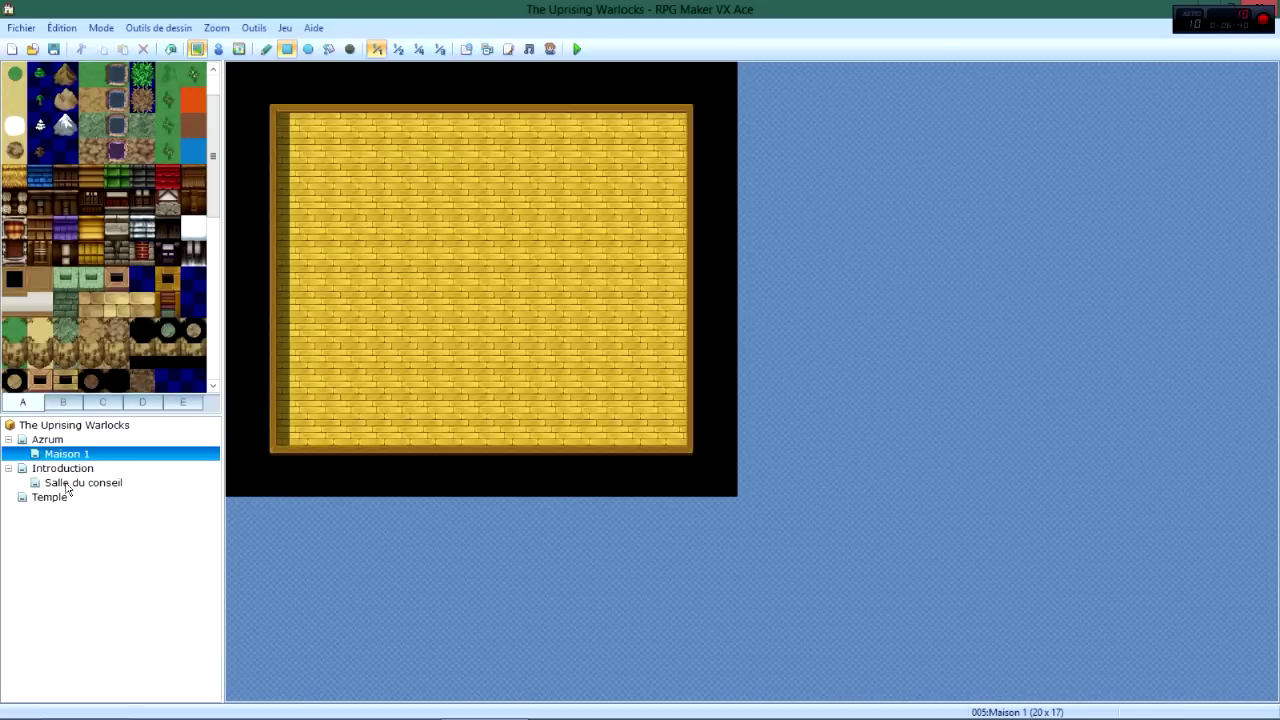
Using the Azrum houses as reference, lay two-row dark log walls below the upper border and along the map's bottom edge, with a one-tile-wide exit passage.
left_click(65, 440)
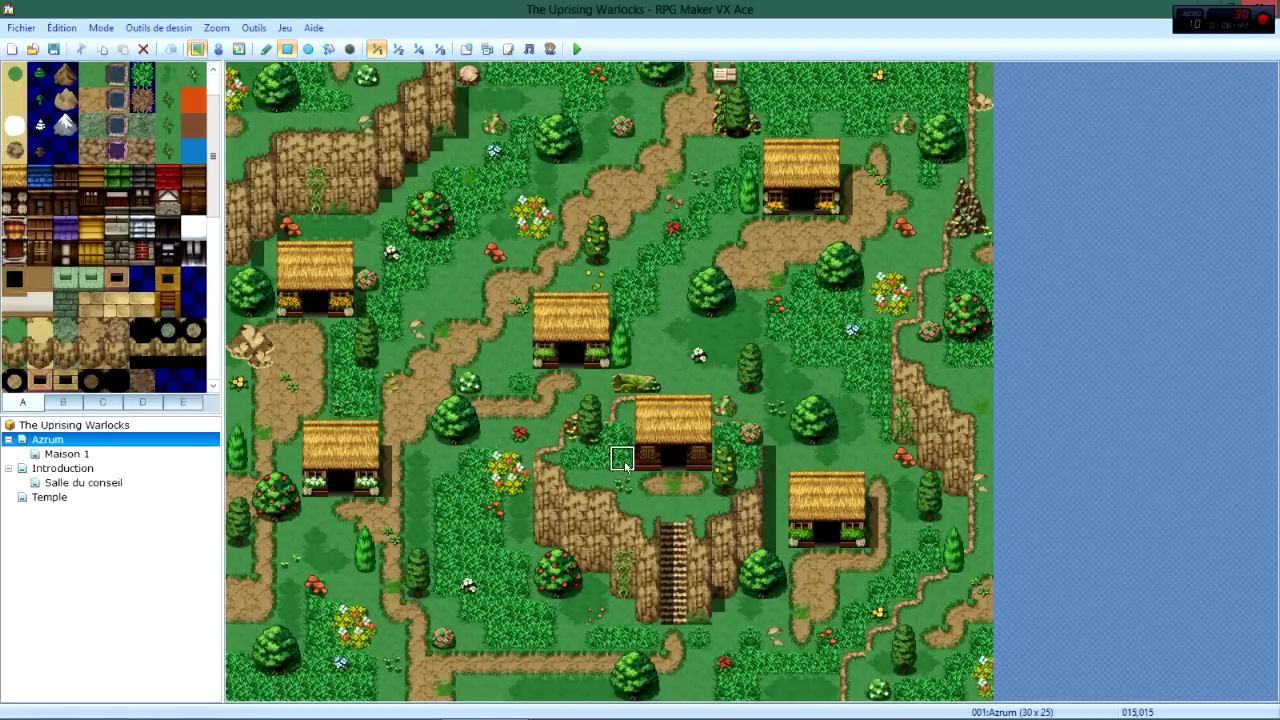
left_click(21, 205)
left_click(66, 454)
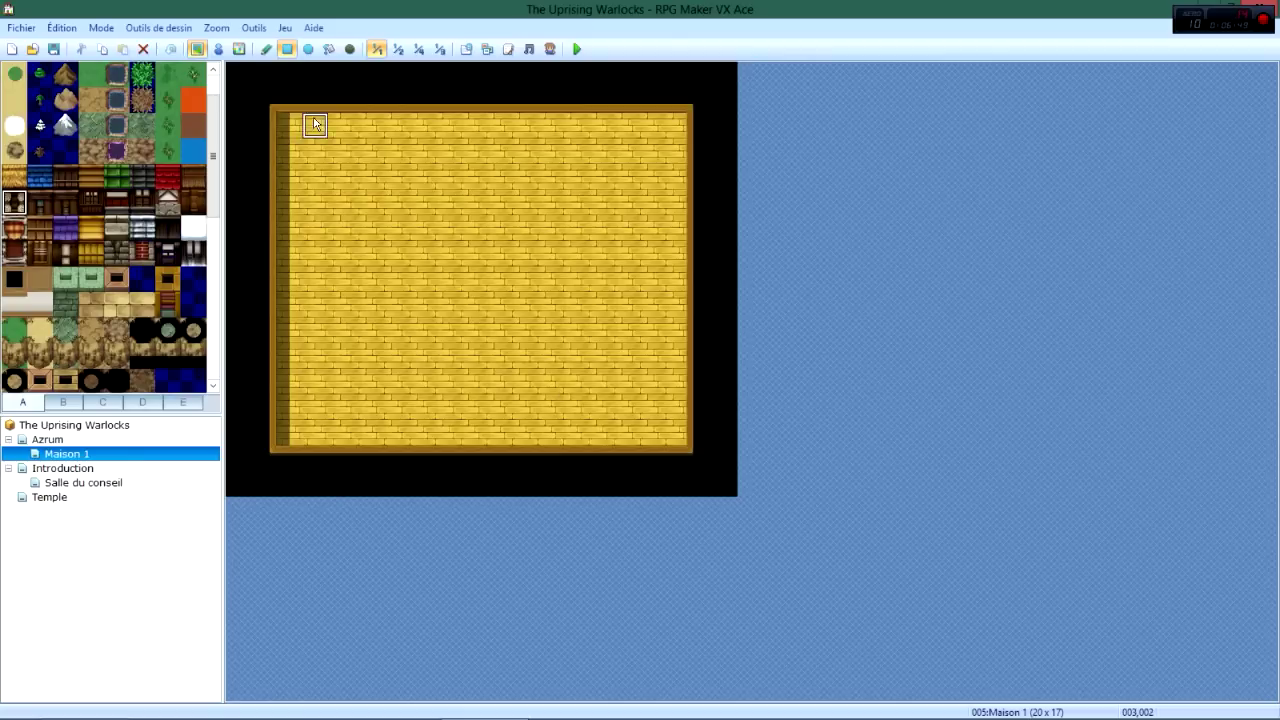
mouse_move(283, 122)
left_mouse_down()
mouse_move(677, 178)
mouse_move(674, 160)
left_mouse_up()
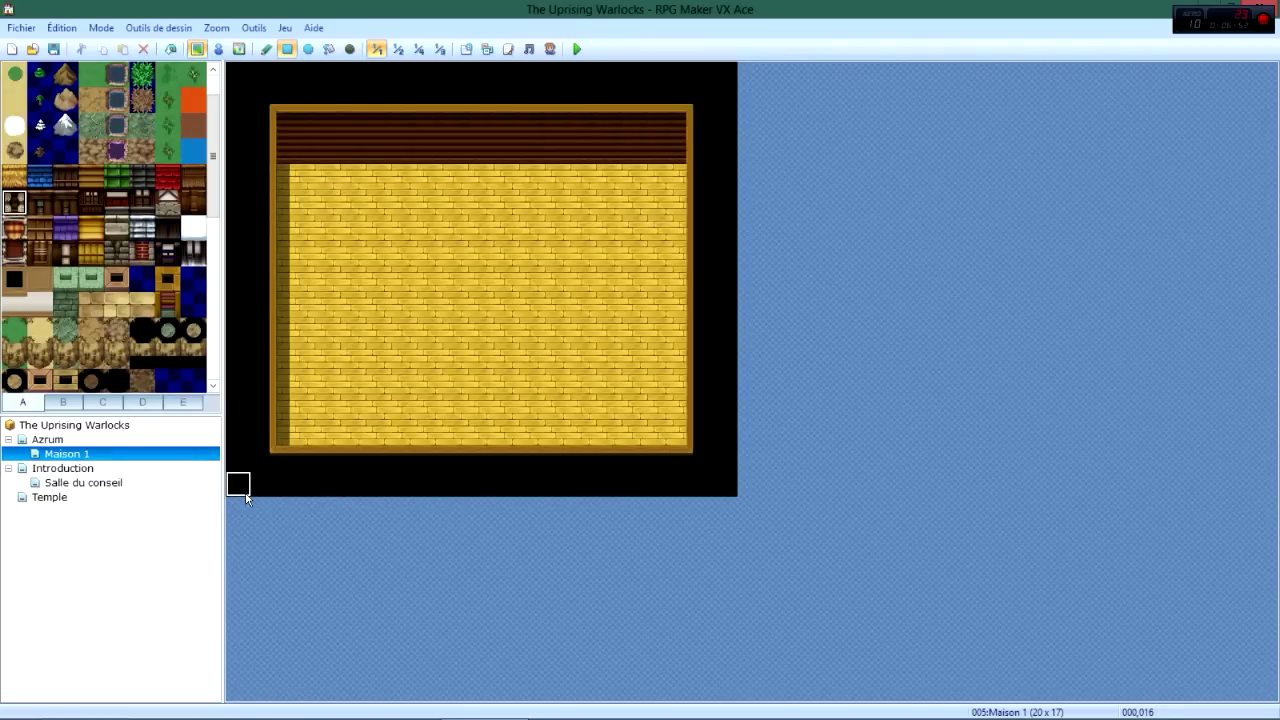
mouse_move(236, 486)
left_mouse_down()
mouse_move(716, 485)
mouse_move(726, 431)
mouse_move(292, 420)
left_mouse_up()
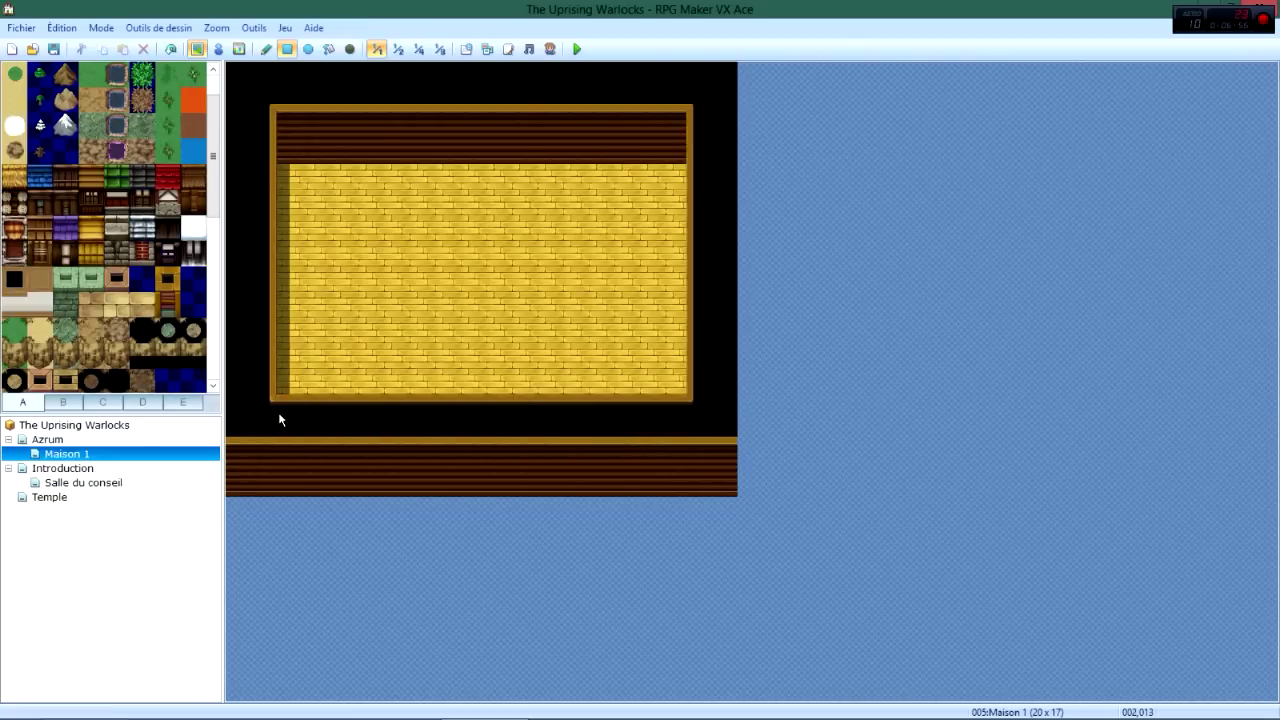
left_click_drag(491, 380, 499, 428)
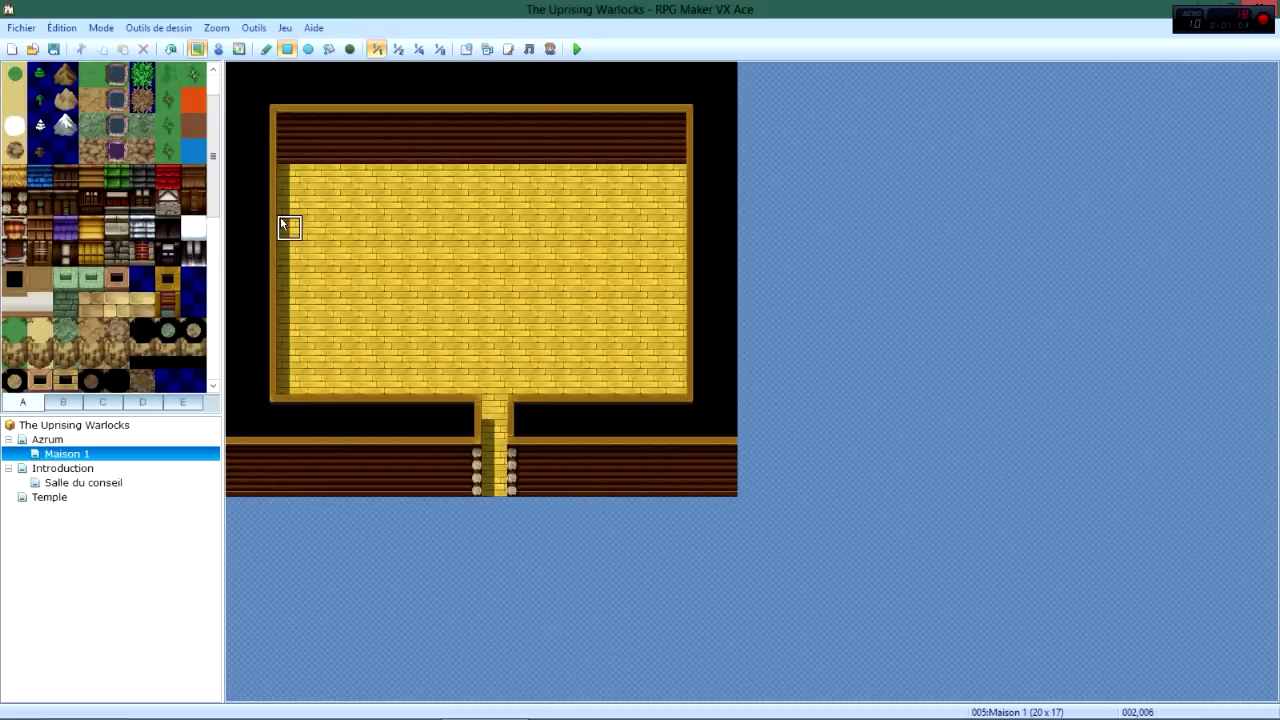
Divide the house with black wall-top partitions into two upper side rooms, a two-tile-wide central corridor with side openings, and a large lower room.
left_click_drag(286, 247, 446, 254)
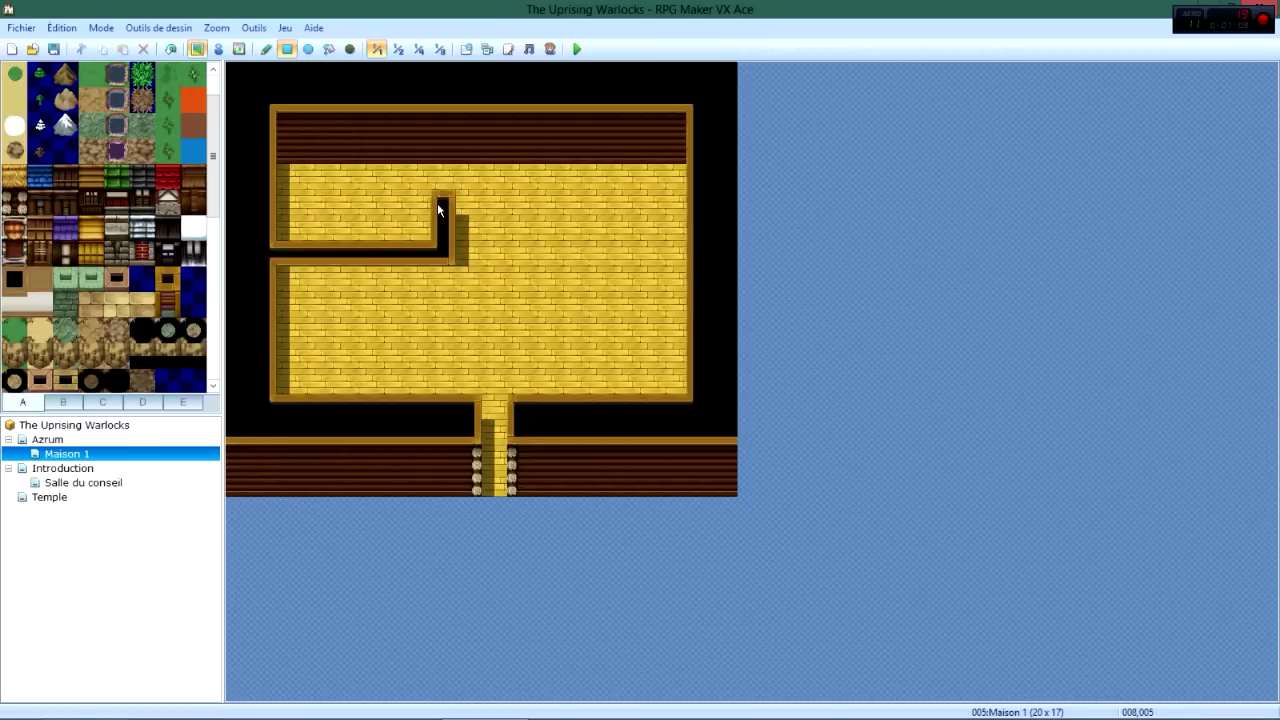
left_click_drag(443, 126, 443, 152)
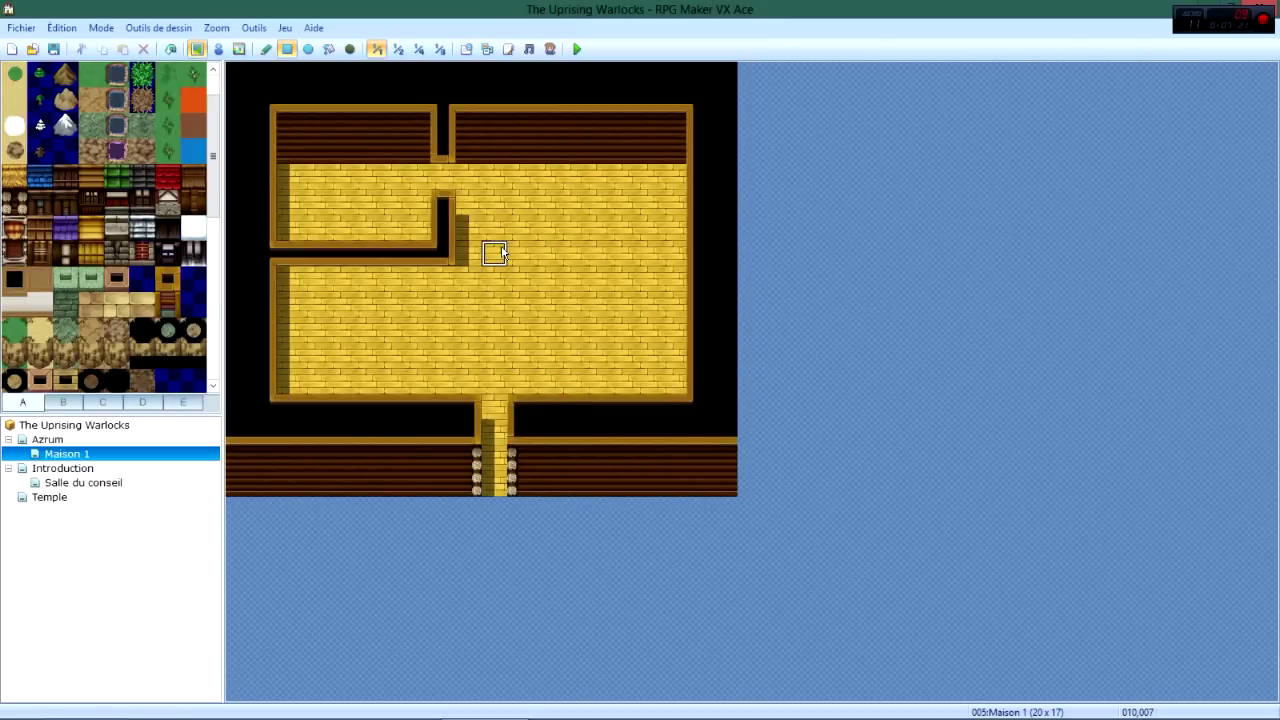
left_click_drag(501, 228, 497, 126)
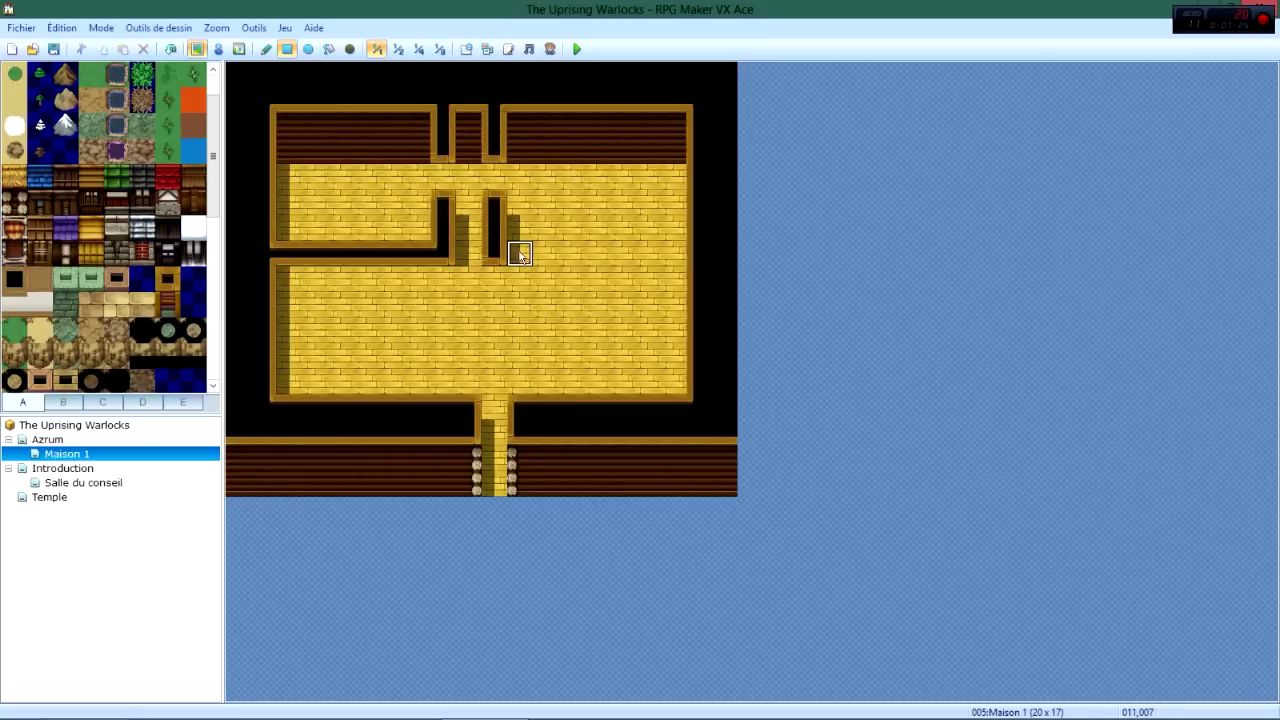
left_click_drag(518, 258, 676, 255)
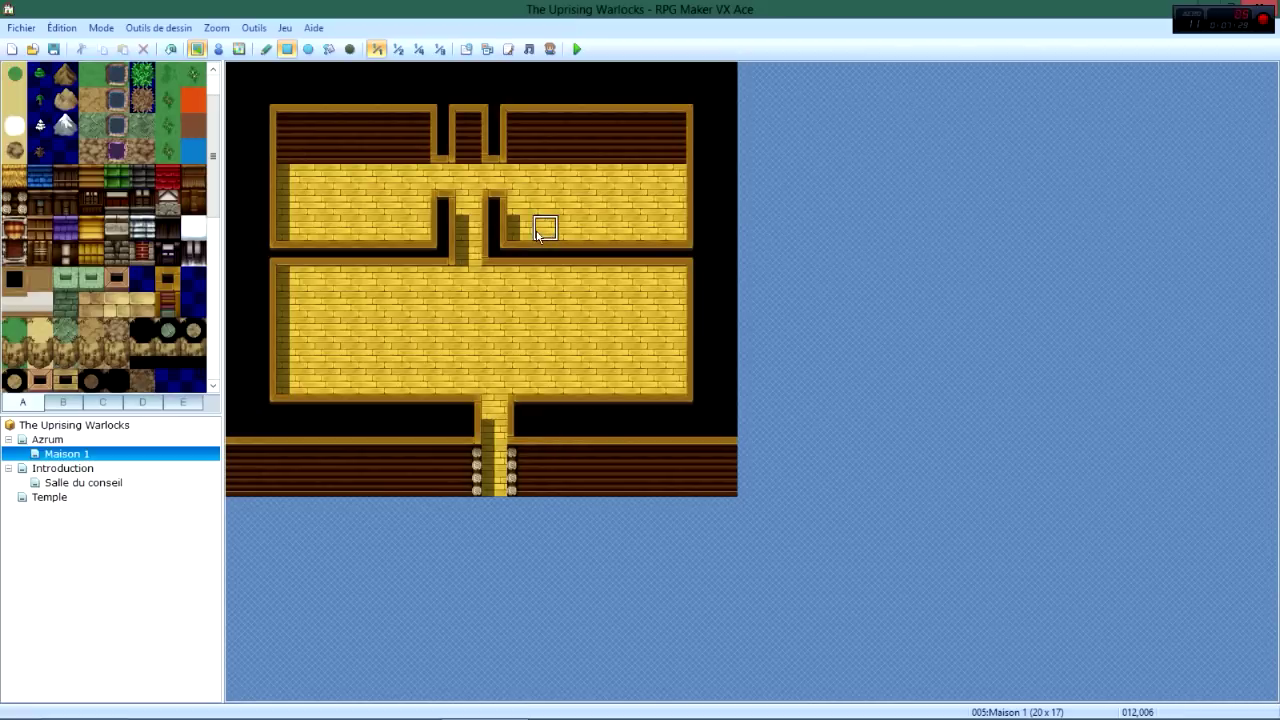
left_click_drag(523, 223, 522, 130)
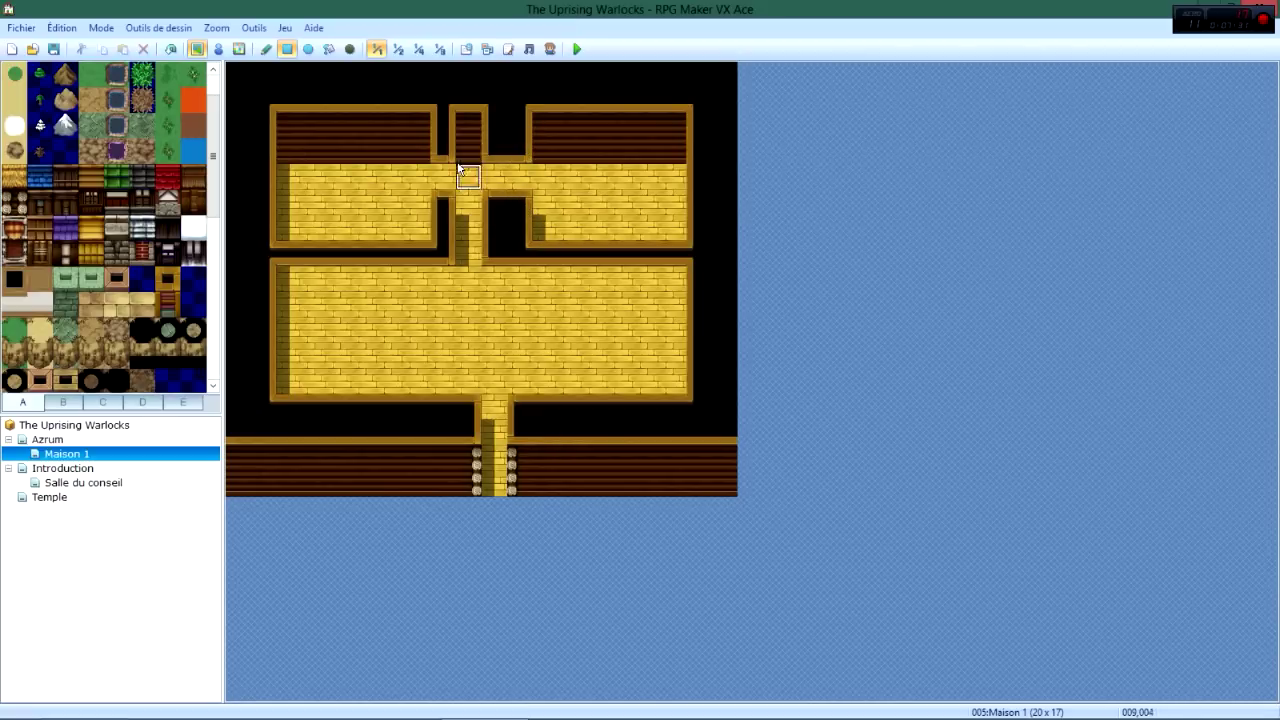
left_click_drag(491, 171, 489, 256)
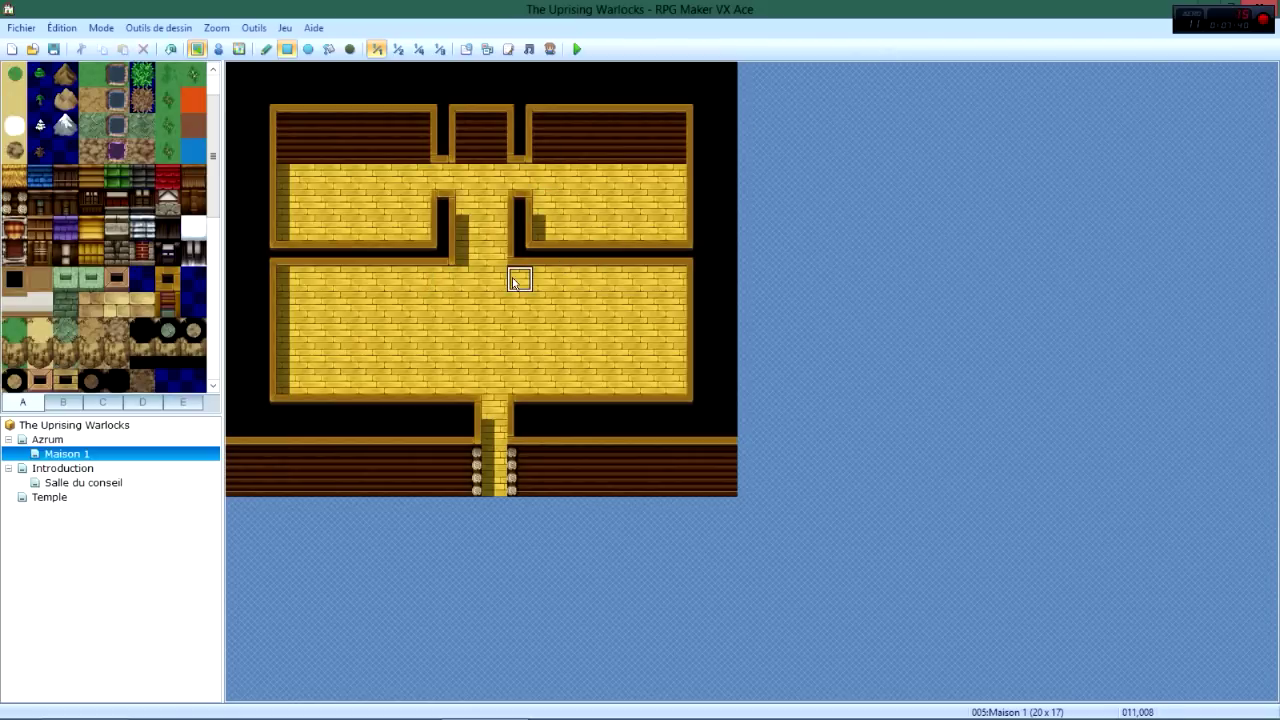
View the Azrum map and open the Temple map.
left_click(61, 441)
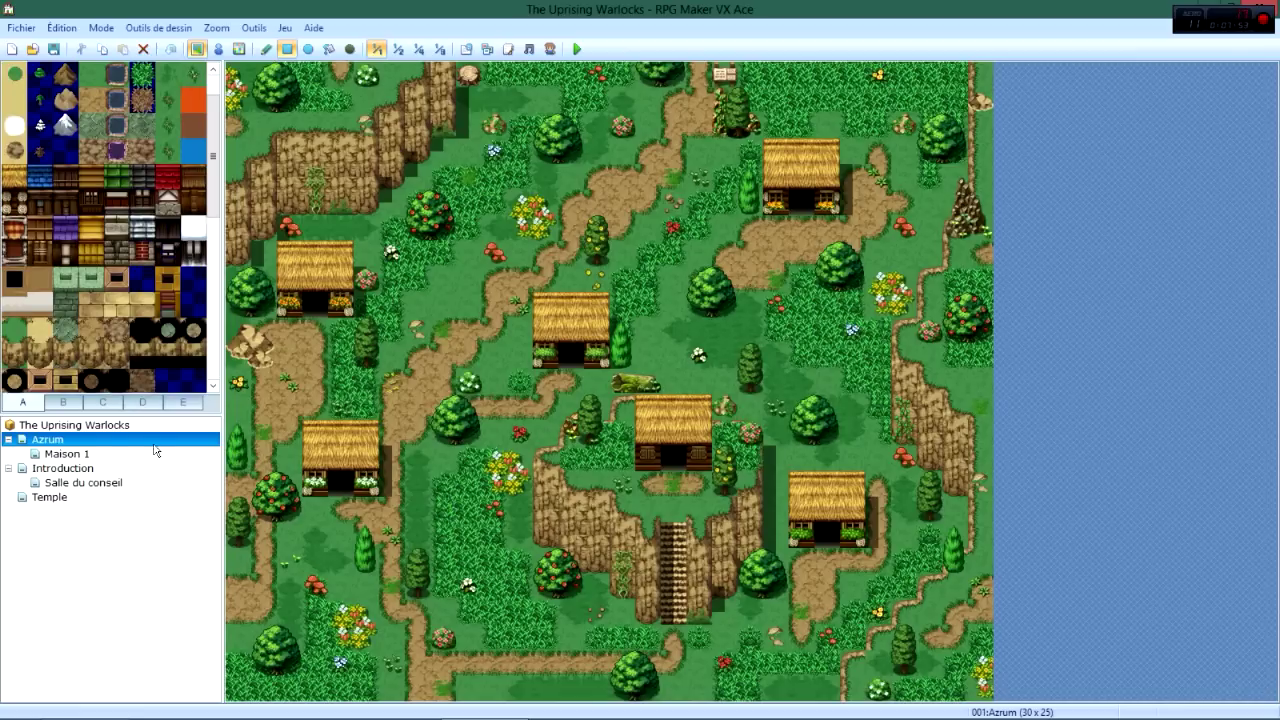
left_click(53, 500)
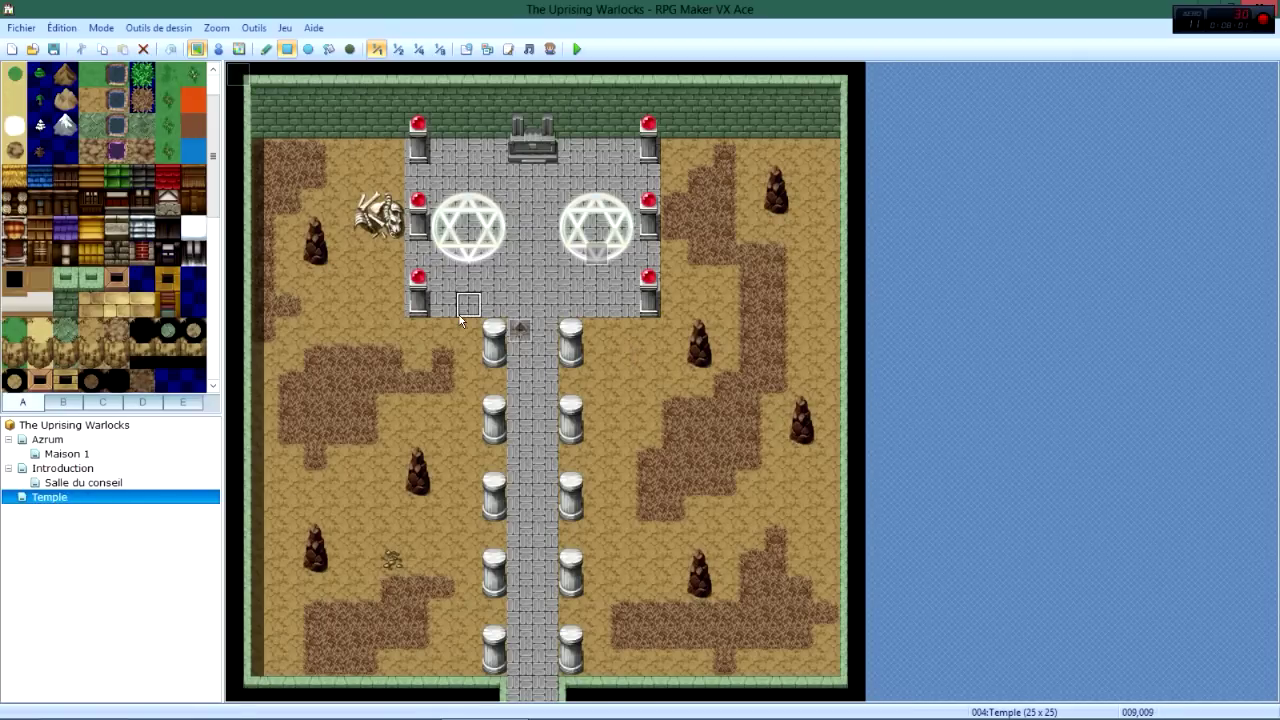
Return to Maison 1 and lay two-row dark log walls along the lower room's upper edge, on both sides of the corridor.
left_click(30, 441)
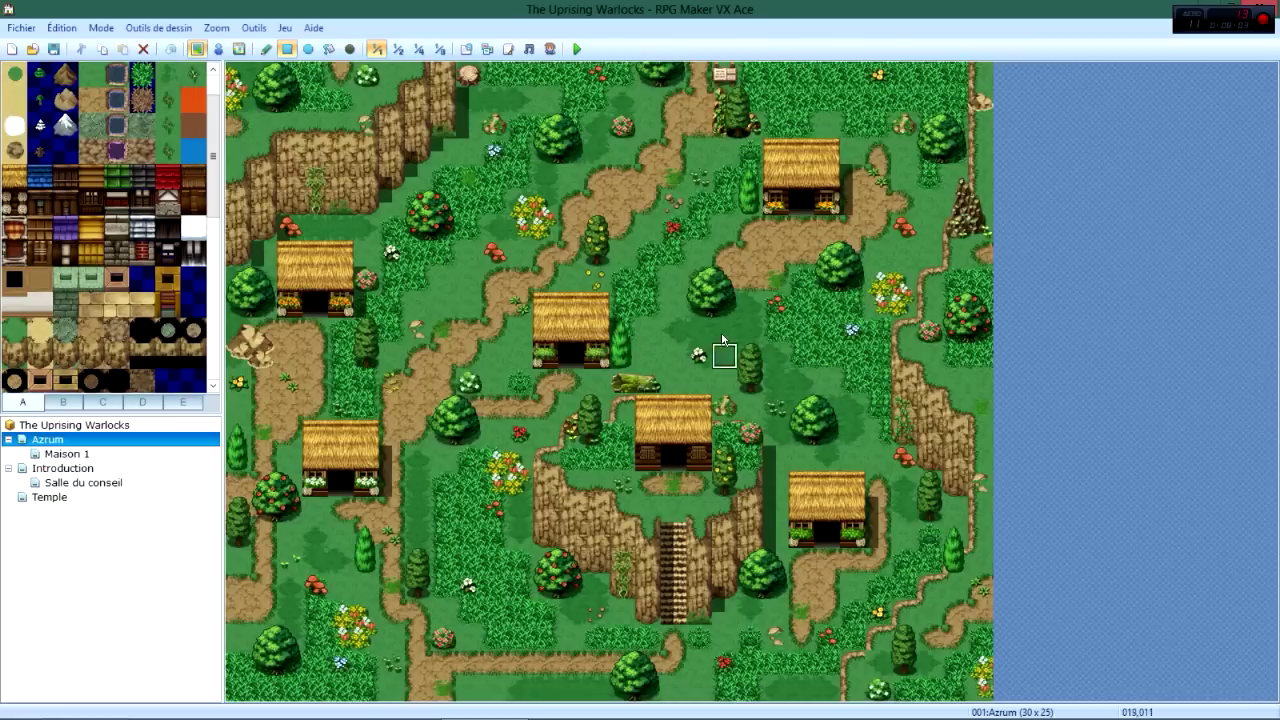
left_click(84, 455)
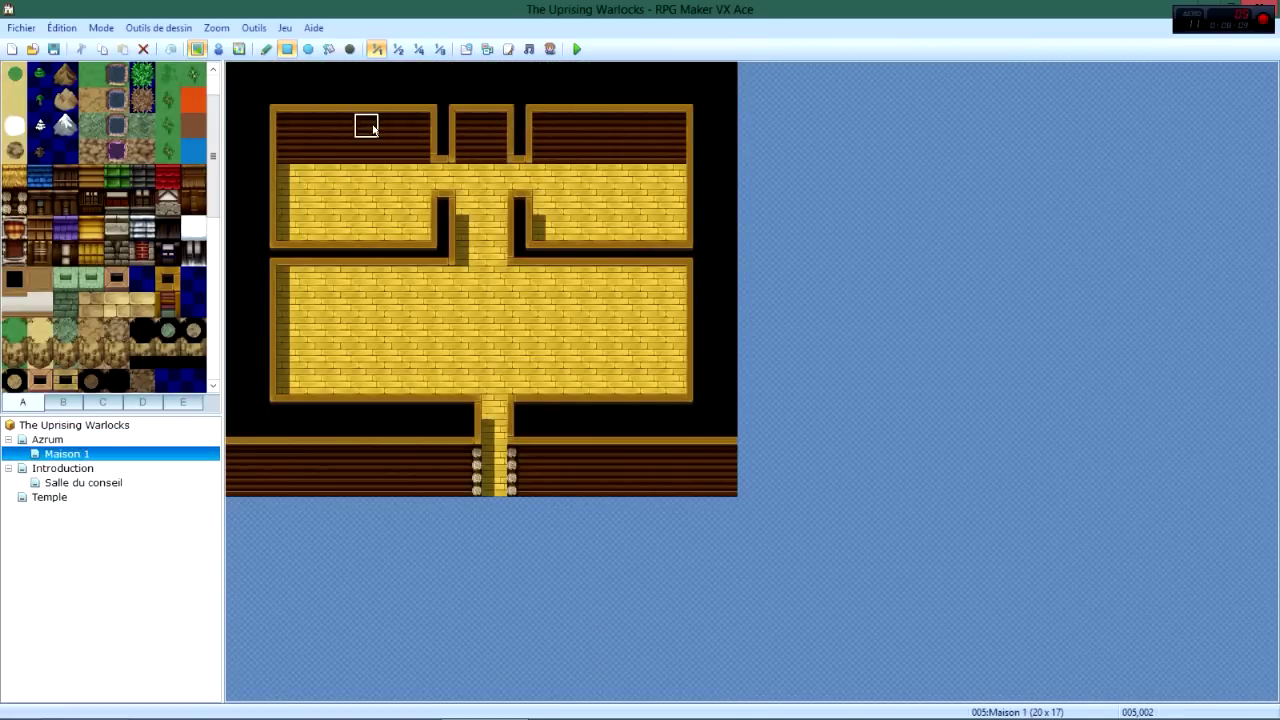
mouse_move(285, 284)
left_mouse_down()
mouse_move(340, 286)
mouse_move(336, 311)
mouse_move(445, 303)
left_mouse_up()
mouse_move(517, 280)
left_mouse_down()
mouse_move(590, 304)
mouse_move(663, 303)
left_mouse_up()
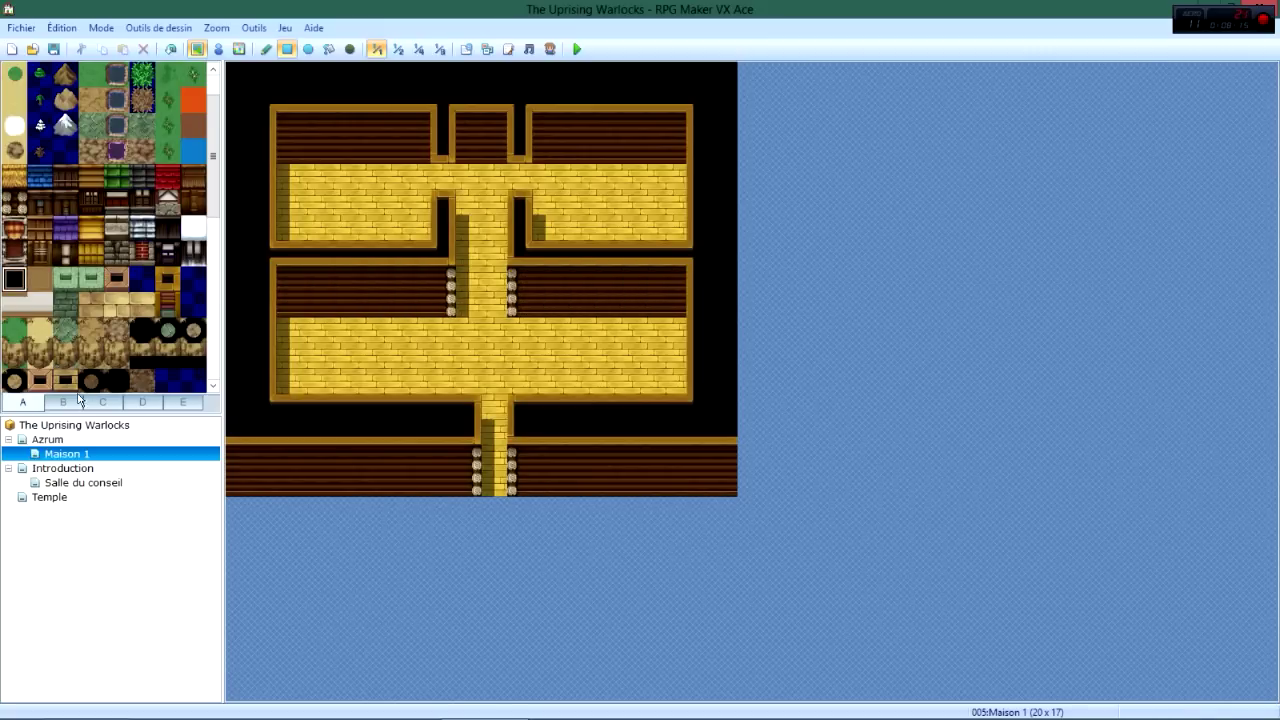
Check the current object tiles, preview replacement sheets, and set sheet B of tileset 008 Tileset principal to celiannatiled.
left_click(60, 402)
scroll(62, 371, "down", 5)
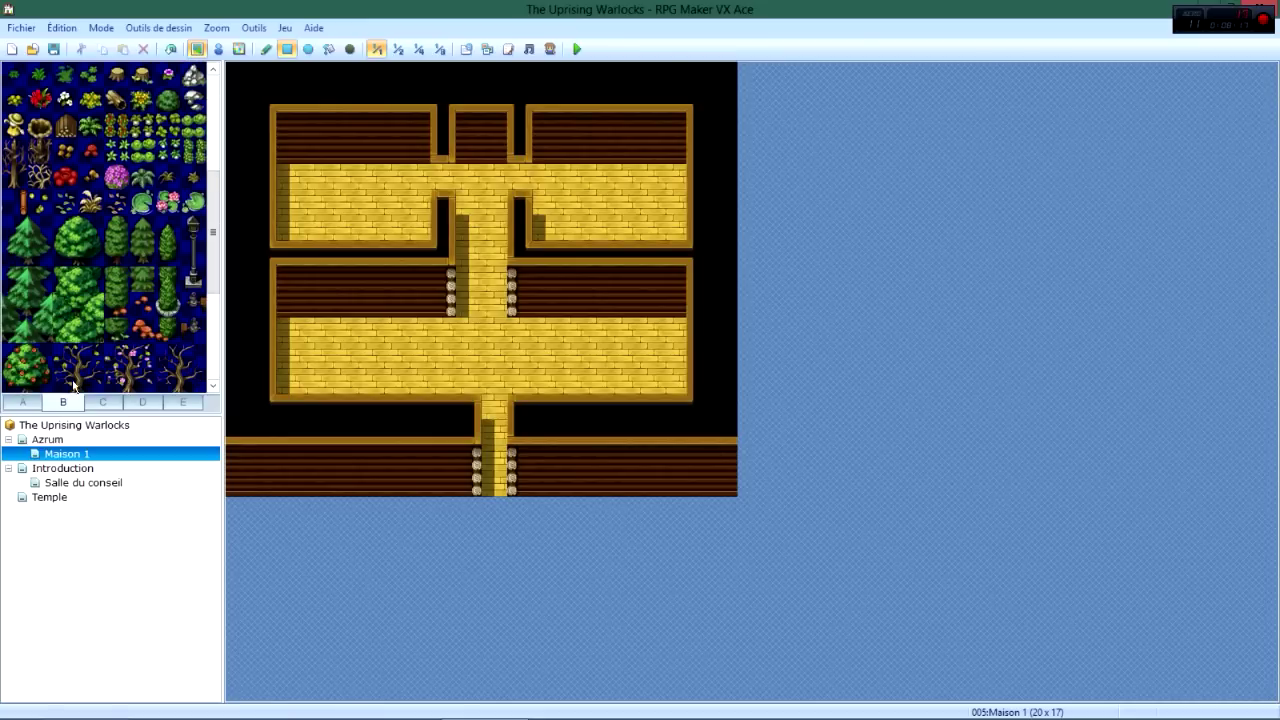
left_click(104, 402)
left_click(142, 402)
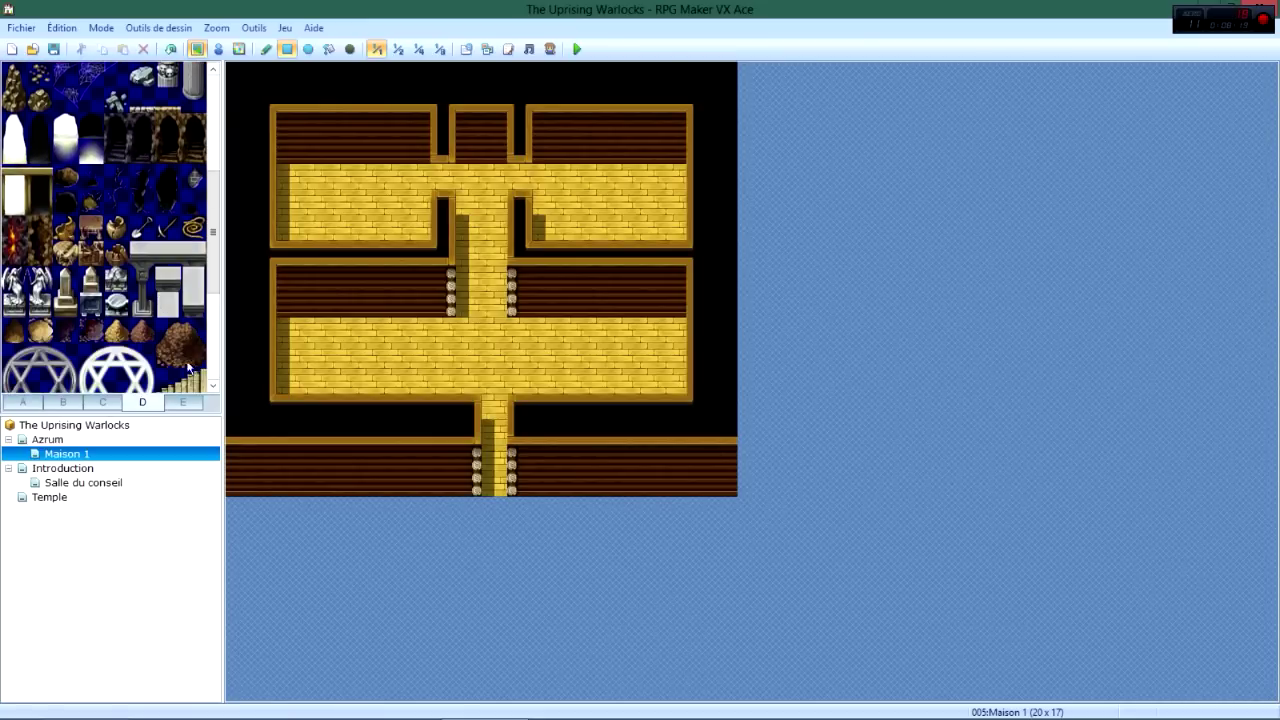
left_click(188, 404)
left_click(466, 49)
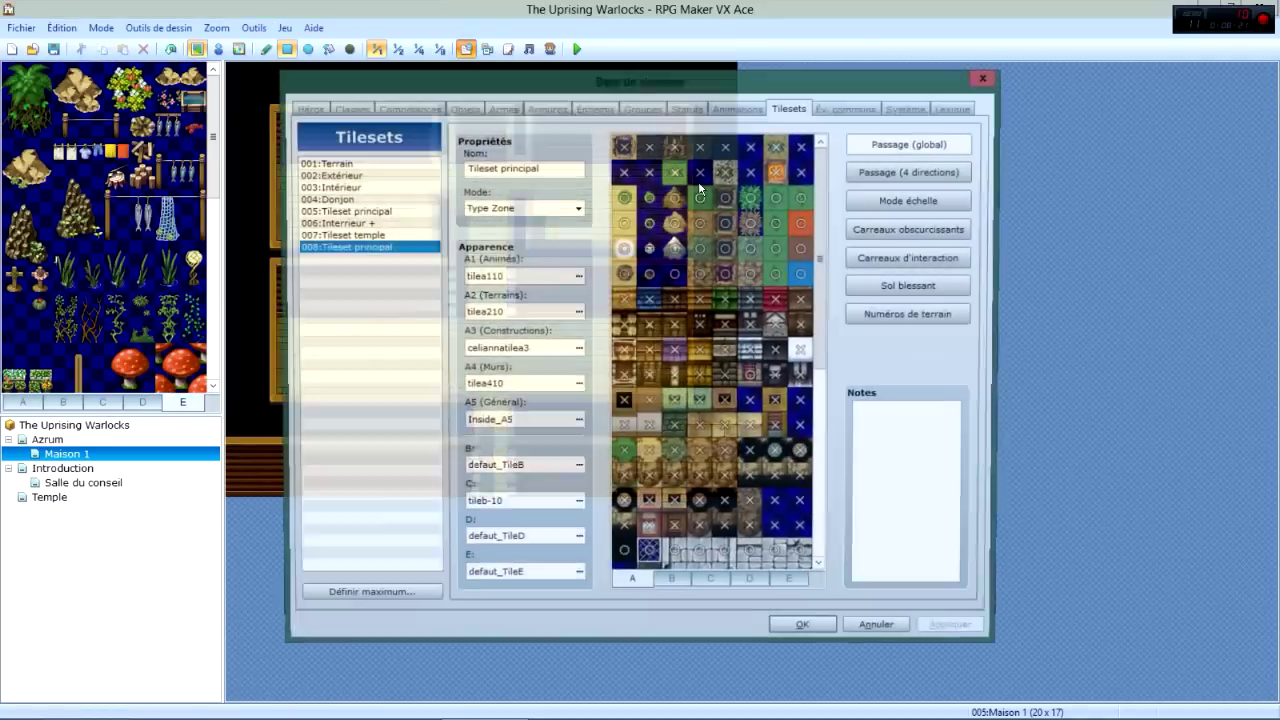
left_click(577, 469)
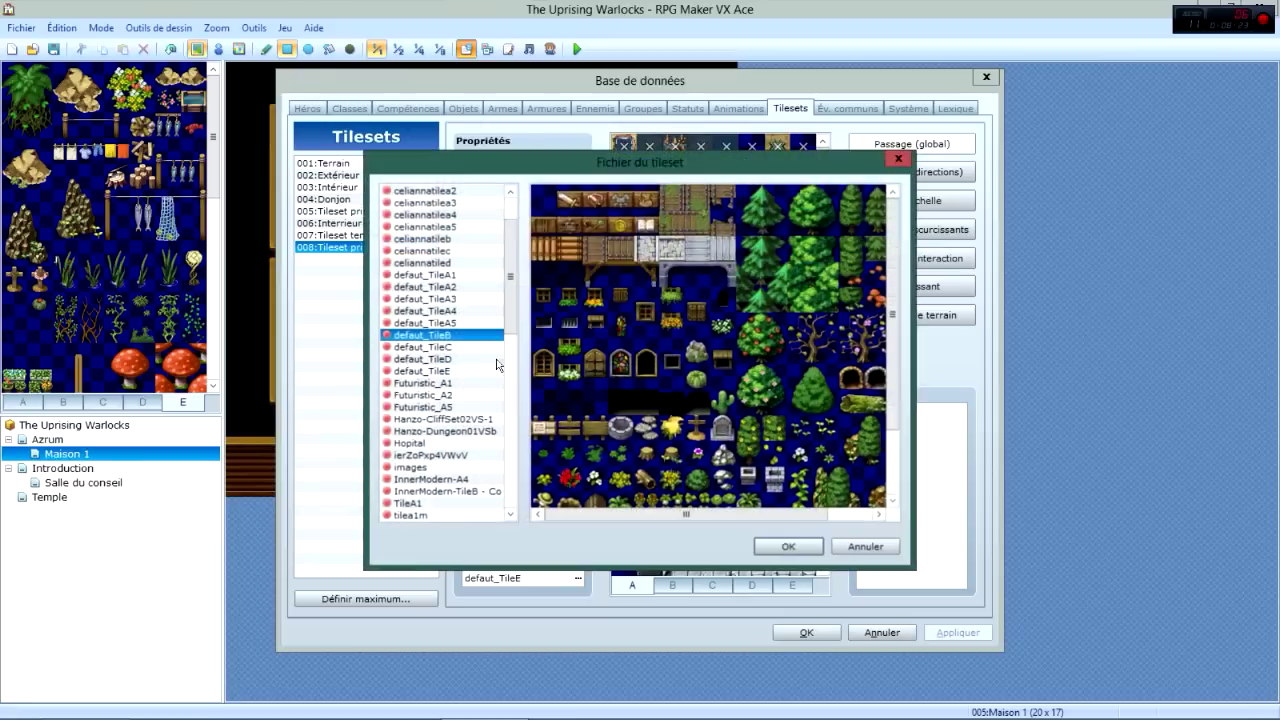
left_click(430, 347)
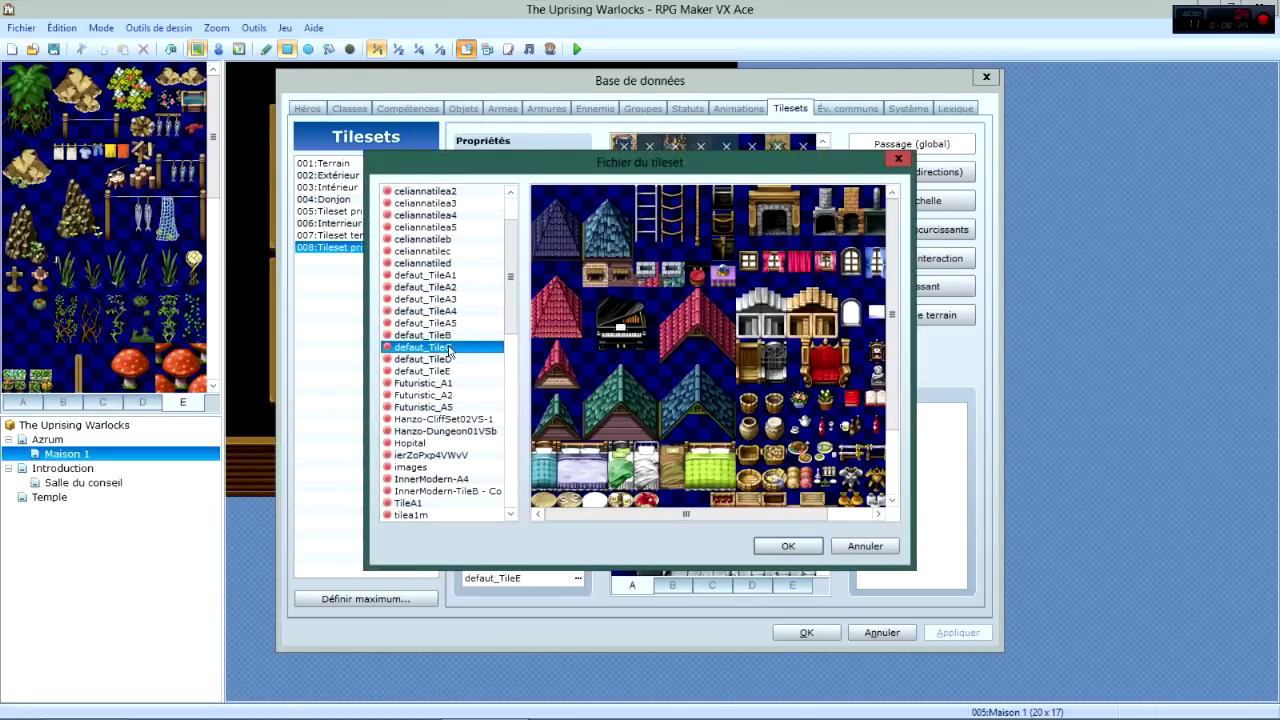
left_click(448, 335)
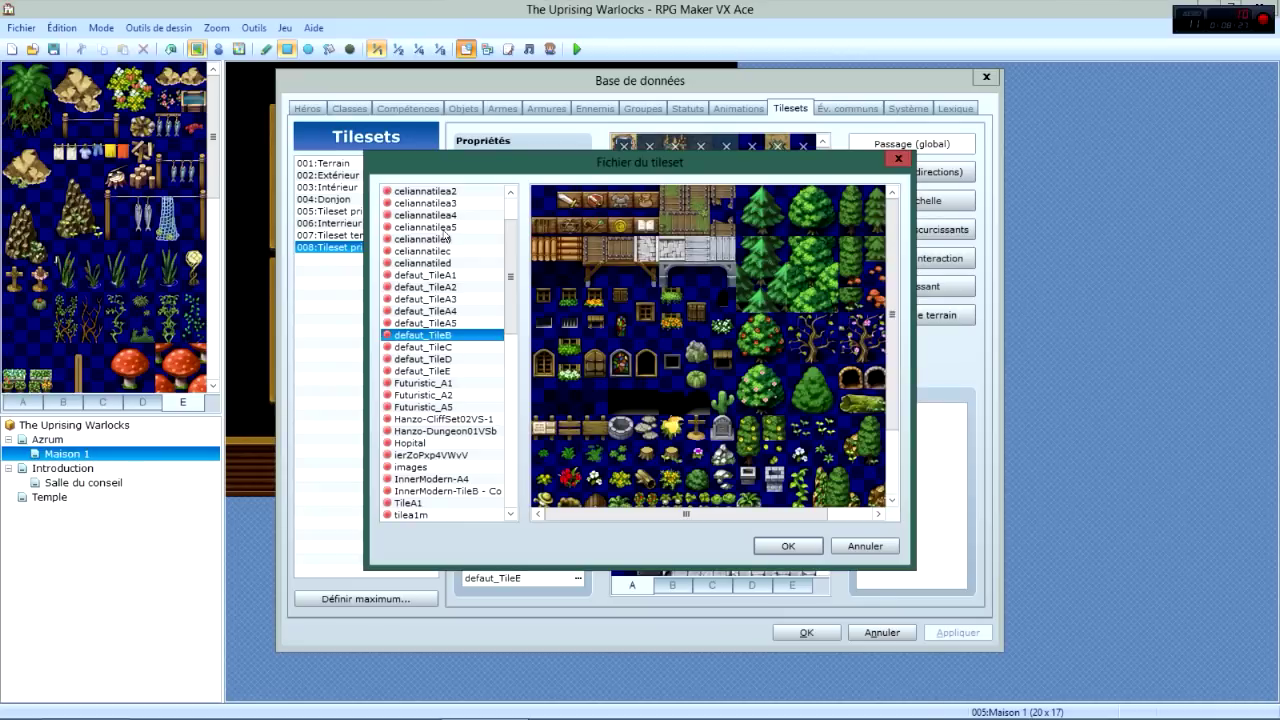
left_click(450, 251)
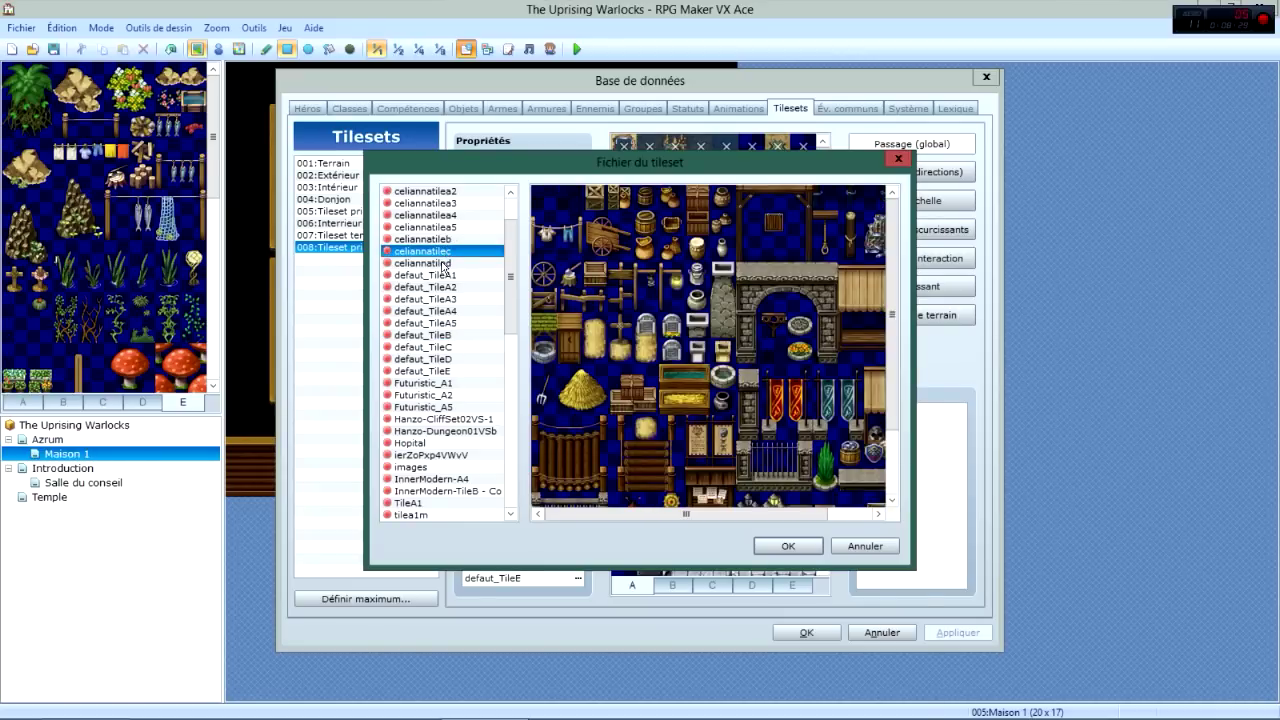
left_click(445, 263)
left_click(788, 546)
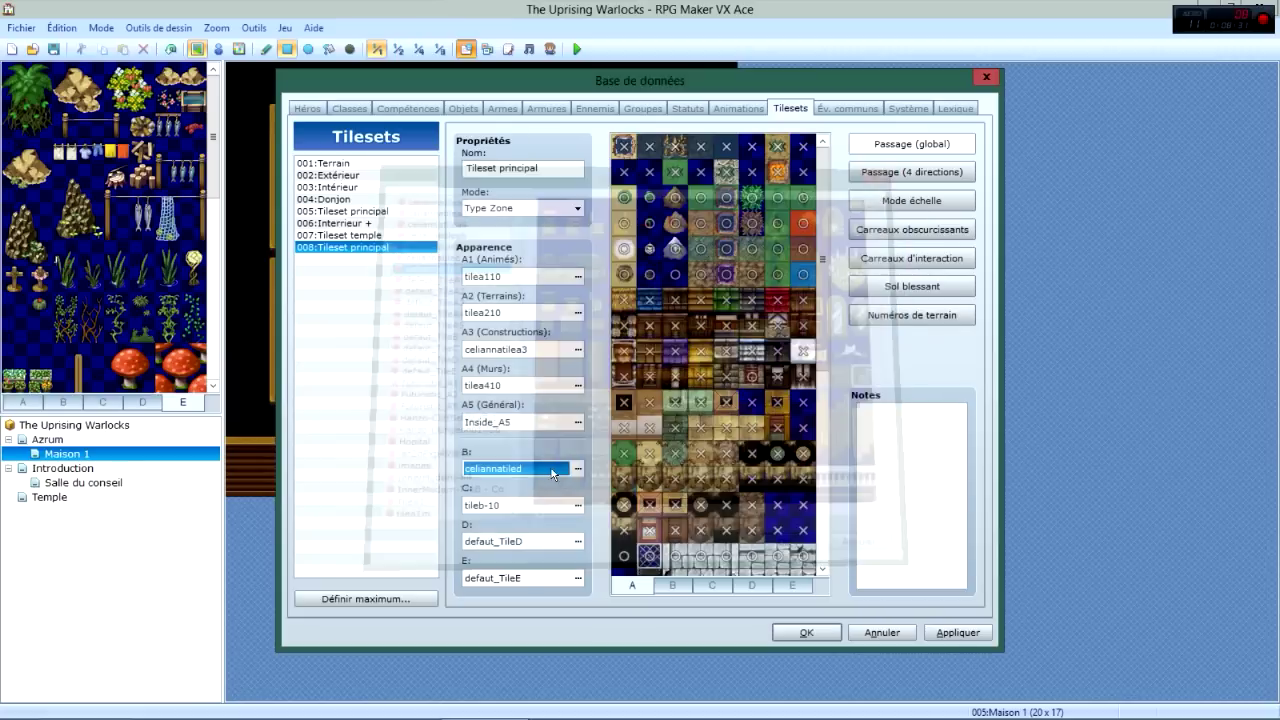
Set the tileset's sheet C to tilec-10.
left_click(545, 467)
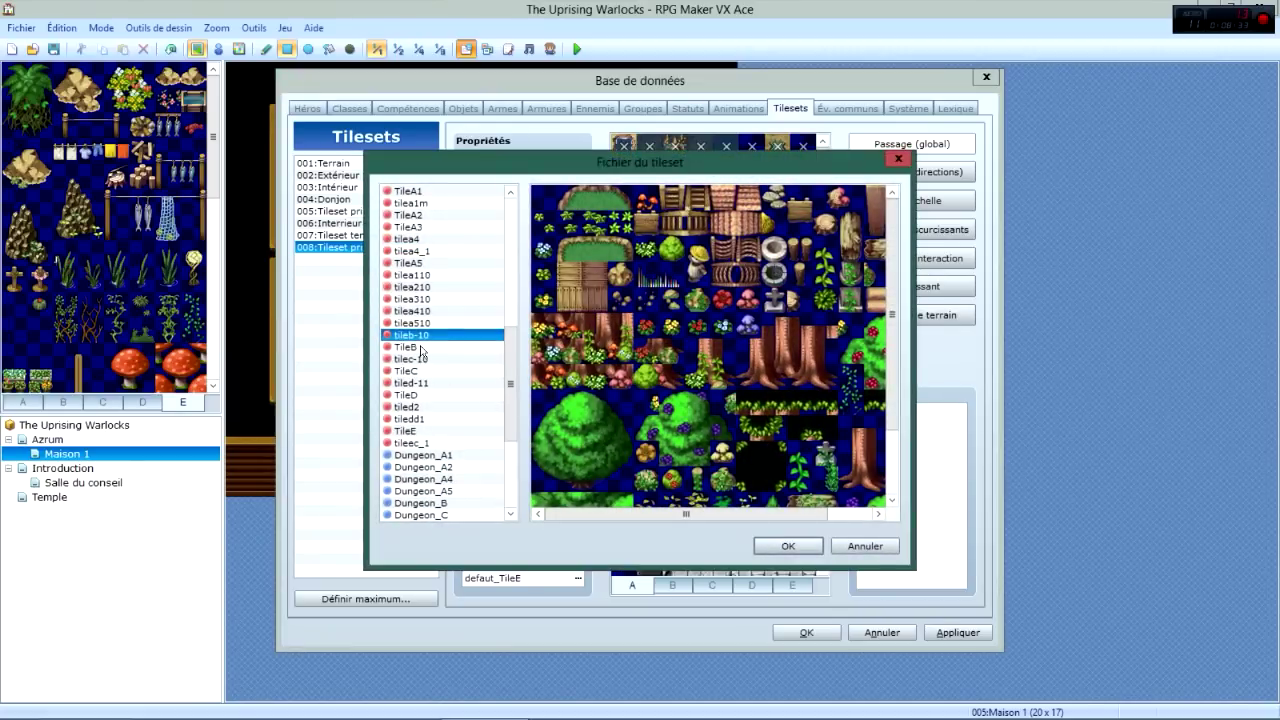
left_click(421, 348)
left_click(418, 359)
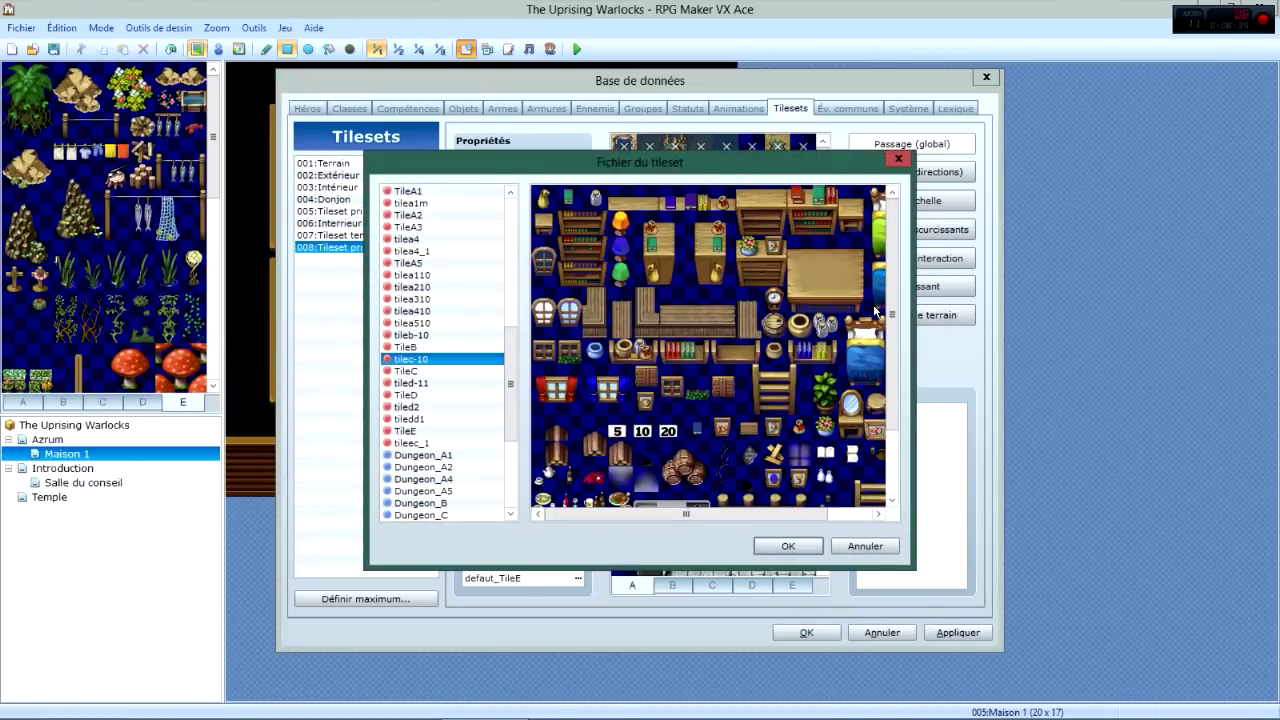
left_click(772, 540)
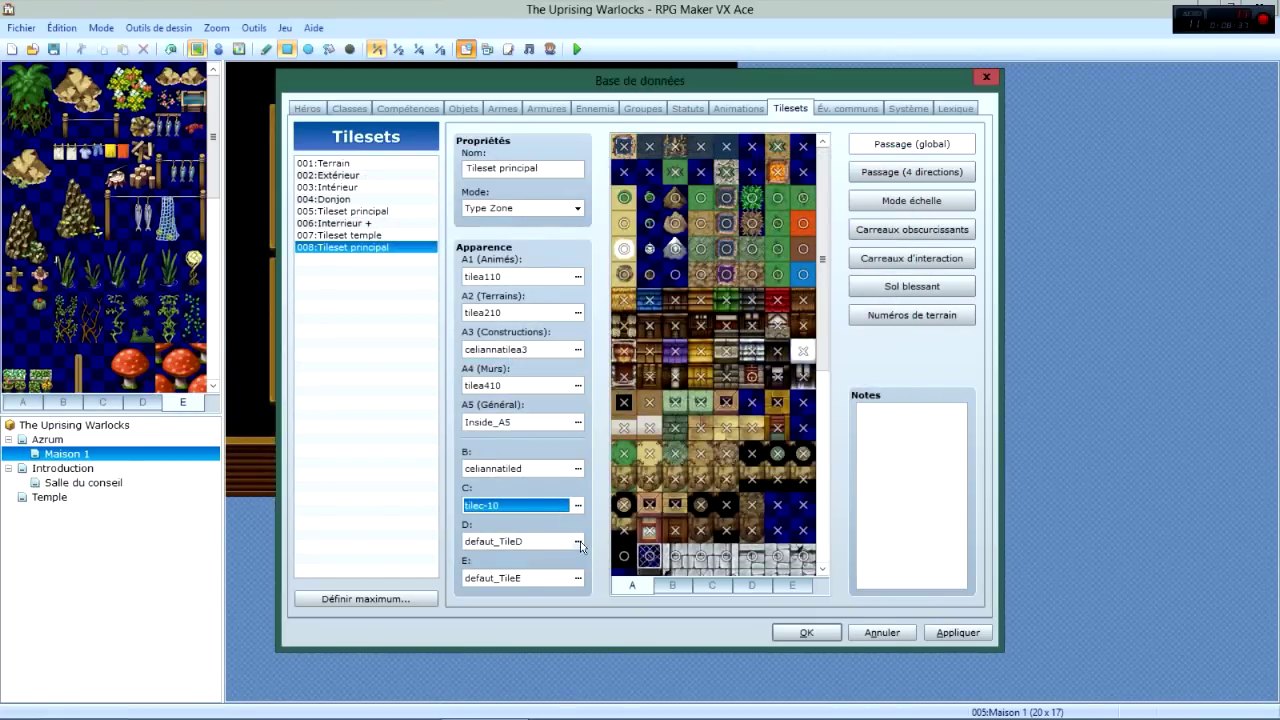
Compare the available graphics for sheet D and assign the InnerModern-TileB furniture sheet.
left_click(579, 541)
left_click(437, 360)
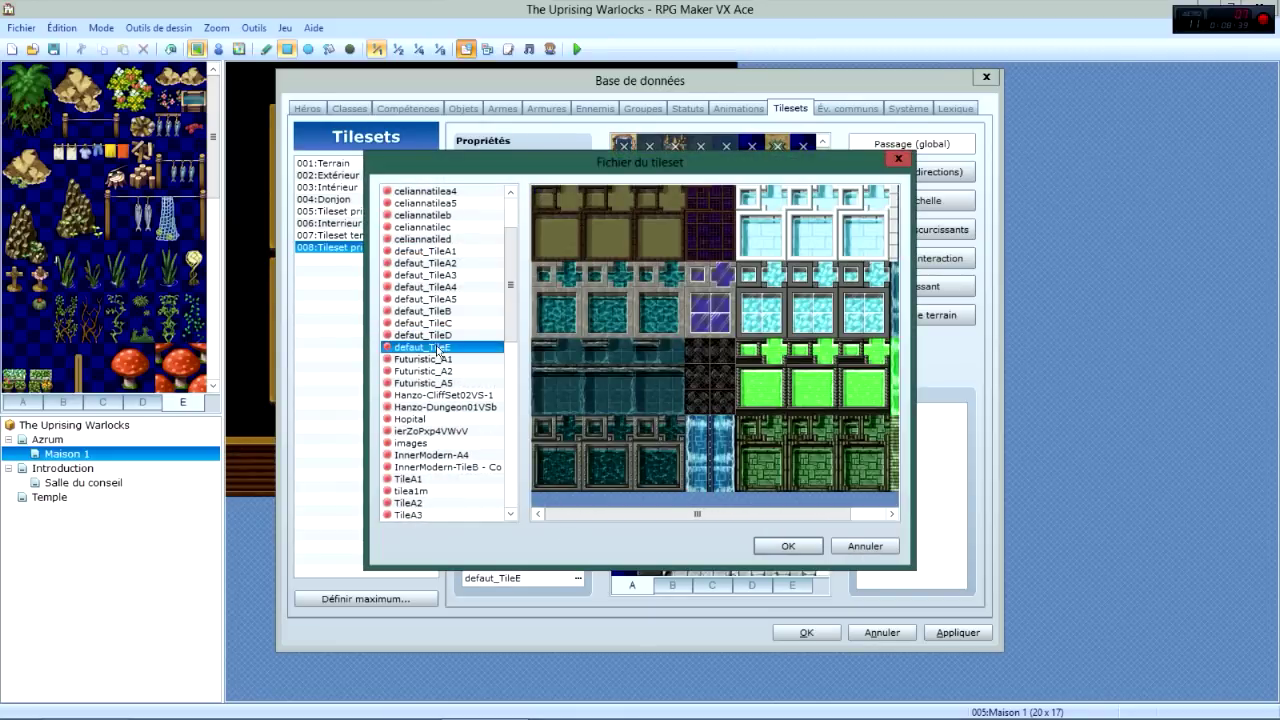
left_click(437, 335)
left_click(437, 311)
left_click(440, 335)
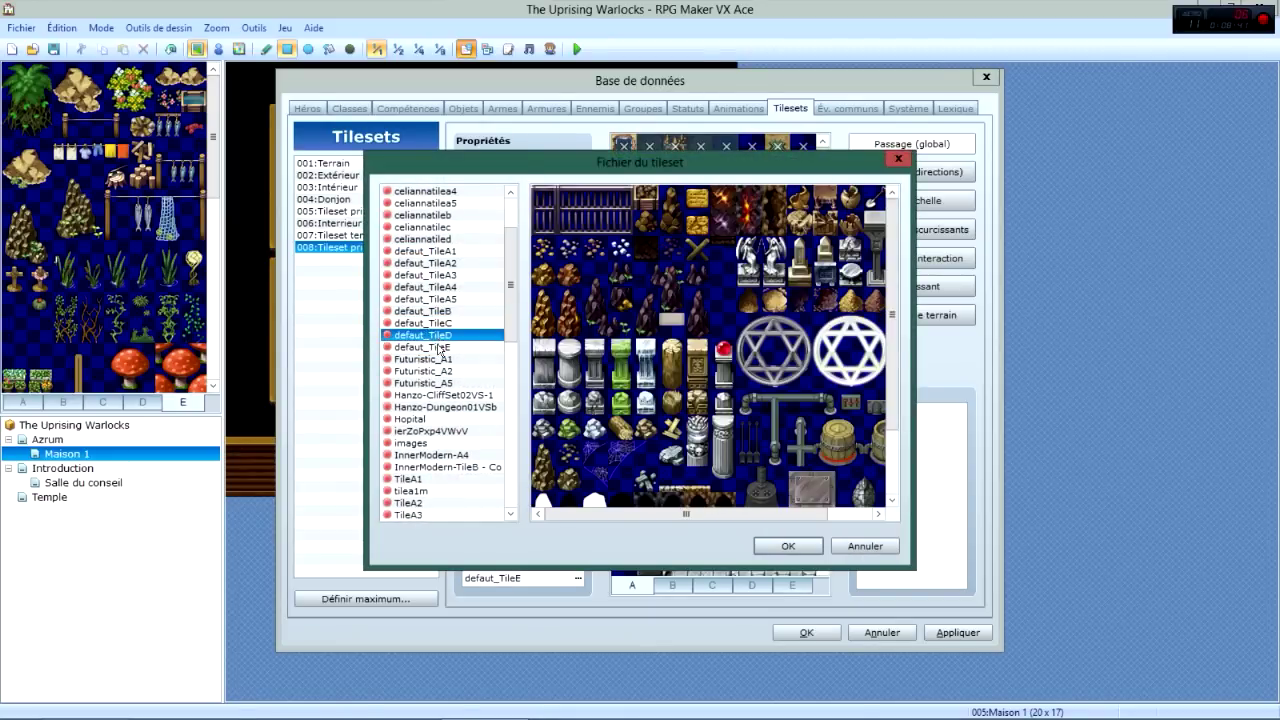
left_click(446, 347)
left_click(437, 443)
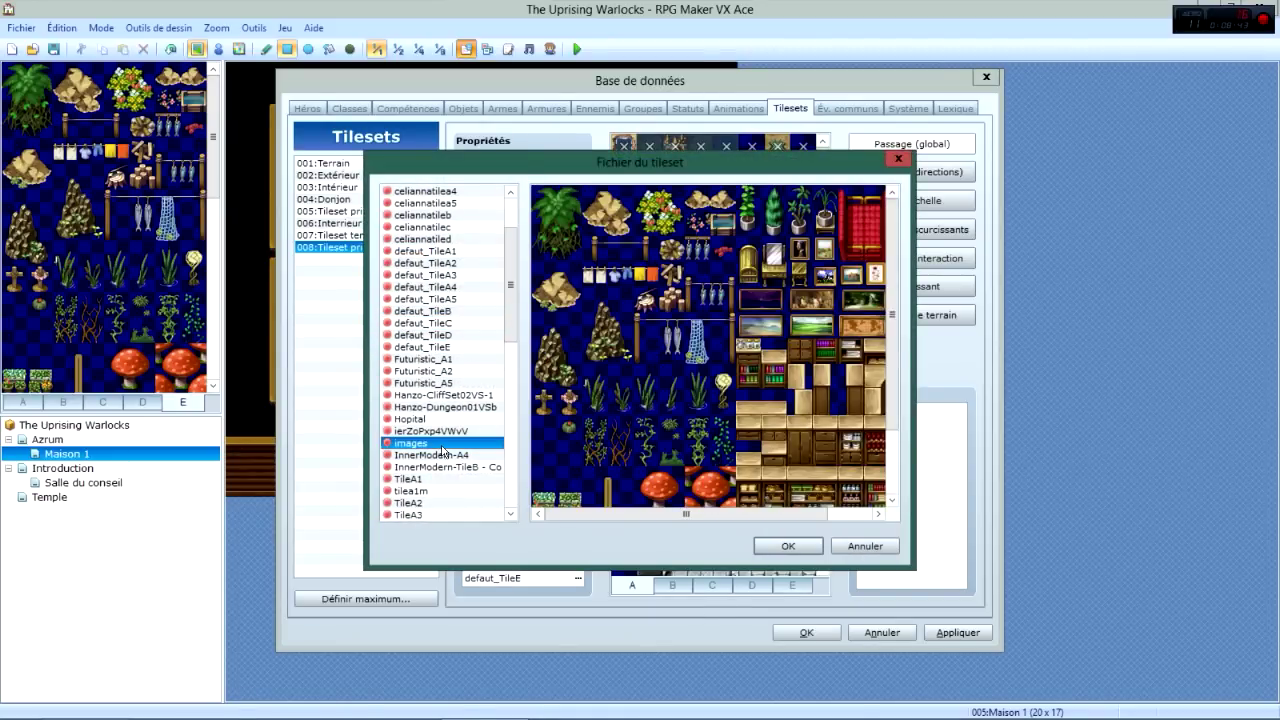
left_click(440, 455)
left_click(435, 467)
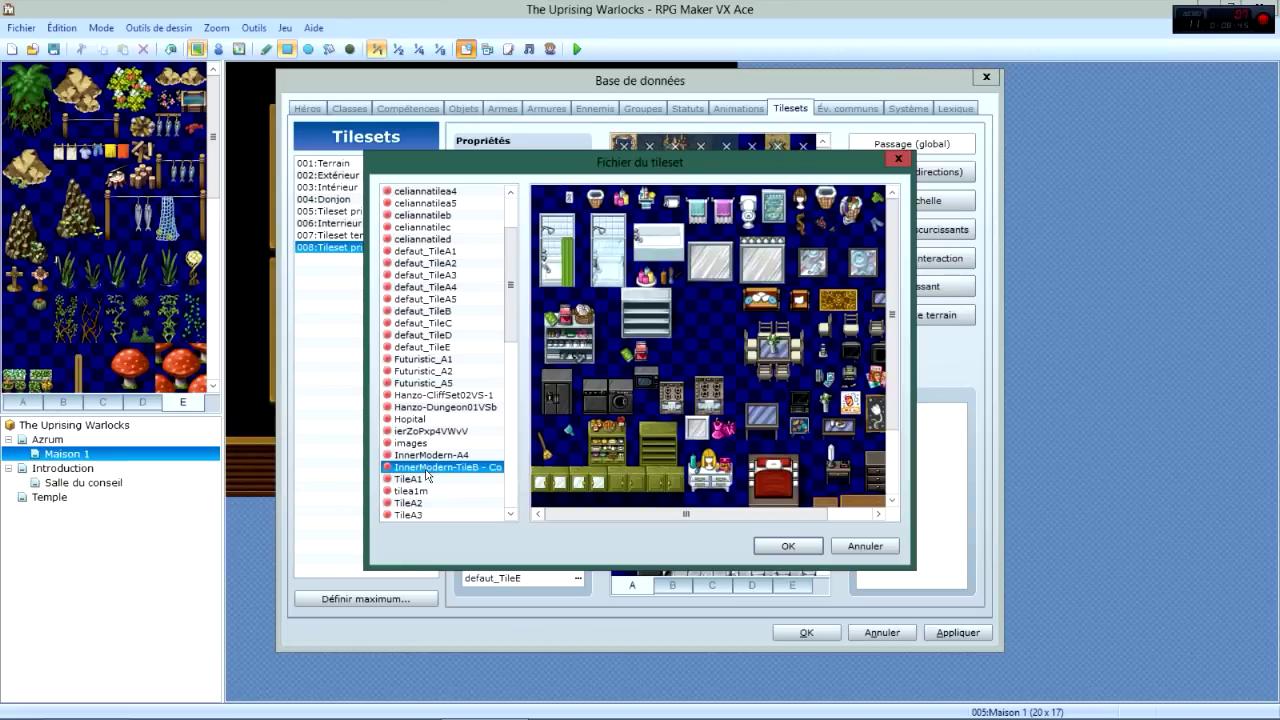
scroll(849, 304, "down", 3)
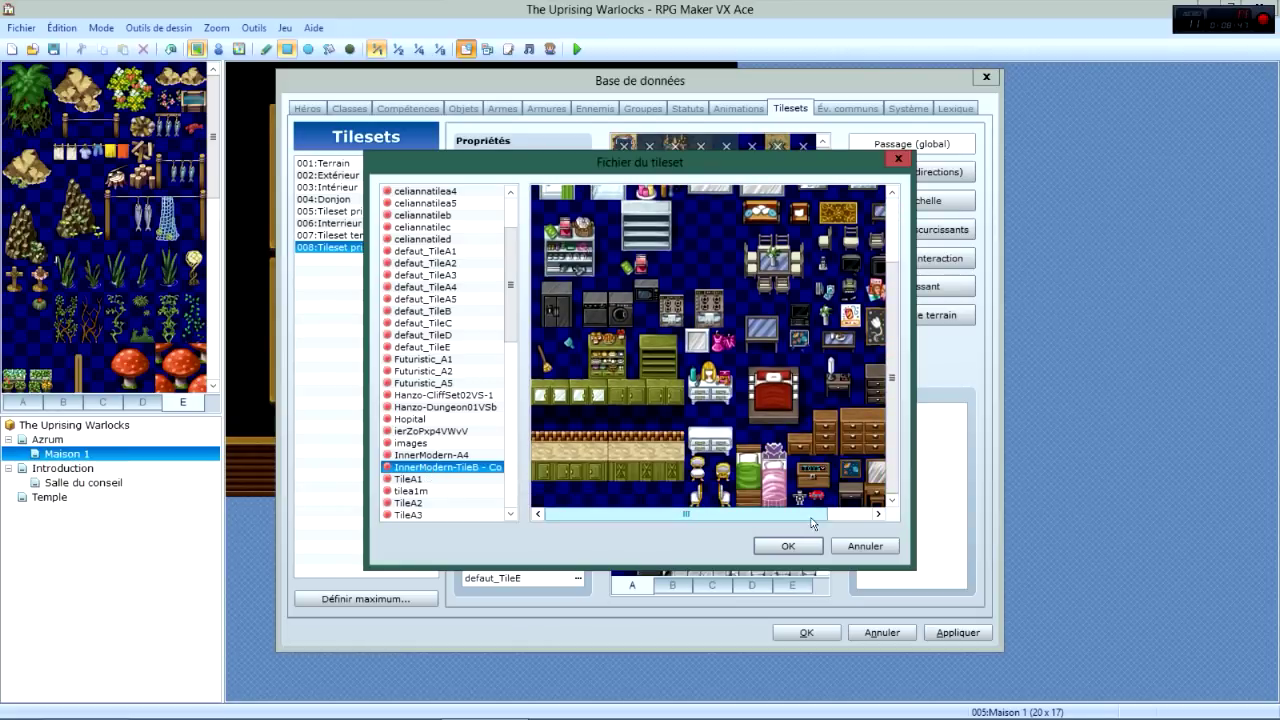
left_click(789, 545)
Review the tiles of sheet E, then apply the tileset changes and close the database.
left_click(550, 580)
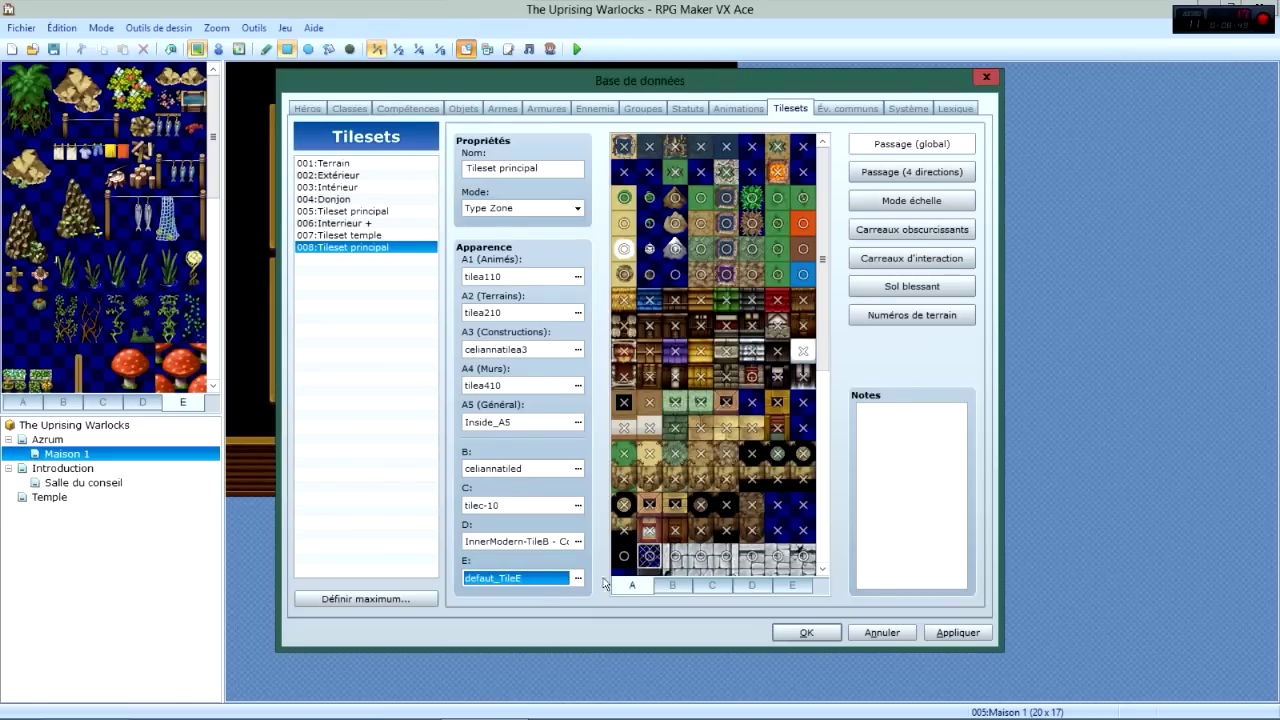
left_click(801, 586)
scroll(836, 320, "down", 5)
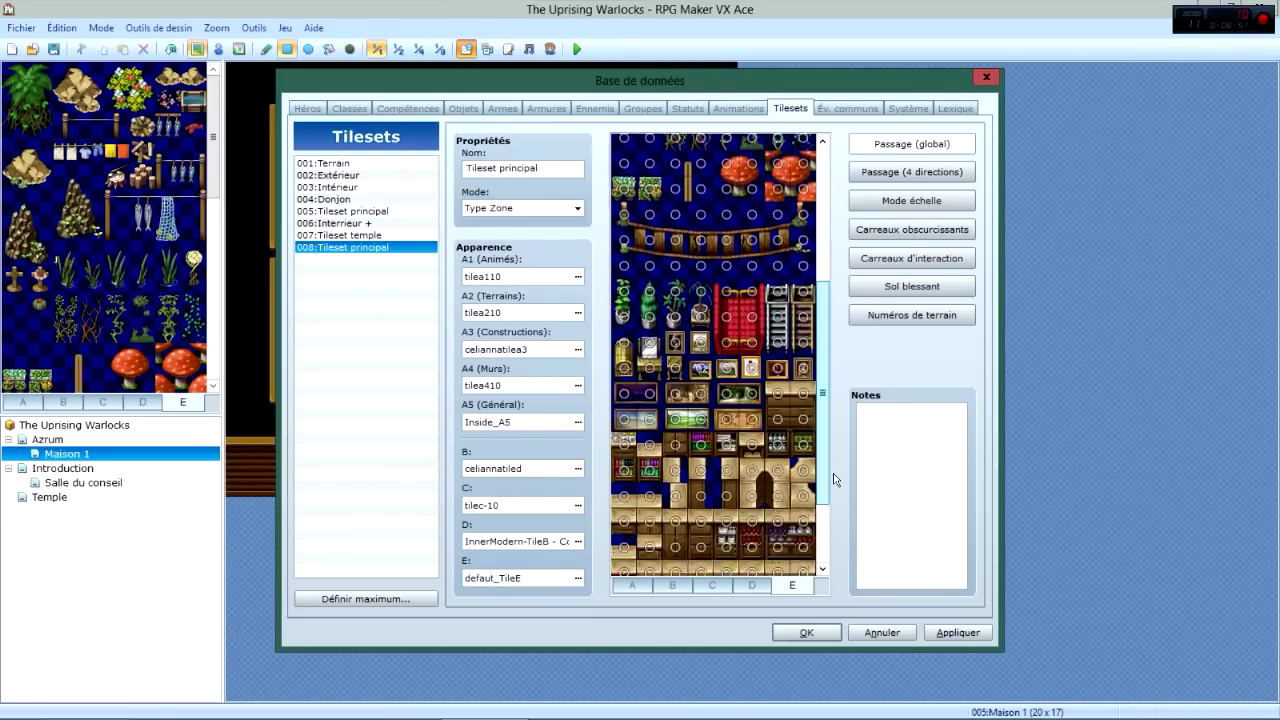
left_click(958, 632)
left_click(806, 632)
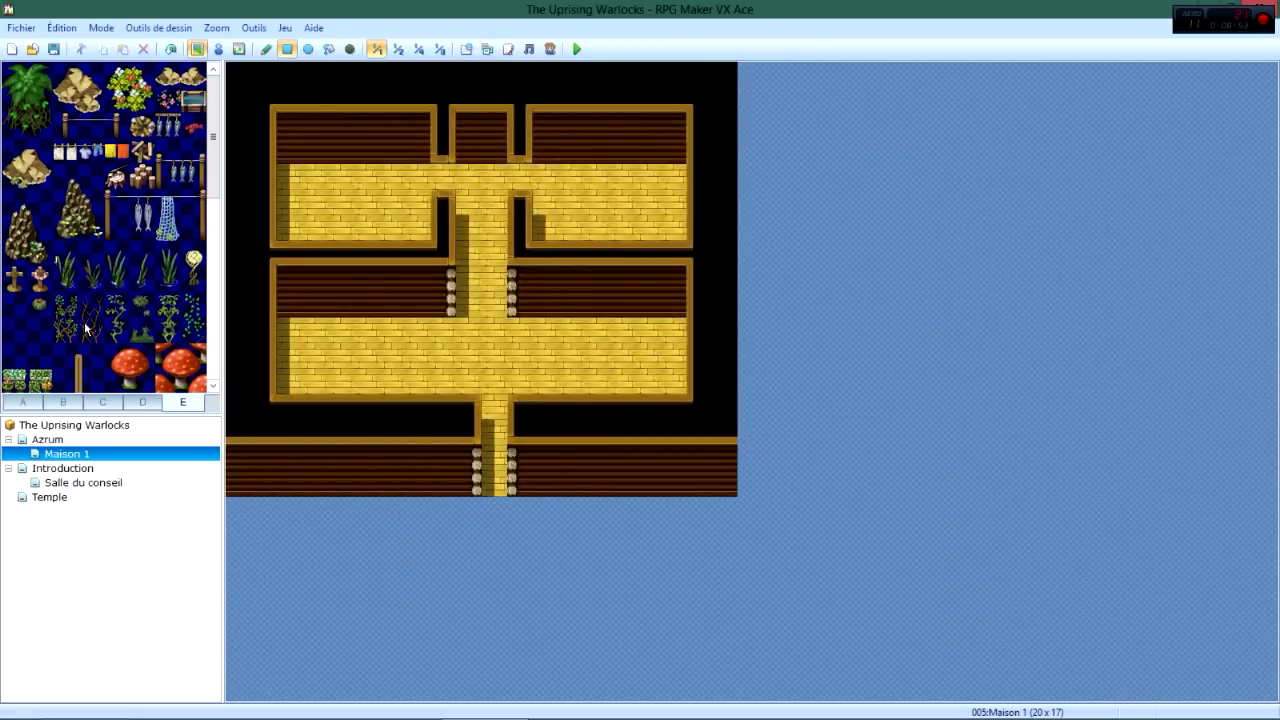
Examine the furniture, kitchen and bathroom tiles in sheets B and D for furnishing the house.
left_click(62, 403)
scroll(64, 360, "down", 6)
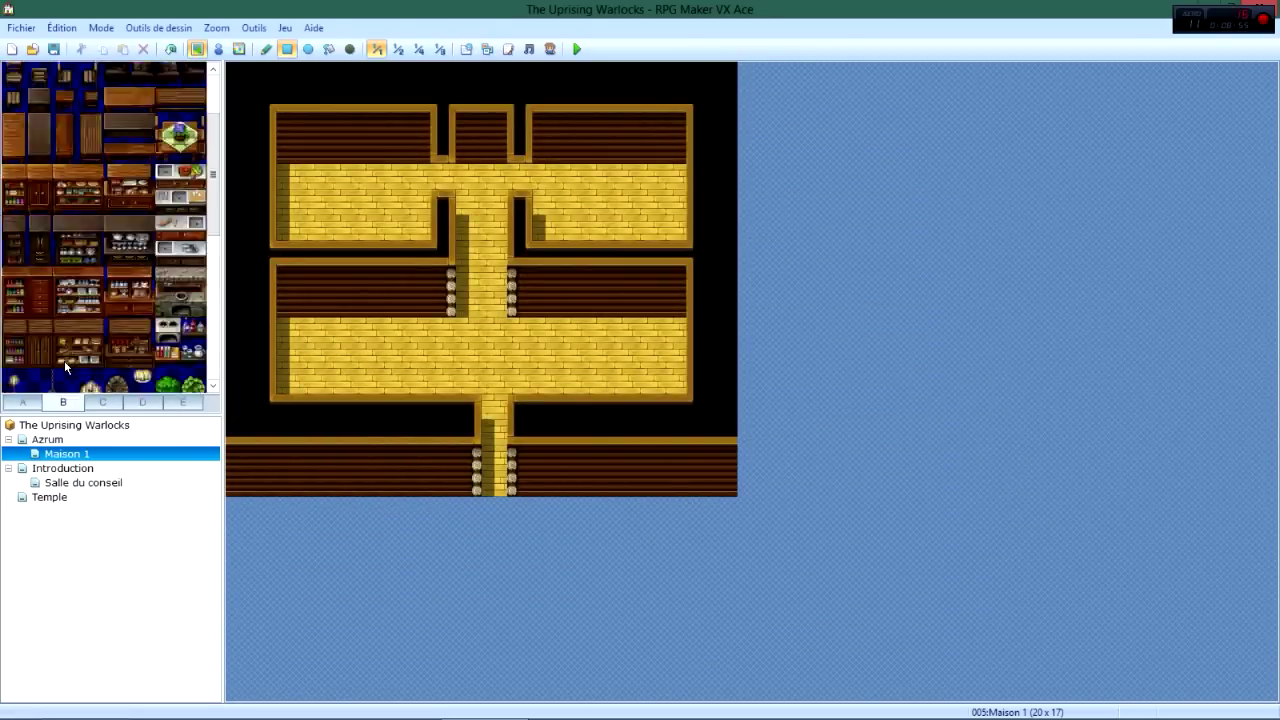
scroll(68, 378, "down", 2)
left_click(142, 401)
scroll(113, 346, "down", 3)
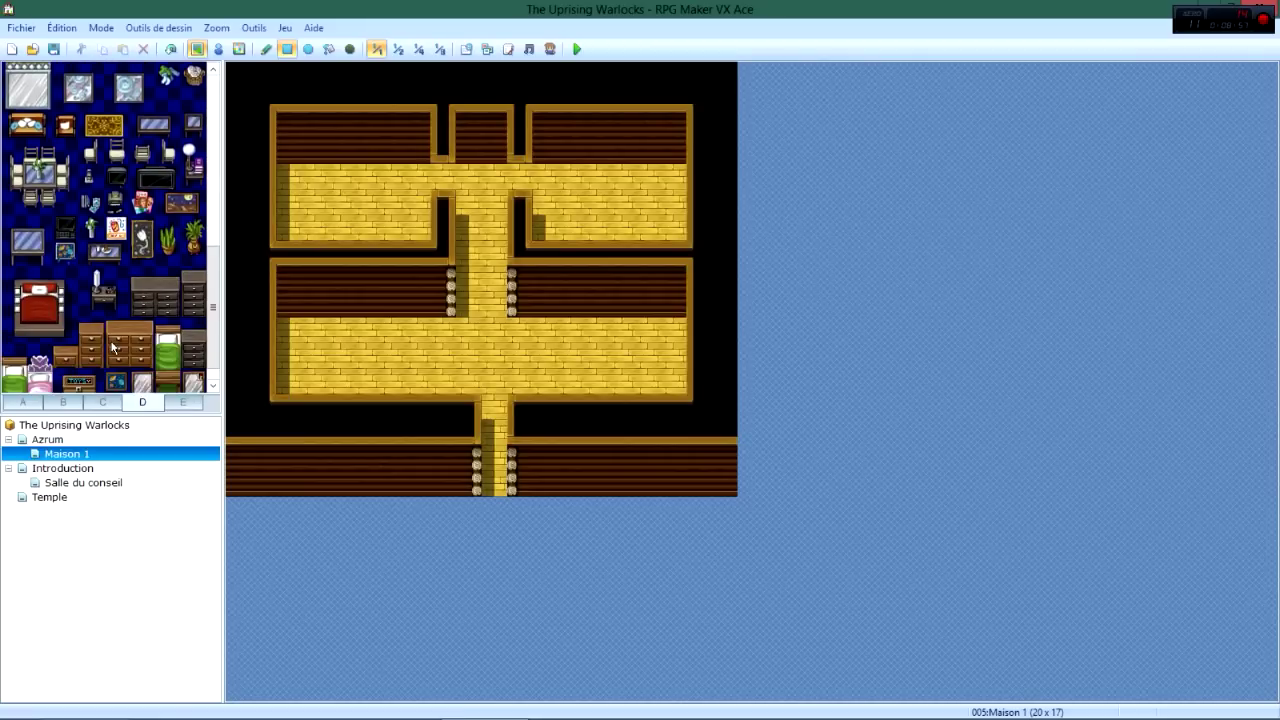
scroll(110, 352, "down", 1)
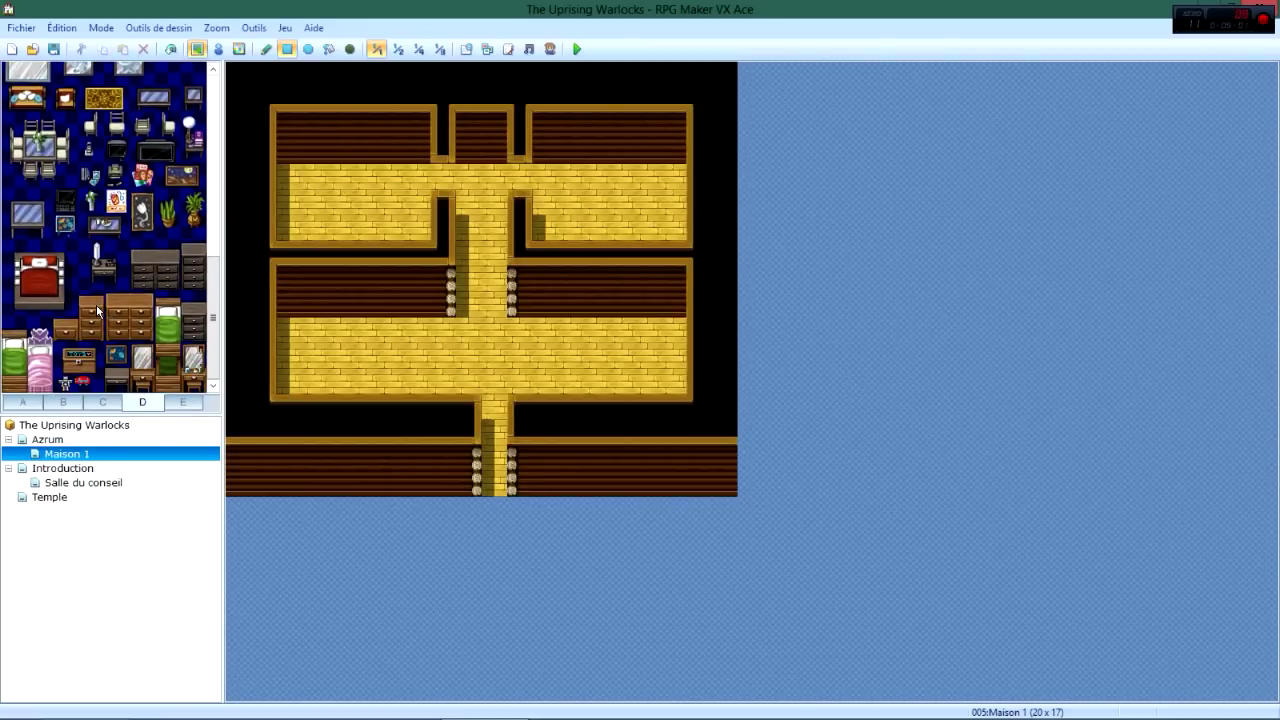
scroll(90, 306, "up", 5)
scroll(84, 308, "up", 8)
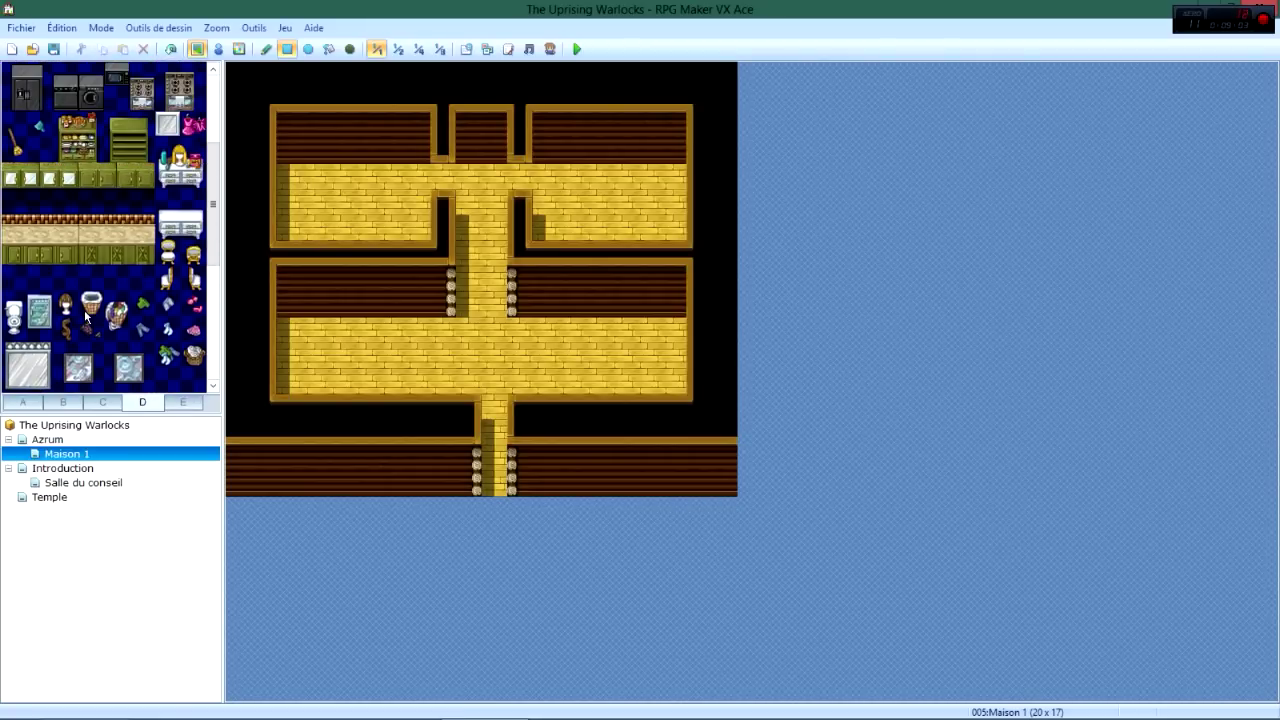
scroll(85, 318, "up", 3)
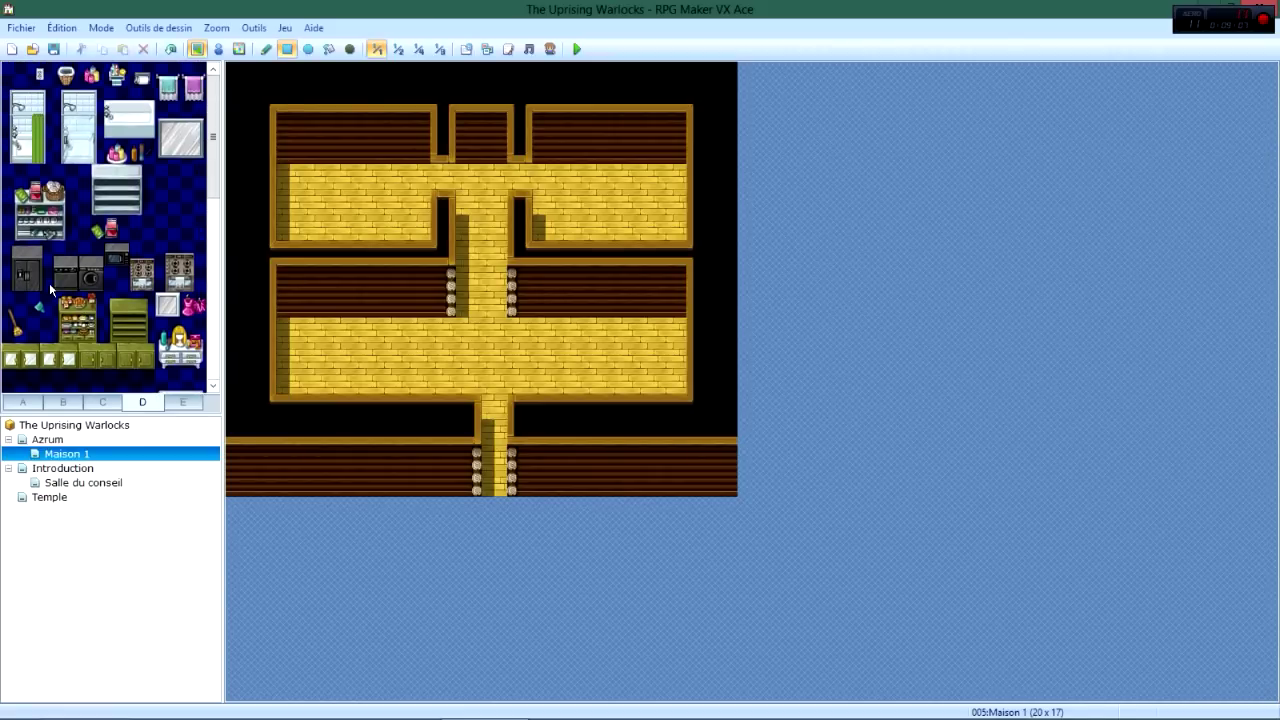
Try placing the white bathtub against the upper-right room's back wall, and pave that room's floor with green checkered tiles.
left_click_drag(113, 106, 140, 126)
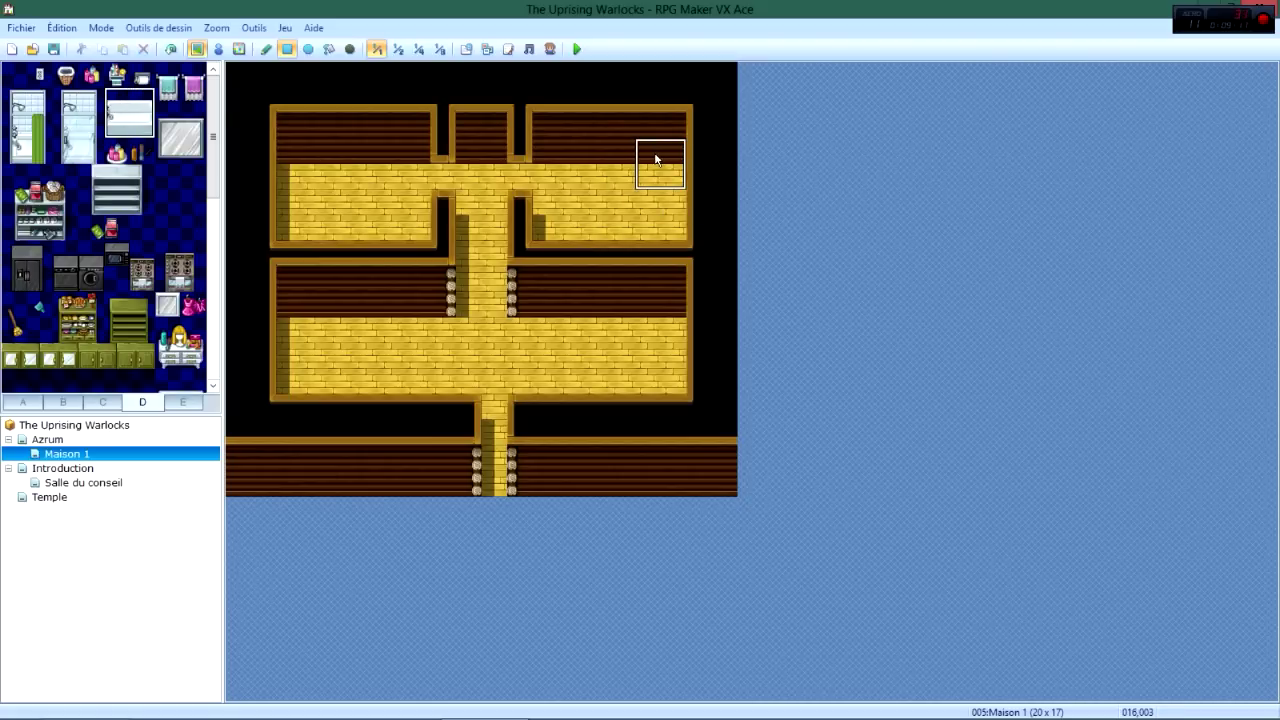
left_click(655, 159)
left_click(22, 402)
scroll(100, 332, "down", 2)
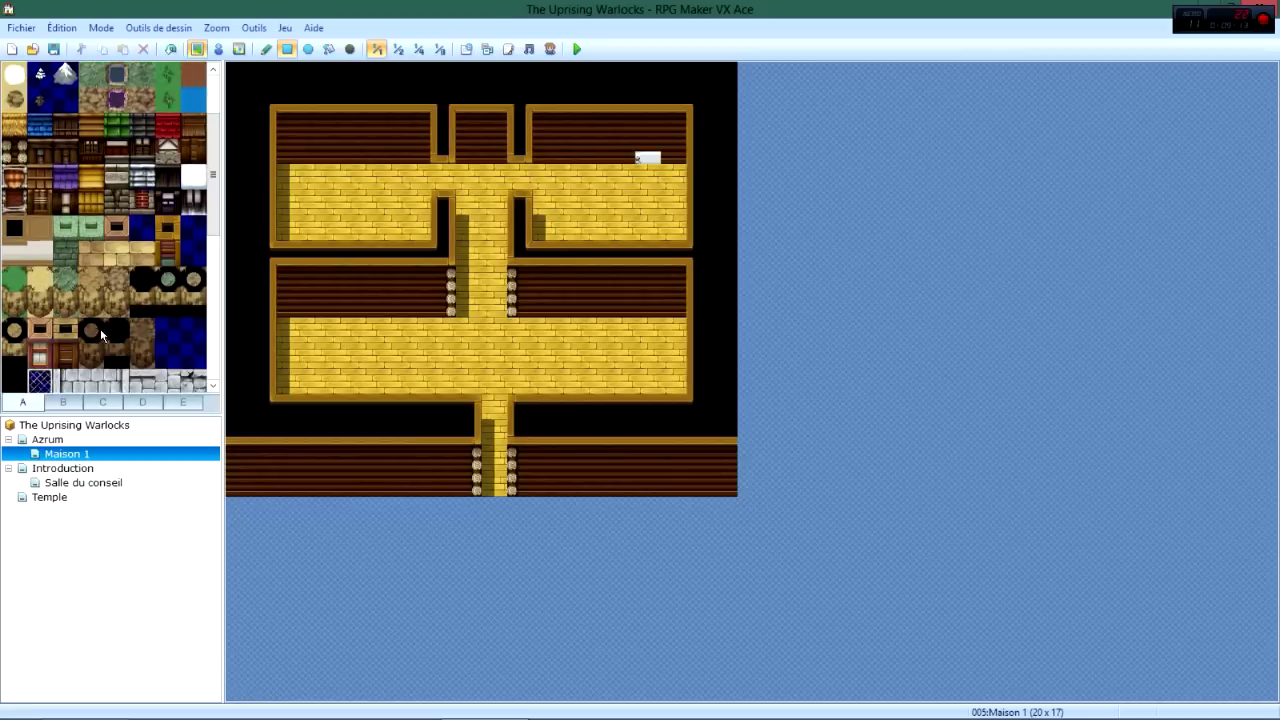
scroll(100, 335, "down", 4)
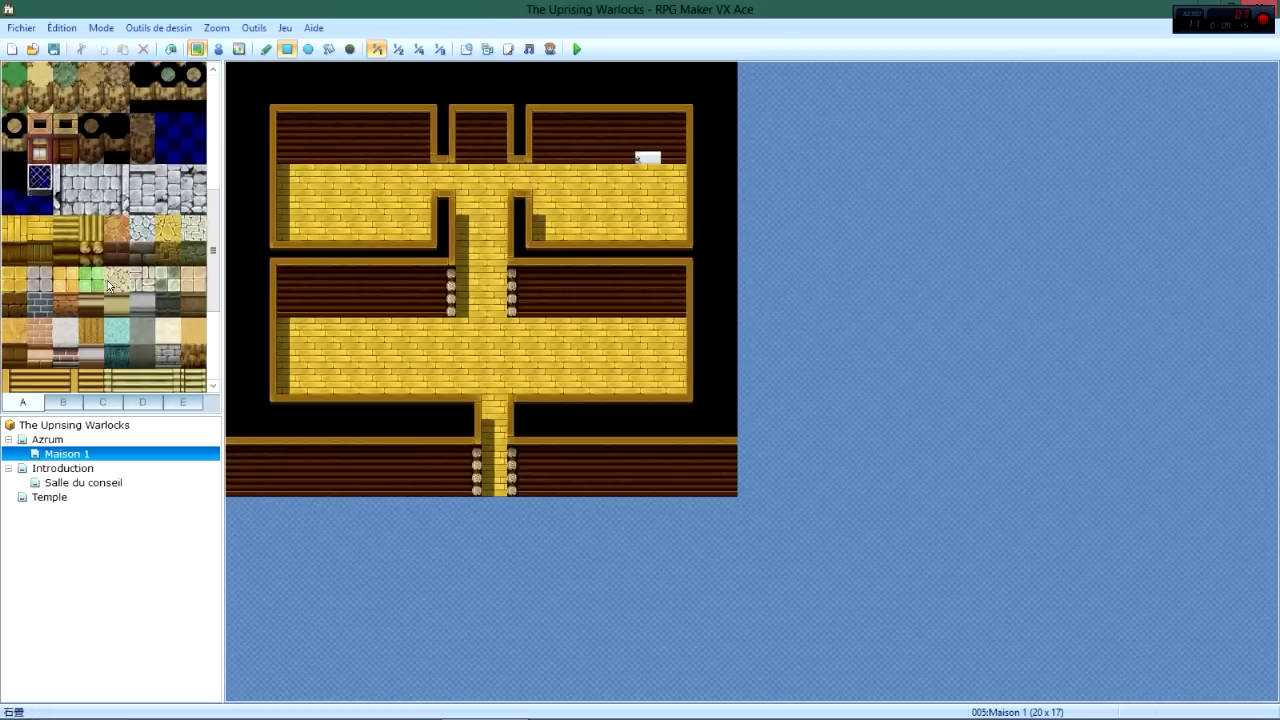
left_click(99, 289)
mouse_move(535, 180)
left_mouse_down()
mouse_move(602, 234)
mouse_move(680, 234)
left_mouse_up()
Using the Pencil, place the plain glass shower in the upper-right room's back corner and the large mirror on the wall beside it.
left_click(141, 402)
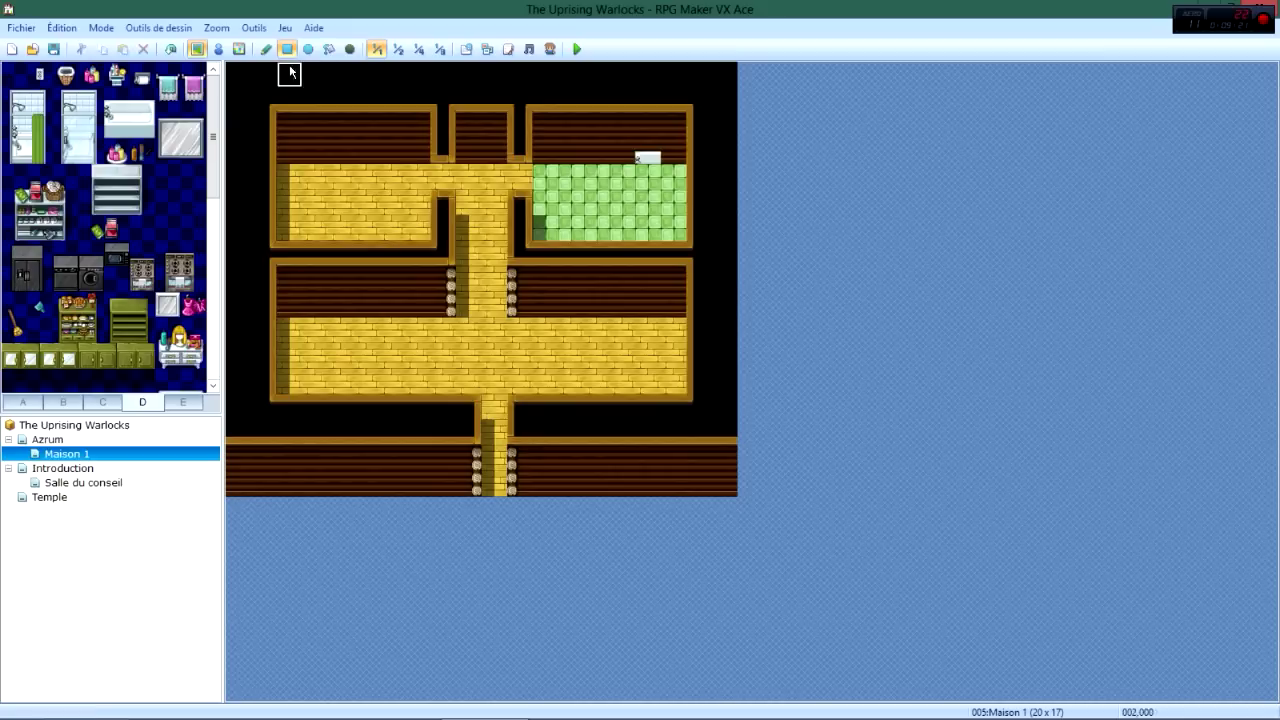
left_click(266, 49)
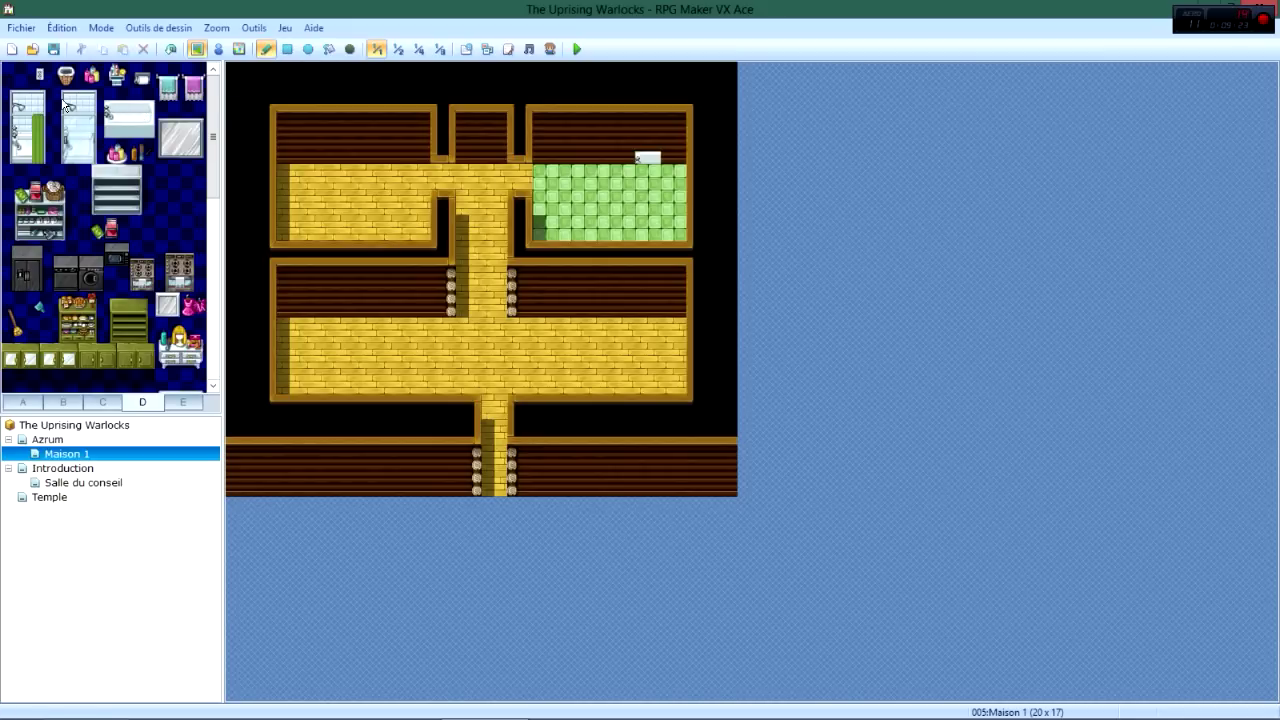
left_click_drag(108, 100, 132, 124)
left_click_drag(57, 100, 90, 150)
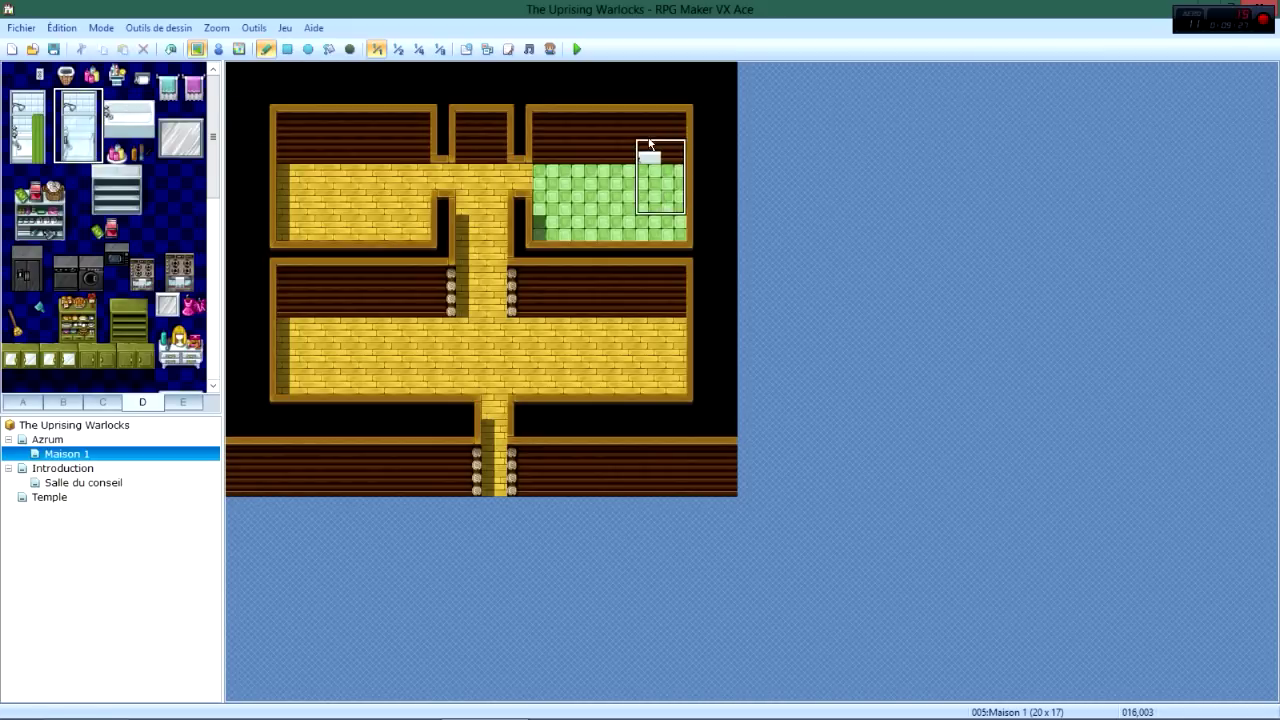
left_click(647, 133)
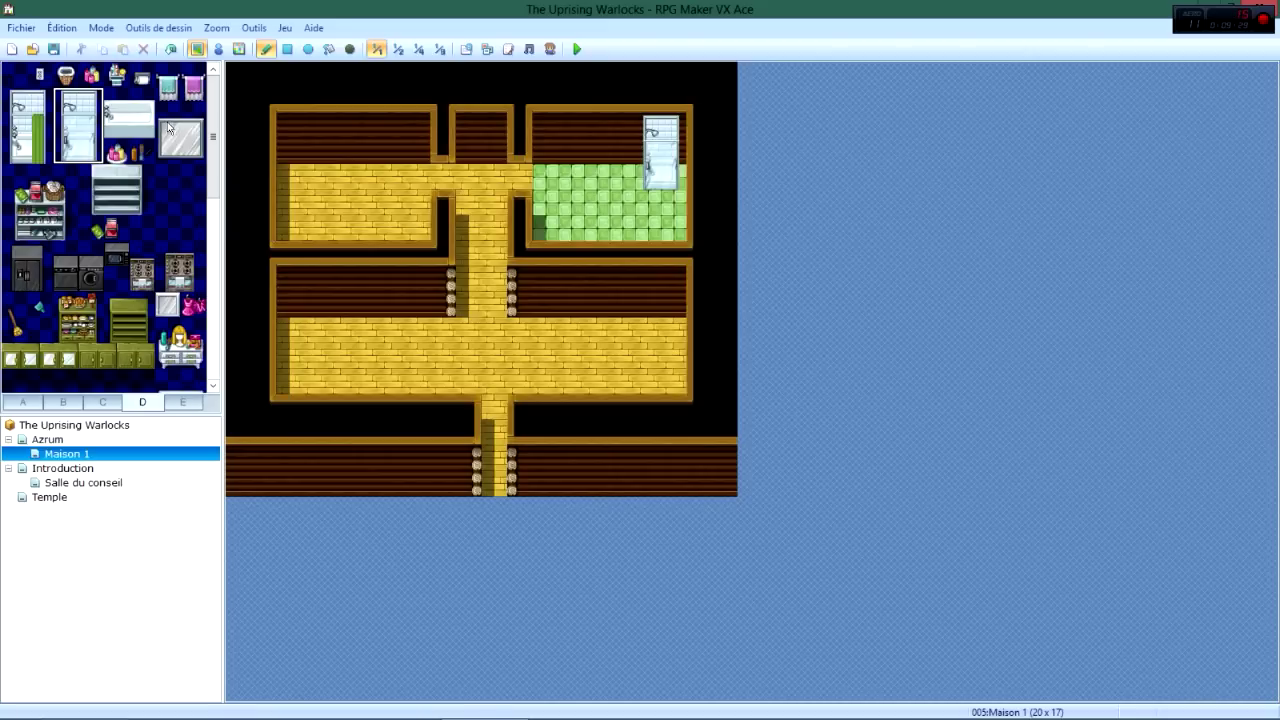
left_click_drag(168, 124, 193, 150)
left_click(590, 125)
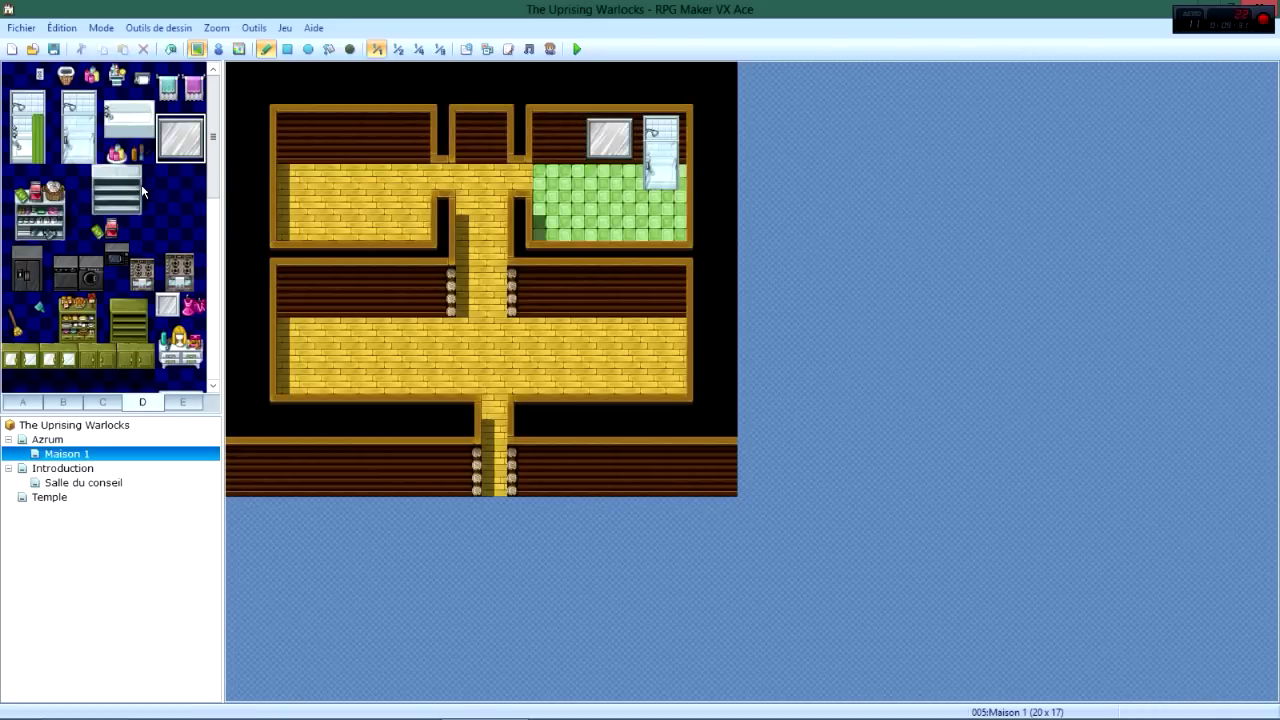
Examine sheet D's shelf, mirror and furniture tiles for pieces suited to the bathroom.
left_click_drag(62, 226, 14, 176)
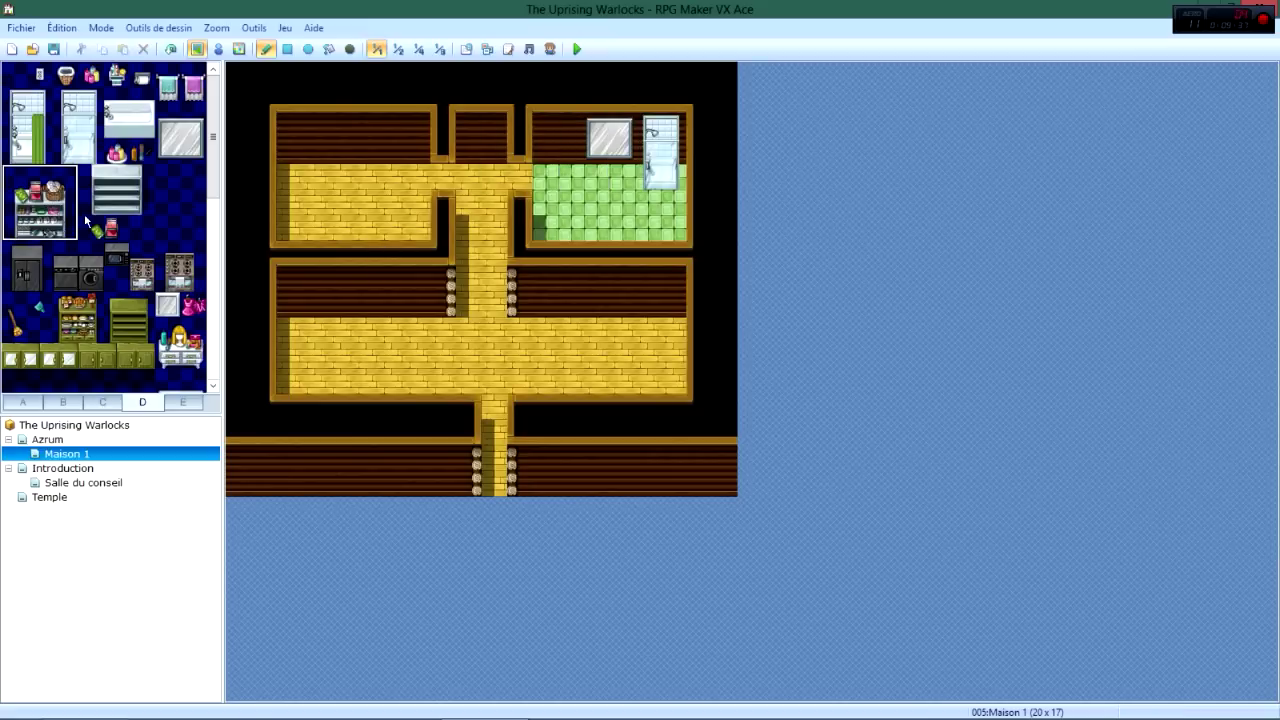
scroll(193, 280, "down", 10)
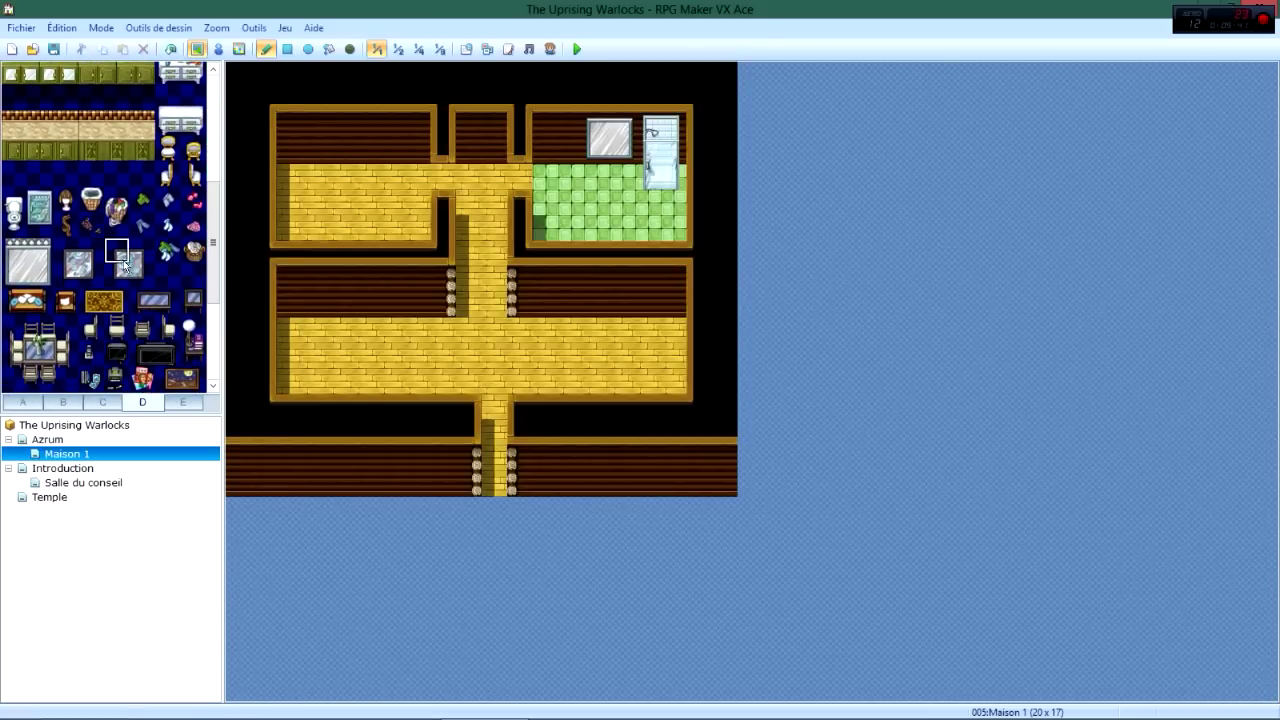
left_click_drag(123, 260, 141, 276)
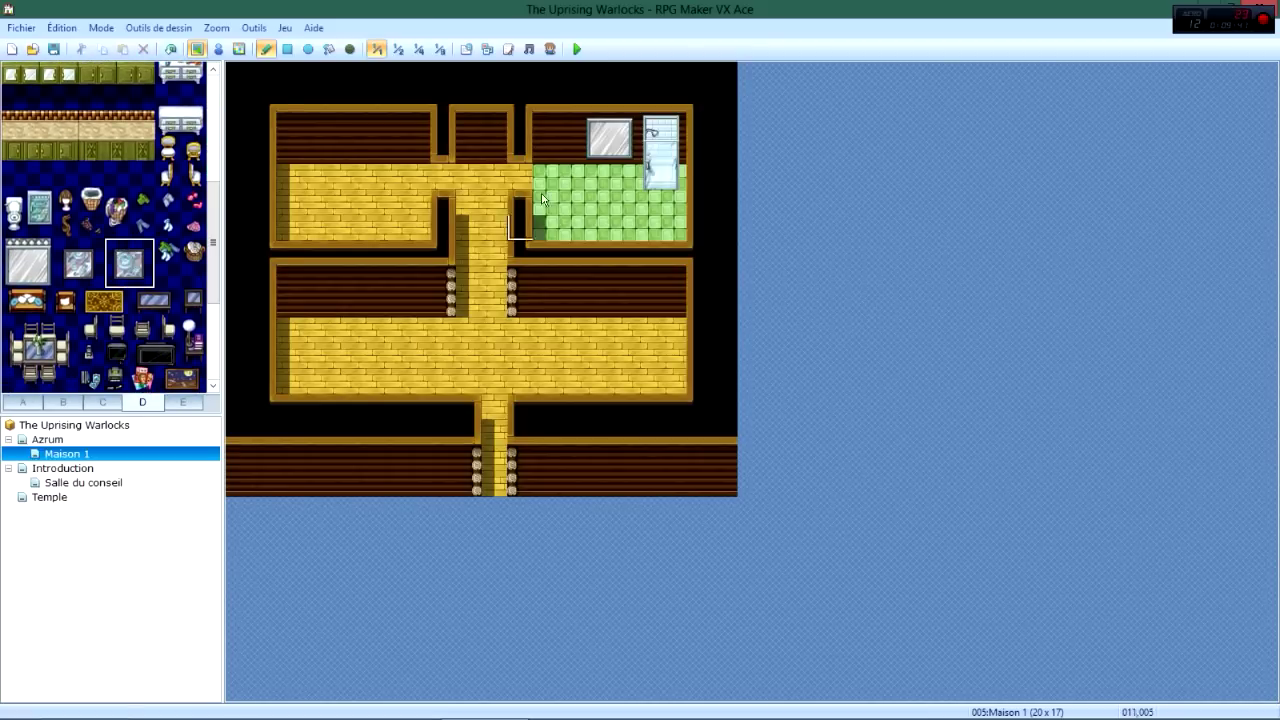
left_click(117, 302)
scroll(120, 312, "down", 3)
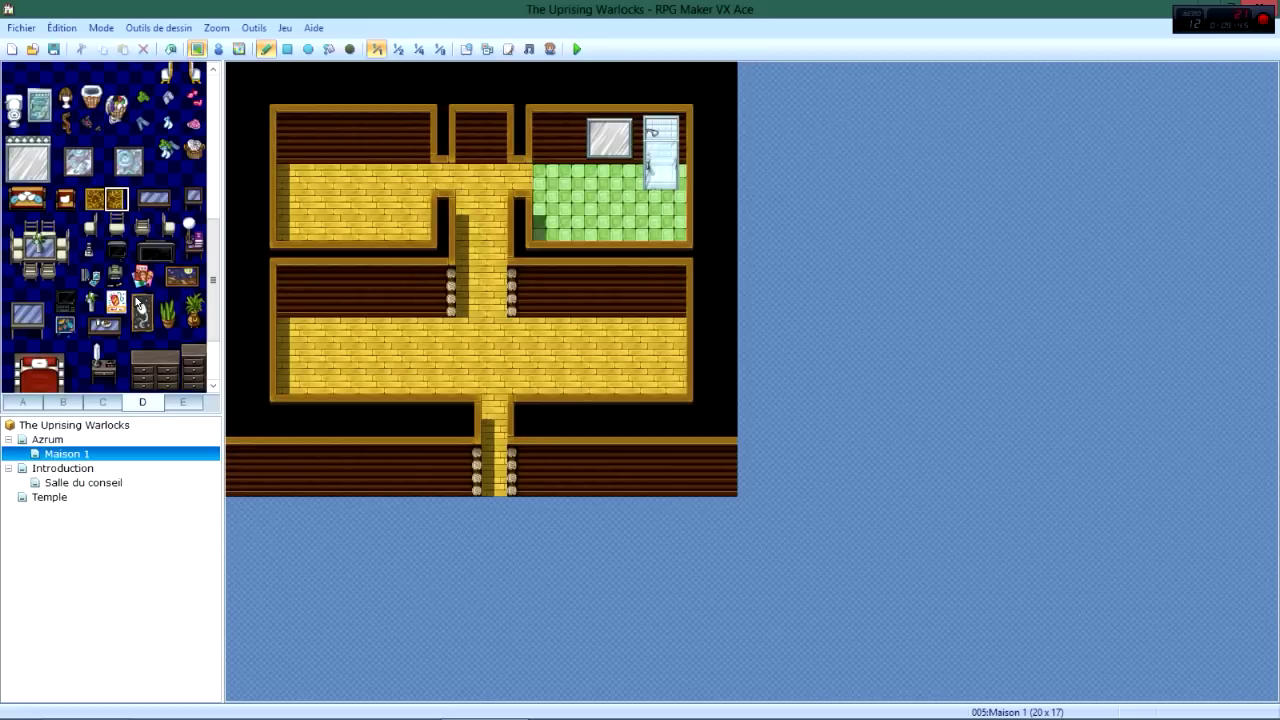
scroll(133, 294, "down", 3)
scroll(130, 298, "up", 8)
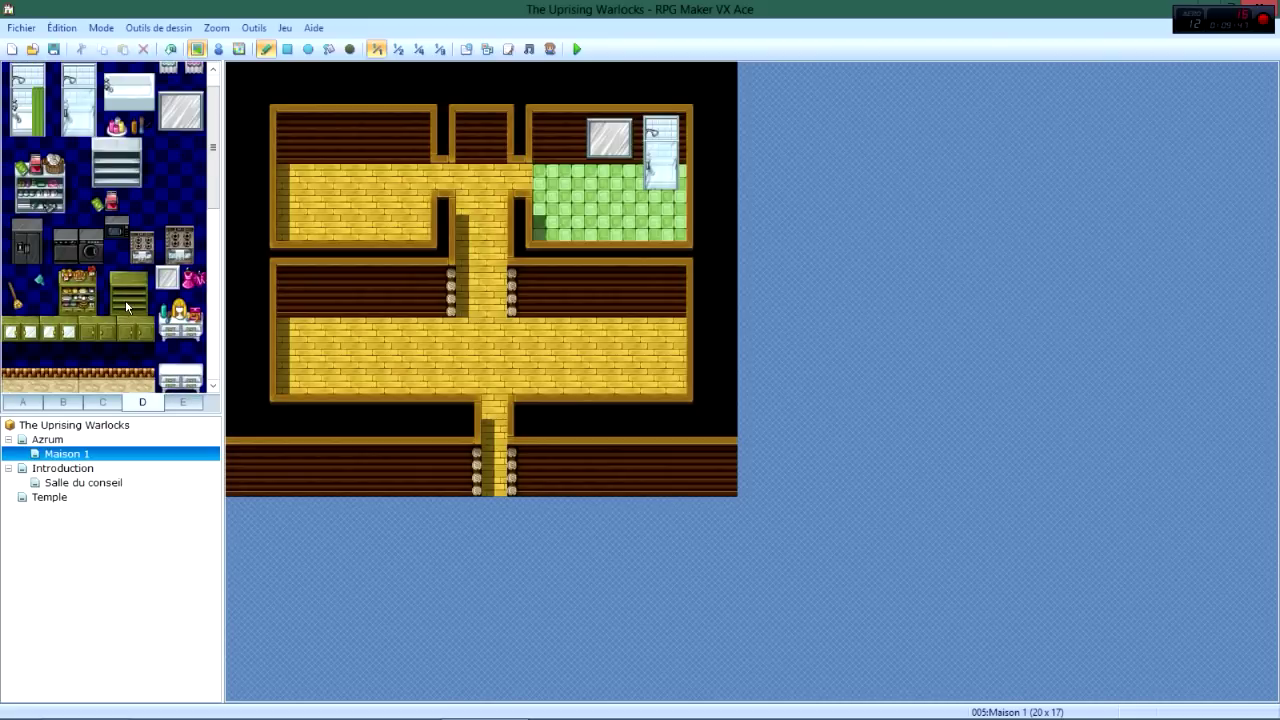
scroll(125, 300, "up", 1)
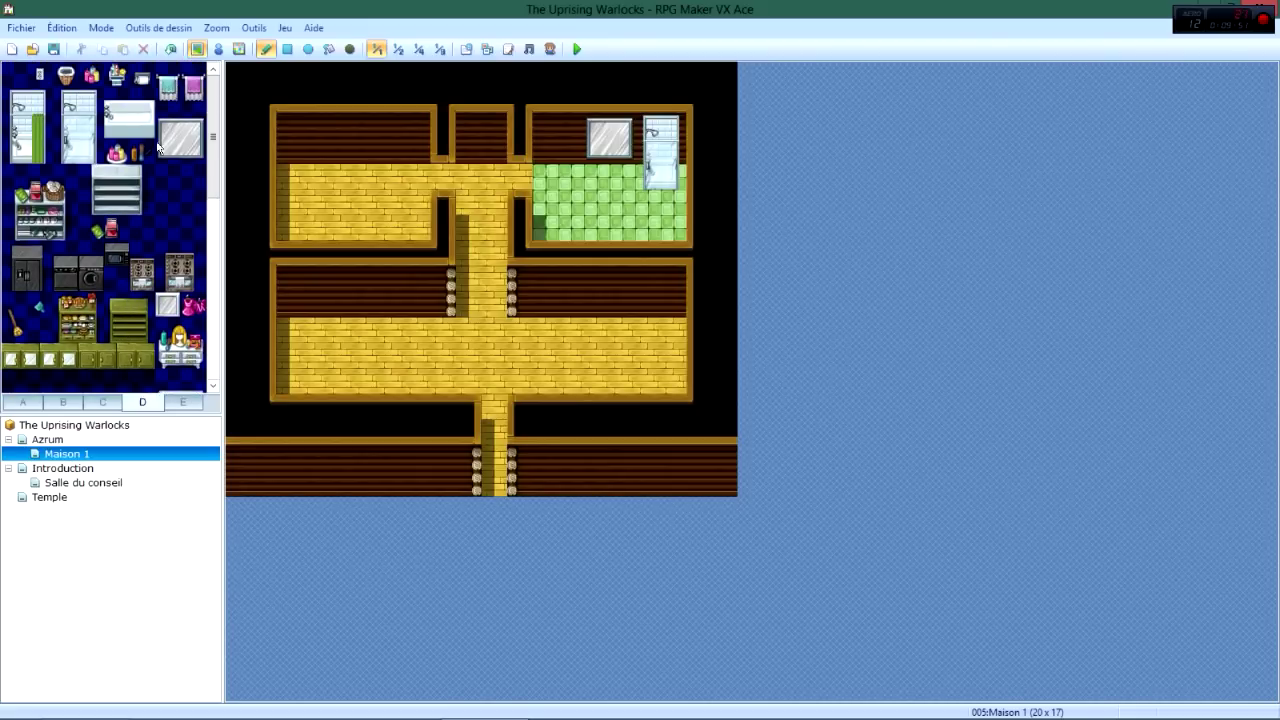
Place the white toilet against the bathroom's back wall, with the small toilet-paper holder on the wall in the corner beside it.
scroll(153, 174, "down", 5)
scroll(140, 233, "down", 3)
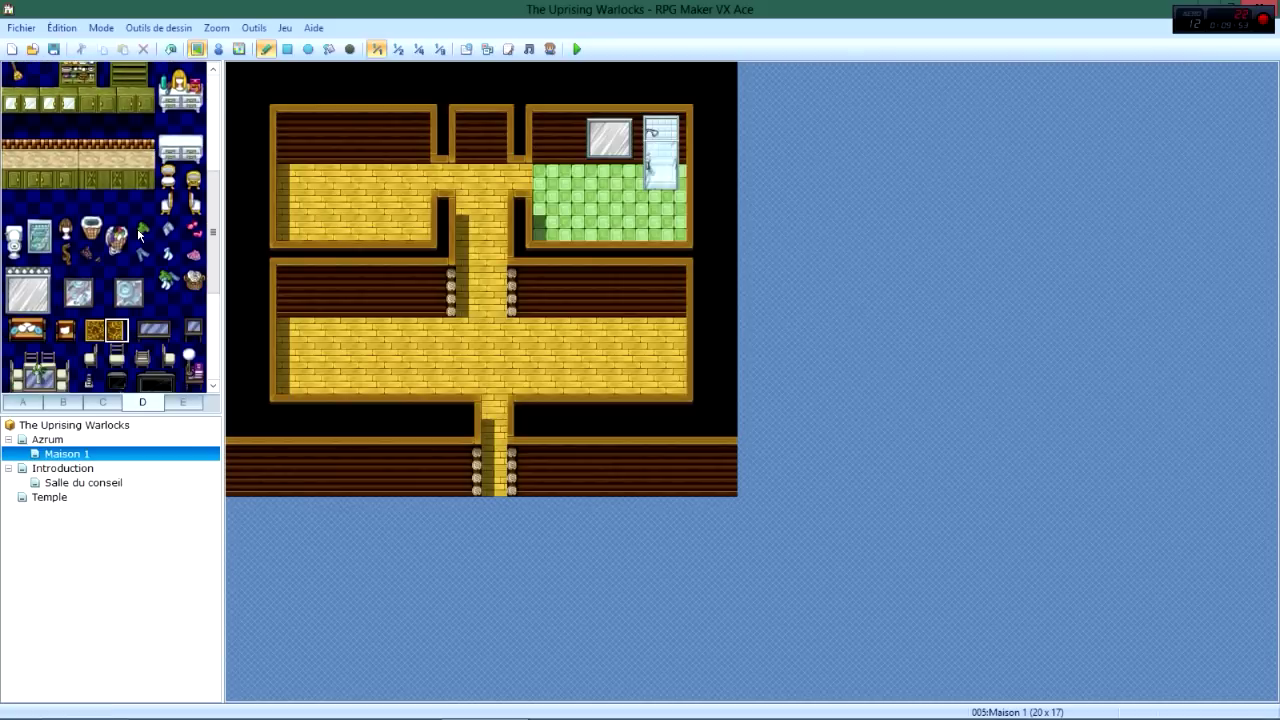
left_click(13, 240)
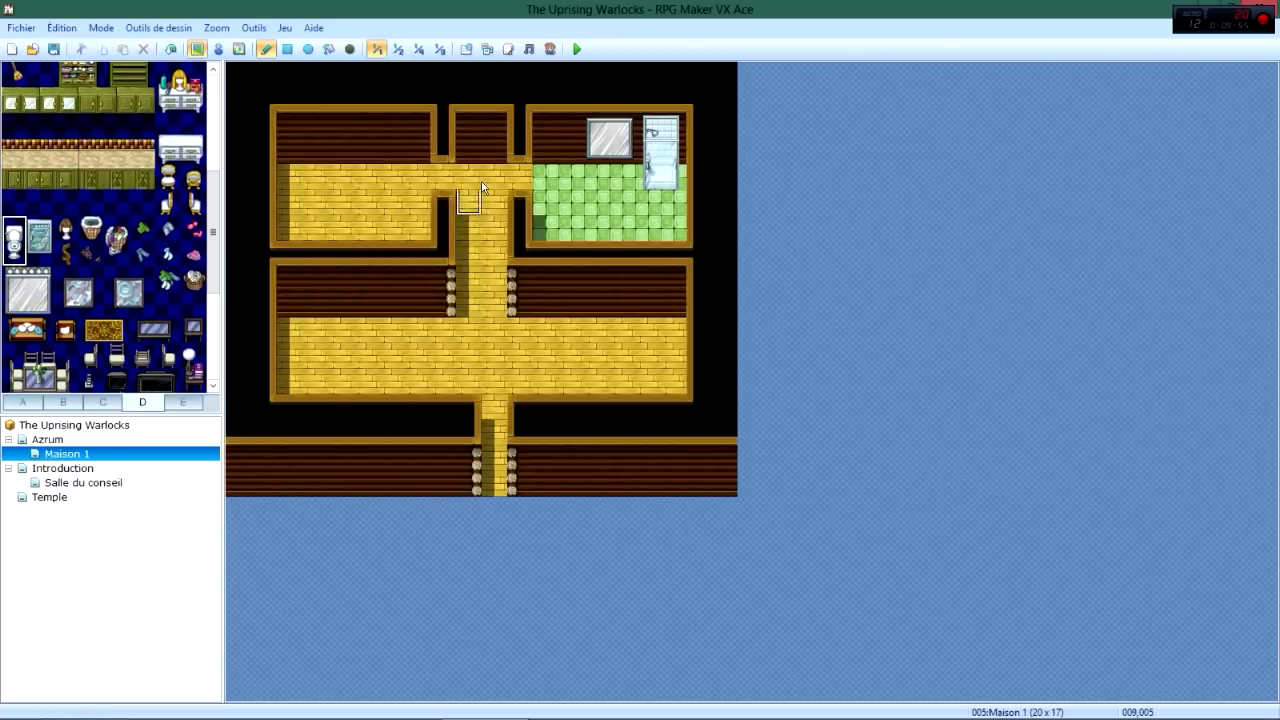
left_click(571, 165)
scroll(174, 147, "up", 8)
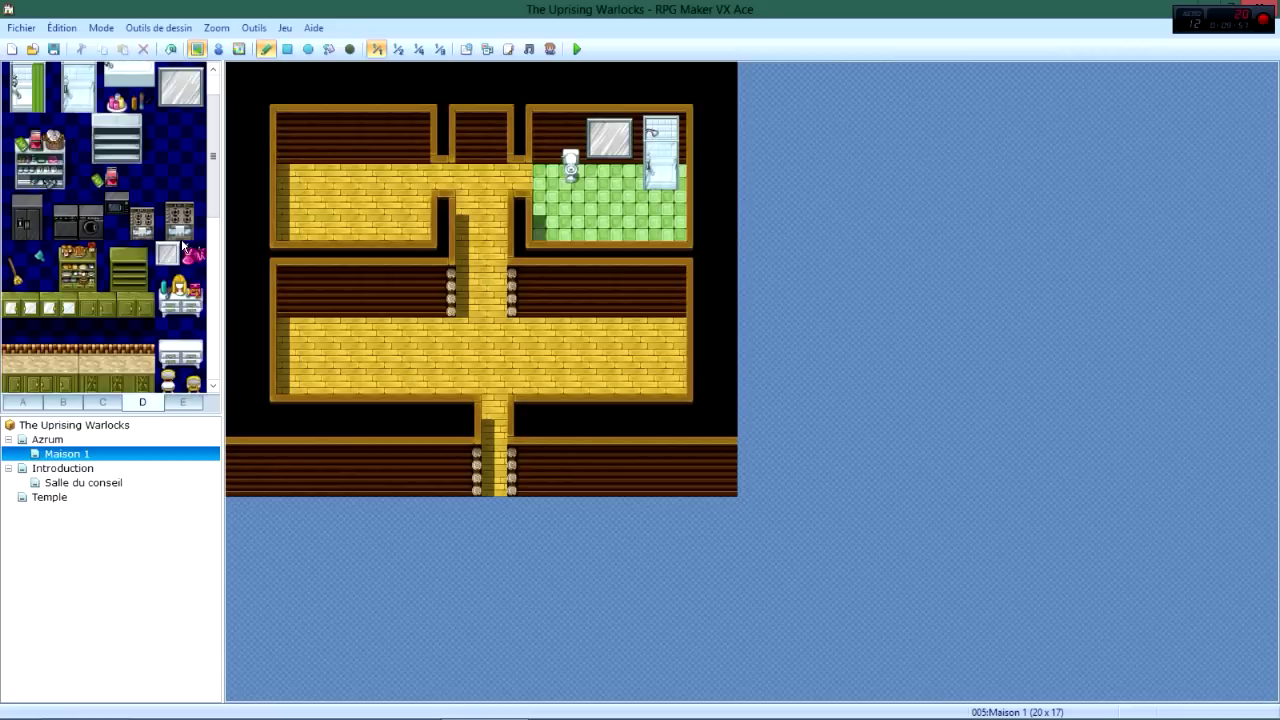
left_click(141, 80)
left_click(545, 152)
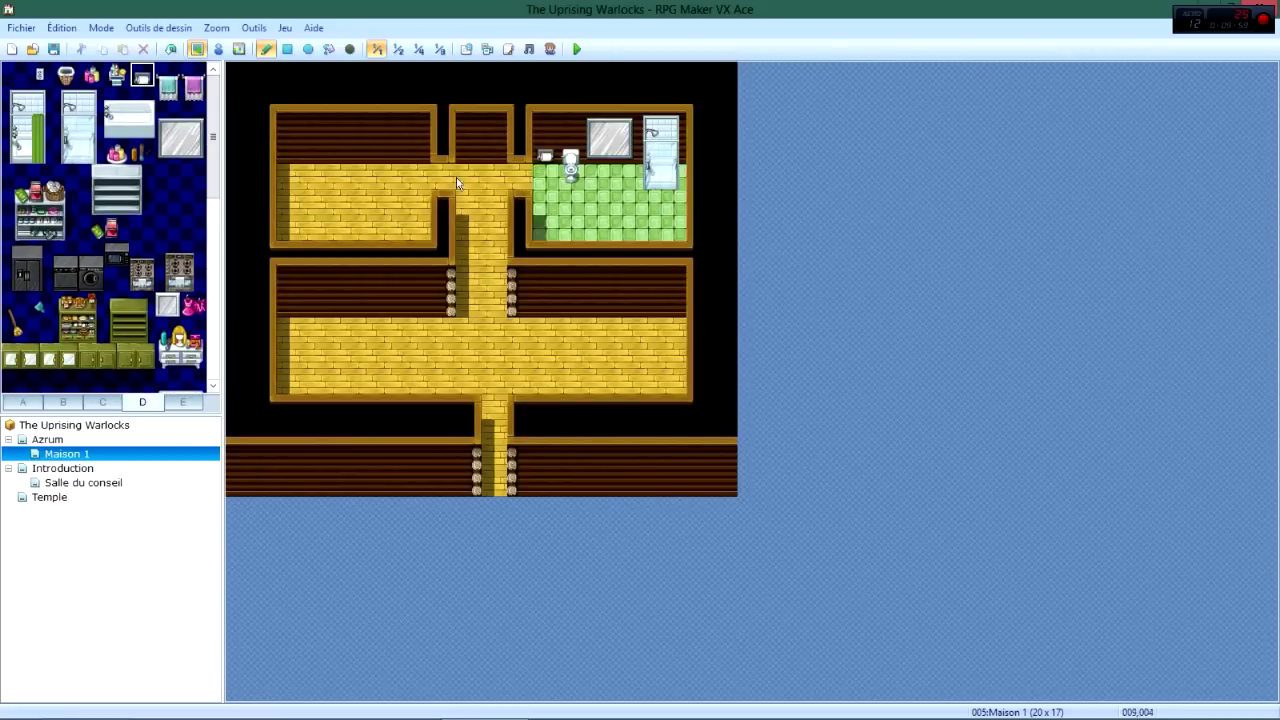
Place the small round basin tile from sheet D on the bathroom floor below the mirror, next to the shower.
left_click(148, 202)
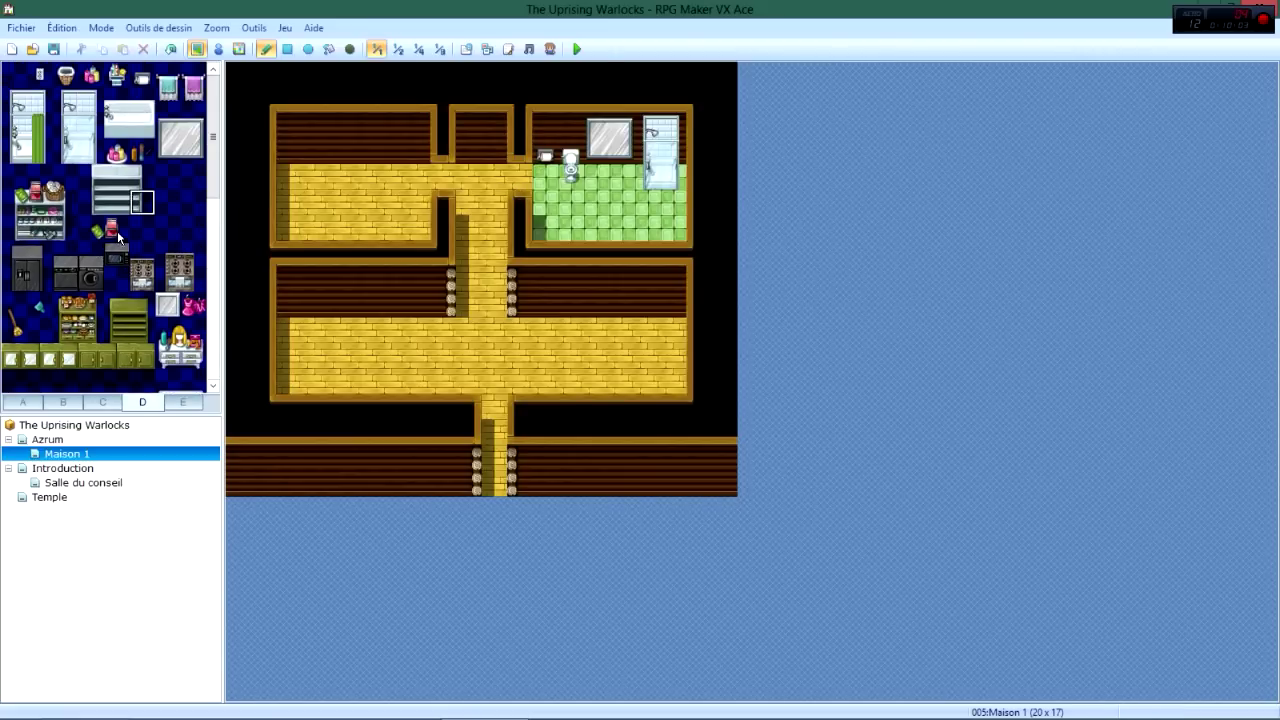
left_click(68, 79)
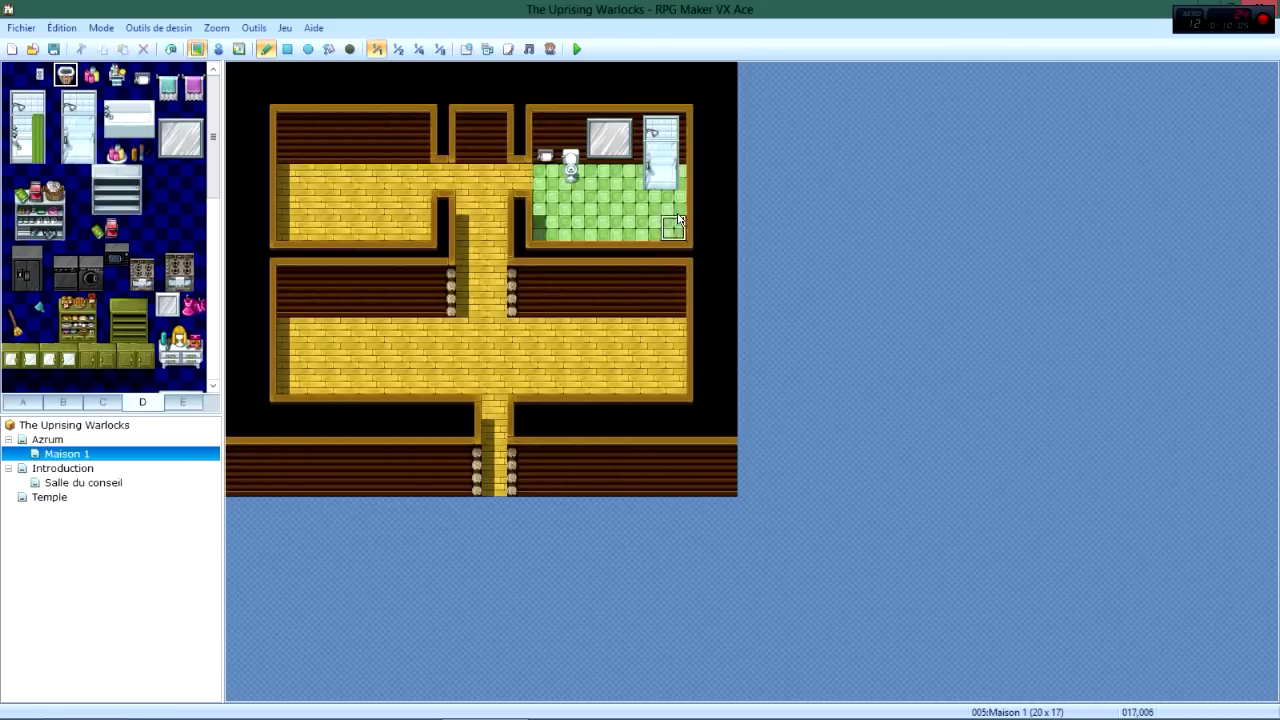
left_click(622, 177)
Lay a four-tile beige ledge from sheet E along the bathroom's front wall, leaving the two corner tiles free.
left_click(146, 201)
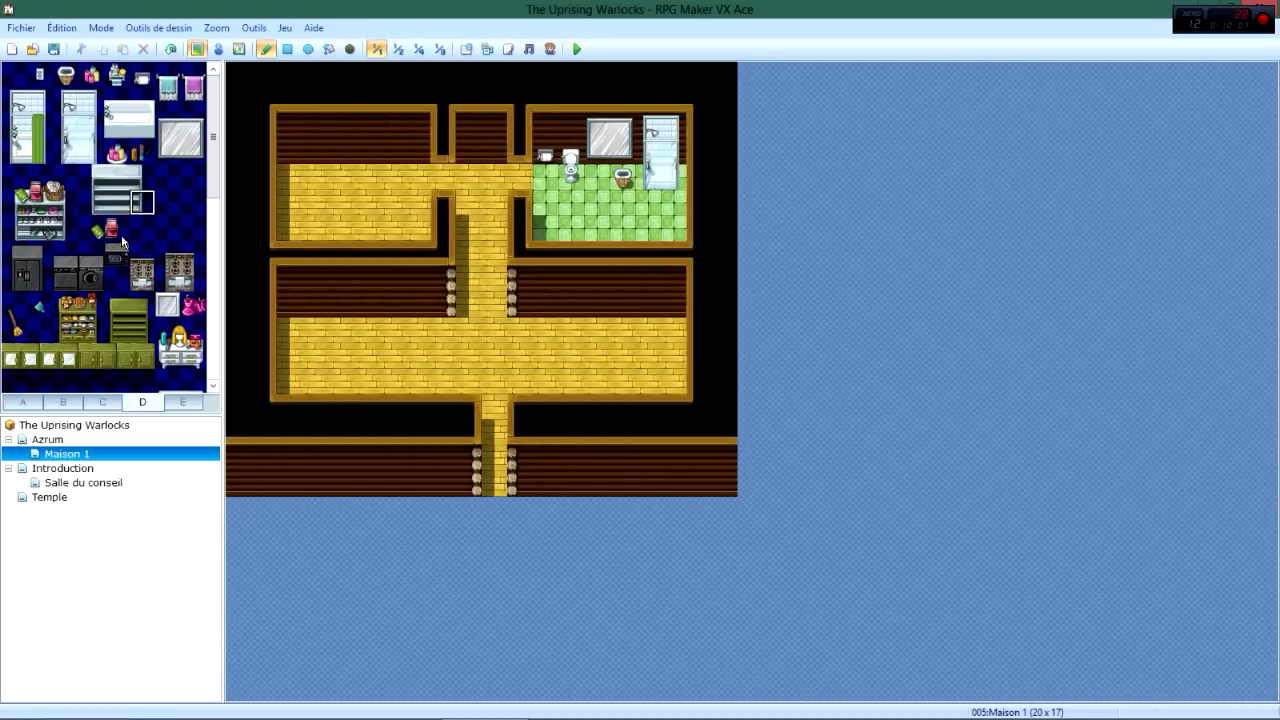
scroll(120, 233, "down", 6)
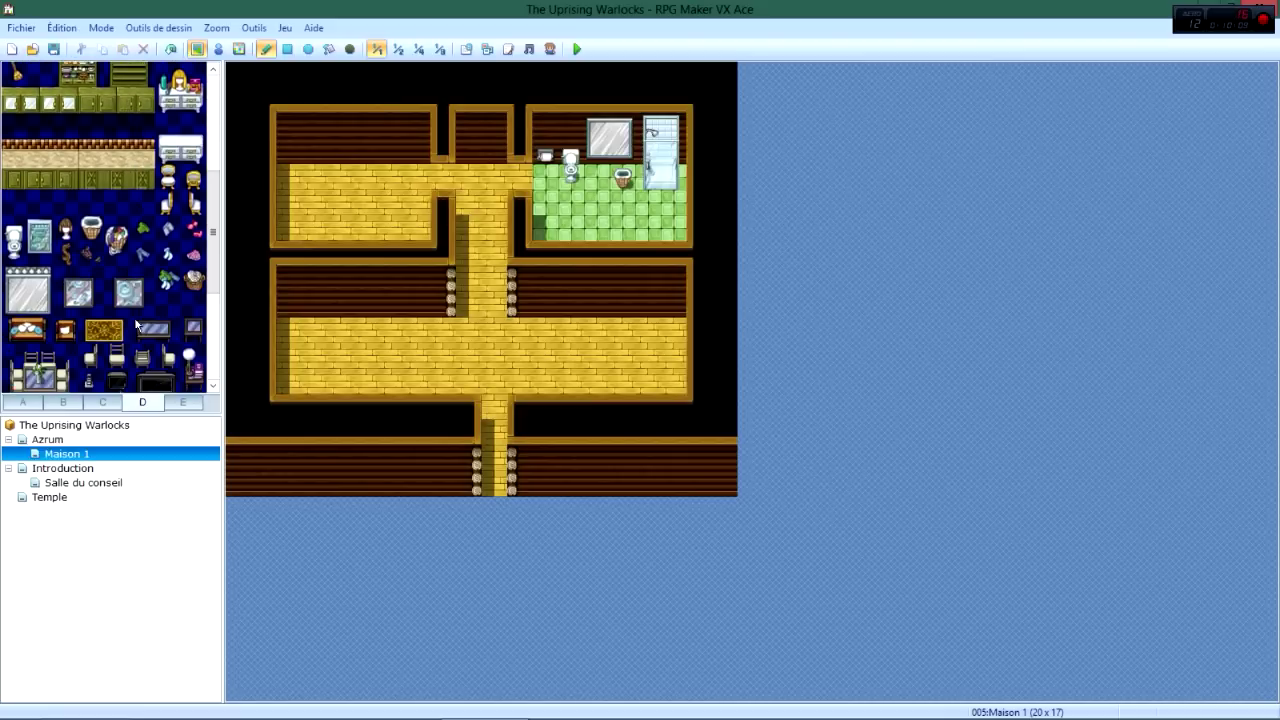
scroll(140, 346, "down", 2)
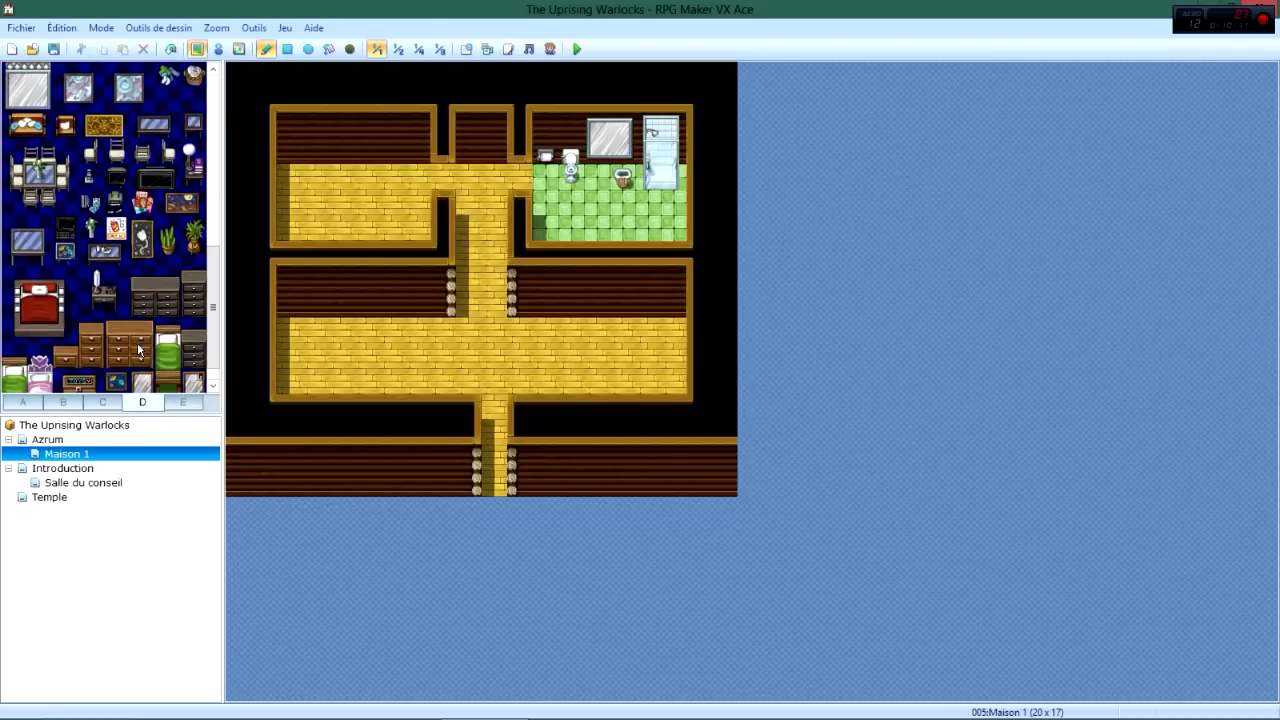
scroll(139, 350, "up", 8)
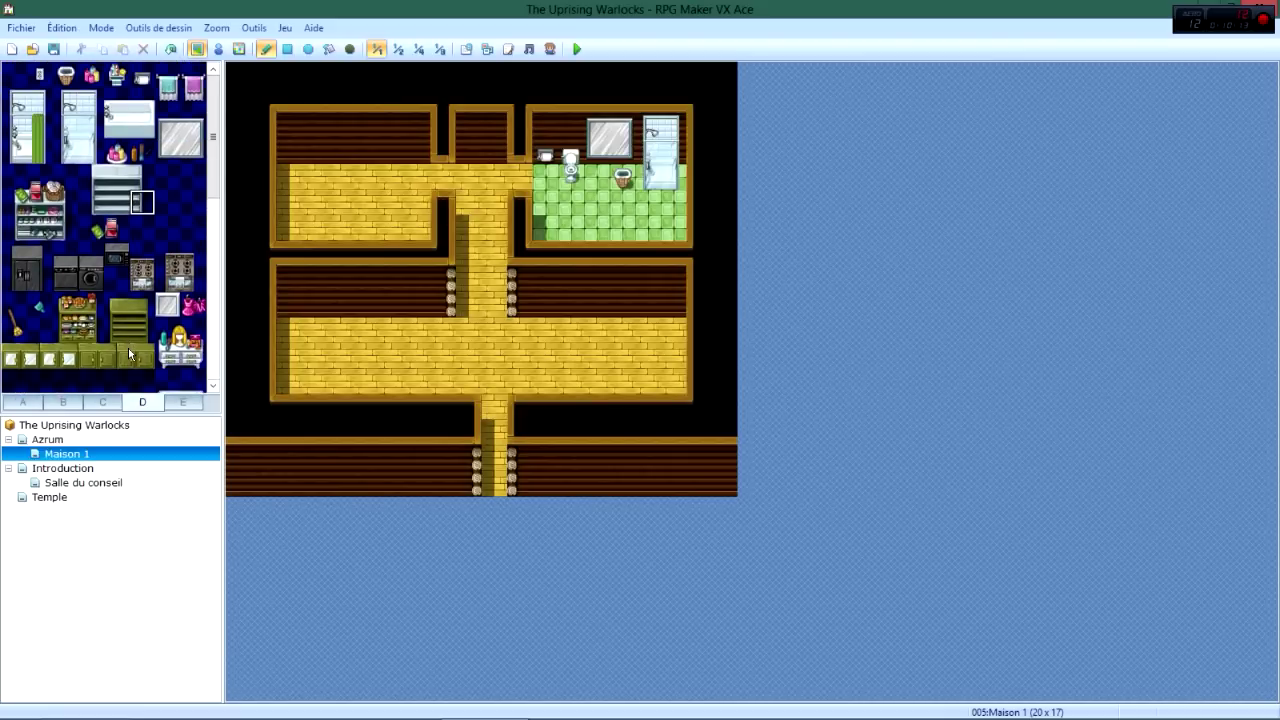
left_click(185, 402)
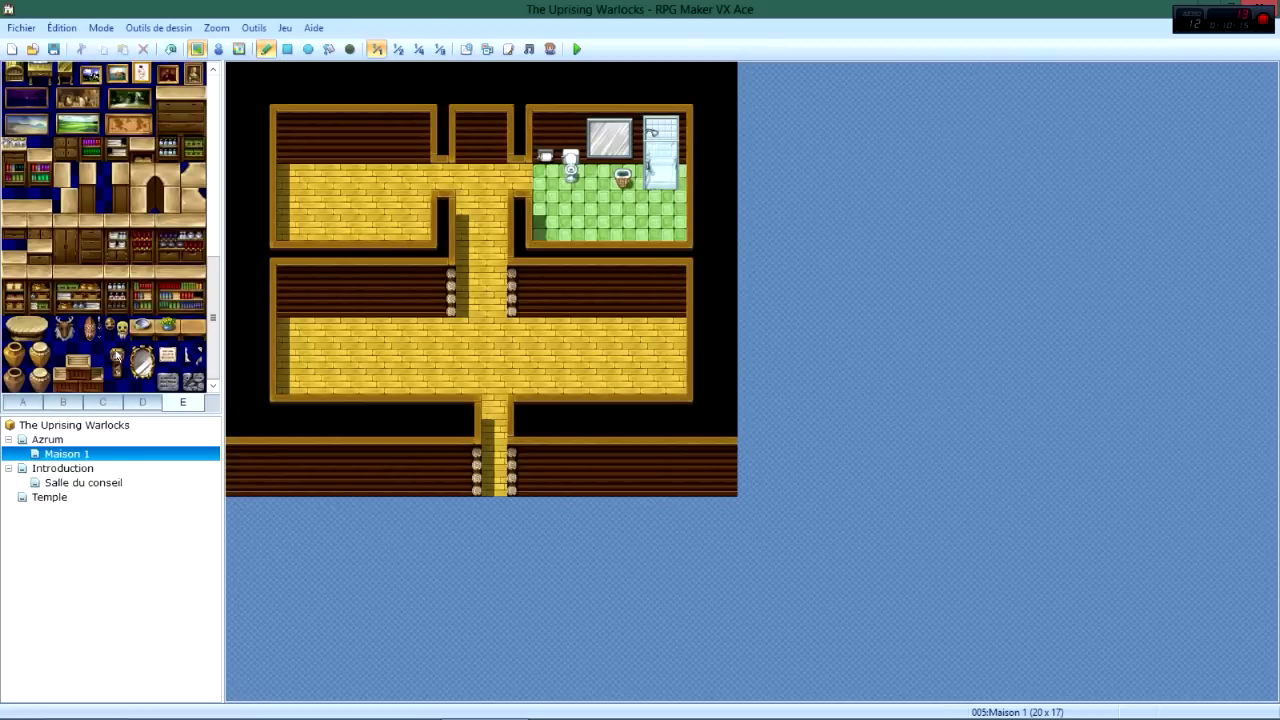
left_click_drag(40, 203, 12, 203)
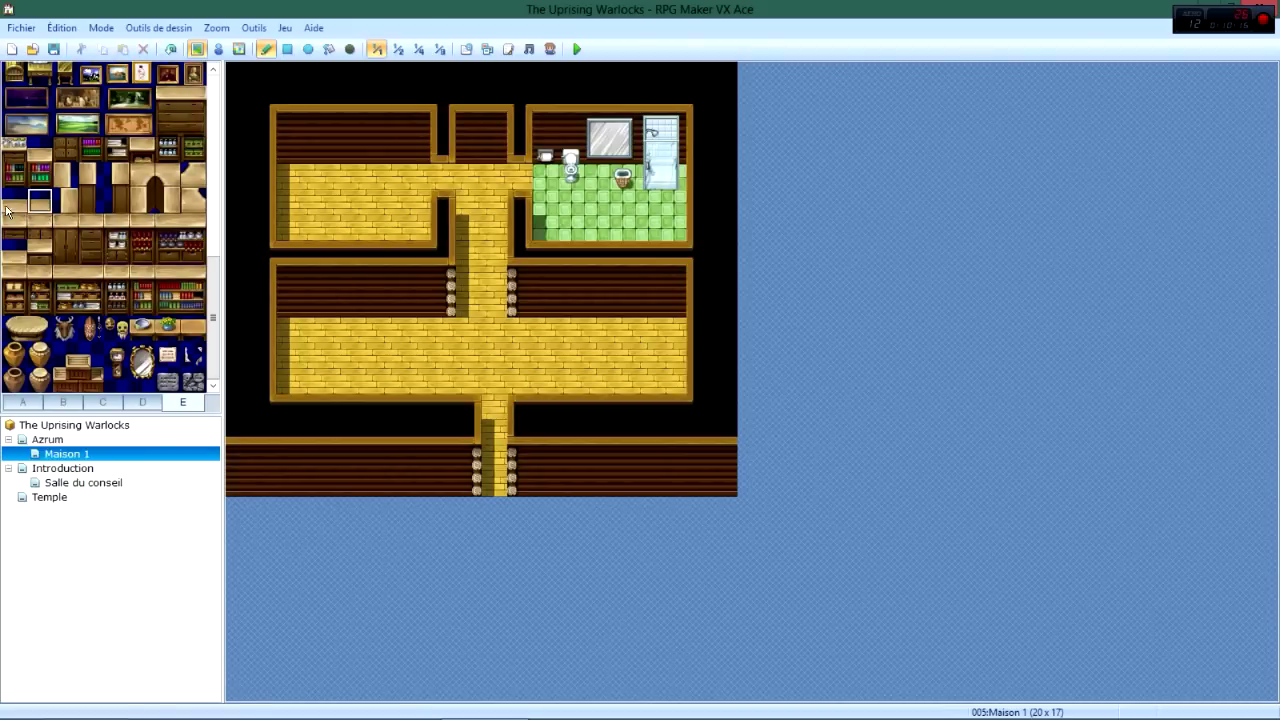
left_click(590, 228)
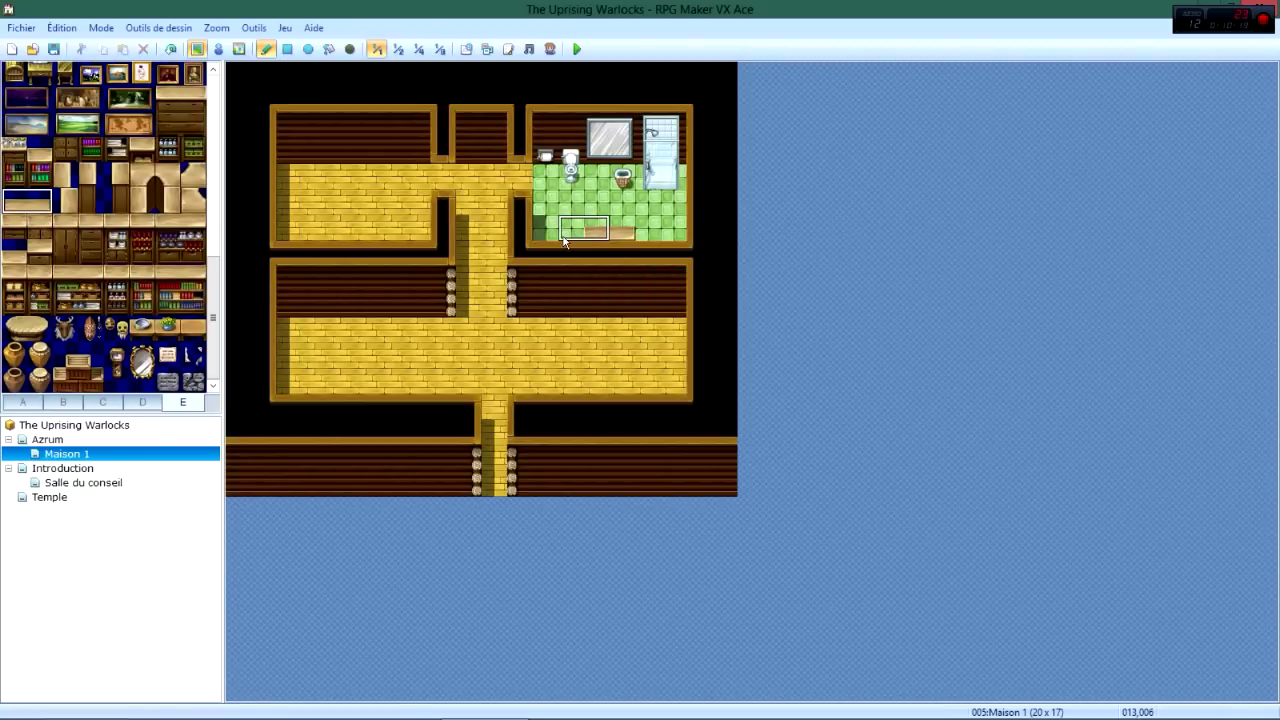
left_click_drag(578, 242, 632, 240)
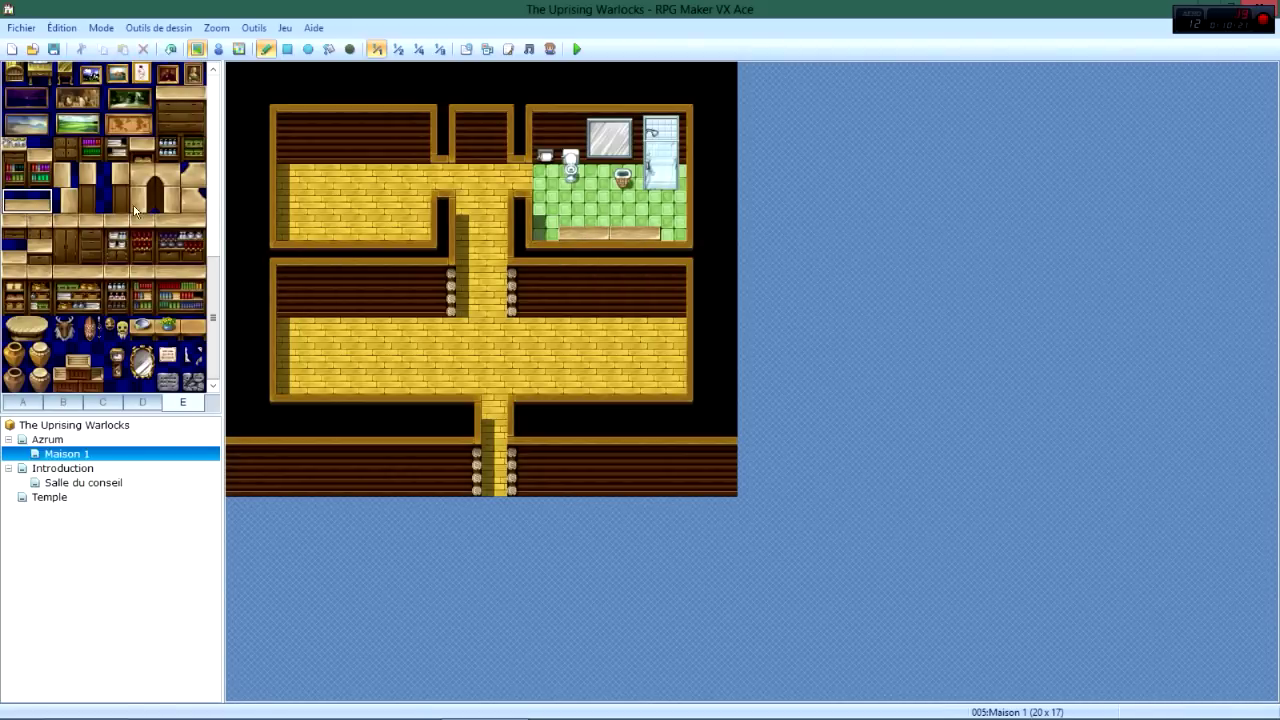
Close both ends of the bathroom's beige ledge with the matching corner pieces from sheet E.
left_click(194, 202)
left_click(545, 230)
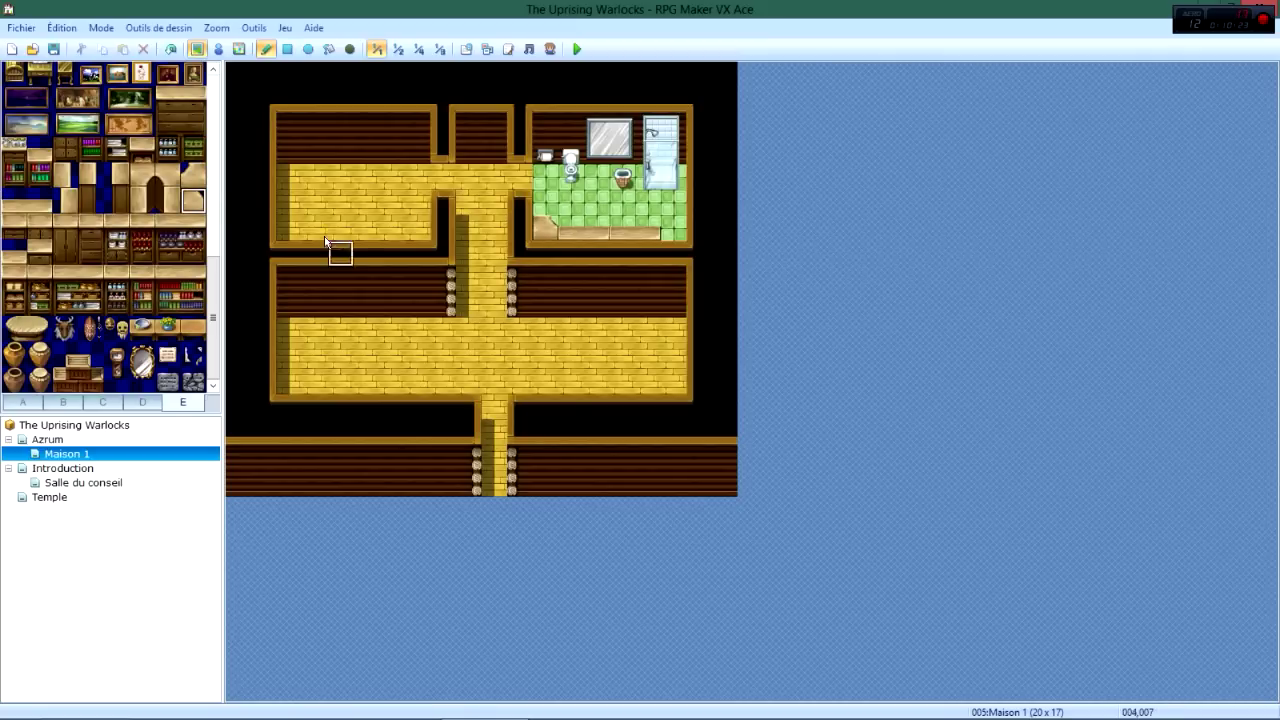
left_click(194, 177)
left_click(675, 230)
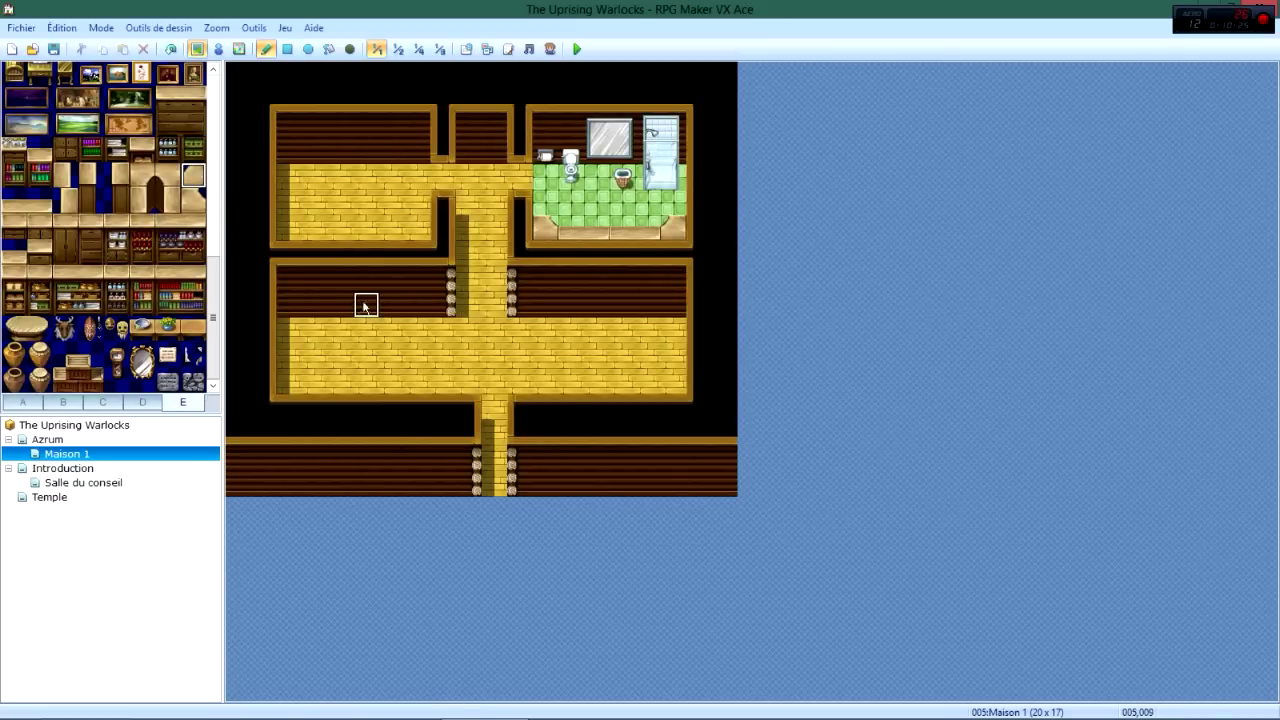
Review sheet A's tiles, then set the A1 (Animés) sheet of Tileset principal to celiannatilea2 and close the database.
left_click(24, 402)
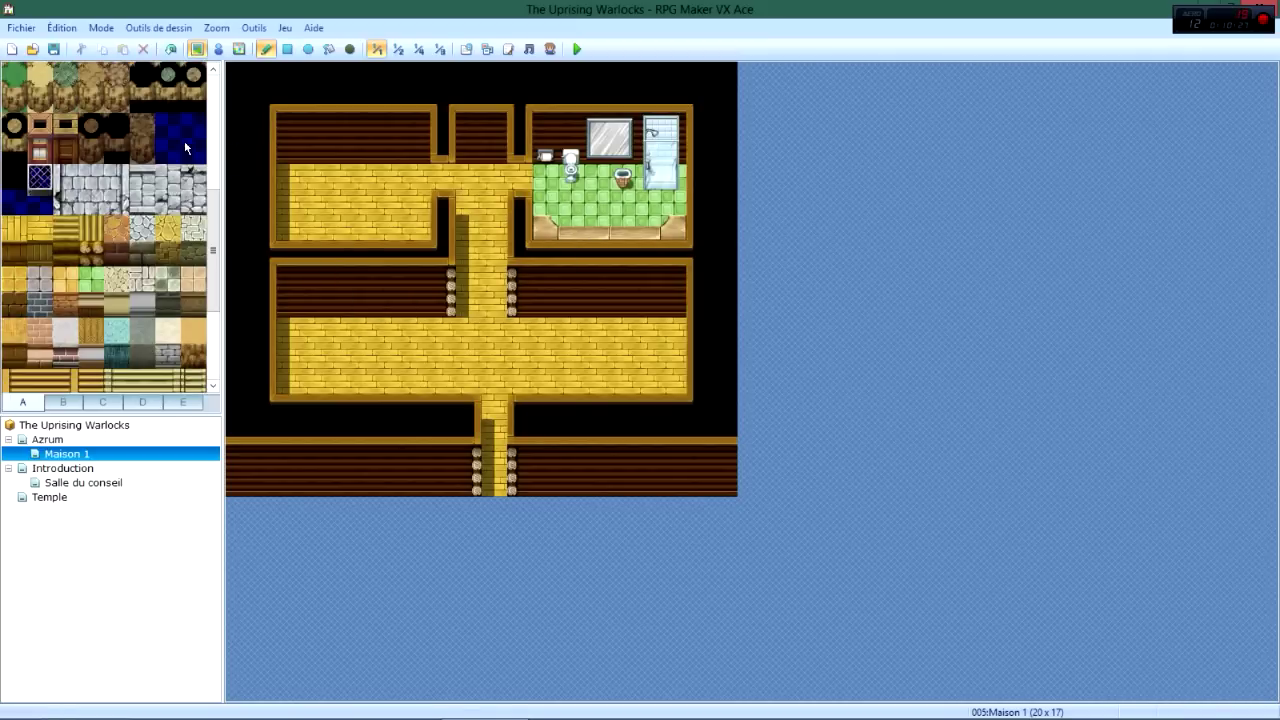
scroll(184, 141, "up", 3)
scroll(196, 177, "down", 4)
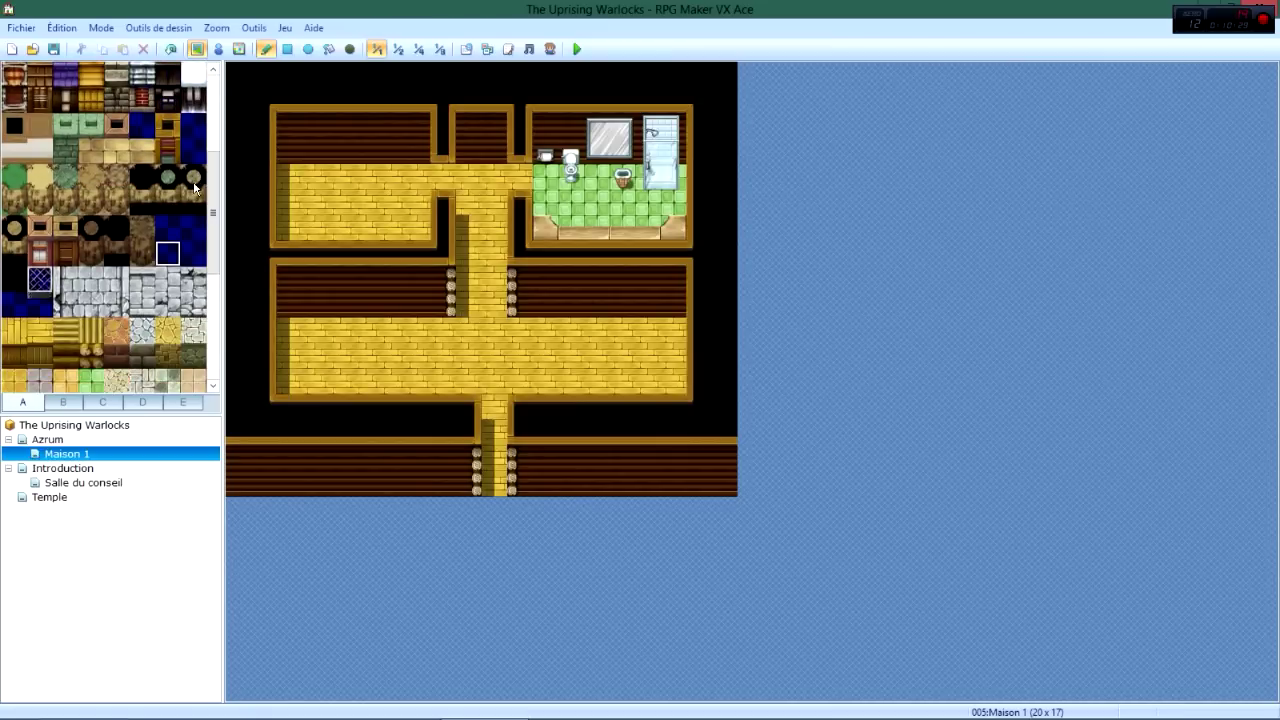
scroll(193, 186, "up", 4)
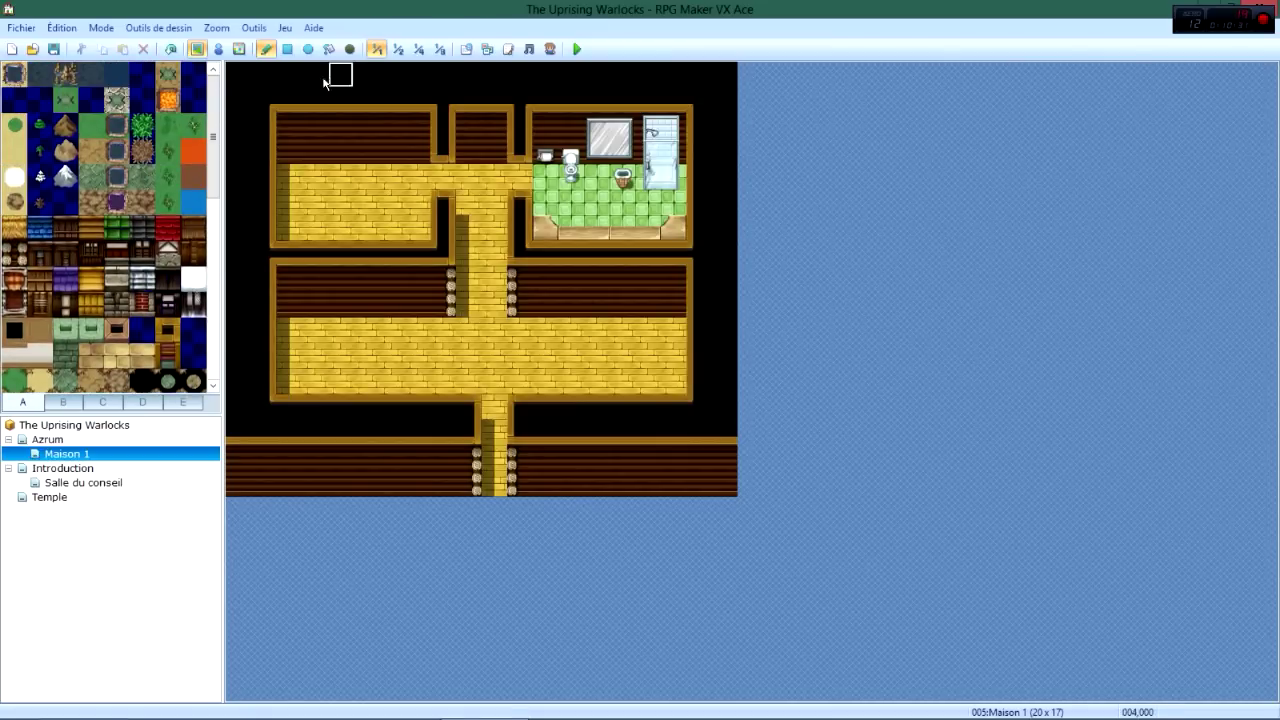
left_click(466, 49)
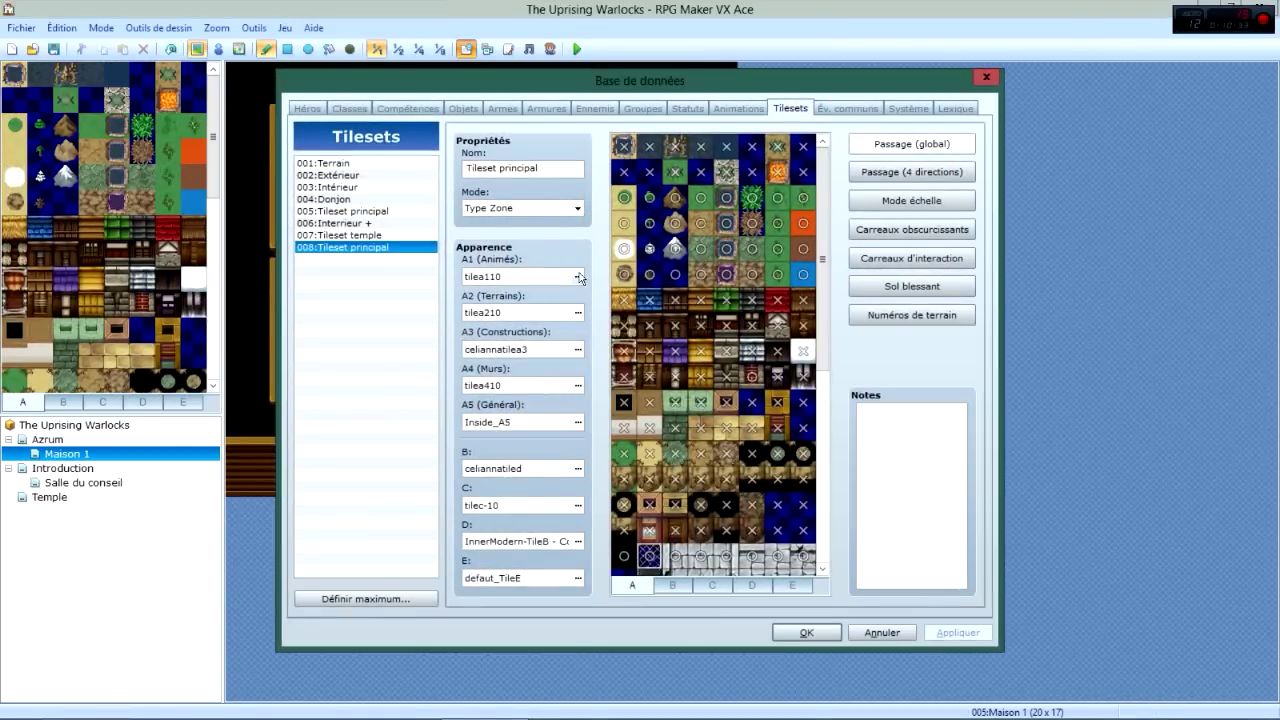
left_click(578, 277)
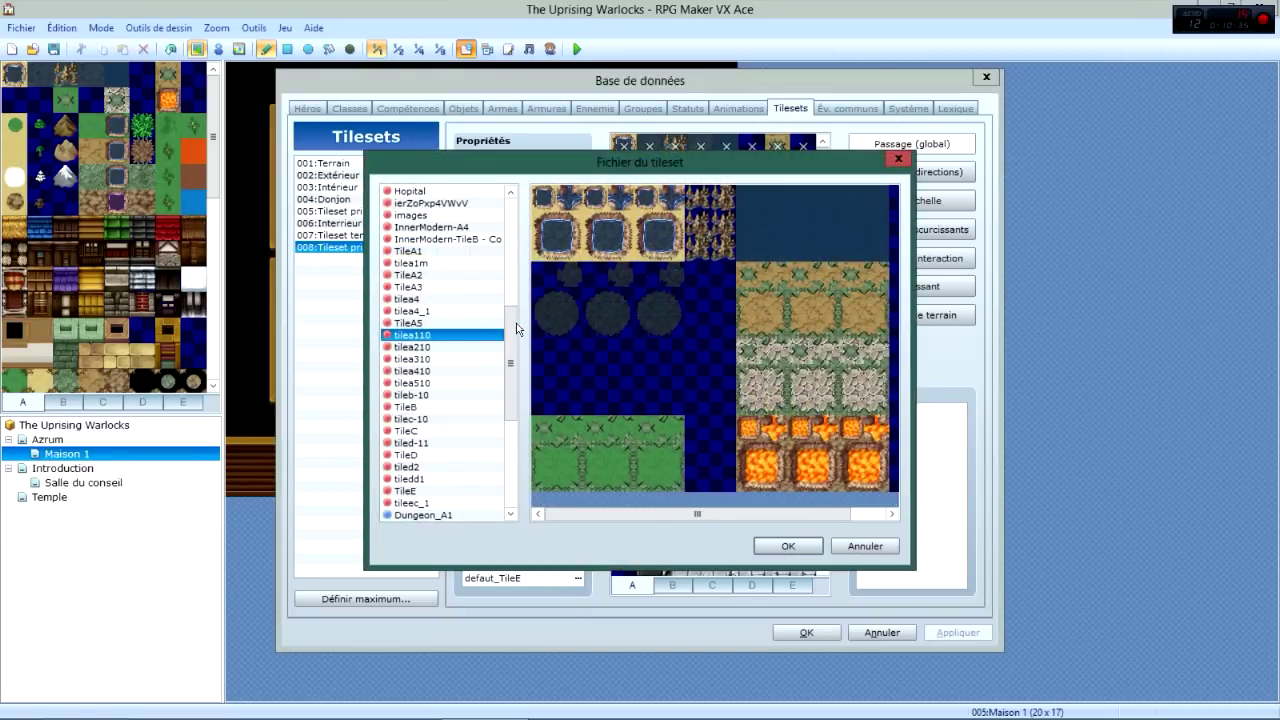
scroll(514, 273, "up", 4)
left_click(450, 312)
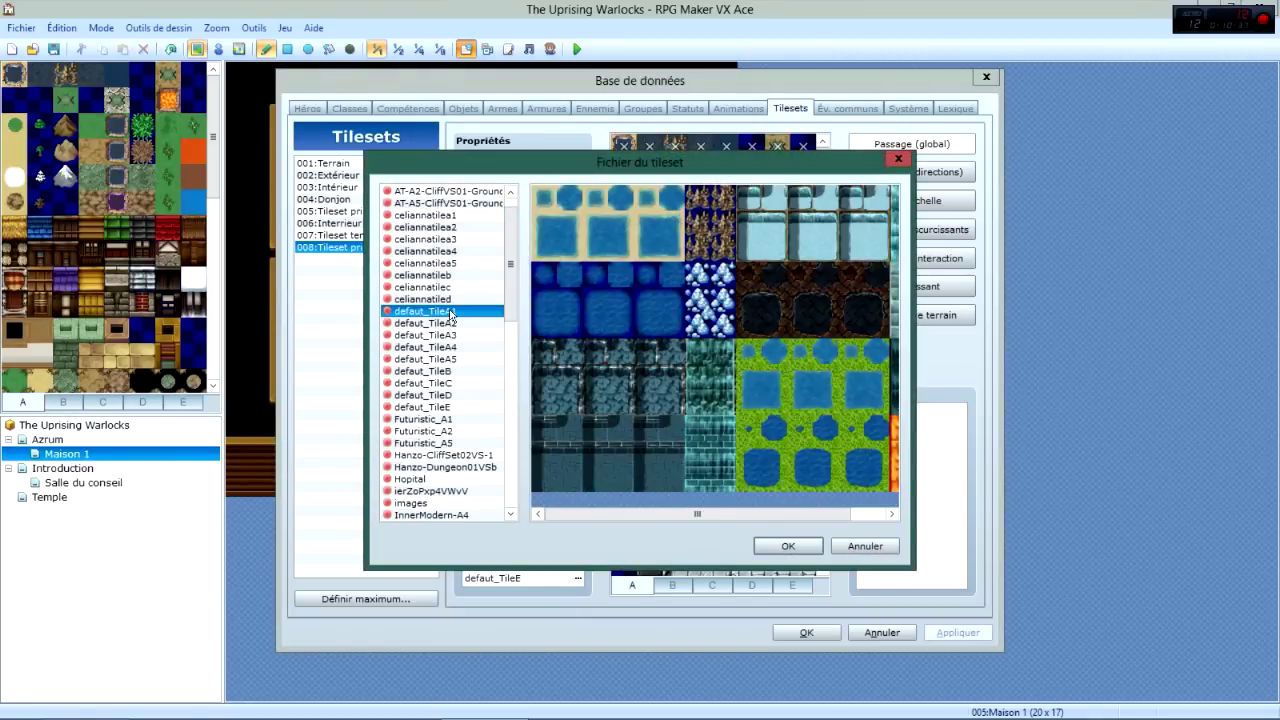
left_click(455, 216)
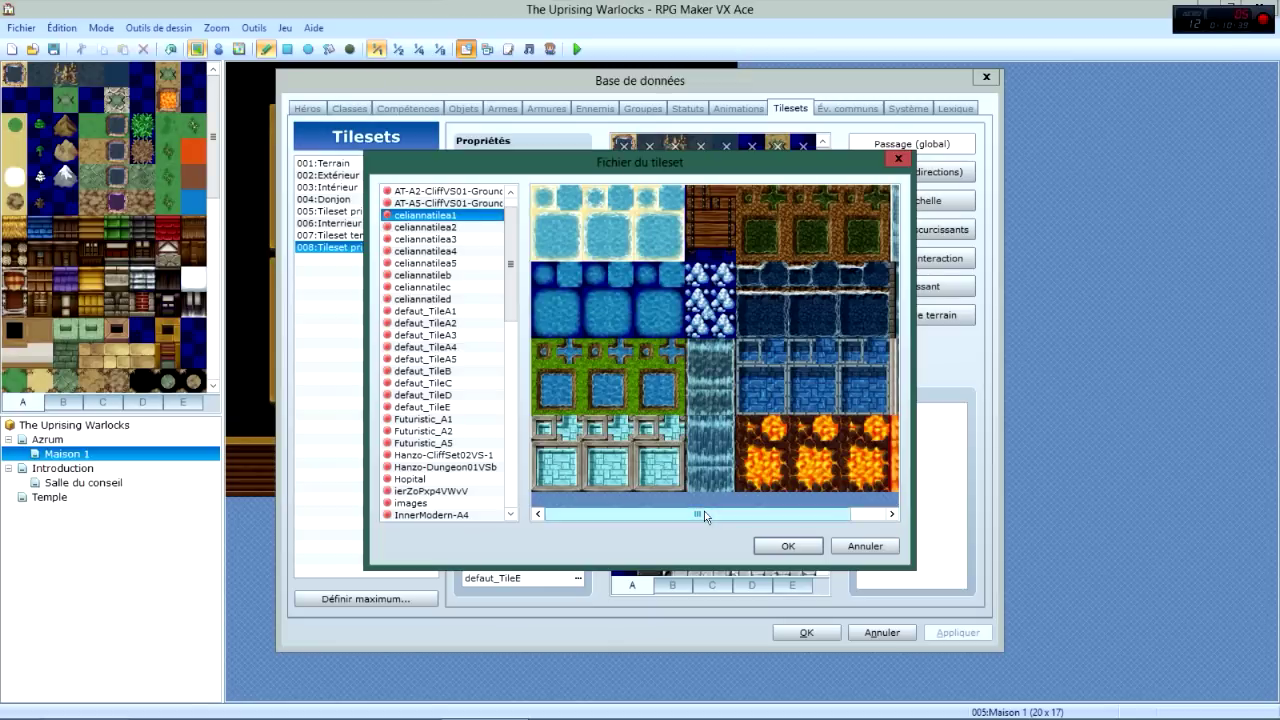
left_click_drag(774, 514, 808, 523)
left_click(445, 228)
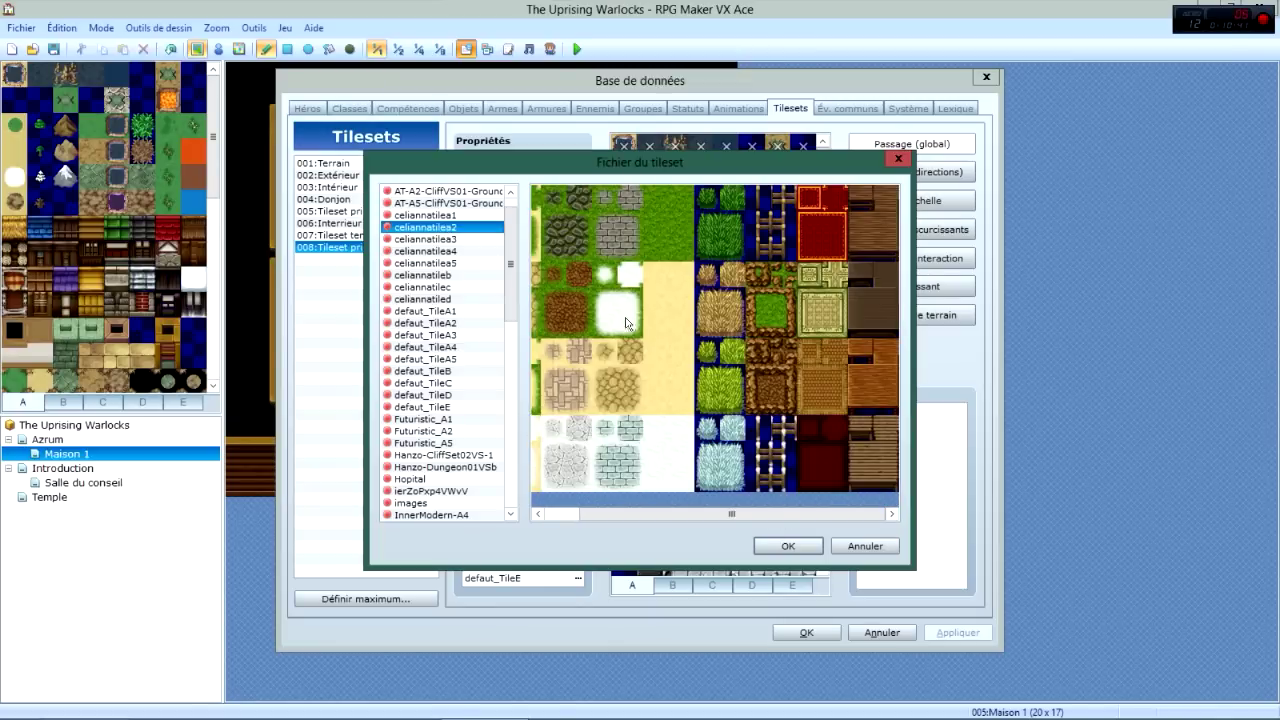
left_click(790, 546)
left_click(806, 632)
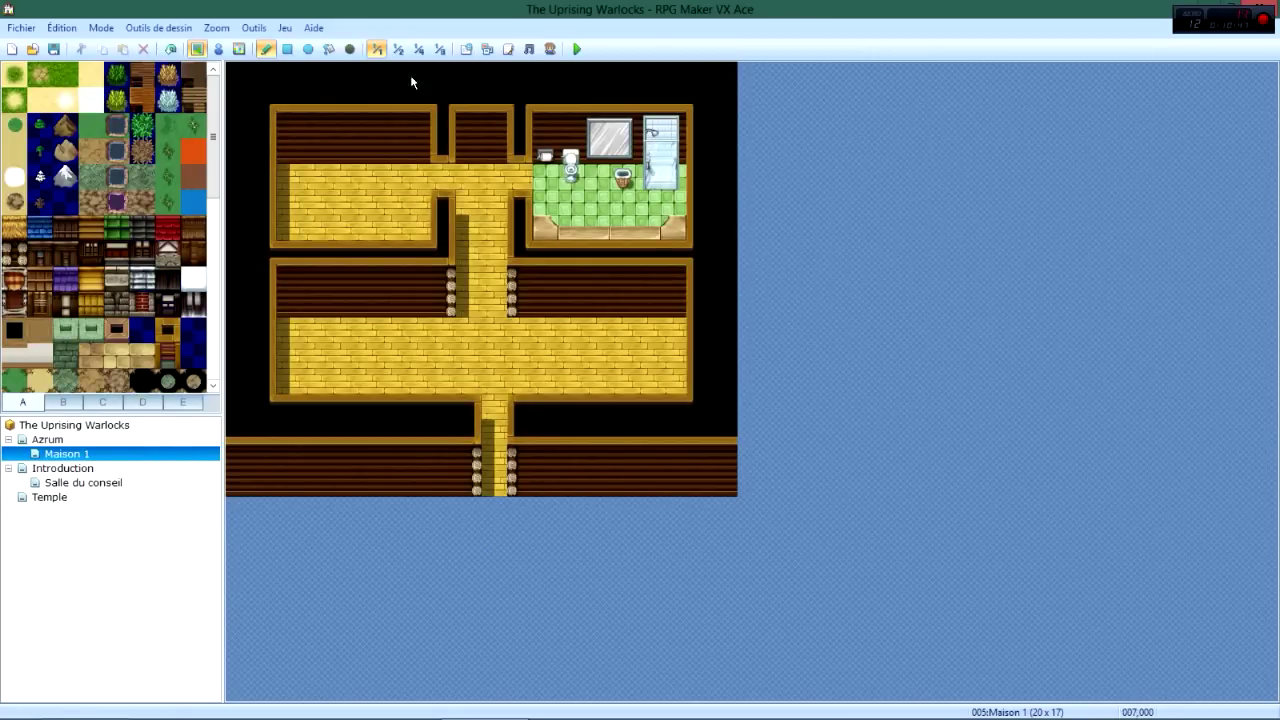
In the database, set the A2 (Terrains) sheet of Tileset principal to celiannatilea2.
left_click(466, 48)
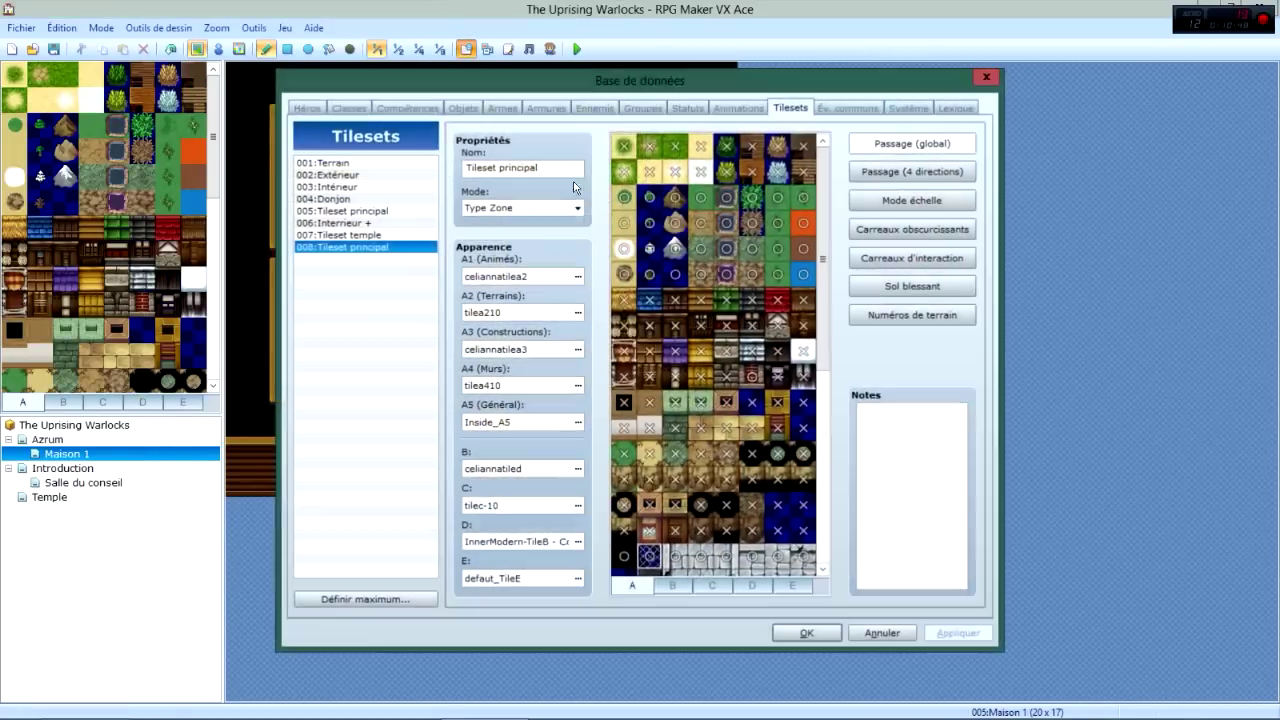
left_click(577, 312)
left_click(415, 262)
scroll(415, 262, "up", 5)
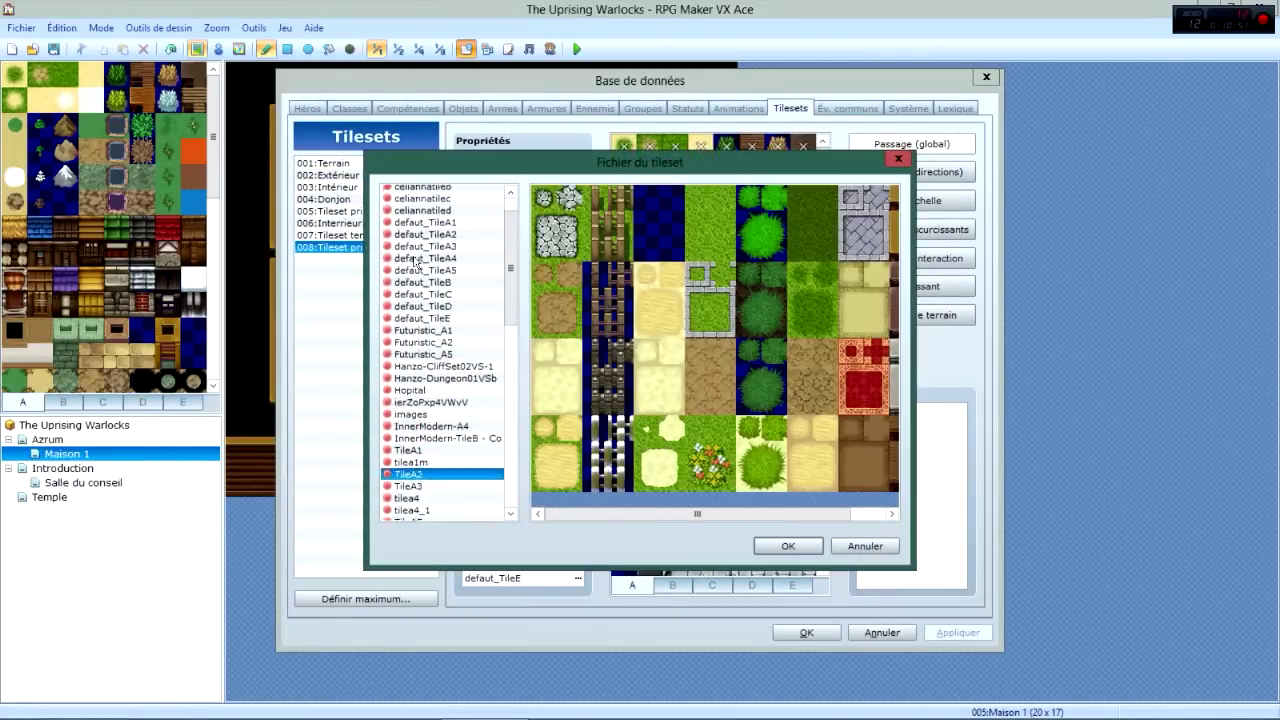
scroll(415, 262, "up", 3)
left_click(465, 220)
double_click(466, 218)
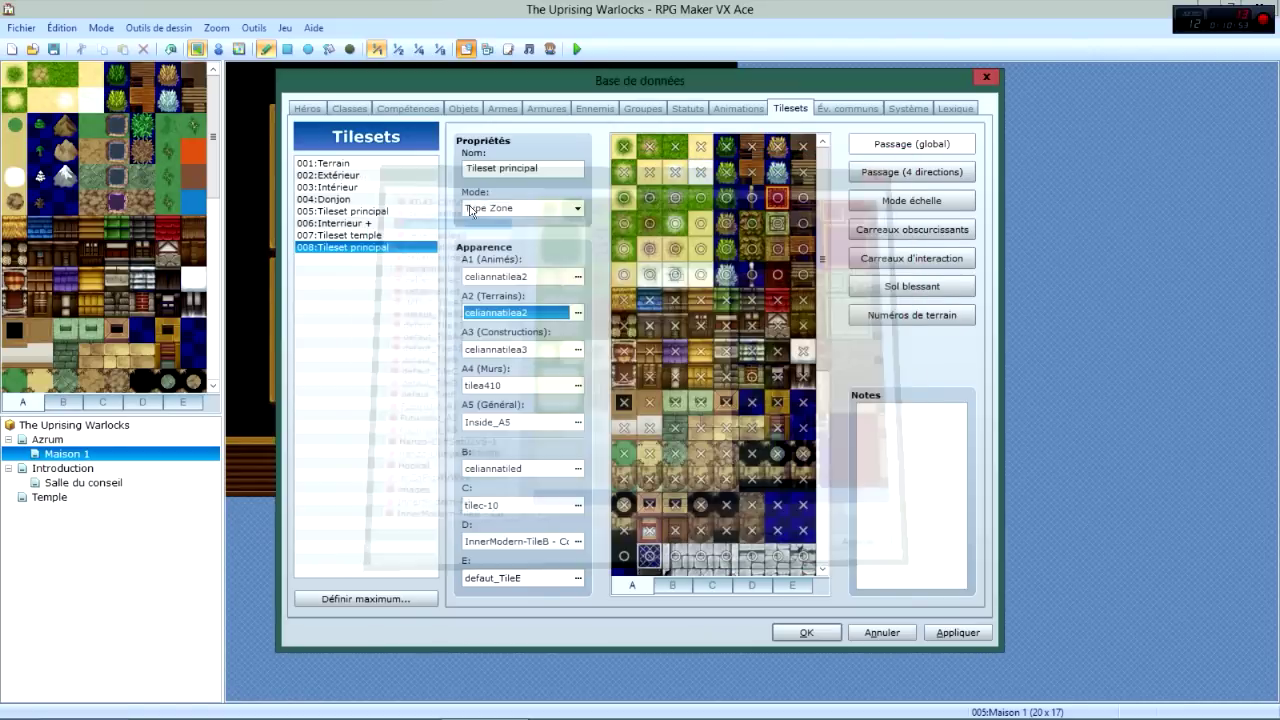
Set the A1 (Animés) sheet of Tileset principal to celiannatilea1, apply the change and close the database.
left_click(578, 277)
left_click(441, 240)
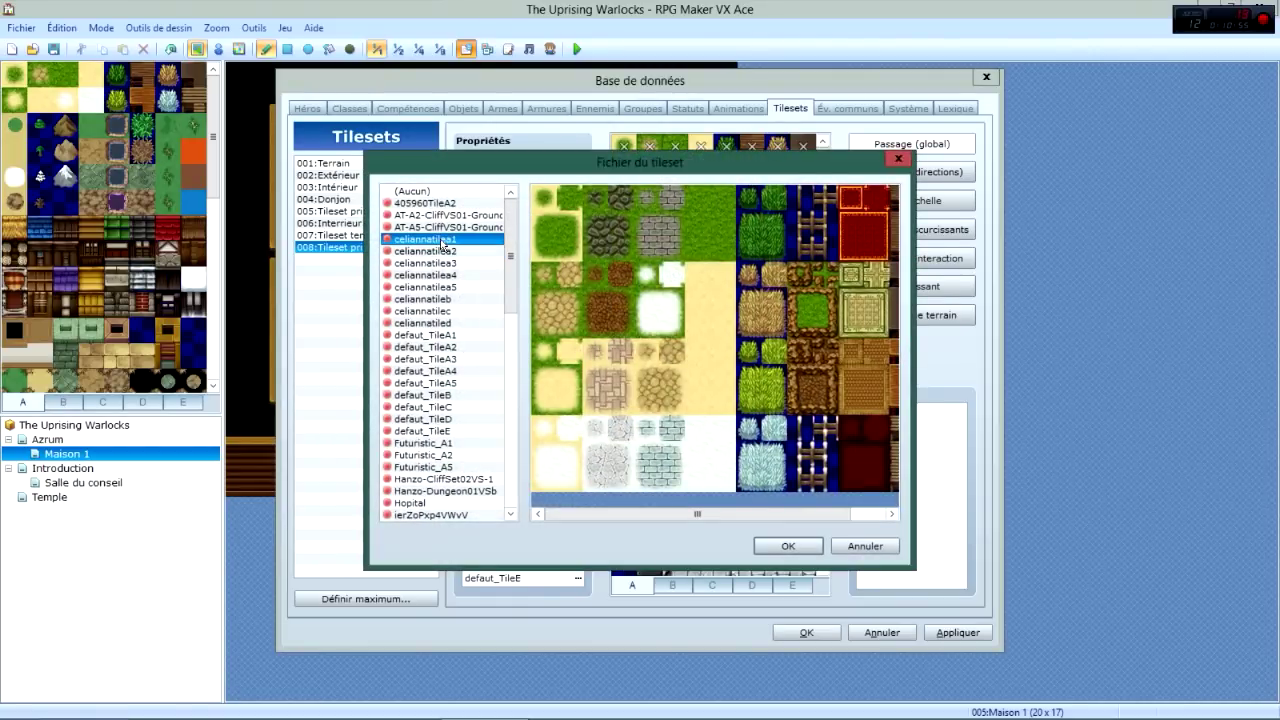
left_click(788, 546)
left_click(955, 633)
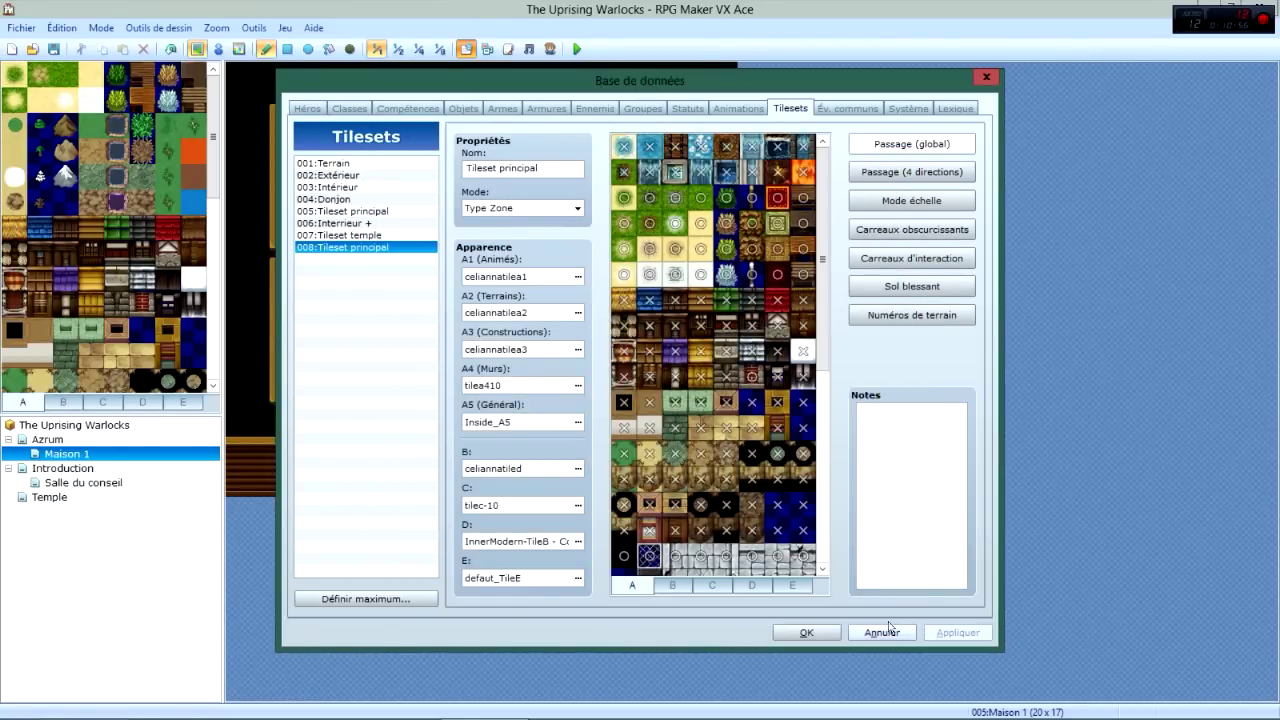
left_click(806, 632)
Lay a two-tile brown woven mat from sheet A on the bathroom floor directly in front of the shower.
left_click(167, 177)
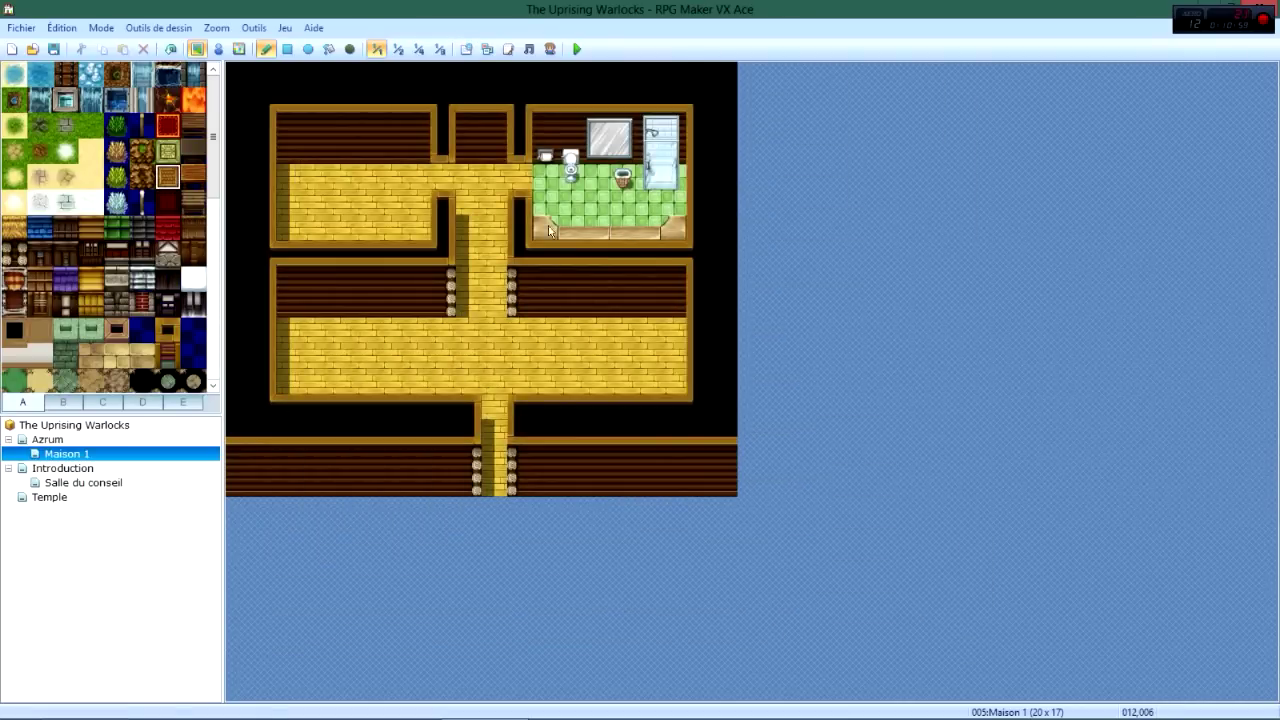
left_click(672, 202)
left_click(648, 202)
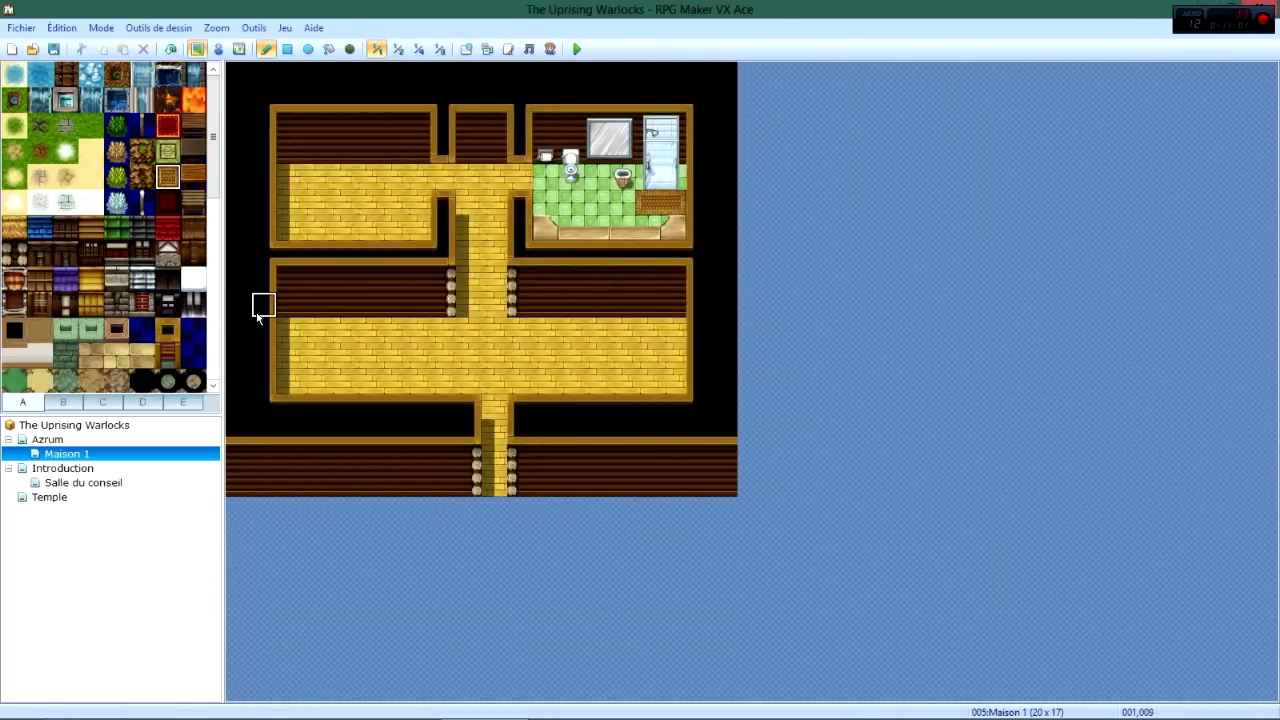
Place the two-tile white drawer unit from sheet D beneath the bathroom mirror, replacing the small round basin.
left_click(130, 404)
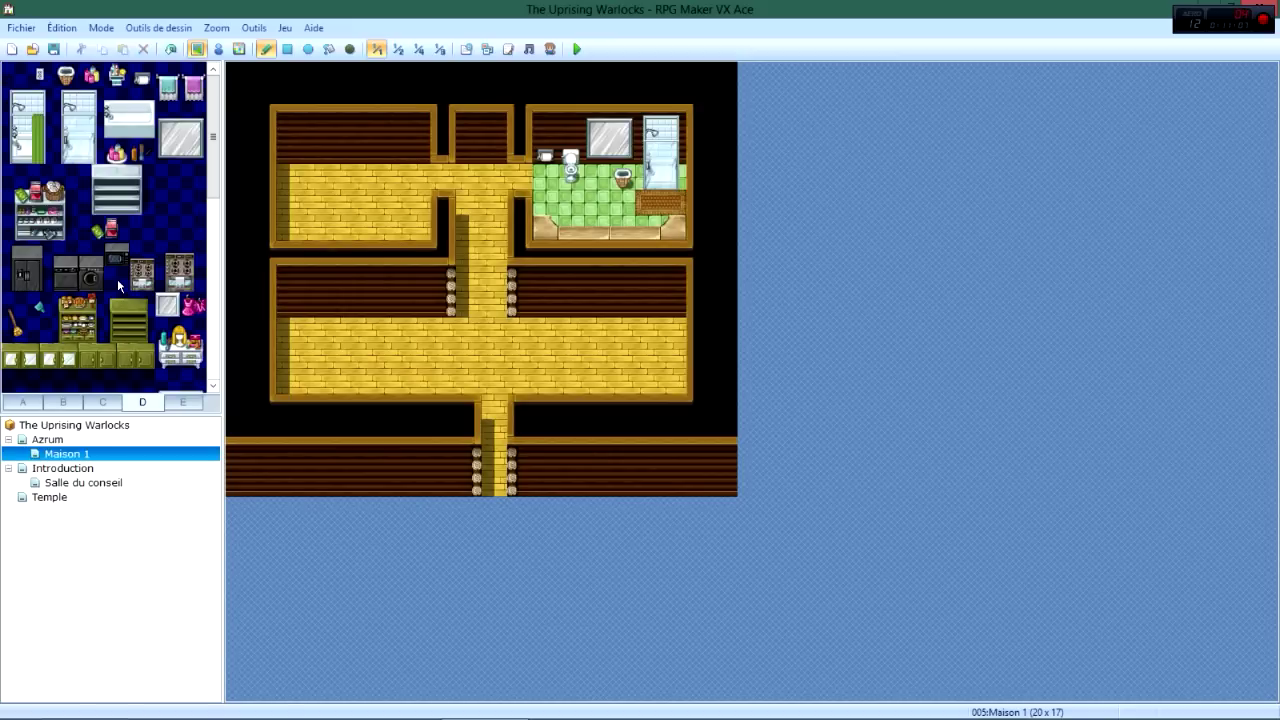
scroll(117, 278, "down", 3)
left_click(188, 305)
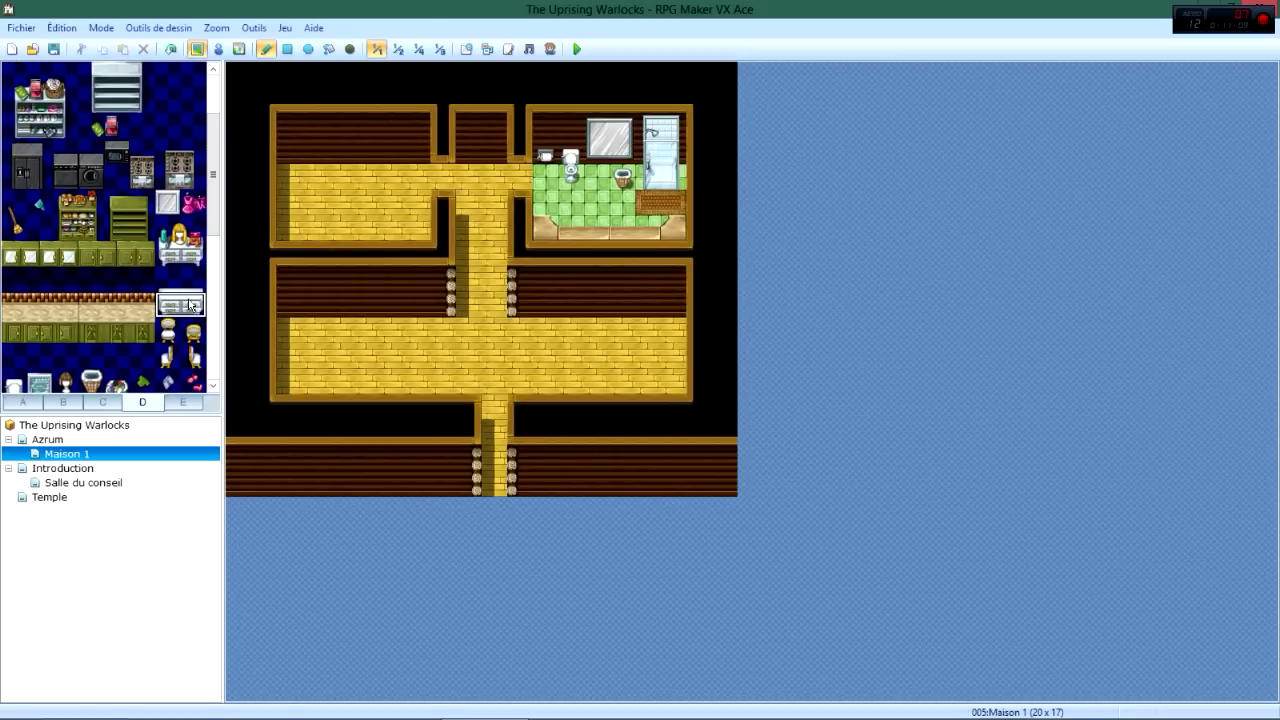
left_click_drag(192, 305, 186, 280)
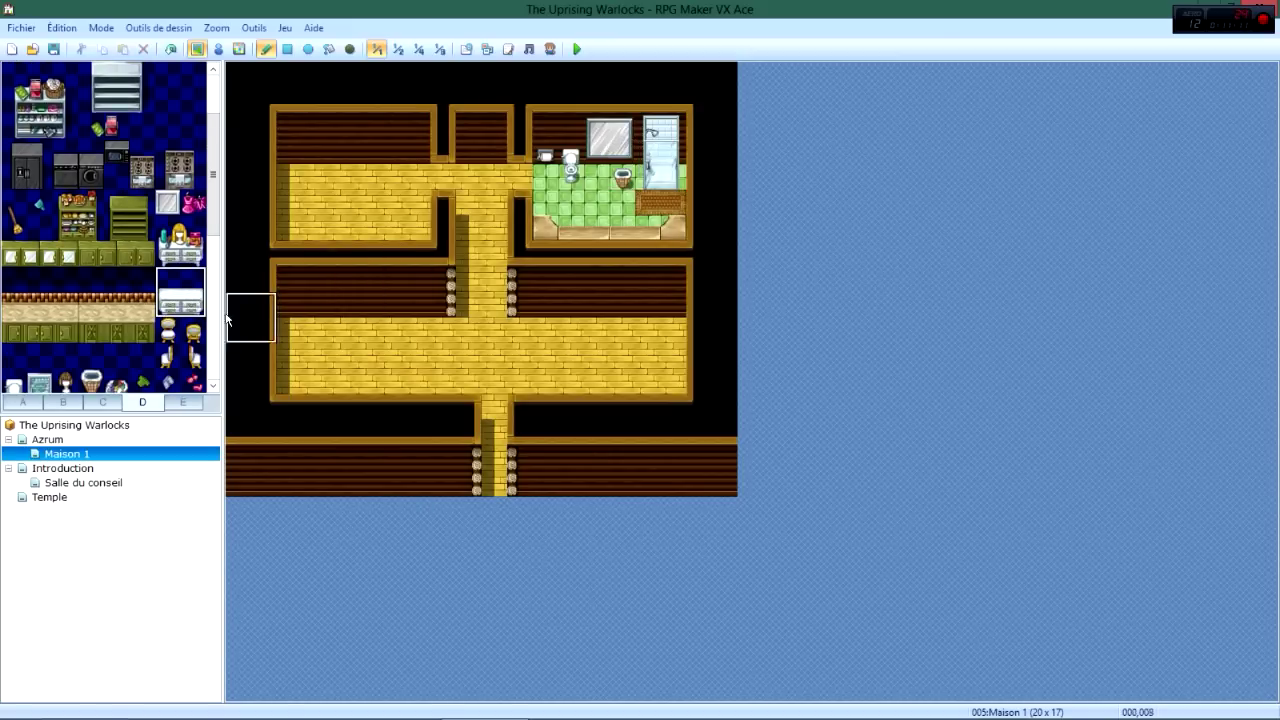
left_click(191, 304)
left_click(598, 176)
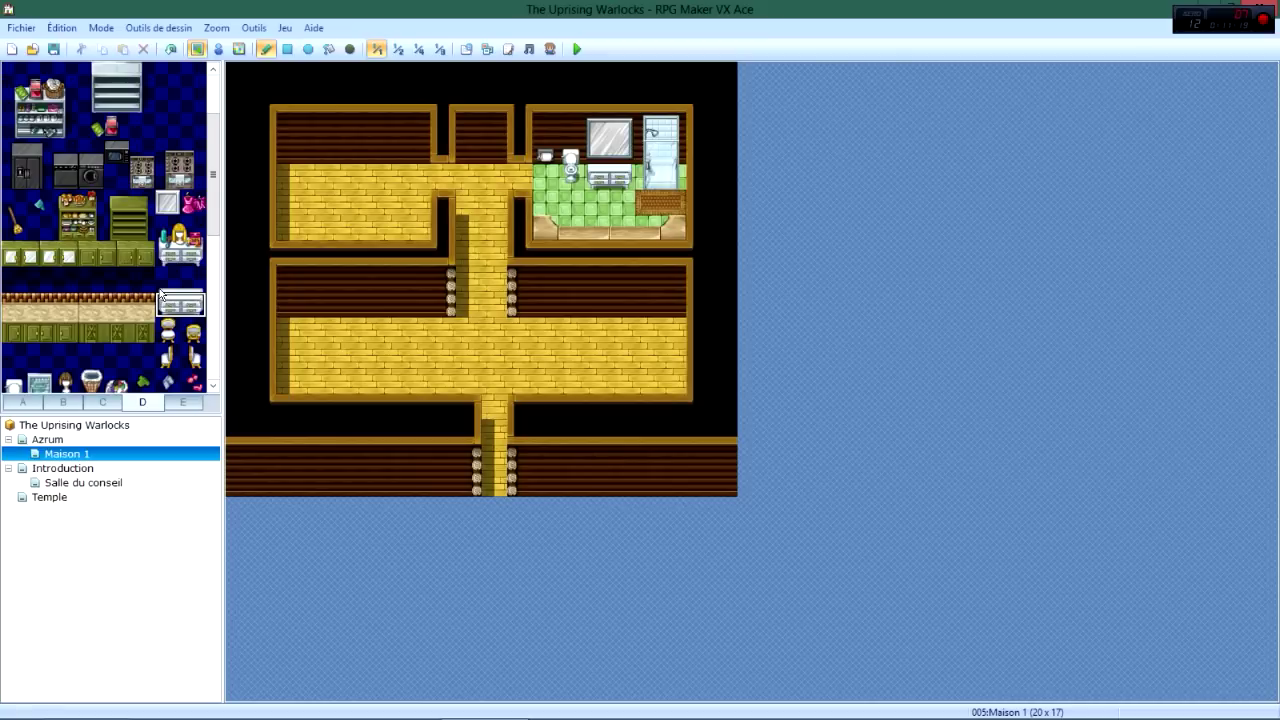
Try replacing the bathroom's large mirror with a row of two small square mirrors from sheet D.
left_click(165, 207)
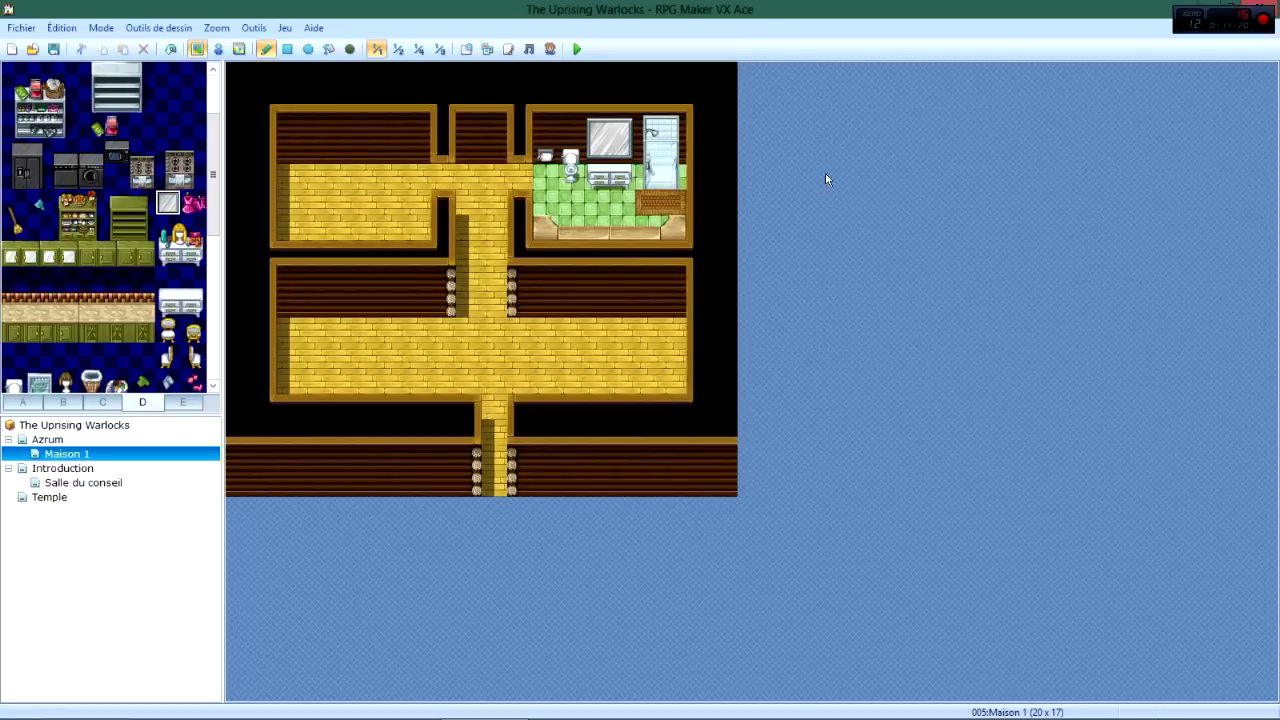
left_click(622, 127)
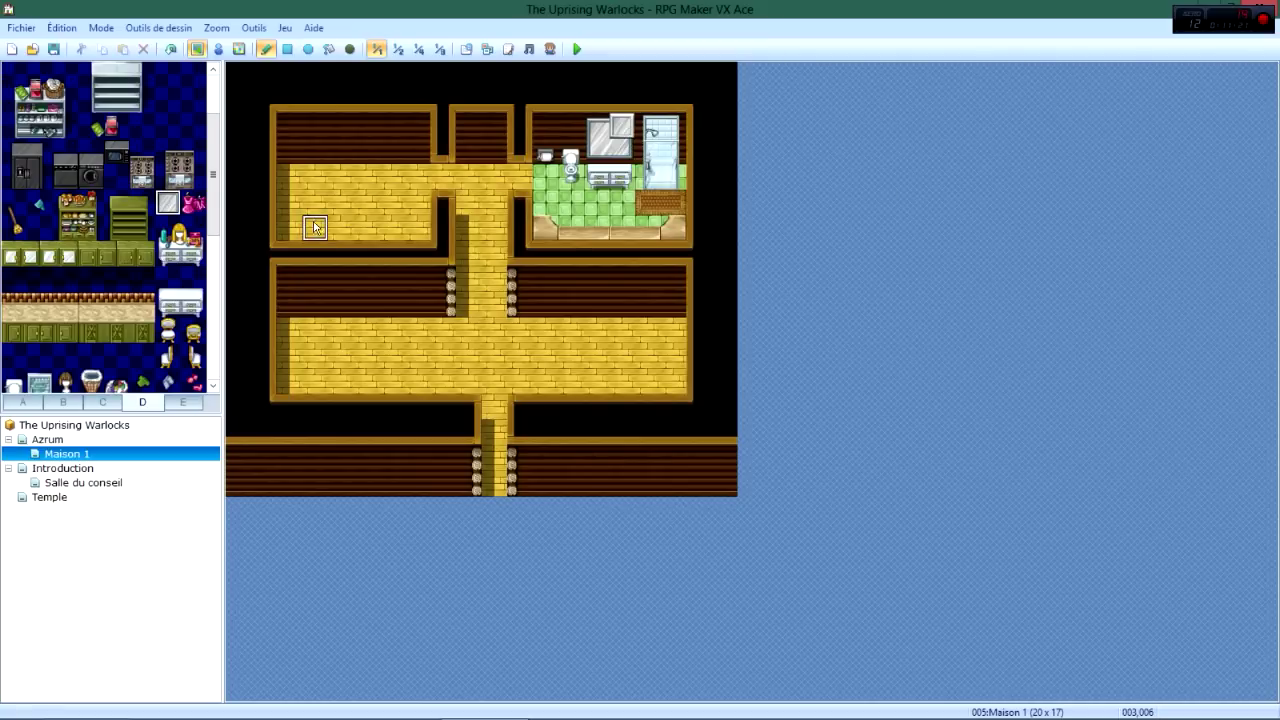
left_click(622, 148)
left_click(599, 150)
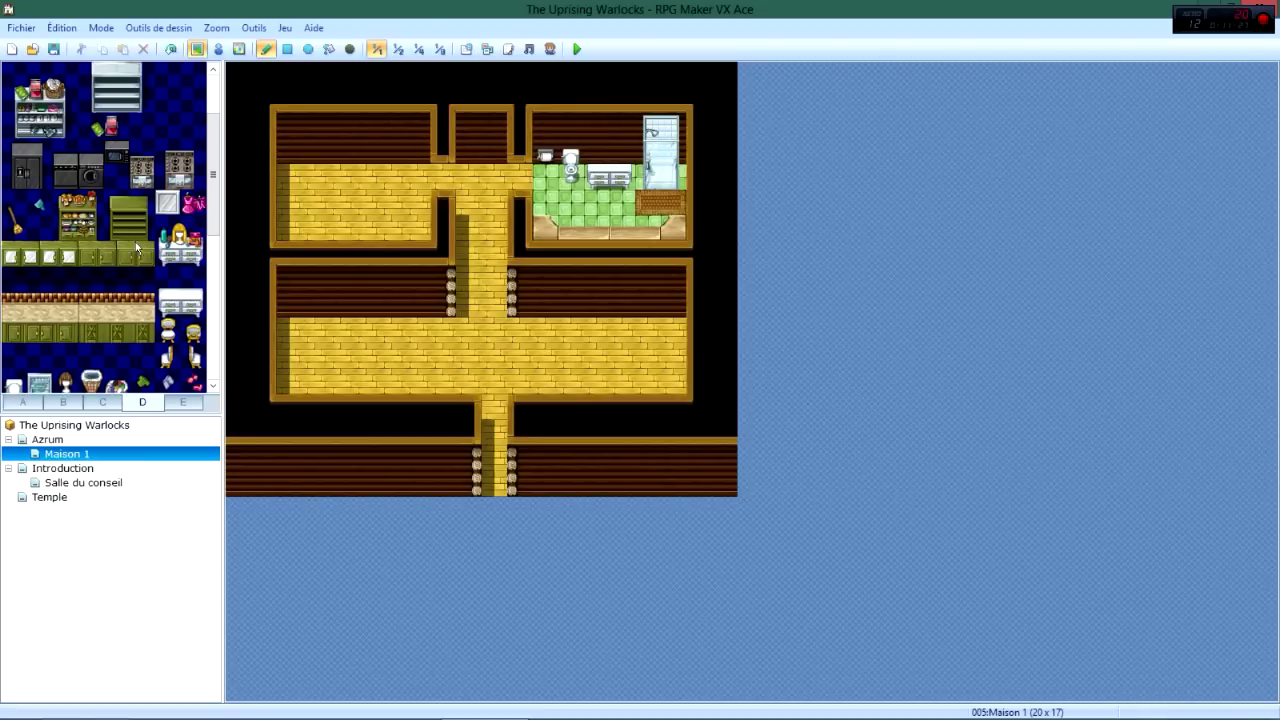
left_click(167, 203)
left_click_drag(622, 138, 597, 138)
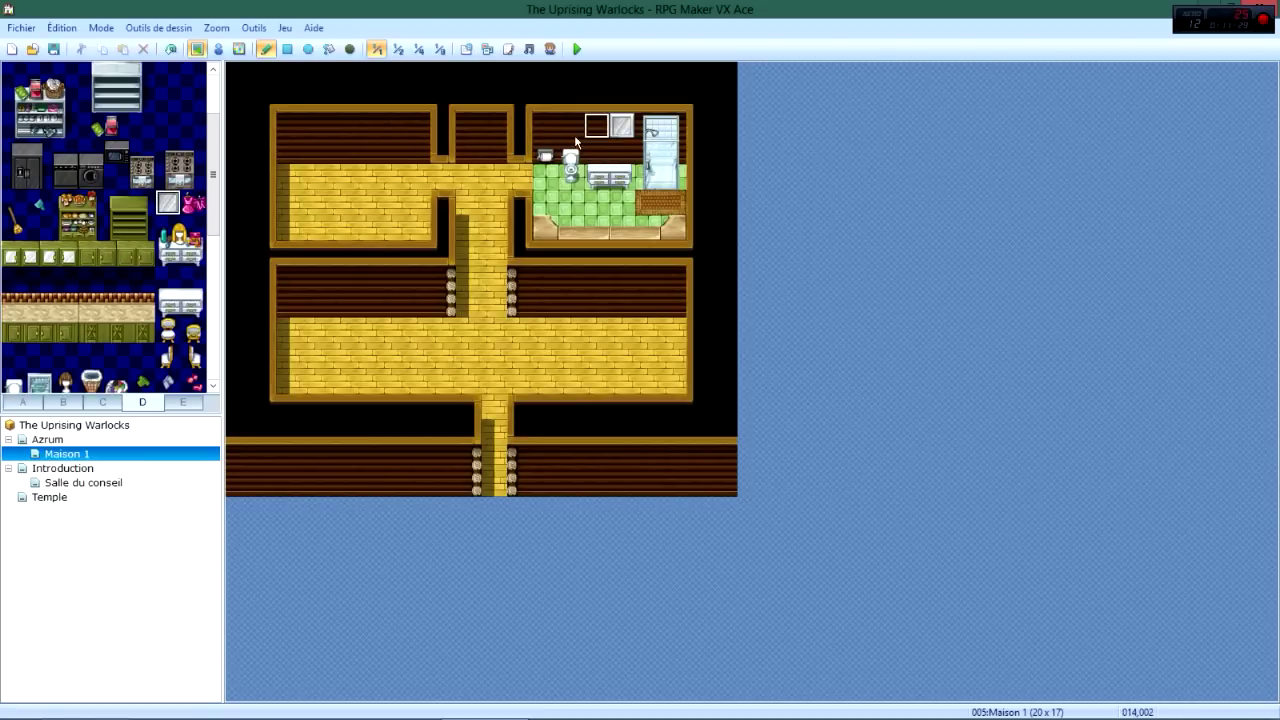
Try the taller version of the white drawer unit, then add a second row of two small mirrors above it.
left_click(167, 230)
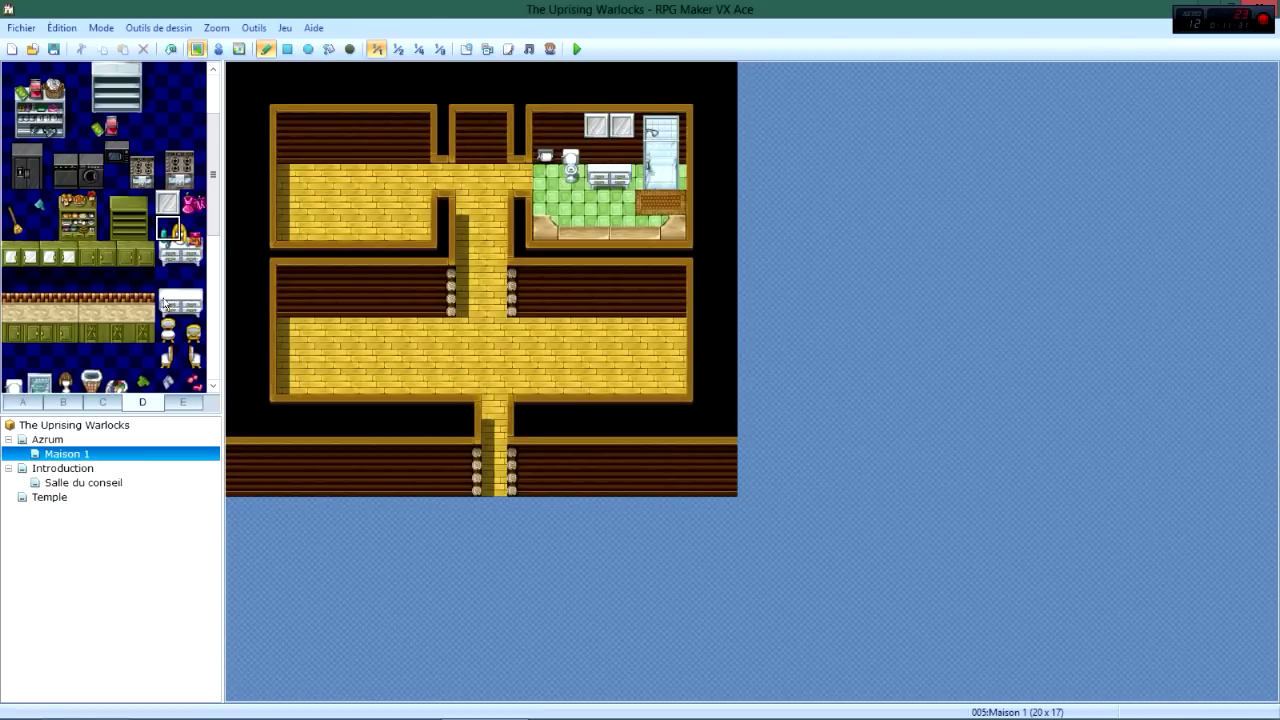
left_click_drag(164, 304, 192, 280)
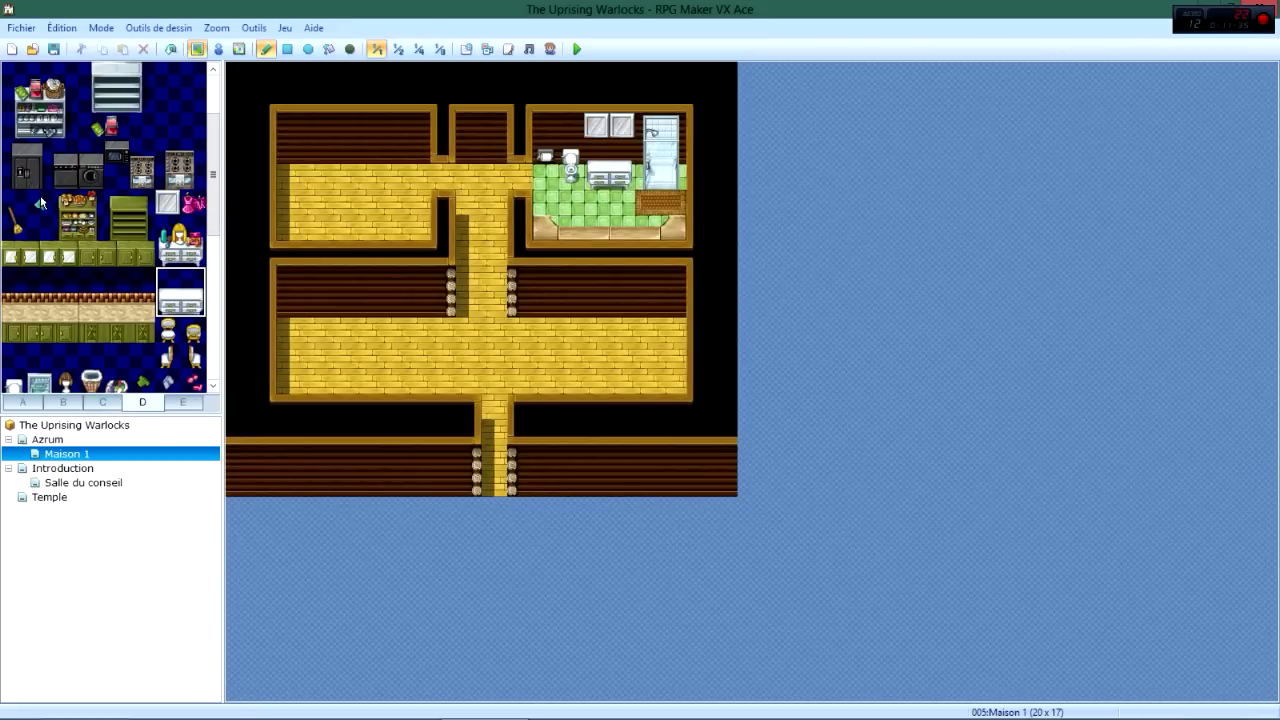
left_click(167, 203)
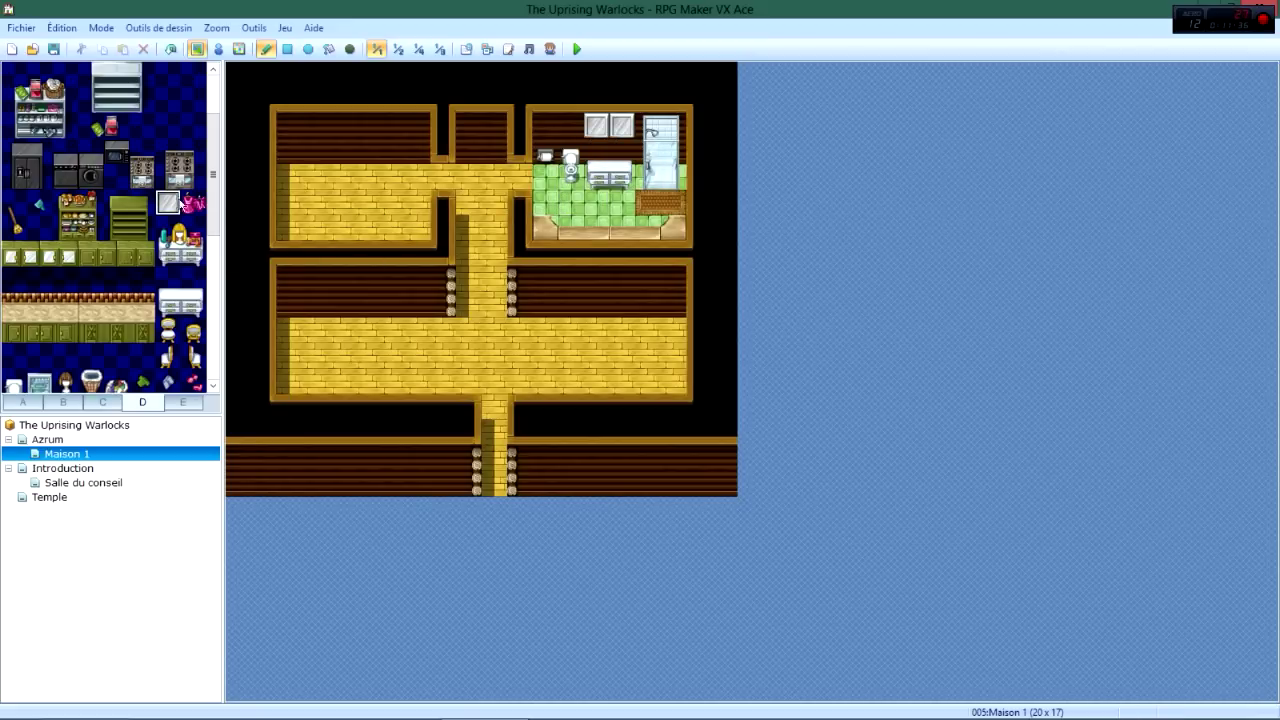
left_click(621, 151)
left_click(597, 151)
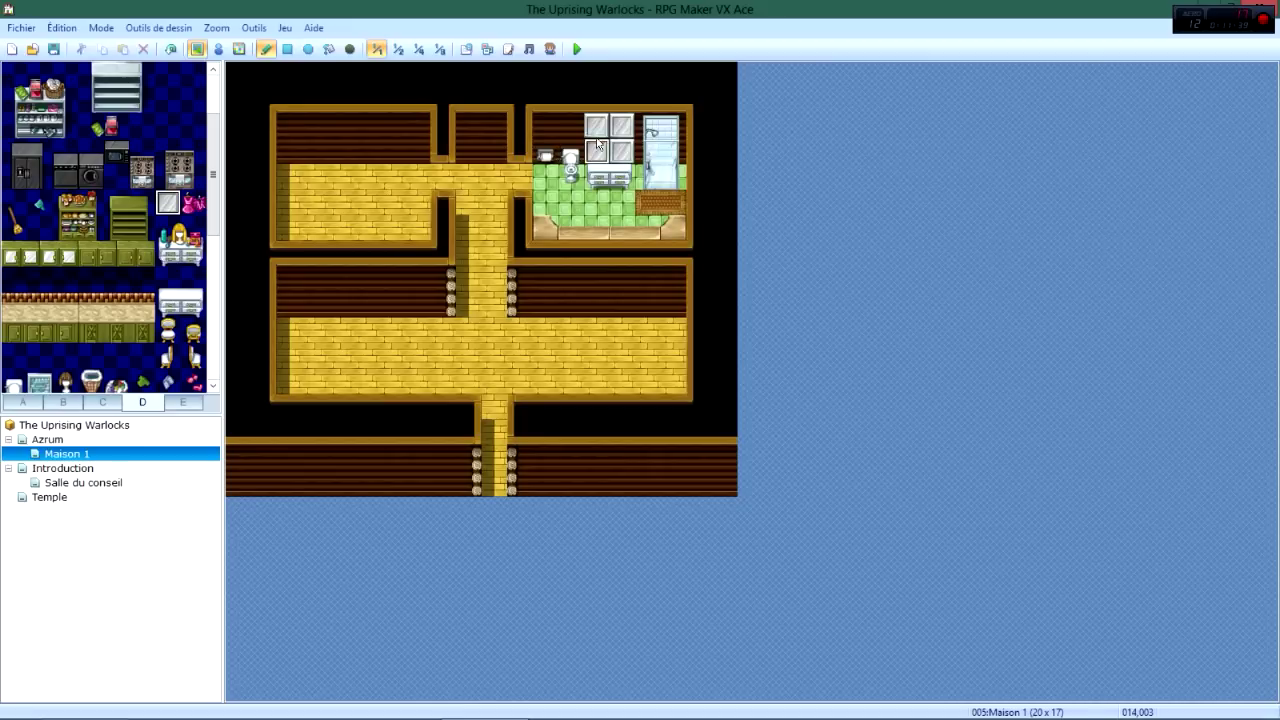
Put the large two-by-two mirror from sheet D back on the wall above the white drawer unit.
left_click(65, 228)
scroll(65, 235, "up", 1)
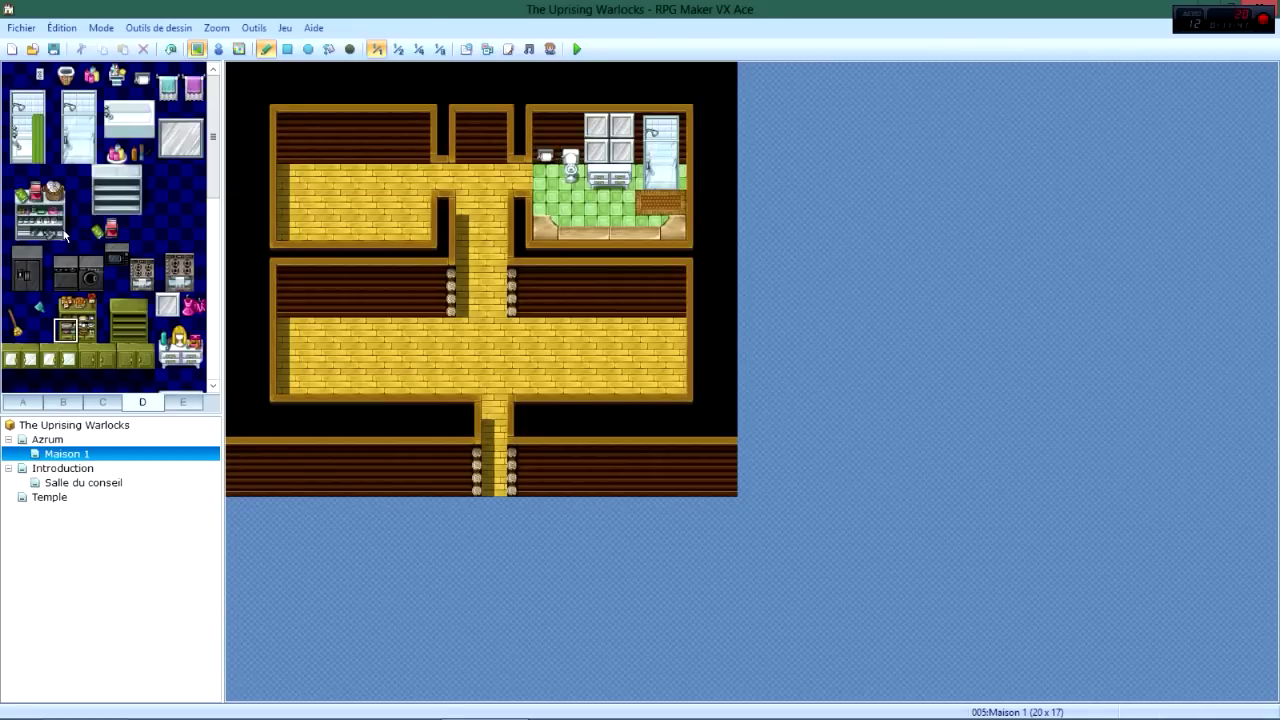
left_click_drag(168, 126, 194, 150)
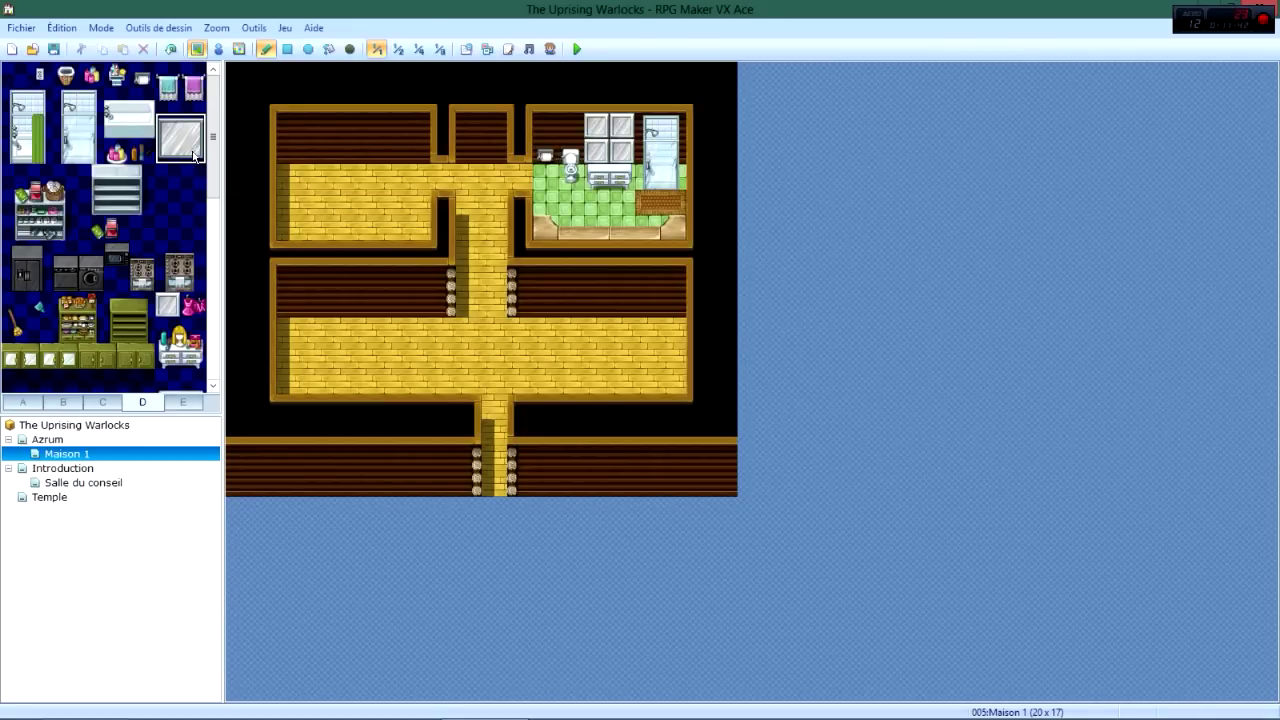
left_click(597, 125)
Furnish the bedroom across from the bathroom with the red double bed and the dark lamp table from sheet D, against its back wall.
scroll(121, 240, "down", 2)
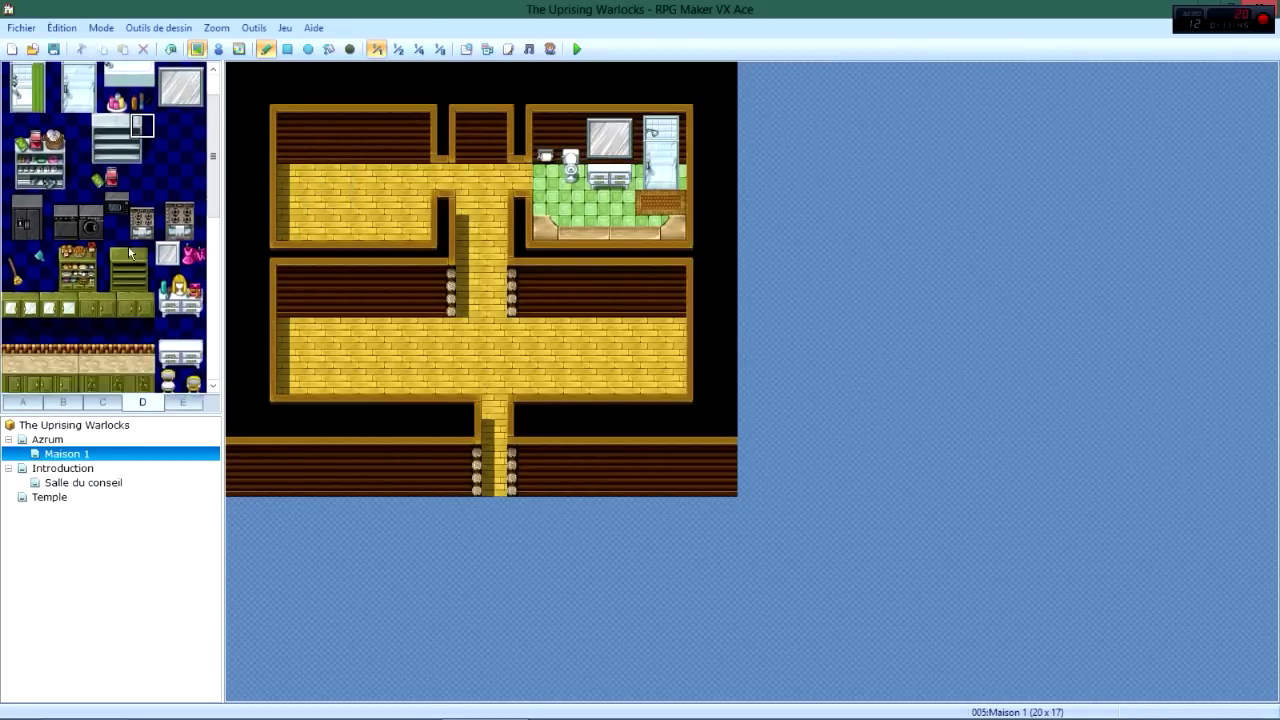
scroll(121, 268, "down", 1)
scroll(93, 286, "down", 3)
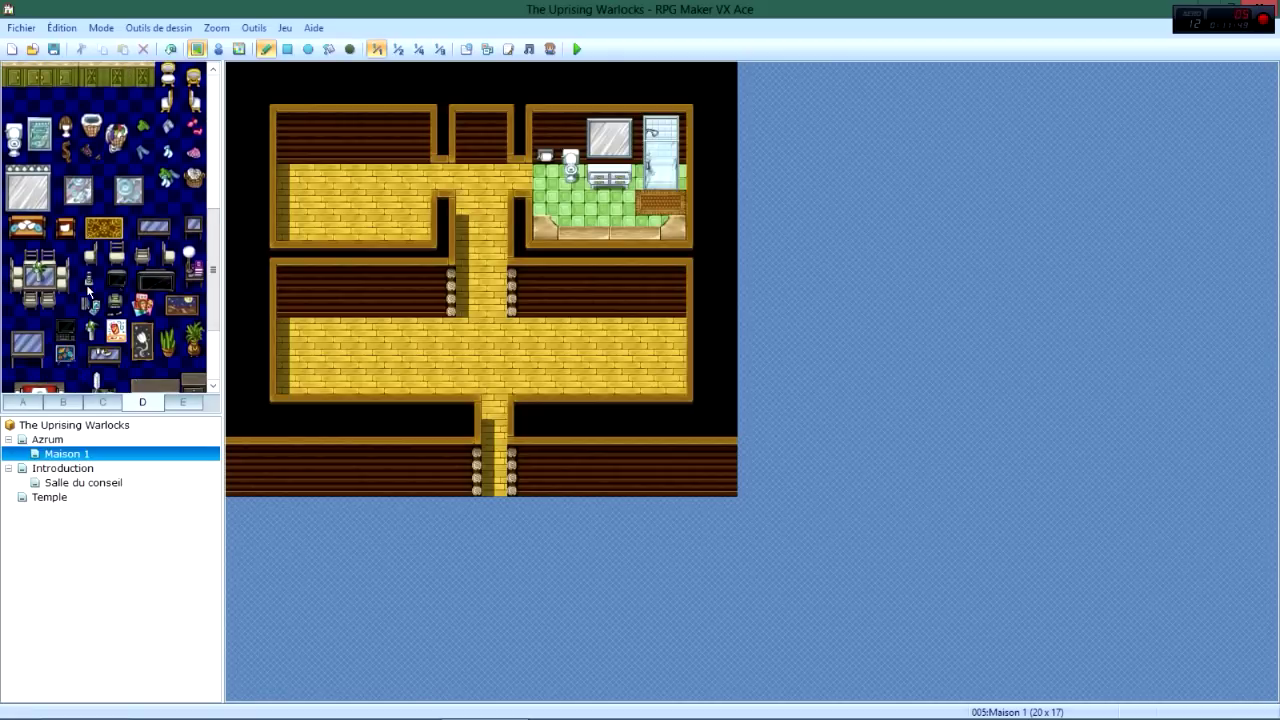
scroll(176, 238, "down", 2)
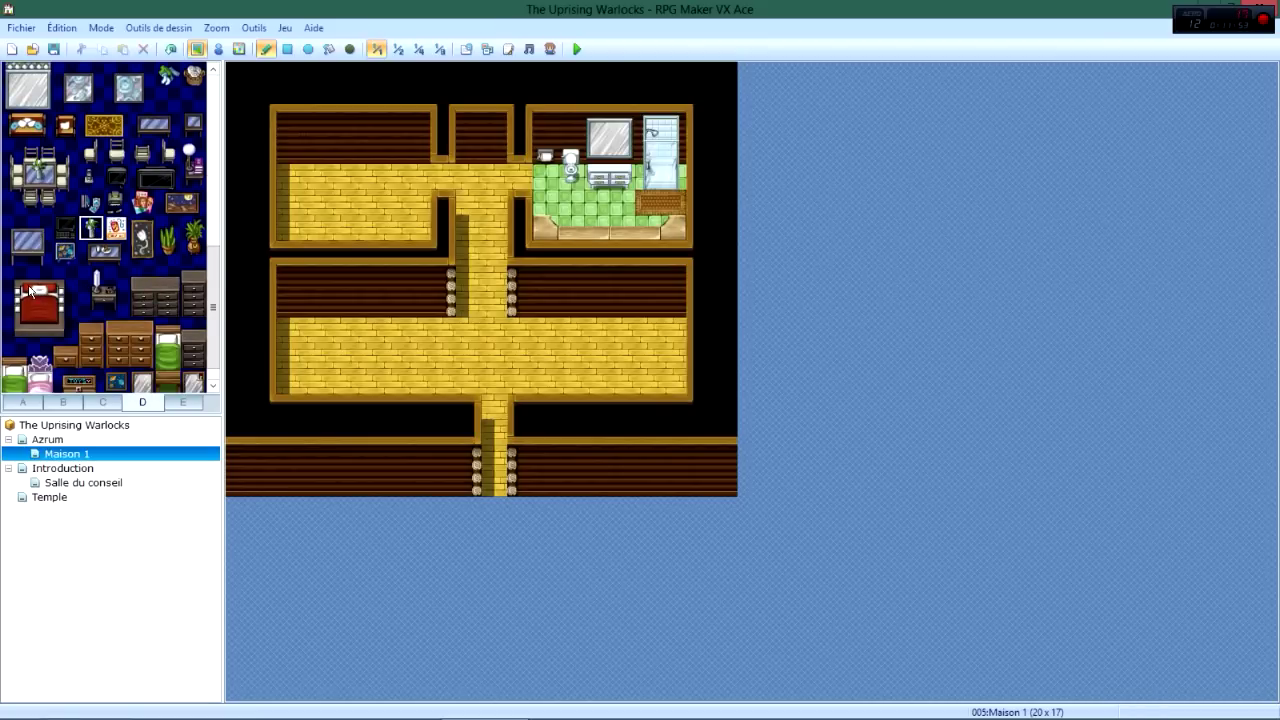
left_click_drag(8, 288, 57, 318)
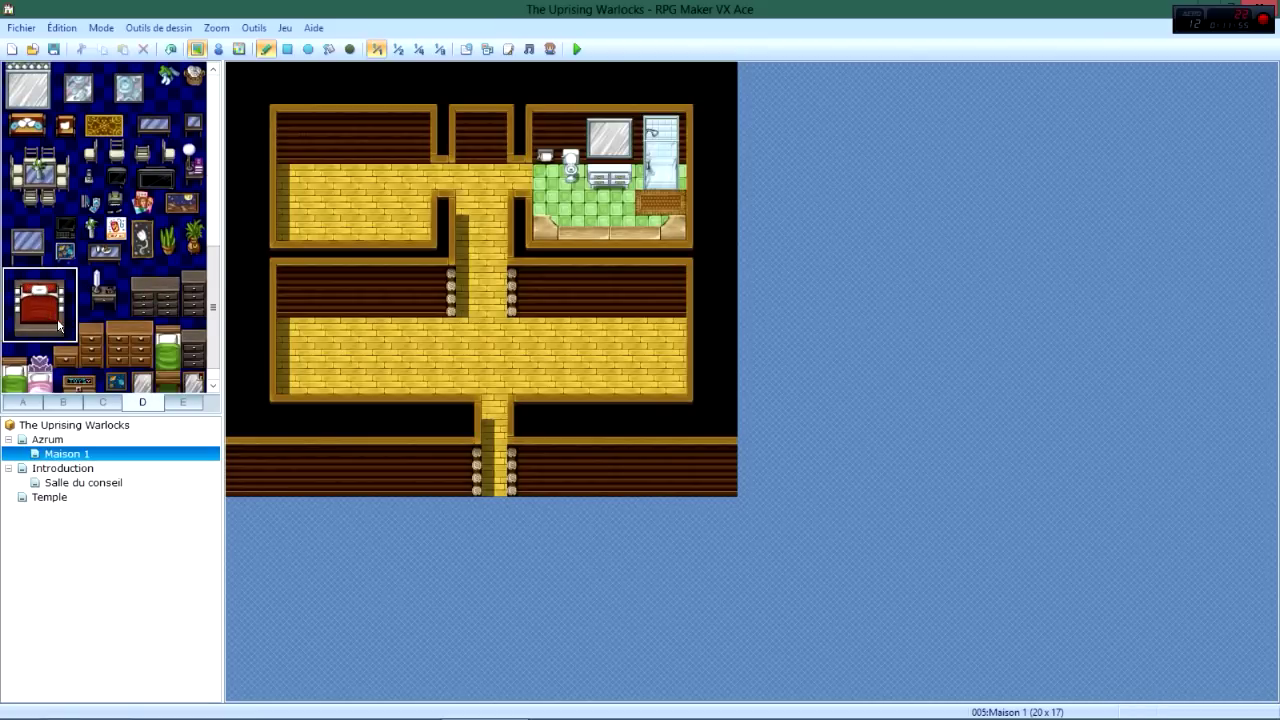
left_click(296, 158)
left_click_drag(82, 274, 122, 308)
left_click(370, 147)
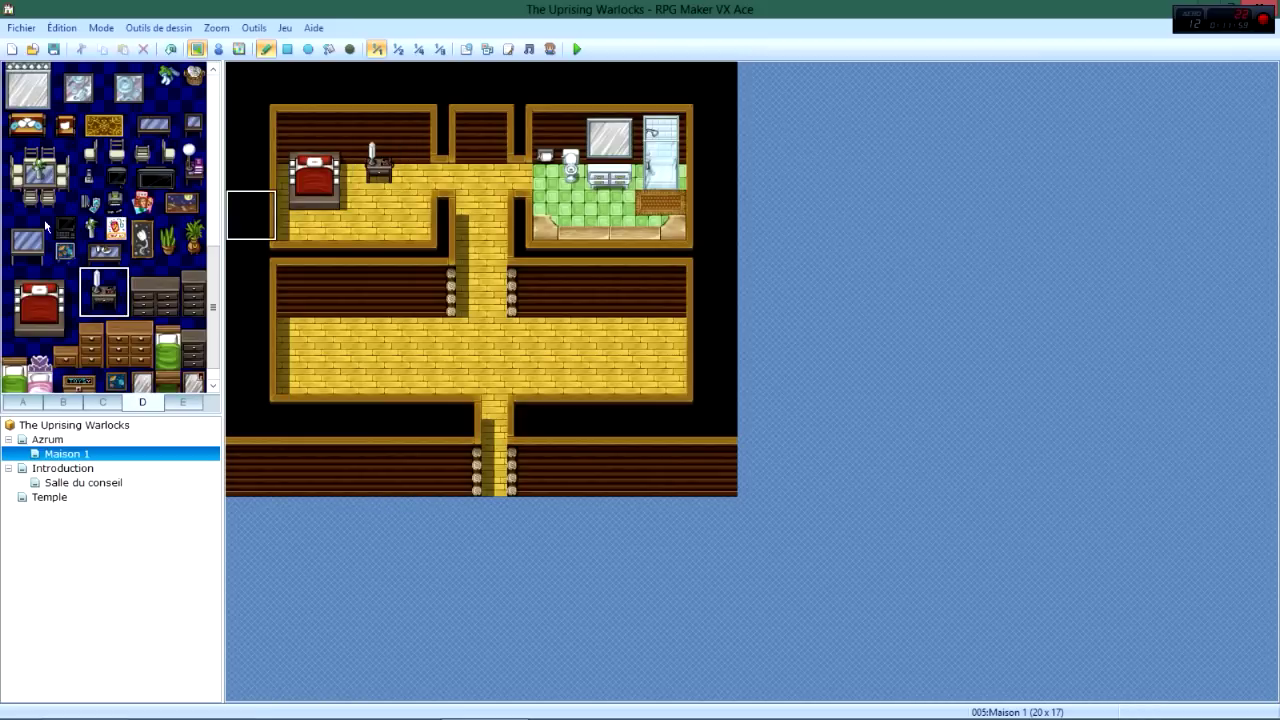
Try the tall brown chest of drawers from sheet D at the far end of the bedroom's back wall, then undo it.
left_click(58, 234)
scroll(82, 280, "down", 1)
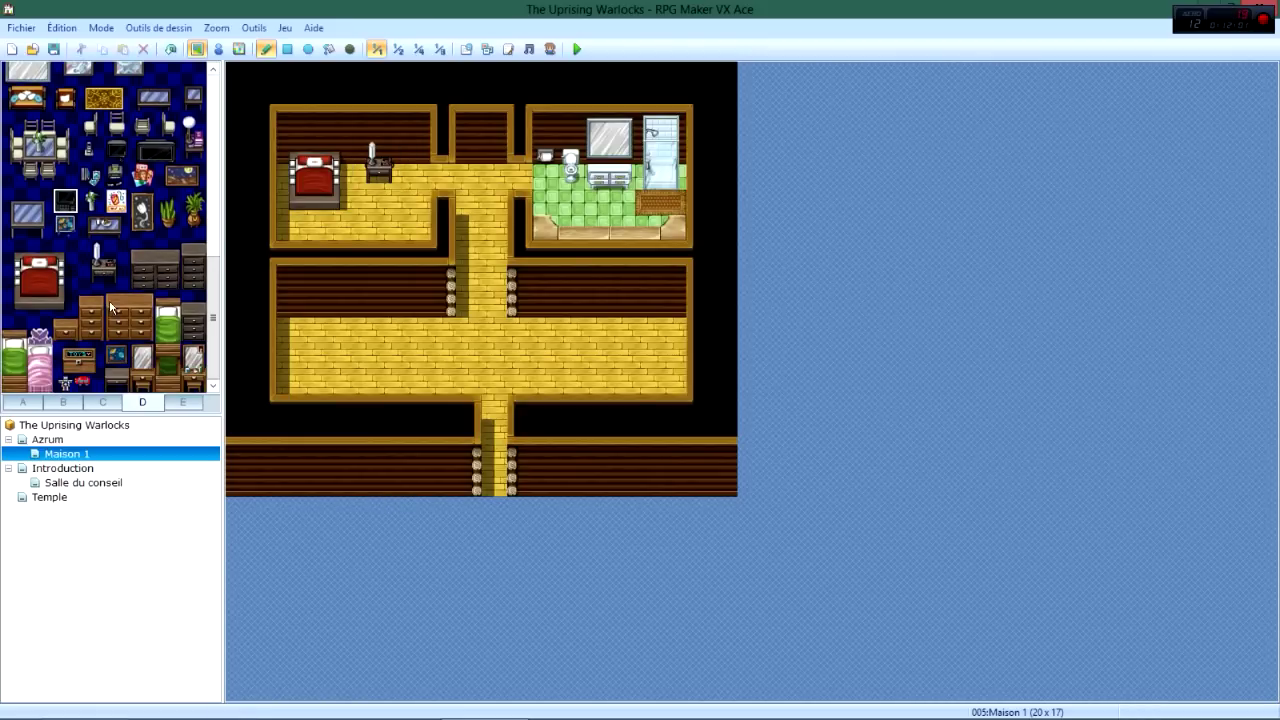
left_click_drag(91, 304, 93, 333)
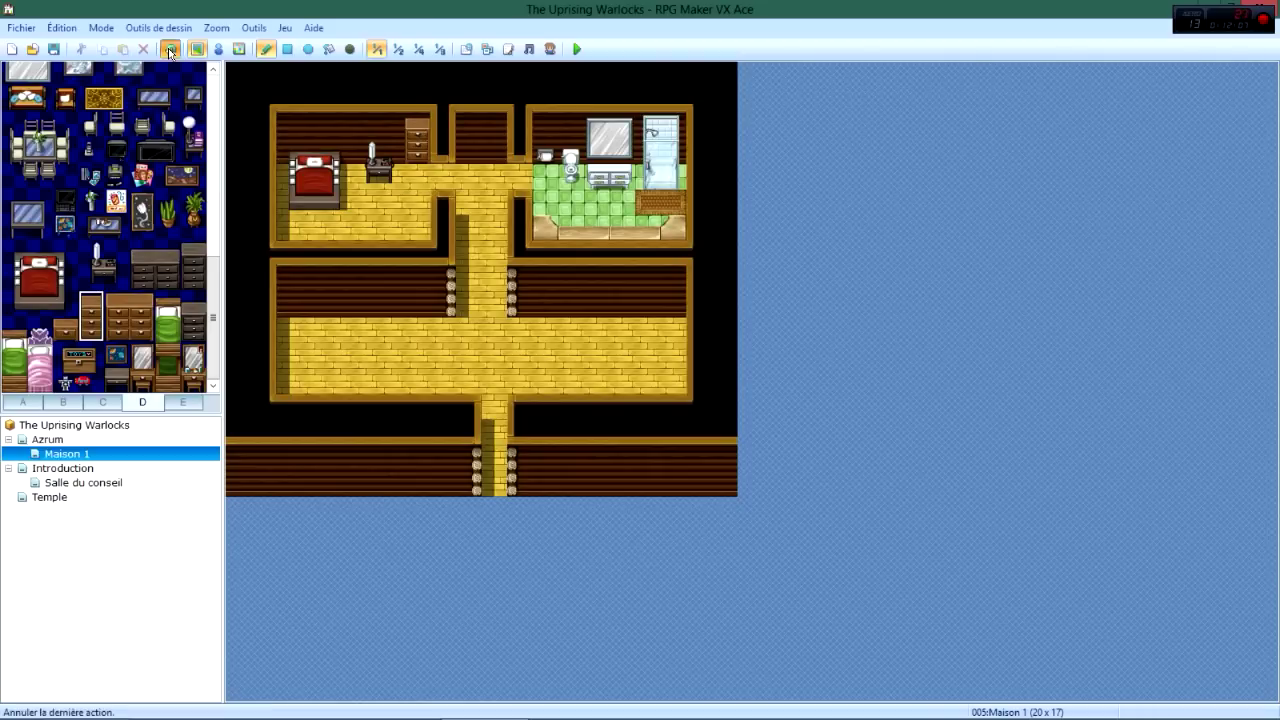
Look through sheet D's furniture and decoration tiles for more pieces suited to the bedroom.
left_click(116, 356)
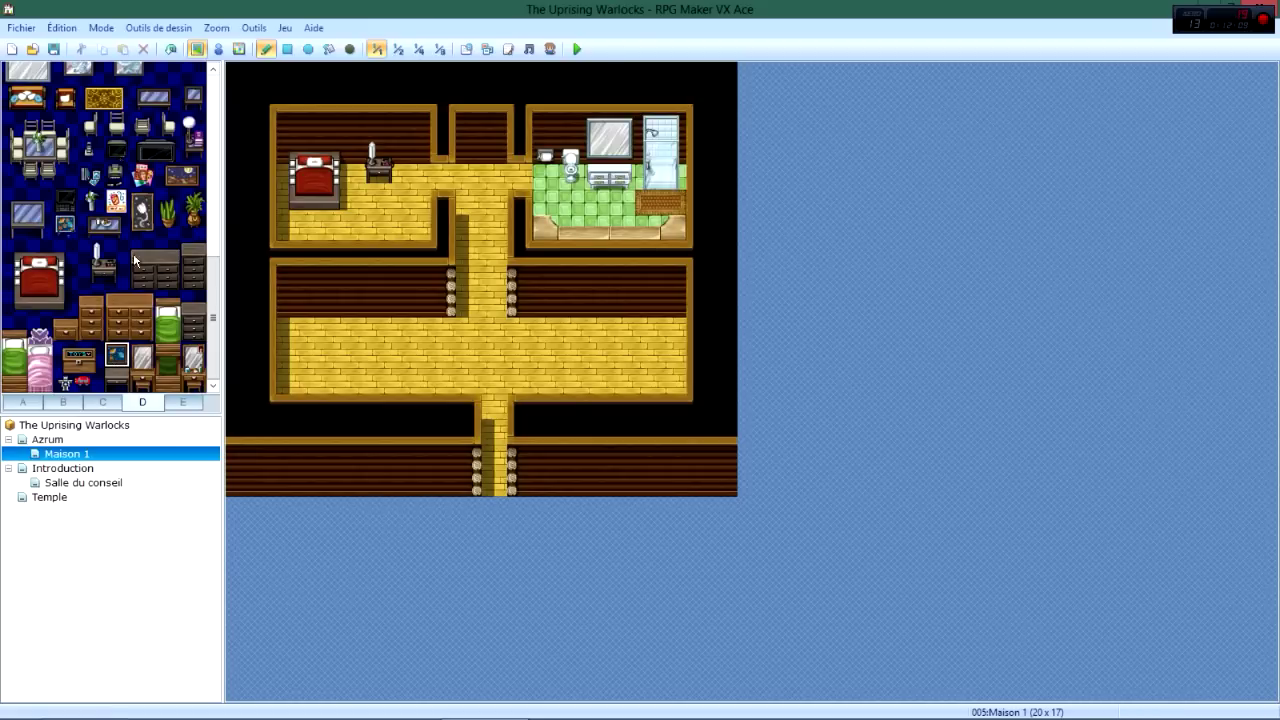
left_click(84, 357)
left_click_drag(145, 358, 145, 380)
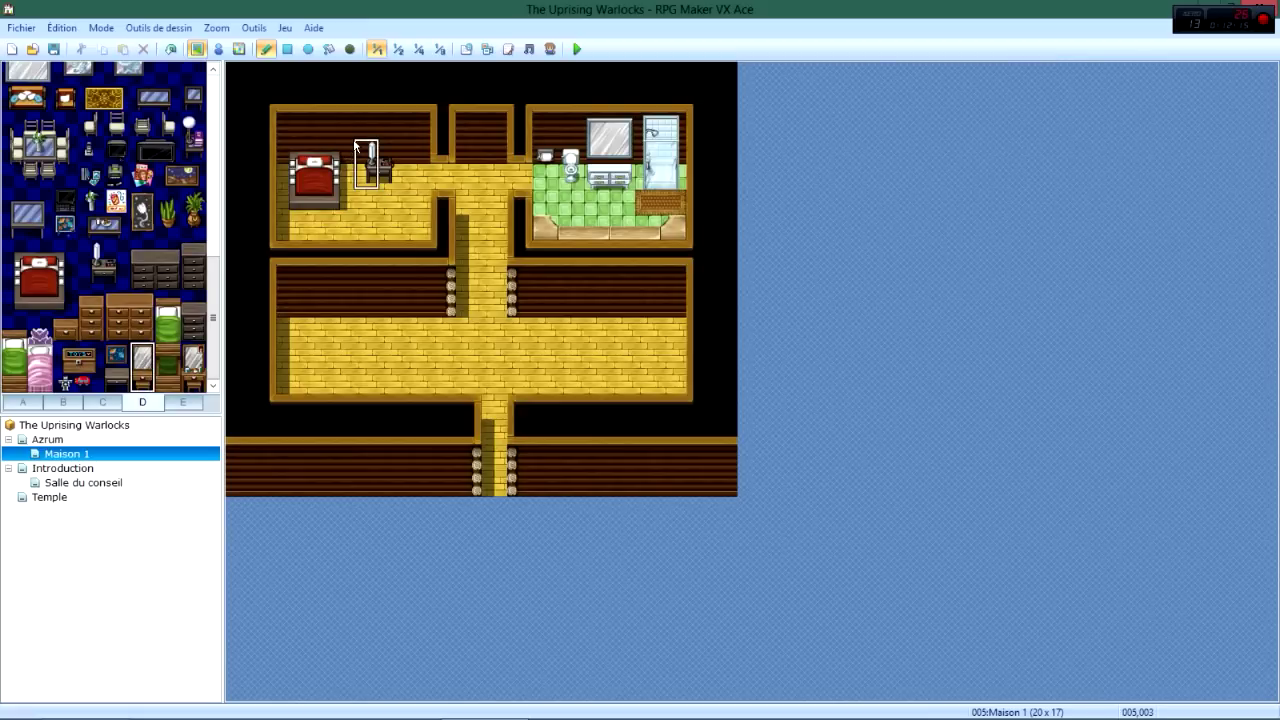
left_click(143, 333)
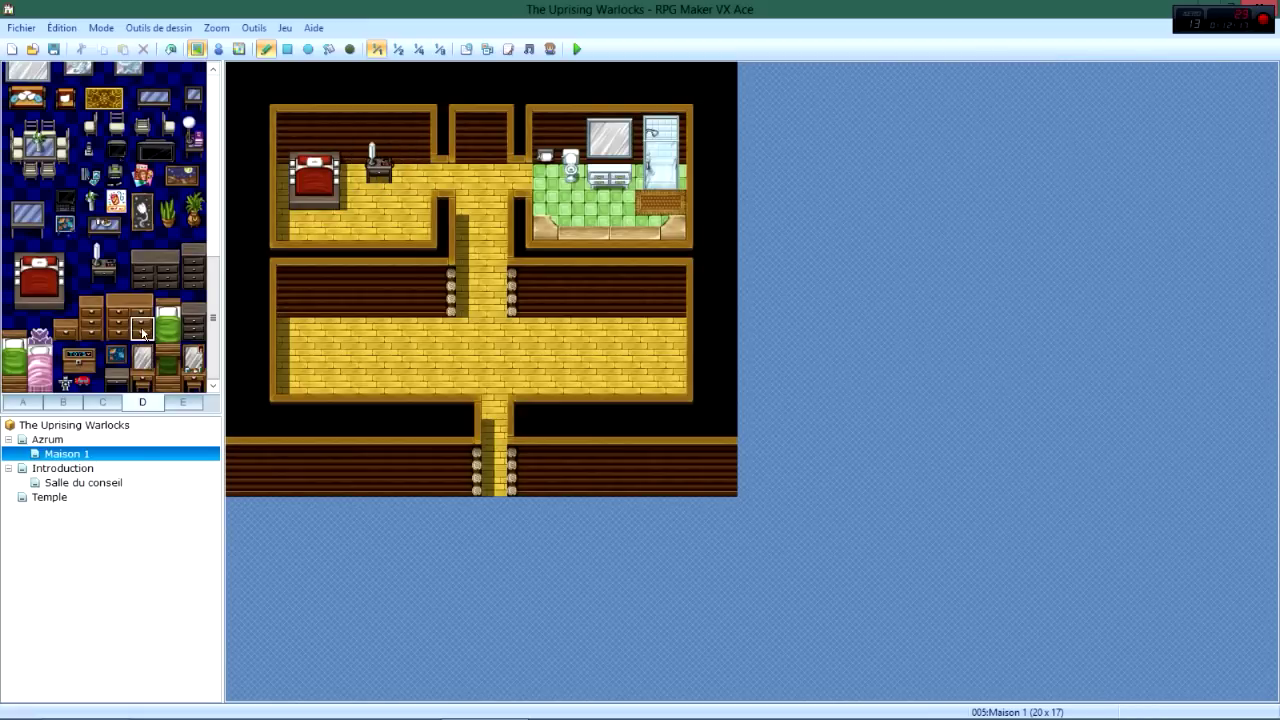
scroll(116, 342, "up", 2)
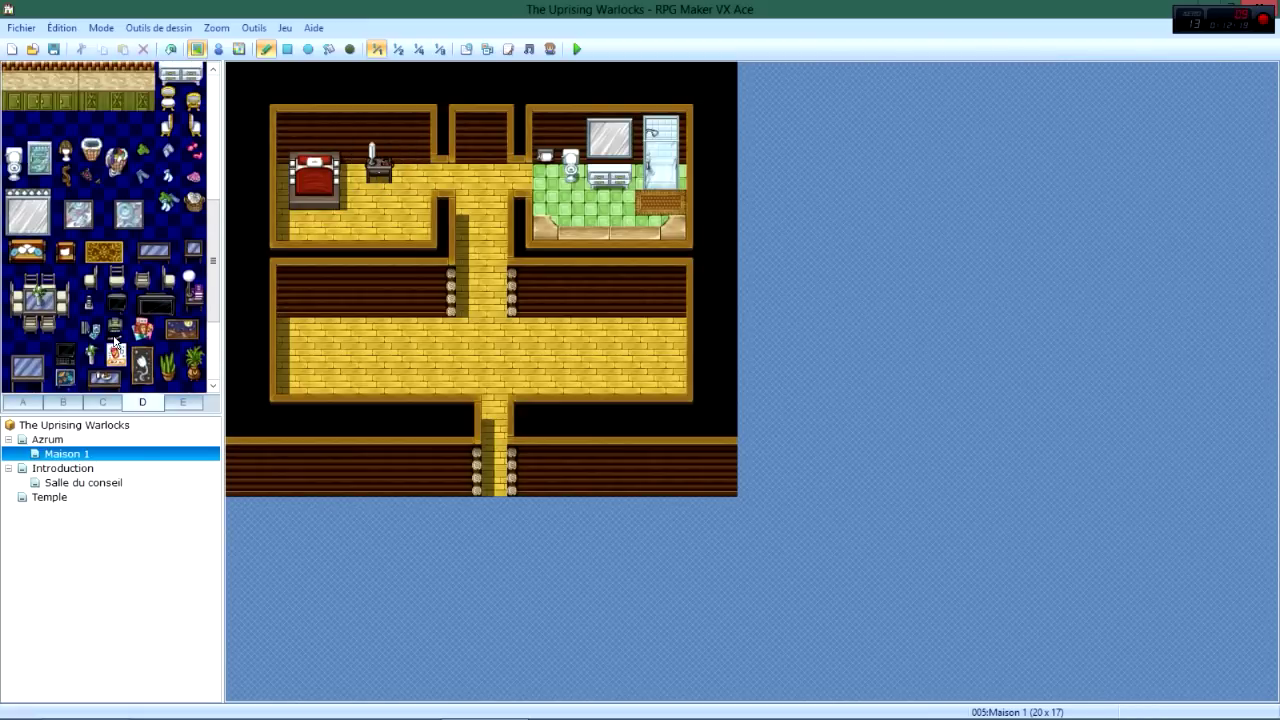
scroll(114, 338, "up", 3)
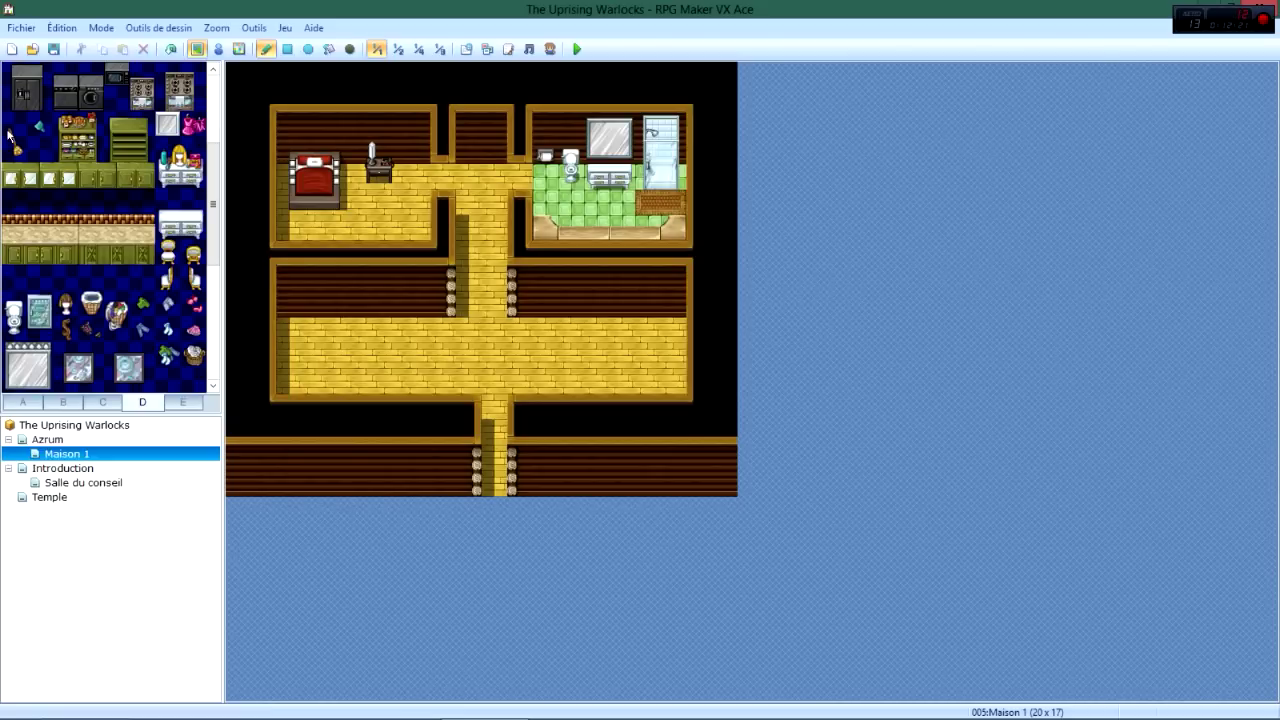
left_click_drag(8, 131, 14, 155)
left_click(168, 251)
scroll(148, 272, "up", 1)
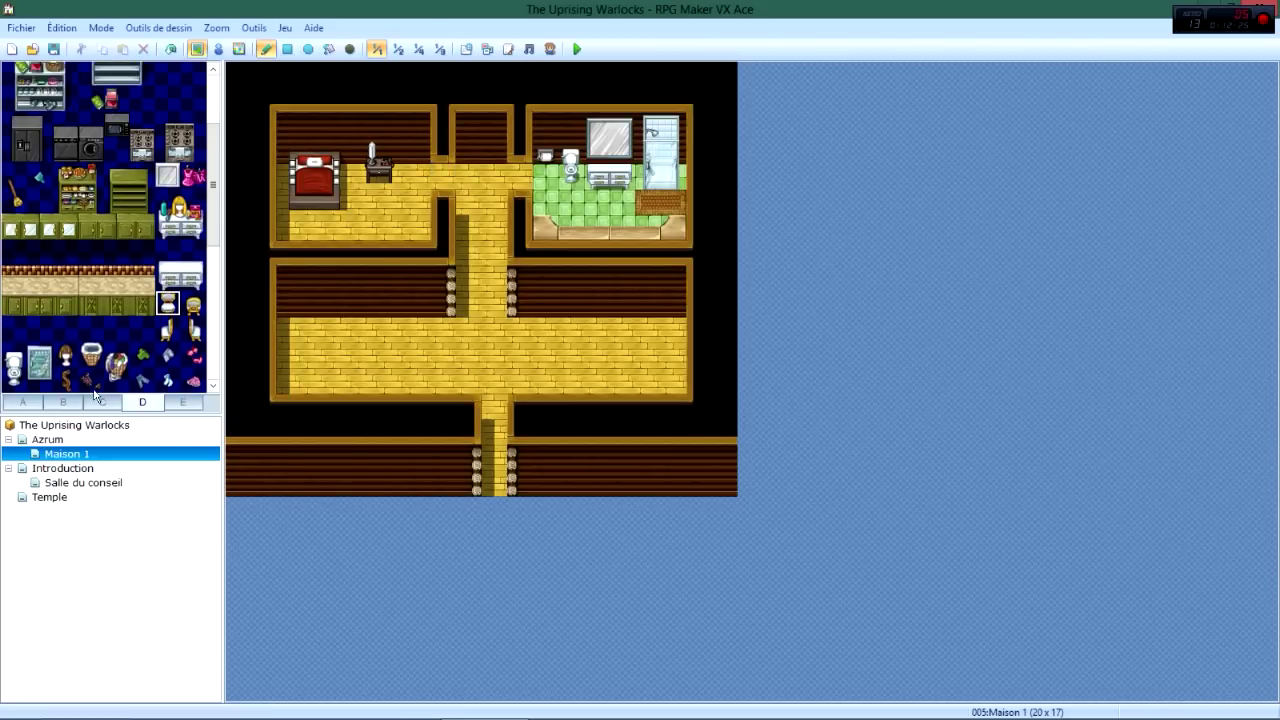
Lay a beige ledge from sheet E along the bedroom's front wall, with four straight tiles and a corner piece at each end.
left_click(178, 403)
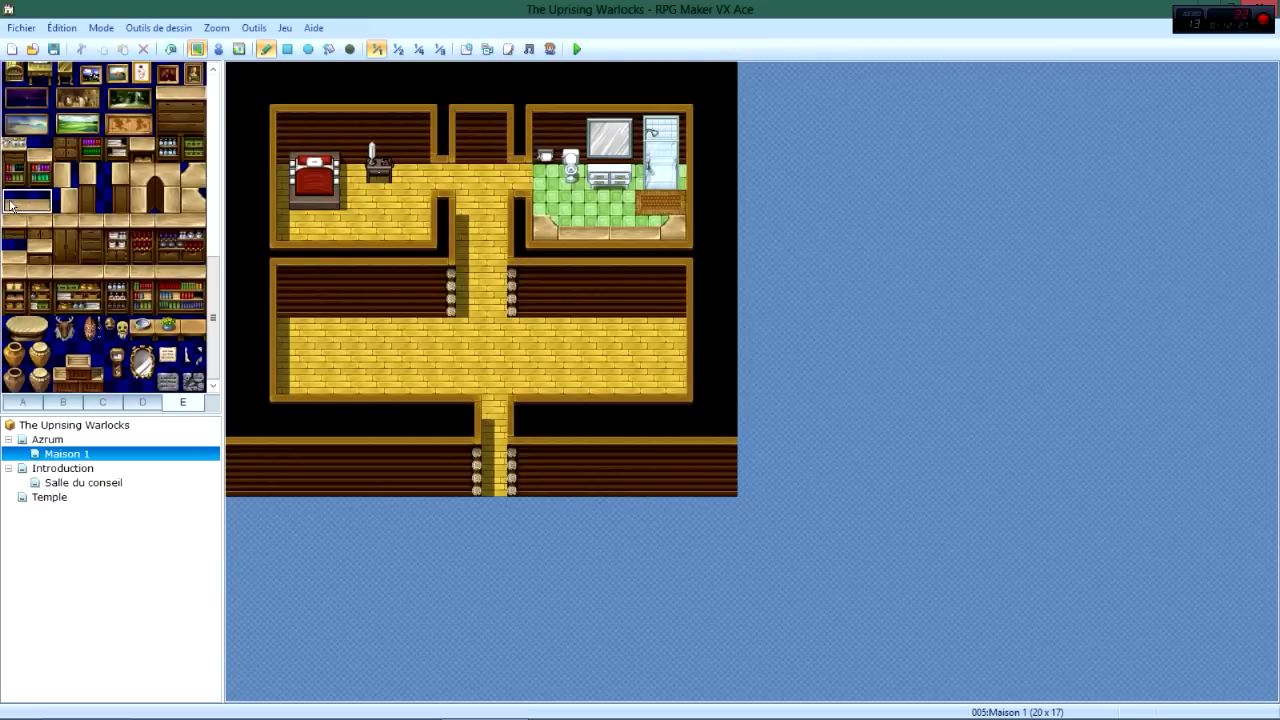
left_click_drag(312, 227, 362, 227)
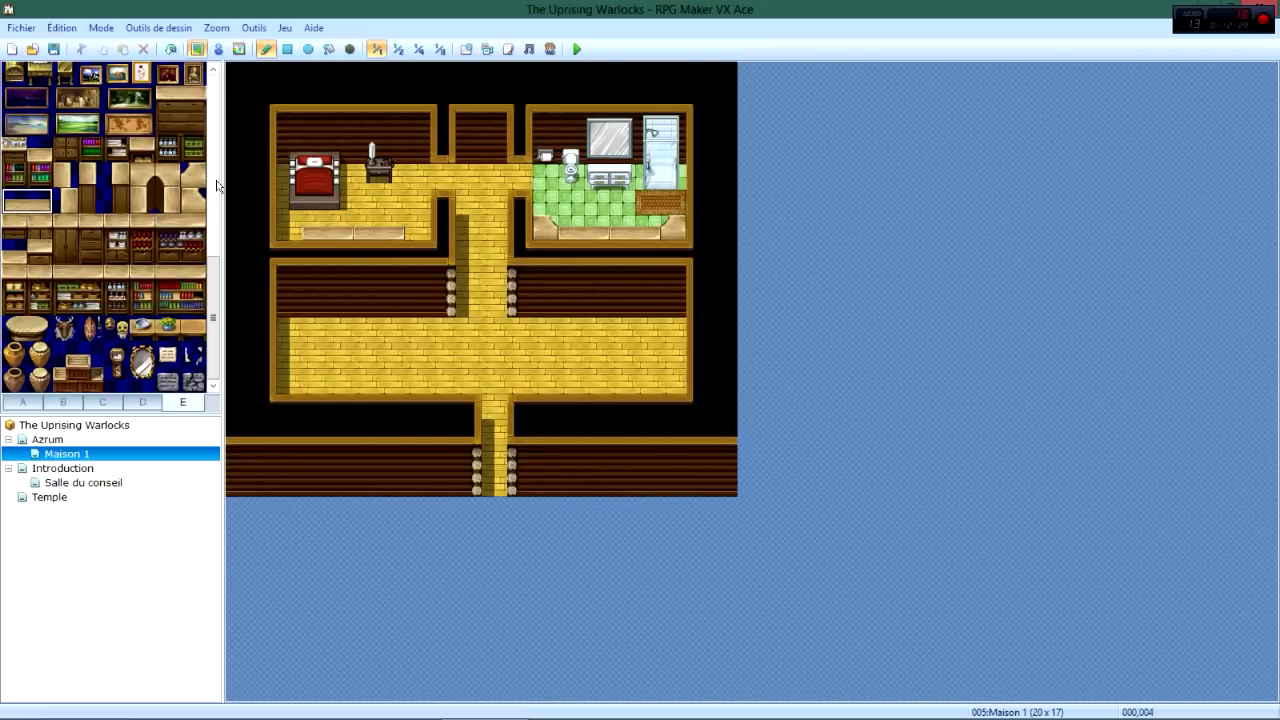
left_click(193, 200)
left_click(419, 228)
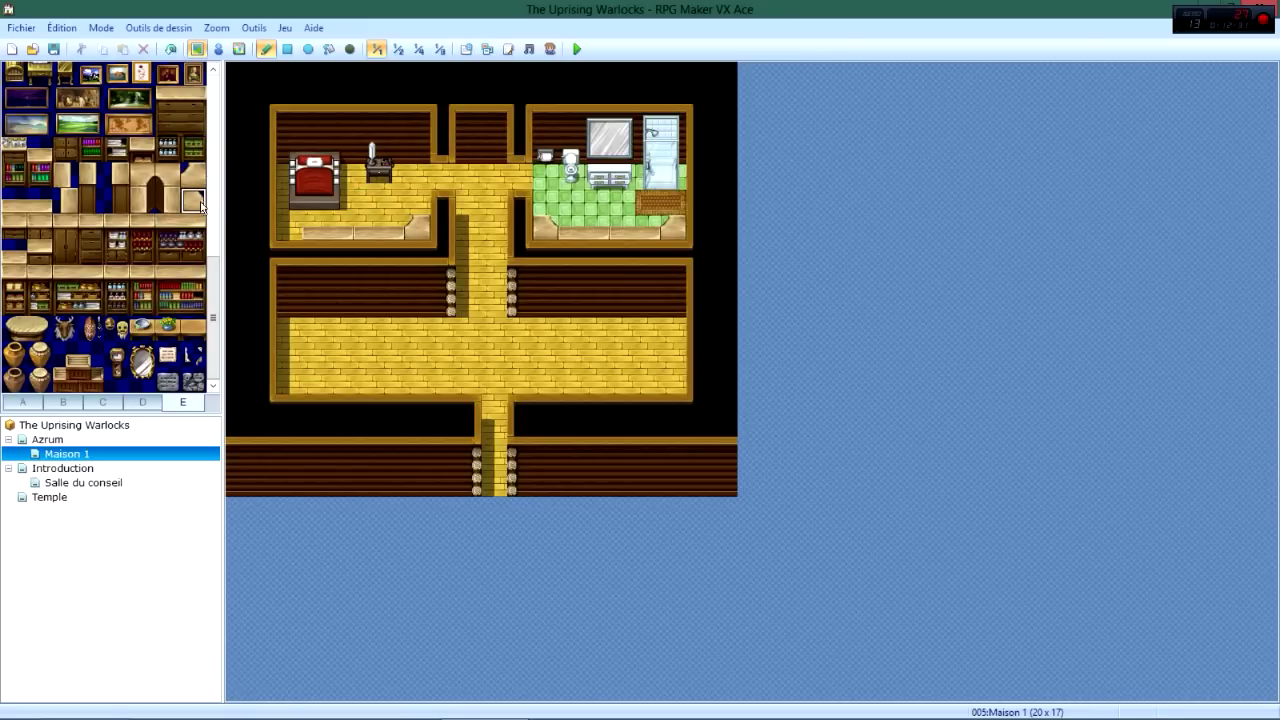
left_click(290, 228)
left_click(65, 277)
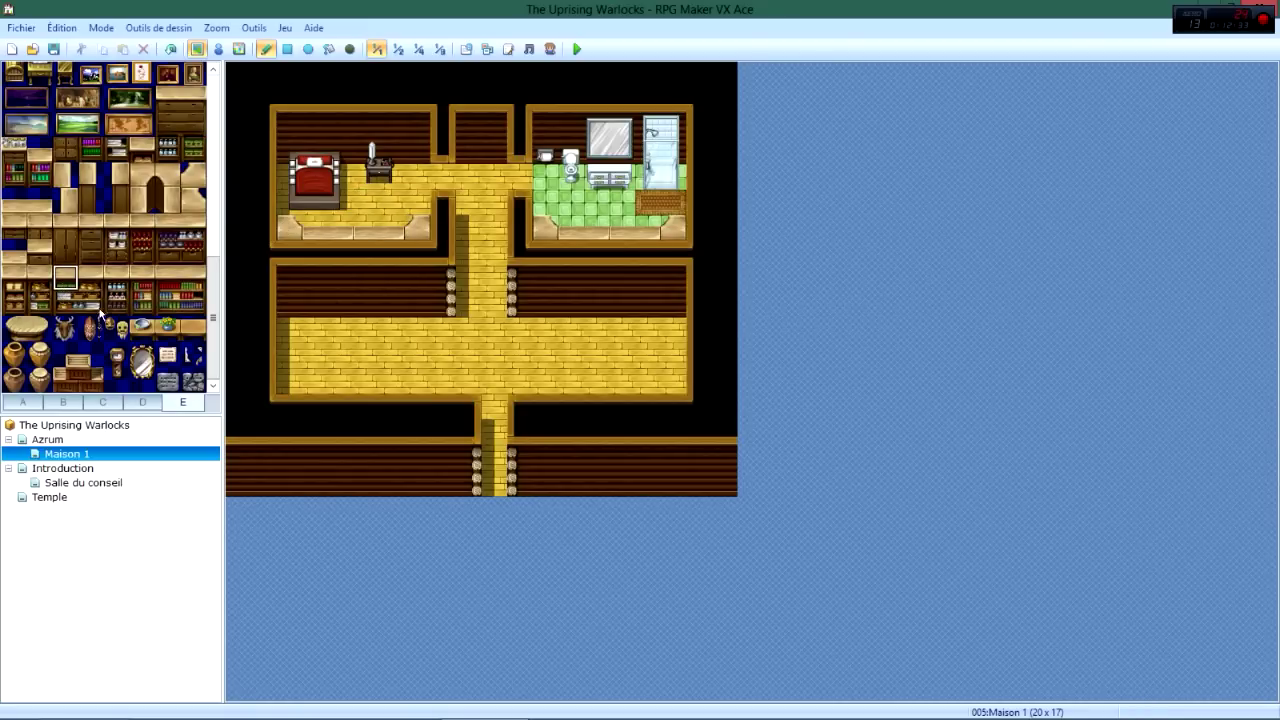
Place the side-facing dark sofa from sheet B against the west wall of the large lower room.
scroll(57, 325, "up", 3)
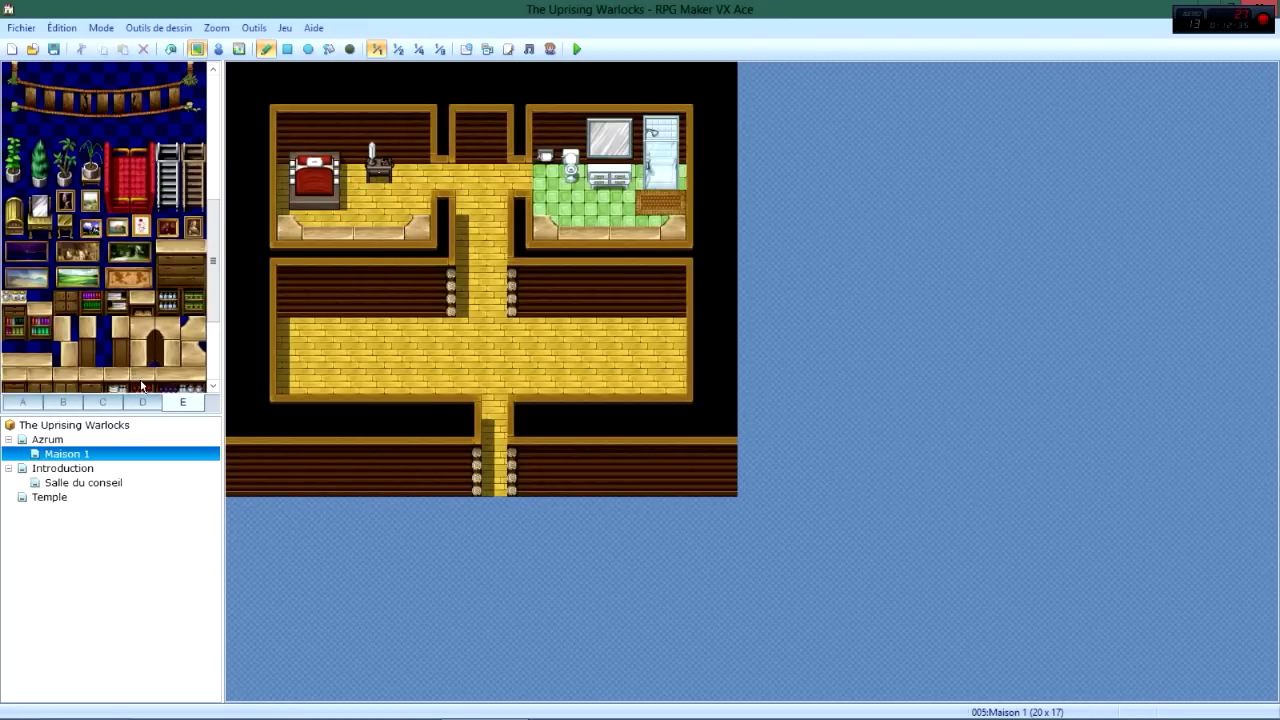
left_click(63, 401)
scroll(88, 353, "up", 5)
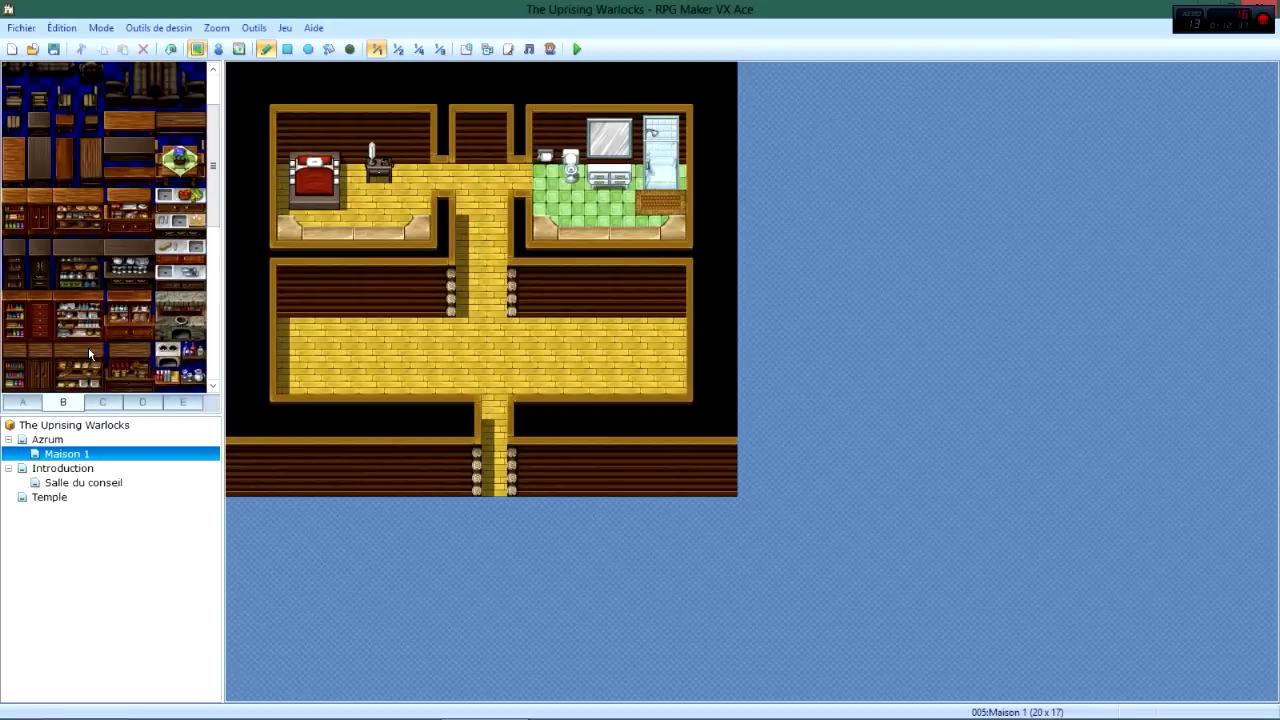
scroll(88, 353, "up", 3)
left_click_drag(170, 133, 168, 180)
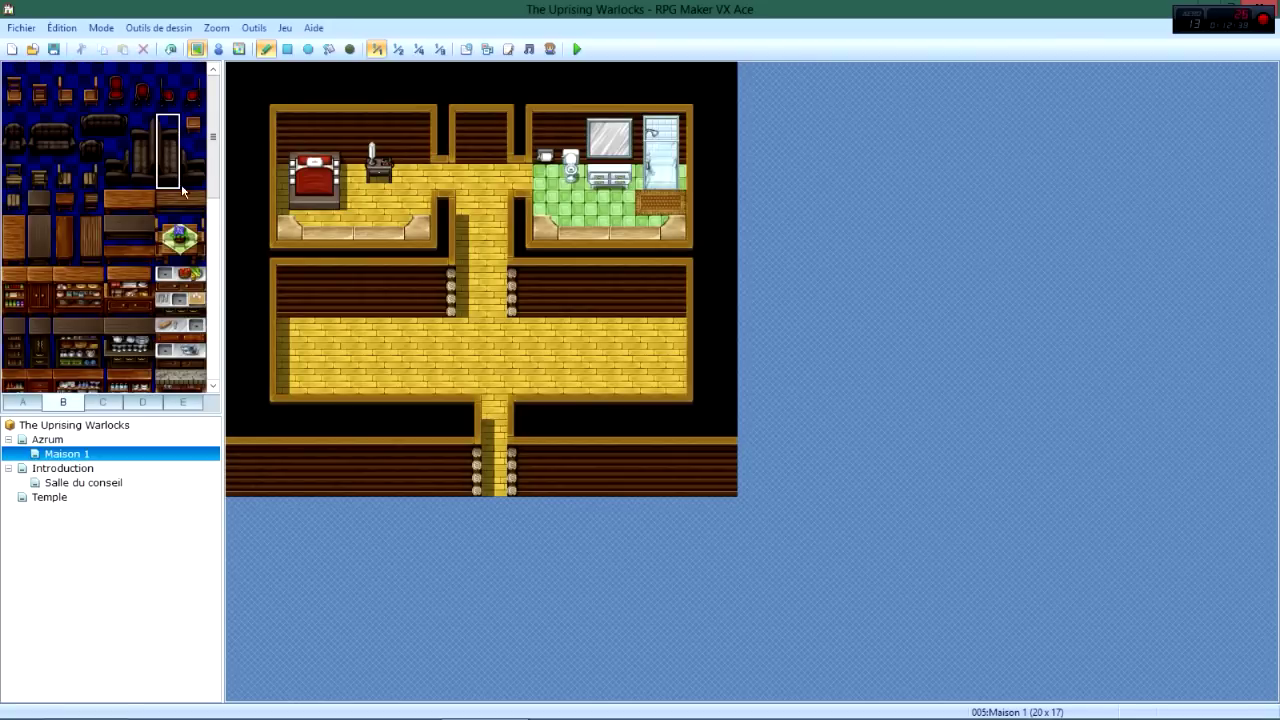
left_click(290, 330)
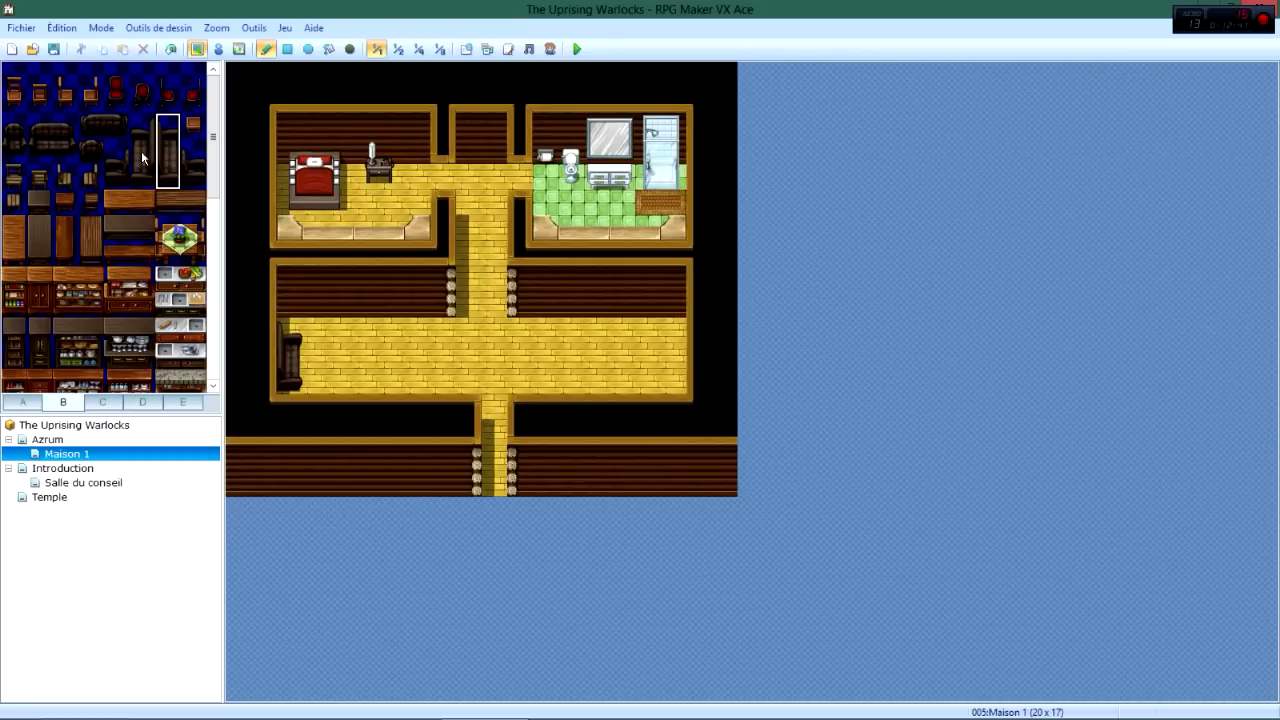
Place two front-facing dark sofas from sheet B side by side along the back wall of the large room's west half.
left_click_drag(141, 126, 141, 178)
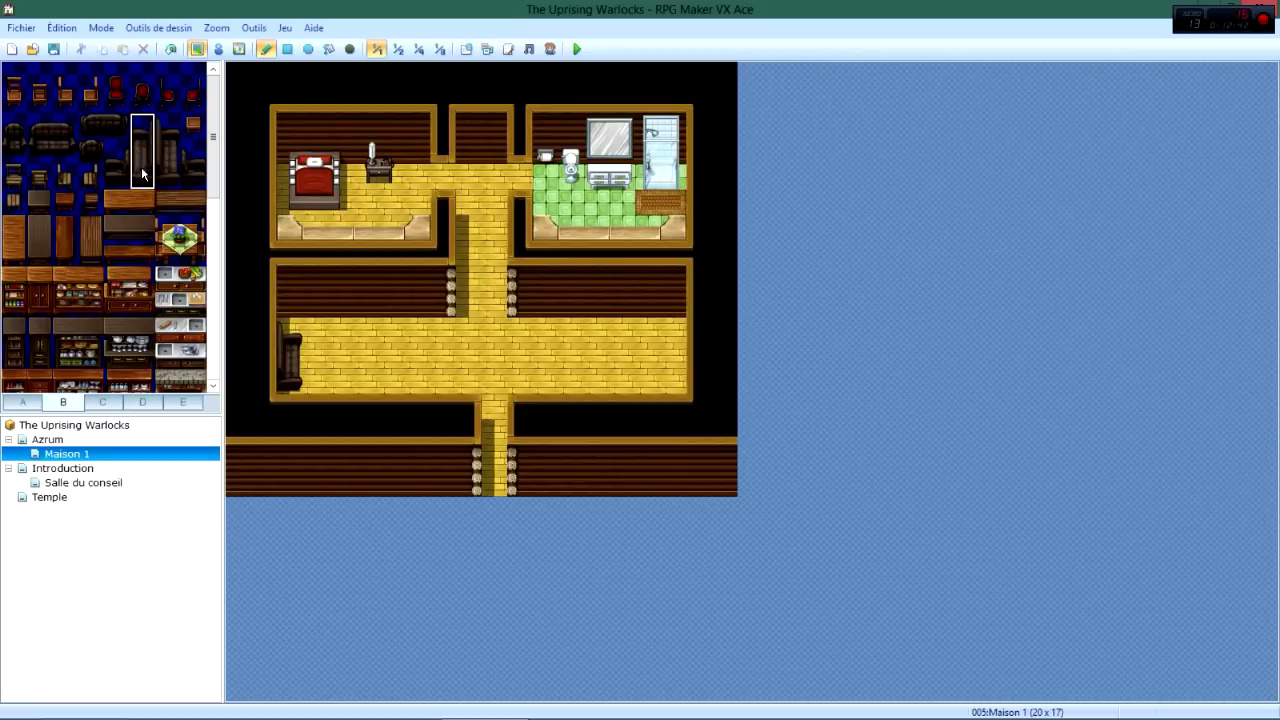
left_click(66, 230)
scroll(78, 250, "down", 1)
scroll(100, 215, "up", 1)
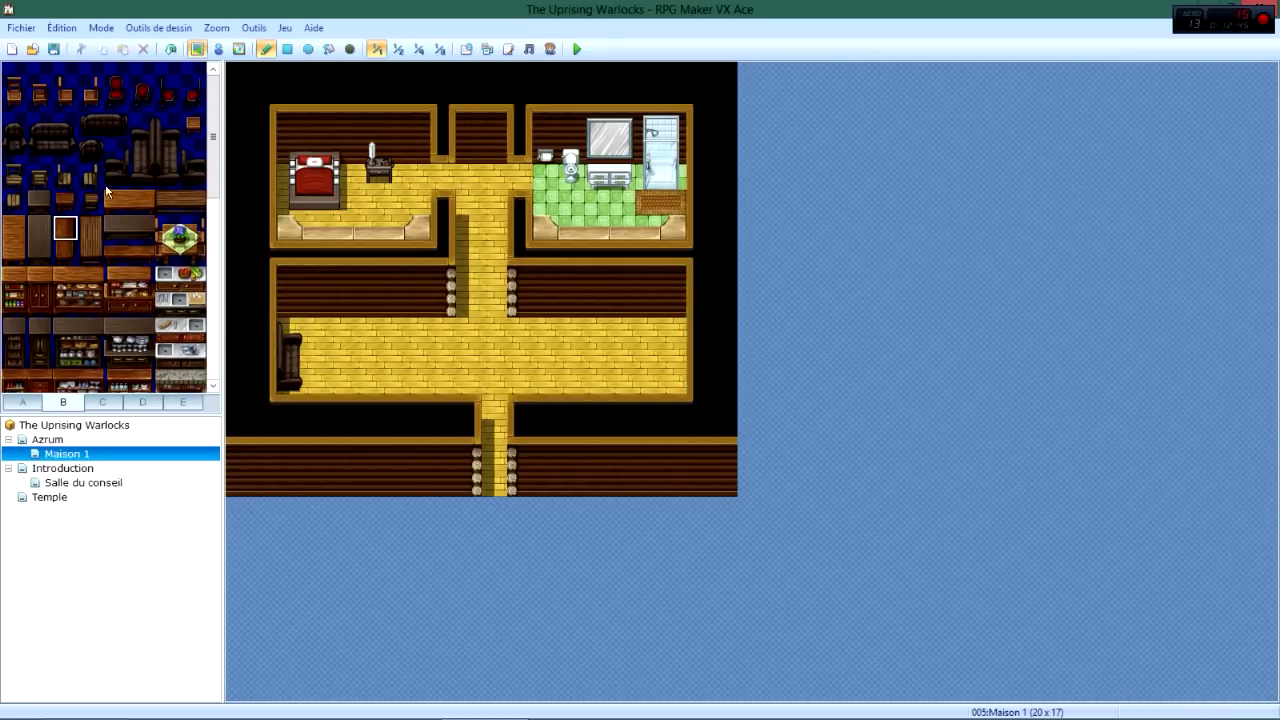
left_click_drag(42, 127, 65, 151)
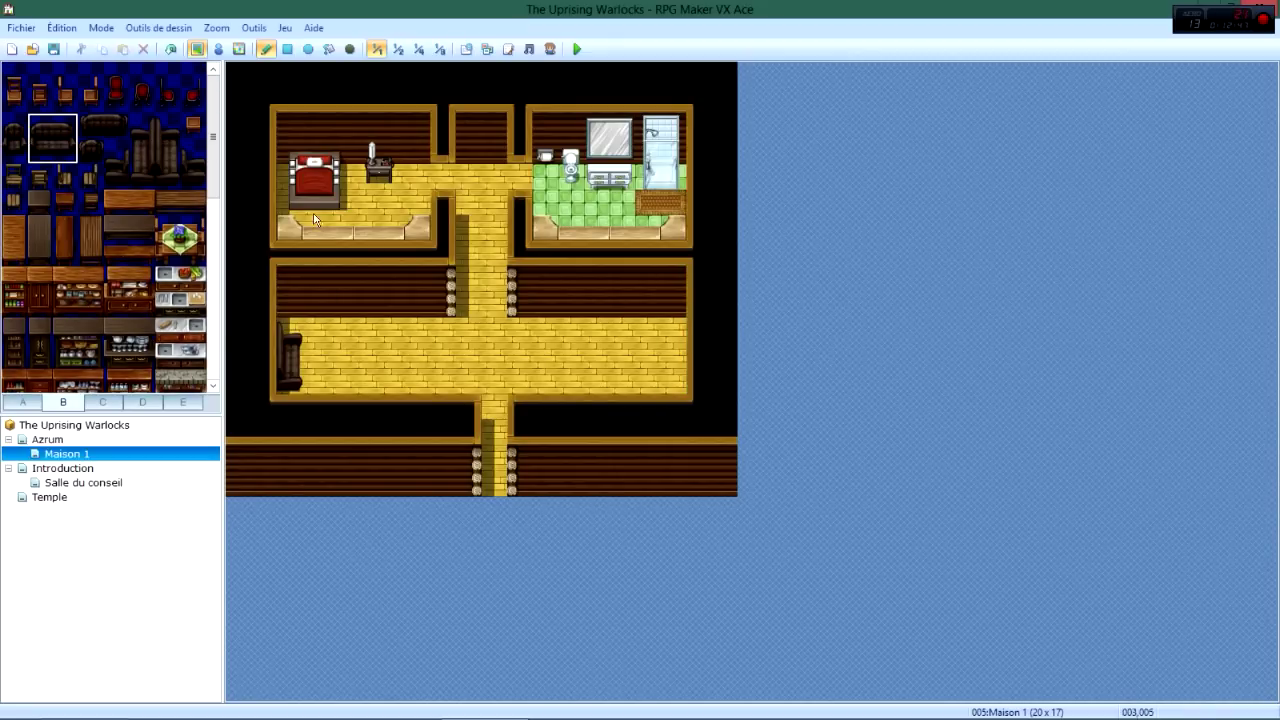
left_click(318, 307)
left_click(390, 307)
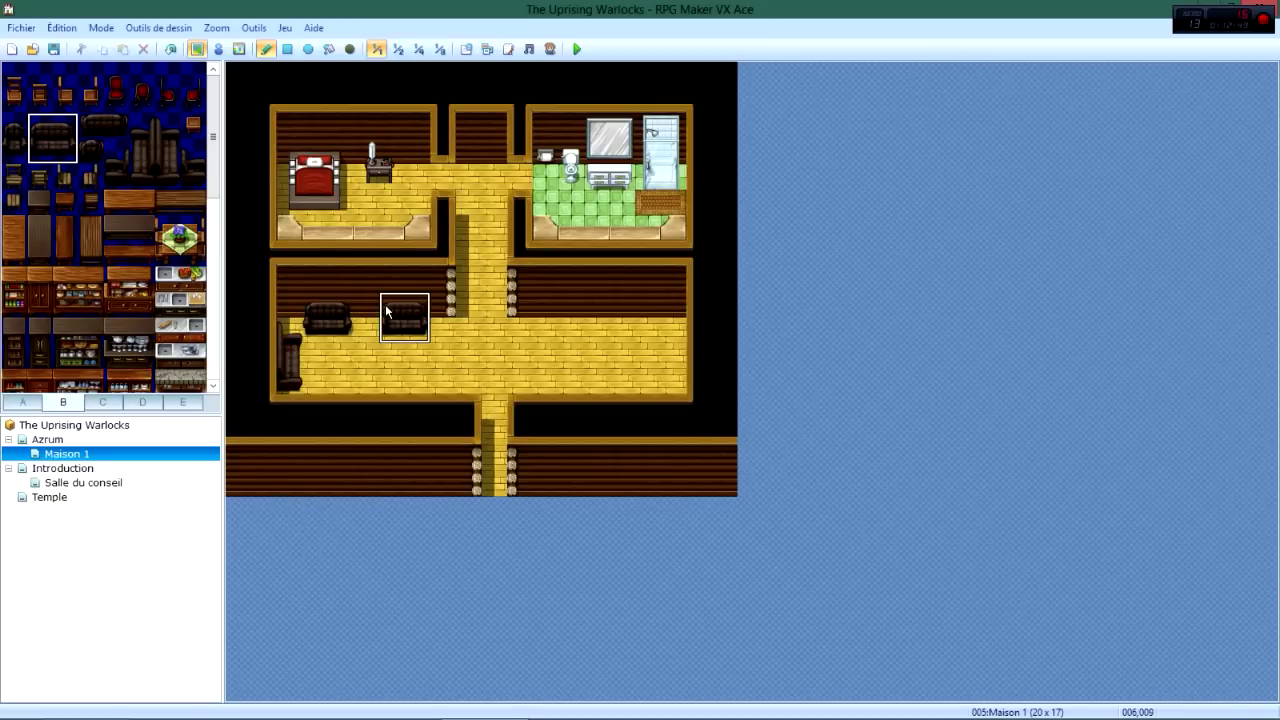
Lay a red carpet from sheet A, five tiles wide and two deep, beside the sofa on the west wall.
left_click(27, 402)
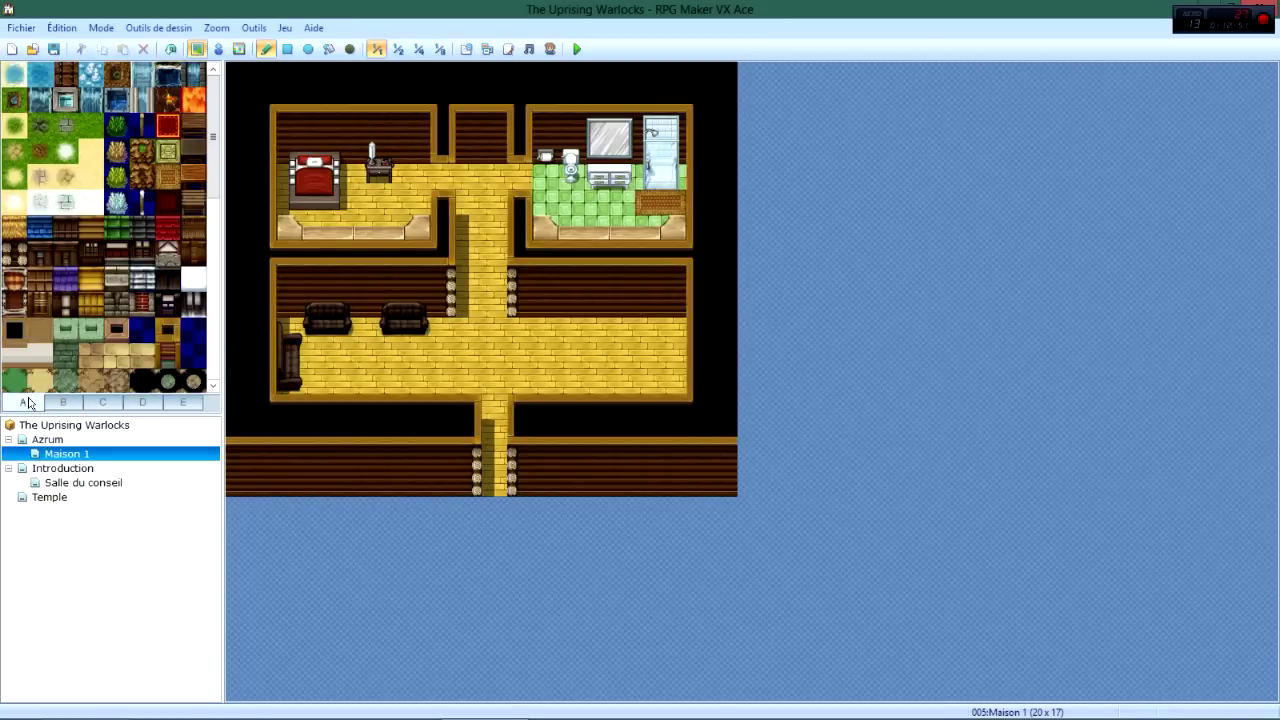
left_click(168, 127)
mouse_move(314, 357)
left_mouse_down()
mouse_move(340, 380)
mouse_move(400, 381)
mouse_move(420, 357)
mouse_move(337, 357)
mouse_move(340, 382)
left_mouse_up()
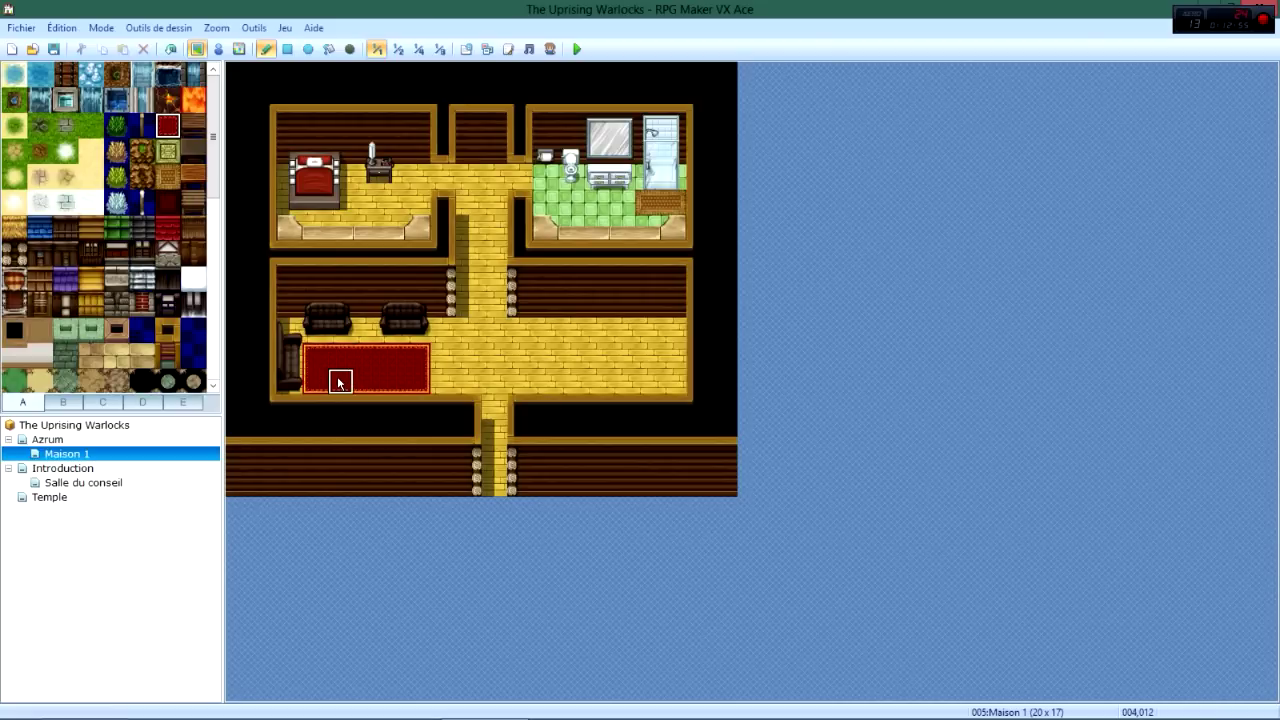
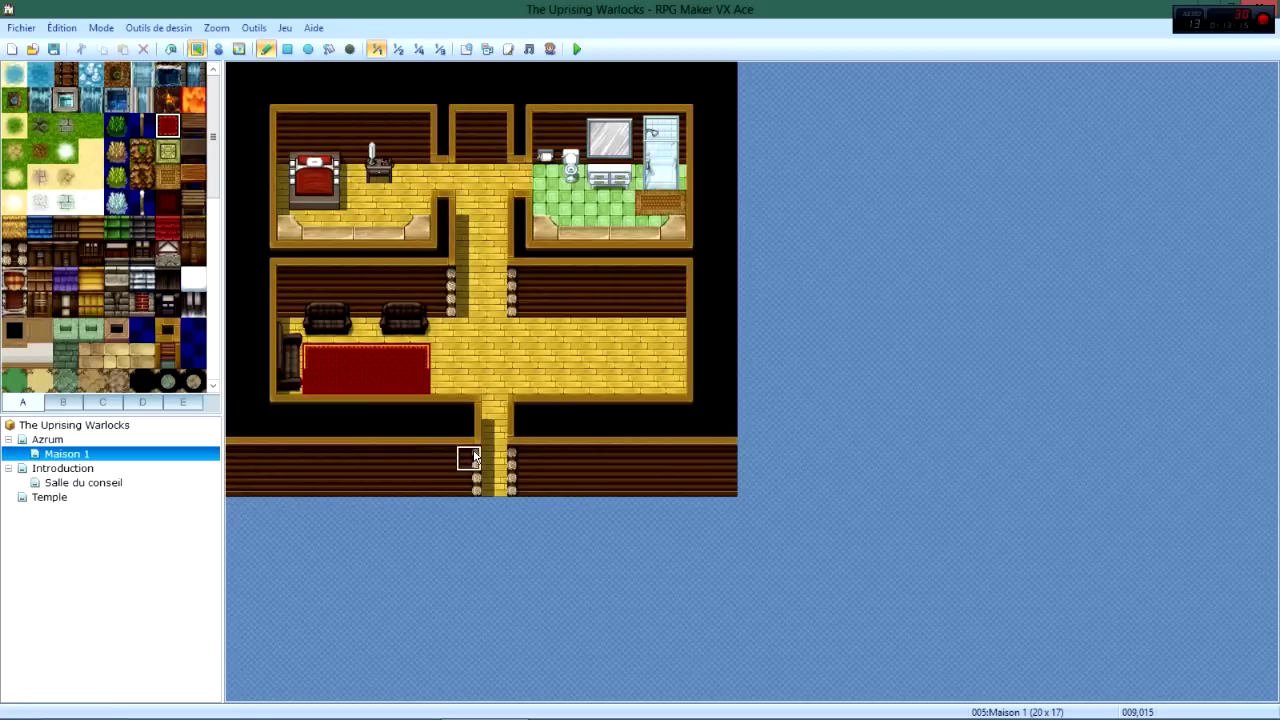
left_click(287, 384)
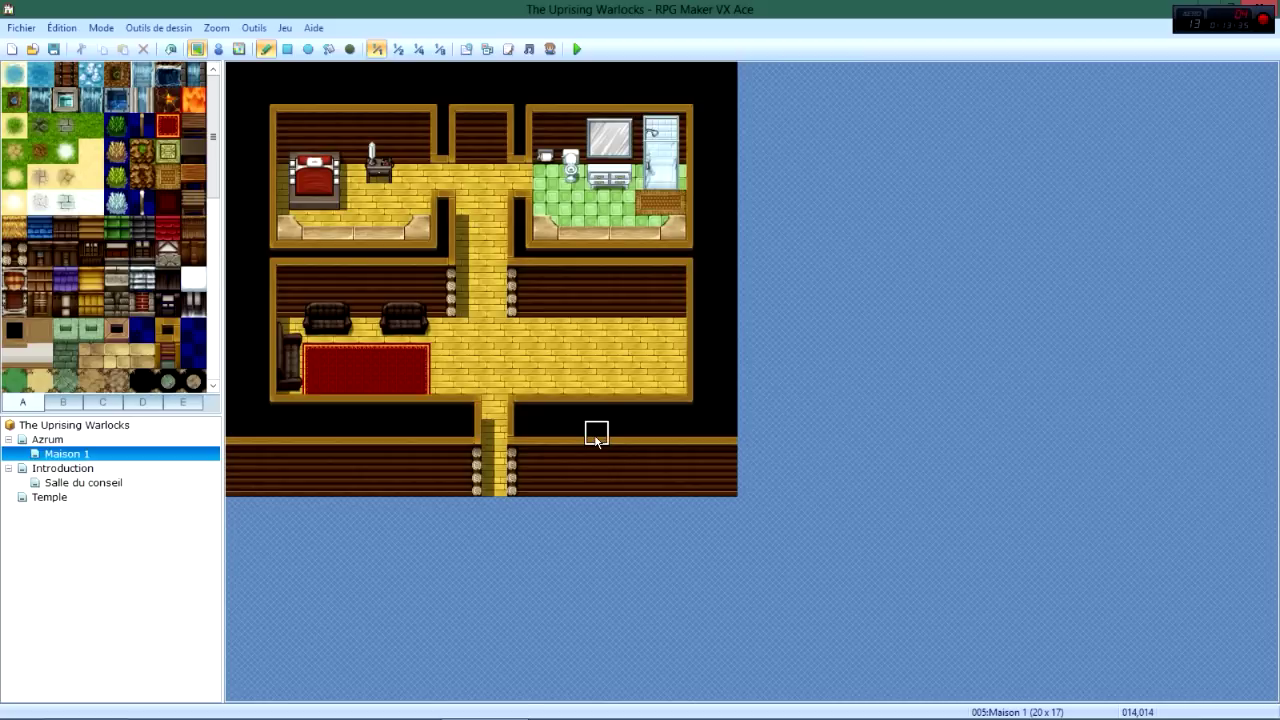
Set two small glass coffee tables from sheet D on the red carpet, one in front of each back-wall sofa.
left_click(100, 401)
left_click(142, 401)
scroll(183, 355, "down", 3)
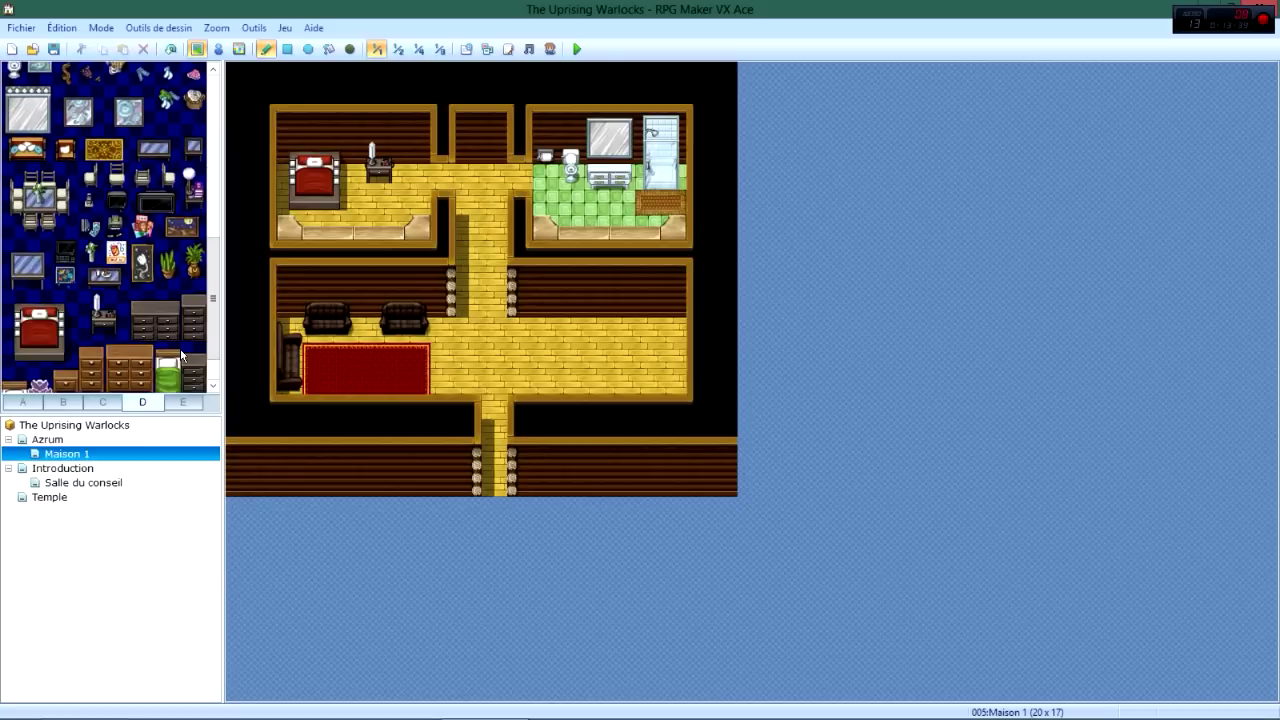
left_click_drag(143, 149, 167, 149)
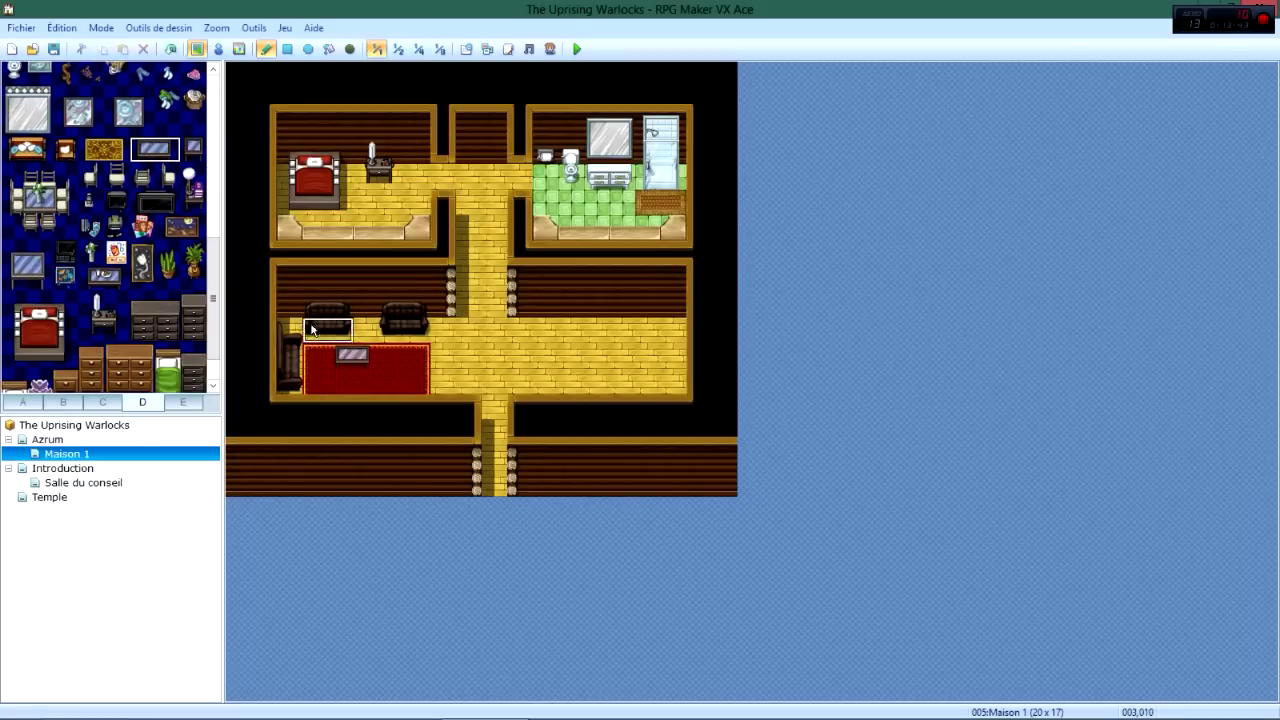
left_click(346, 355)
left_click(170, 49)
left_click(327, 355)
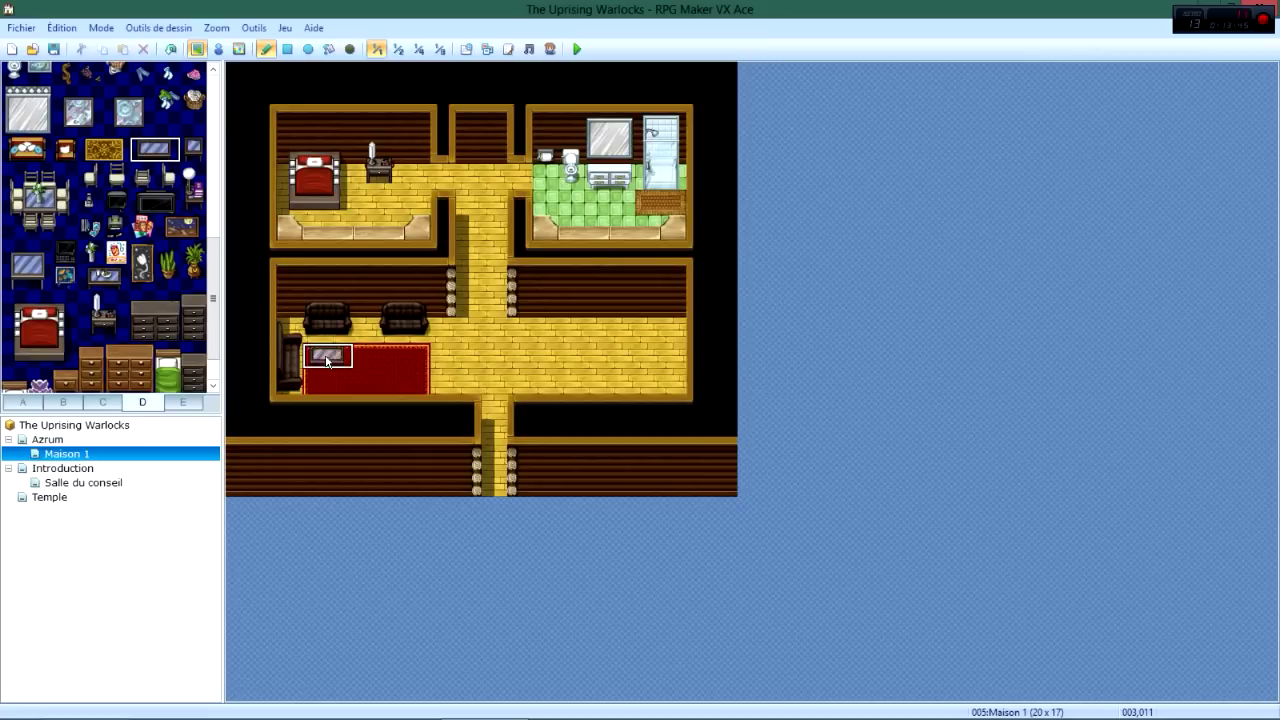
left_click(404, 355)
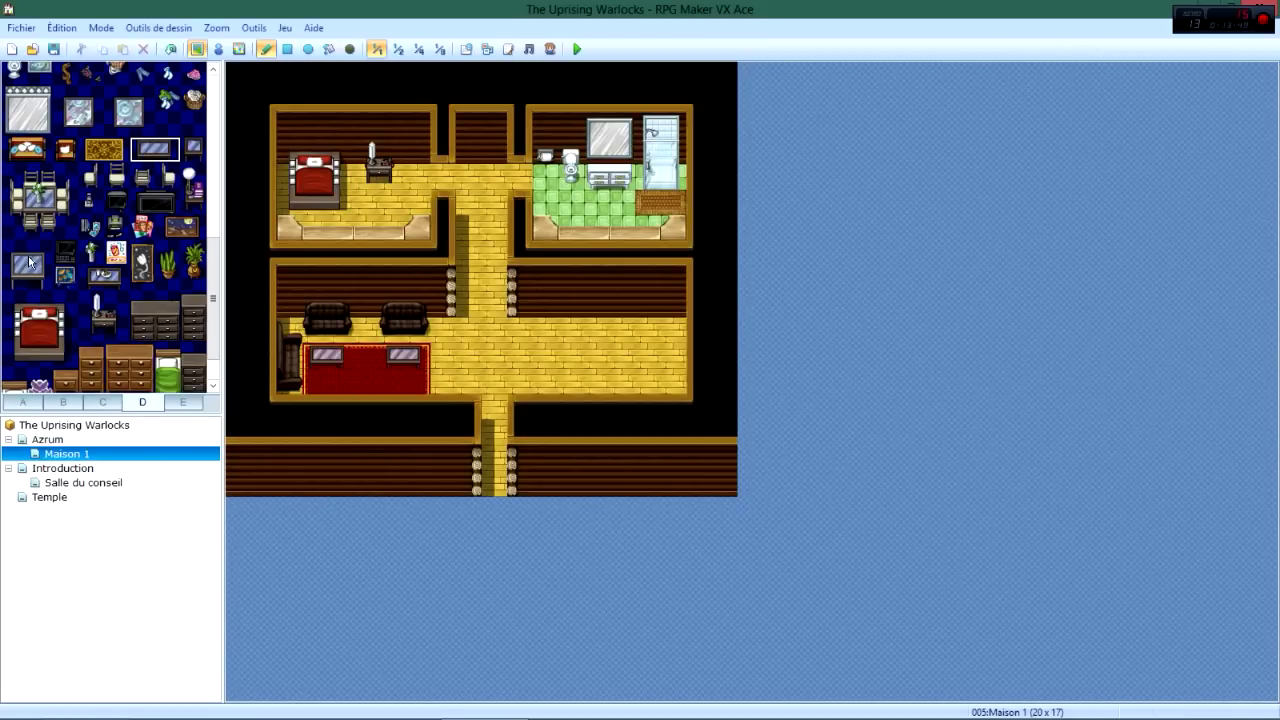
Try the larger glass table from sheet D on the carpet between the two coffee tables, then undo it.
left_click(28, 264)
left_click(341, 358)
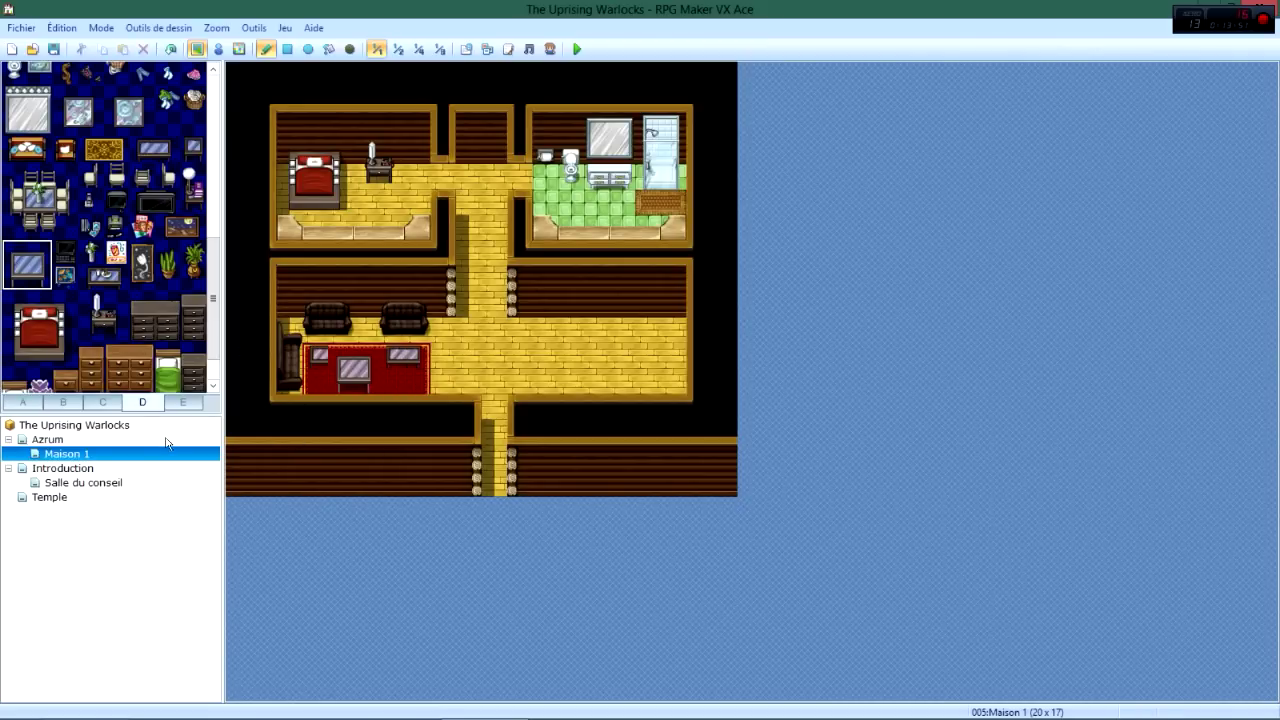
left_click(170, 49)
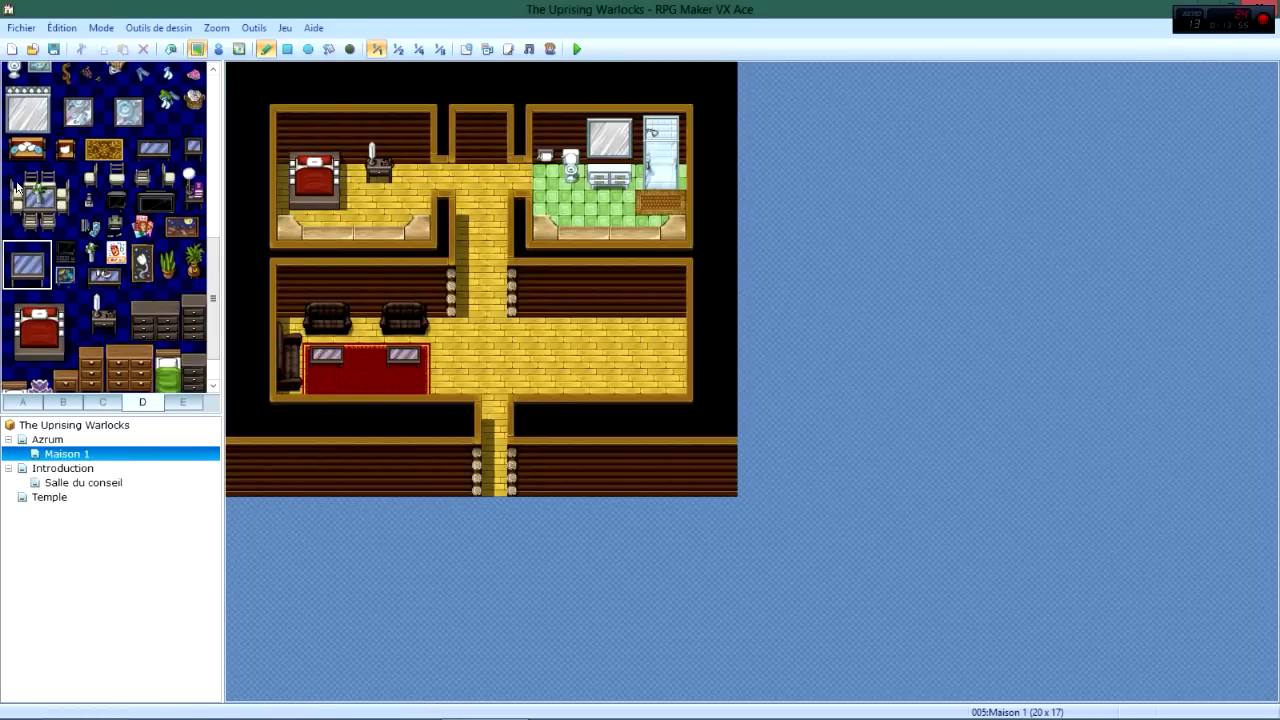
Remove the two back-wall sofas by painting sampled floor and wall tiles over them.
left_click_drag(16, 187, 62, 228)
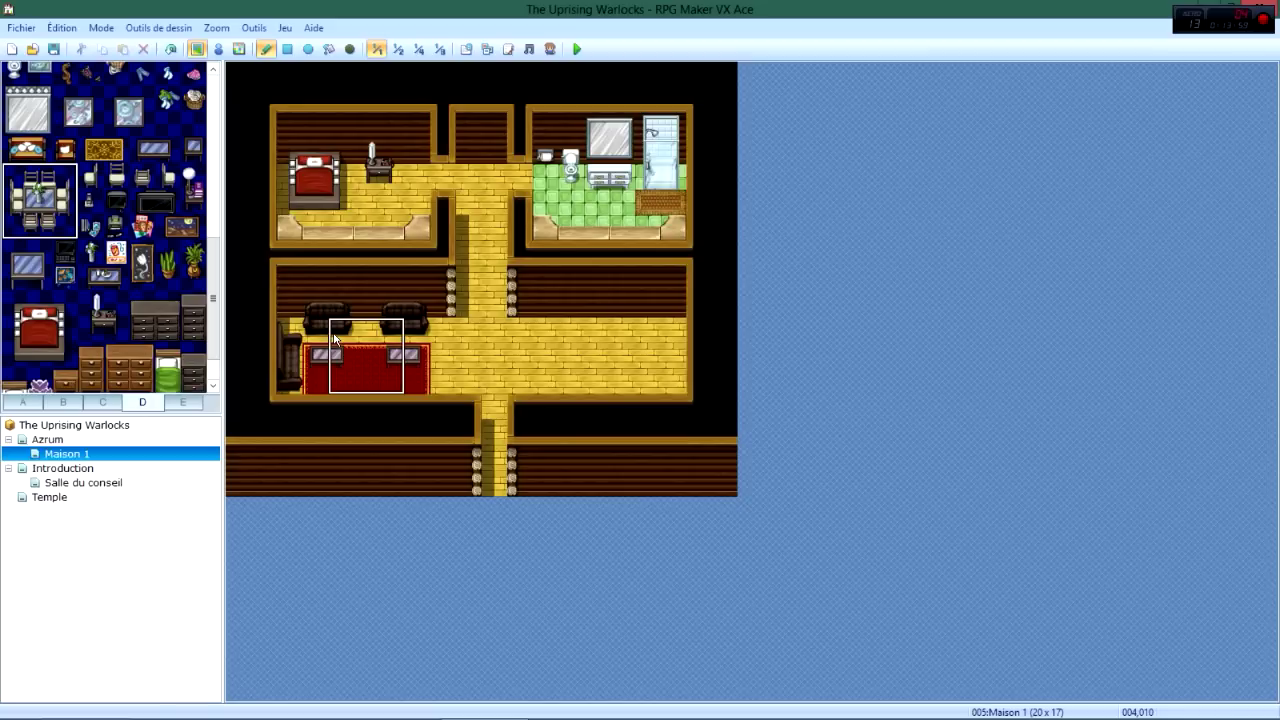
right_click(457, 330)
left_click_drag(457, 330, 320, 331)
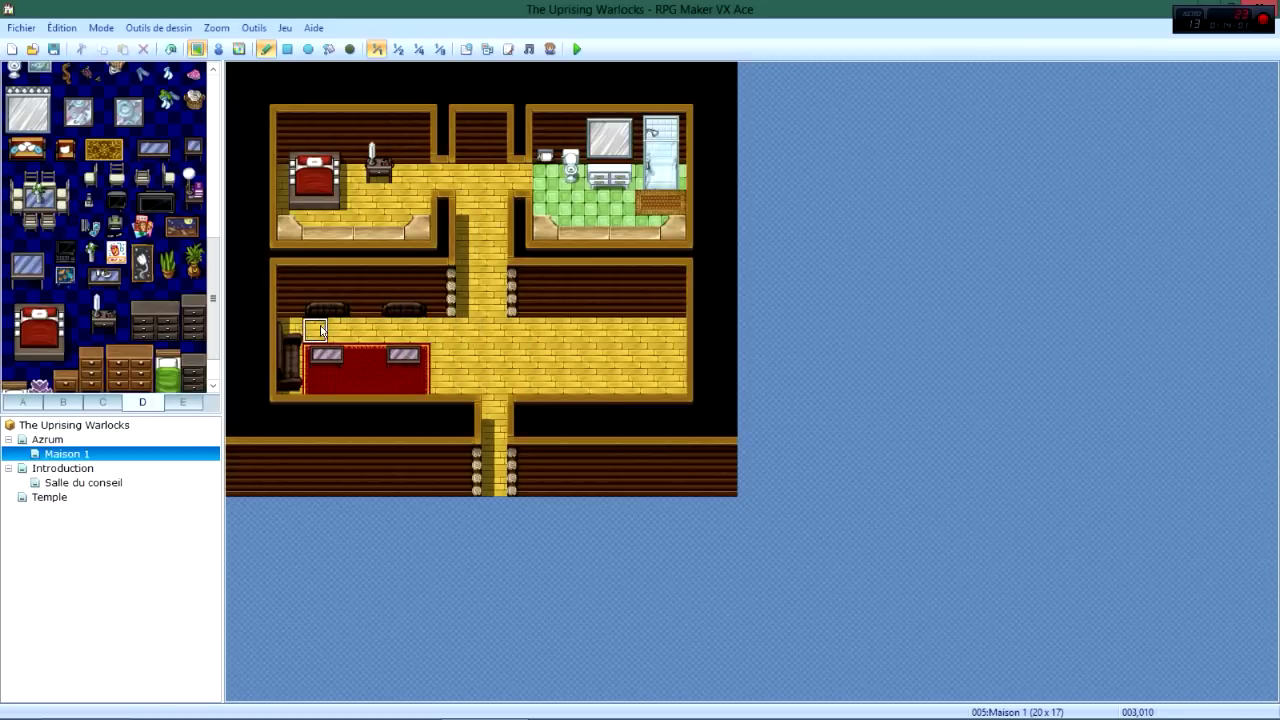
right_click(392, 283)
mouse_move(392, 300)
left_mouse_down()
mouse_move(414, 300)
mouse_move(314, 300)
left_mouse_up()
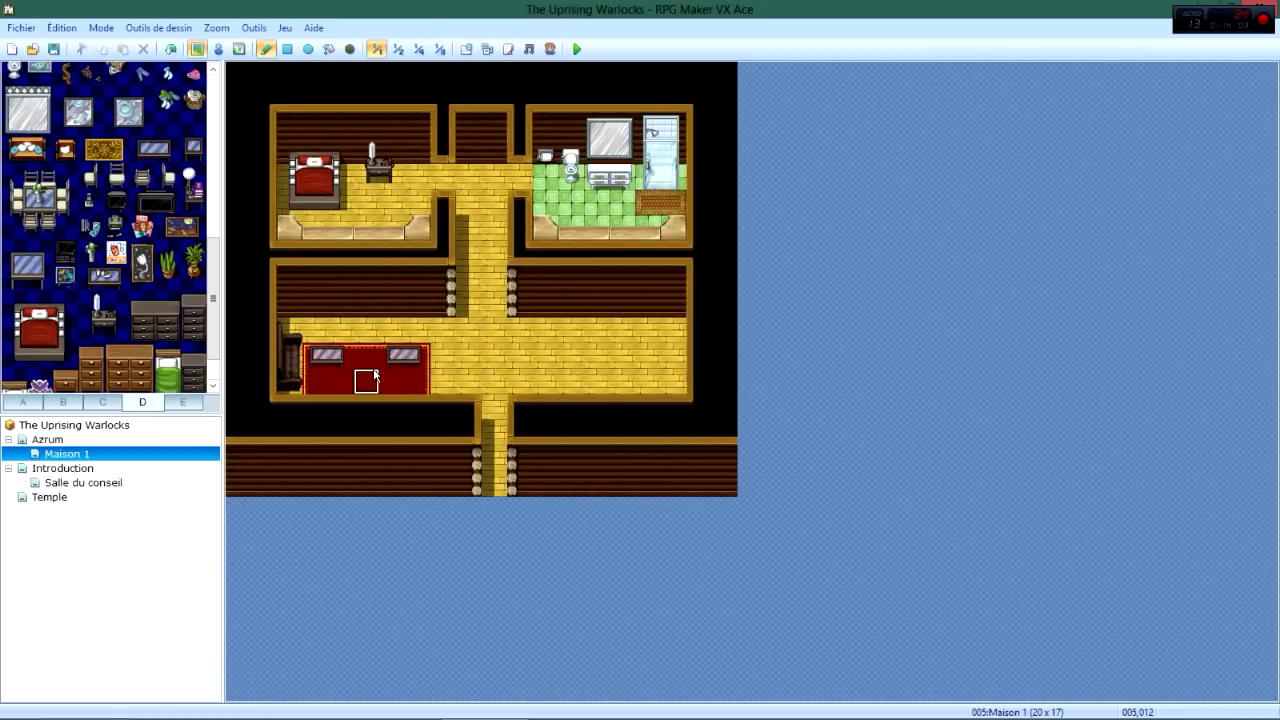
Extend the red carpet over the coffee tables to the back wall and centre sheet D's glass dining table with chairs on it.
right_click(329, 364)
mouse_move(329, 364)
left_mouse_down()
mouse_move(409, 362)
mouse_move(406, 341)
mouse_move(314, 332)
left_mouse_up()
left_click_drag(14, 186, 62, 222)
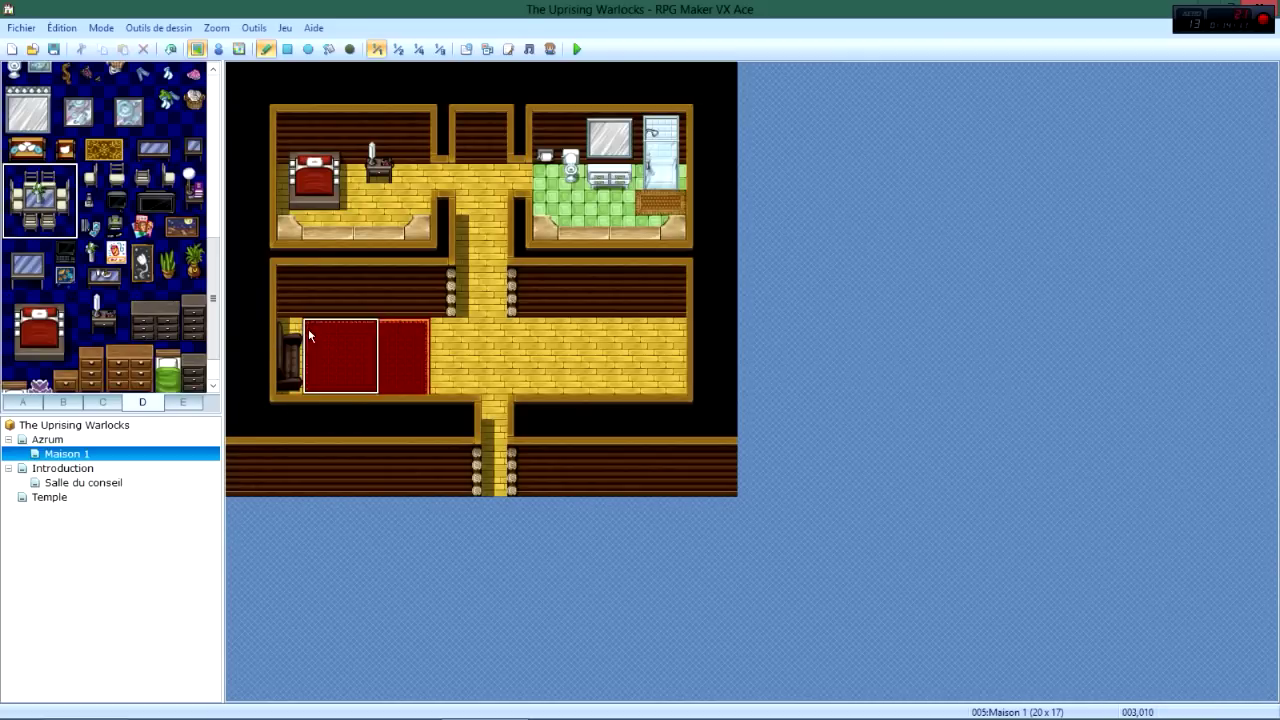
left_click(340, 334)
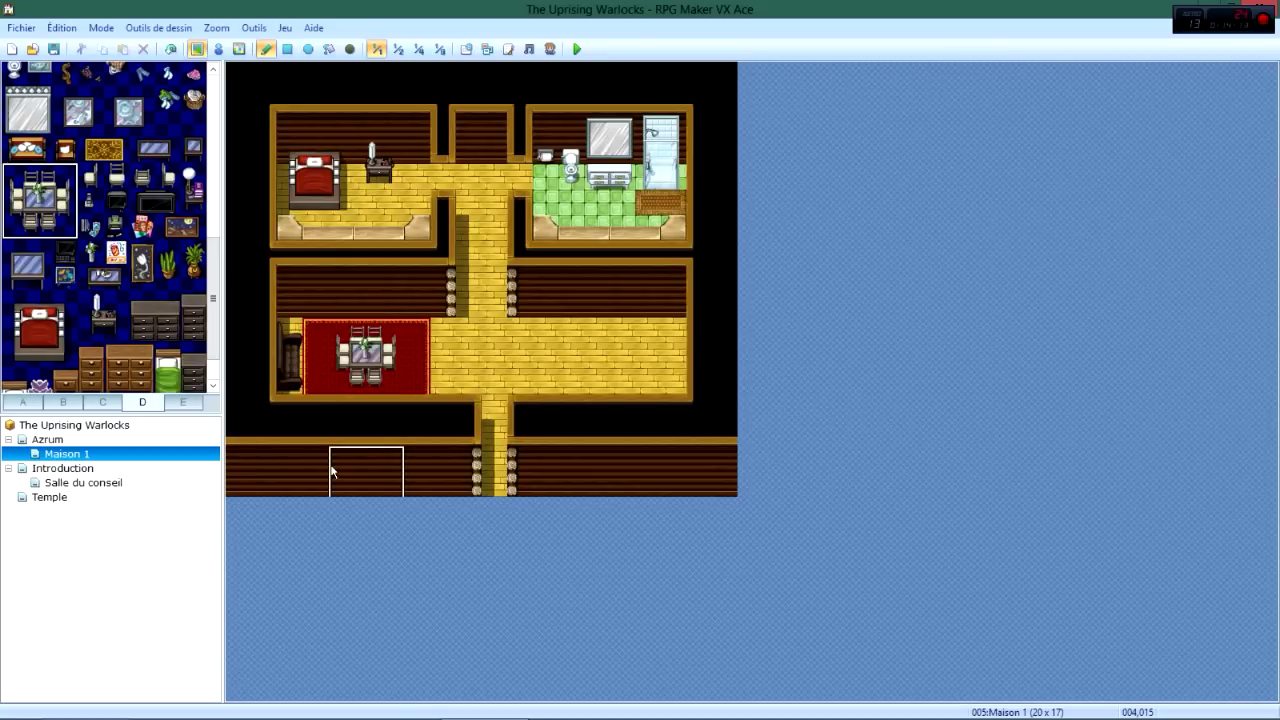
Place the tall green potted plant from sheet D against the back wall, between the carpet and the corridor opening.
left_click(98, 306)
scroll(127, 328, "down", 1)
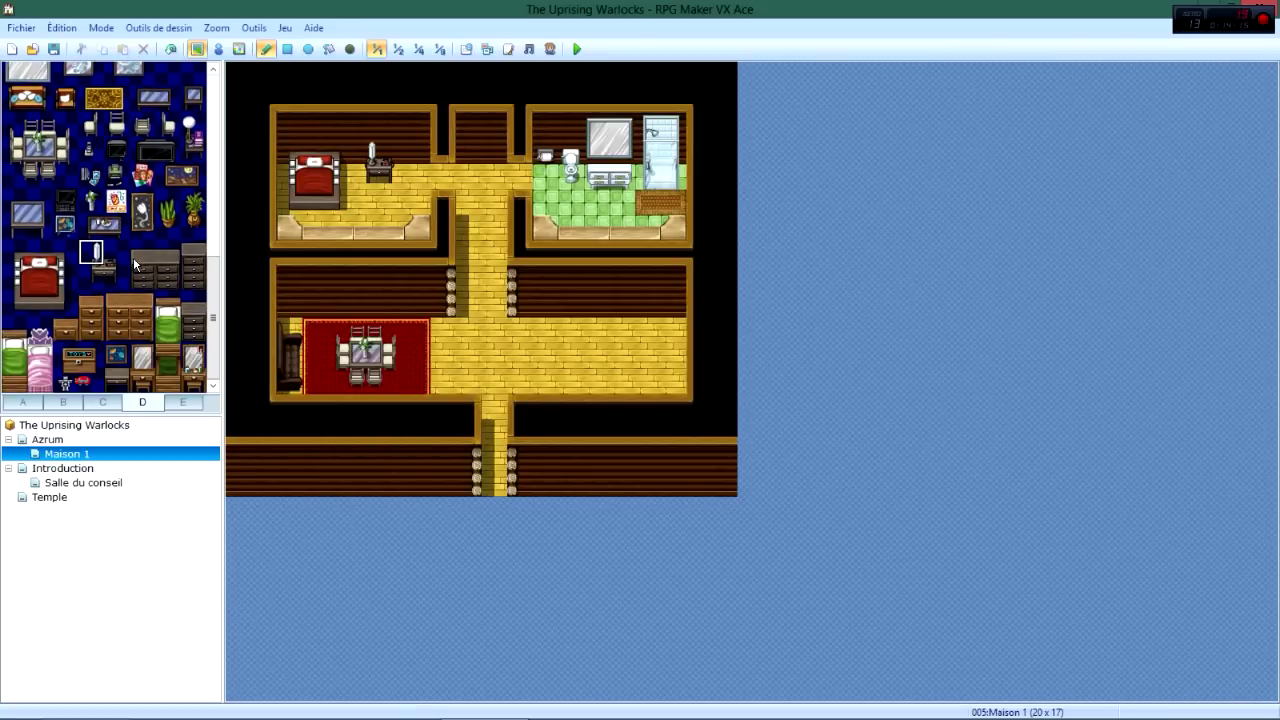
left_click_drag(168, 192, 170, 228)
left_click(443, 304)
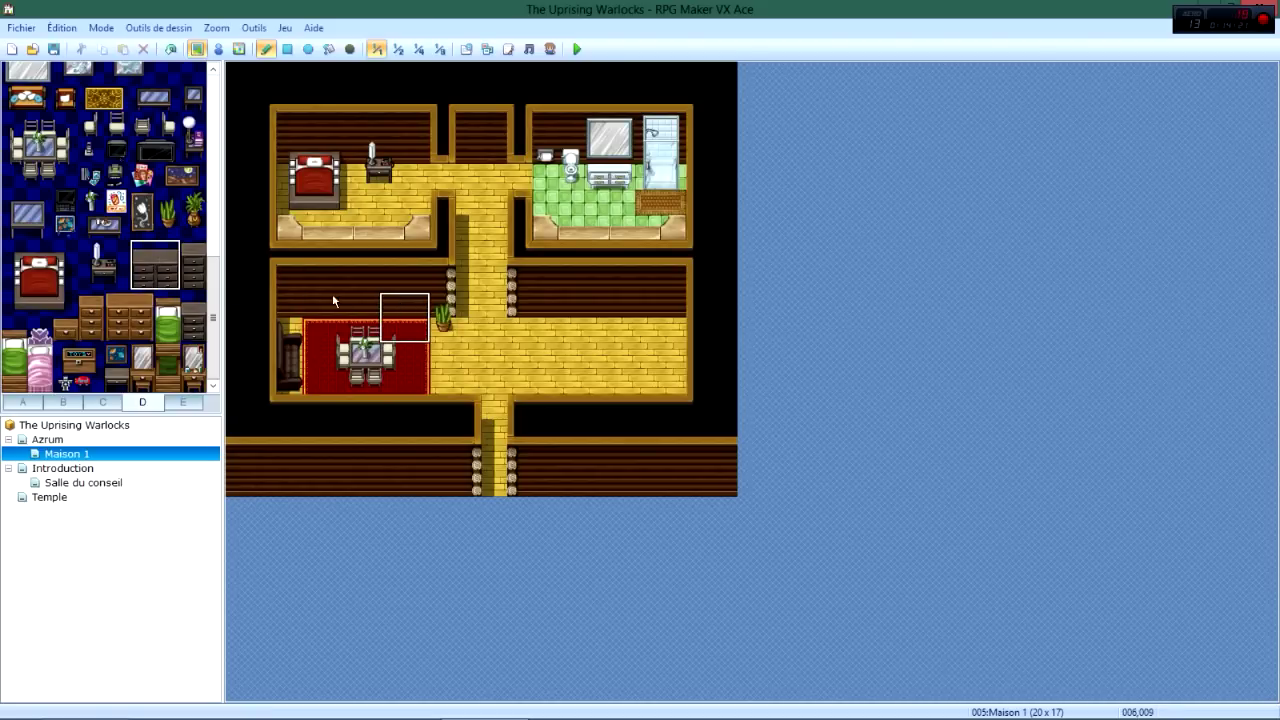
left_click(168, 254)
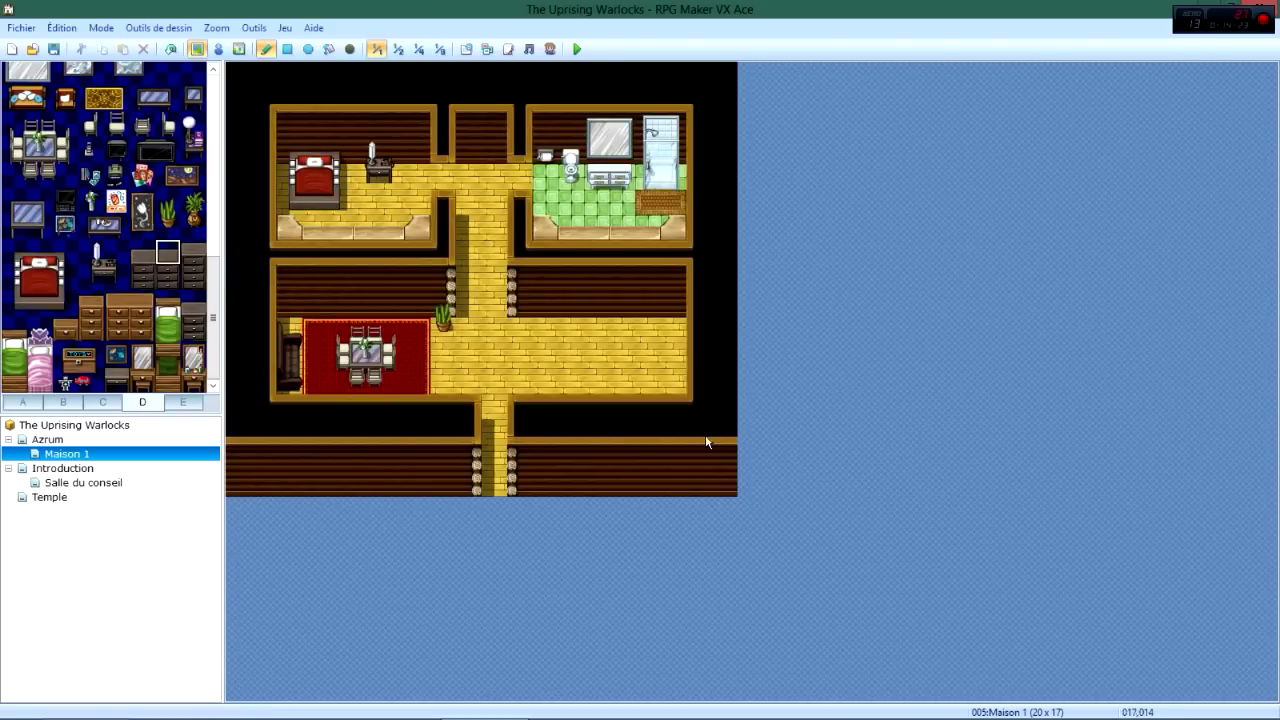
Place the stone stove from sheet B at the east end of the large room's back wall to start the kitchen.
scroll(89, 314, "up", 6)
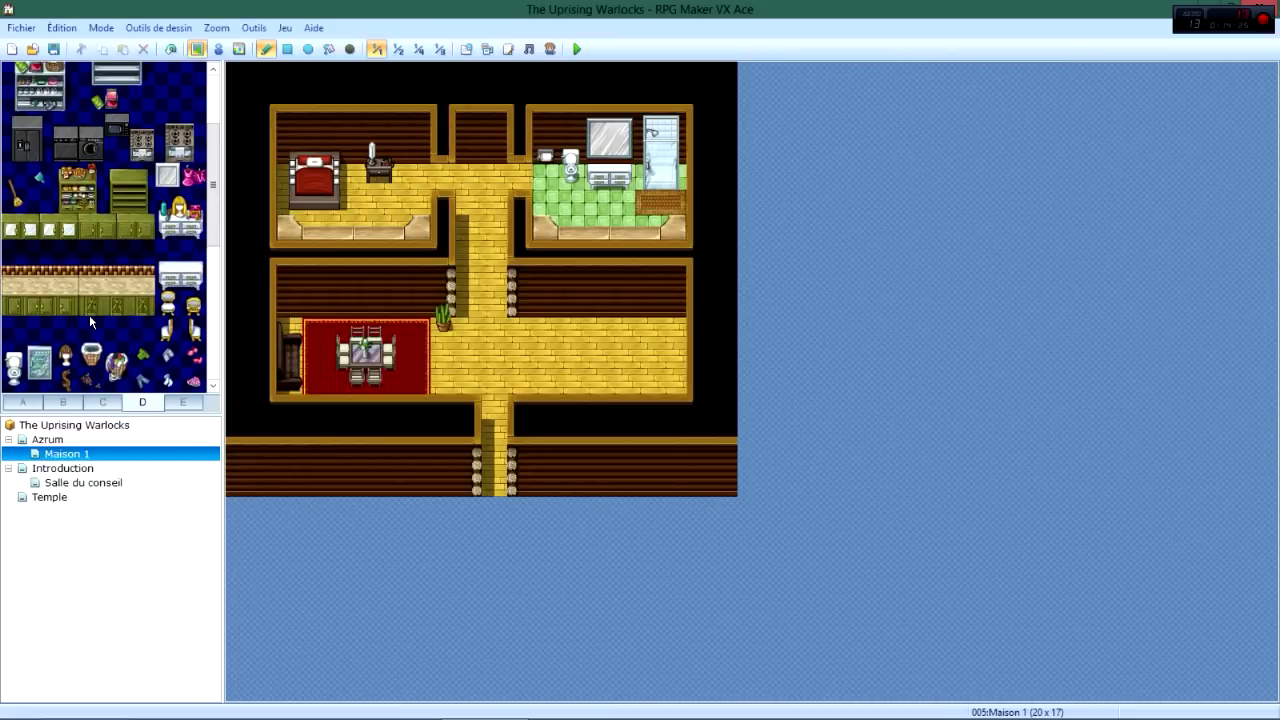
scroll(89, 320, "down", 5)
left_click(100, 404)
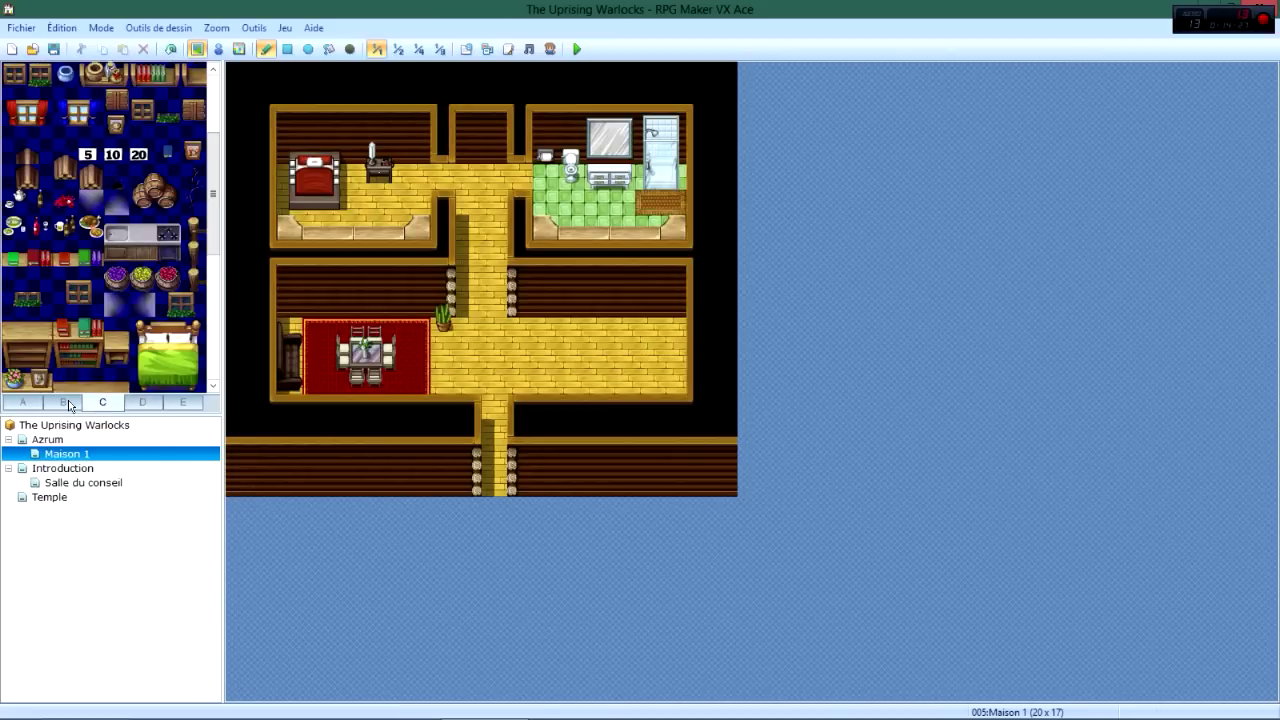
left_click(64, 402)
scroll(93, 332, "down", 3)
scroll(93, 332, "up", 1)
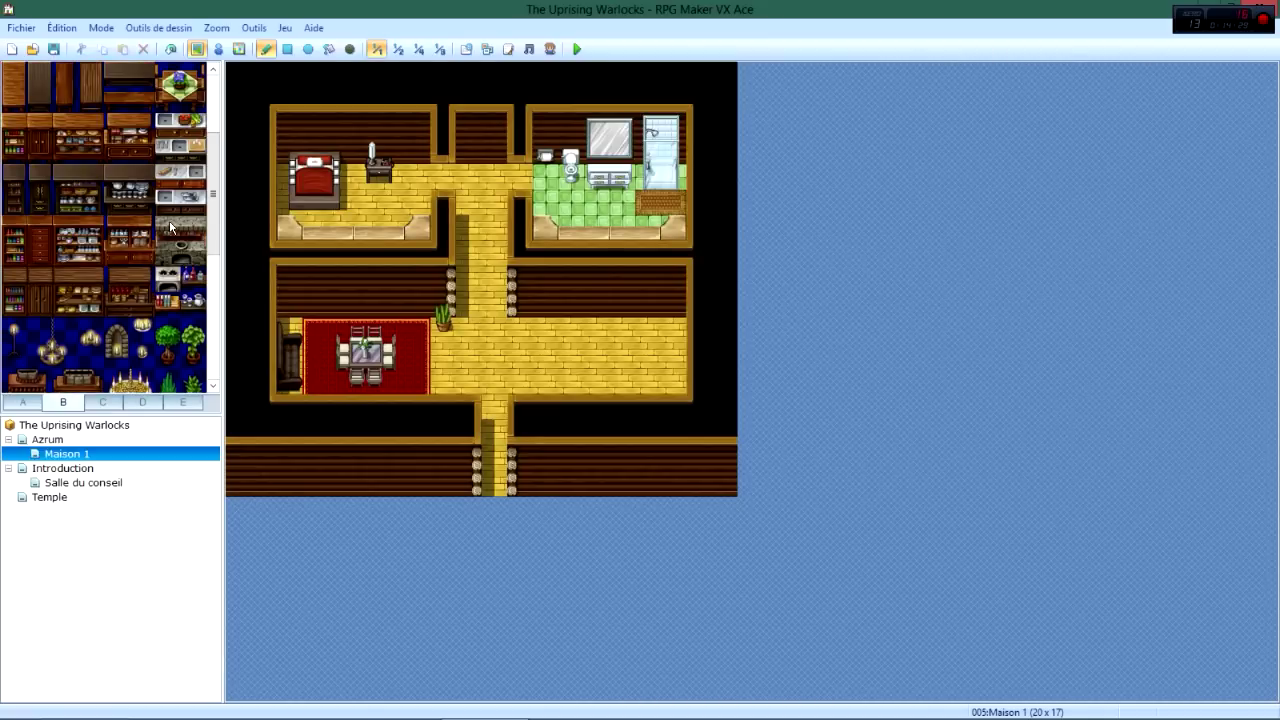
left_click_drag(170, 228, 192, 255)
left_click(648, 305)
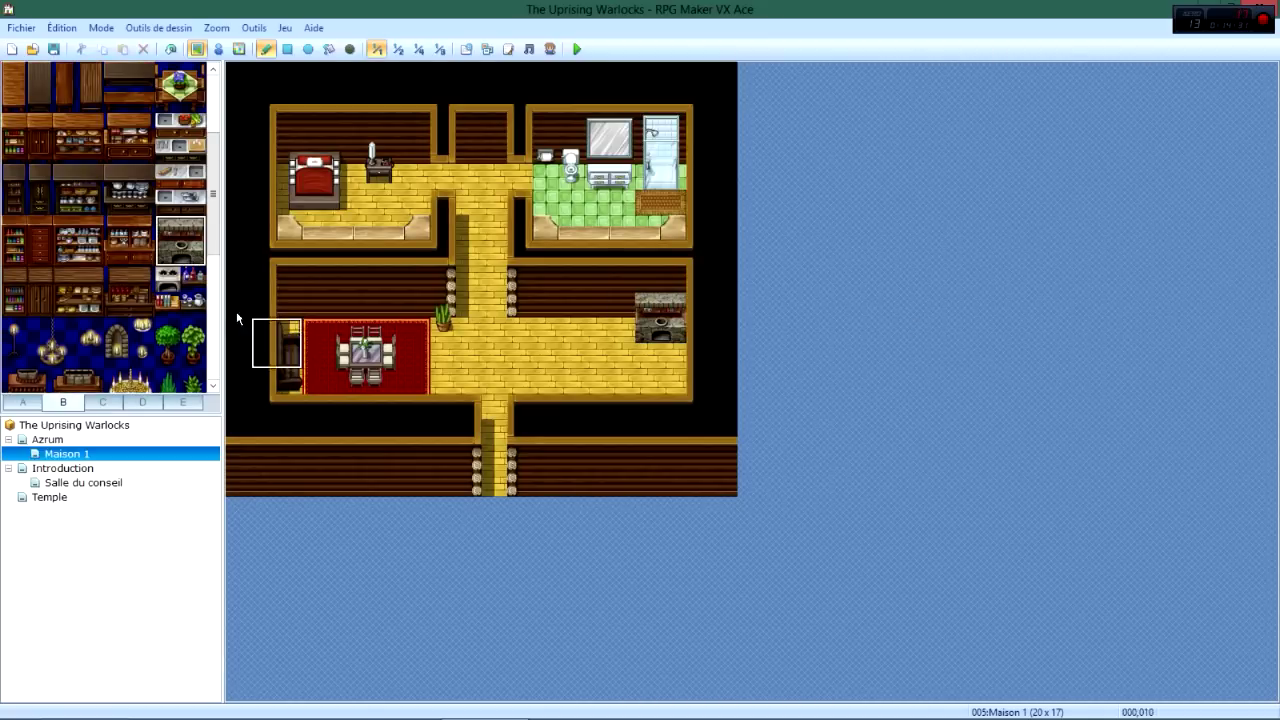
Place the two-tile sink counter from sheet B along the back wall directly beside the stone stove.
left_click_drag(168, 203, 198, 205)
left_click(597, 328)
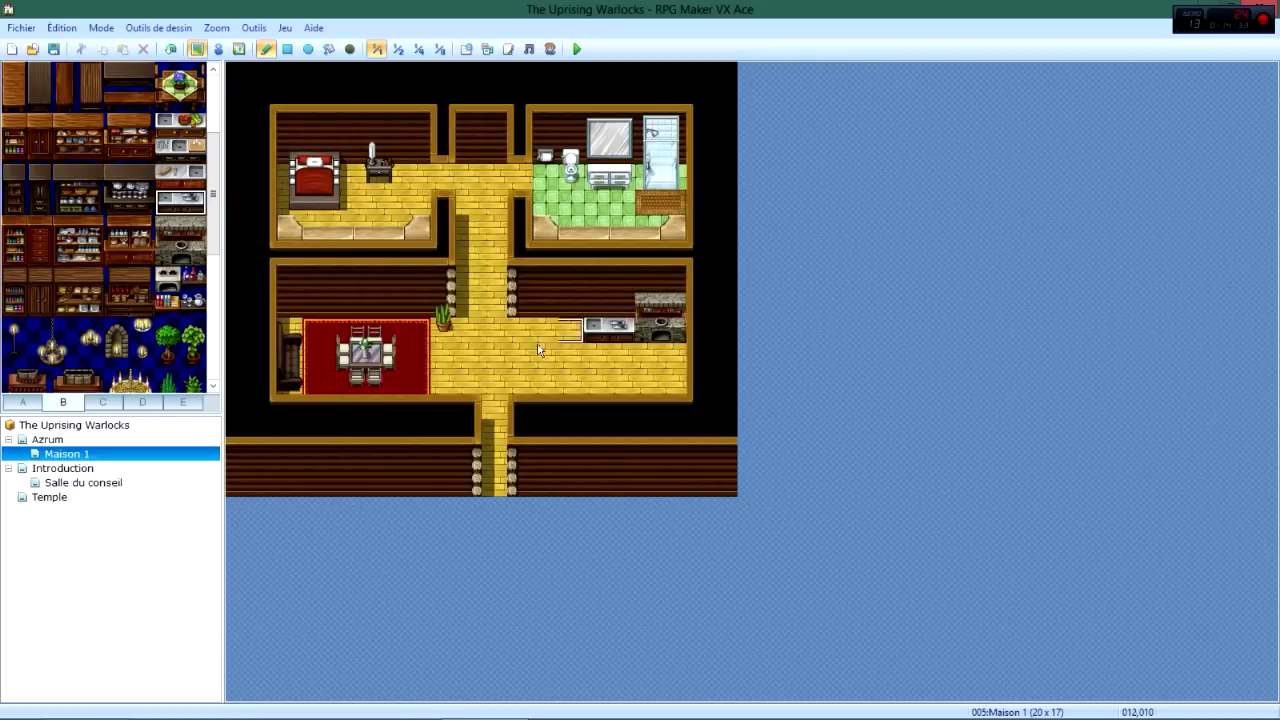
left_click(142, 279)
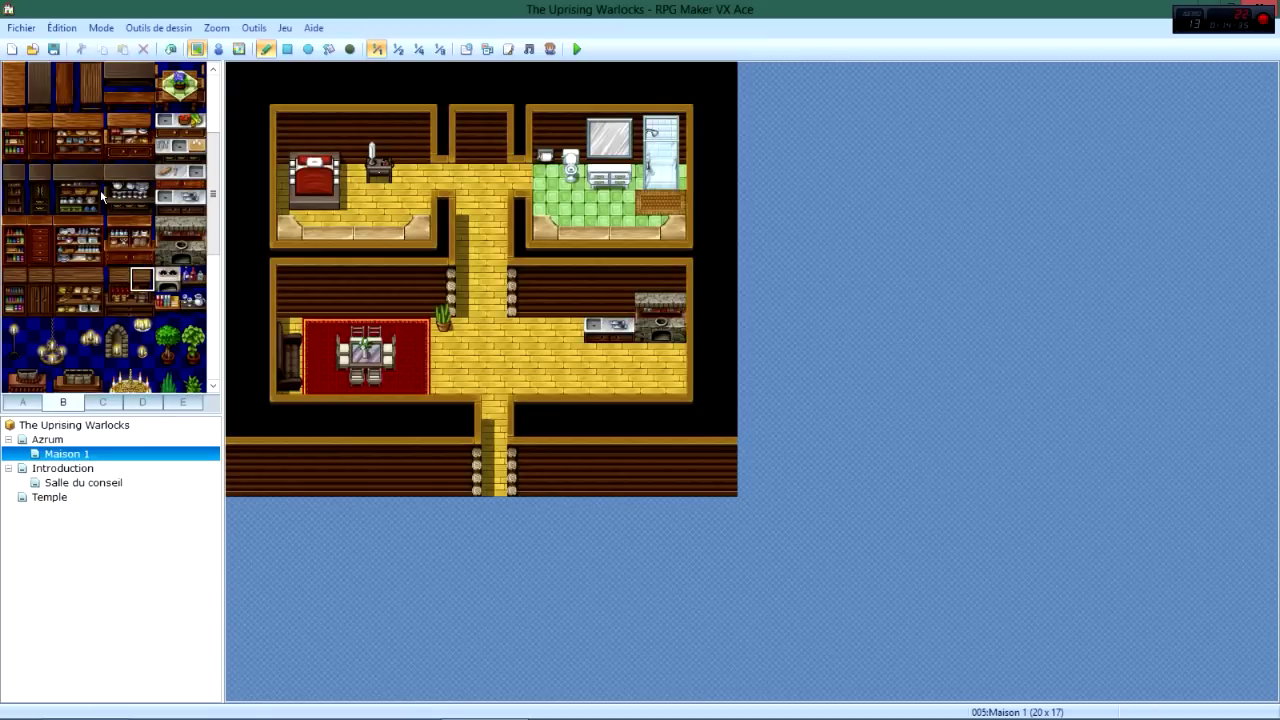
Place the wide stocked shelf beside the kitchen sink and a narrow dark cabinet on the shelf's other side, against the kitchen wall.
left_click_drag(60, 278, 94, 306)
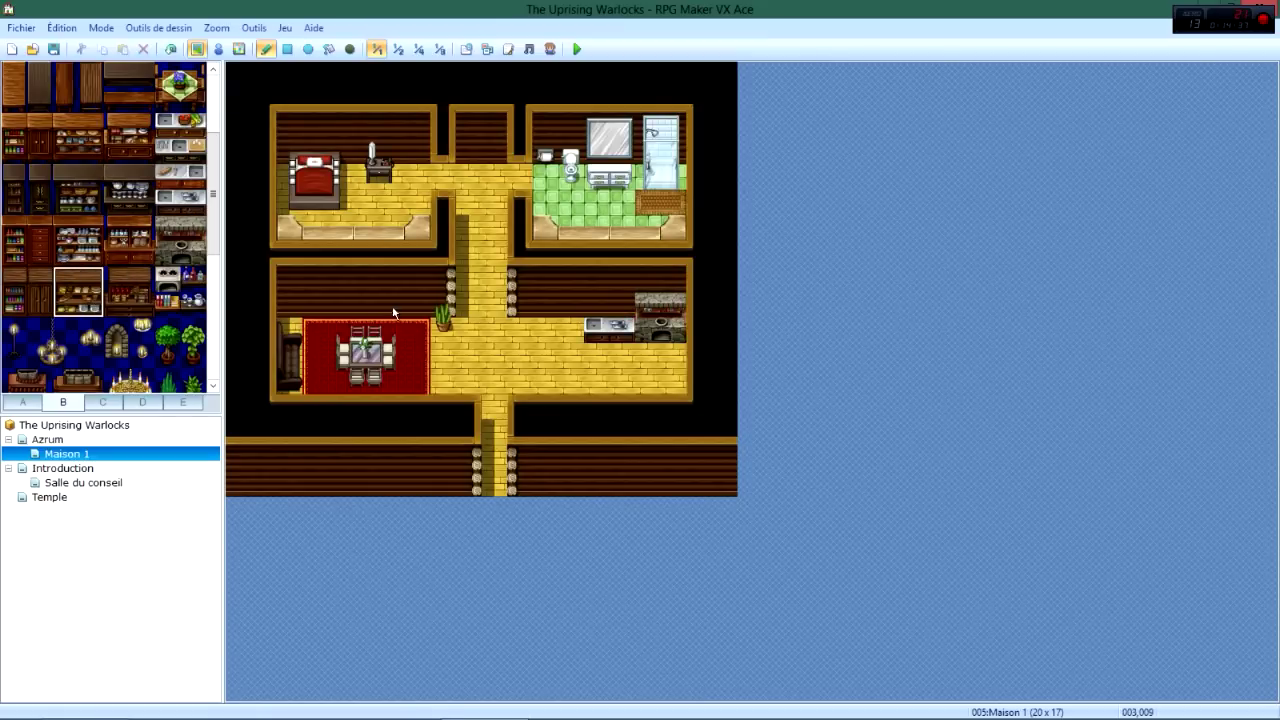
left_click(546, 306)
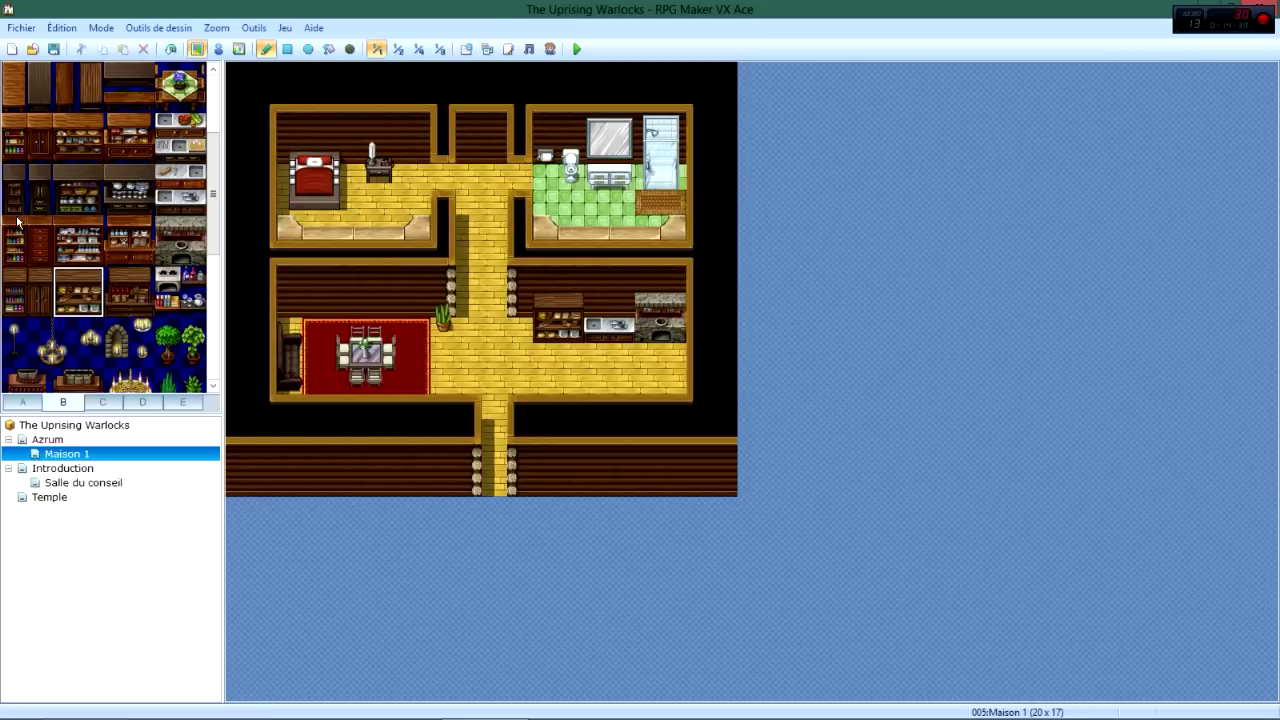
left_click_drag(17, 222, 16, 263)
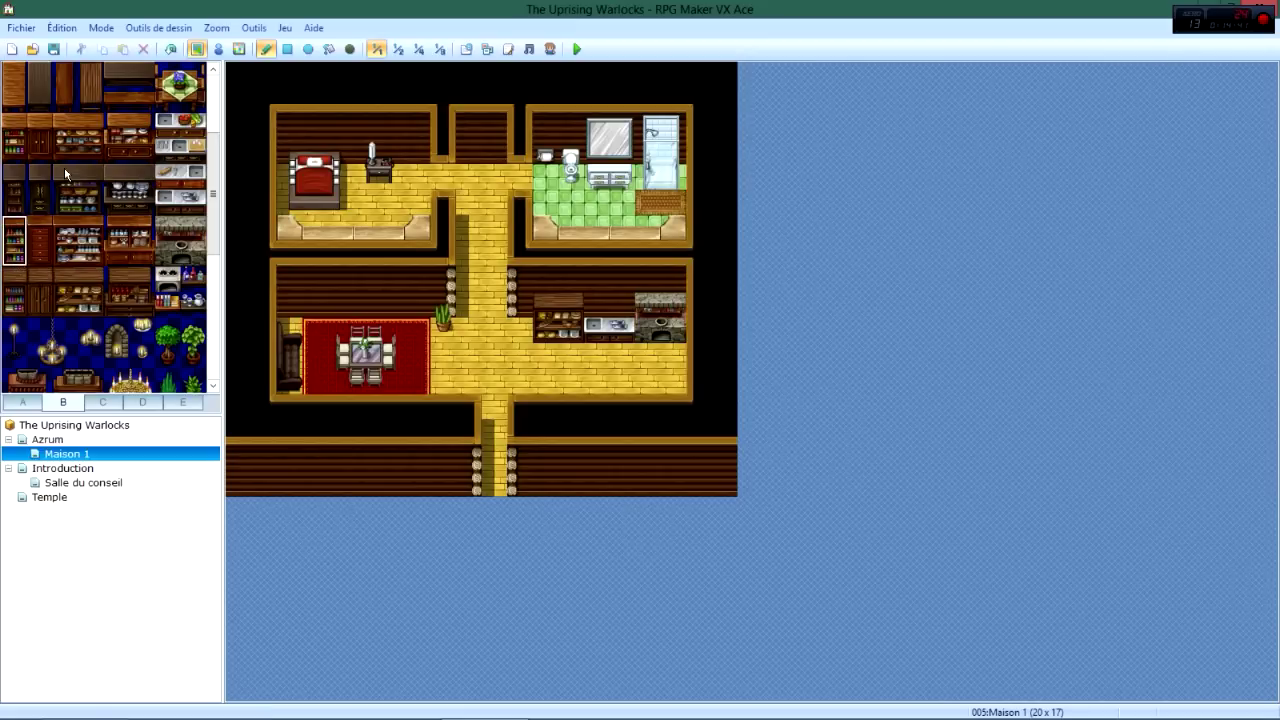
left_click(520, 316)
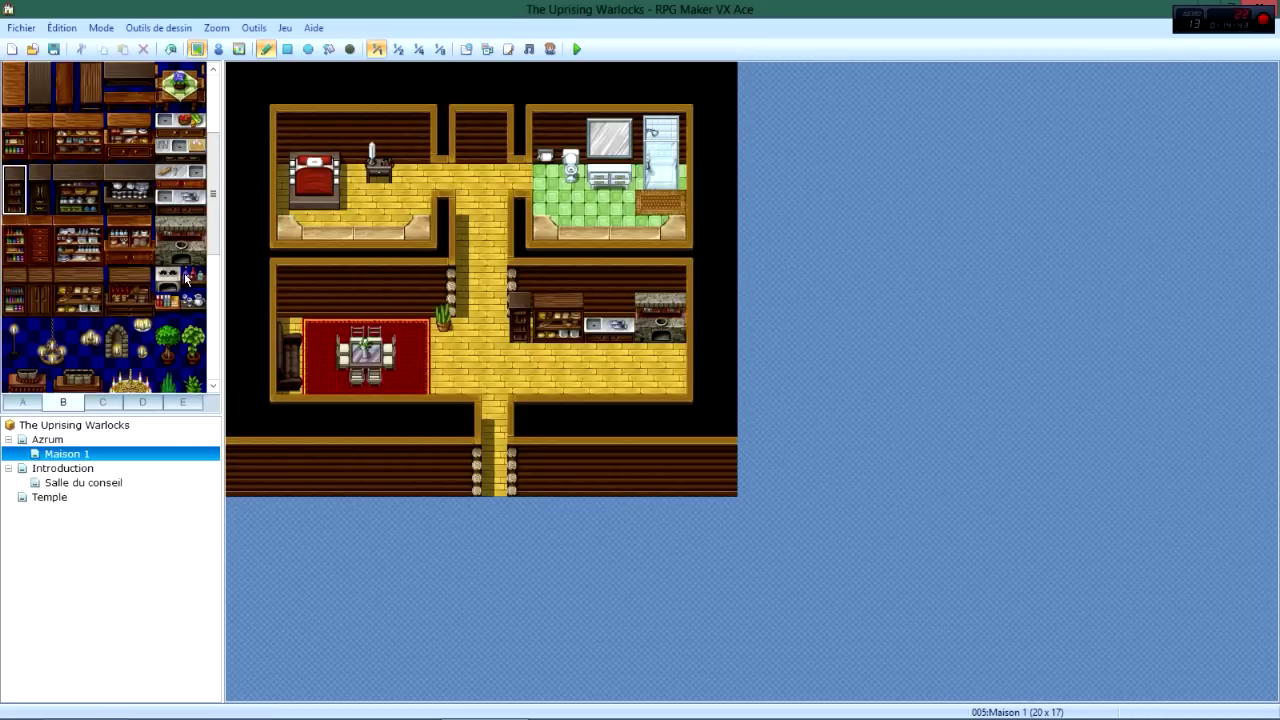
Line the kitchen's lower edge with beige ledge tiles and finish the row with the corner piece at the outer wall.
left_click(194, 279)
left_click(184, 402)
scroll(153, 240, "down", 5)
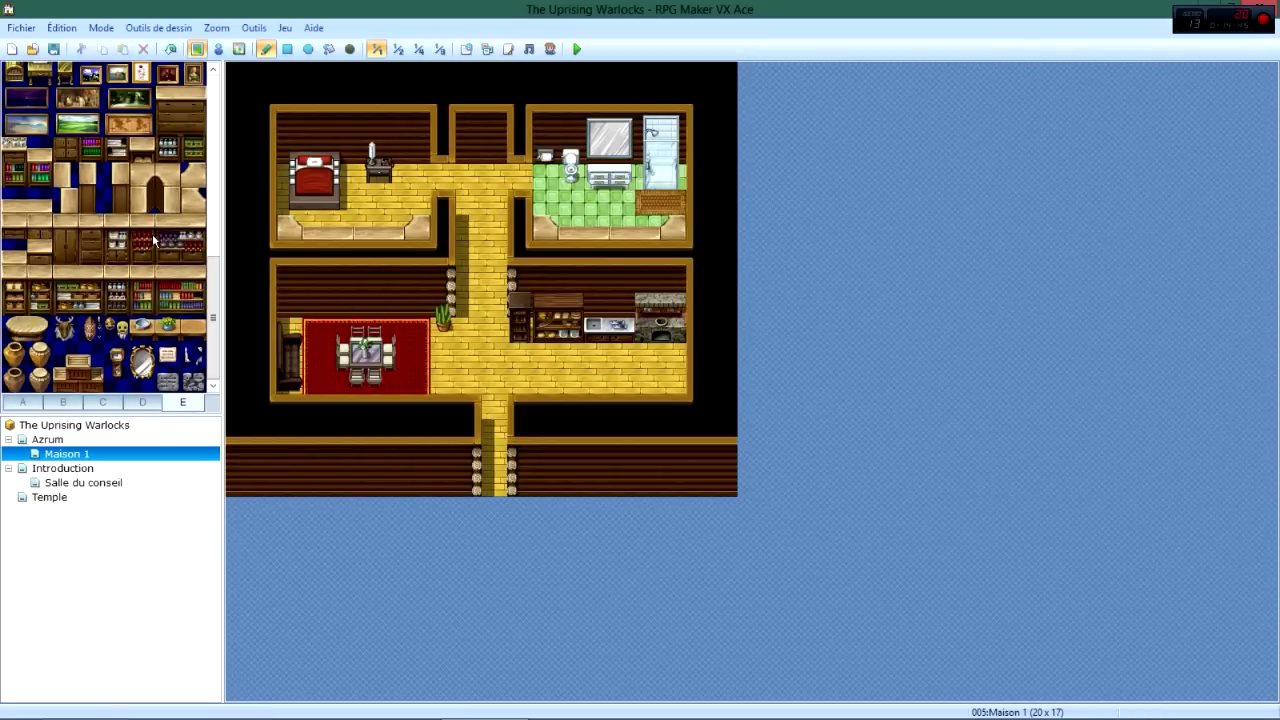
left_click_drag(44, 208, 14, 208)
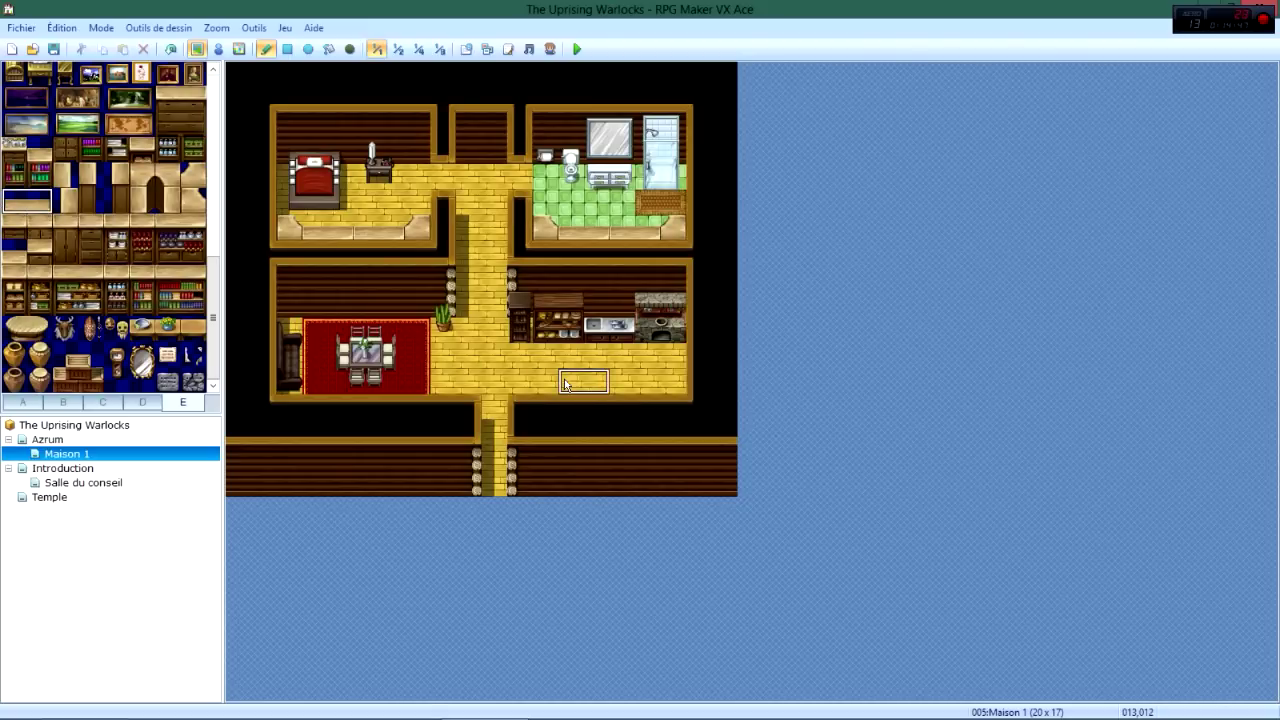
mouse_move(571, 381)
left_mouse_down()
mouse_move(545, 381)
mouse_move(623, 381)
left_mouse_up()
left_click(194, 201)
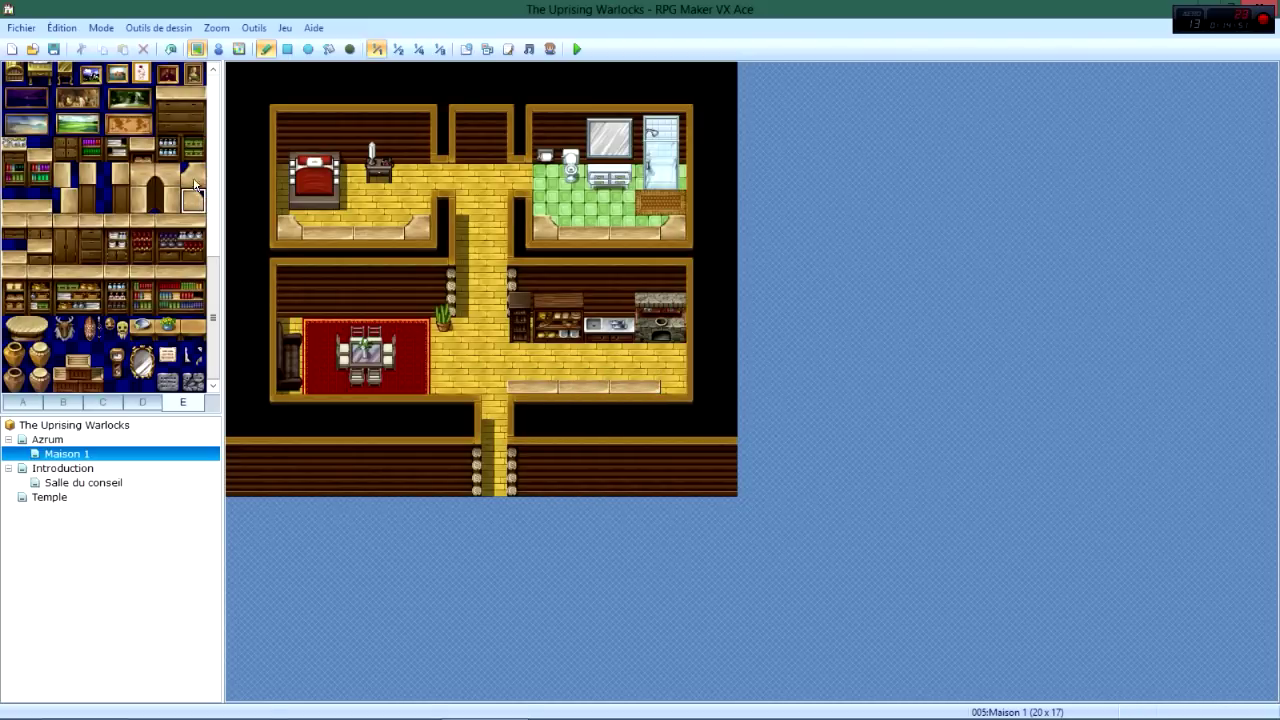
left_click(195, 176)
left_click(673, 385)
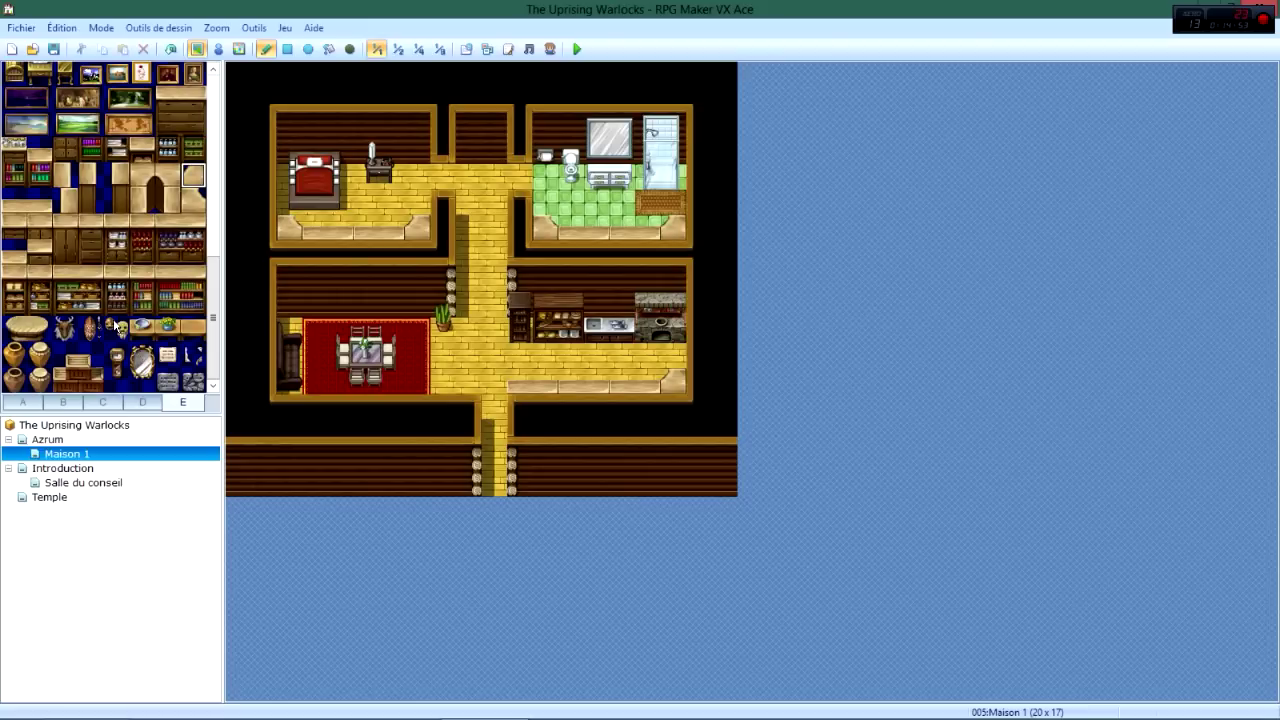
Try a dark red carpet strip from the house entrance into the main room and restore the yellow wood floor.
left_click(24, 402)
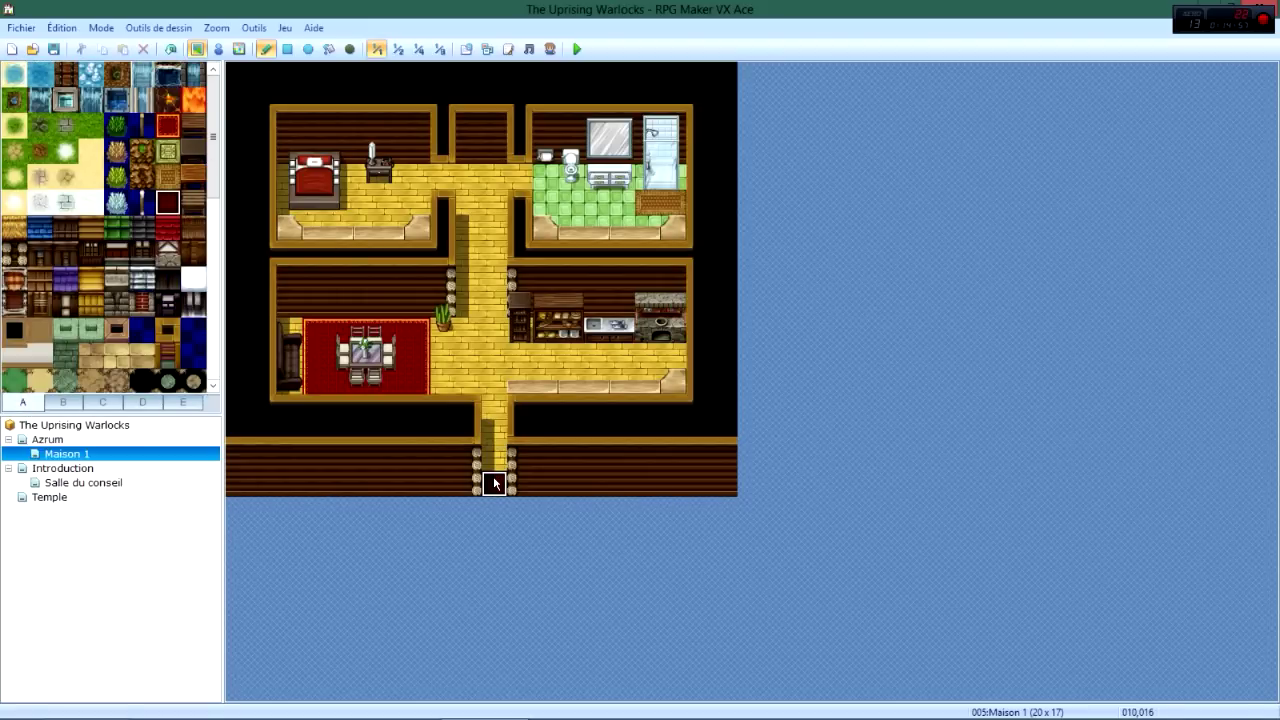
left_click_drag(493, 476, 494, 372)
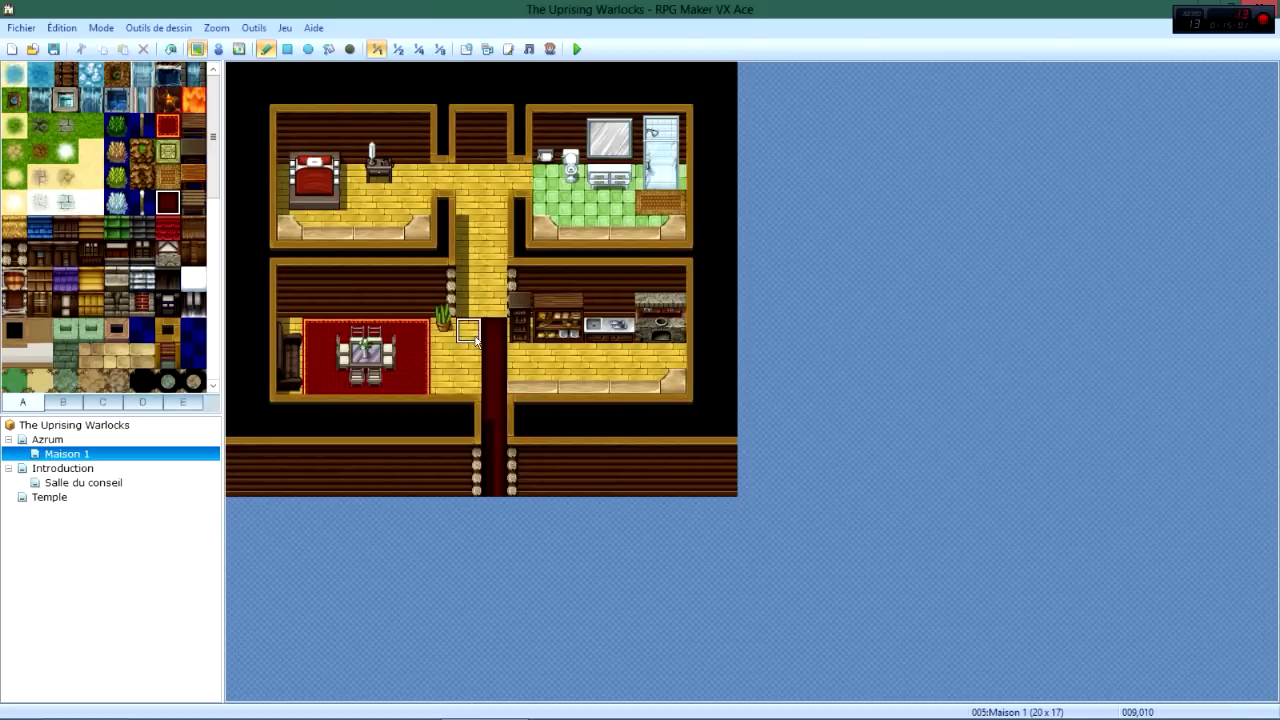
right_click(476, 340)
left_click_drag(494, 332, 494, 490)
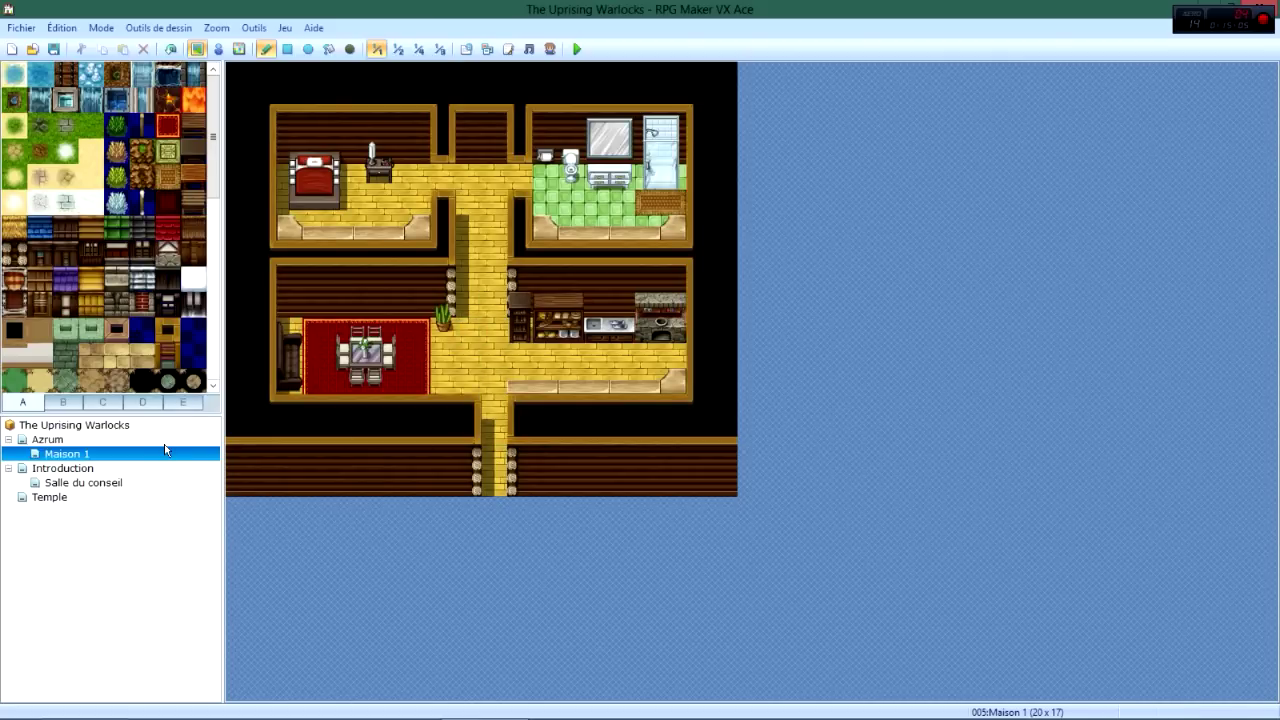
Create an event on the bed with the middle second-row sprite of $Actor73_1 as its appearance.
left_click(218, 49)
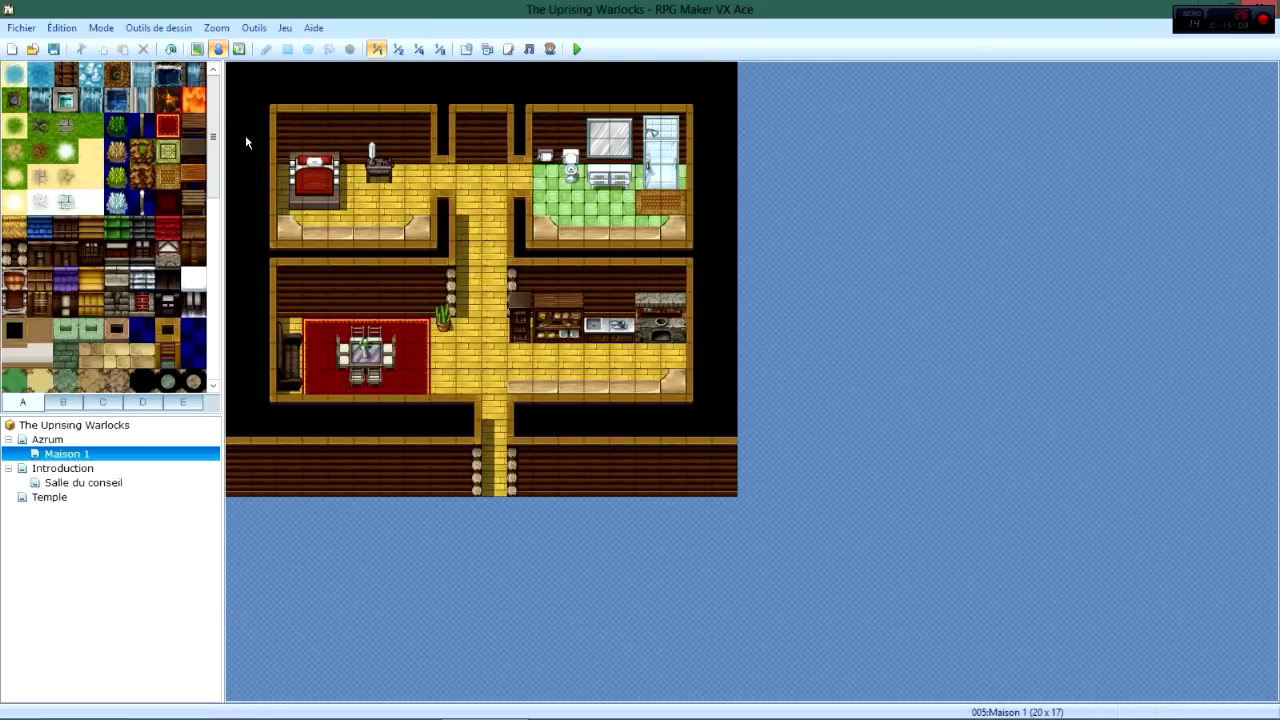
double_click(313, 176)
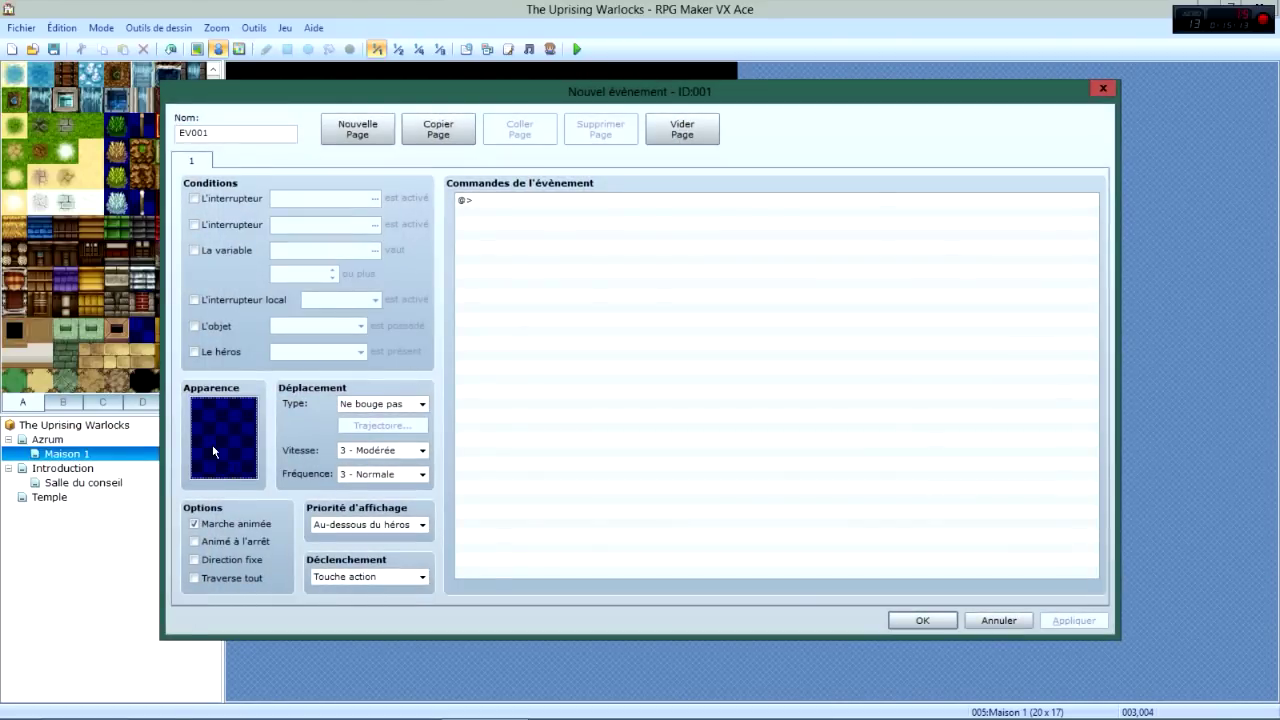
double_click(212, 452)
left_click(455, 294)
left_click(445, 330)
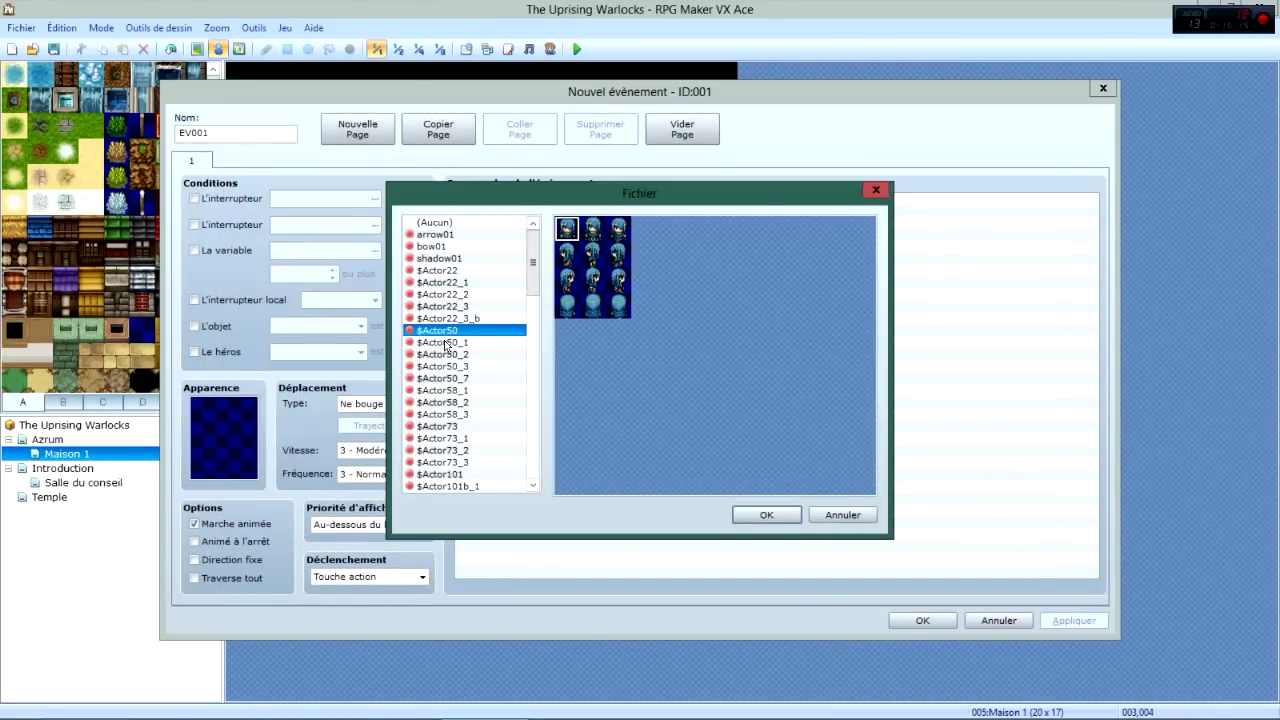
left_click_drag(445, 342, 464, 451)
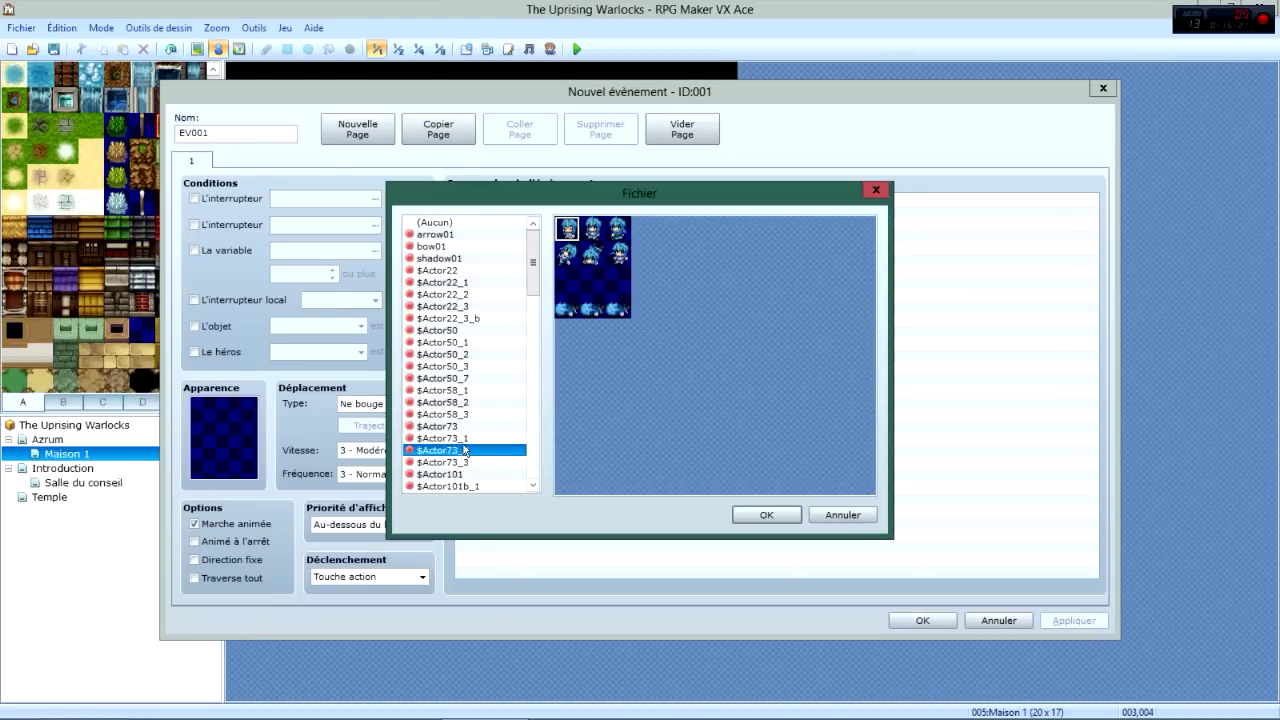
left_click(462, 439)
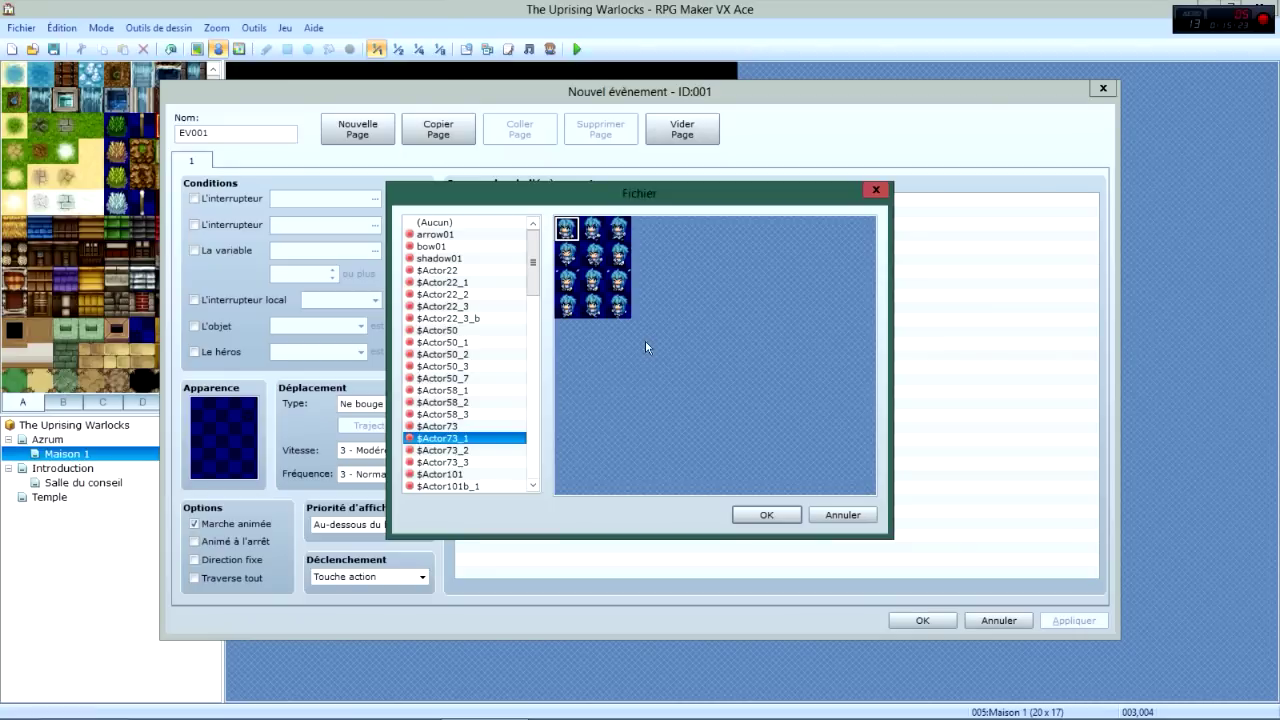
left_click(592, 256)
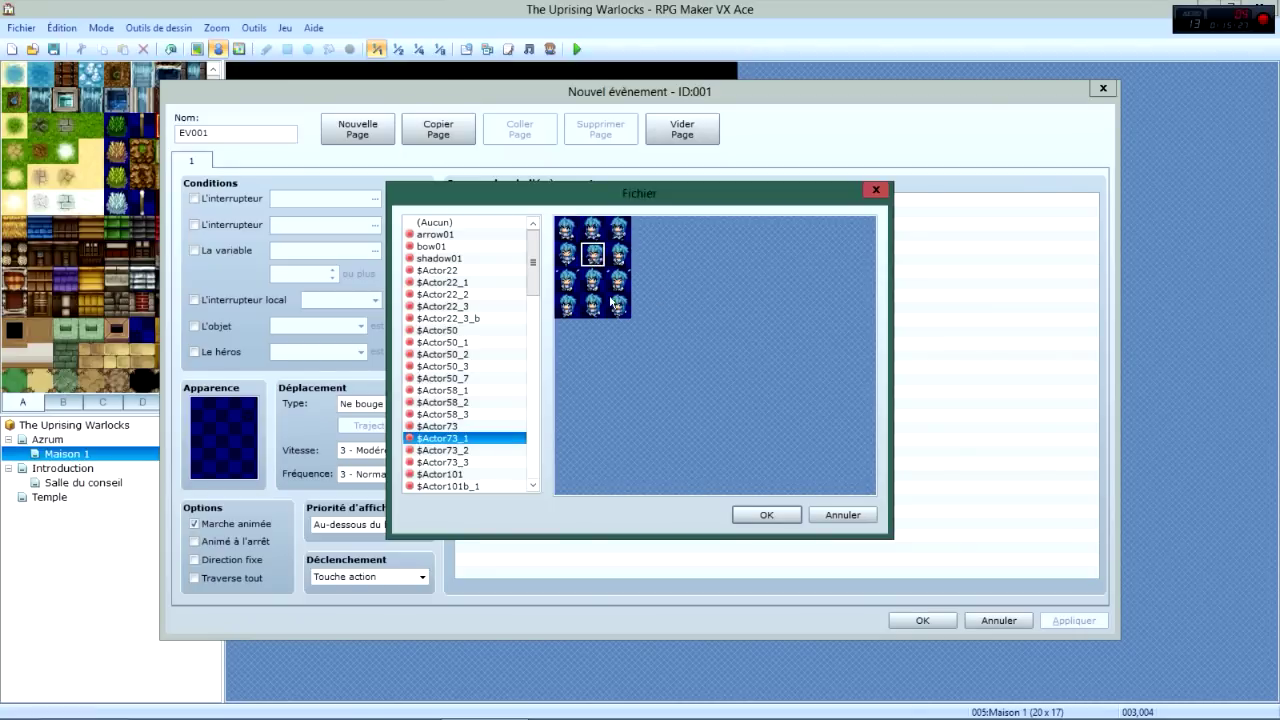
left_click(766, 514)
left_click(1093, 626)
left_click(922, 620)
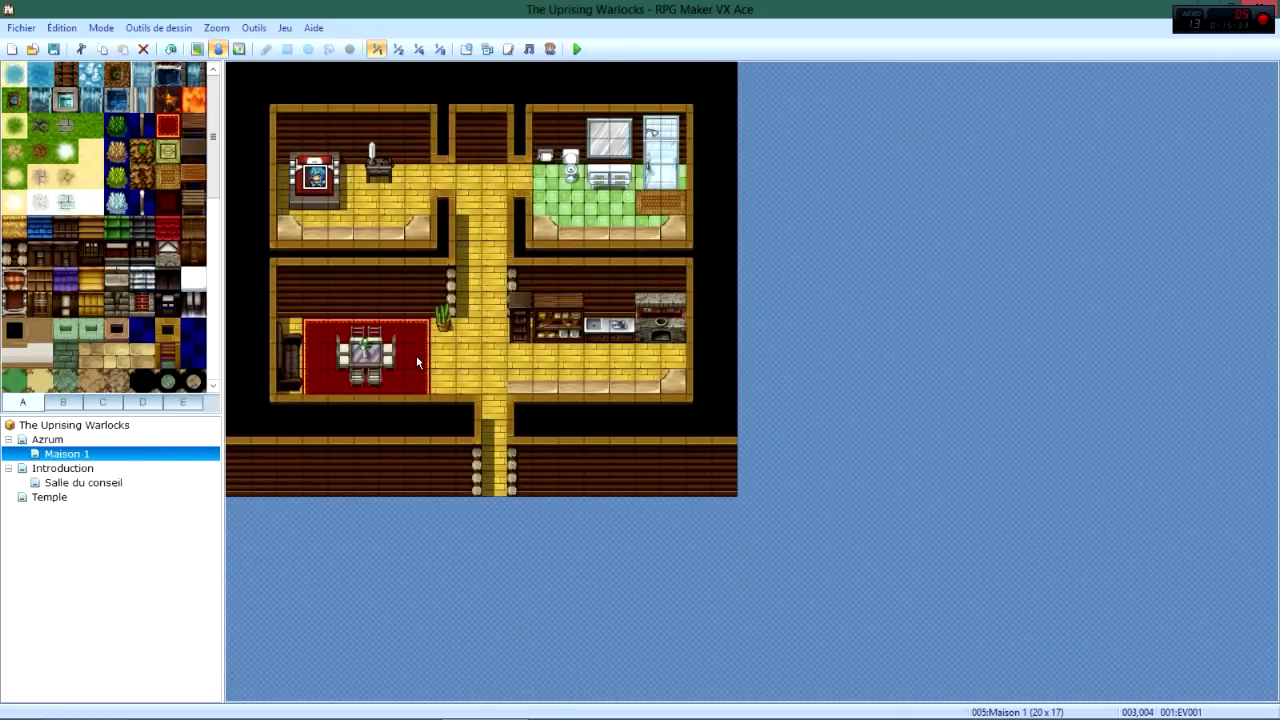
Create an event on the bedroom floor at 005,005 with the left-facing sprite of the lower-row green-clothed man from People1 as its appearance.
double_click(360, 192)
double_click(224, 434)
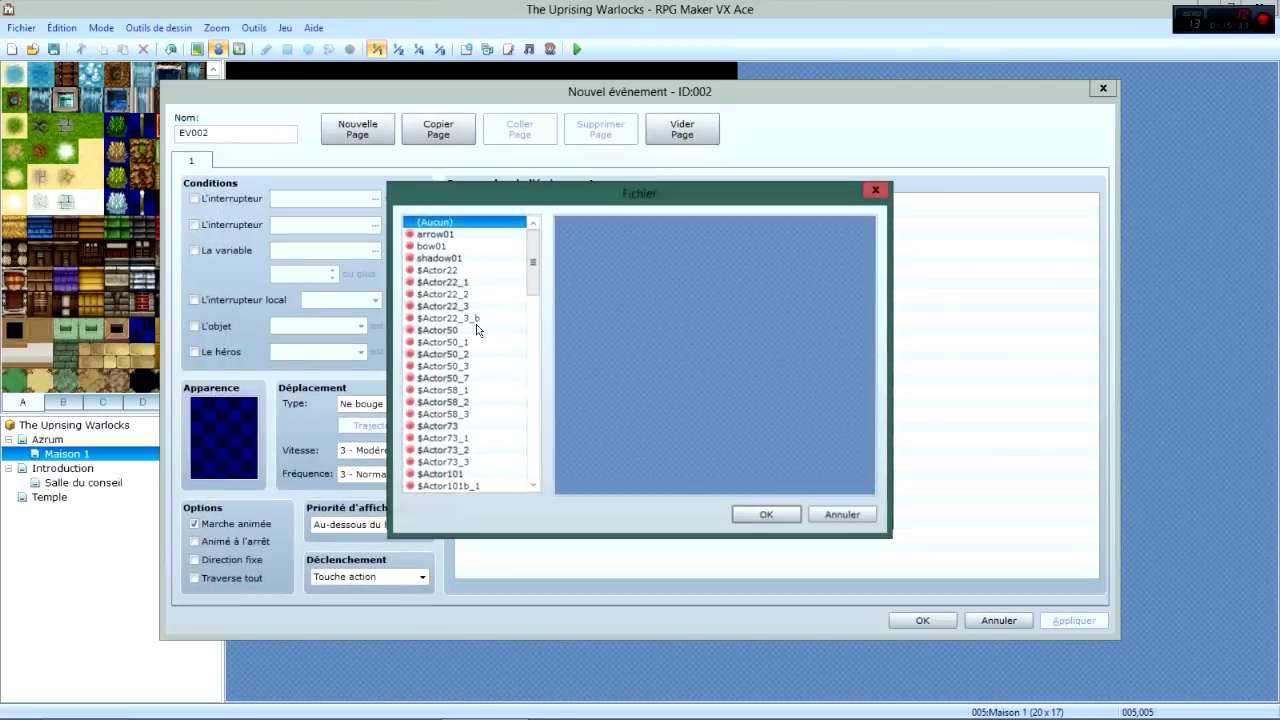
left_click_drag(532, 274, 524, 308)
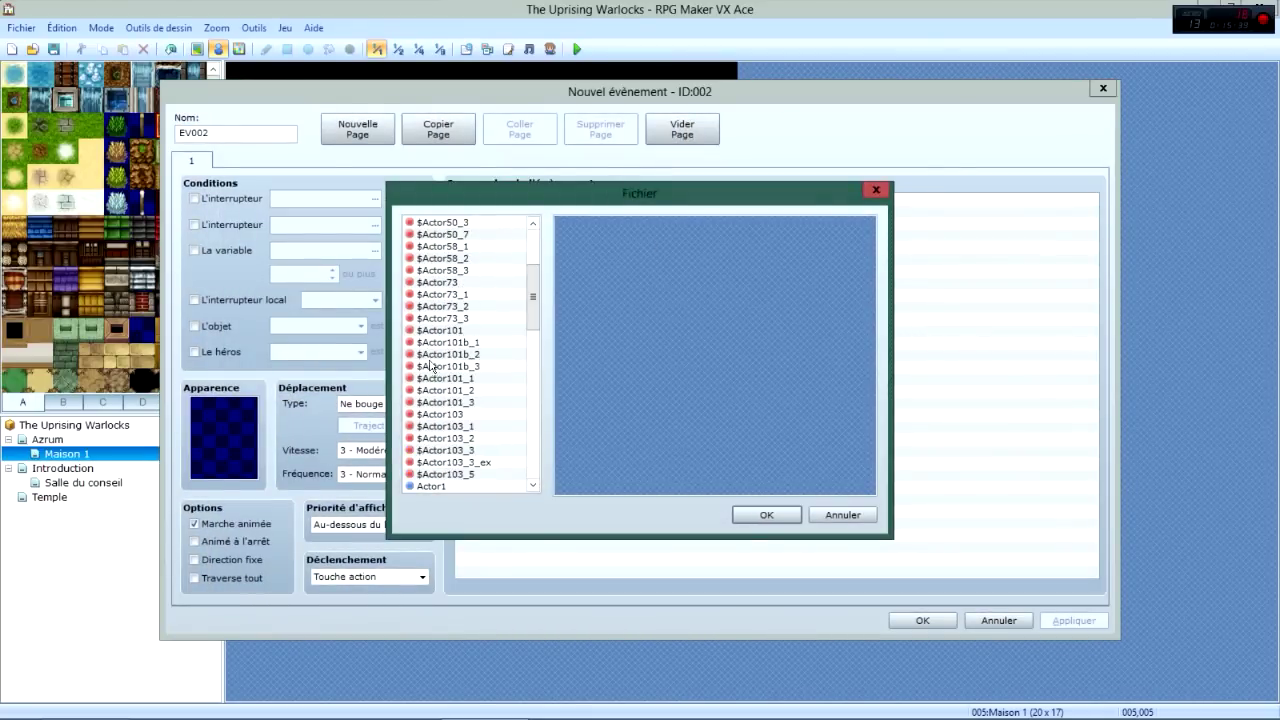
left_click(438, 391)
scroll(438, 398, "down", 4)
left_click(441, 402)
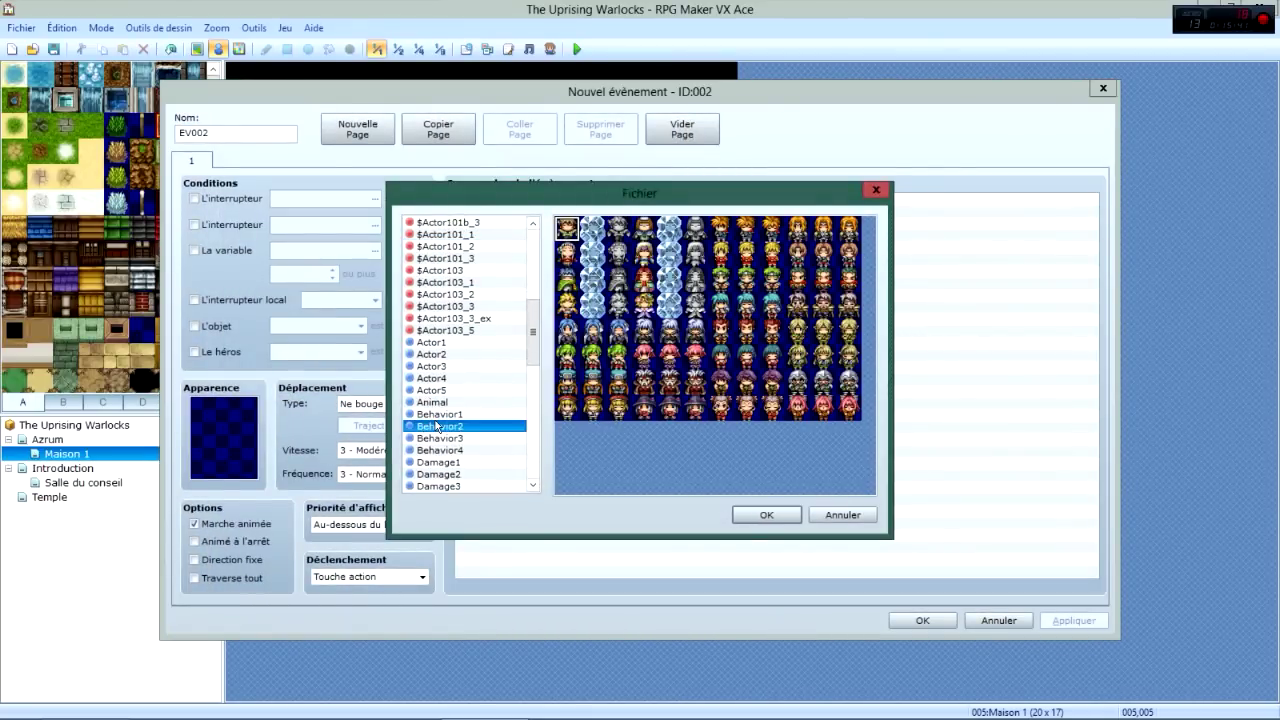
scroll(448, 420, "down", 3)
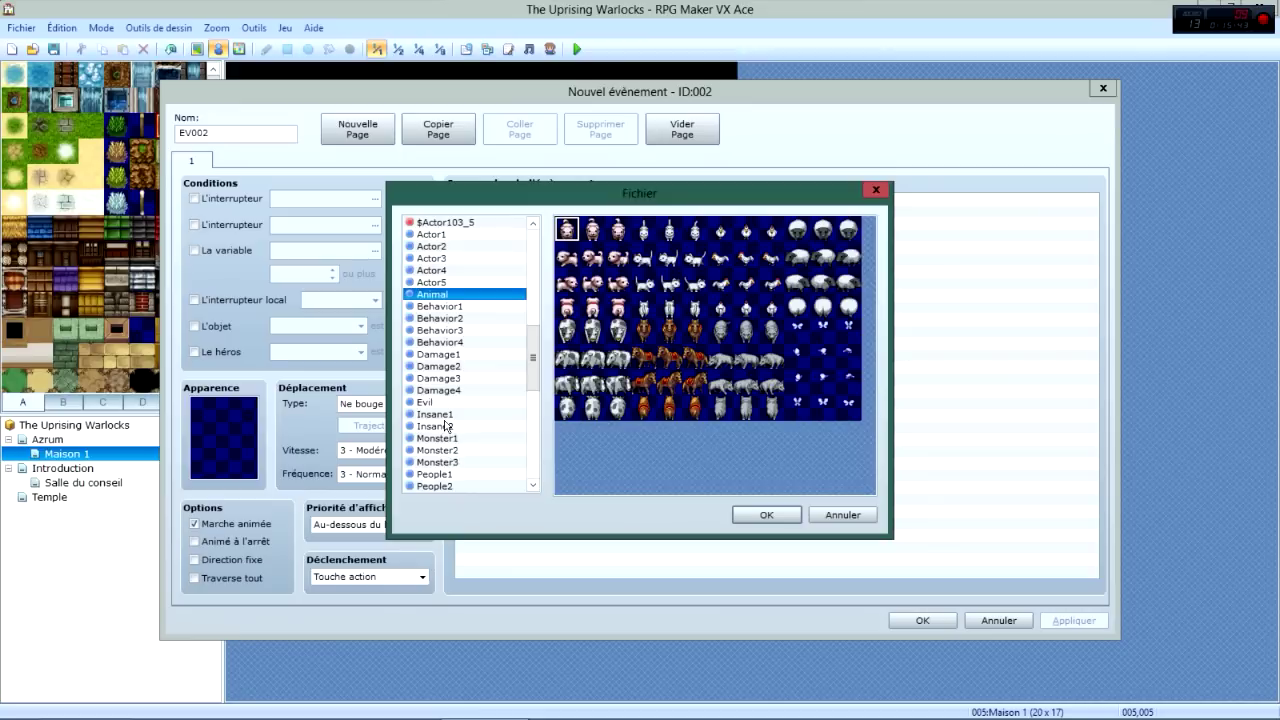
left_click(436, 474)
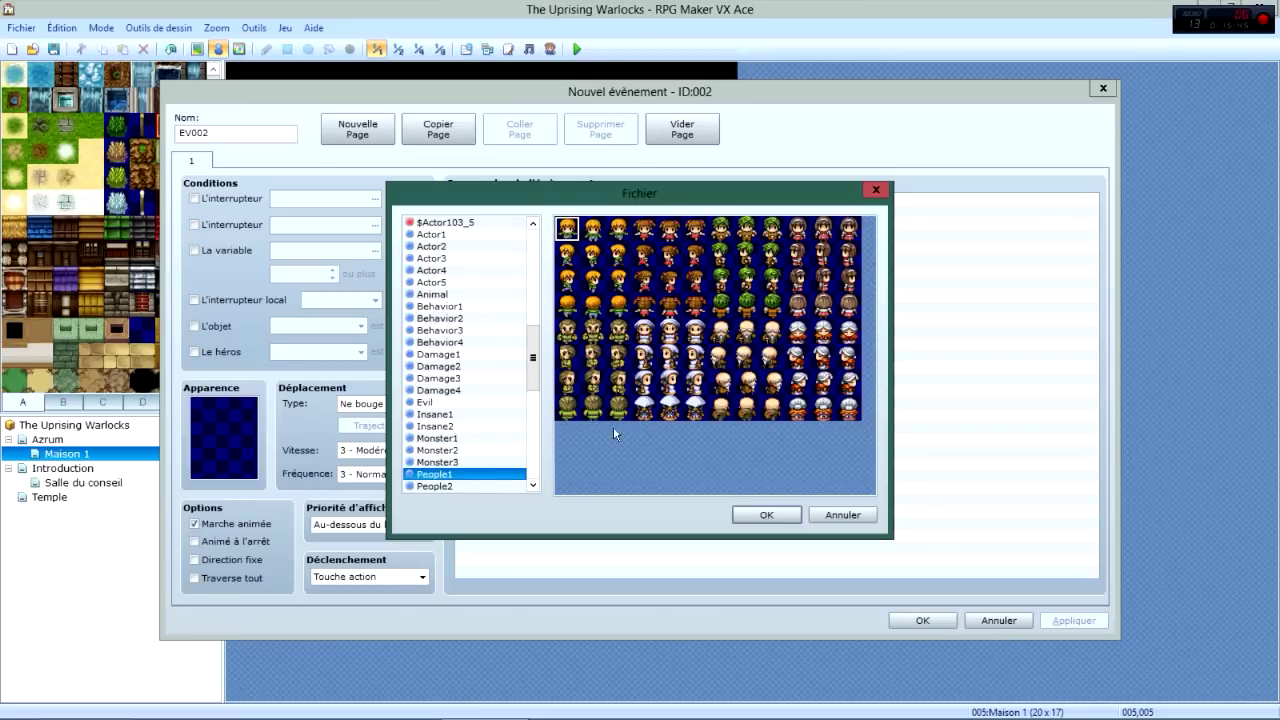
left_click(593, 358)
left_click(764, 514)
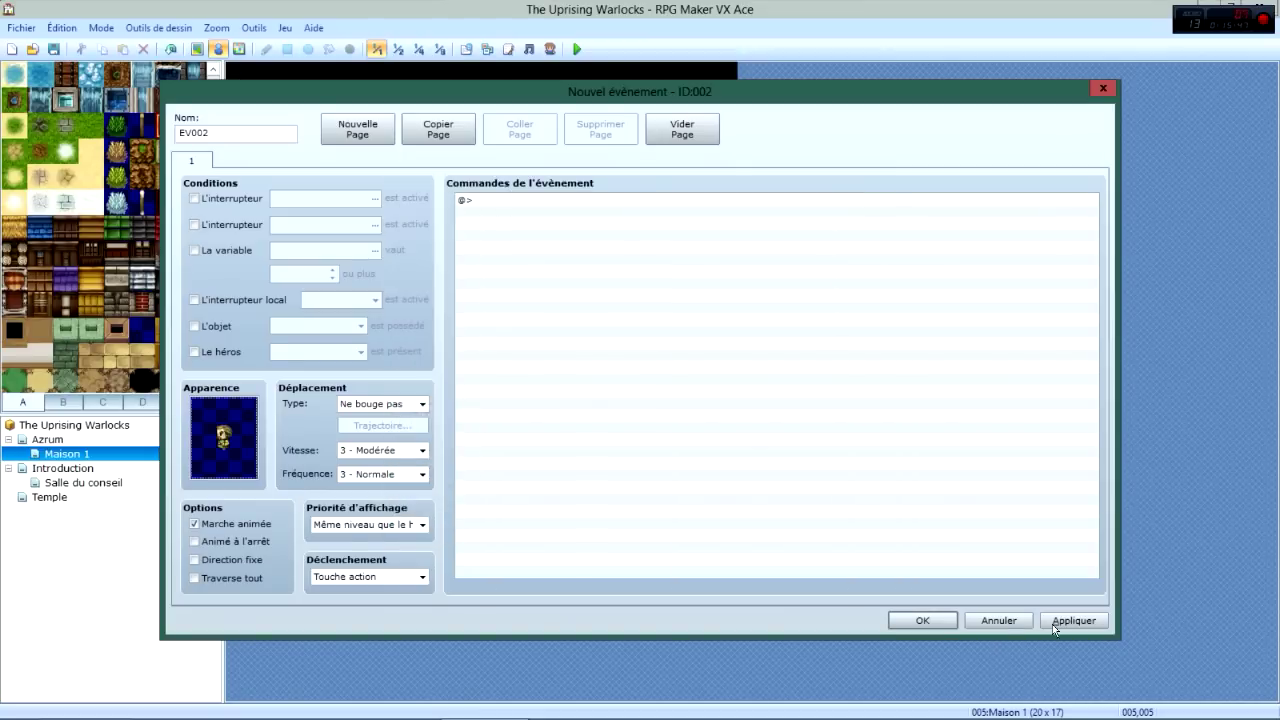
left_click(918, 621)
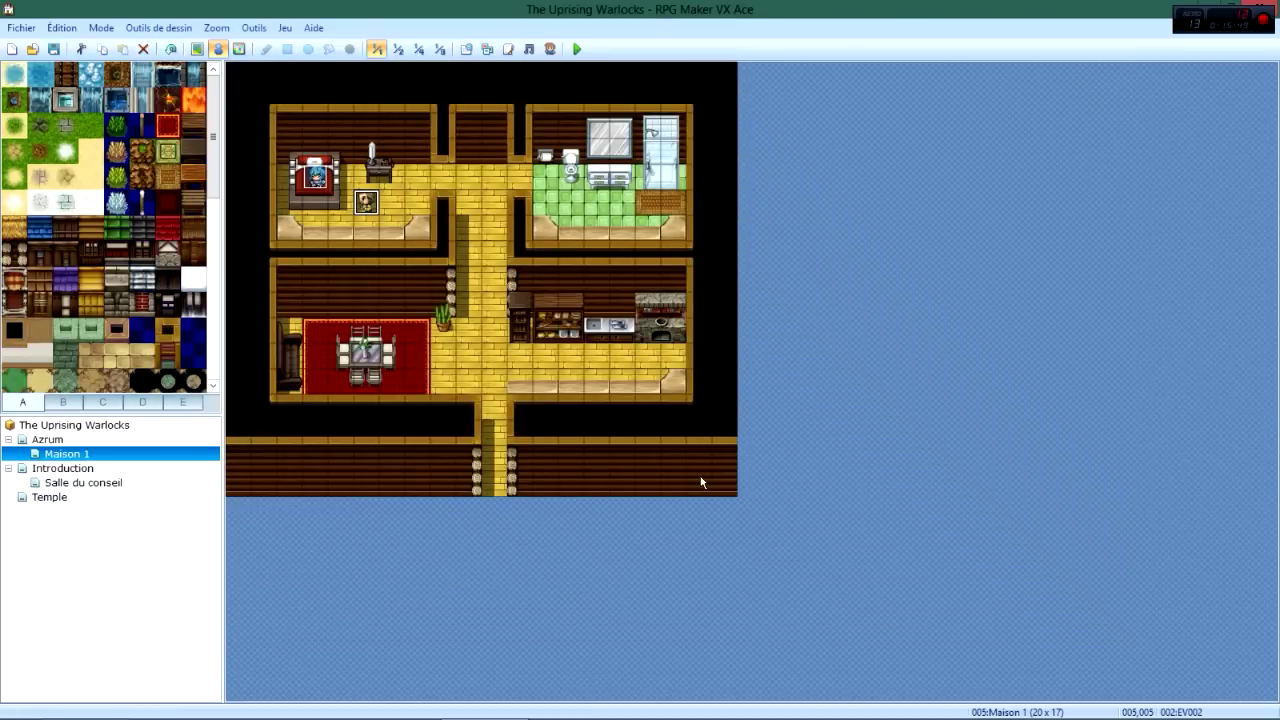
In the Temple map's automatic event at 000,000, insert an Effacer en fondu command before the final Téléportation.
left_click(49, 497)
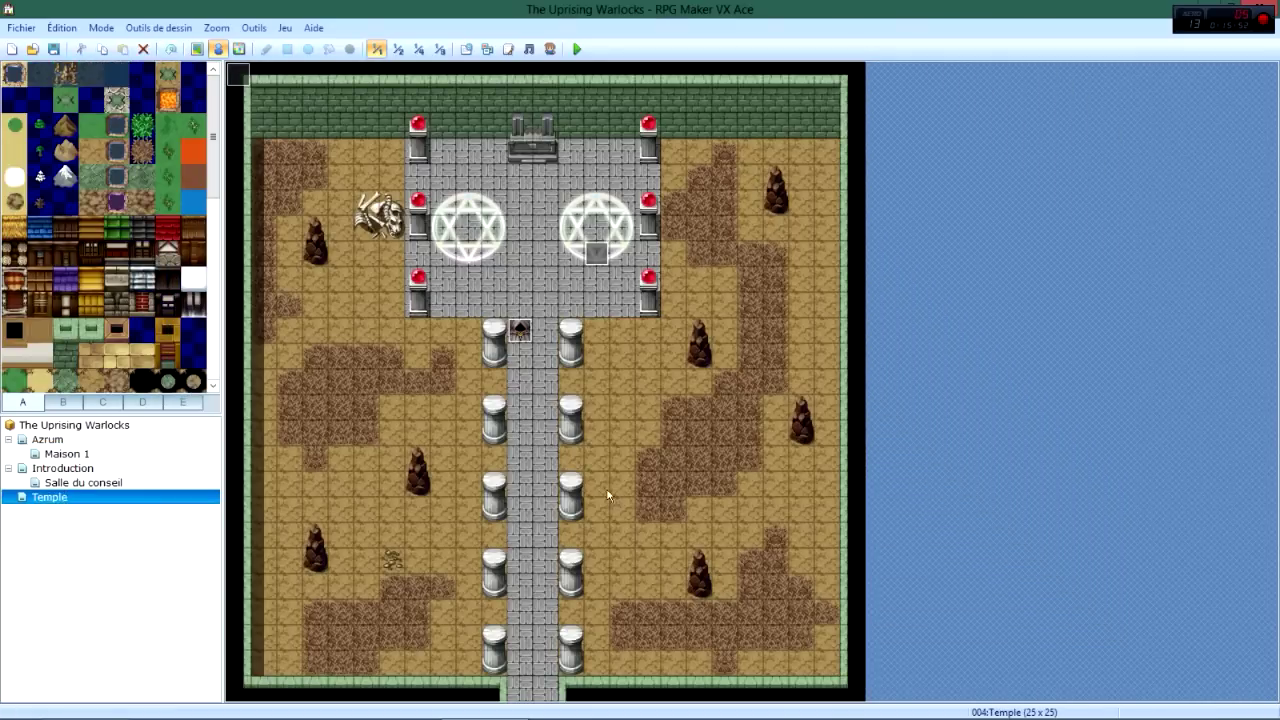
double_click(240, 76)
scroll(666, 566, "down", 10)
scroll(664, 555, "down", 5)
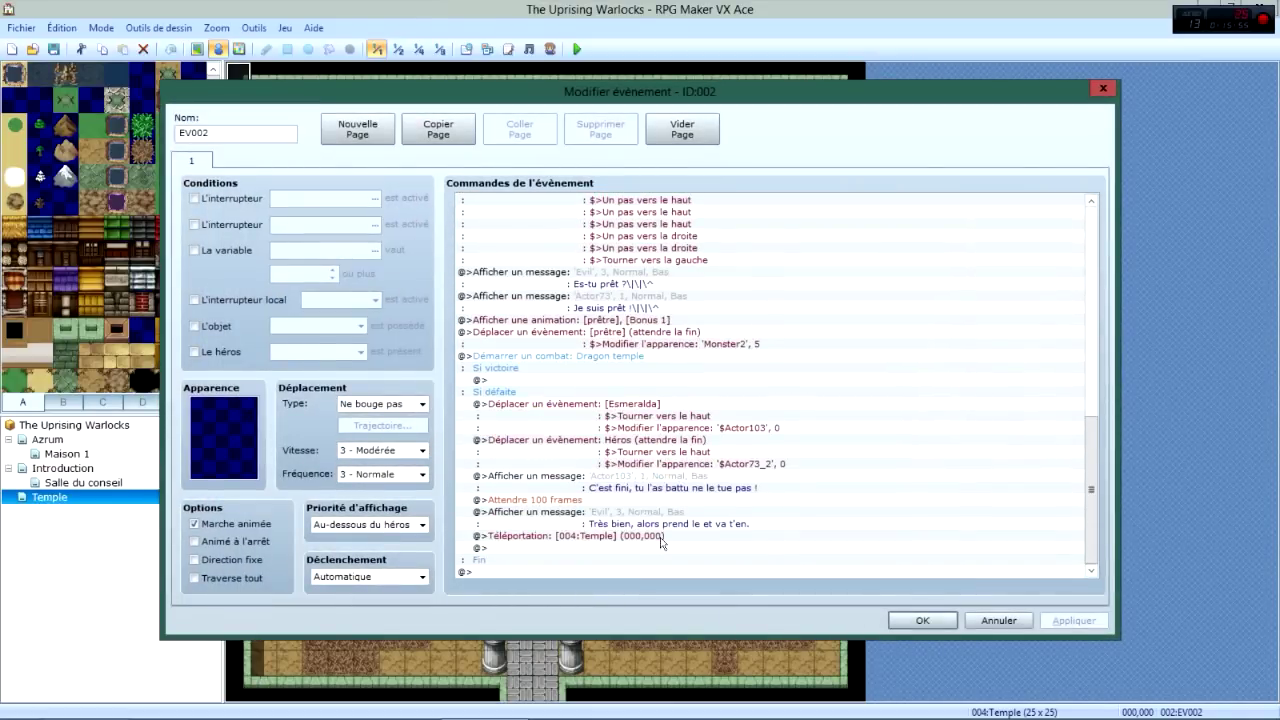
left_click(660, 537)
right_click(660, 538)
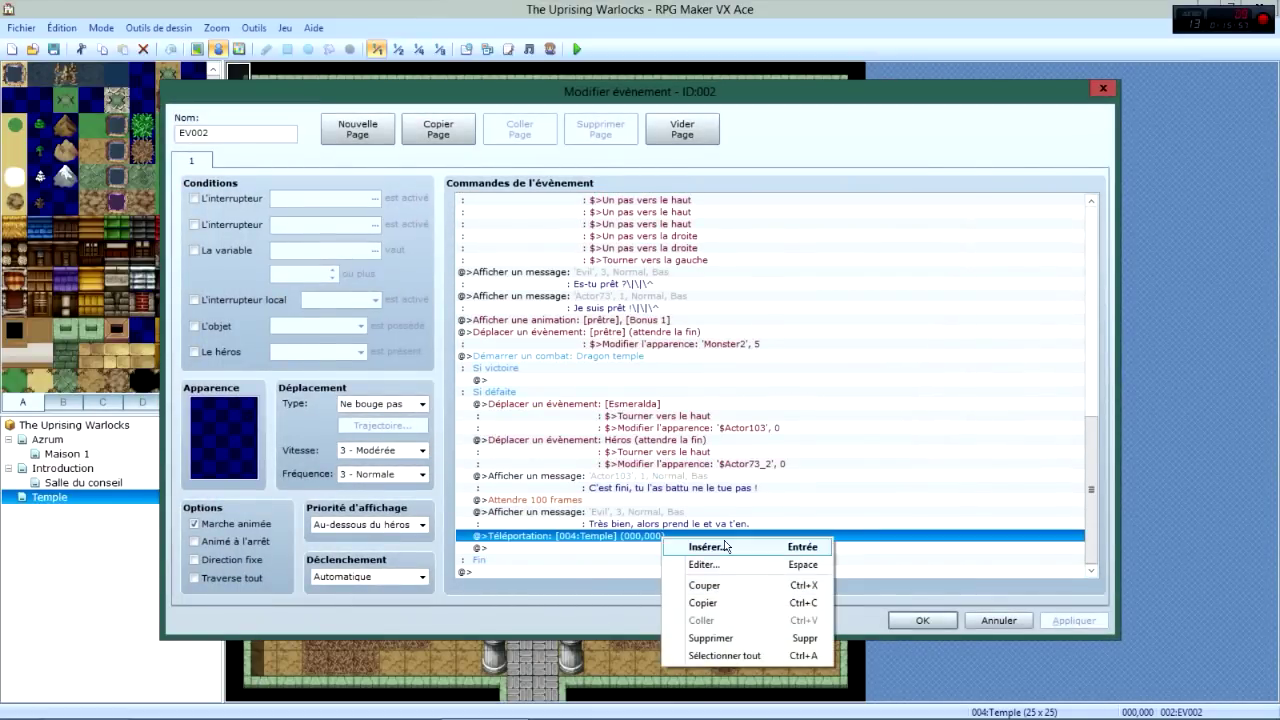
left_click(690, 544)
left_click(686, 496)
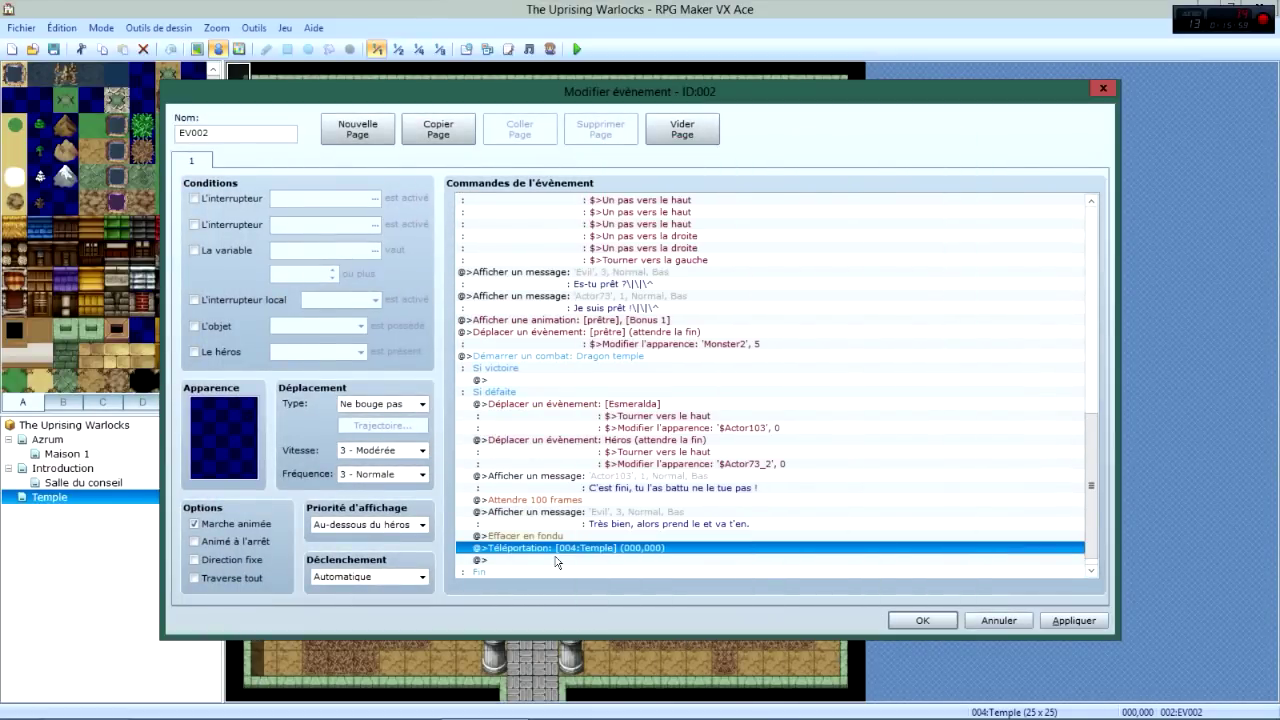
Insert a Transparence du héros command set to Activer between the fade-out and the Téléportation.
right_click(594, 549)
left_click(620, 557)
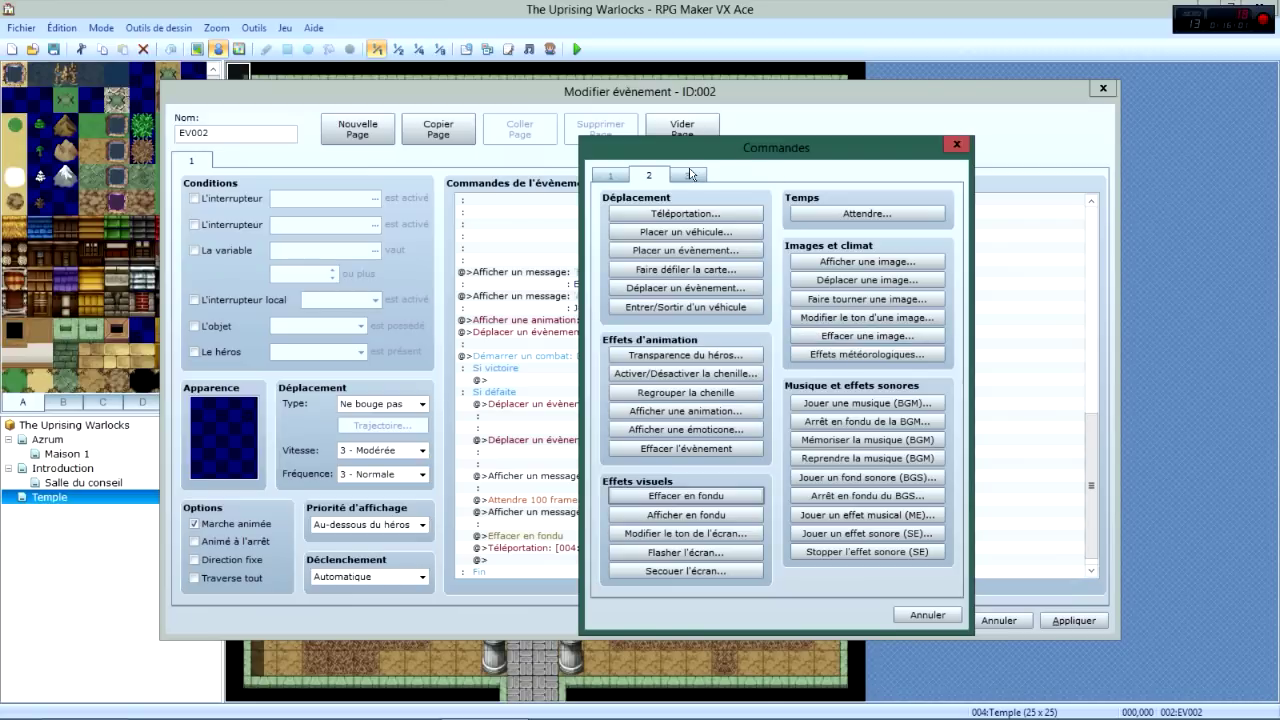
left_click(687, 175)
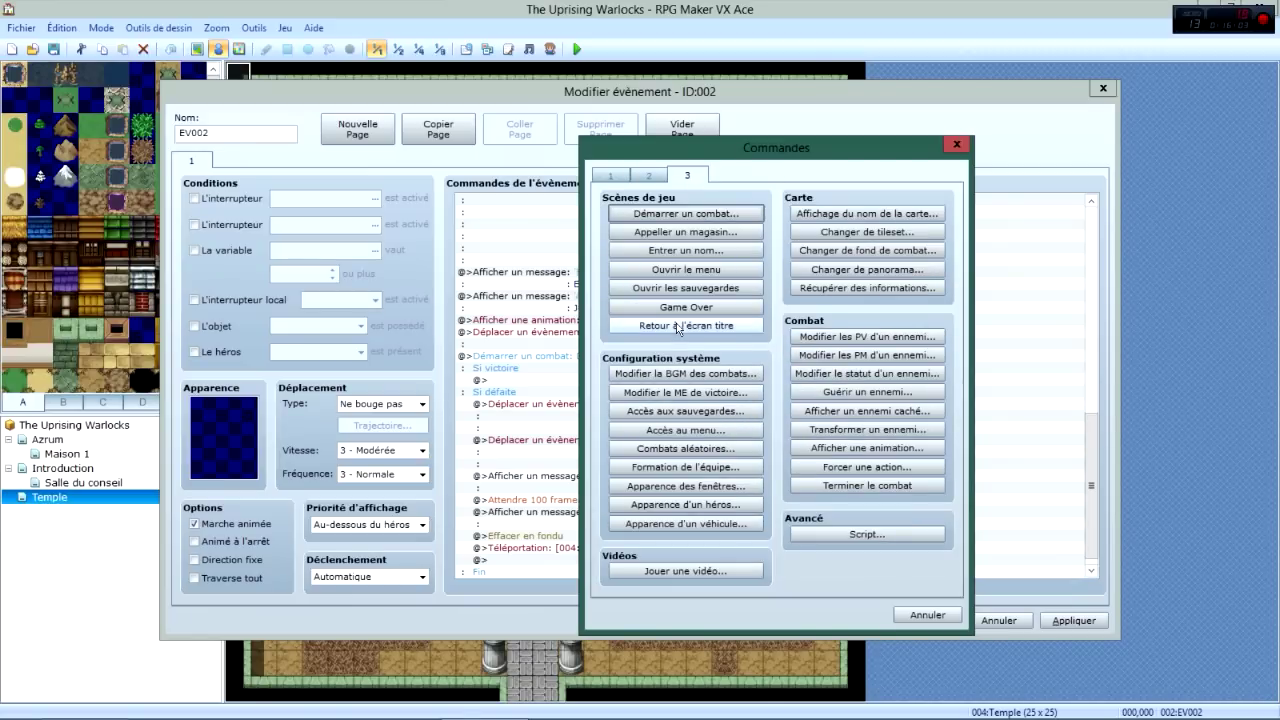
left_click(659, 177)
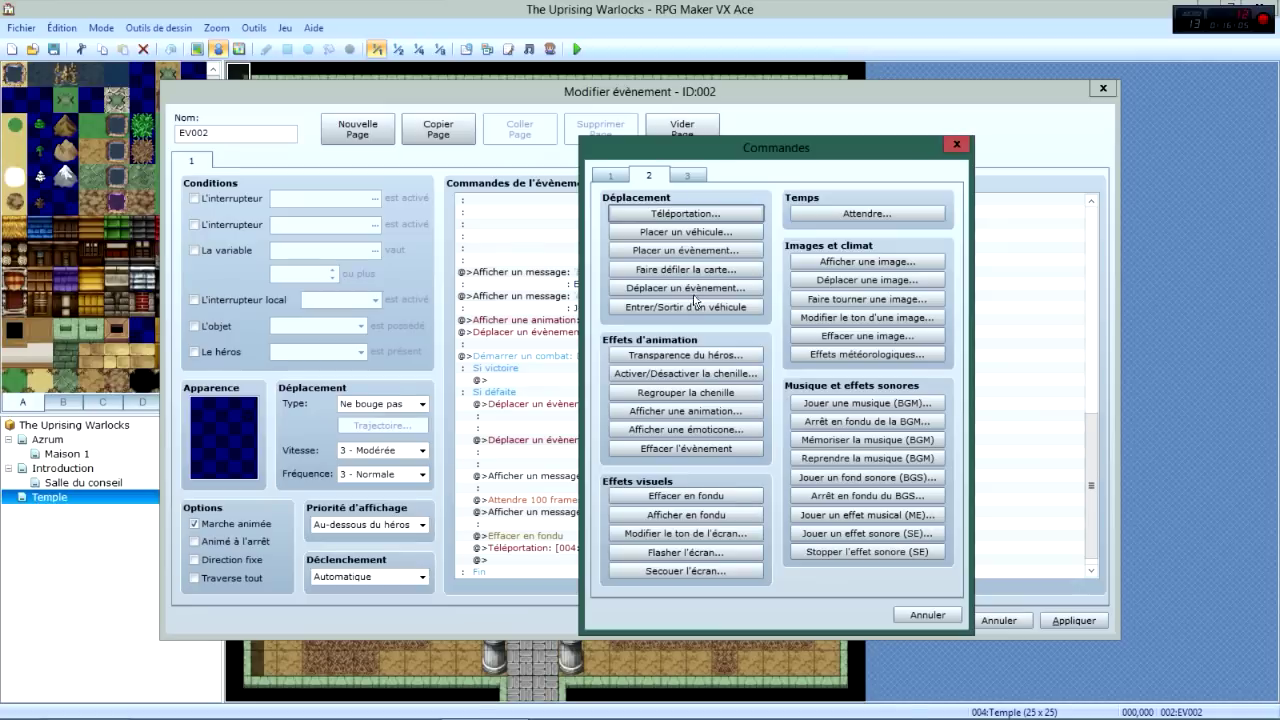
left_click(704, 355)
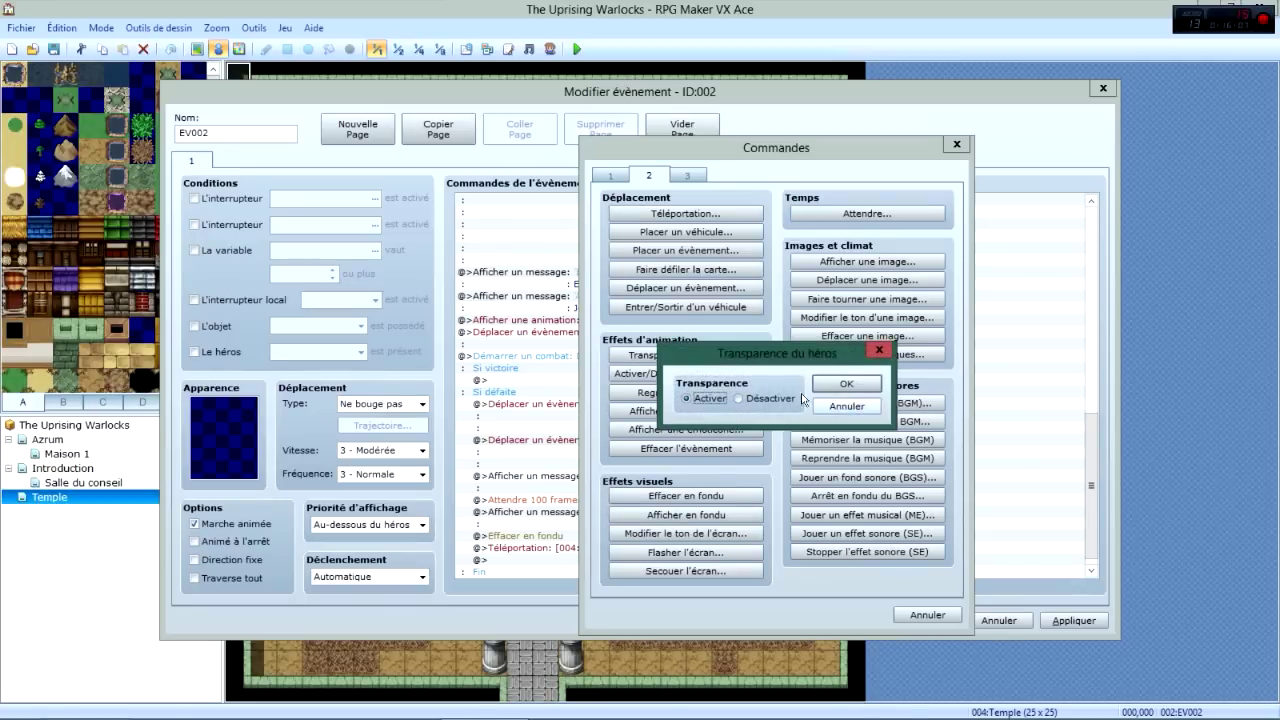
left_click(846, 384)
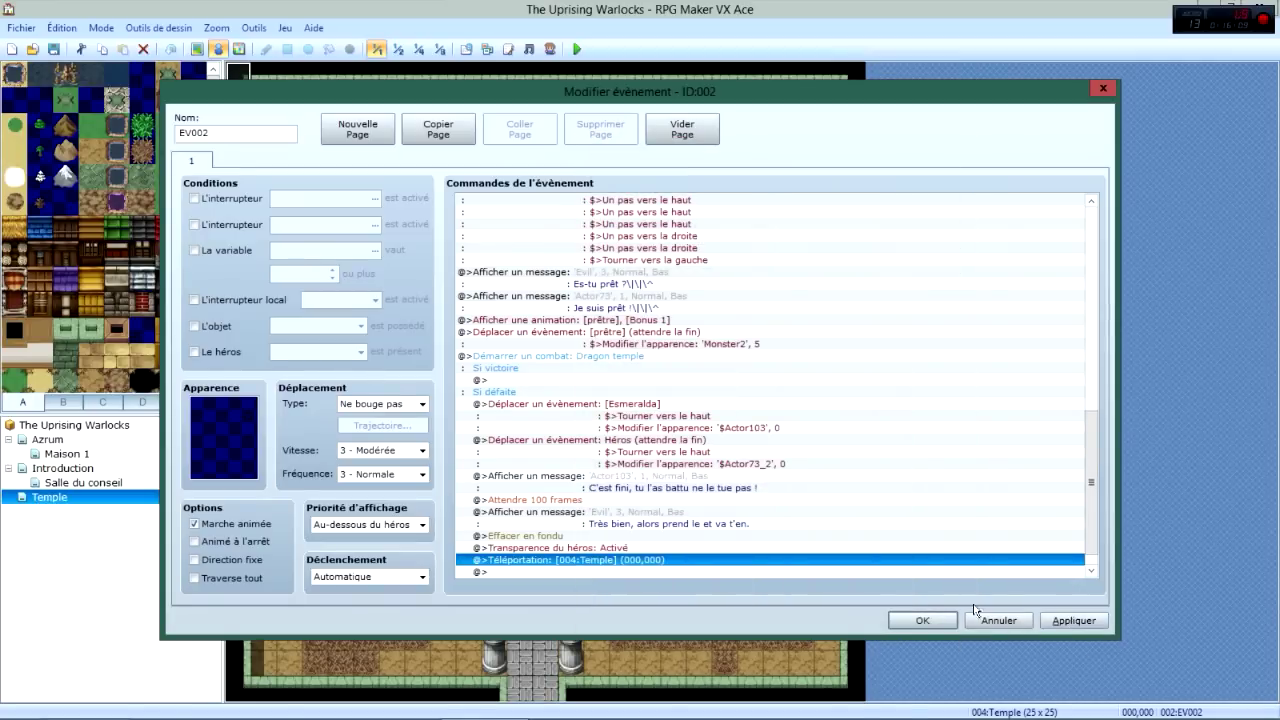
right_click(760, 558)
left_click(790, 574)
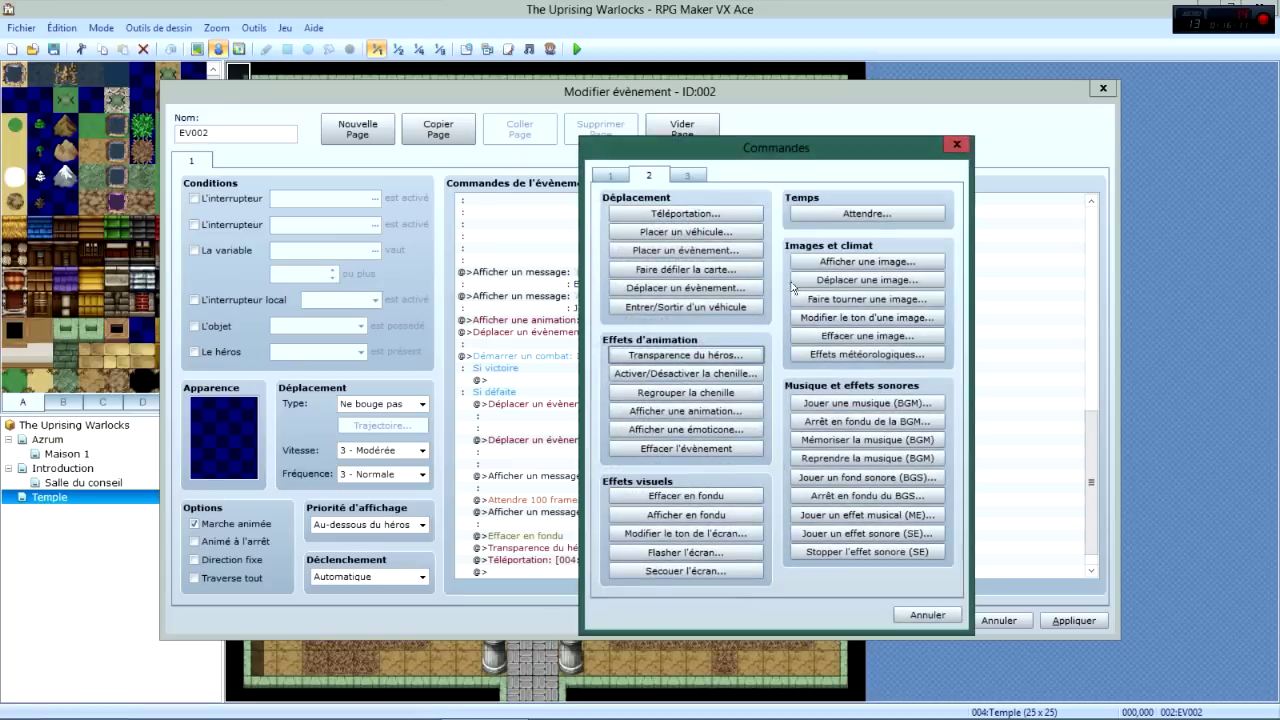
left_click(955, 142)
Set the destination of the Temple event's final Téléportation to Maison 1 at 004,004 and close the event.
right_click(672, 557)
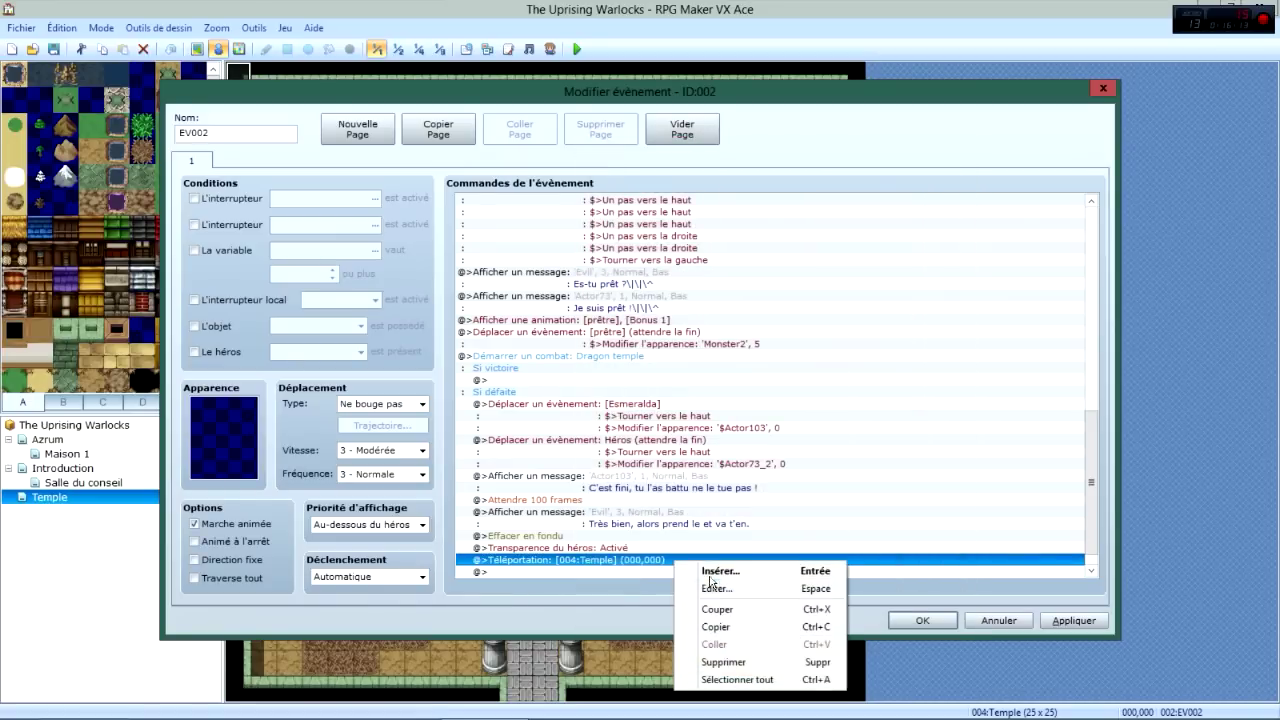
left_click(713, 588)
left_click(879, 331)
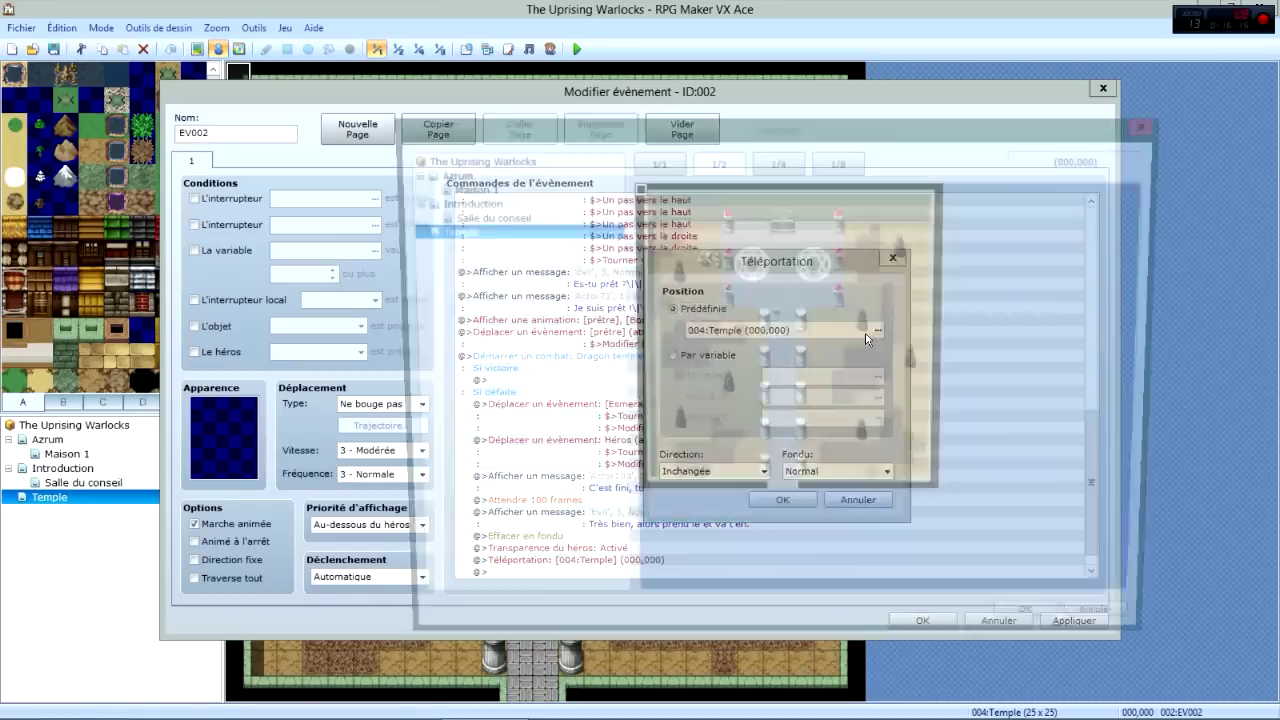
left_click(472, 188)
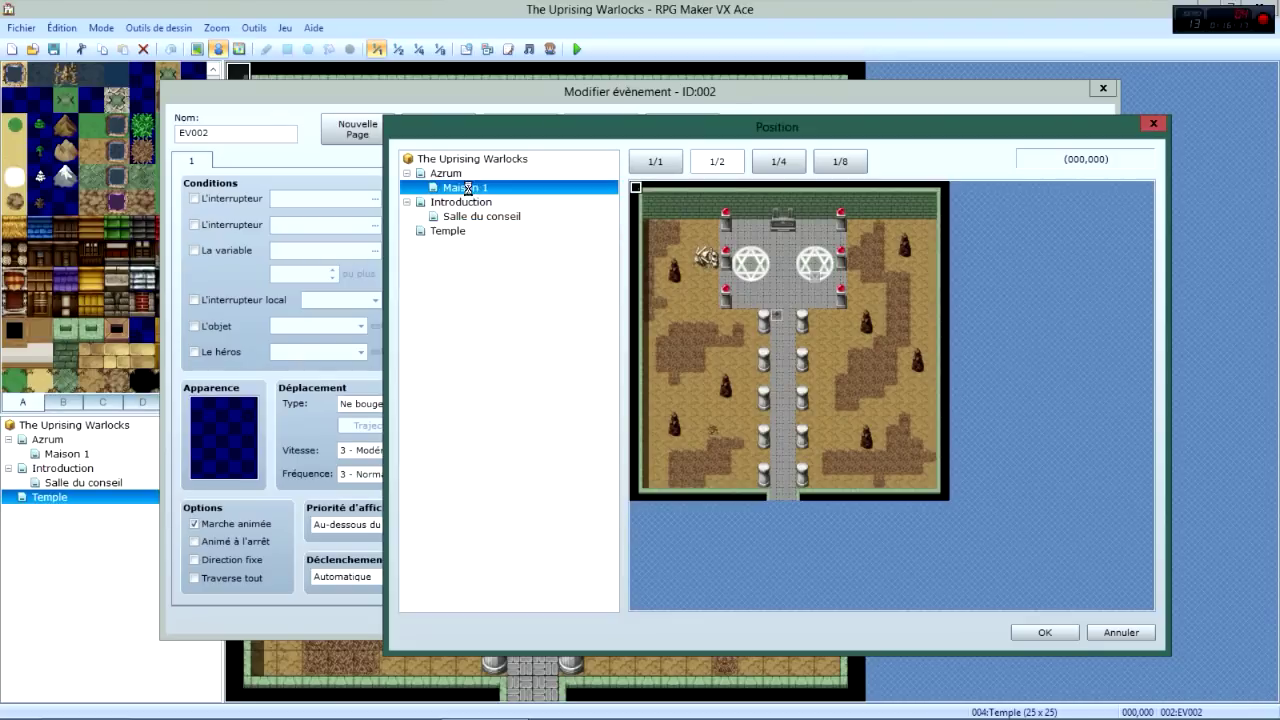
left_click(689, 238)
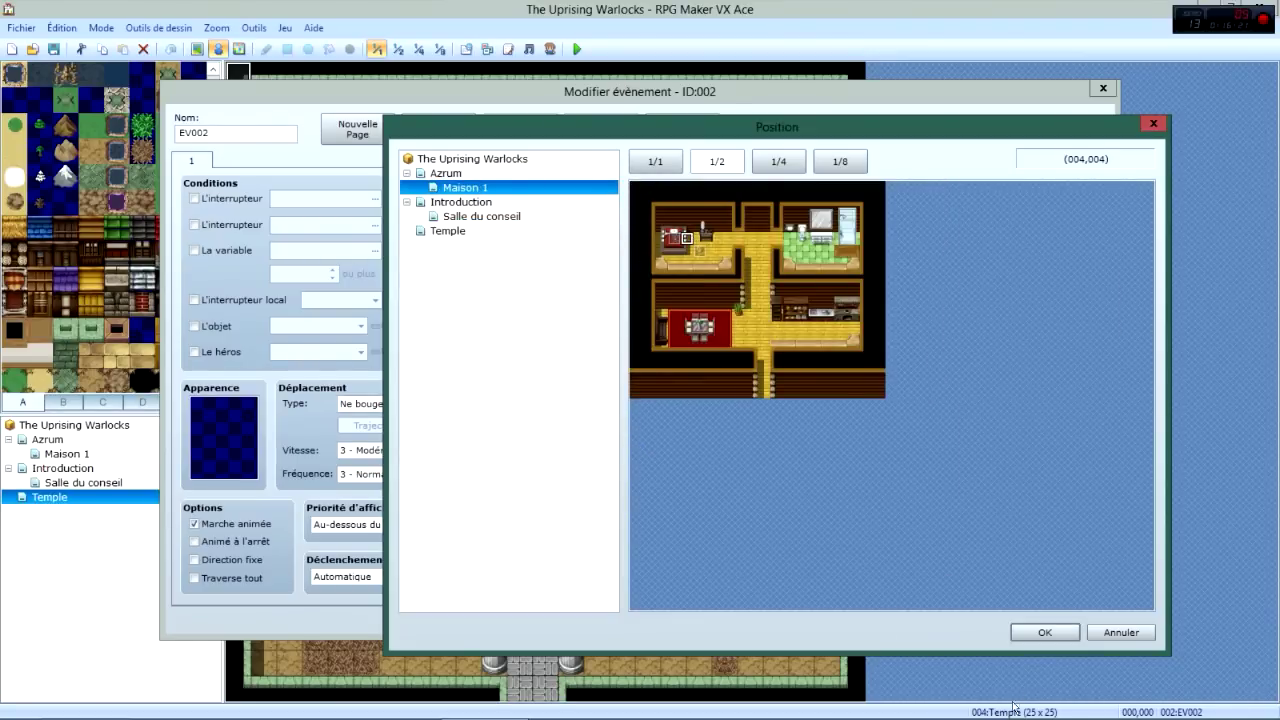
left_click(1044, 634)
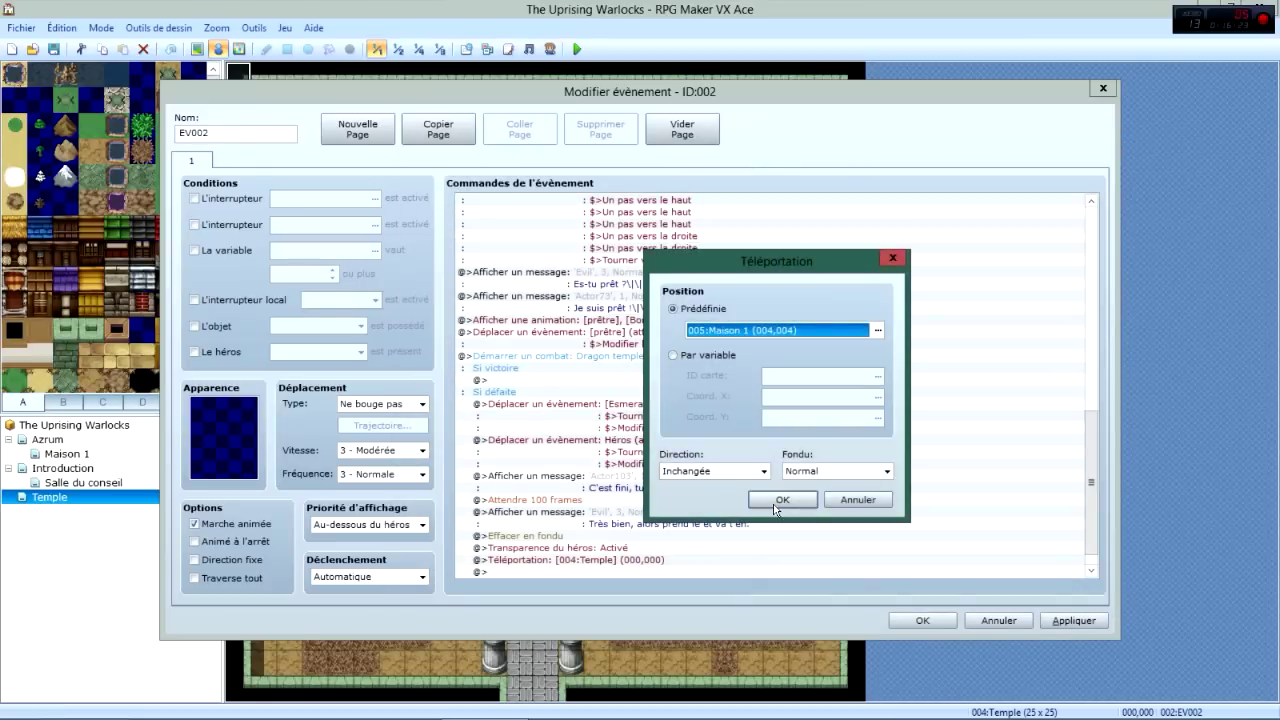
left_click(770, 505)
left_click(1018, 621)
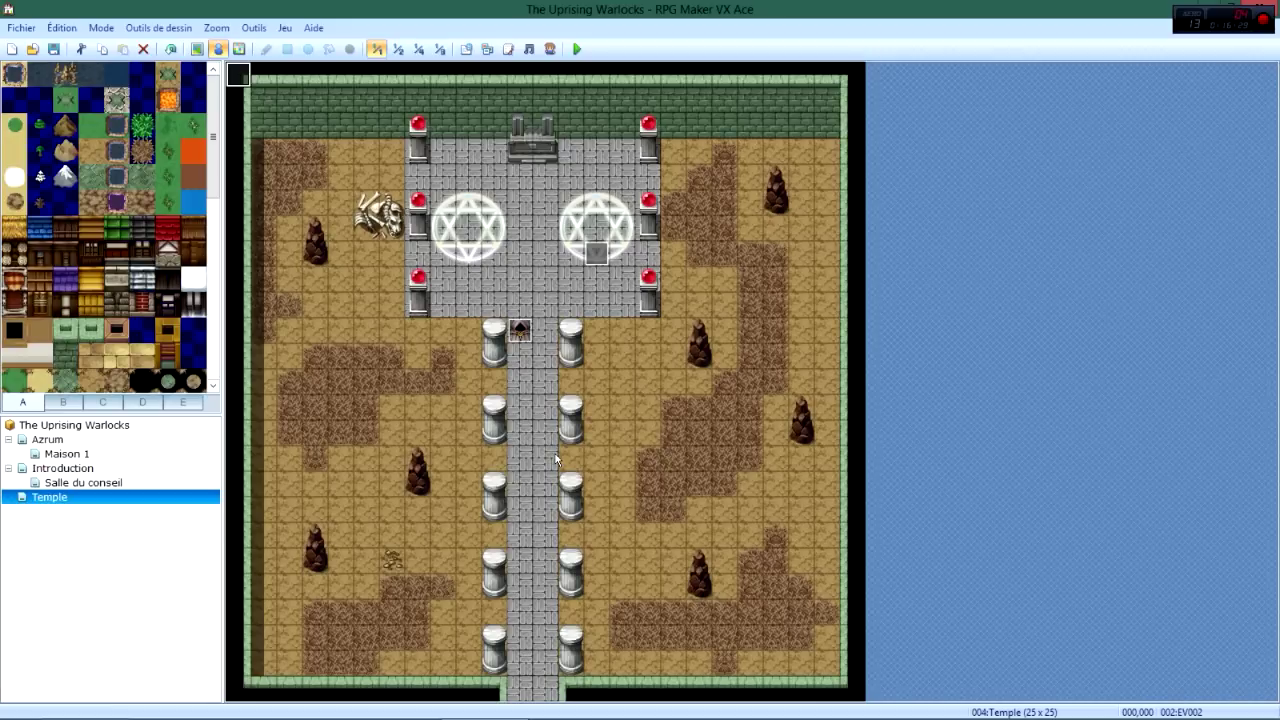
Examine Myrddin's starting equipment choices and the Illusioniste class's weapon type in the database.
left_click(465, 48)
left_click(307, 108)
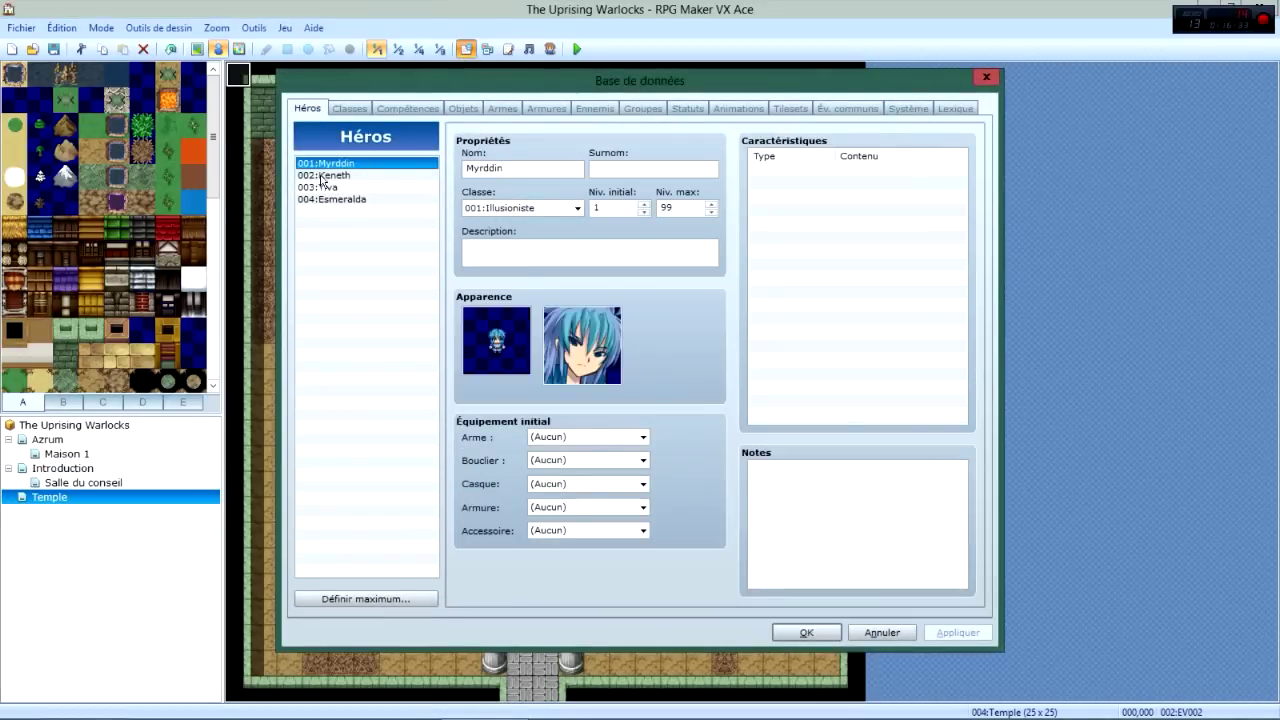
left_click(356, 109)
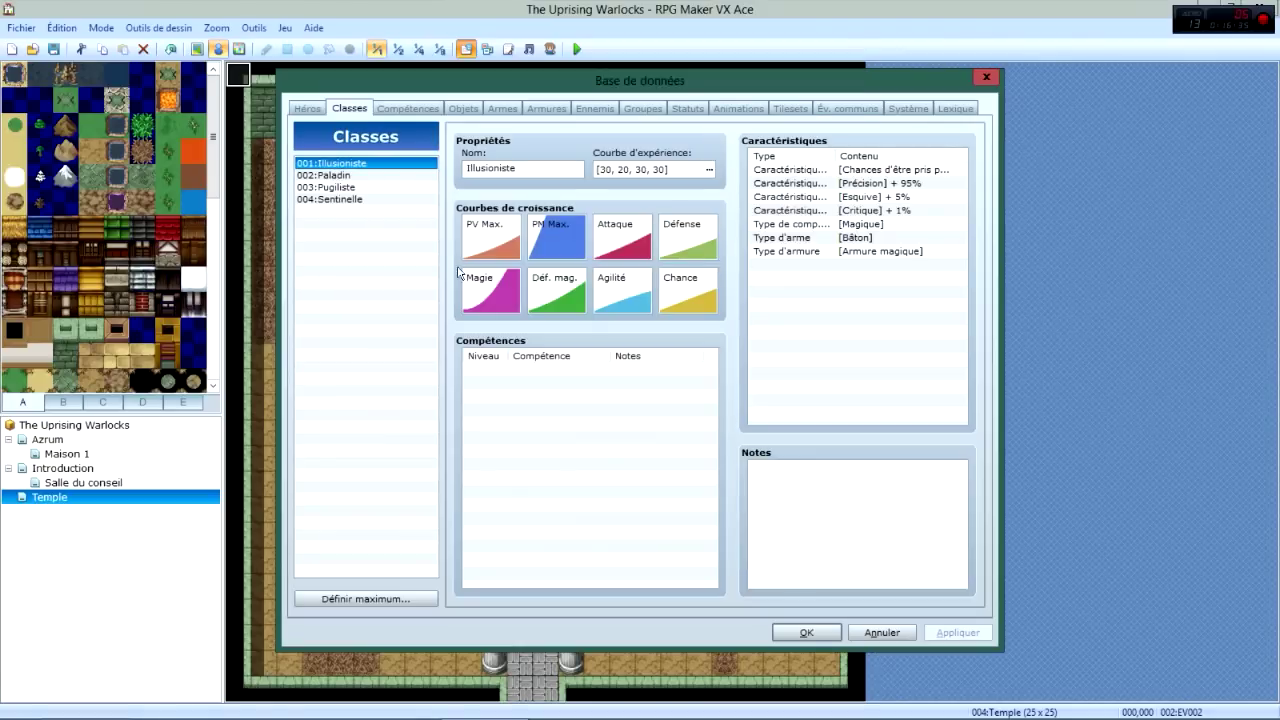
left_click(360, 175)
left_click(340, 163)
left_click(307, 108)
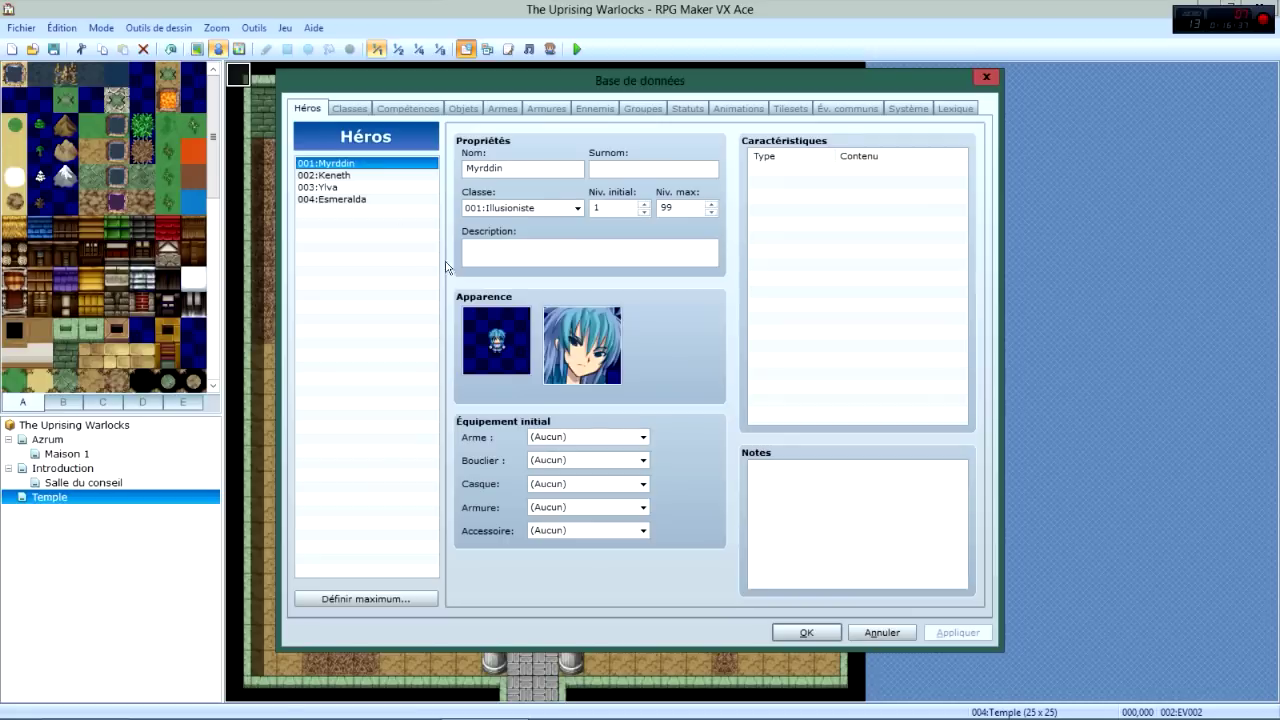
left_click(546, 437)
left_click(549, 480)
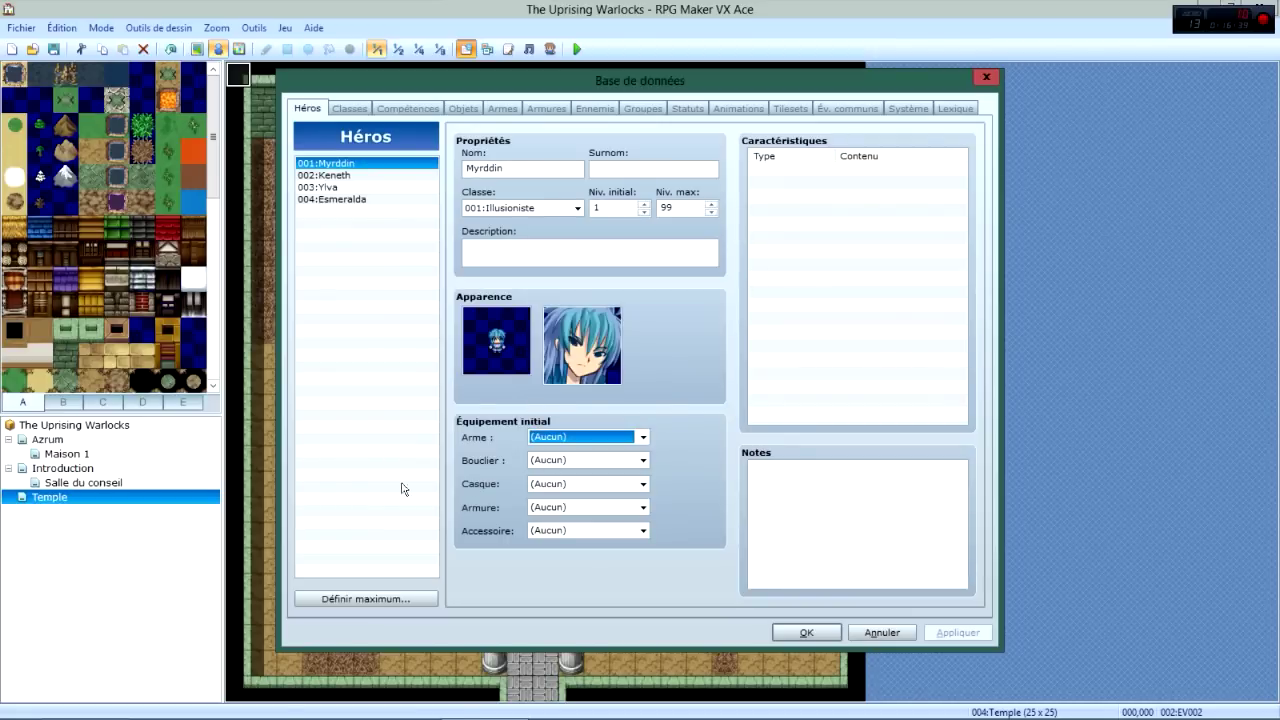
left_click(349, 107)
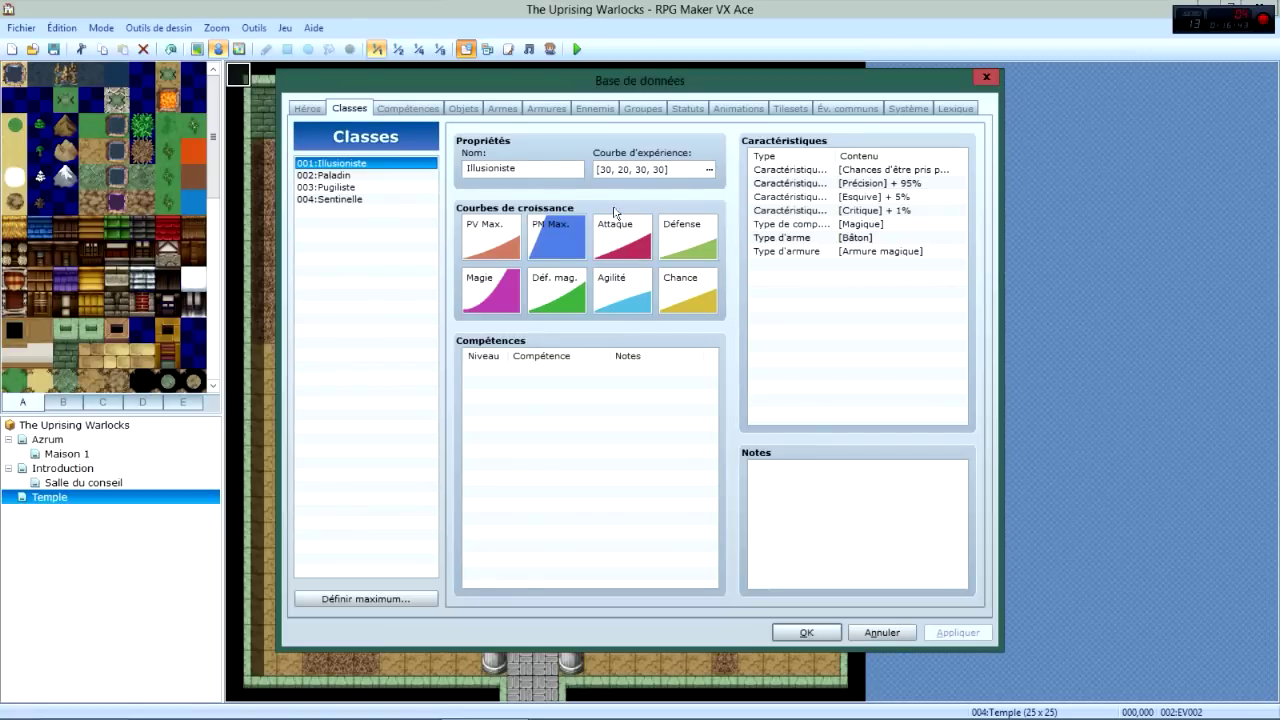
Name the first weapon entry in the database Bâton and apply the change.
left_click(500, 108)
left_click(561, 166)
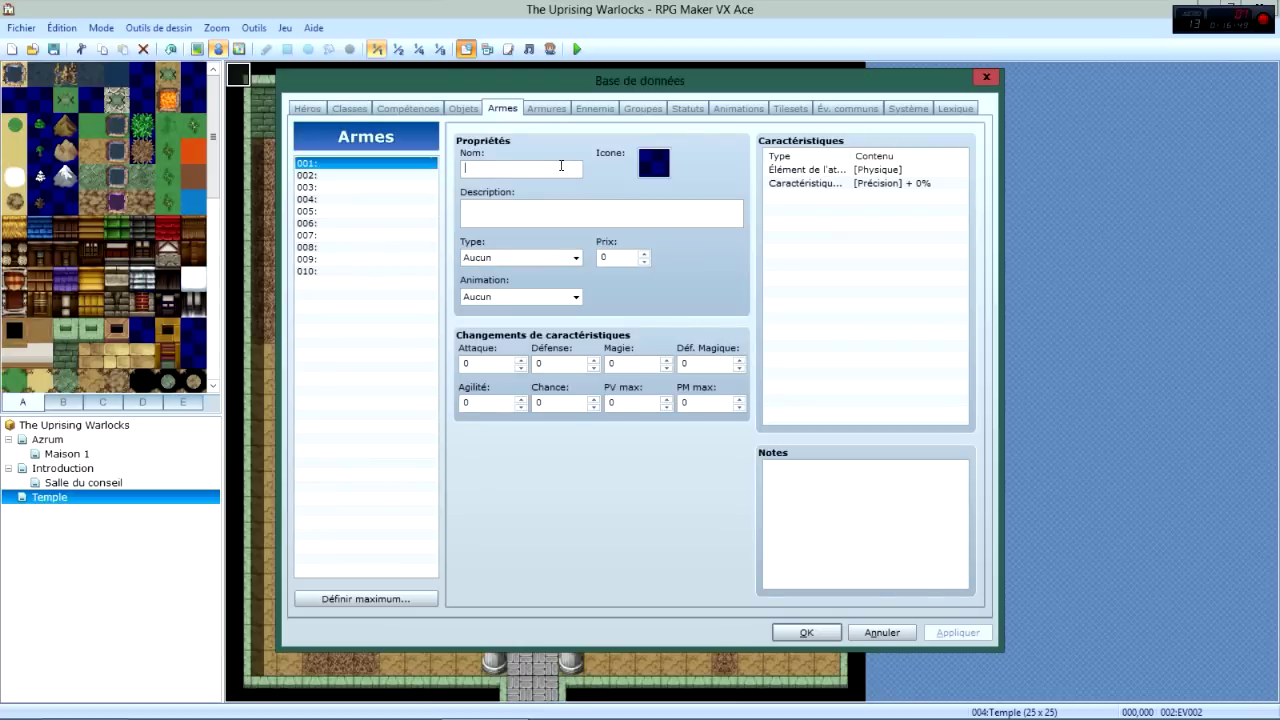
type("Bâto,")
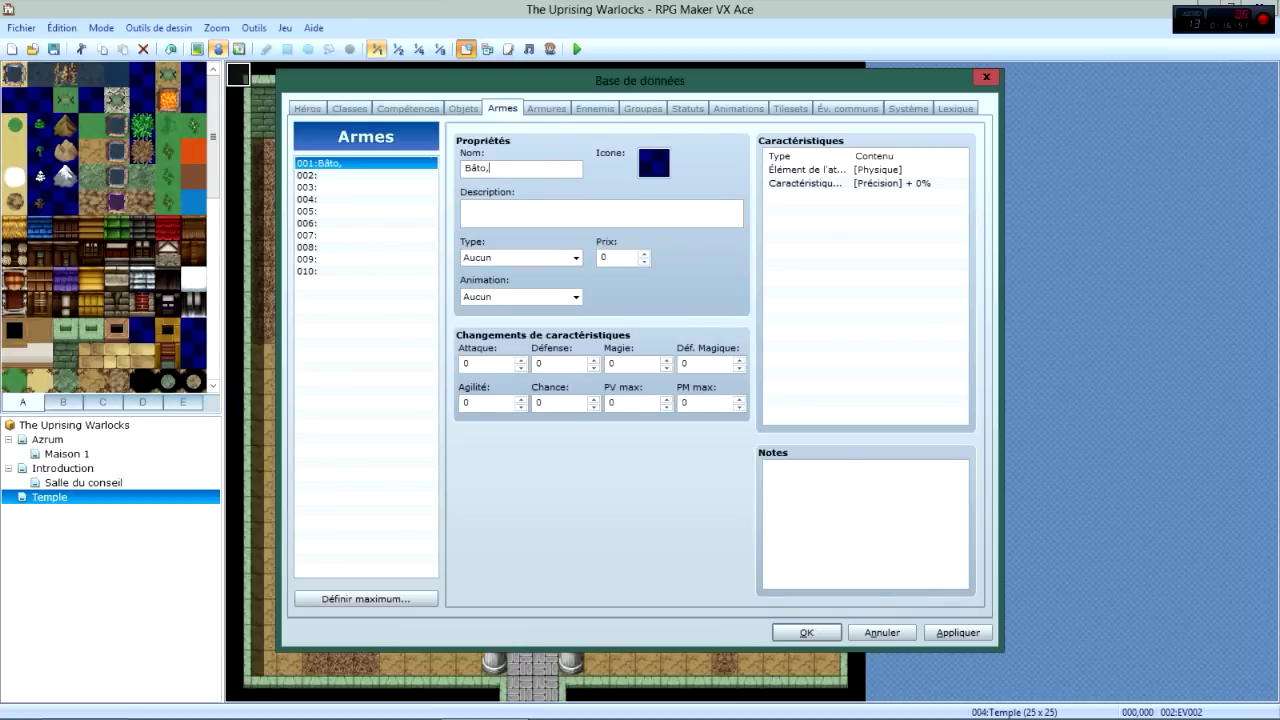
type("n")
left_click(957, 632)
Give the Bâton weapon the type Bâton, the animation 019:Coup physique and a price of 50.
left_click(360, 109)
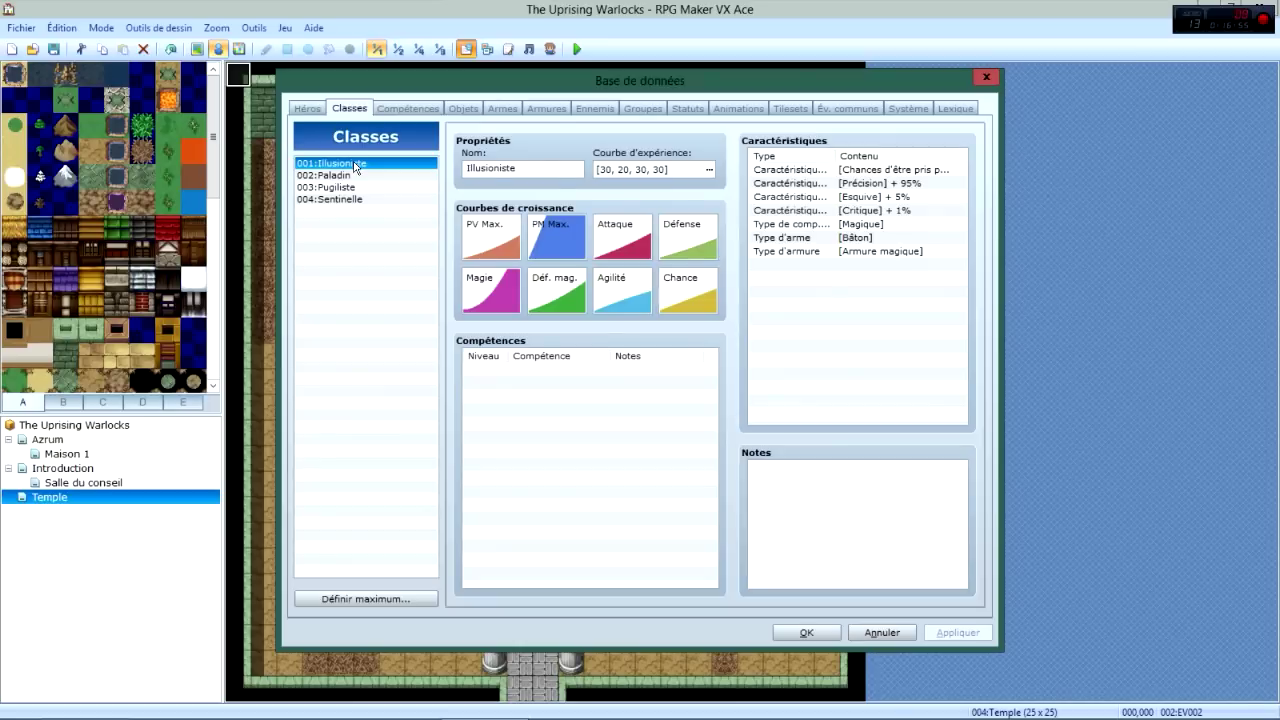
left_click(417, 108)
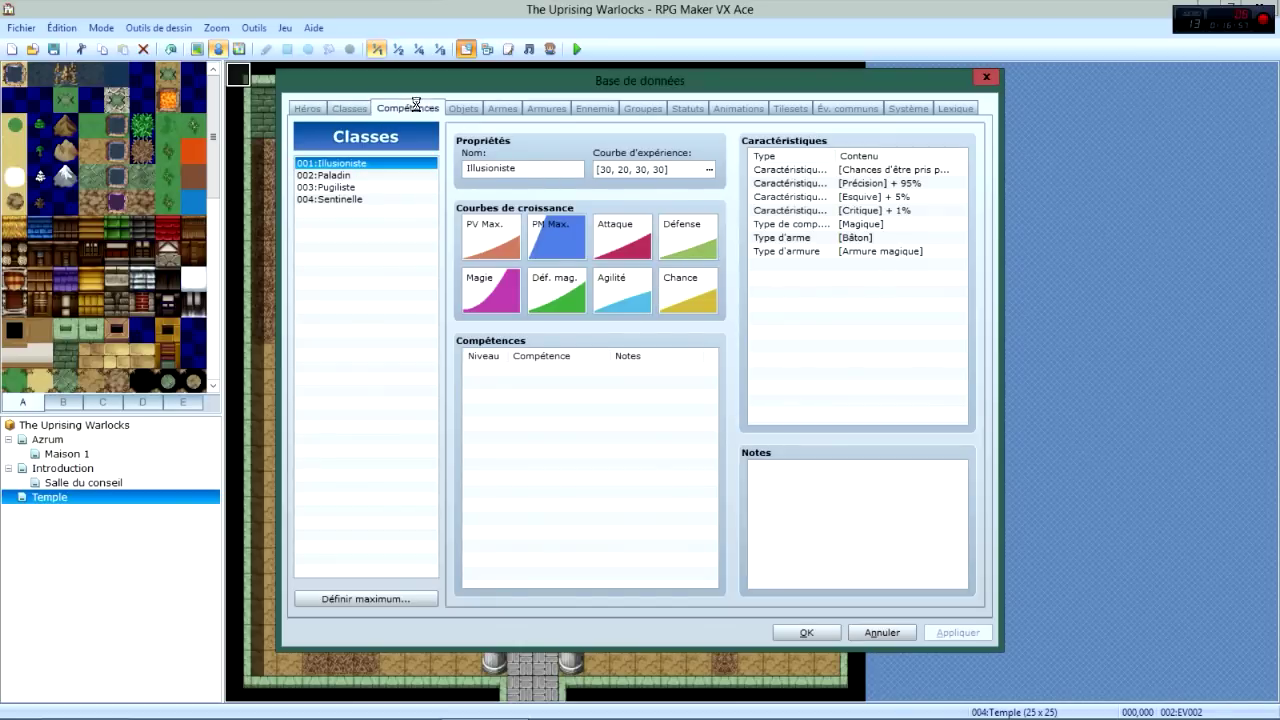
left_click(468, 108)
left_click(501, 110)
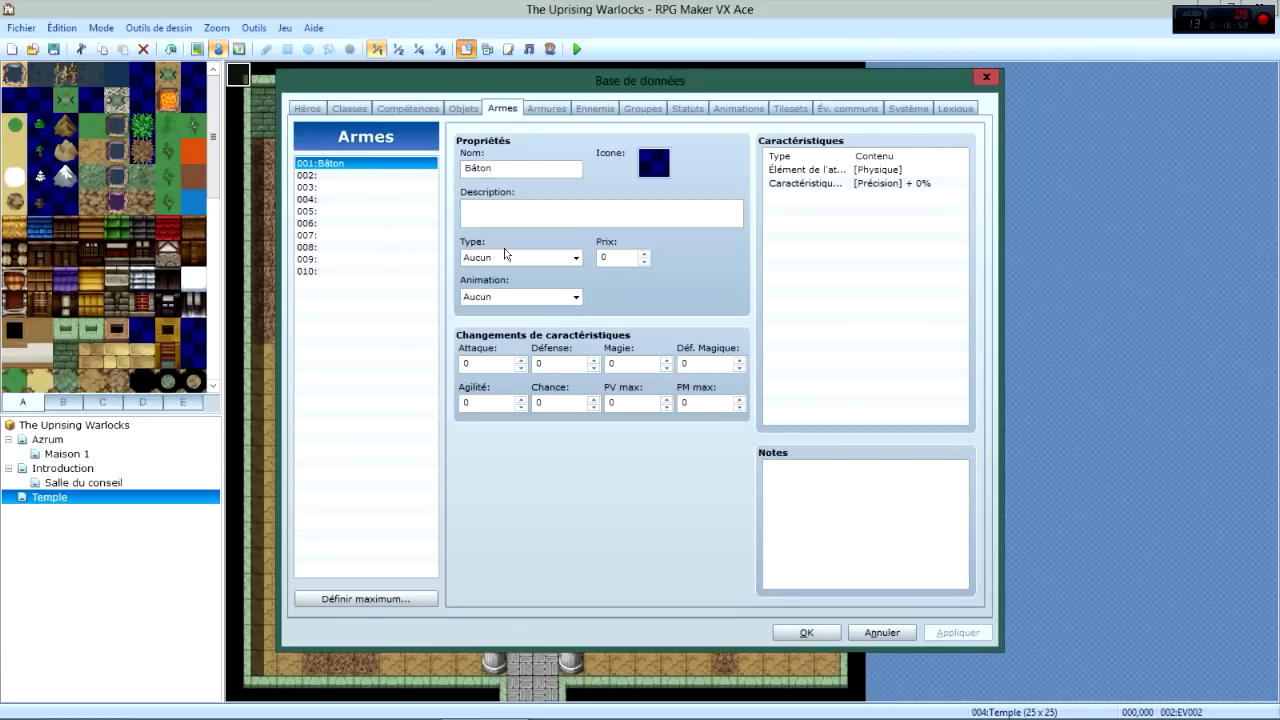
left_click(498, 259)
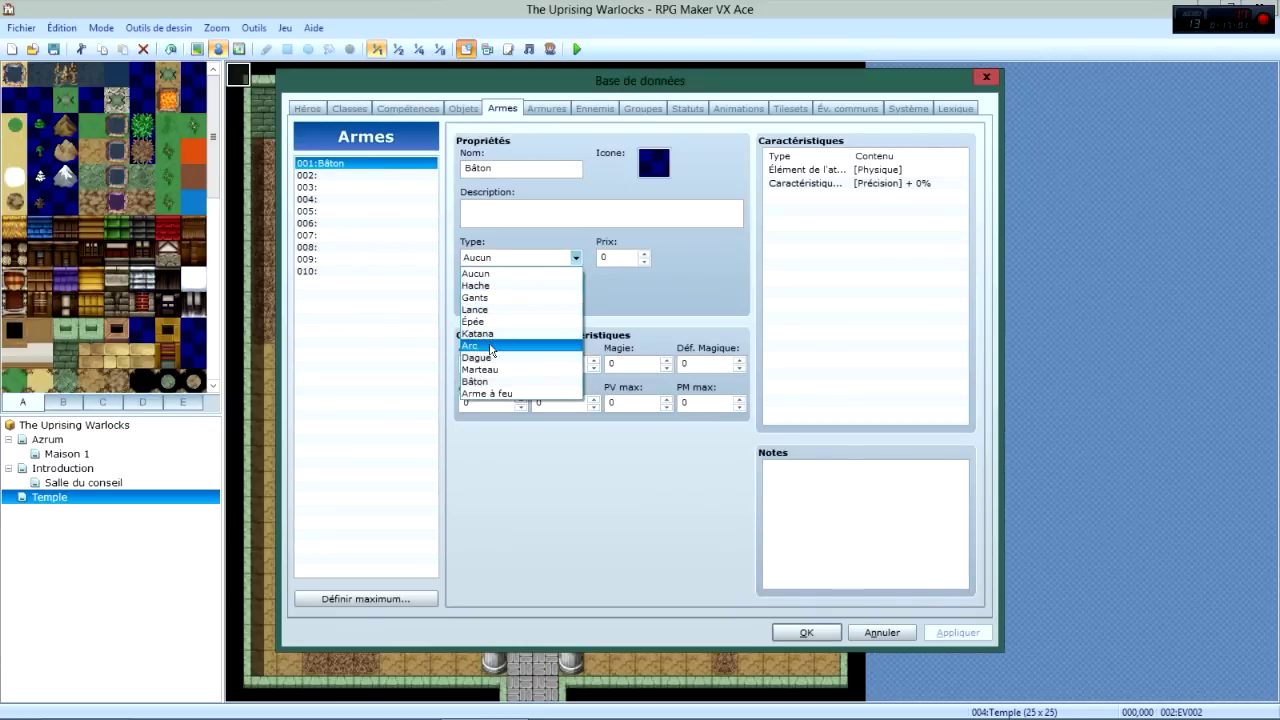
left_click(476, 381)
left_click(514, 297)
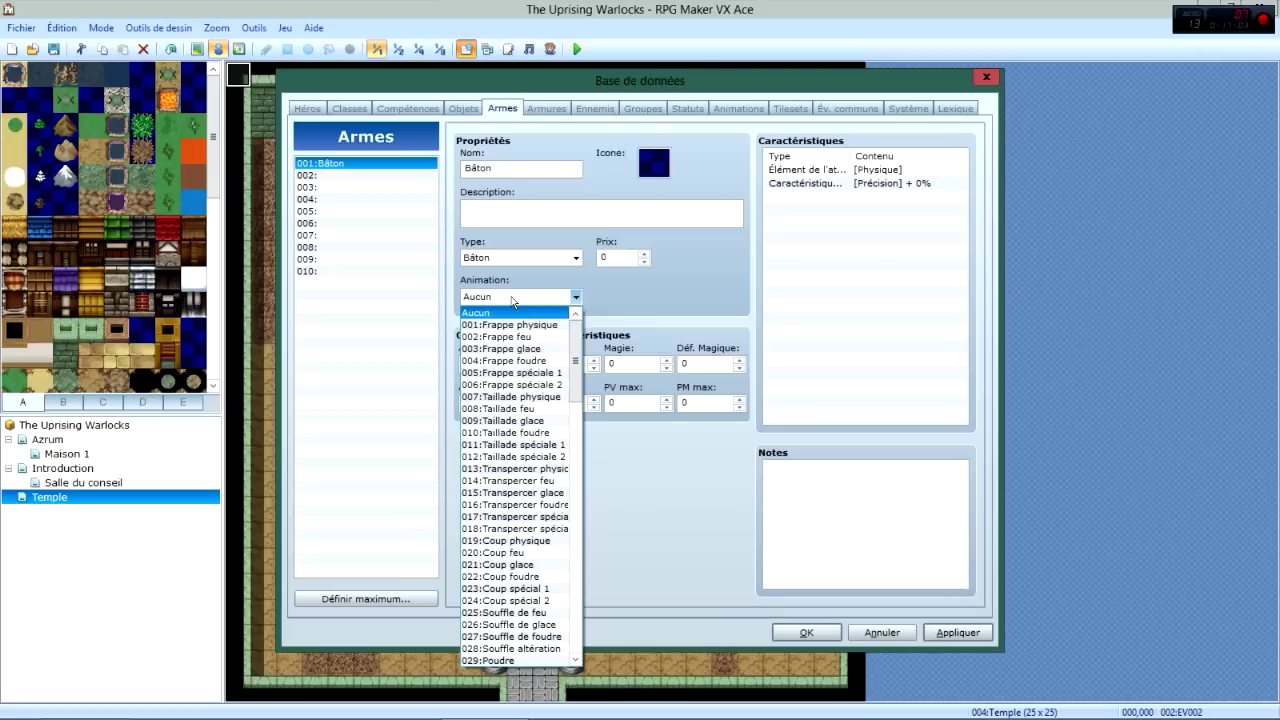
left_click(538, 541)
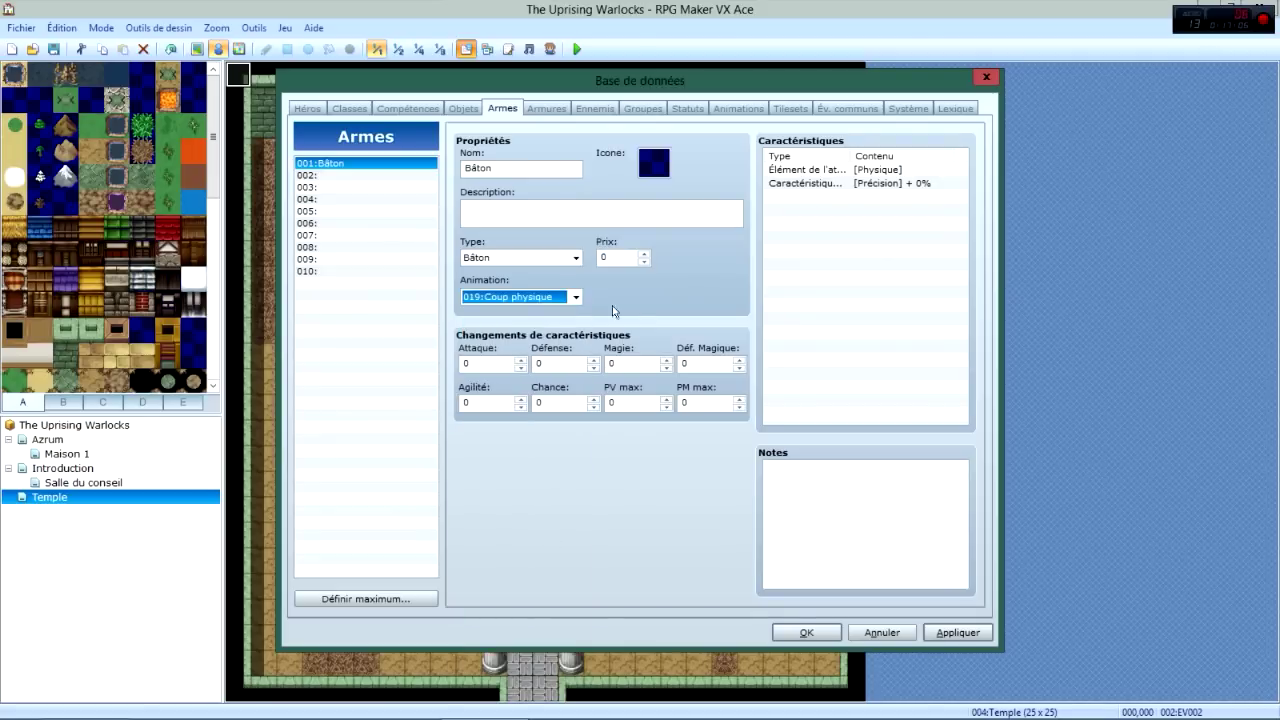
left_click(599, 256)
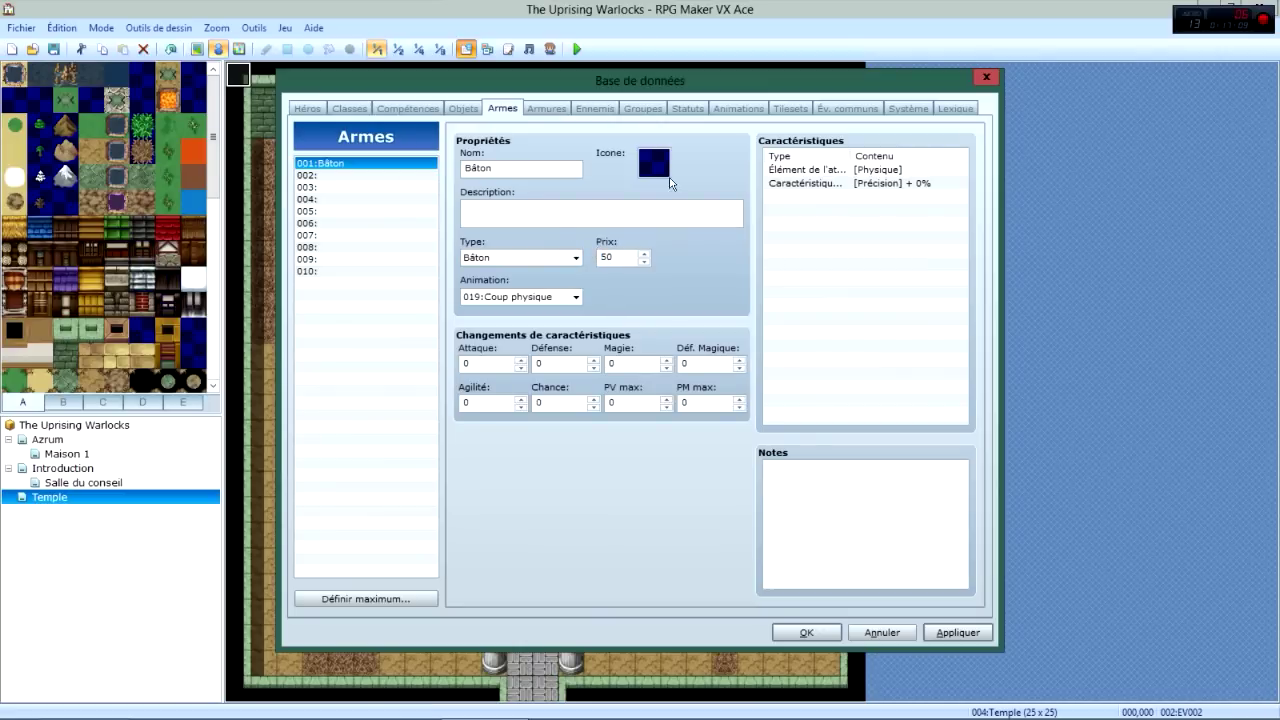
Assign the wooden staff icon to the Bâton weapon.
double_click(655, 163)
left_click(618, 322)
scroll(620, 330, "down", 5)
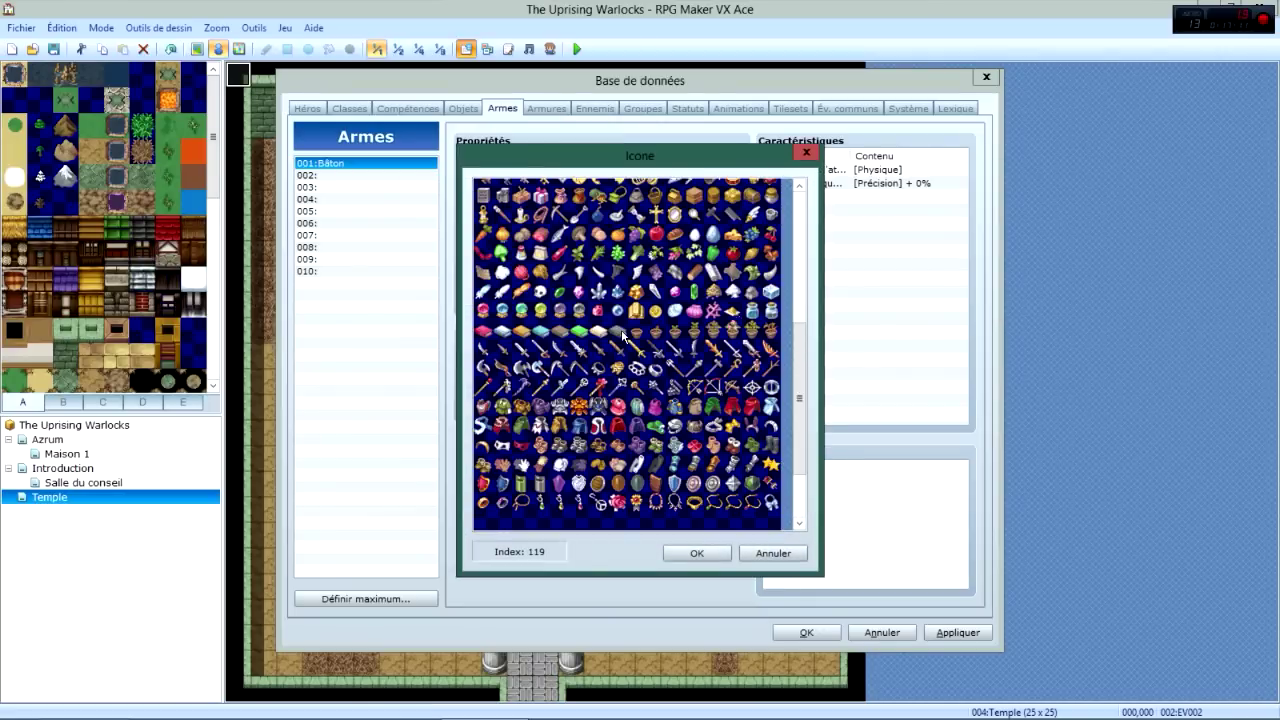
scroll(621, 336, "up", 4)
scroll(580, 308, "up", 1)
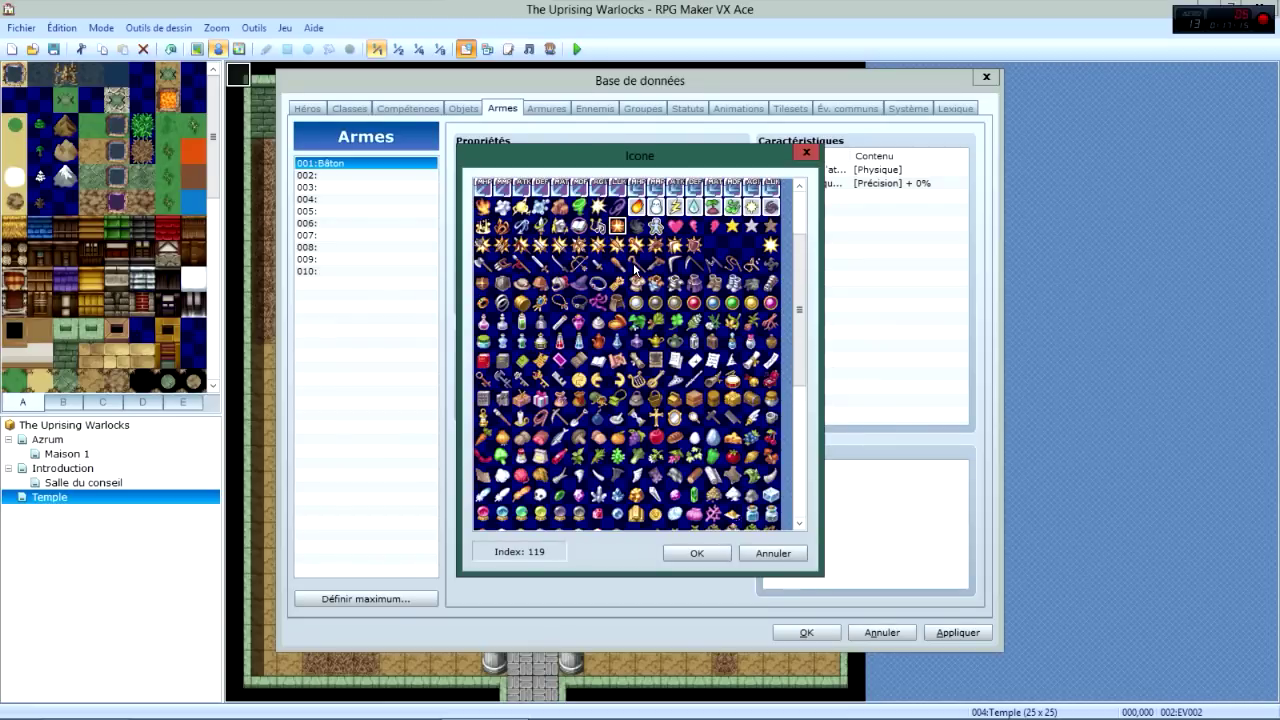
left_click(635, 265)
left_click(697, 553)
Describe the Bâton as "Un simple bâton de bois.", set its Attaque to 2 and Magie to 5, and apply.
left_click(504, 212)
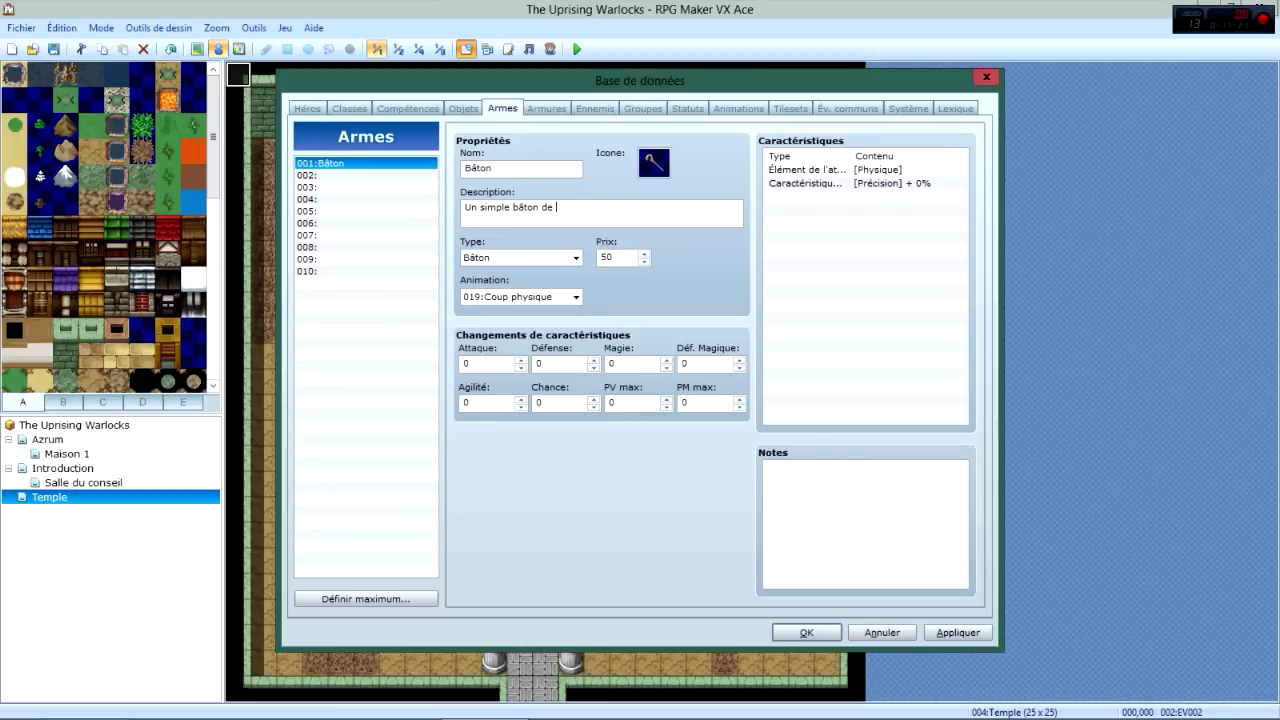
type("Un simple bâton de bois.")
left_click(968, 632)
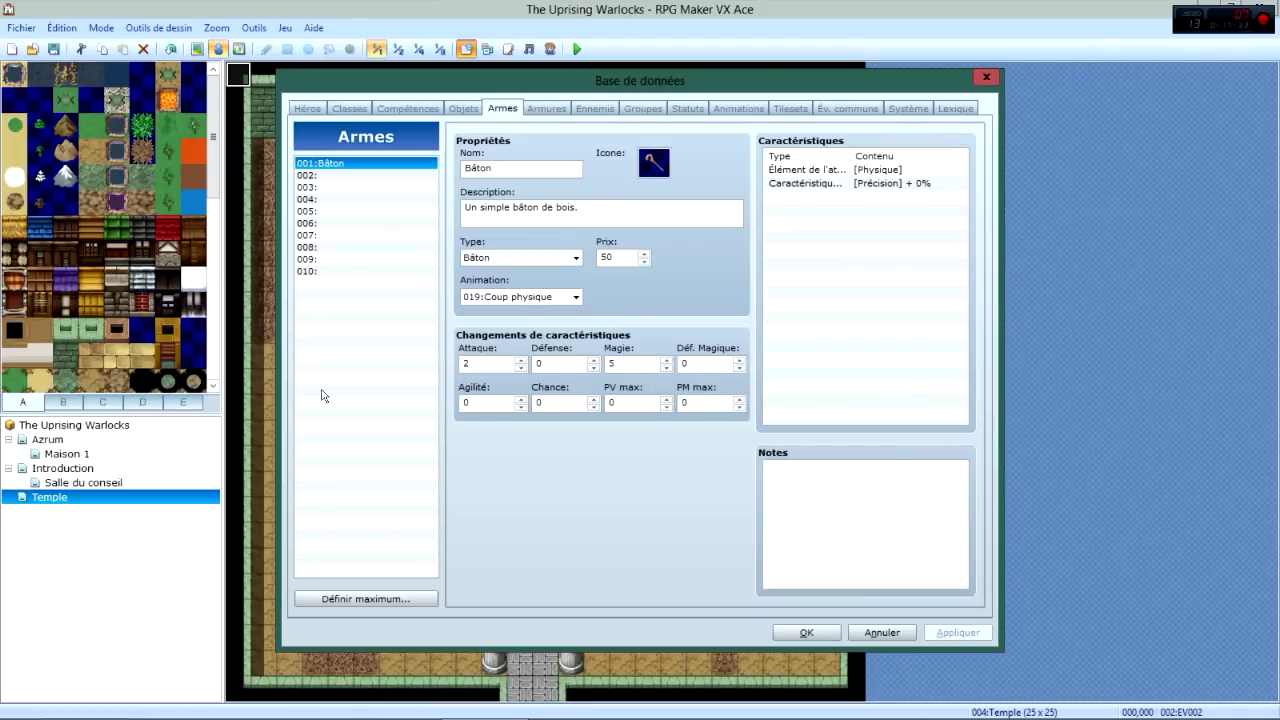
Equip the hero Myrddin with 001:Bâton as weapon and 011:Robe en coton as armour, and apply.
left_click(547, 108)
scroll(409, 448, "down", 8)
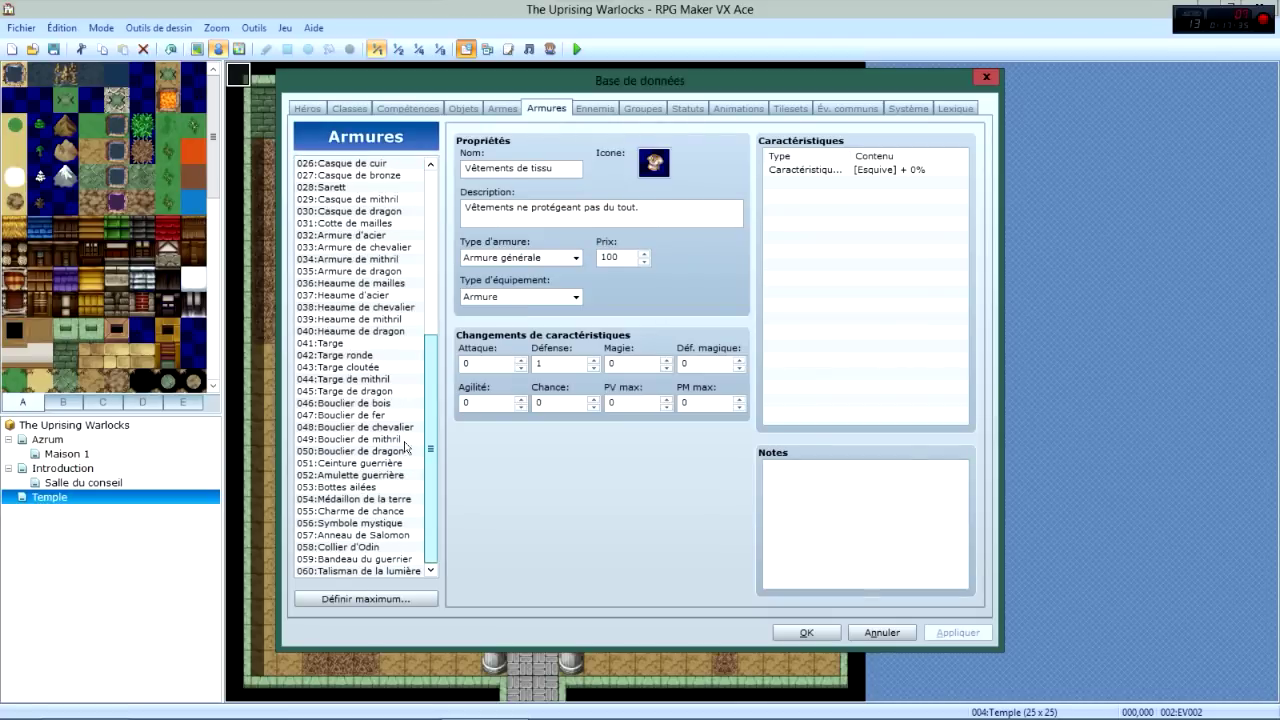
scroll(428, 163, "up", 8)
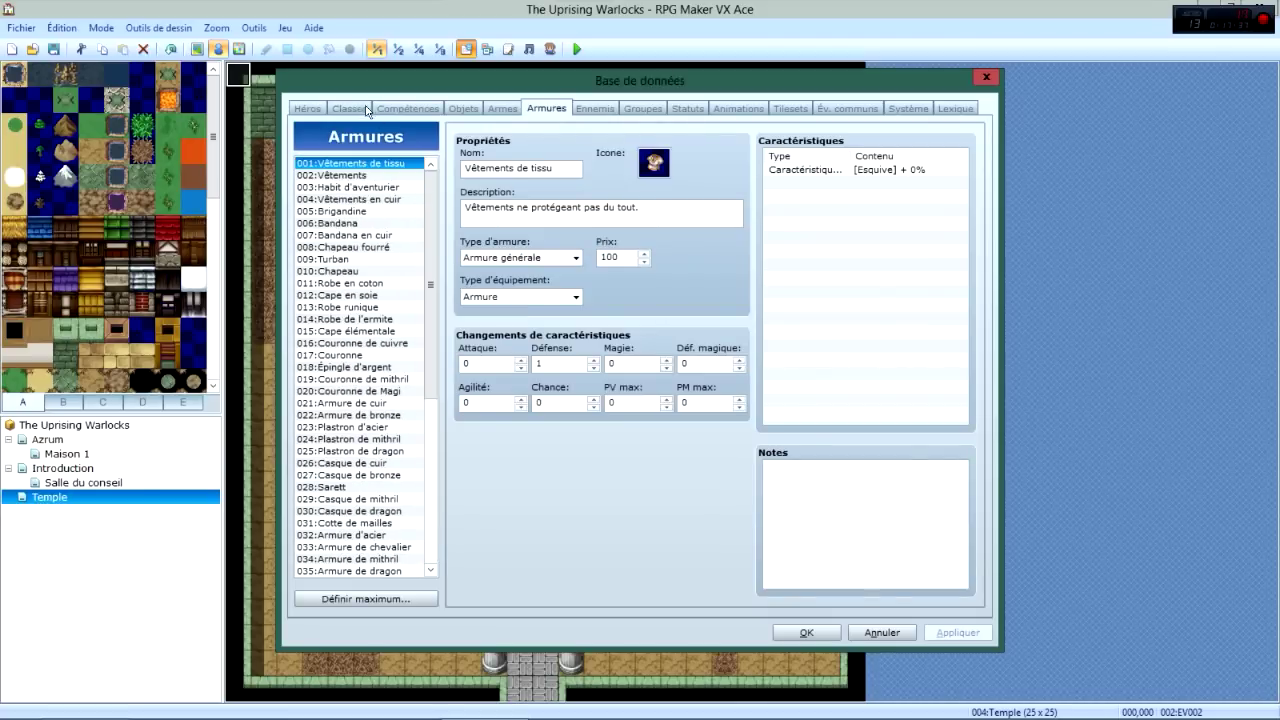
left_click(335, 108)
left_click(318, 108)
left_click(562, 437)
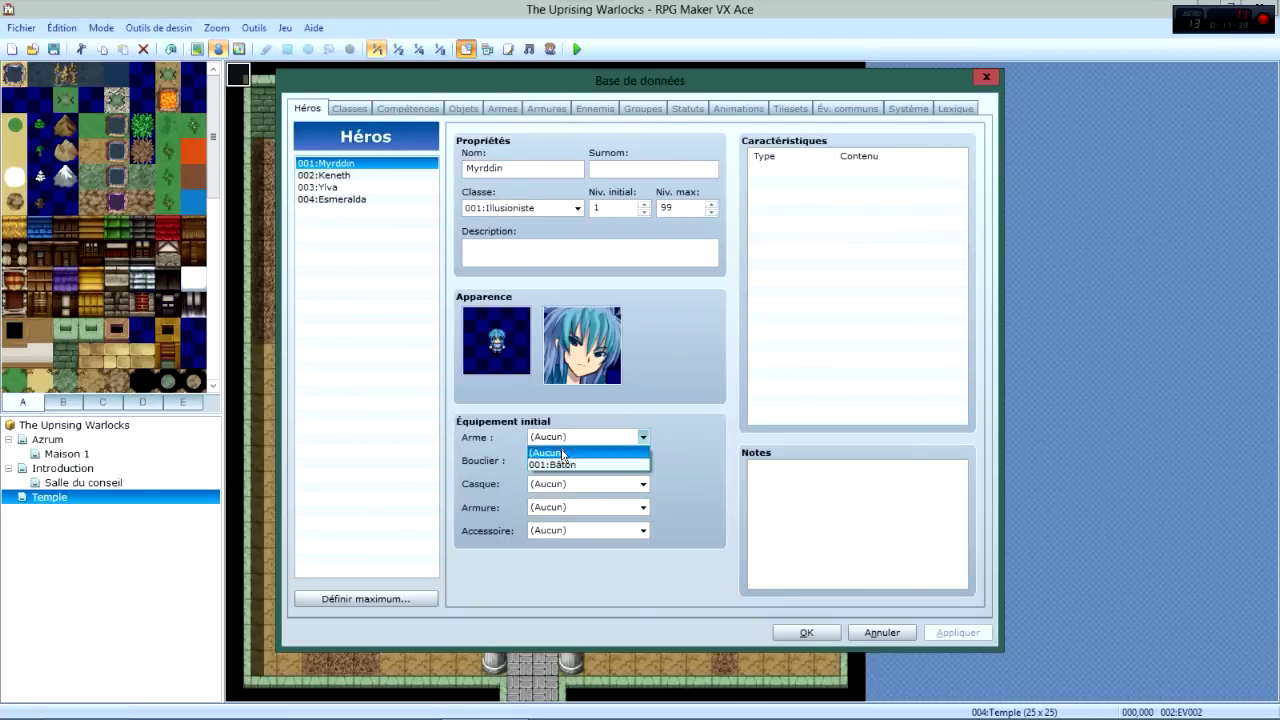
left_click(563, 465)
left_click(562, 507)
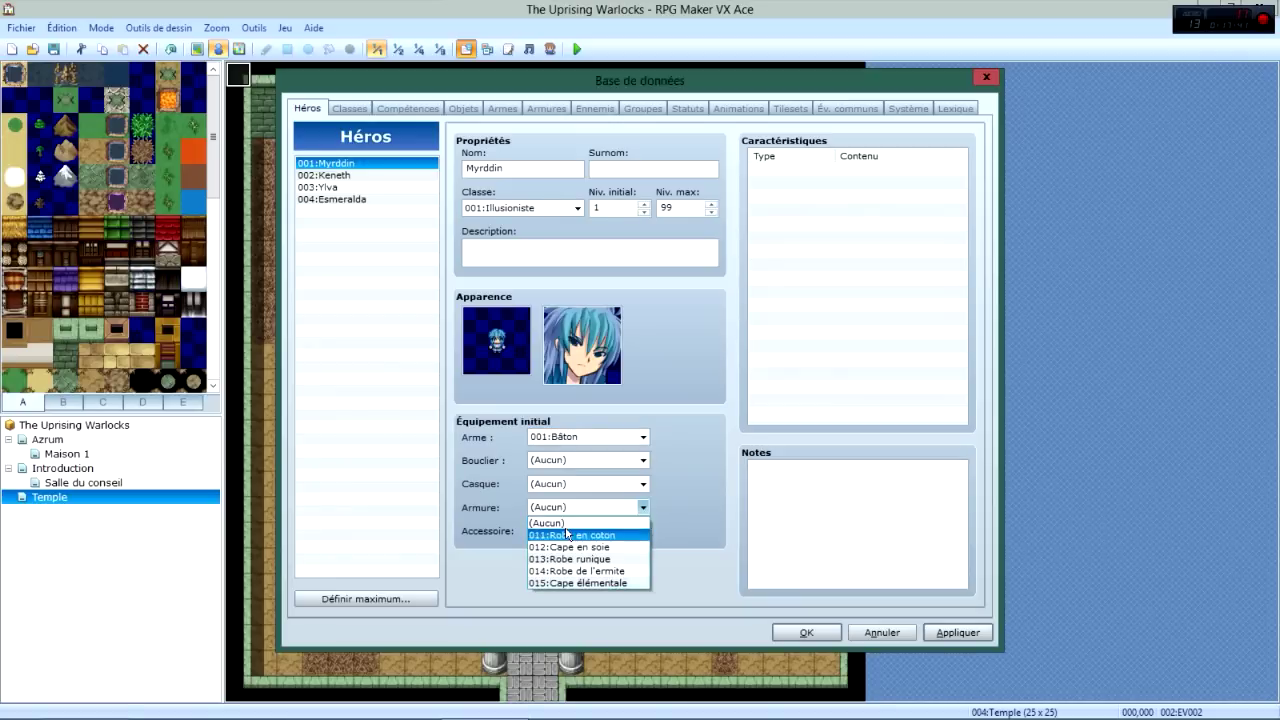
left_click(560, 527)
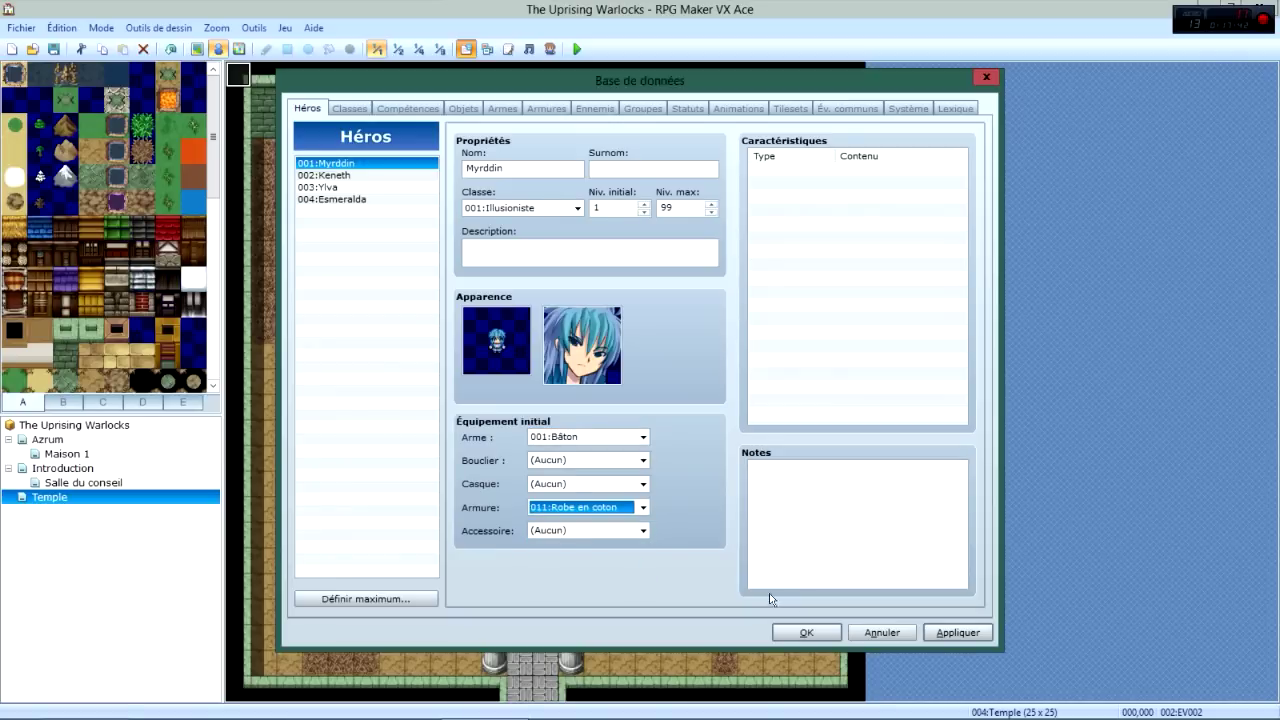
left_click(963, 634)
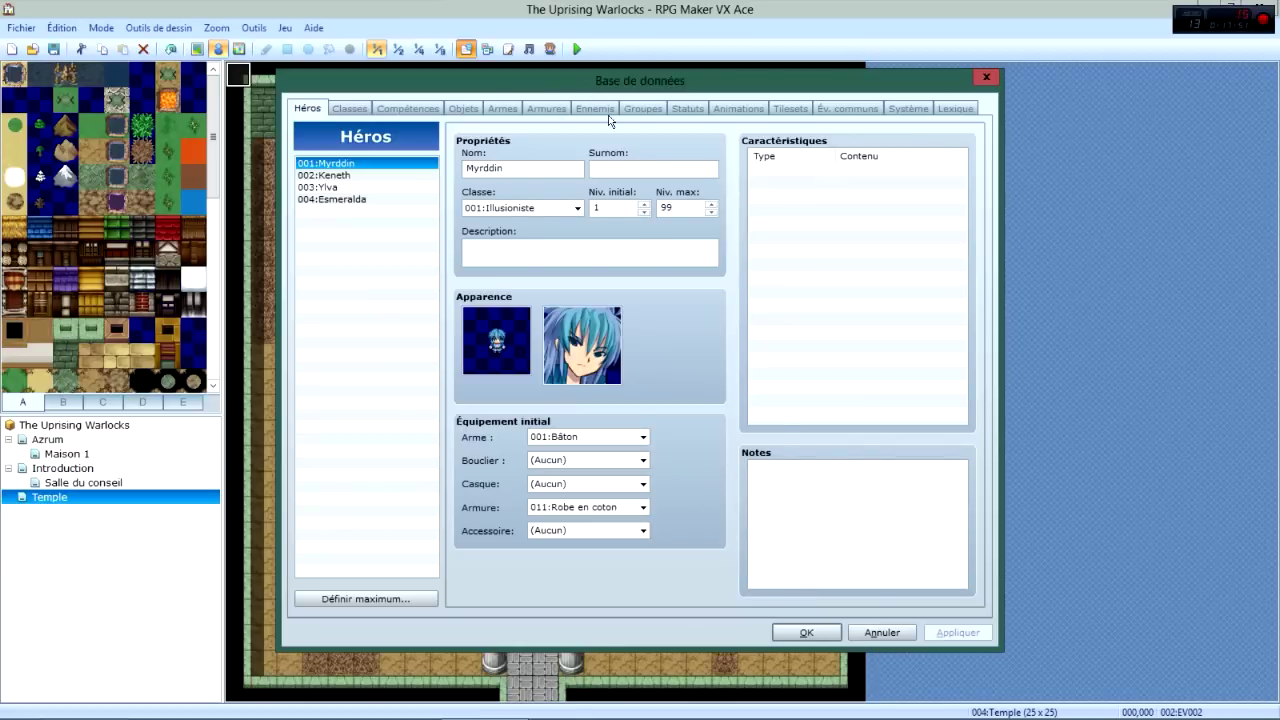
Examine the settings of the Feu, Glace and Eclair skills in the database.
left_click(410, 331)
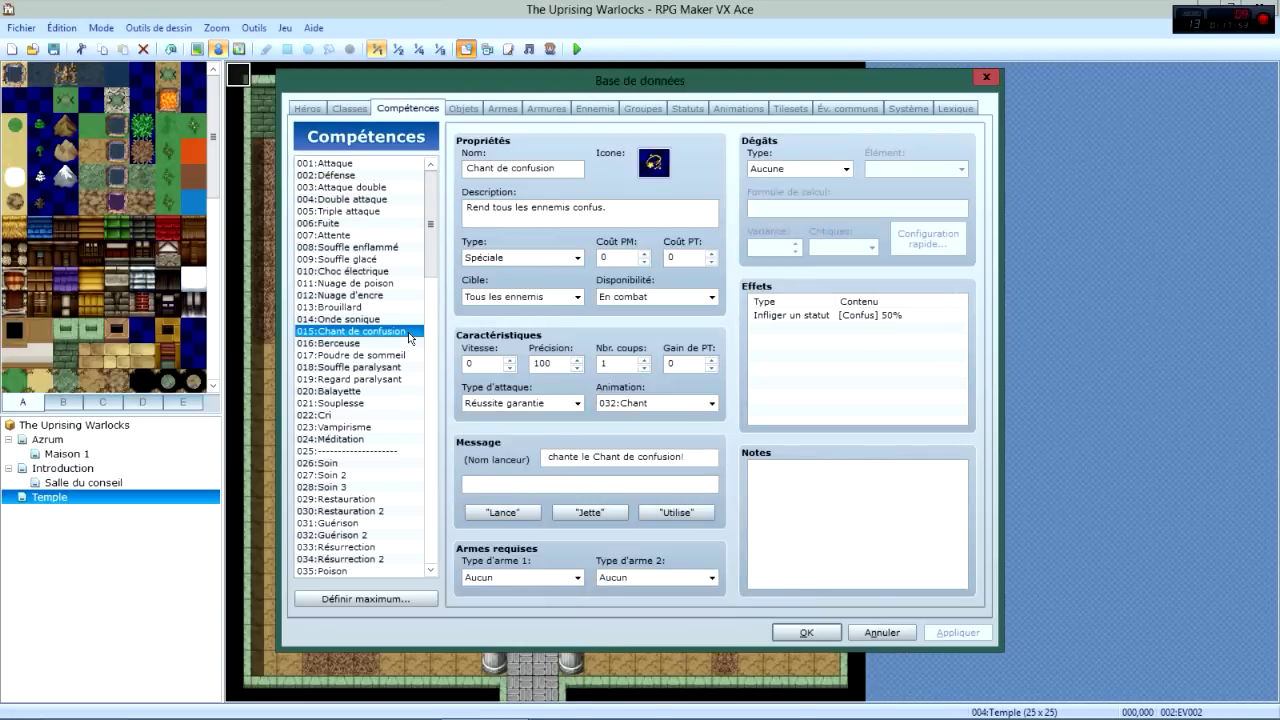
scroll(405, 346, "down", 10)
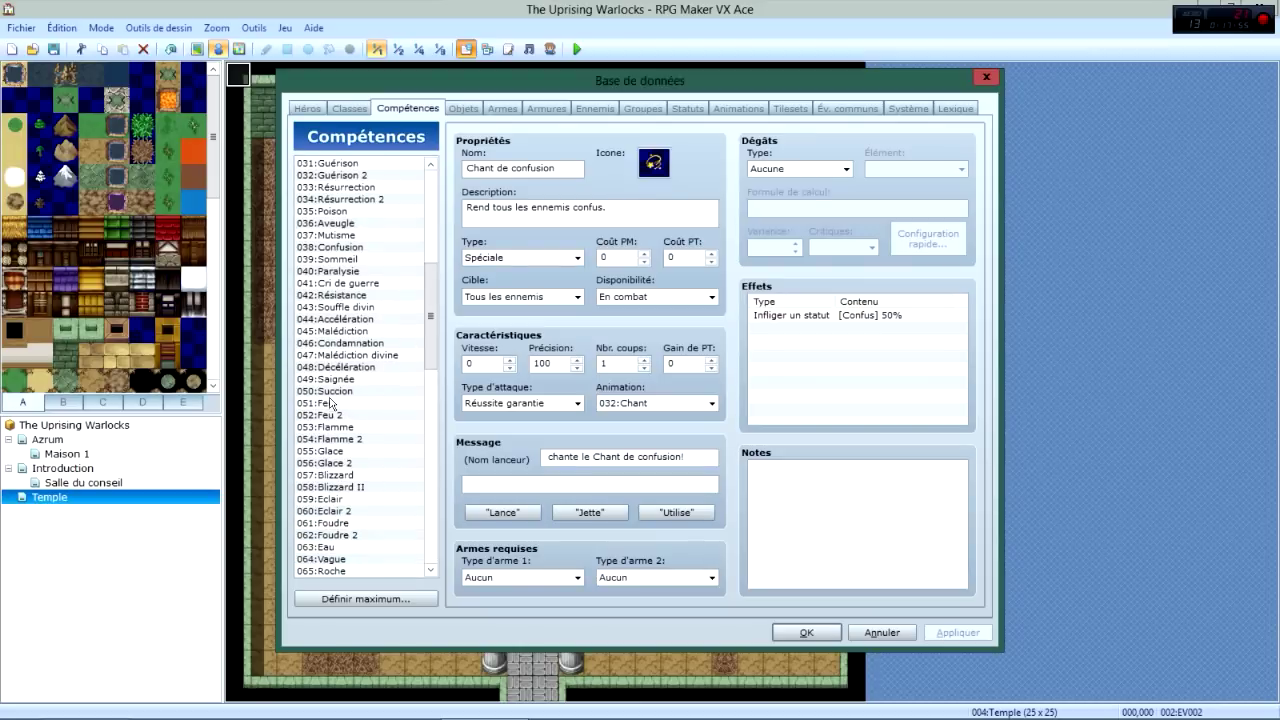
left_click(338, 403)
left_click(335, 451)
left_click(330, 499)
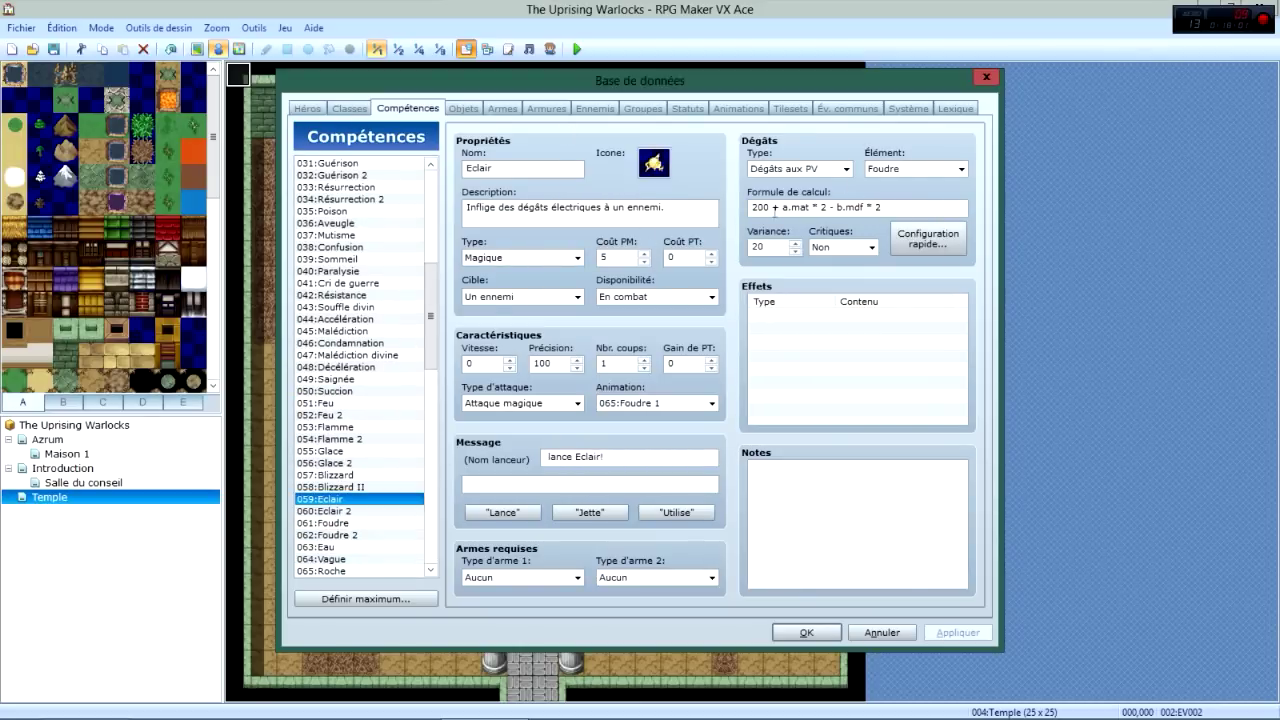
left_click(330, 403)
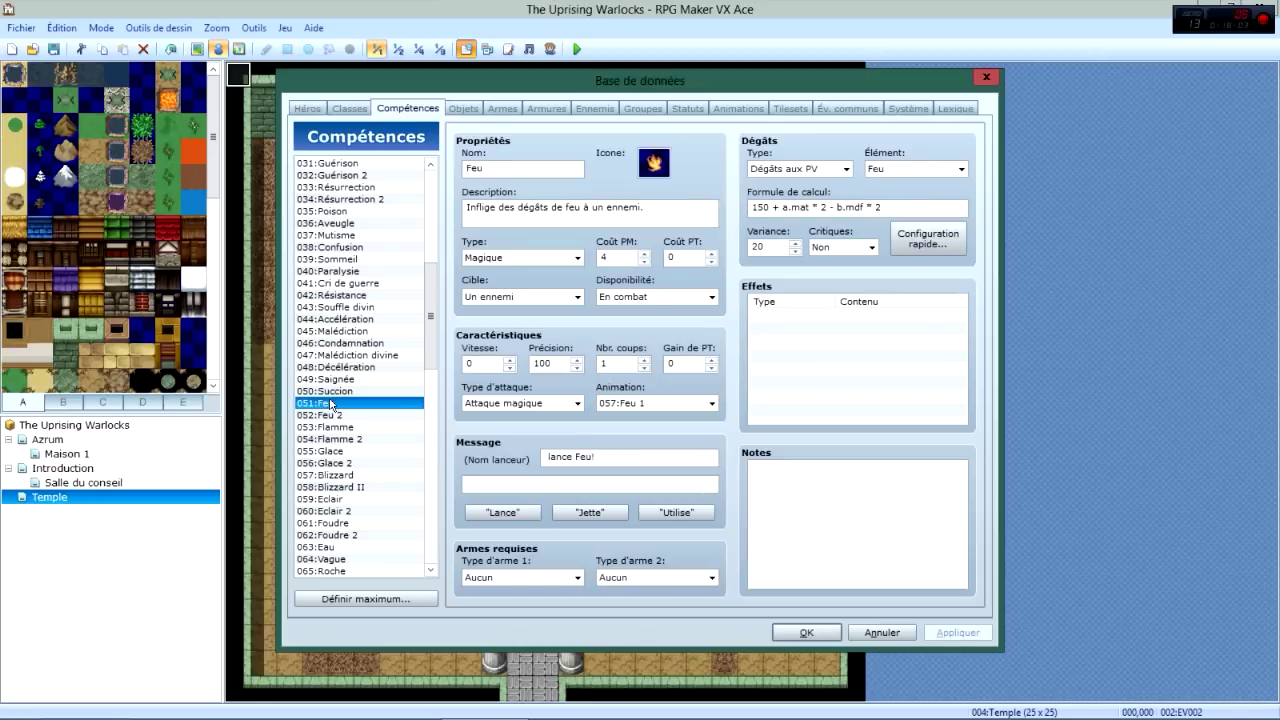
Compare the settings of the Glace and Feu skills, and check those of the Eau skill.
left_click(349, 453)
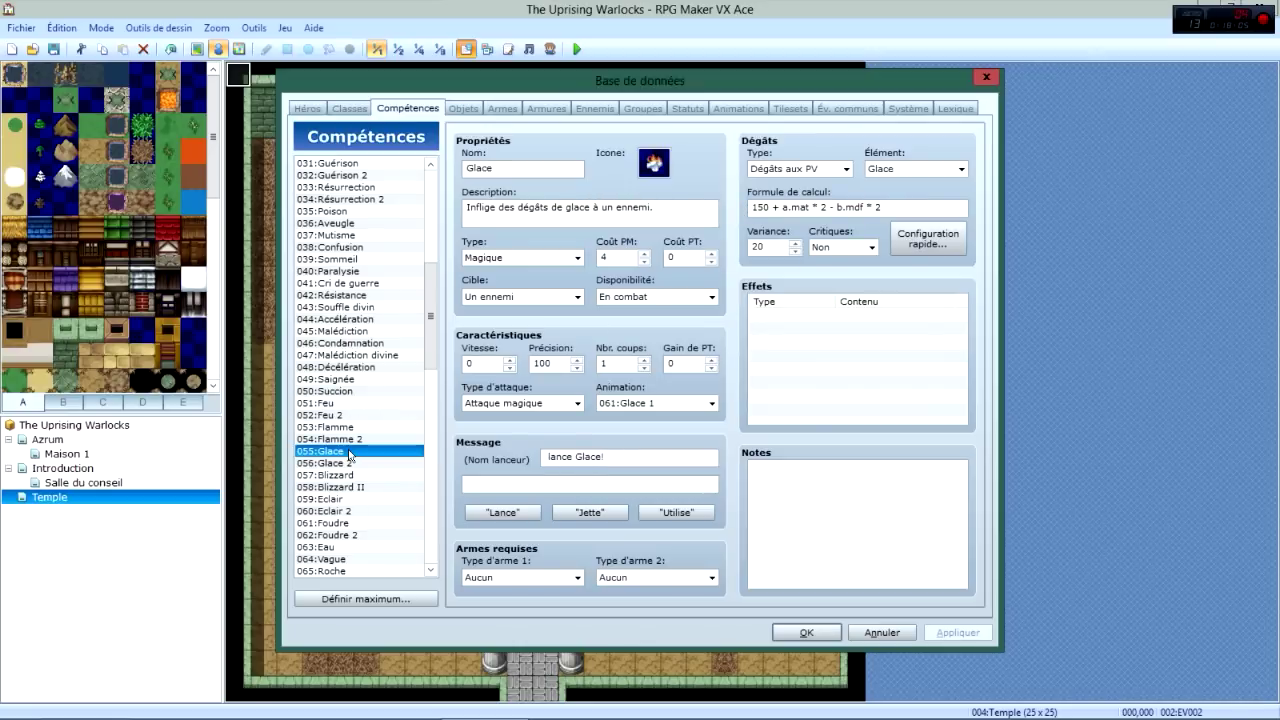
left_click(332, 404)
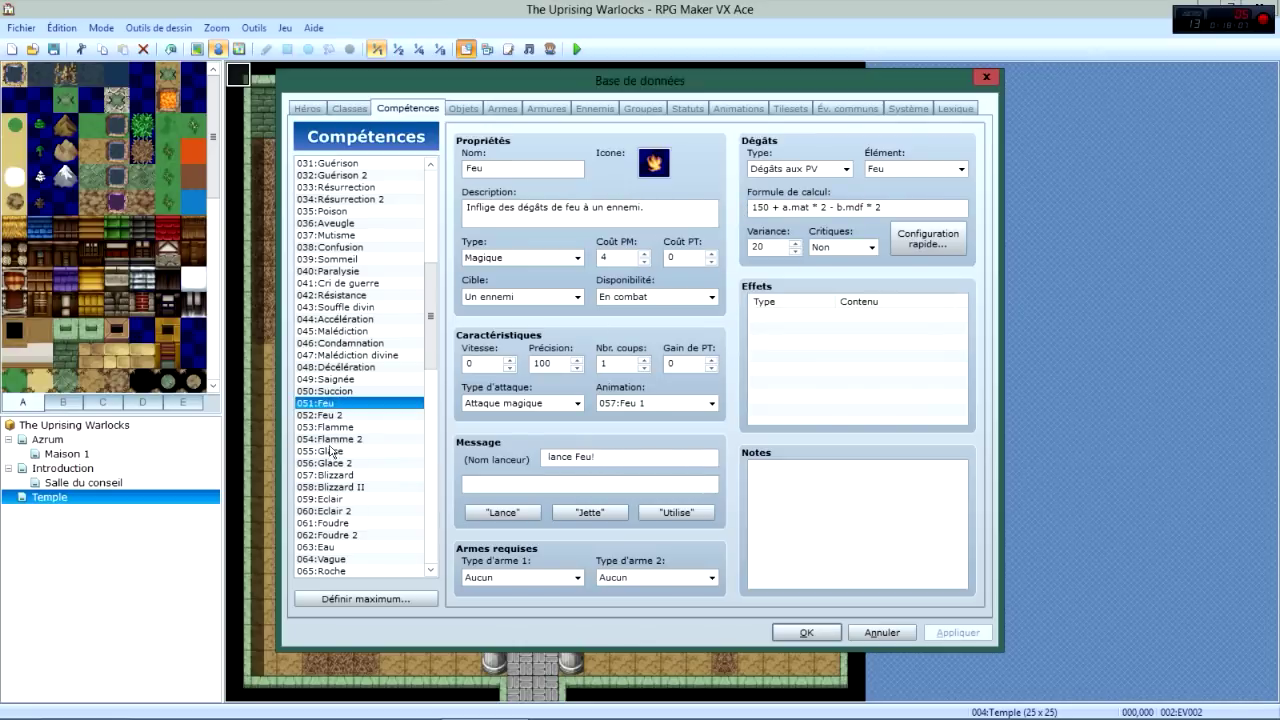
left_click(333, 451)
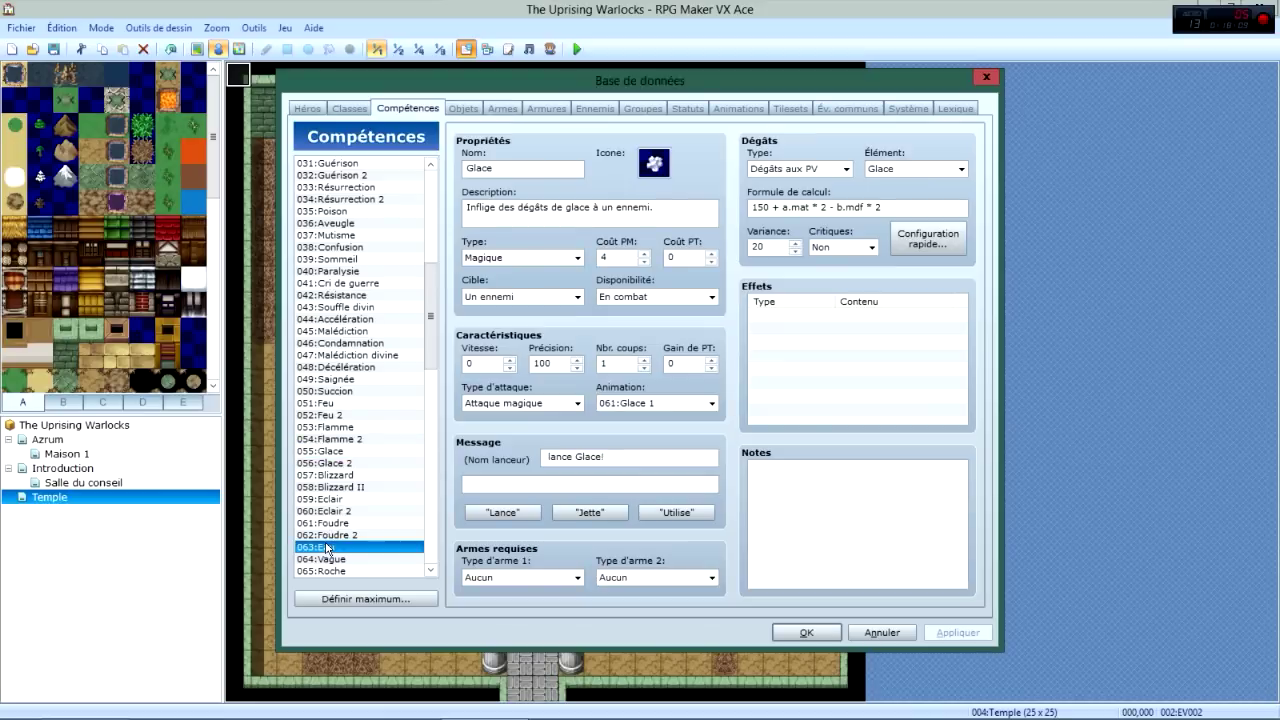
left_click(327, 547)
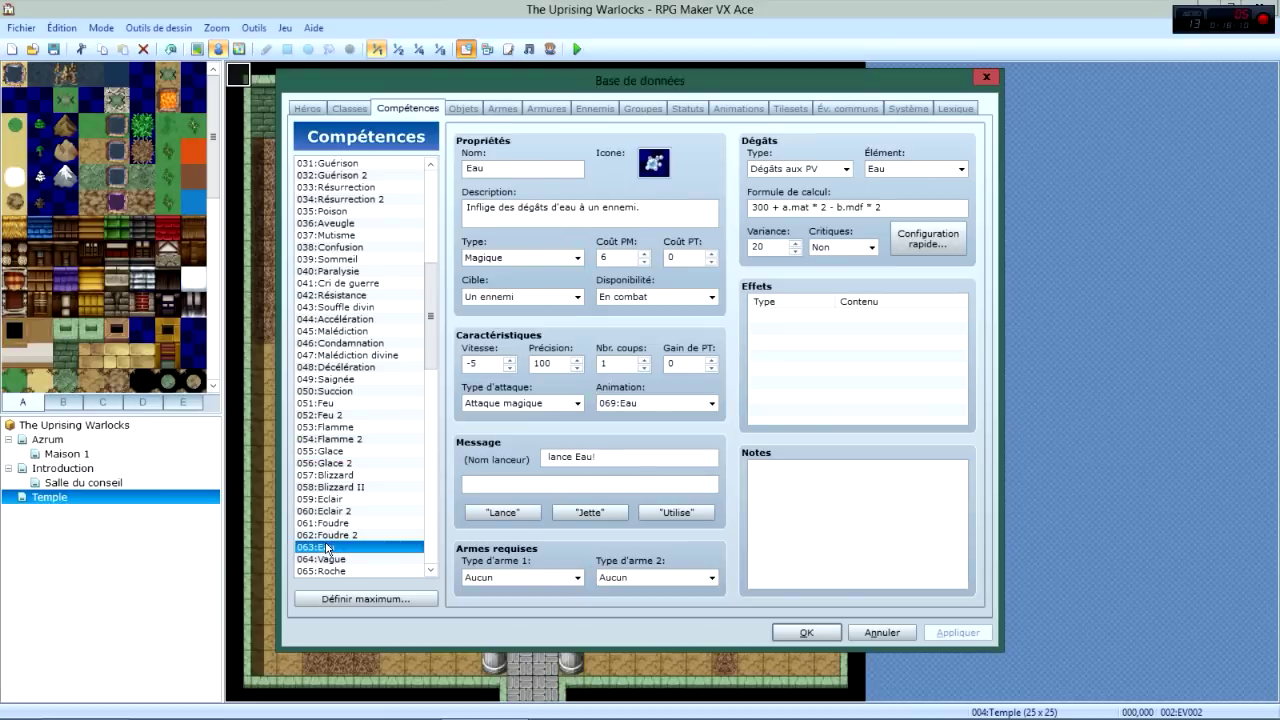
Add the skill 051:Feu at level 1 to the Illusioniste class.
left_click(349, 108)
double_click(495, 384)
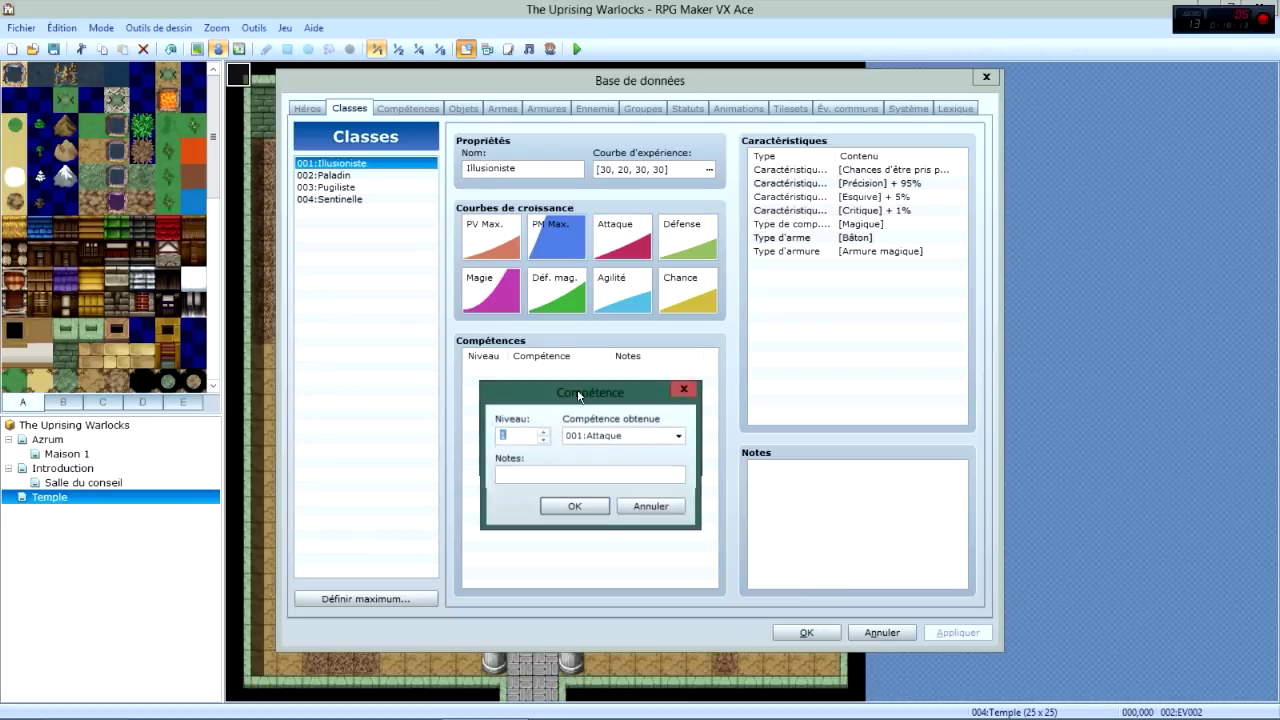
left_click(603, 437)
scroll(606, 385, "down", 8)
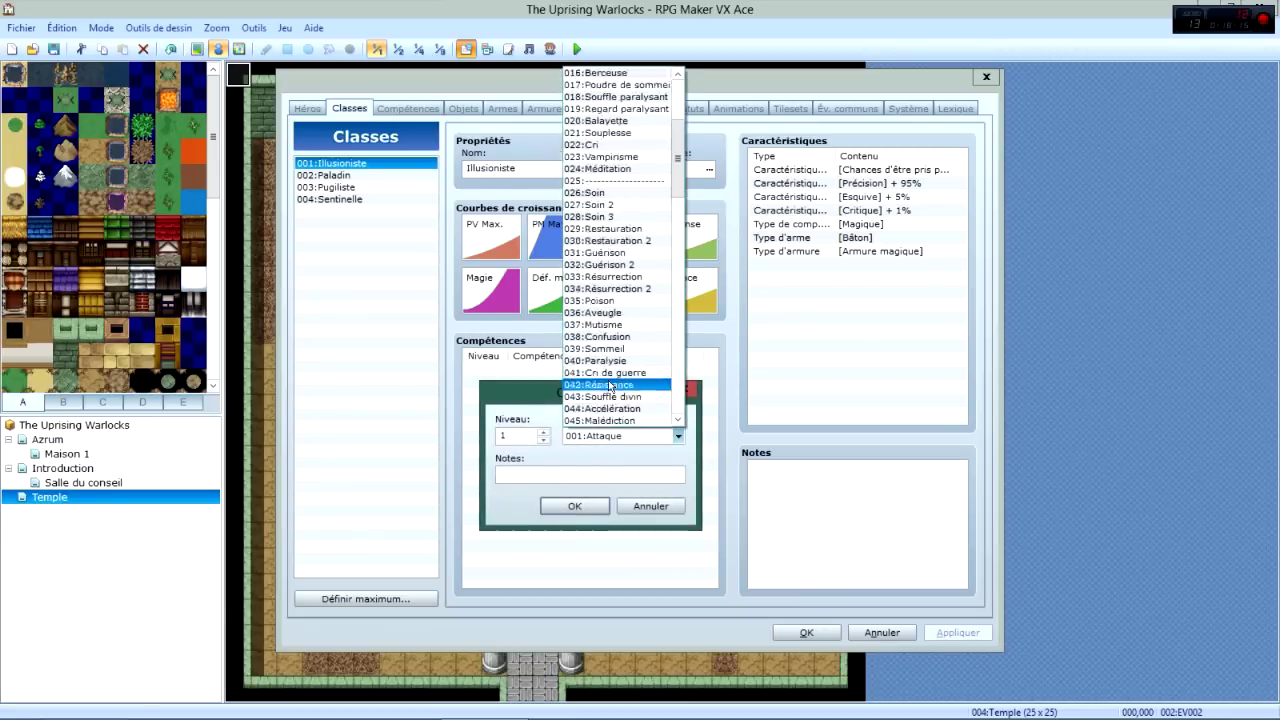
left_click(600, 384)
left_click(577, 505)
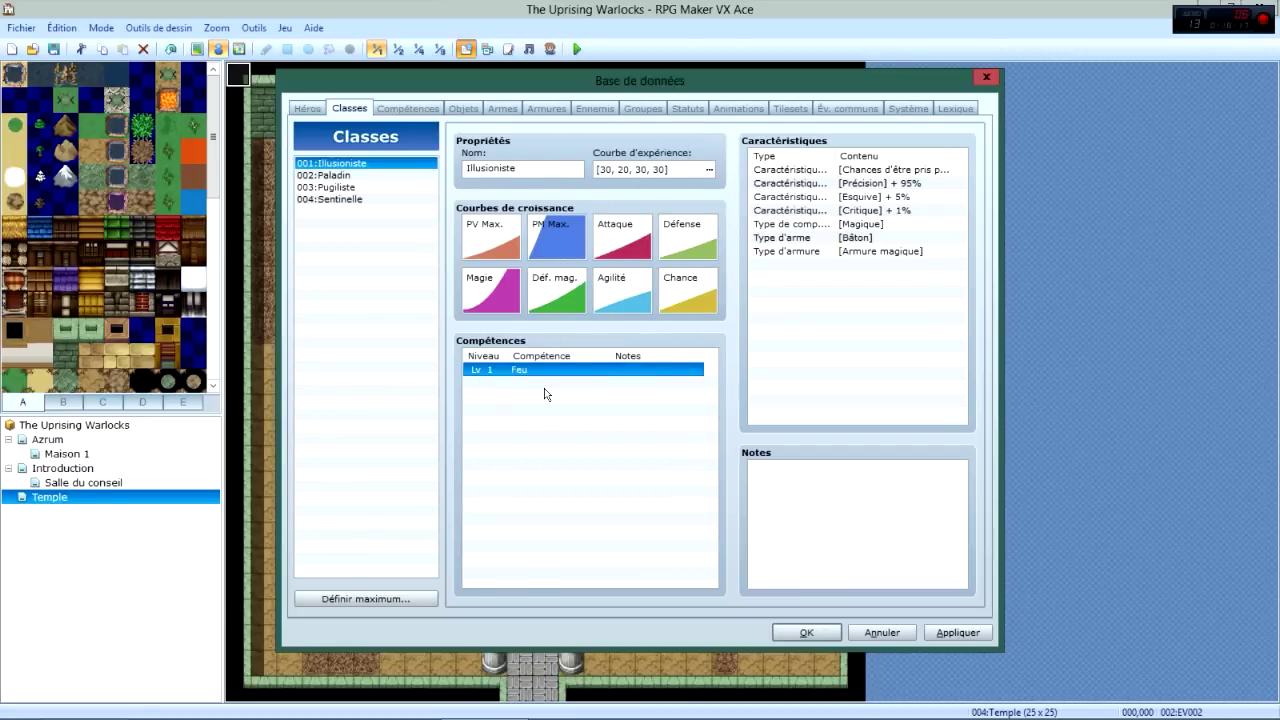
Add the skill 055:Glace at level 1 to the Illusioniste class and apply the changes.
left_click(633, 437)
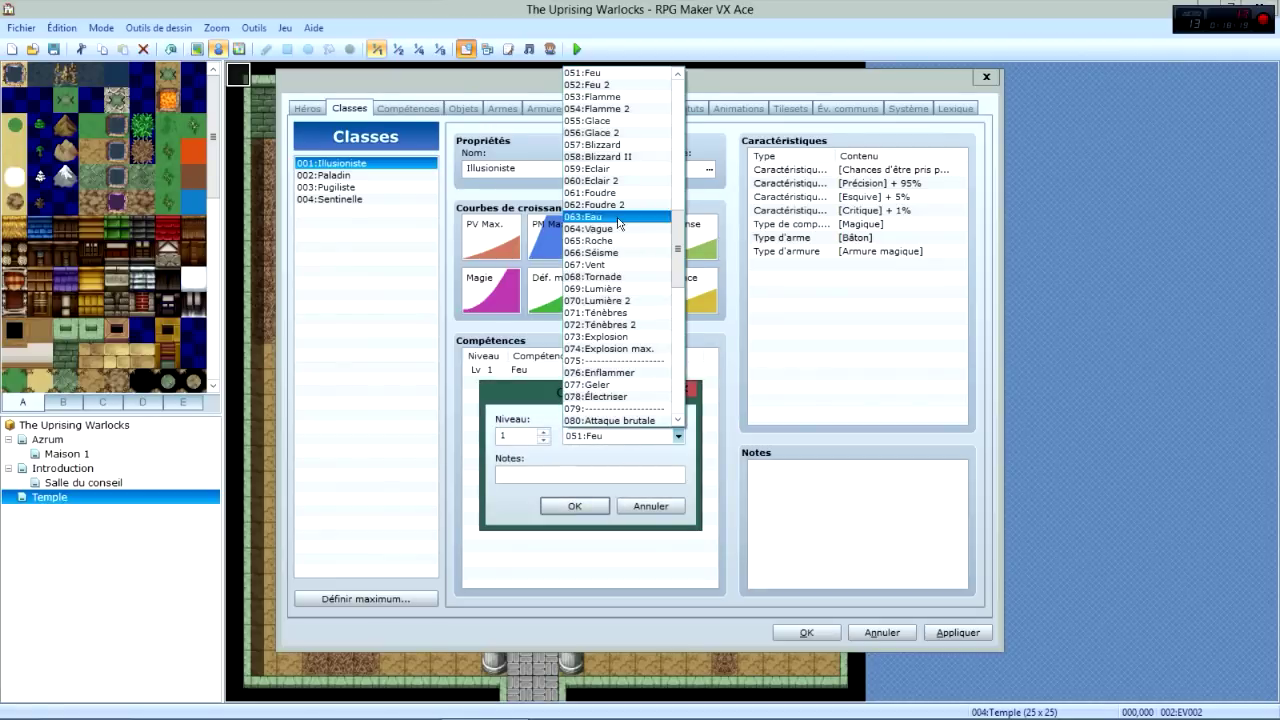
left_click(600, 121)
left_click(575, 506)
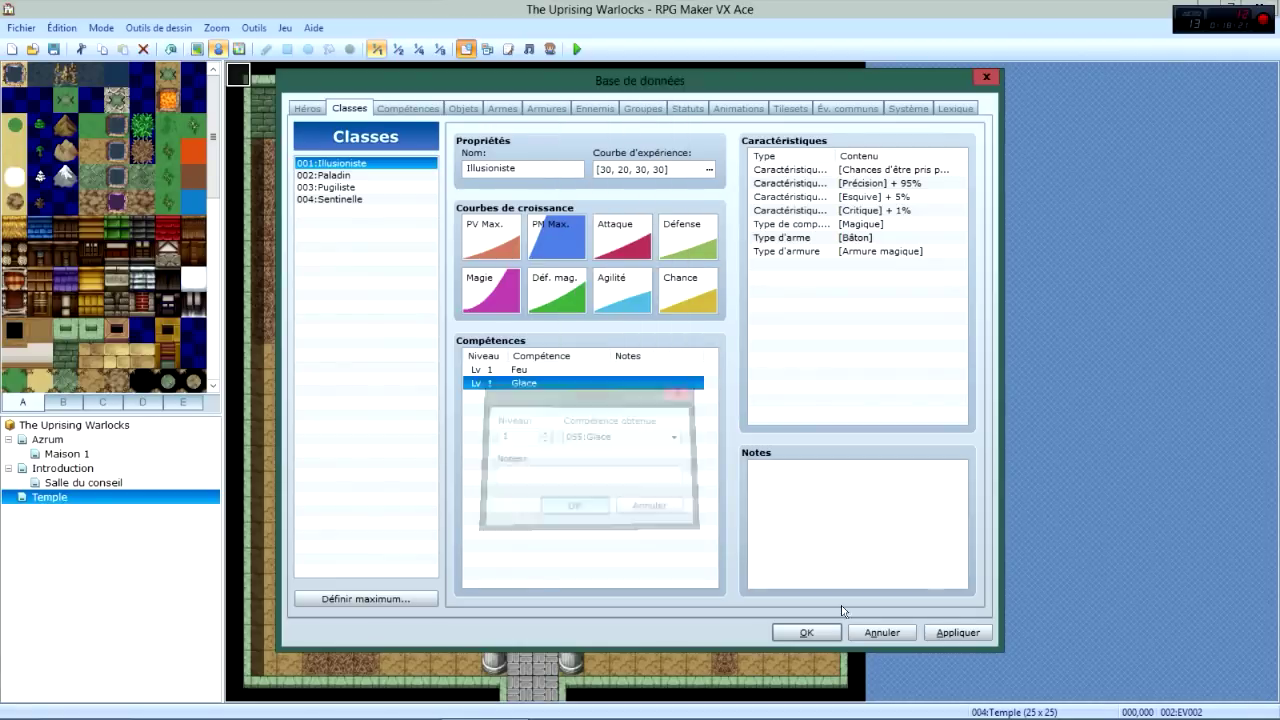
left_click(960, 633)
Set the maximum number of skills in the database to 150.
left_click(407, 108)
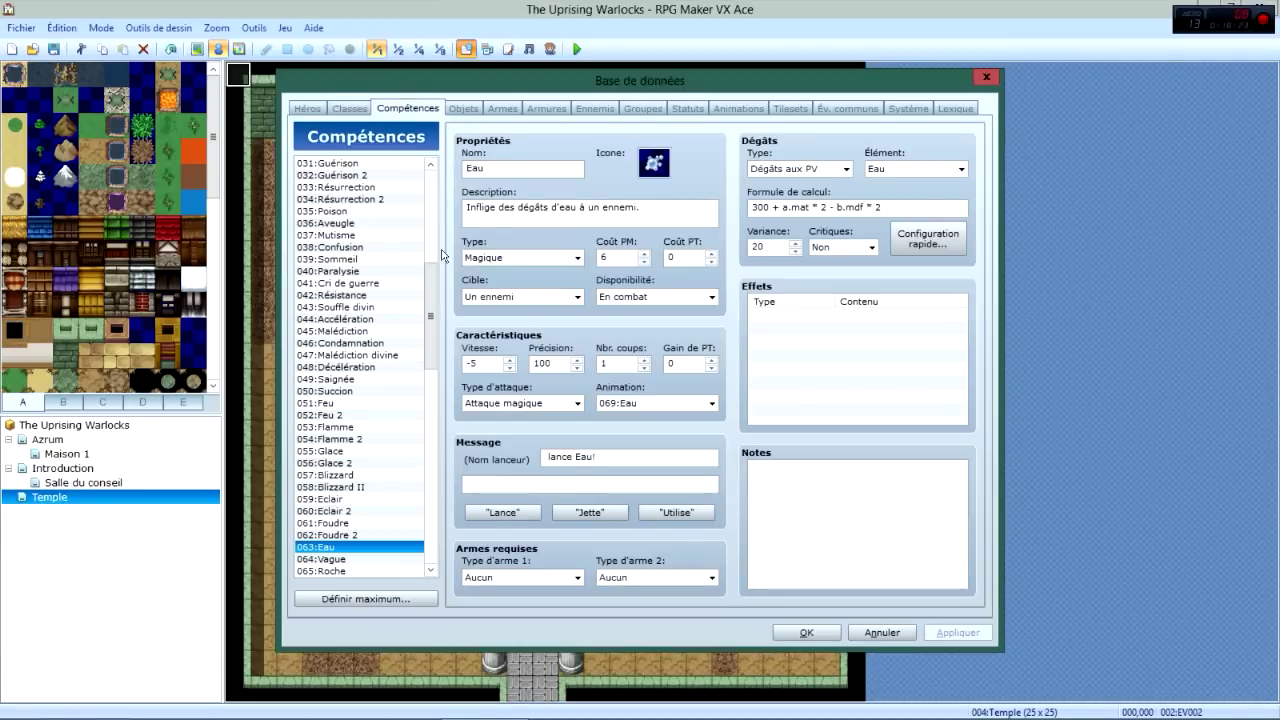
scroll(367, 573, "down", 15)
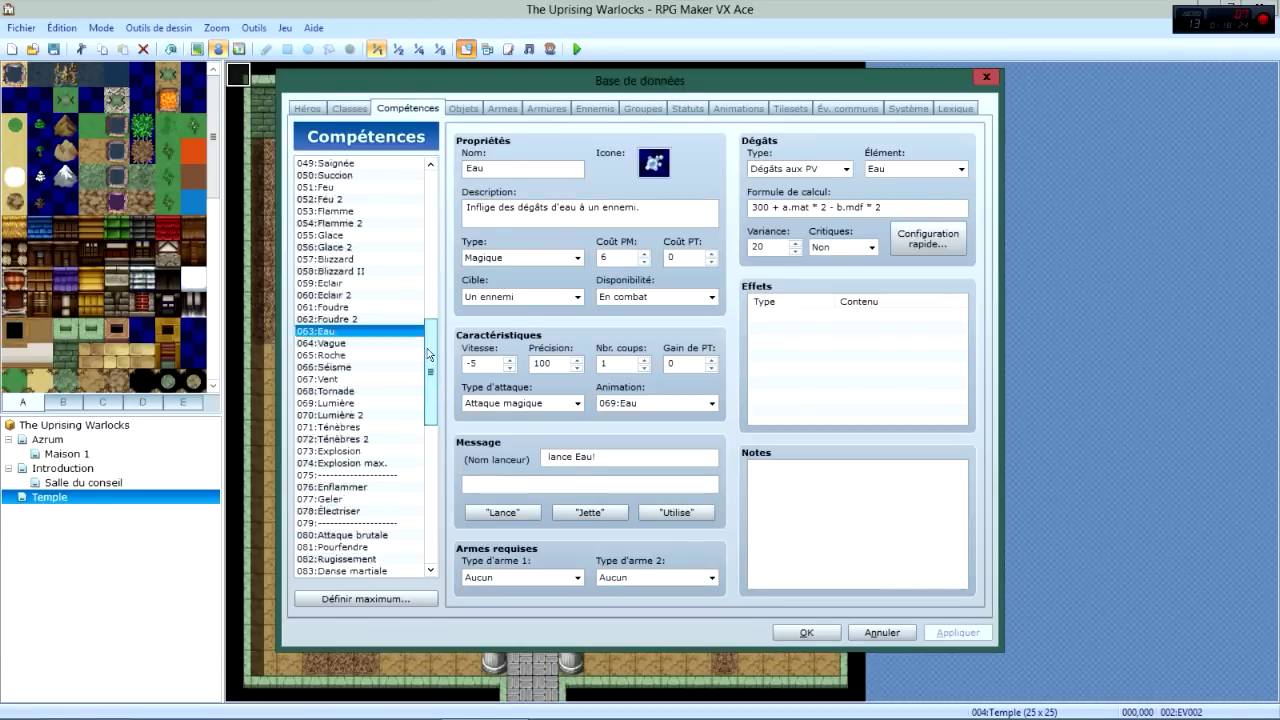
left_click(351, 597)
type("128")
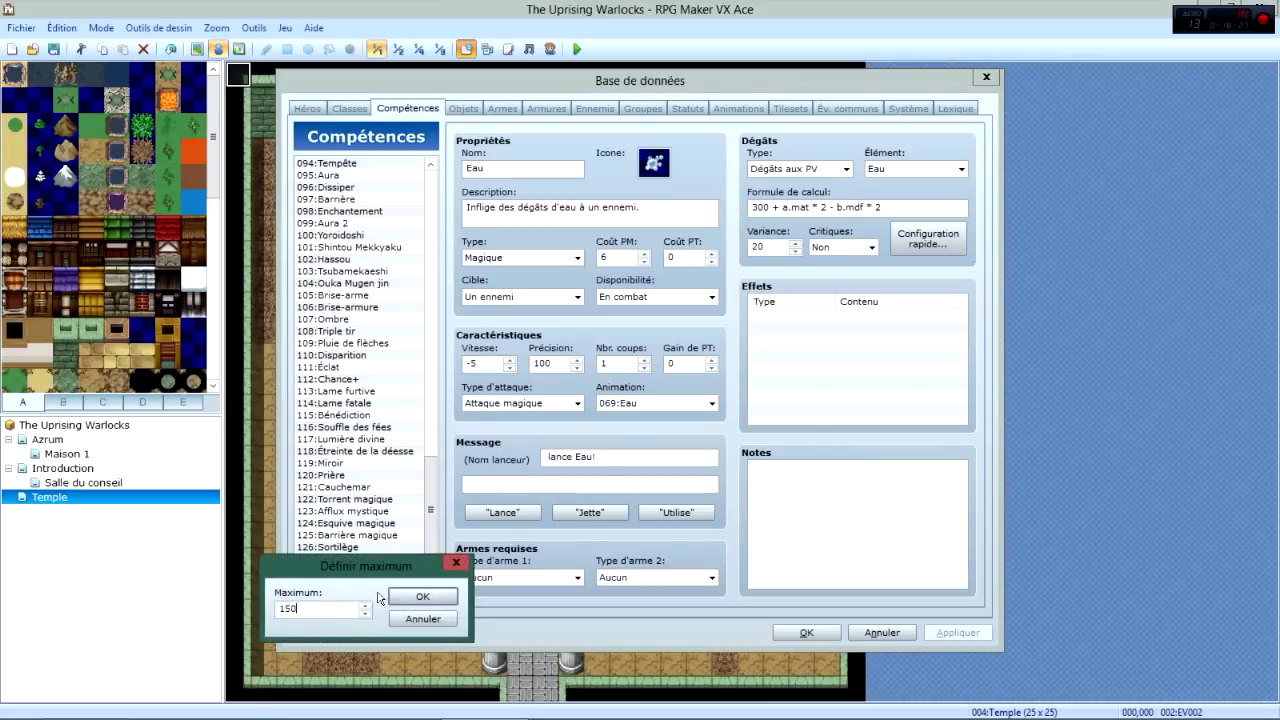
left_click(410, 597)
Name the empty skill 128 "Les Flammes glacées" and assign it the ice icon with index 97.
left_click(350, 571)
left_click(361, 559)
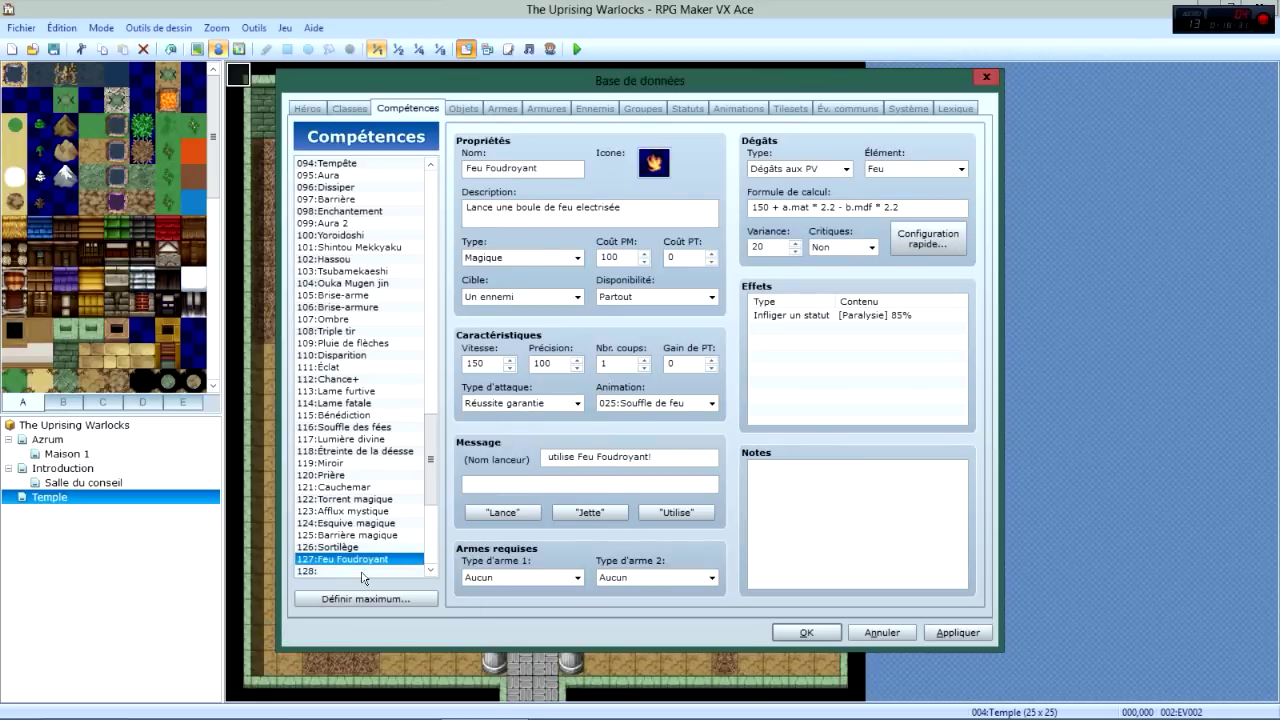
left_click(362, 573)
left_click(549, 170)
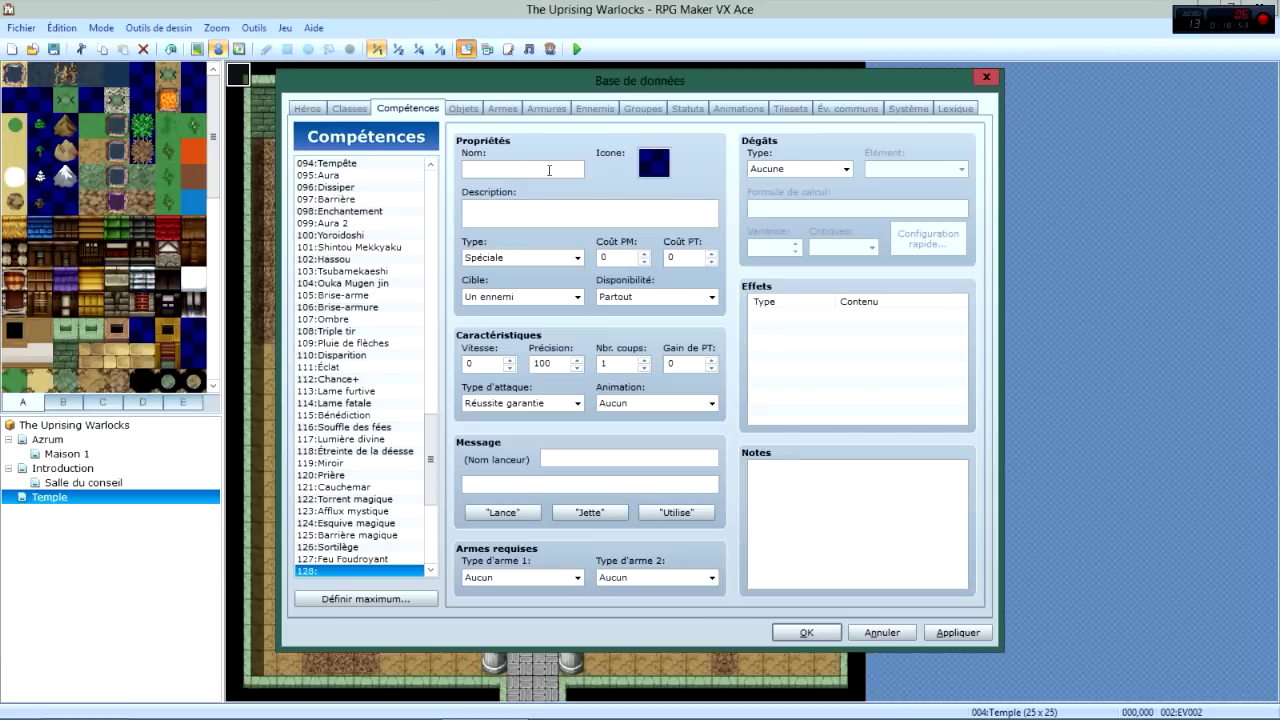
type("Les Flammes glacées")
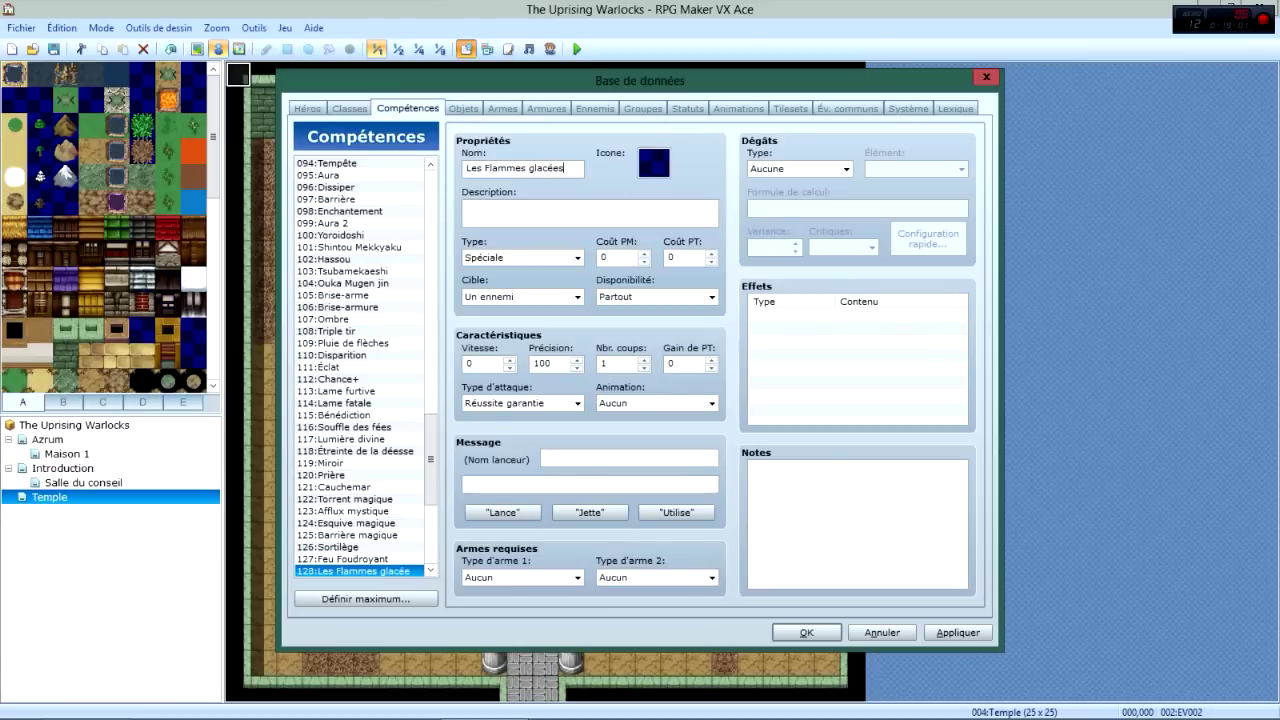
double_click(655, 167)
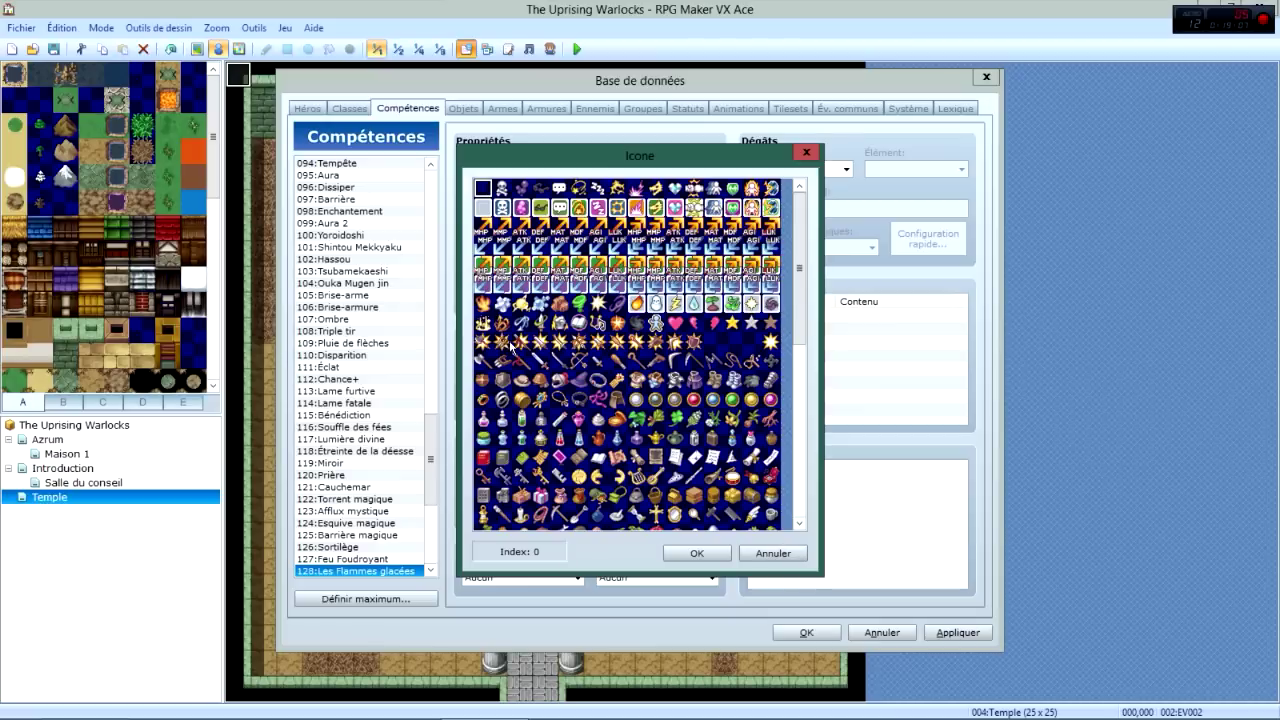
left_click(503, 304)
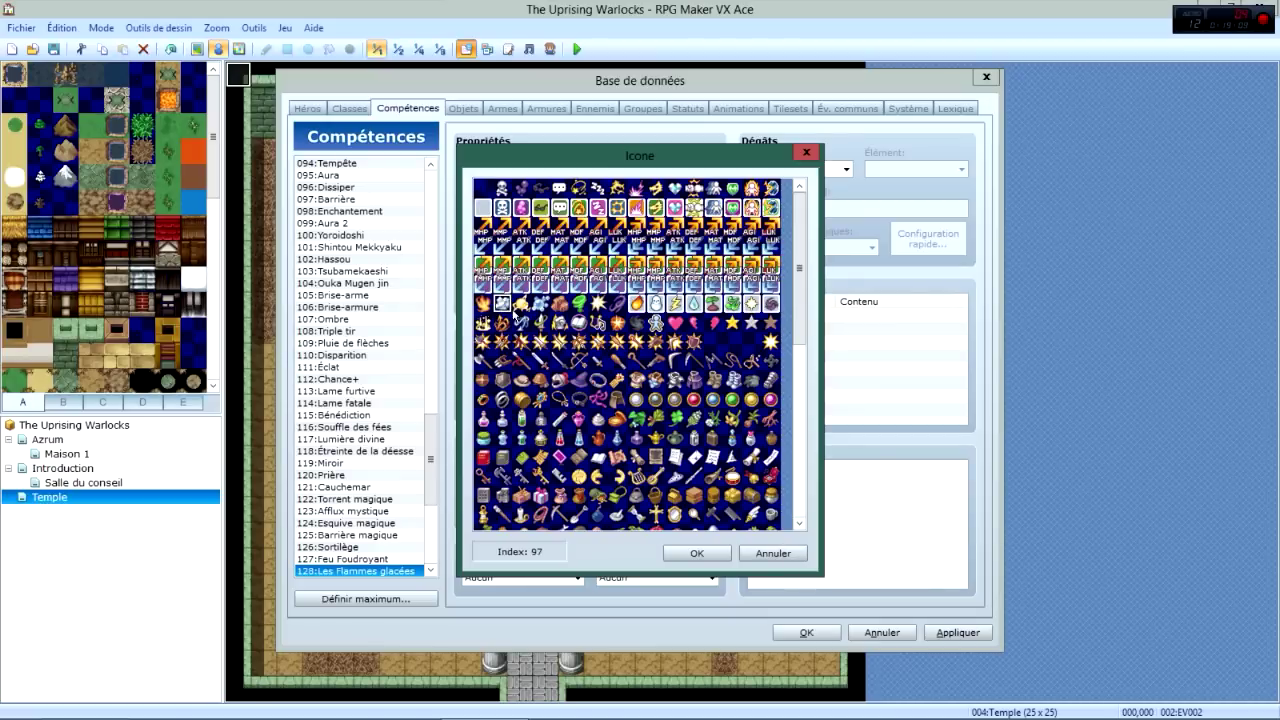
left_click(697, 553)
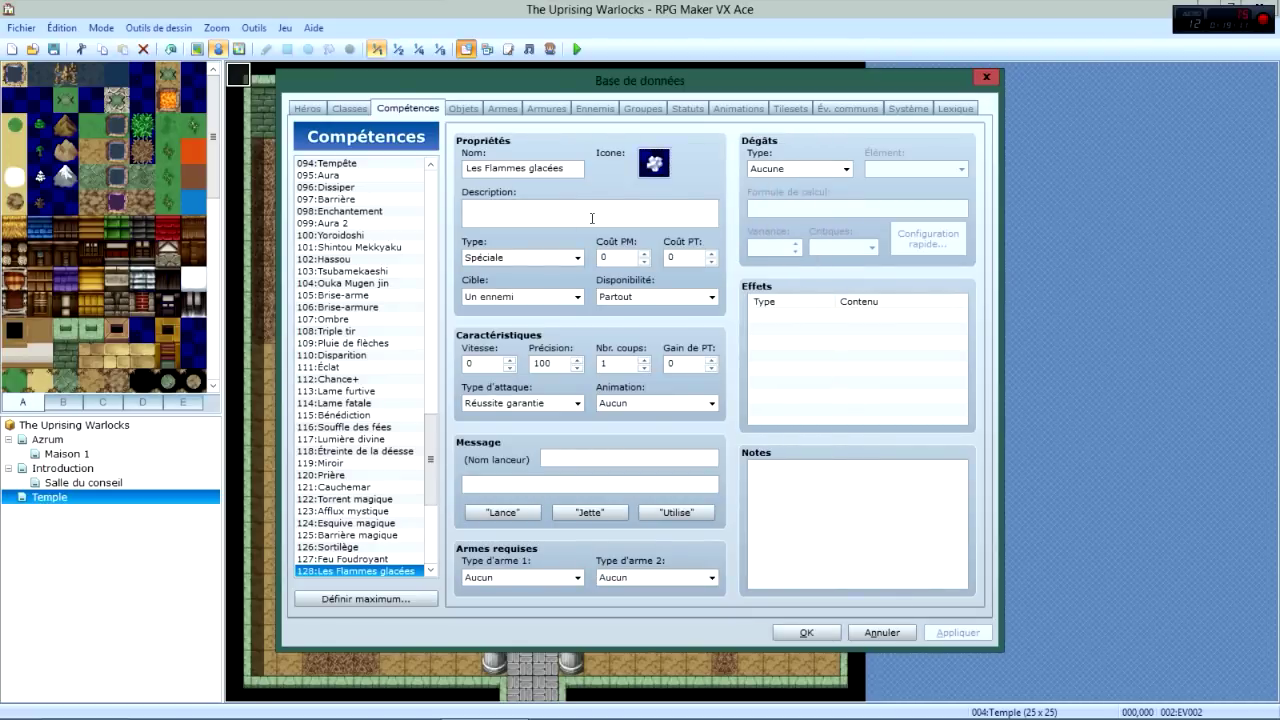
Describe Les Flammes glacées as "Lance des flammes glacées qui peuvent brûler et geler.", set its type to Magique, and apply.
left_click(467, 207)
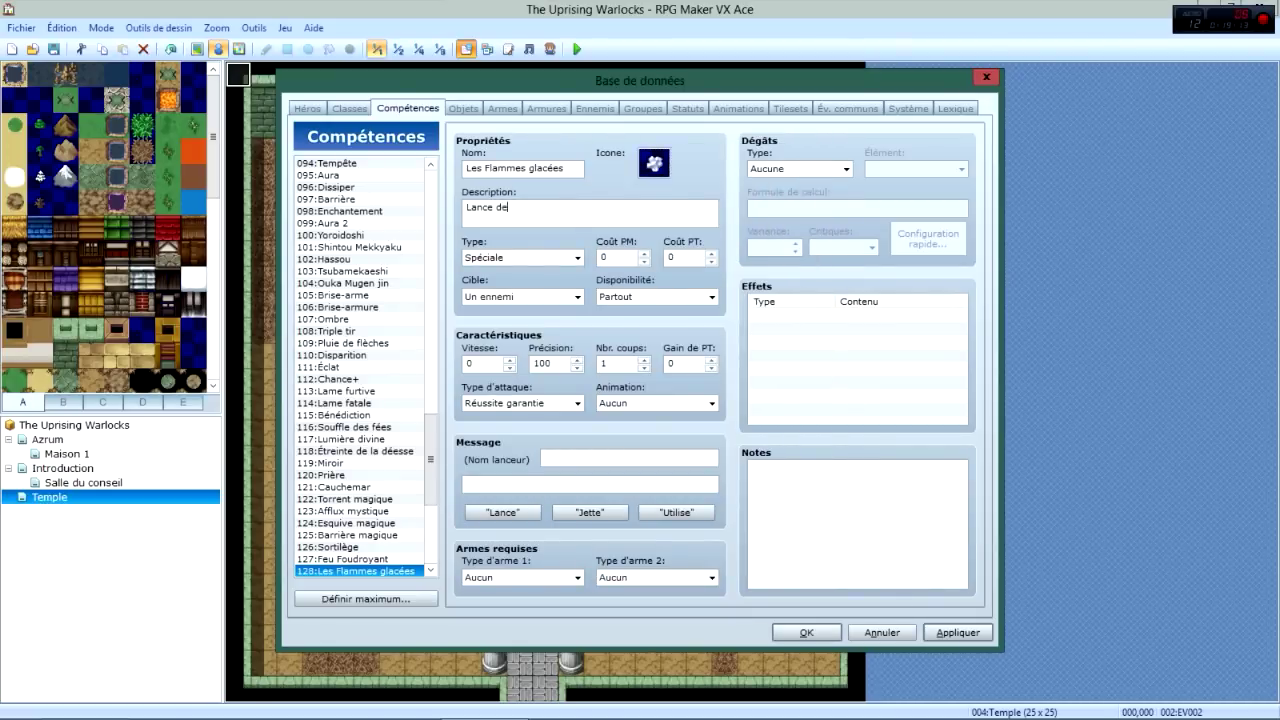
type("Lance des flammes glacées qui peuvent brulée et")
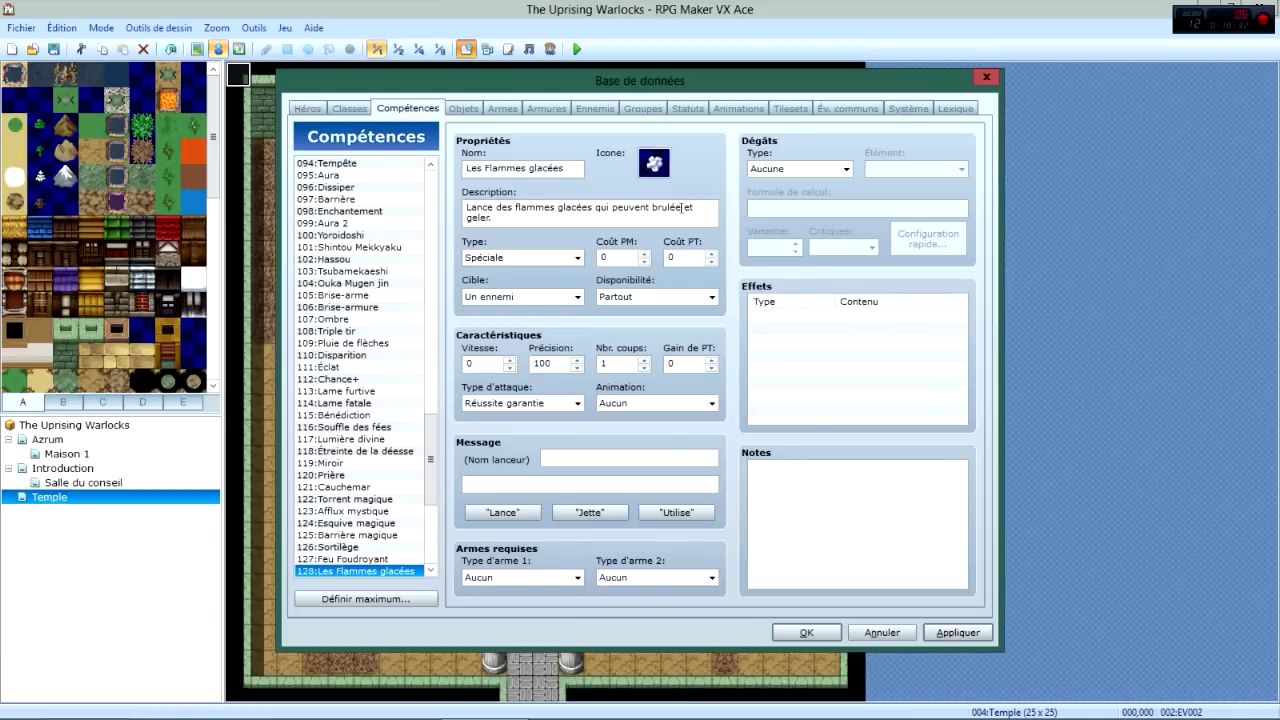
key("BackSpace")
key("BackSpace")
type("er")
key("Left")
key("Left")
key("Left")
key("BackSpace")
type("û")
left_click(958, 631)
left_click(528, 258)
left_click(513, 296)
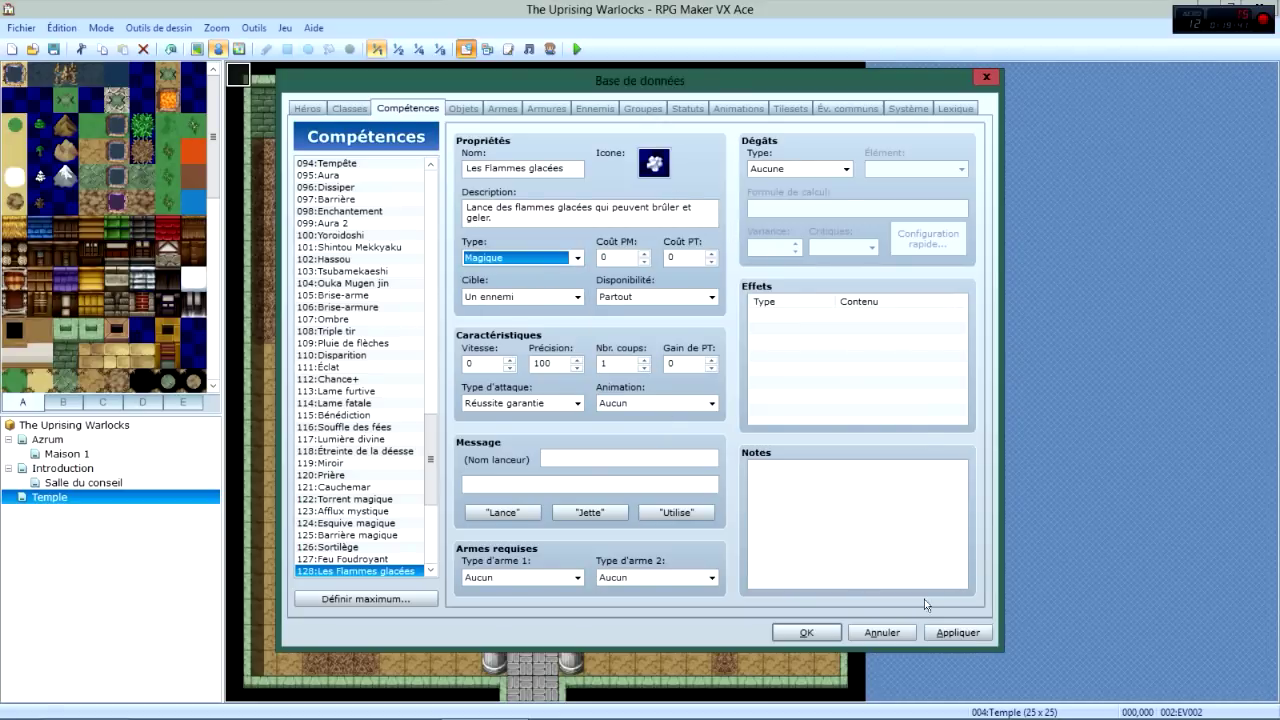
Check the settings of the Feu skill as a reference, and return to Les Flammes glacées.
scroll(396, 414, "up", 13)
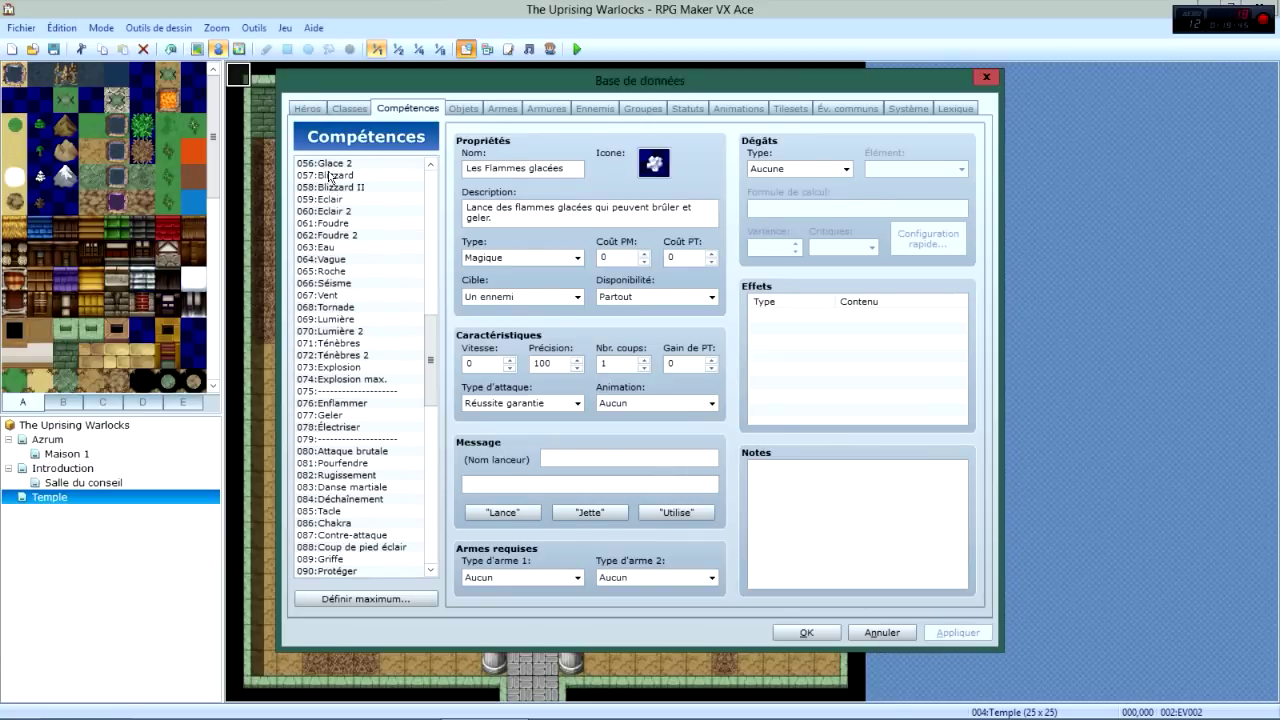
left_click(330, 176)
scroll(332, 180, "up", 2)
left_click(335, 176)
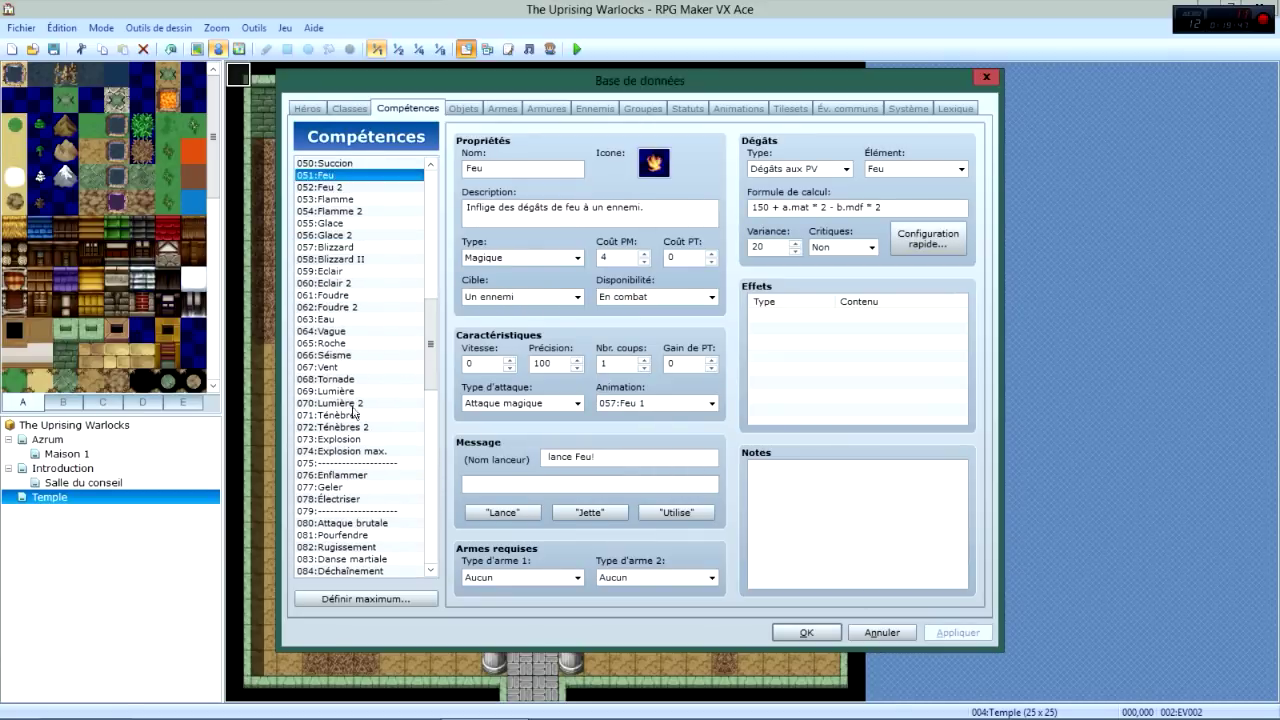
scroll(355, 410, "down", 13)
scroll(366, 540, "down", 4)
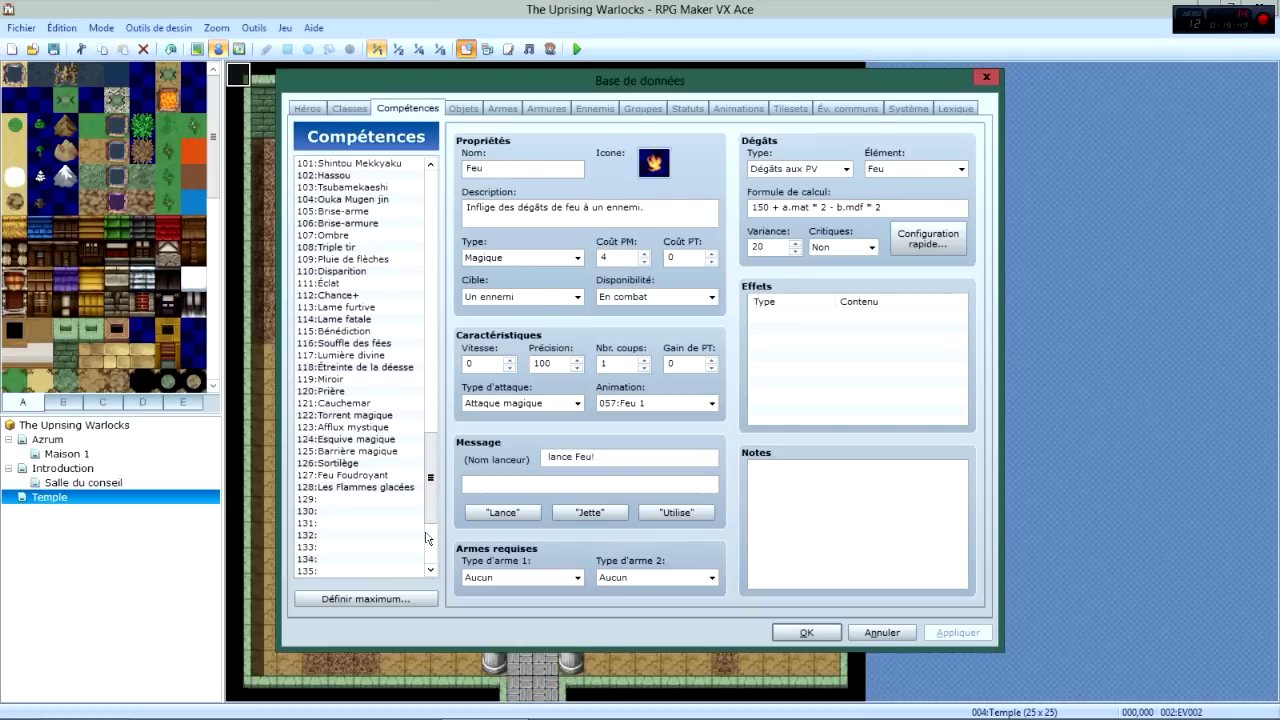
left_click(398, 489)
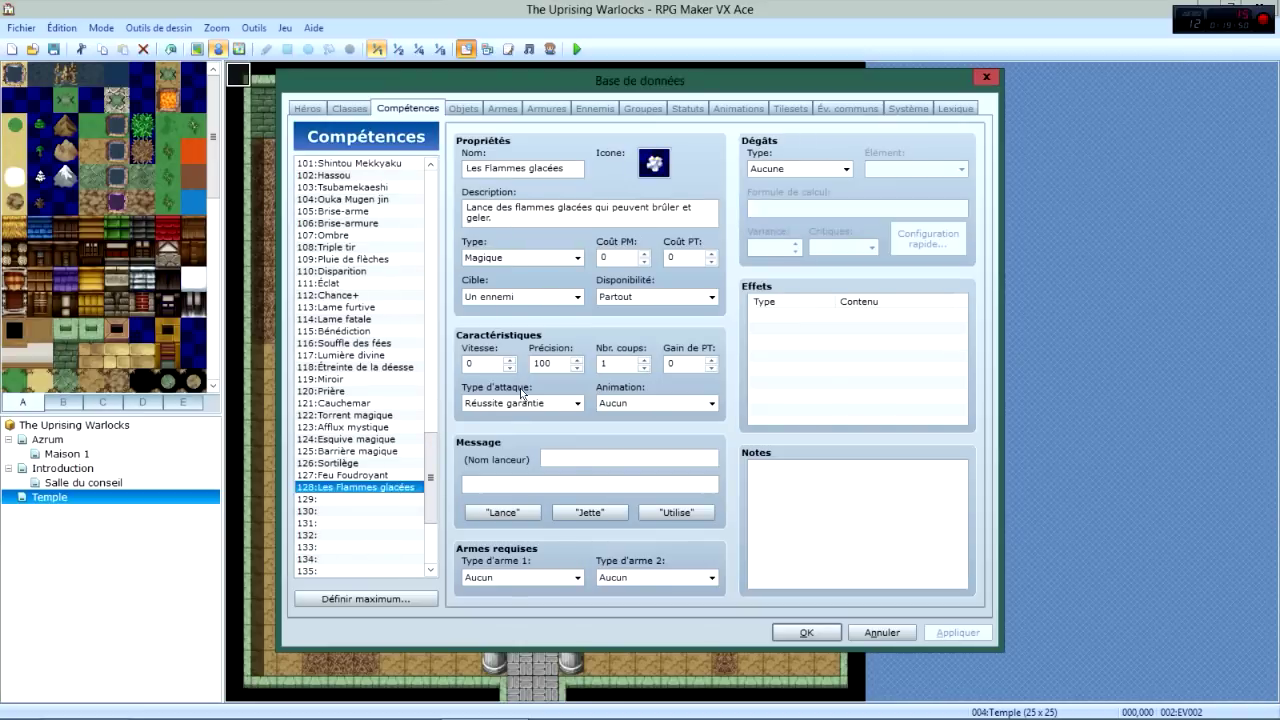
Set the PM cost of Les Flammes glacées to 100, using Feu Foudroyant as the reference.
left_click(360, 475)
left_click(366, 488)
left_click(604, 257)
type("100")
Set the Vitesse of Les Flammes glacées to 150, matching Feu Foudroyant.
left_click(320, 476)
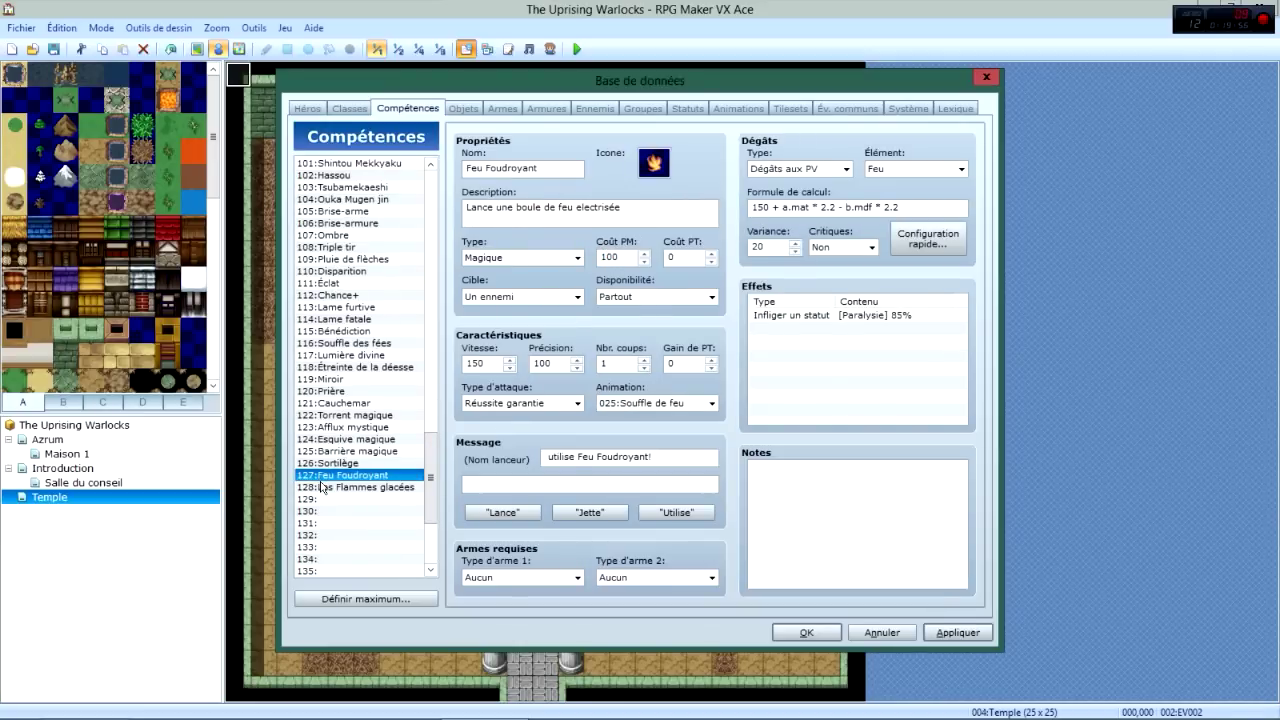
left_click(322, 487)
left_click(359, 476)
left_click(386, 488)
double_click(493, 366)
type("15")
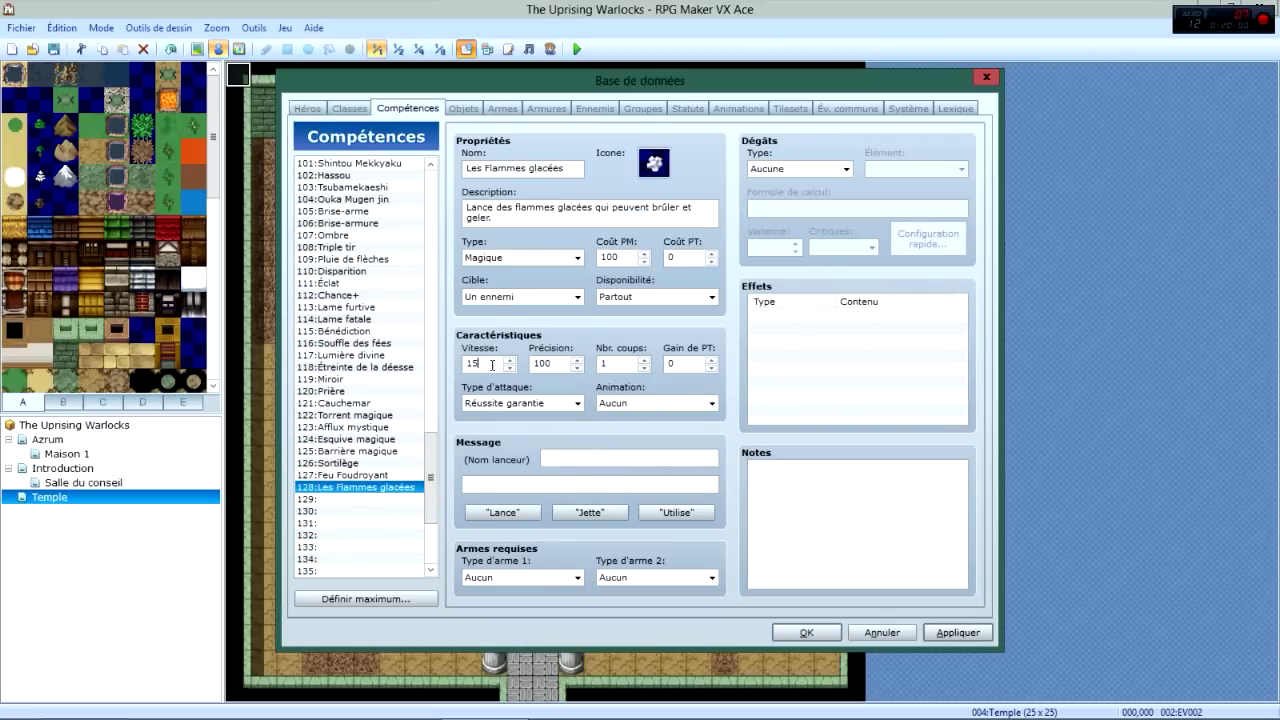
type("0")
Give Les Flammes glacées the animation 026:Souffle de glace and the preset message "utilise Les Flammes glacées!".
left_click(364, 475)
left_click(360, 488)
left_click(688, 403)
left_click(641, 362)
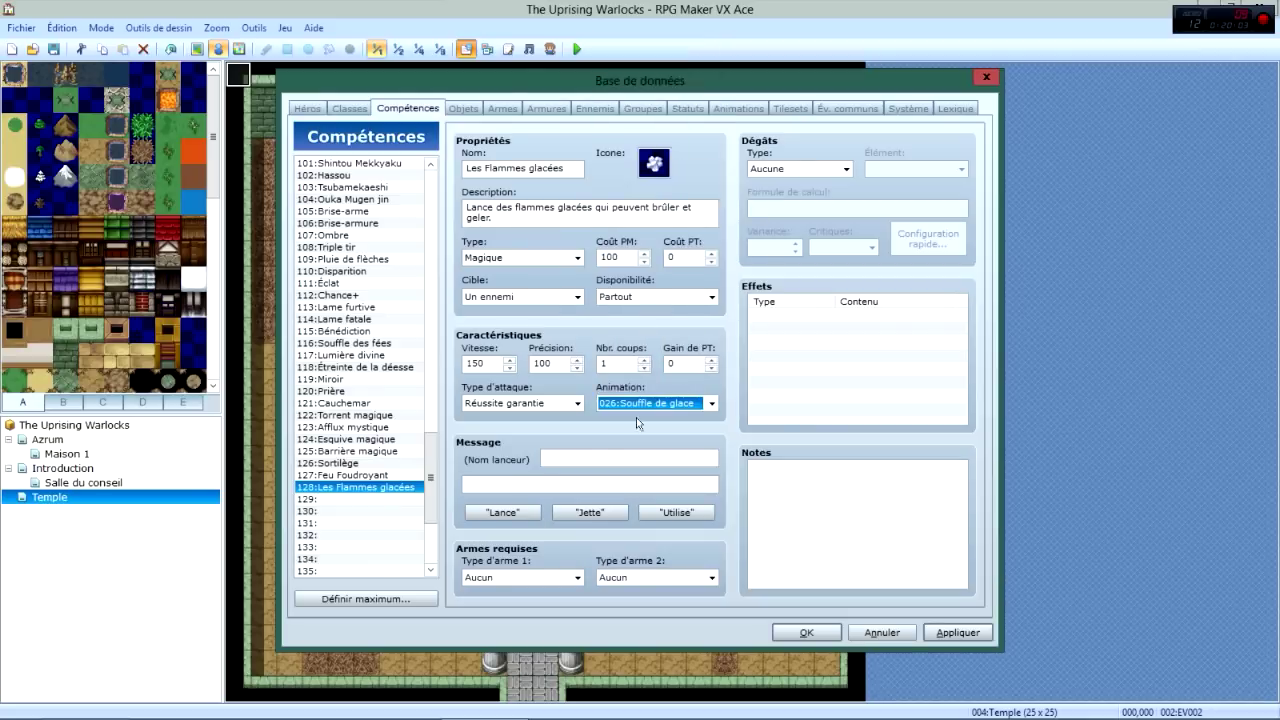
left_click(372, 476)
left_click(372, 488)
left_click(676, 512)
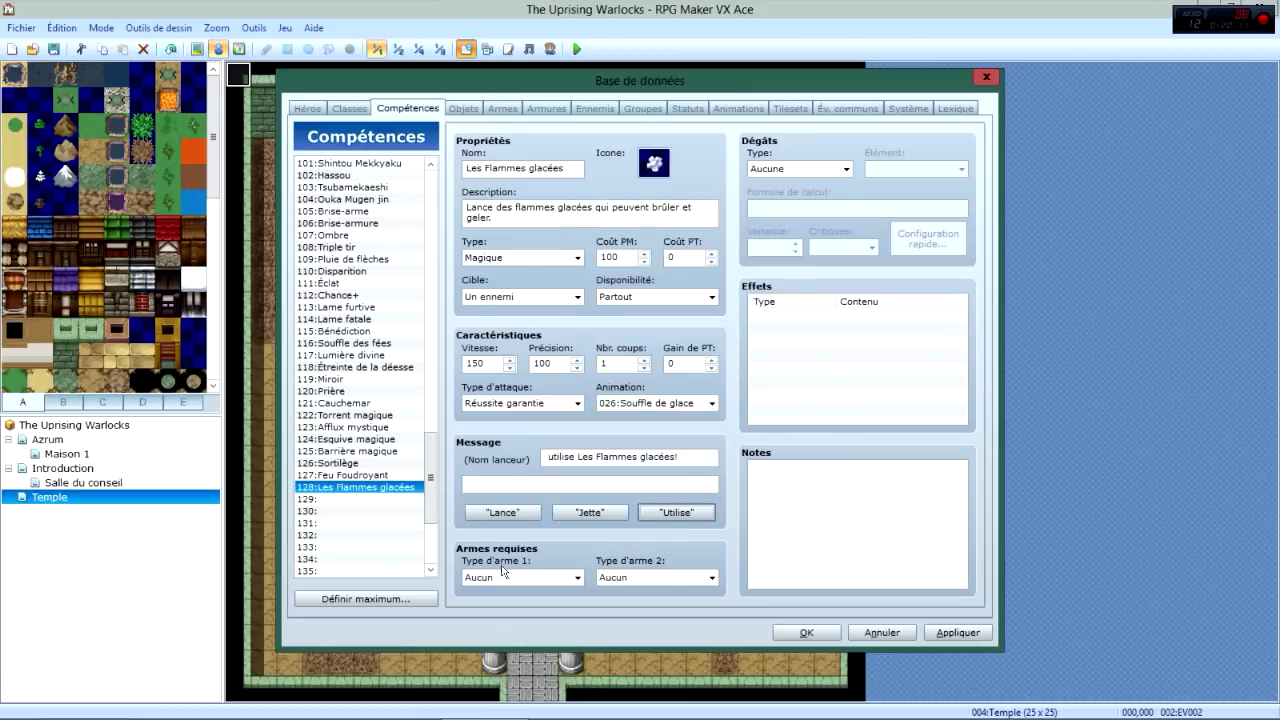
Examine Feu Foudroyant's damage settings and quick formula configuration, and the damage types available for Les Flammes glacées.
left_click(375, 477)
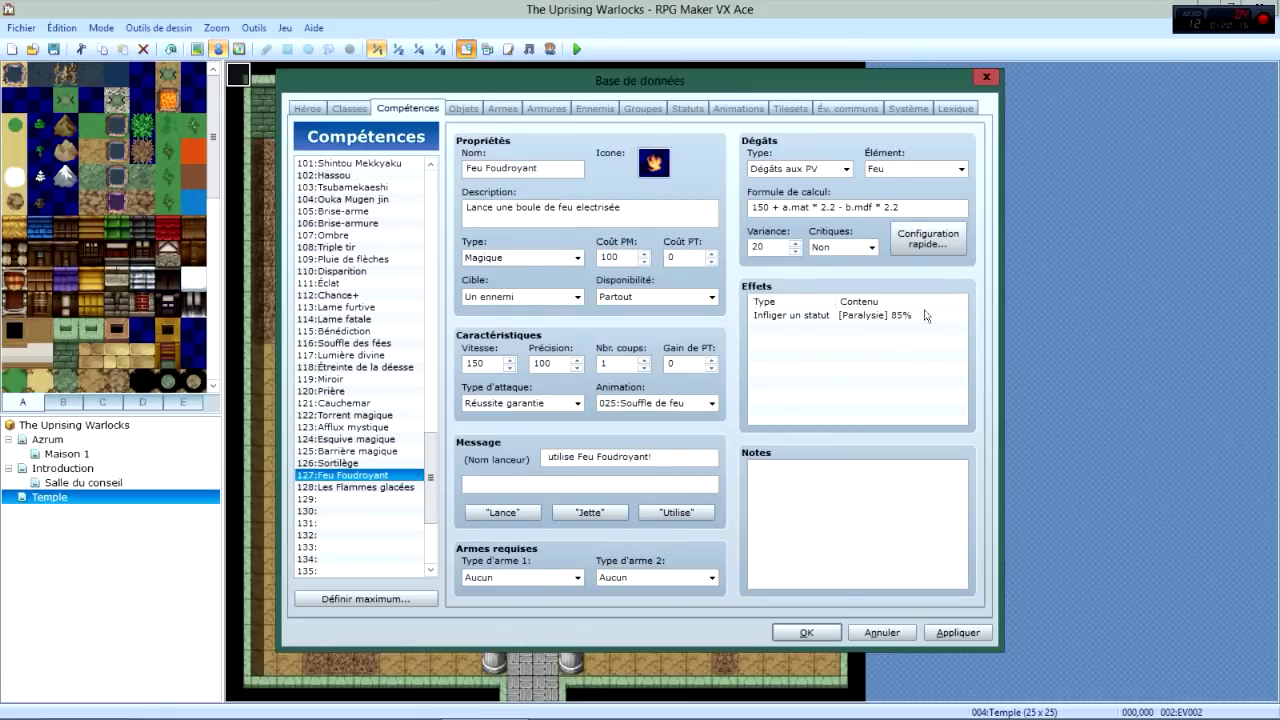
left_click(928, 238)
left_click(1053, 139)
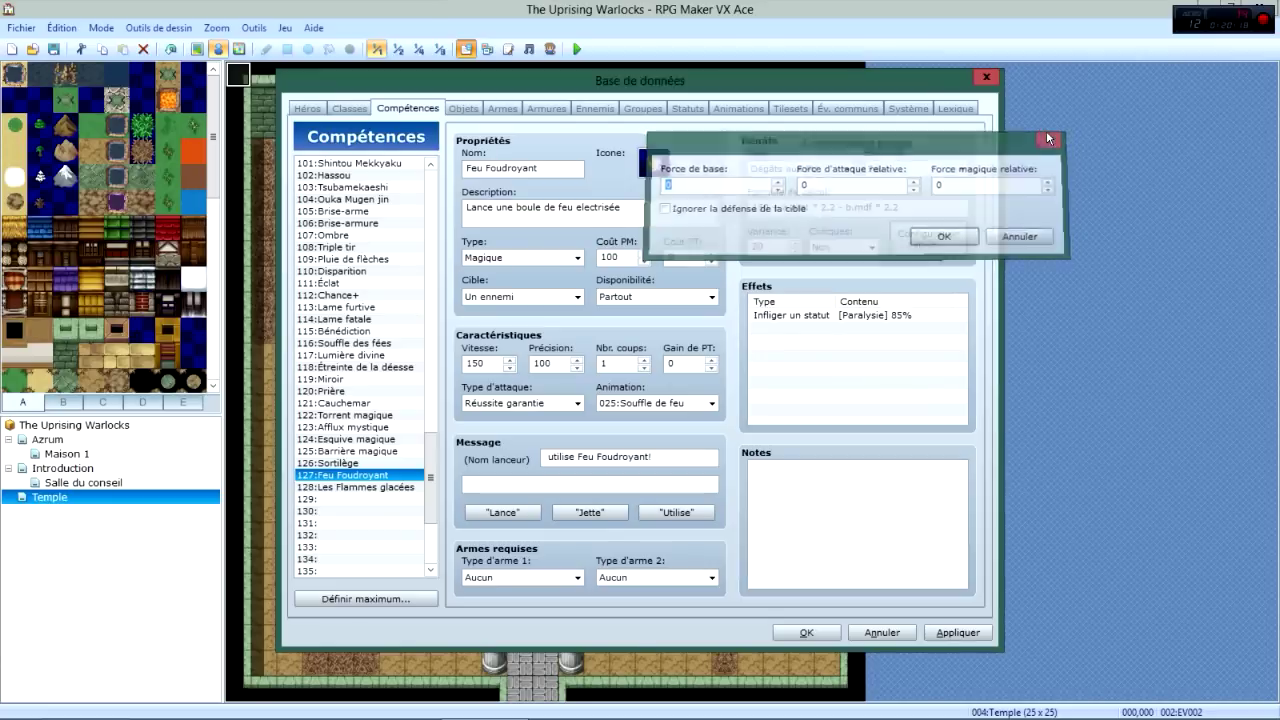
left_click(397, 488)
left_click(815, 170)
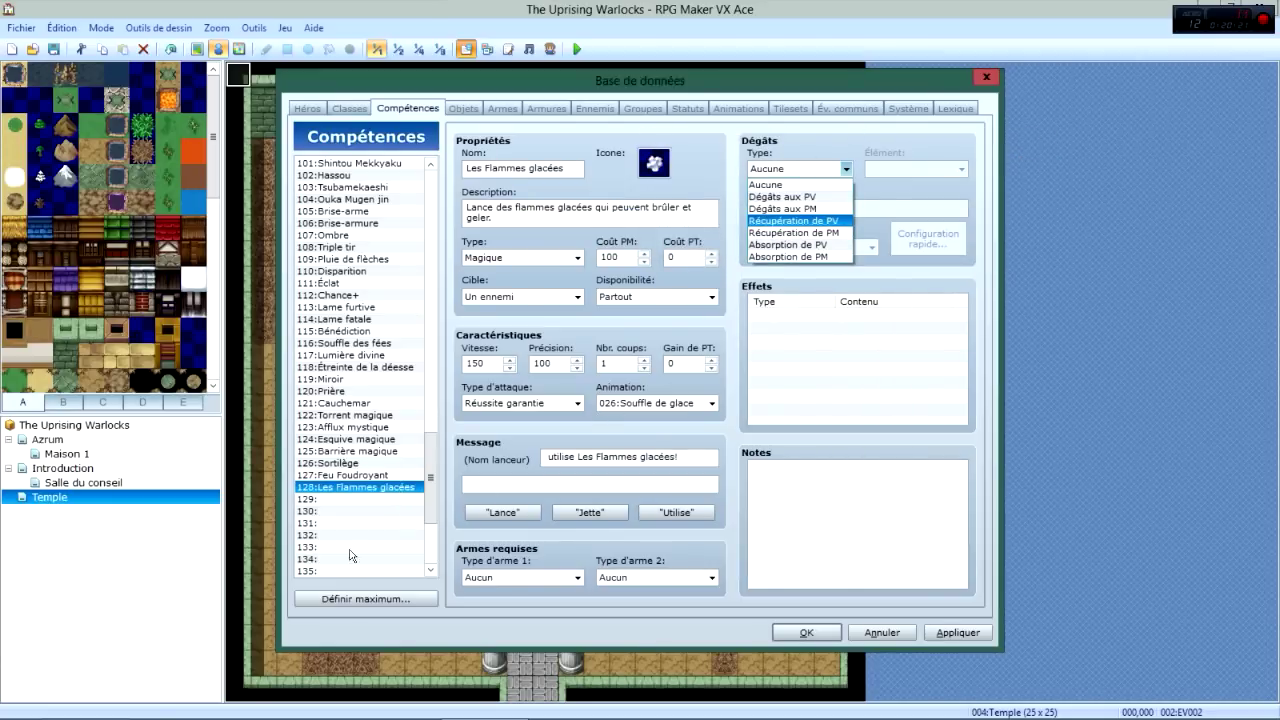
left_click(354, 477)
left_click(354, 477)
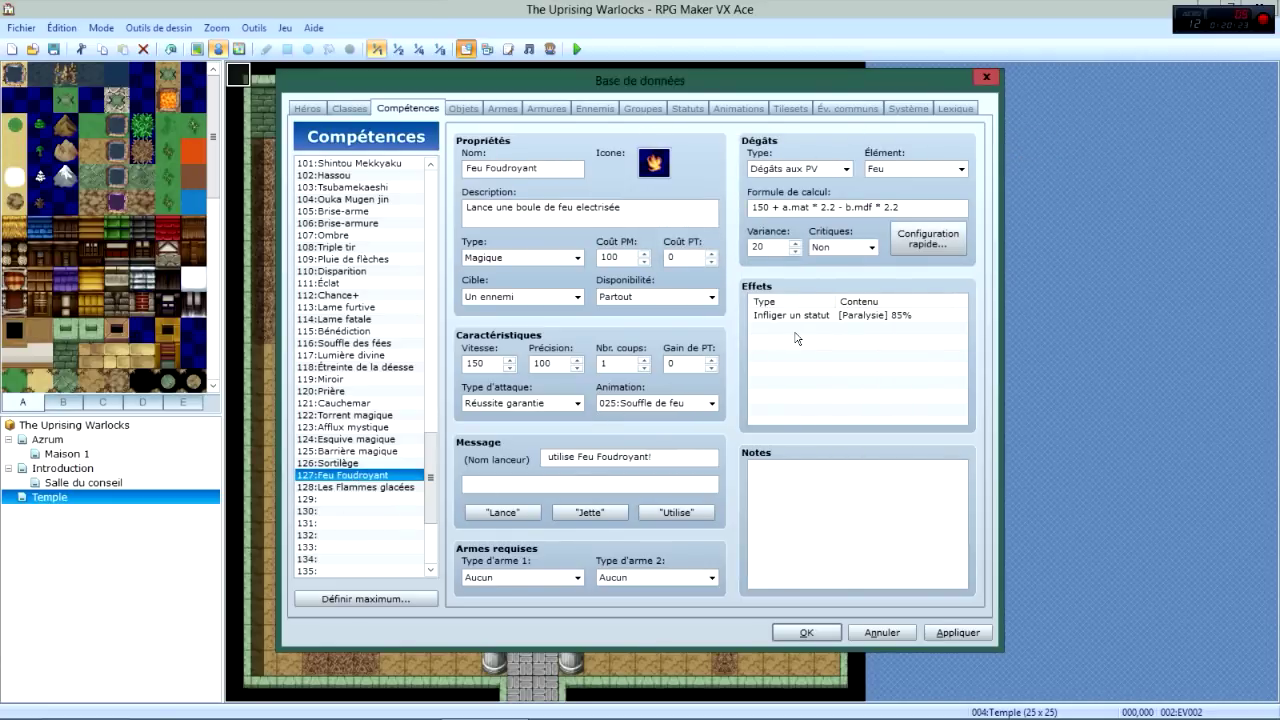
Examine the Guérison, Statut, Caractéristique and Autre effect options for Feu Foudroyant without adding an effect.
double_click(840, 314)
left_click(788, 266)
left_click(845, 267)
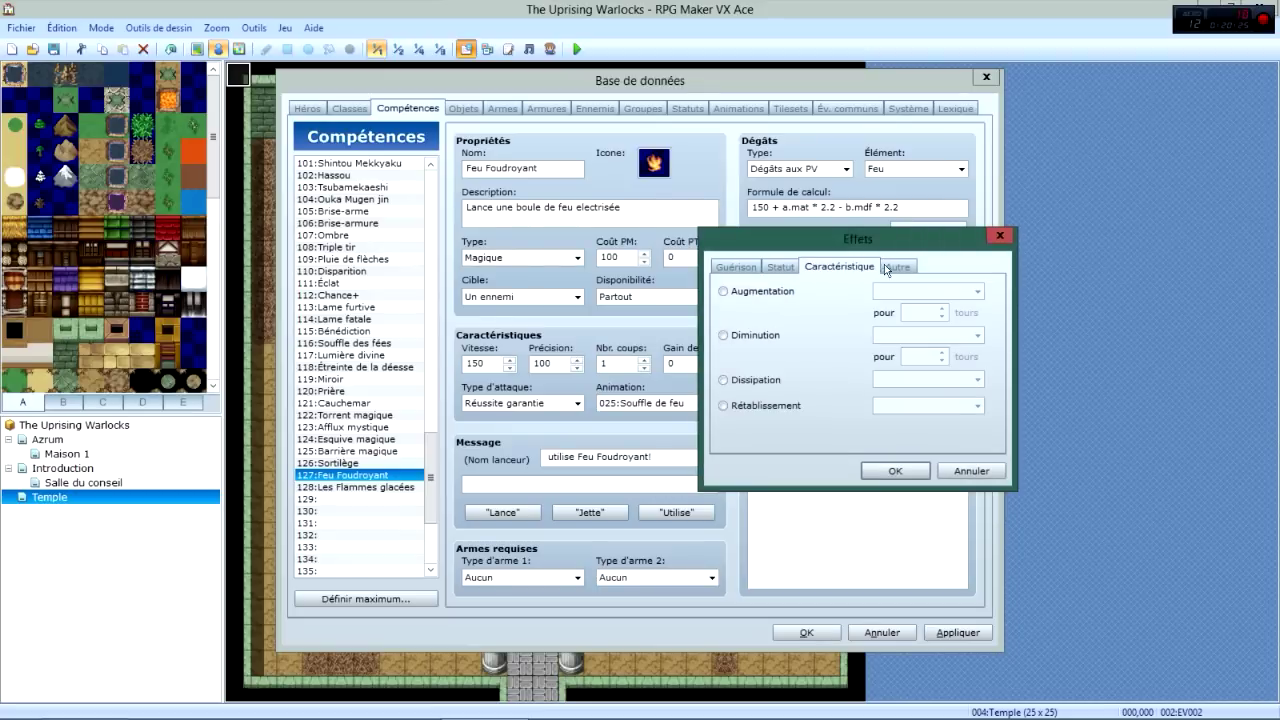
left_click(903, 267)
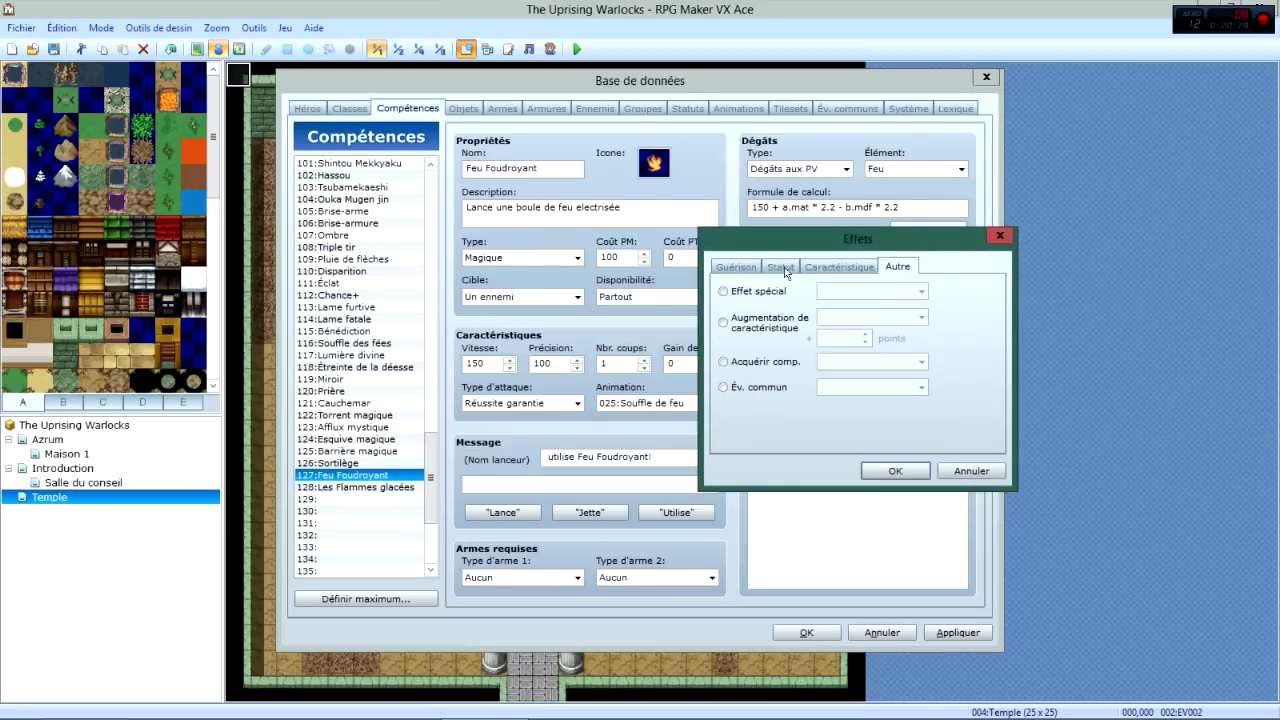
left_click(783, 267)
left_click(740, 267)
left_click(838, 267)
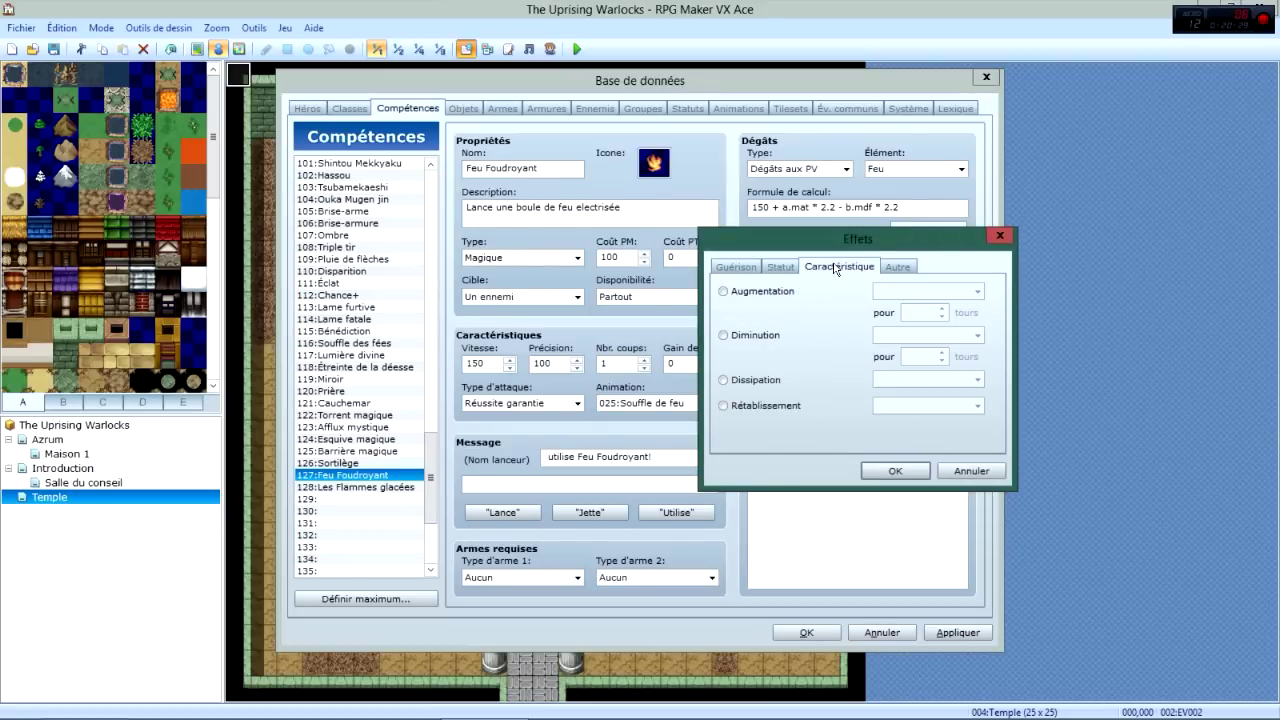
left_click(900, 267)
left_click(999, 235)
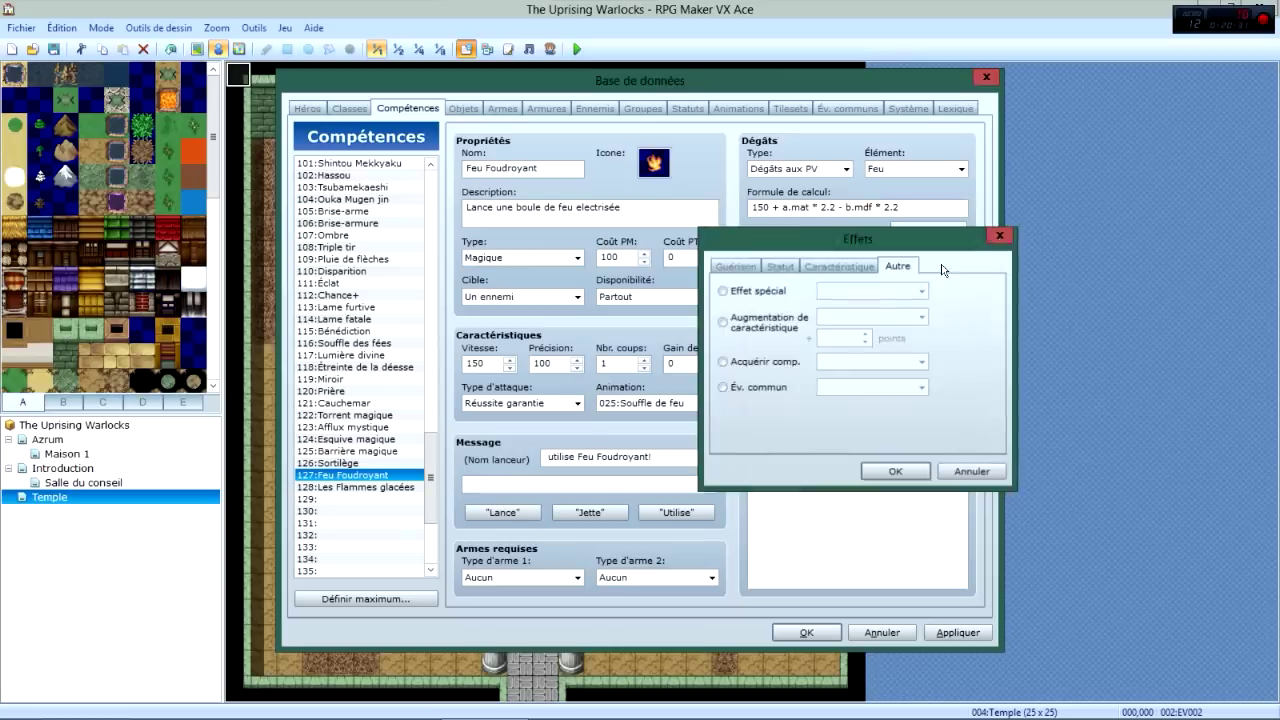
Set the damage type of Les Flammes glacées to Dégâts aux PV with the element Glace.
left_click(390, 487)
left_click(834, 170)
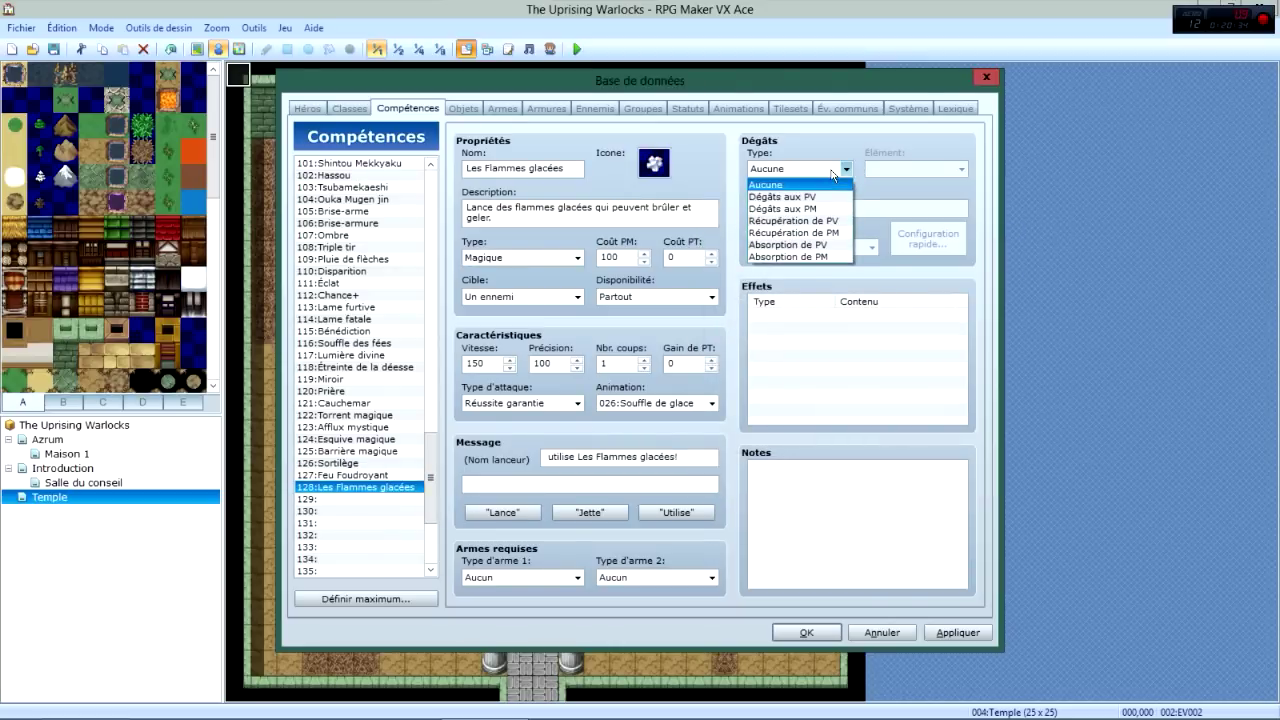
left_click(811, 198)
left_click(895, 169)
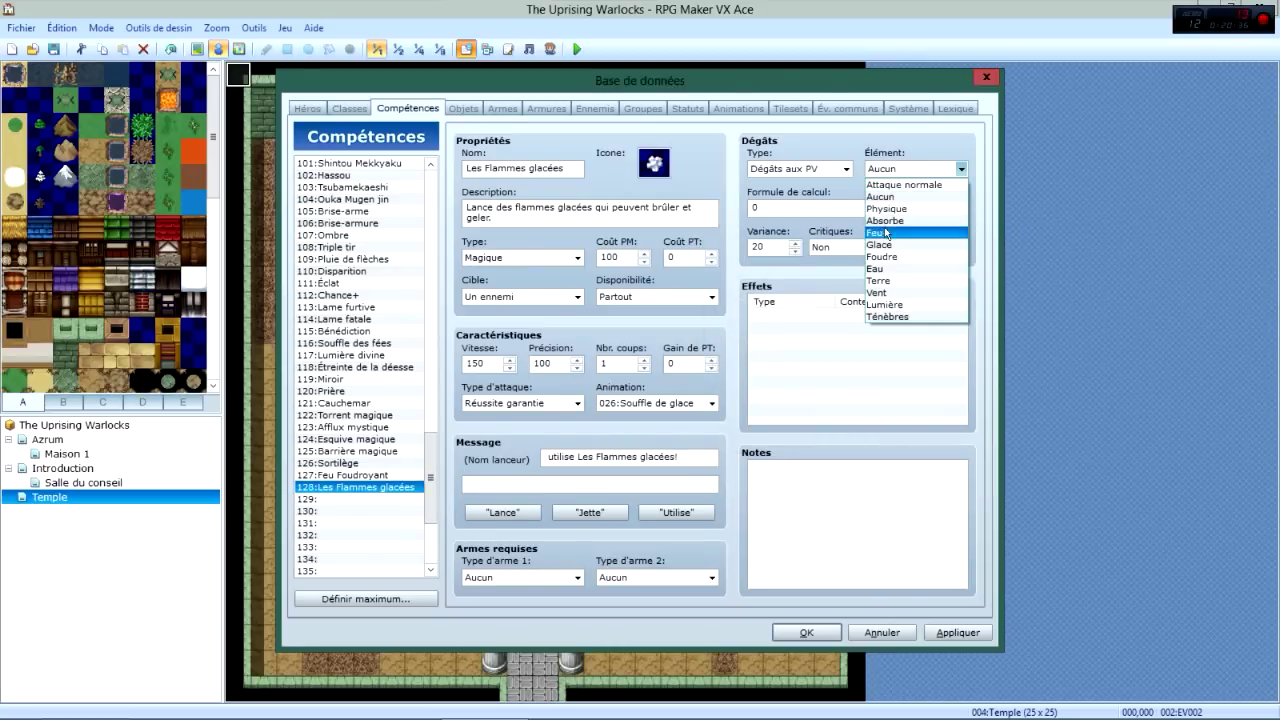
left_click(884, 243)
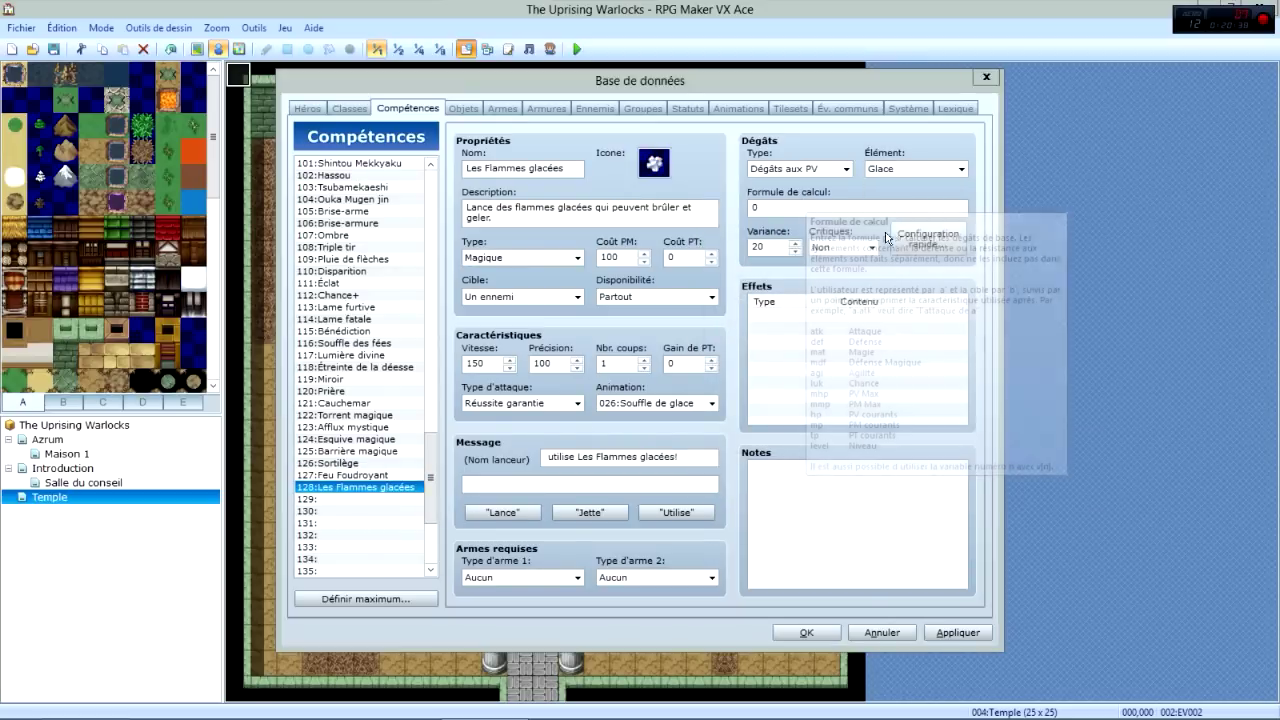
Use the quick configuration to give Les Flammes glacées a base force of 150 and a relative magic force of 100.
left_click(928, 239)
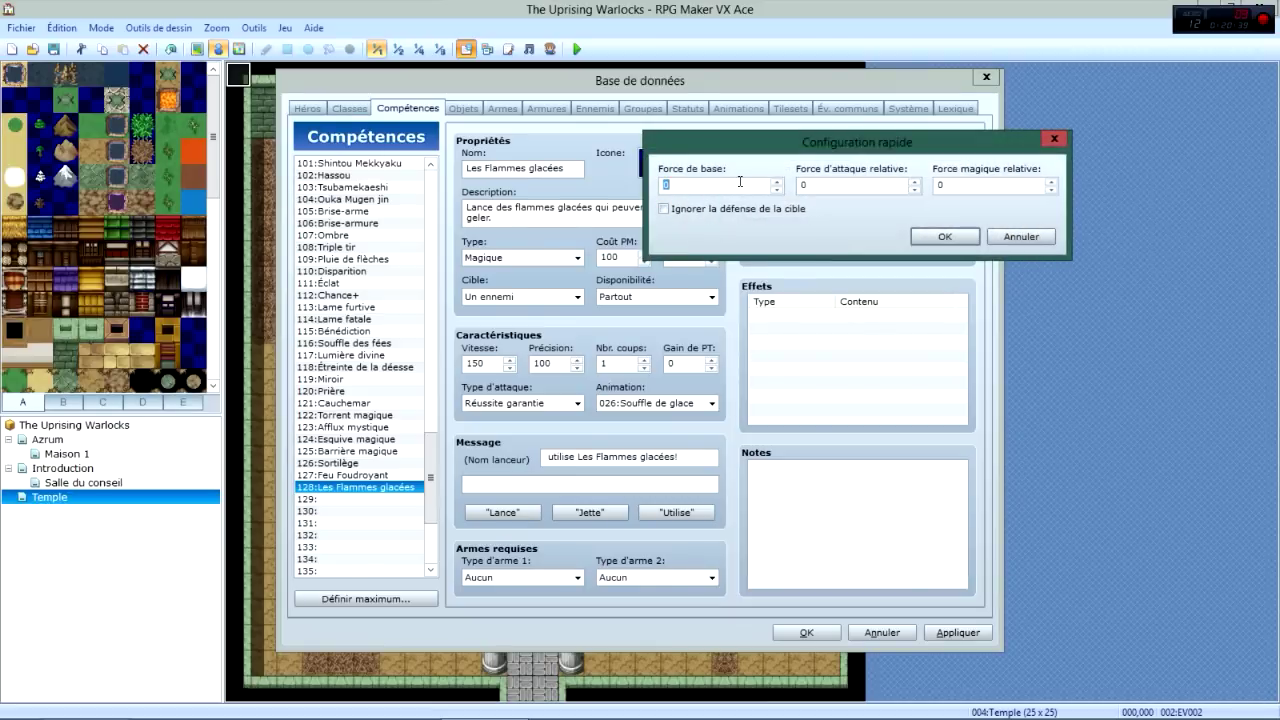
type("10")
key("Tab")
left_click(721, 187)
type("50")
left_click(948, 185)
type("100")
left_click(928, 237)
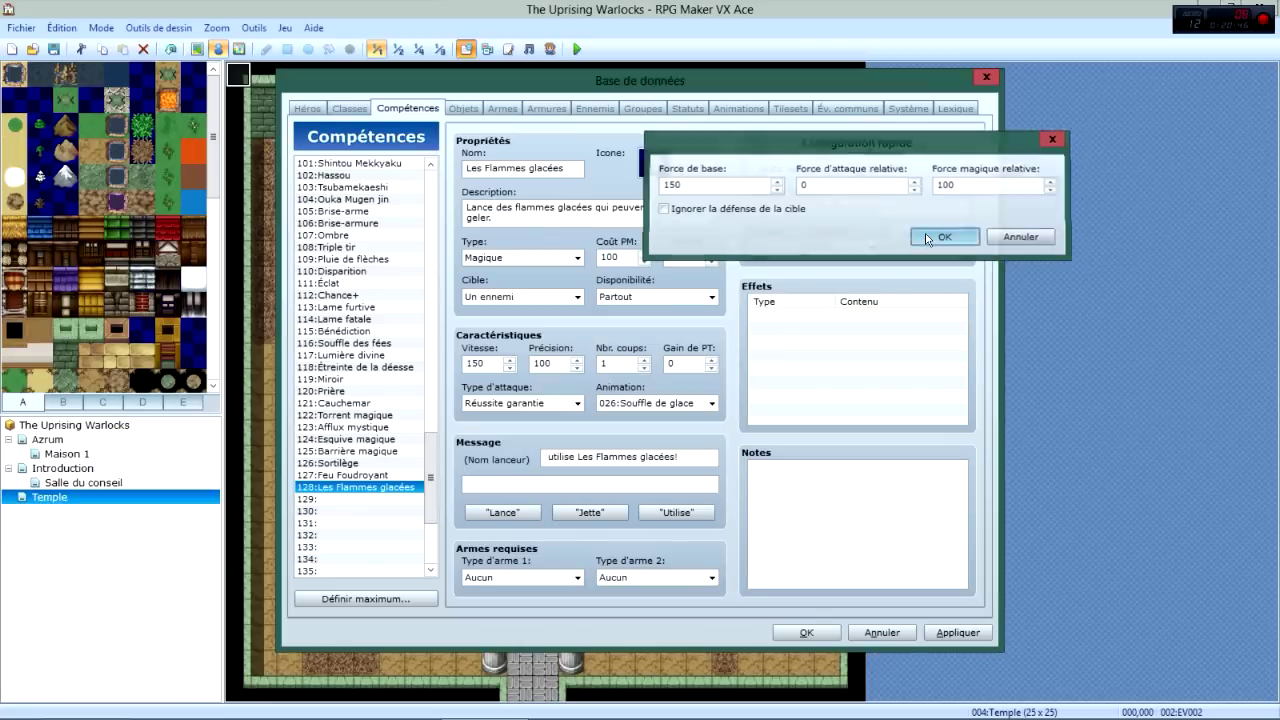
Compare the damage formulas of Feu Foudroyant and Les Flammes glacées.
left_click(392, 476)
left_click(393, 487)
left_click(393, 476)
left_click(393, 487)
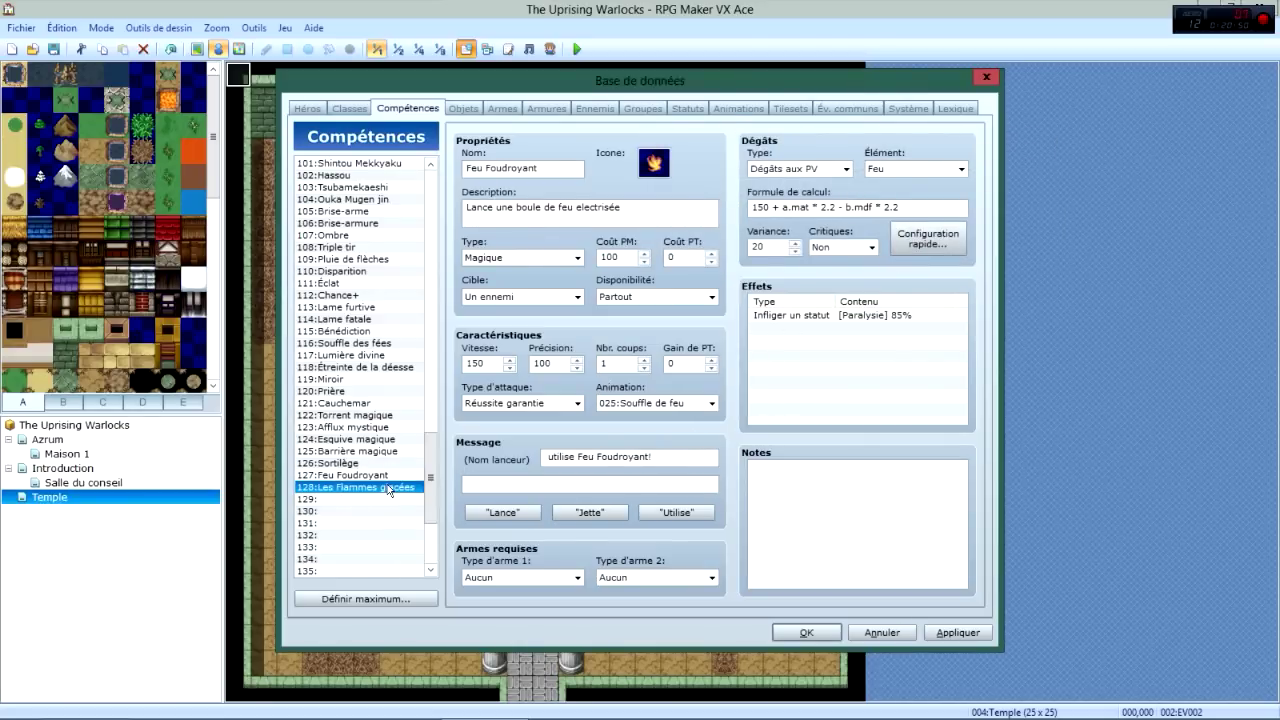
left_click(392, 476)
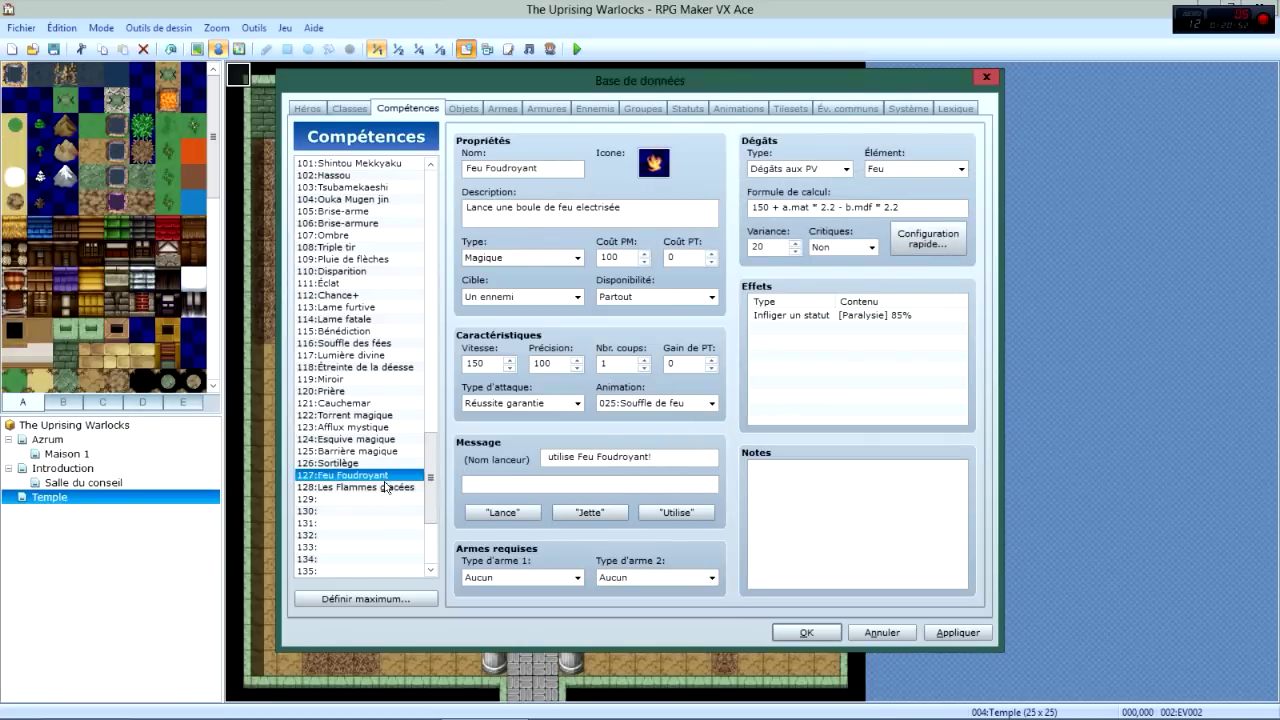
Try a relative attack force of 10 and a relative magic force of 90 in the damage formula of Les Flammes glacées.
left_click(395, 487)
left_click(928, 238)
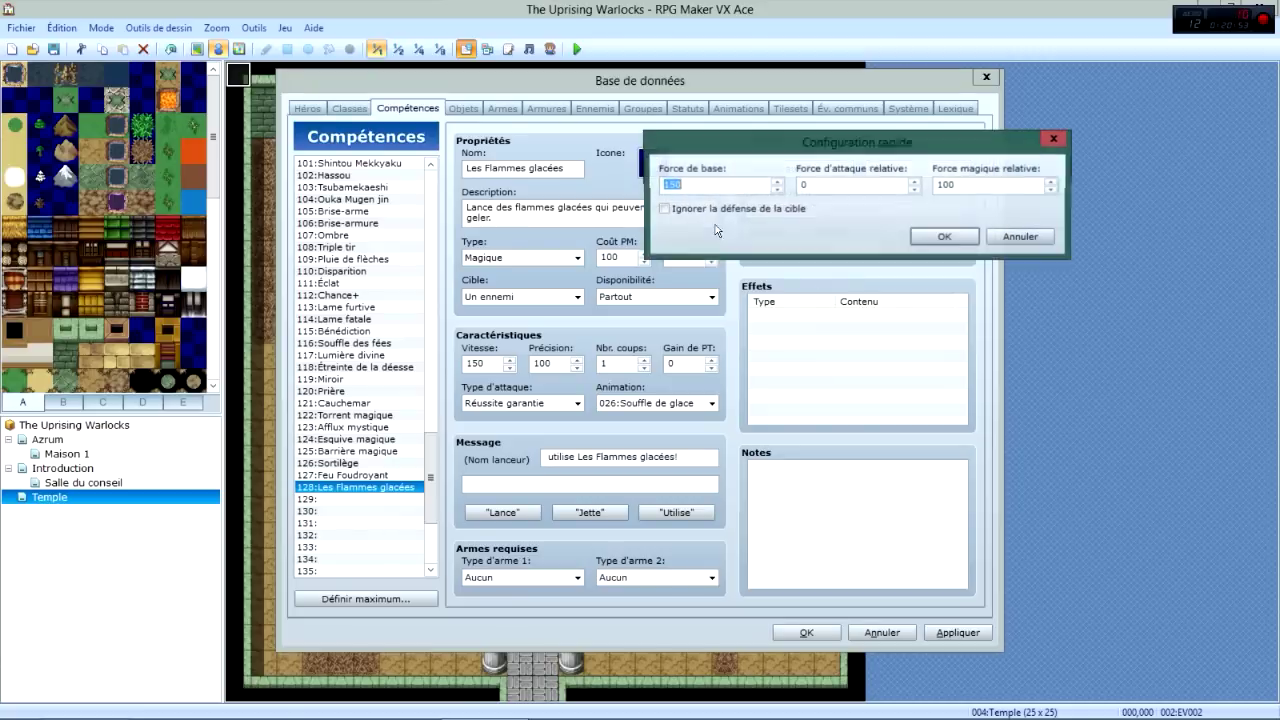
double_click(805, 185)
type("10")
key("Tab")
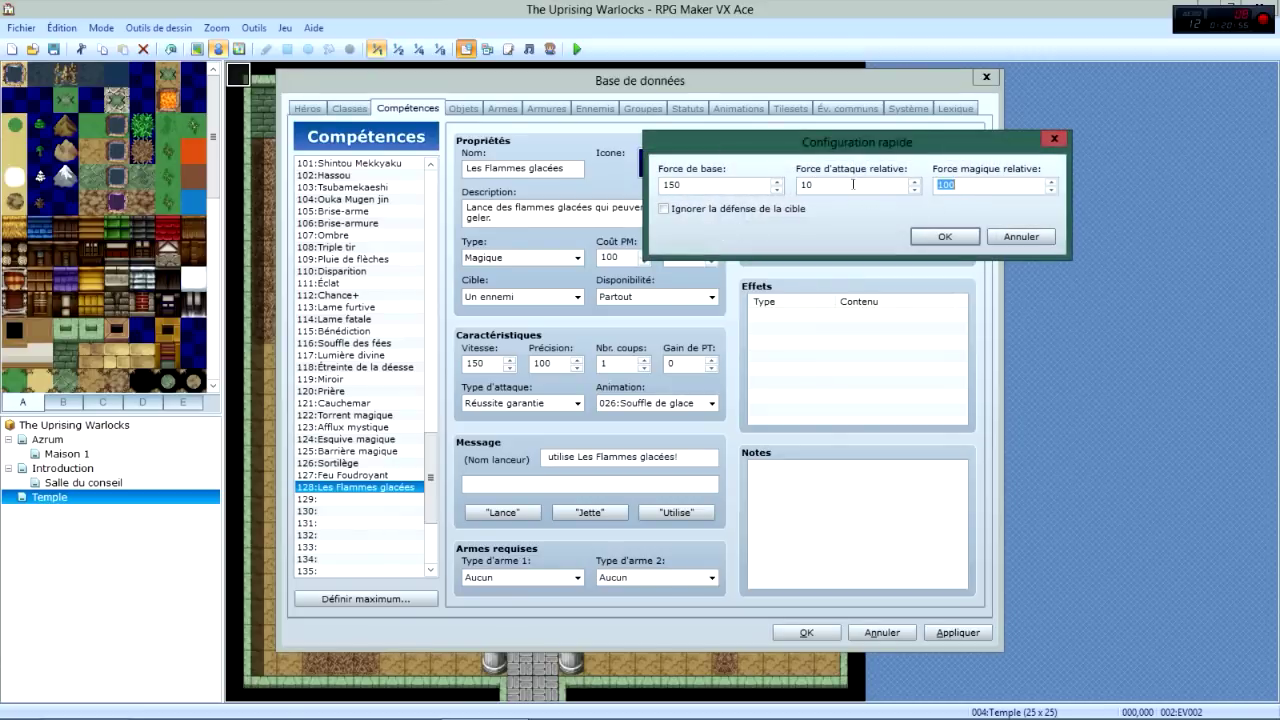
type("90")
left_click(944, 236)
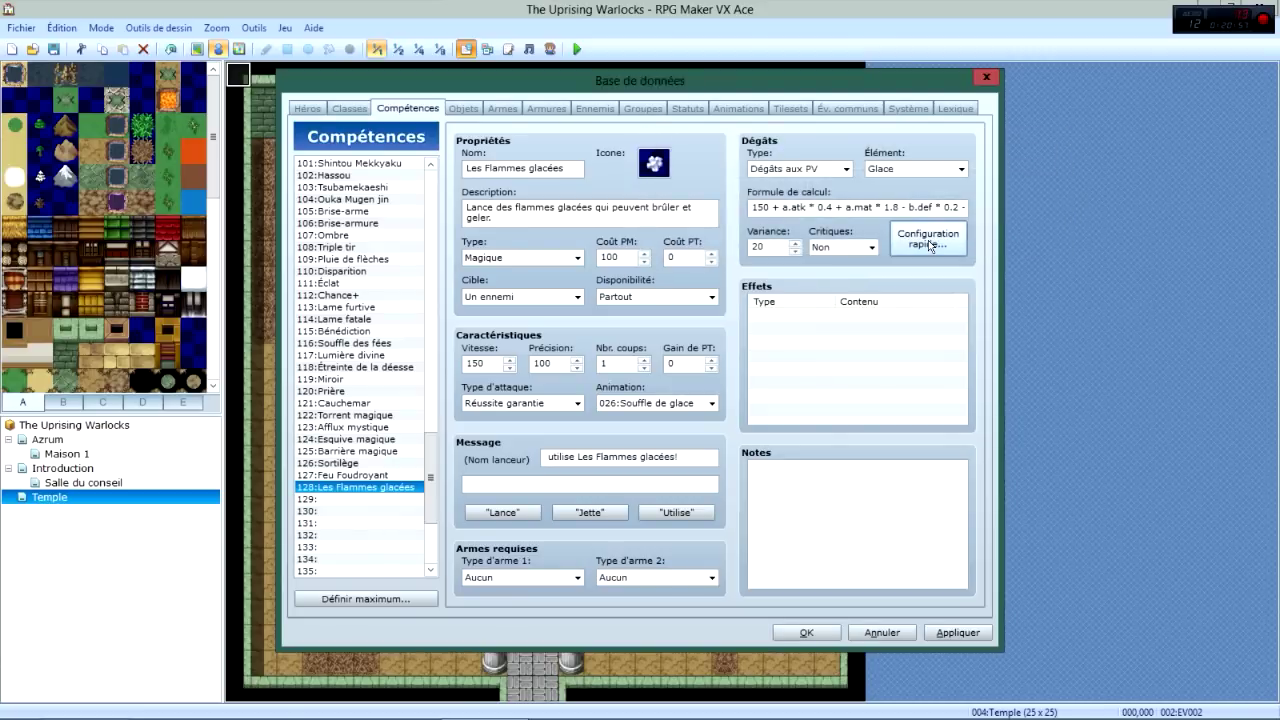
Reset the relative attack force of Les Flammes glacées to 0 and try a relative magic force of 120.
left_click(928, 240)
key("Tab")
type("0")
key("Tab")
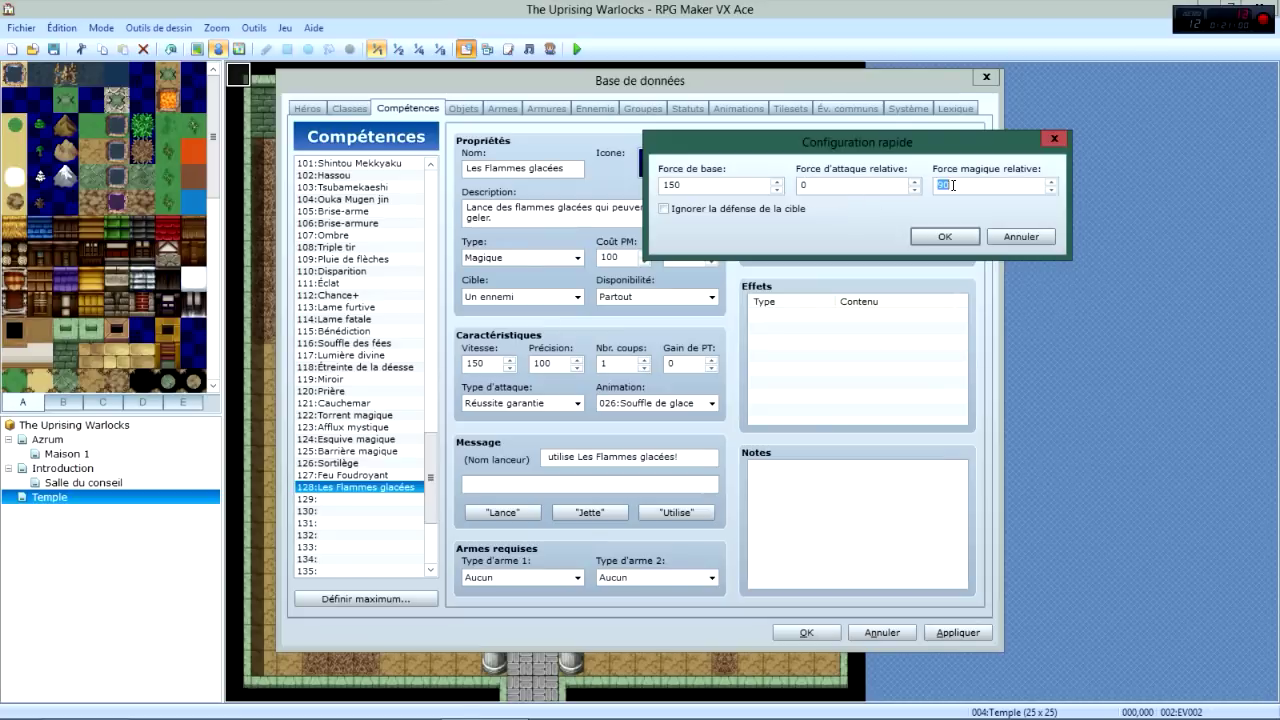
type("12")
left_click(912, 230)
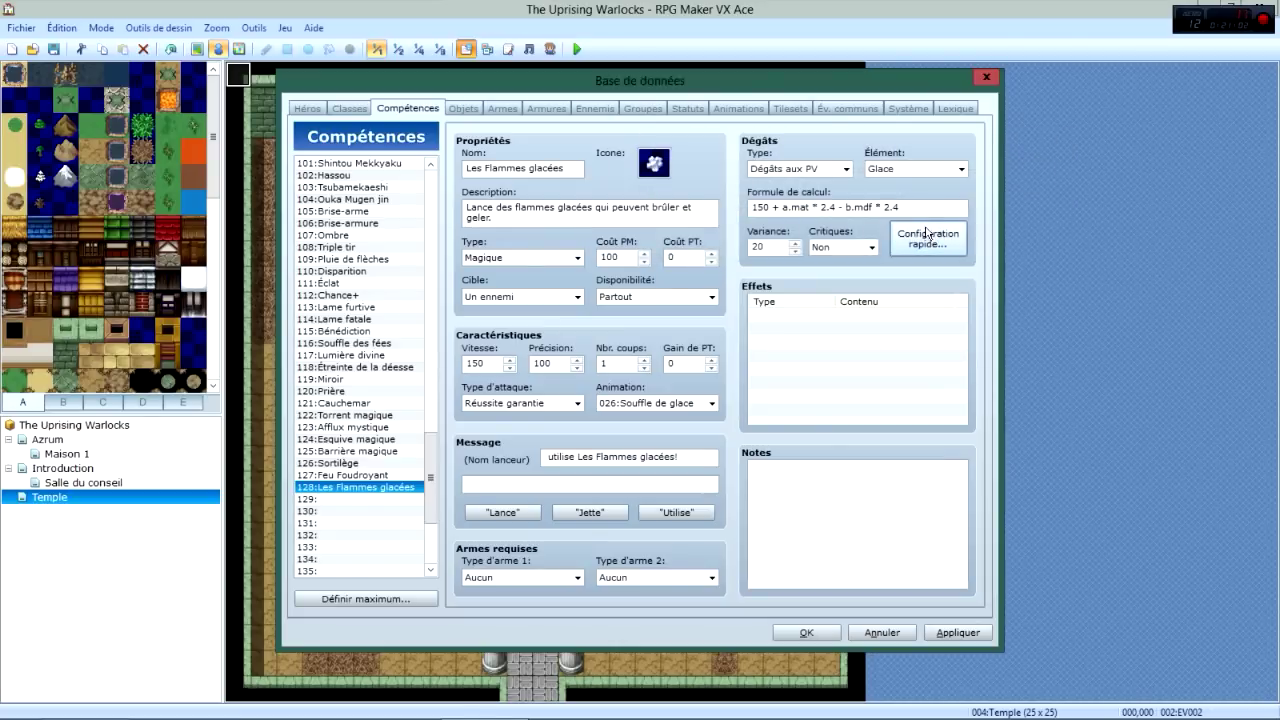
Set the relative magic force of Les Flammes glacées to 110, matching Feu Foudroyant's 2.2 multipliers.
left_click(932, 238)
double_click(945, 183)
type("11")
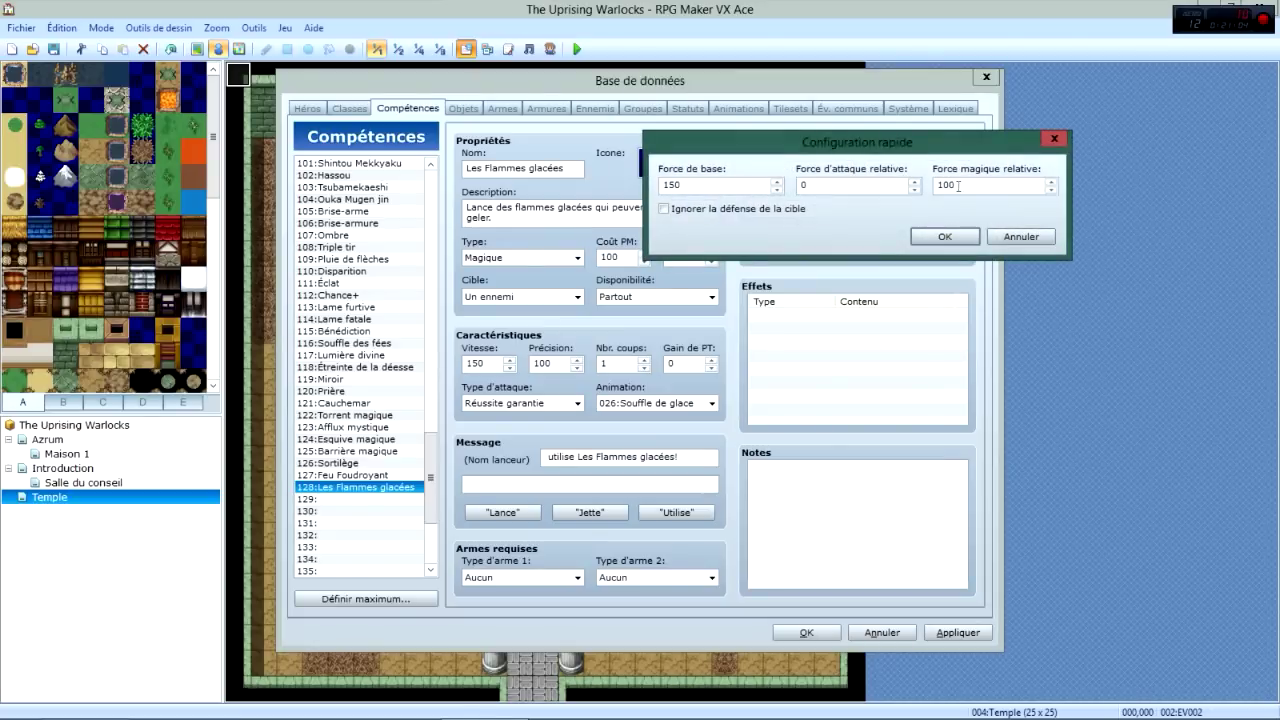
left_click(942, 234)
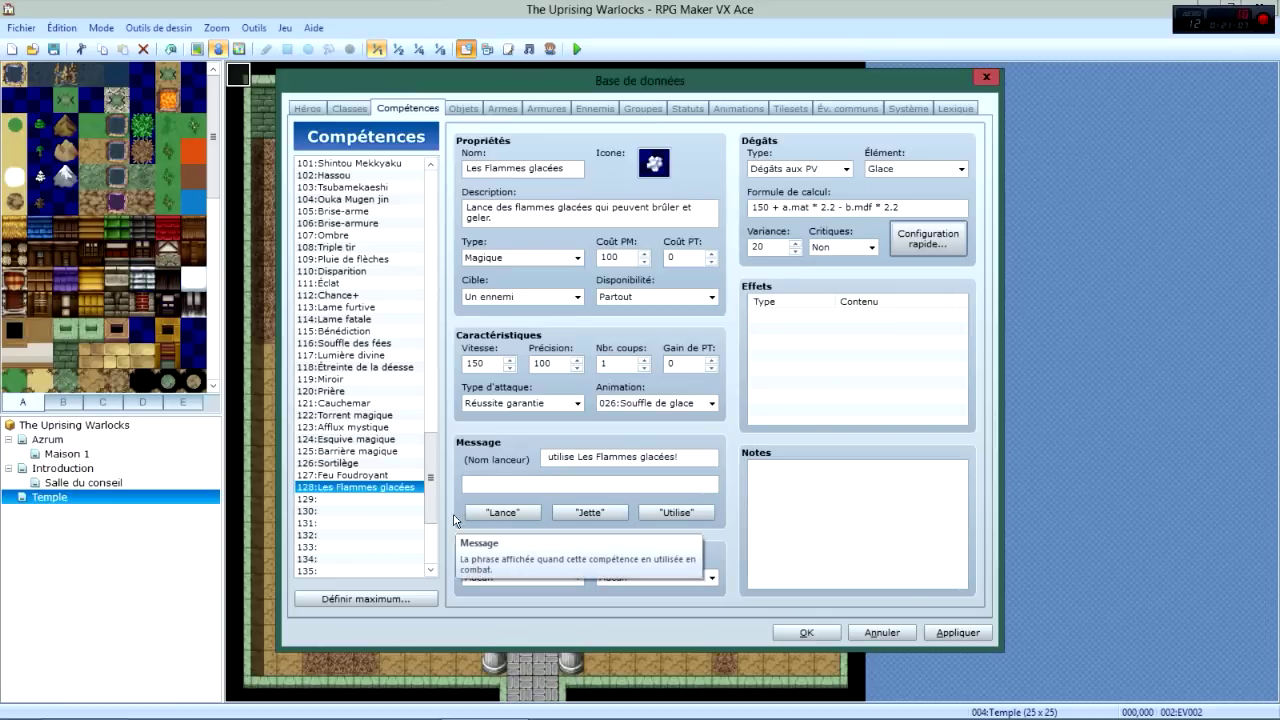
Add an effect to Les Flammes glacées that inflicts Attaque normale at 100% and apply the database changes.
left_click(335, 475)
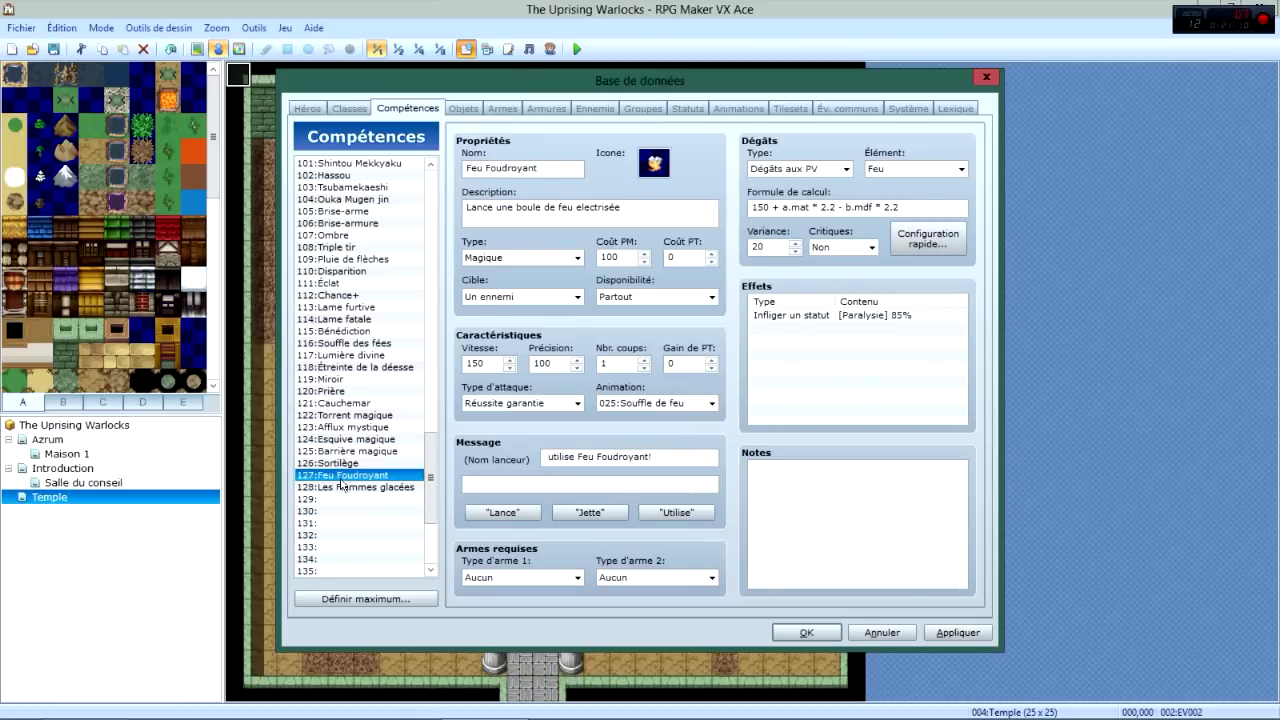
left_click(338, 488)
double_click(817, 310)
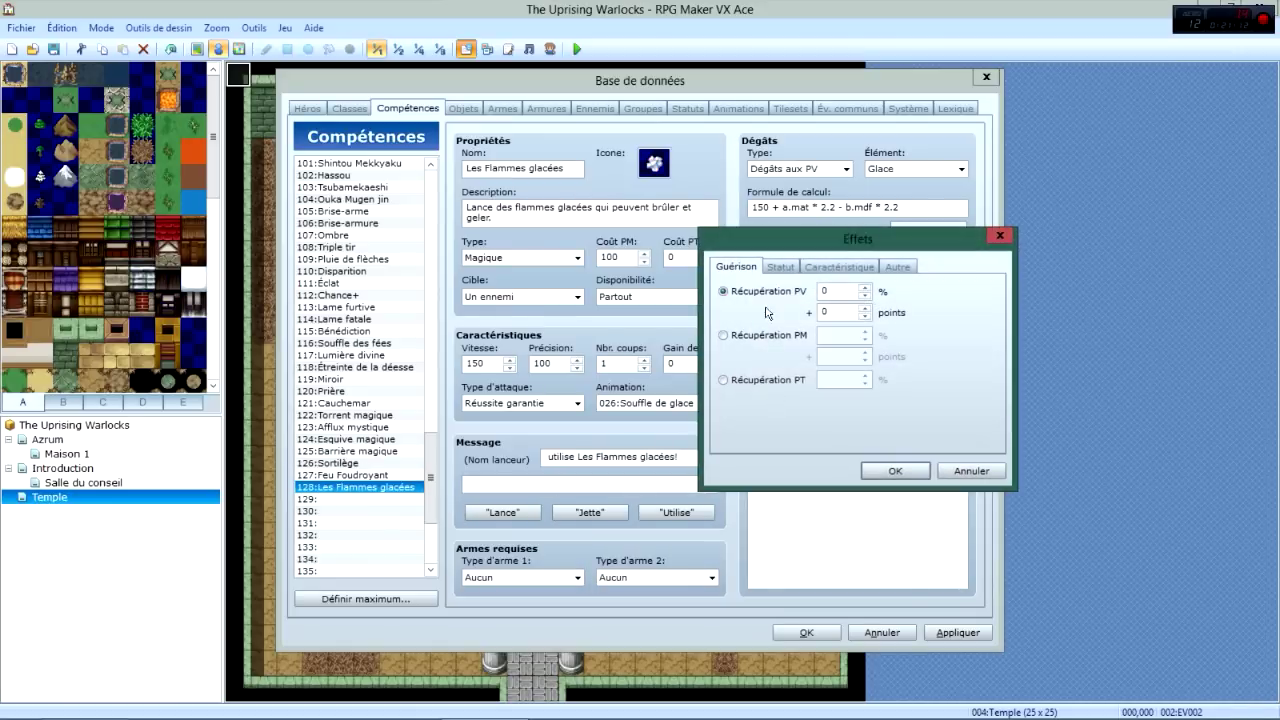
left_click(781, 267)
left_click(745, 292)
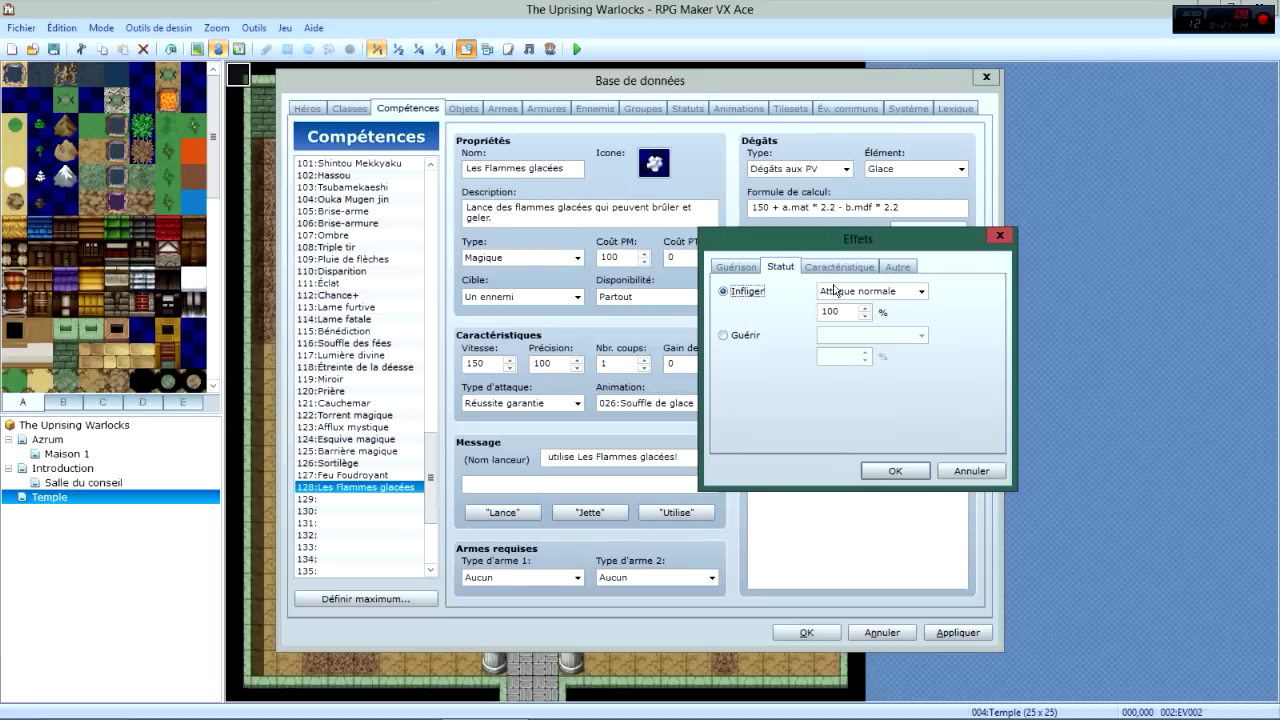
left_click(838, 291)
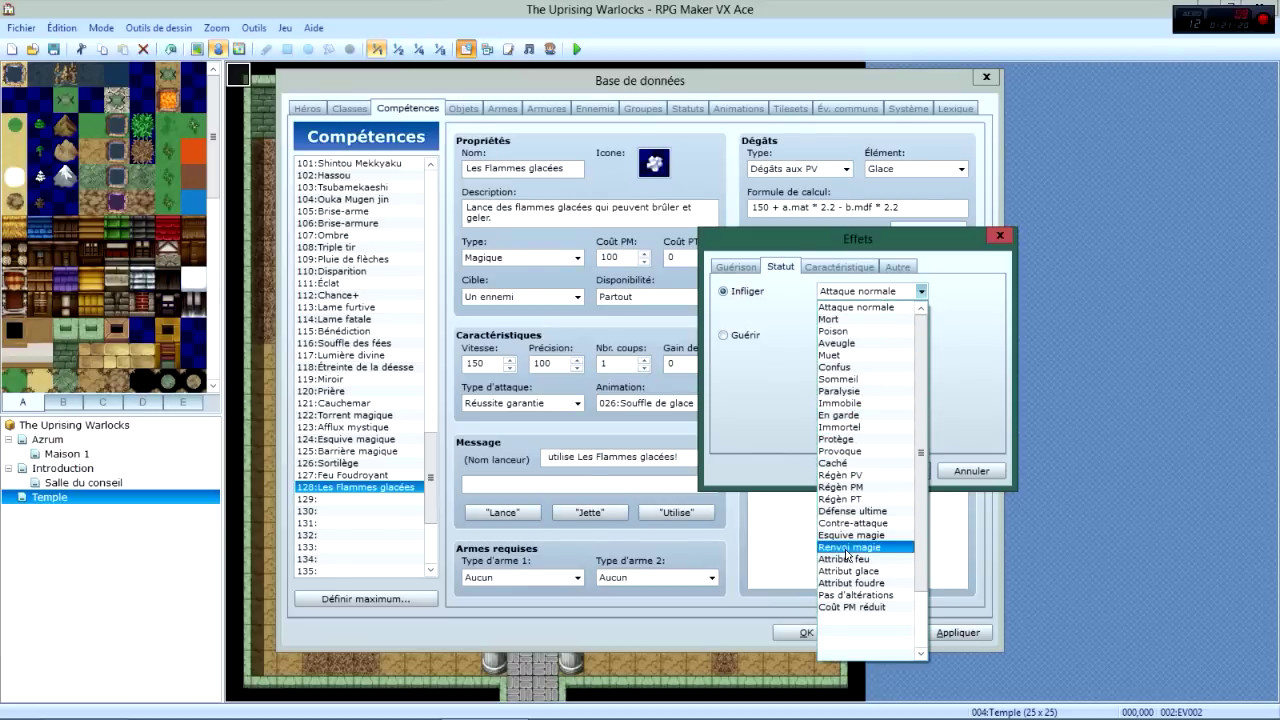
left_click(949, 422)
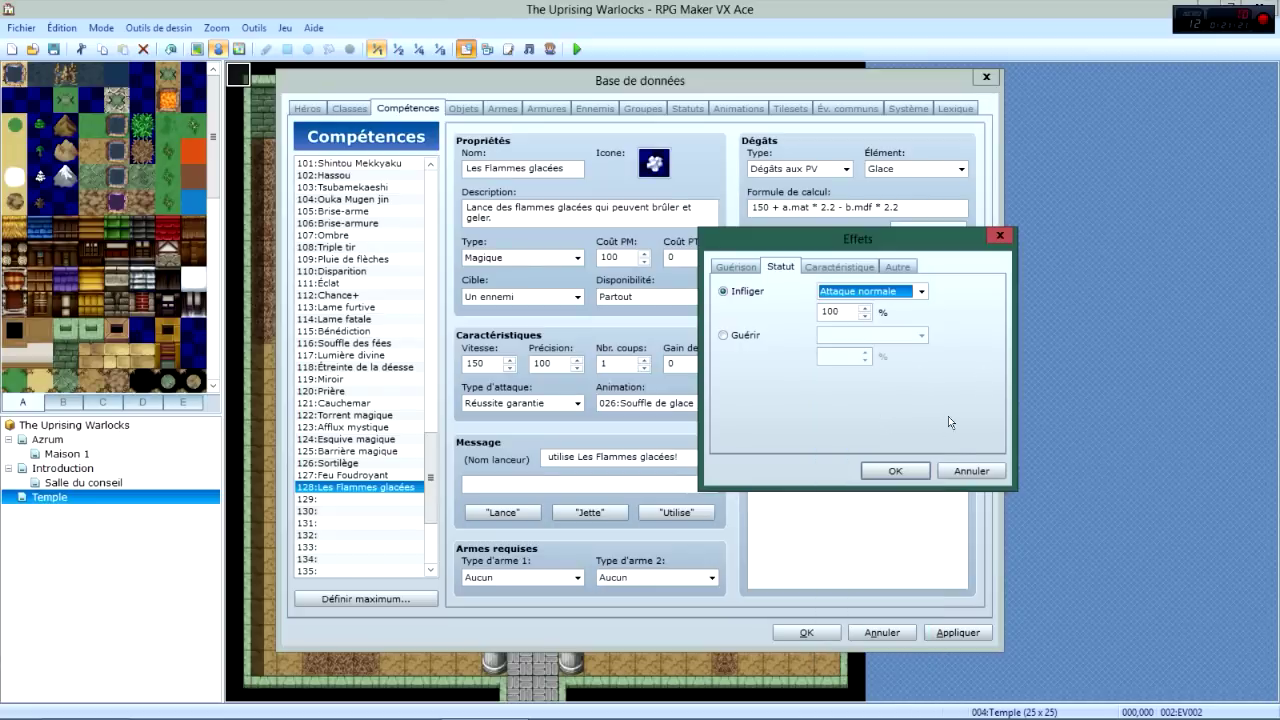
left_click(896, 471)
left_click(958, 632)
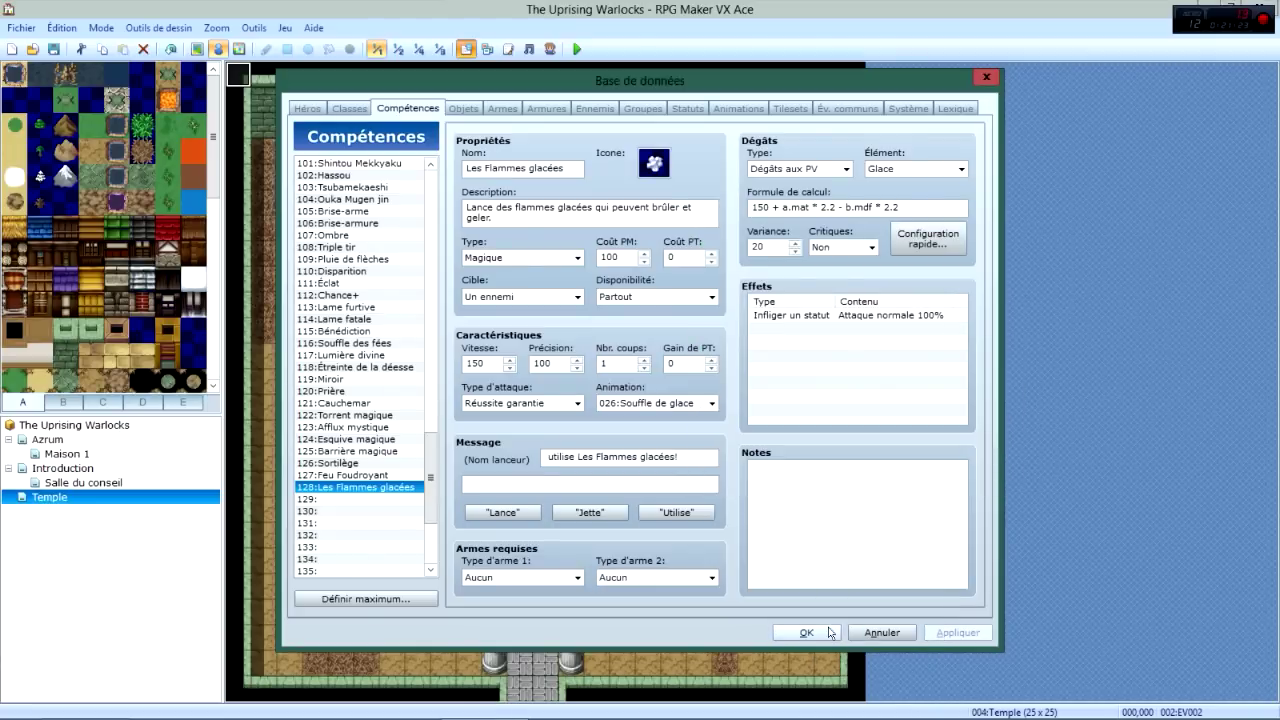
Create a new status named Brûlé in the empty slot 026.
left_click(696, 108)
left_click(345, 463)
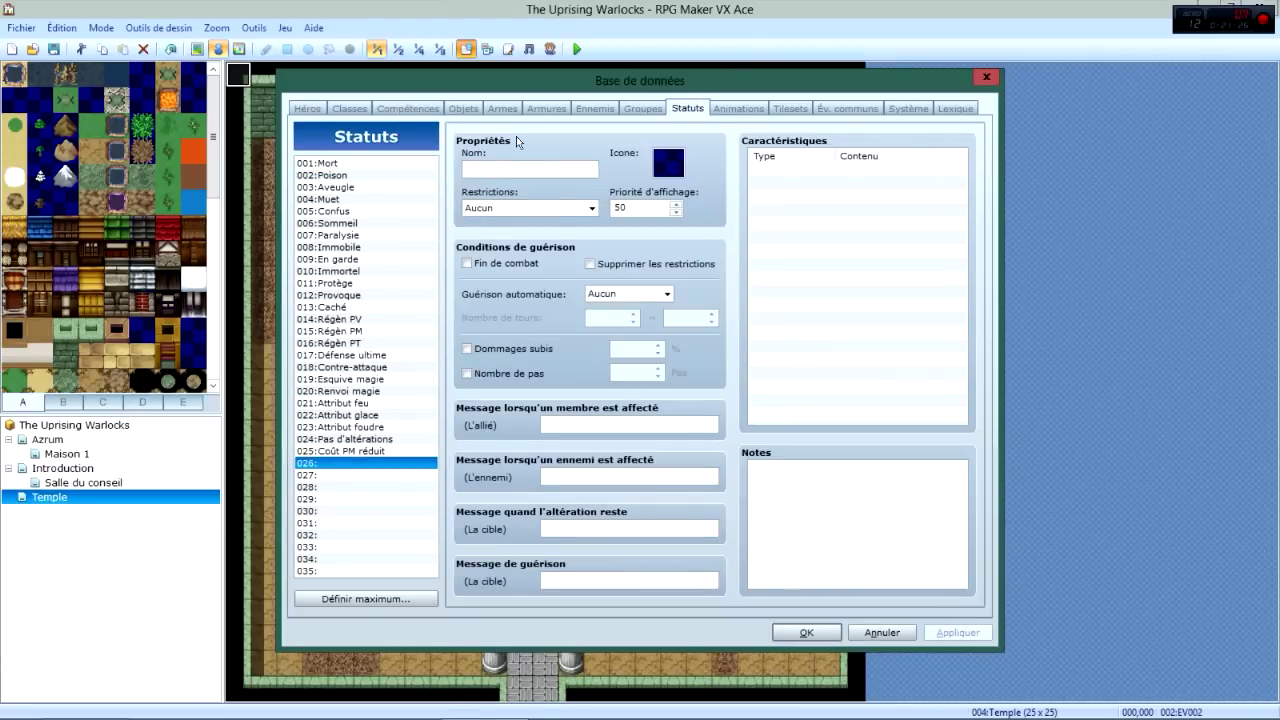
left_click(493, 172)
type("Brulé")
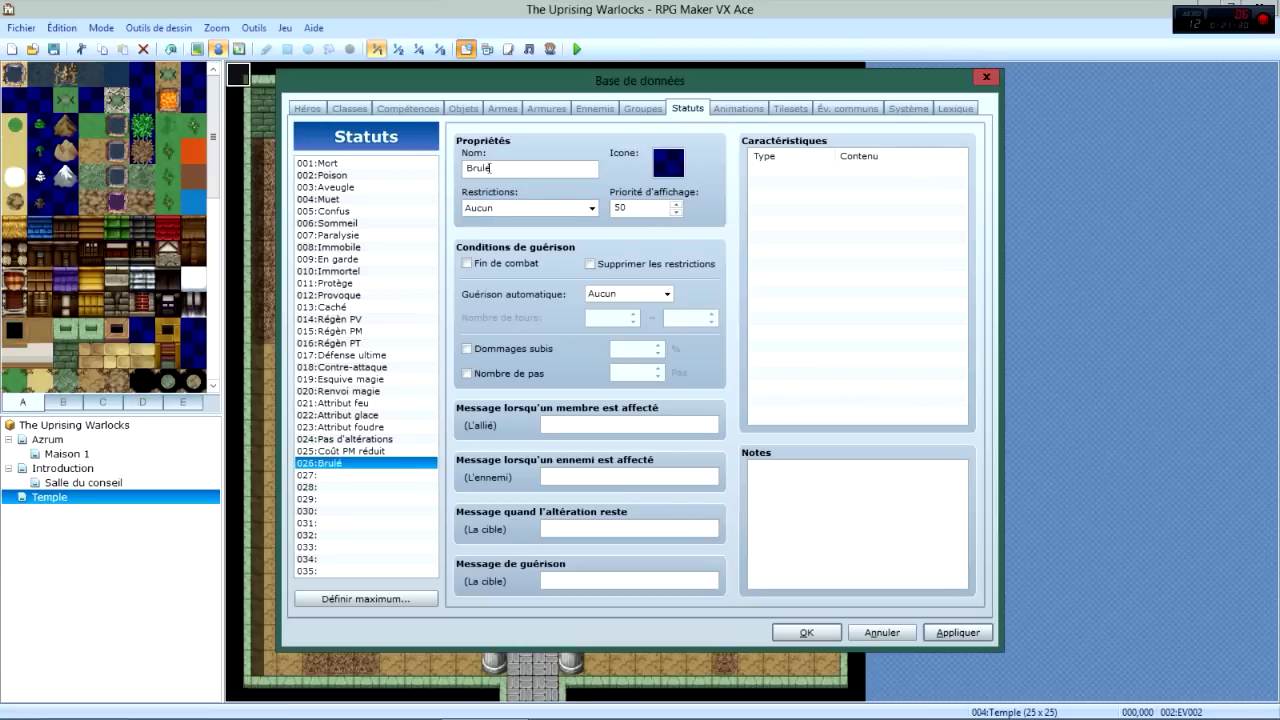
key("BackSpace")
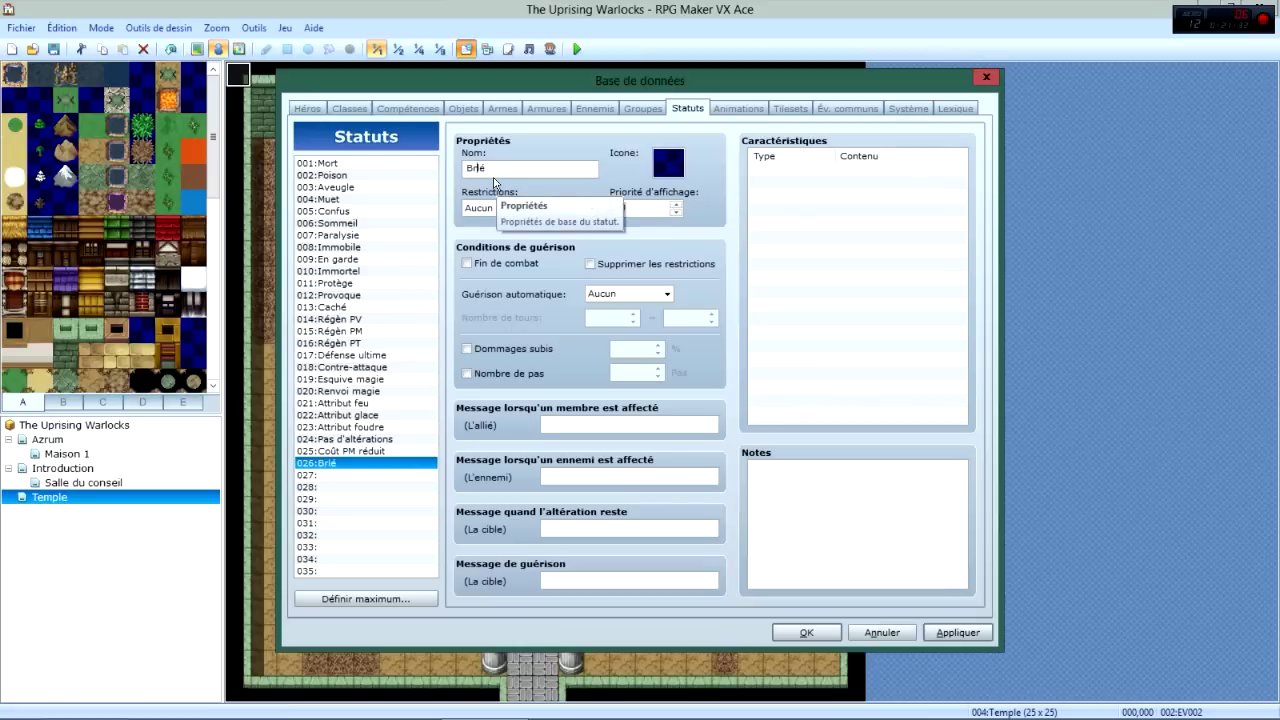
type("^")
type("û")
key("BackSpace")
key("BackSpace")
type("û")
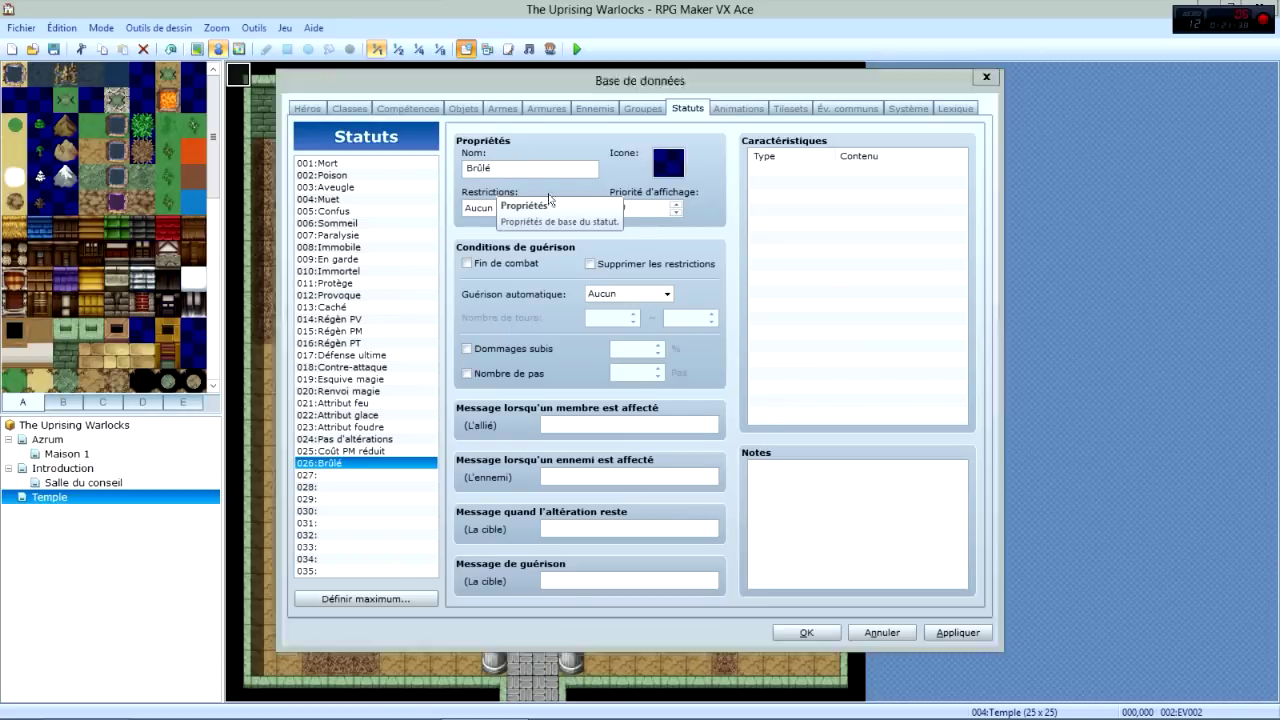
Assign the flame icon to the Brûlé status.
double_click(668, 161)
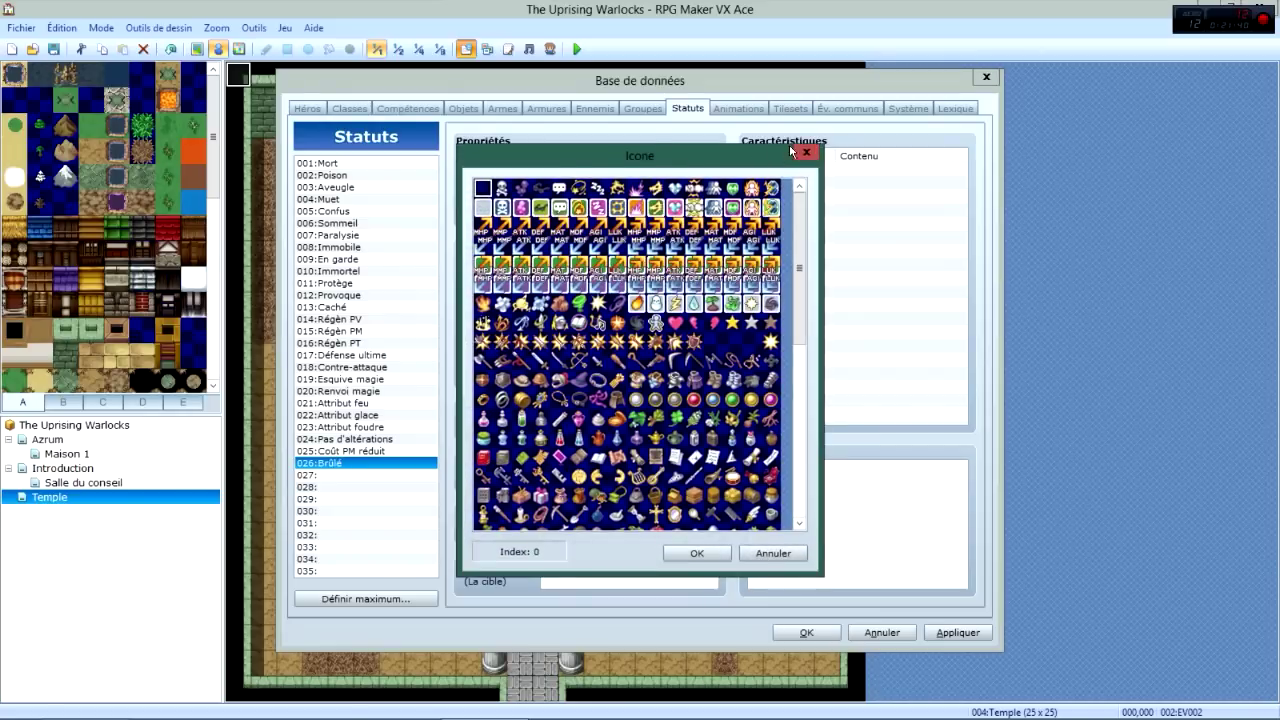
left_click(676, 380)
scroll(665, 395, "down", 1)
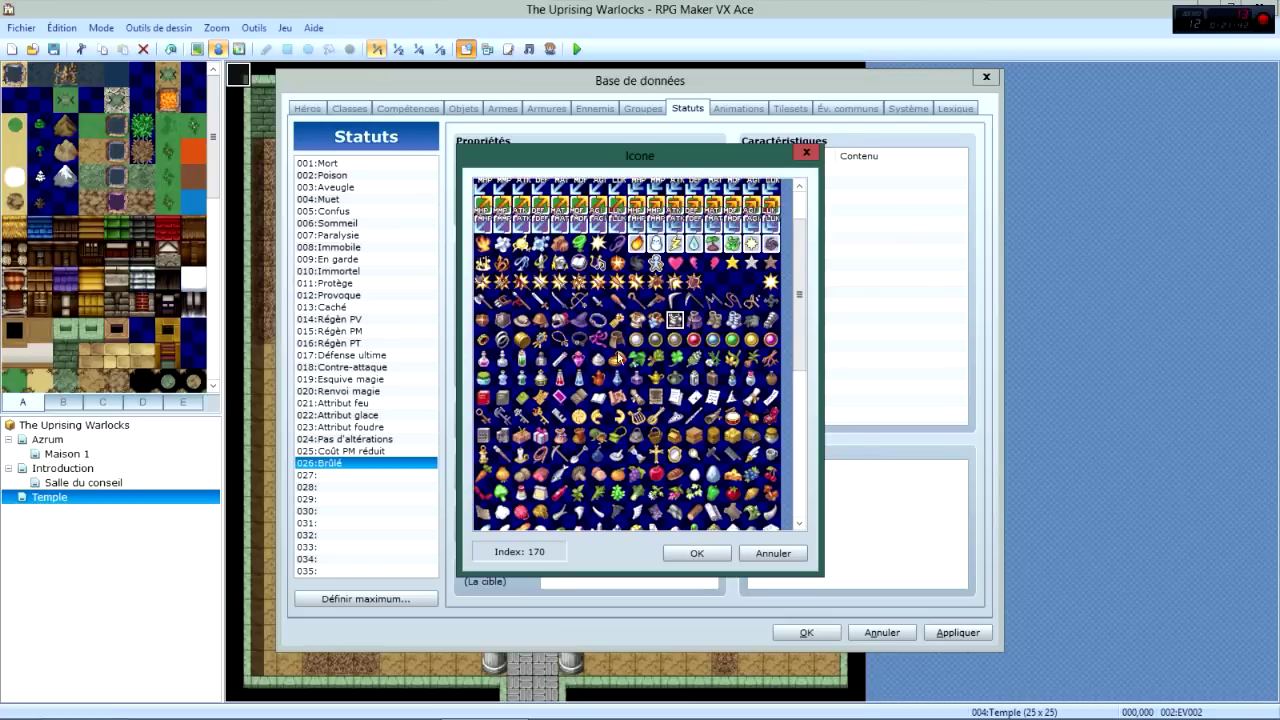
left_click(697, 553)
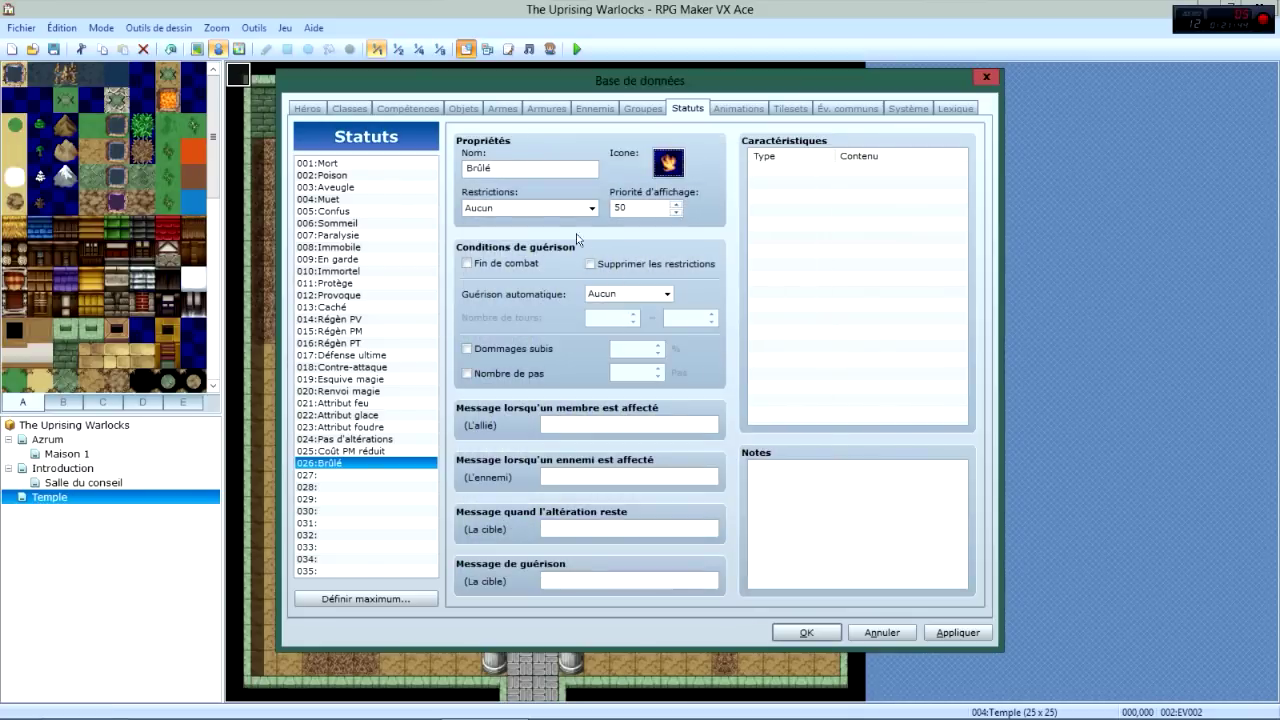
Set the restriction of the Brûlé status to Attaquer un ennemi, leaving healing by Dommages subis disabled.
left_click(565, 208)
left_click(548, 236)
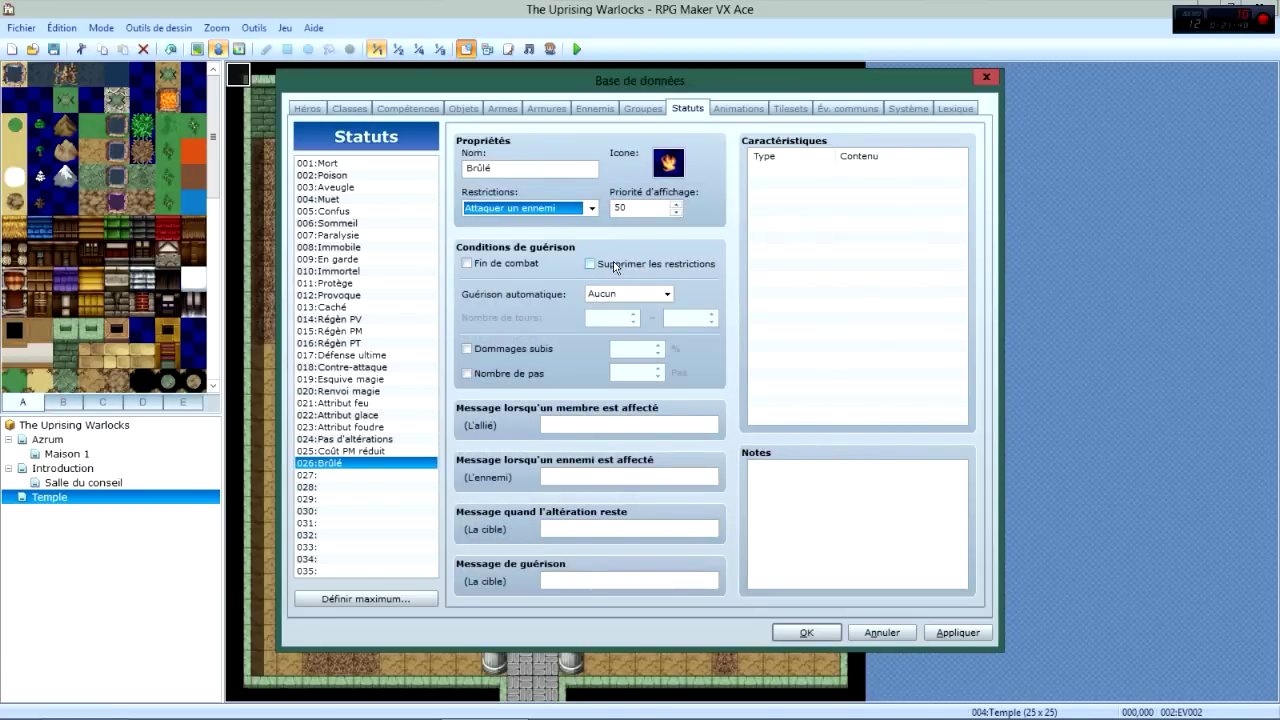
left_click(548, 348)
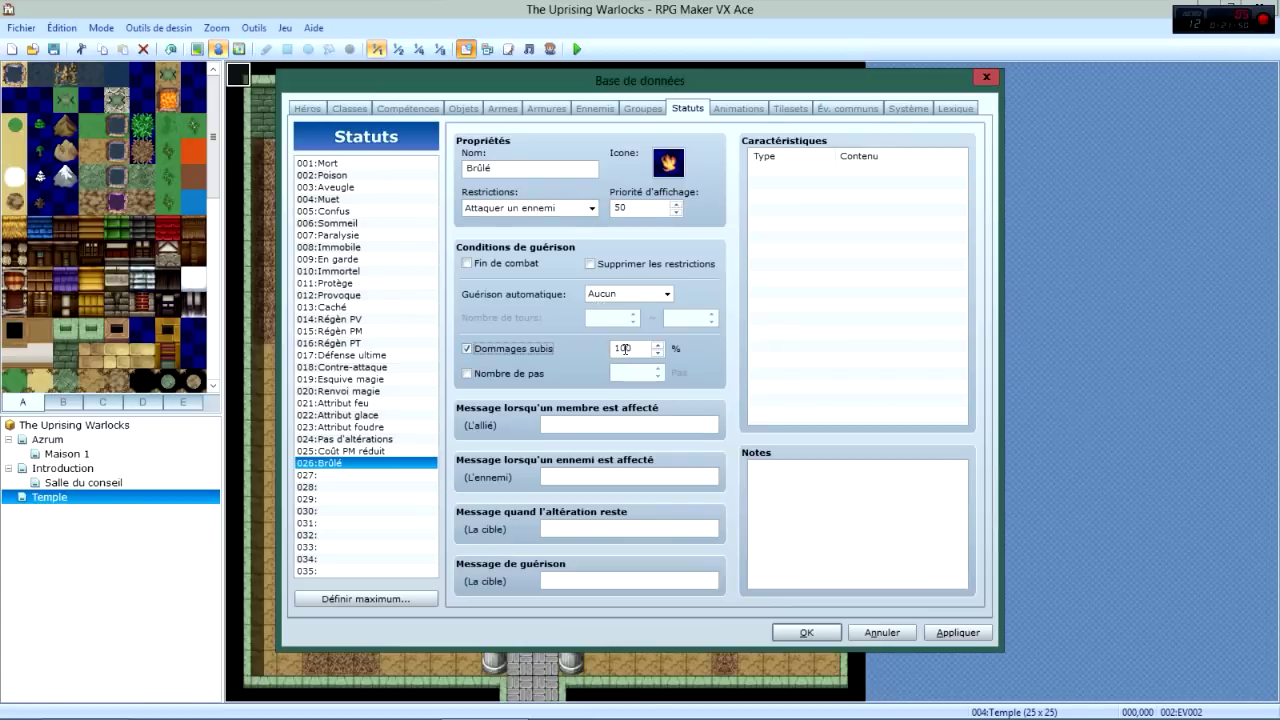
left_click(533, 349)
Start a new characteristic for the Brûlé status and examine the Attaque, Équip., Autre and Résistance options.
left_click(798, 172)
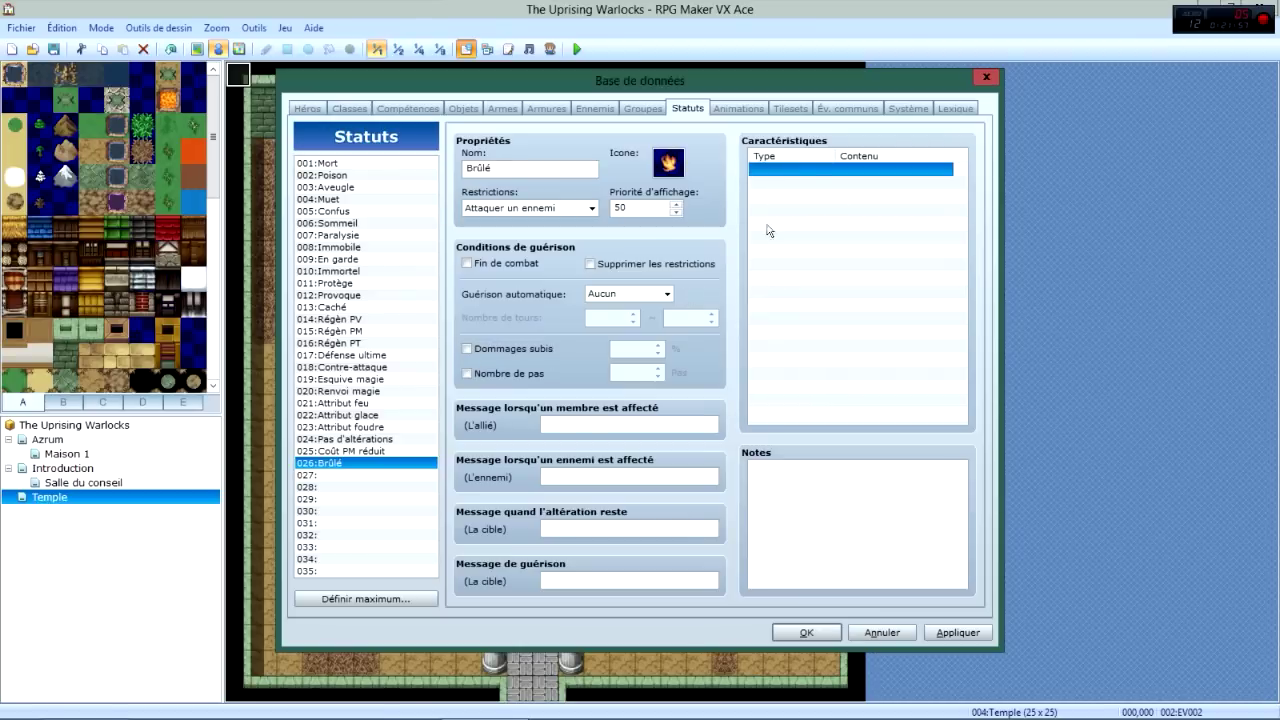
double_click(811, 172)
left_click(711, 193)
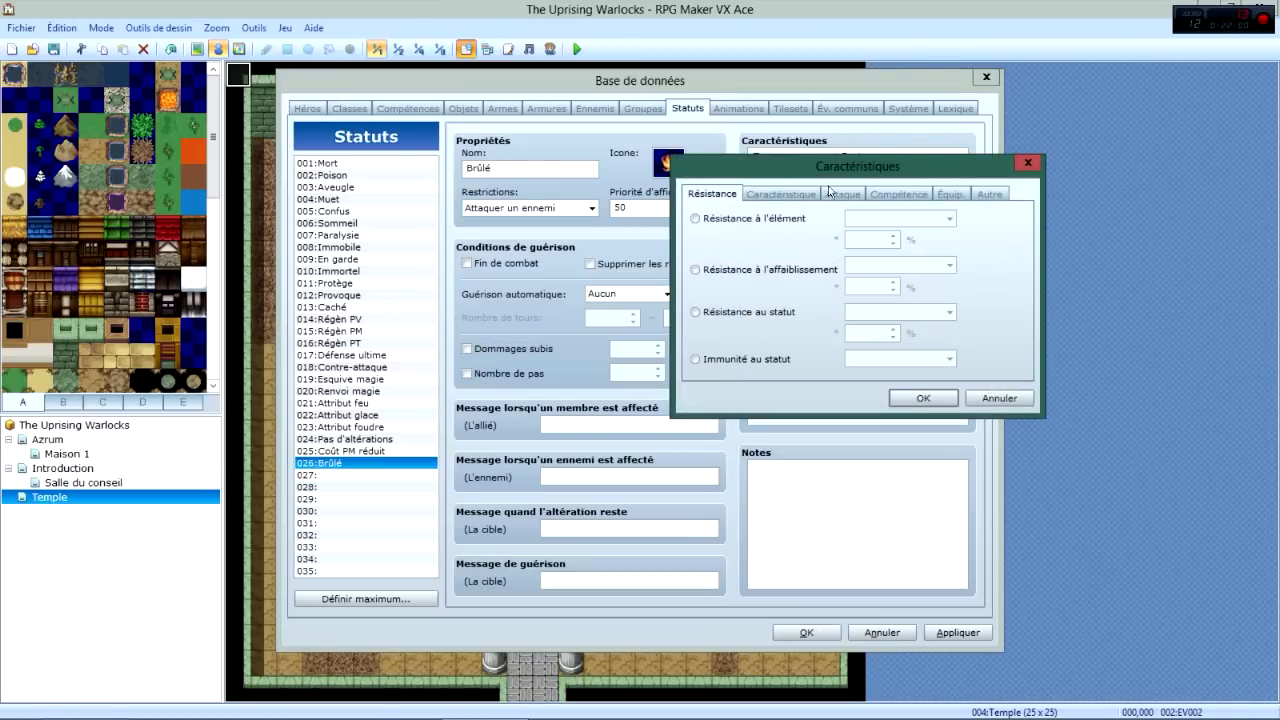
left_click(842, 193)
left_click(752, 218)
left_click(758, 246)
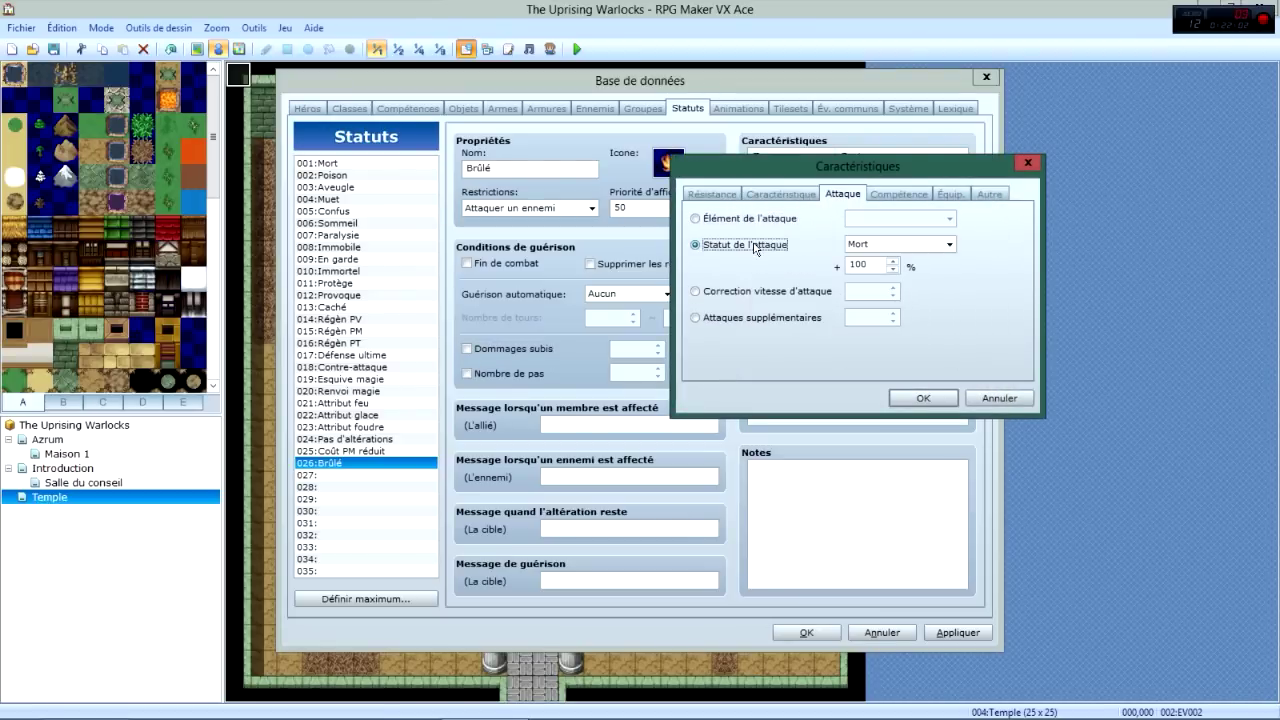
left_click(878, 194)
left_click(951, 194)
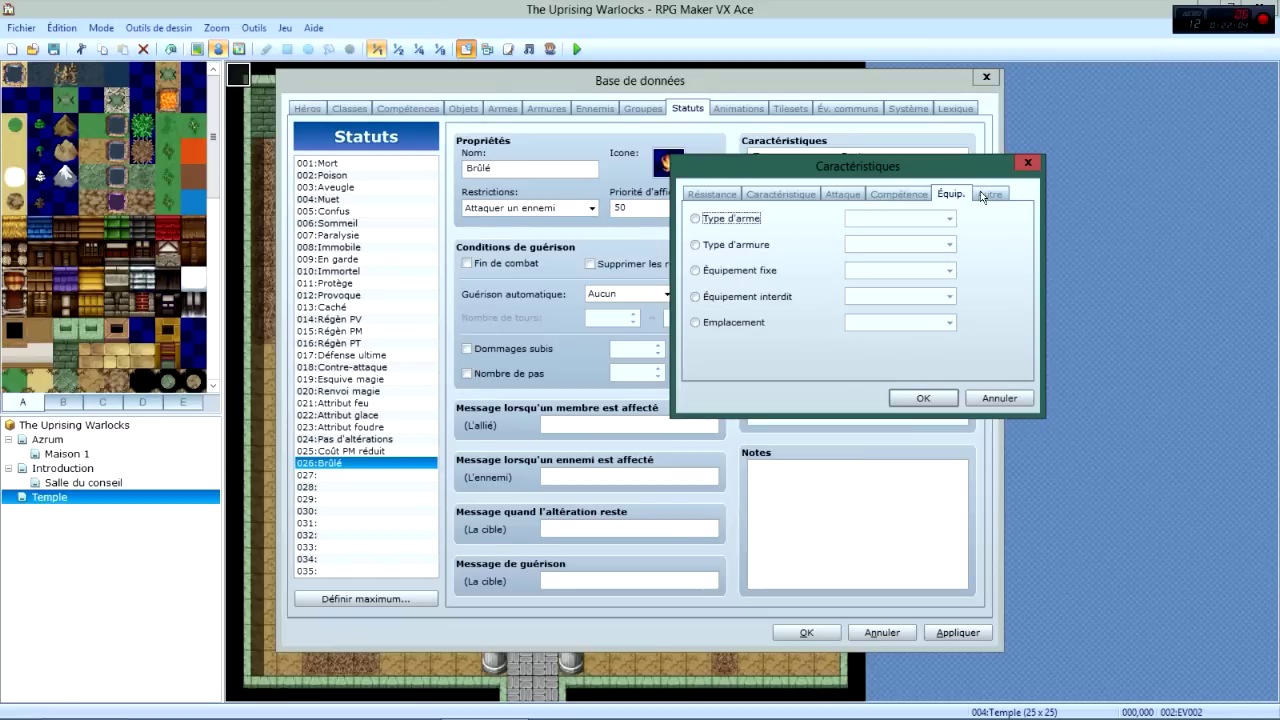
left_click(989, 194)
left_click(796, 220)
left_click(720, 244)
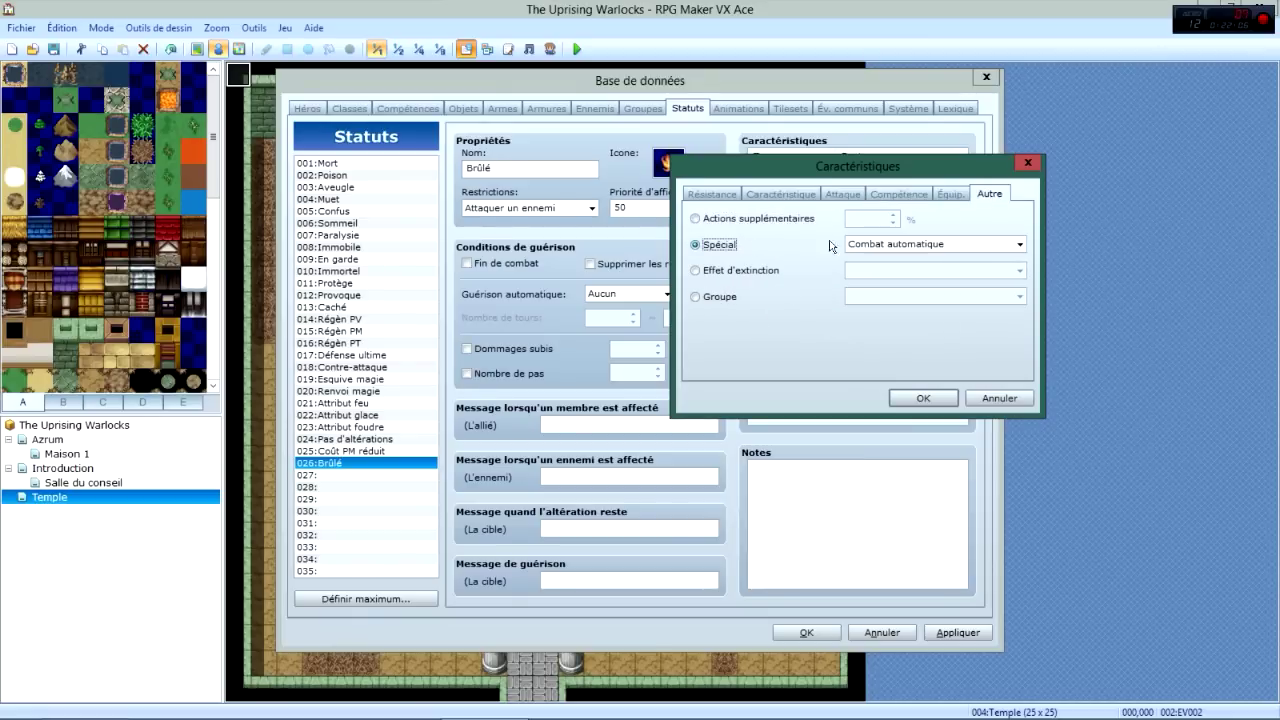
left_click(770, 271)
left_click(742, 296)
left_click(711, 194)
left_click(780, 194)
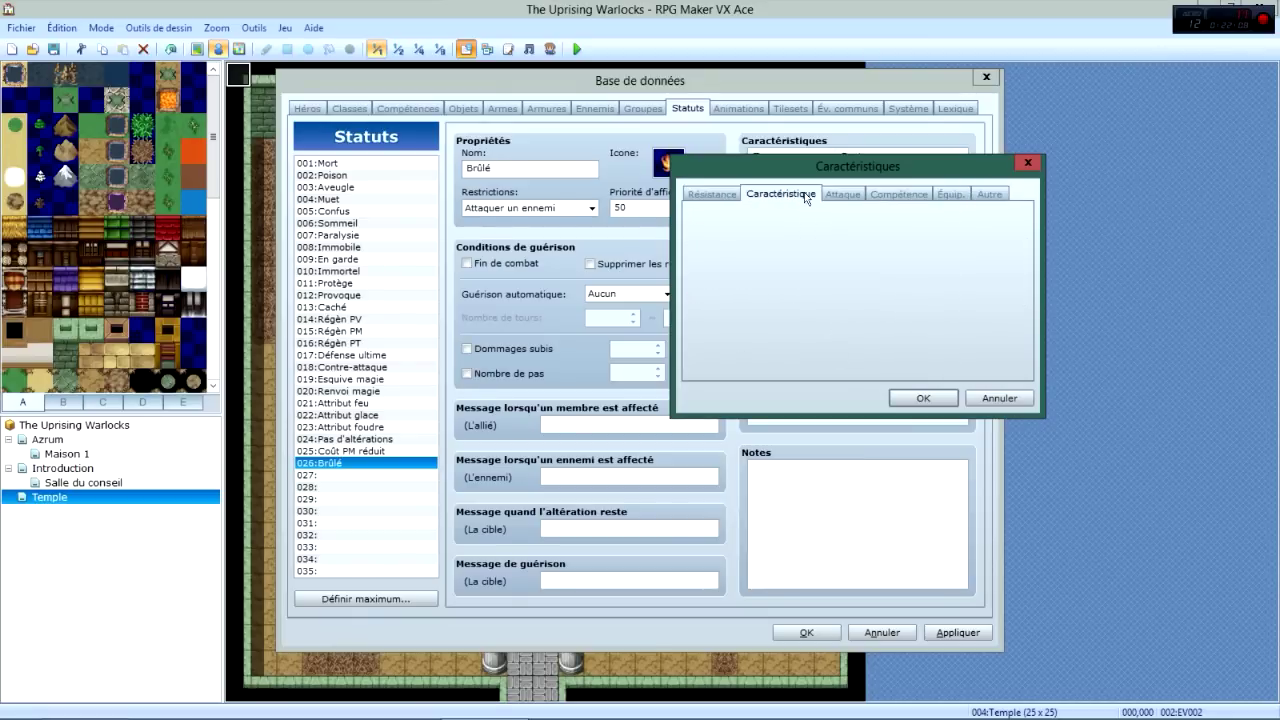
Add a Caractéristique normale to the Brûlé status that multiplies PV max by 0%.
left_click(785, 219)
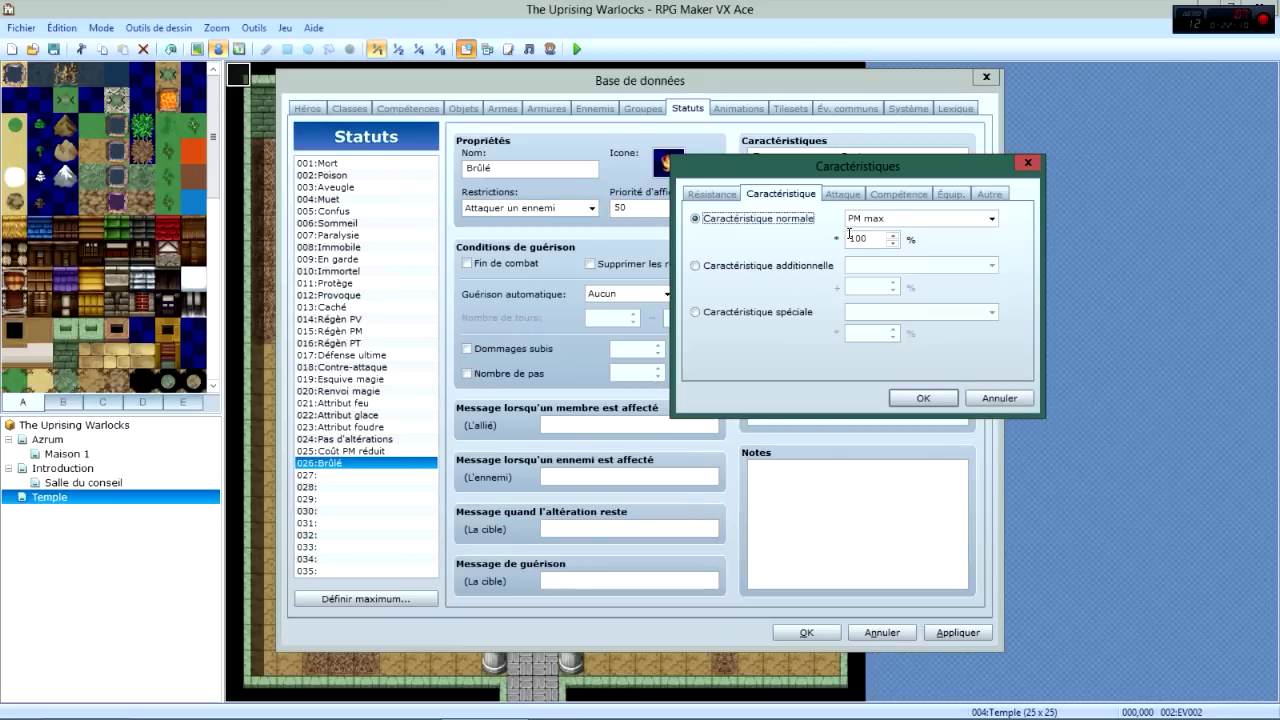
left_click(870, 219)
left_click(866, 245)
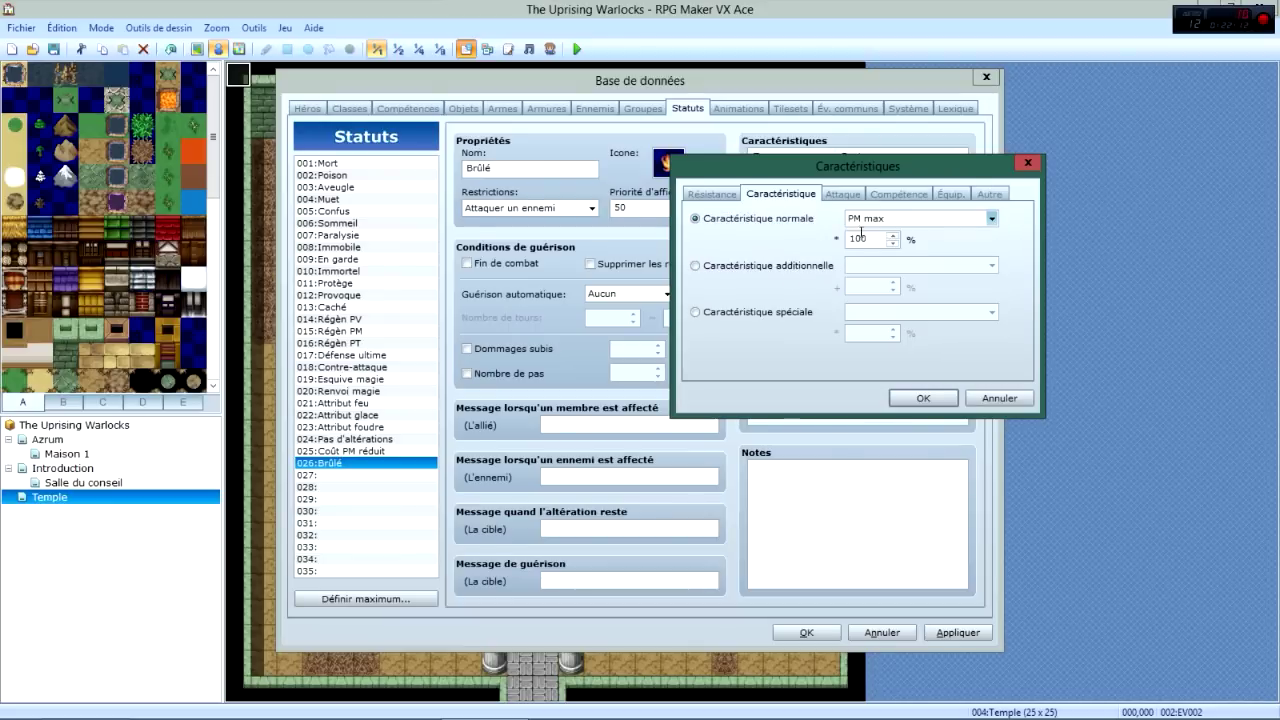
key("Up")
key("Tab")
type("1")
left_click(915, 397)
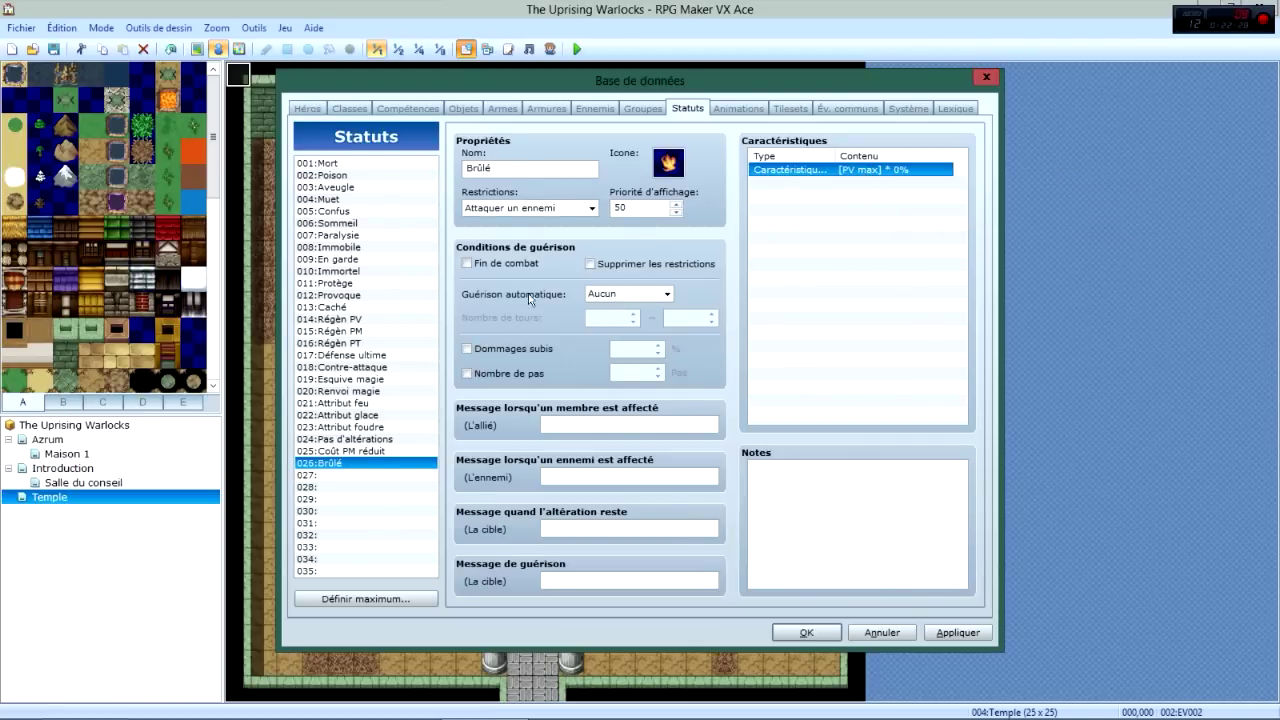
Review the settings of the Régèn PT and Caché statuses and return to Brûlé.
left_click(368, 344)
left_click(344, 308)
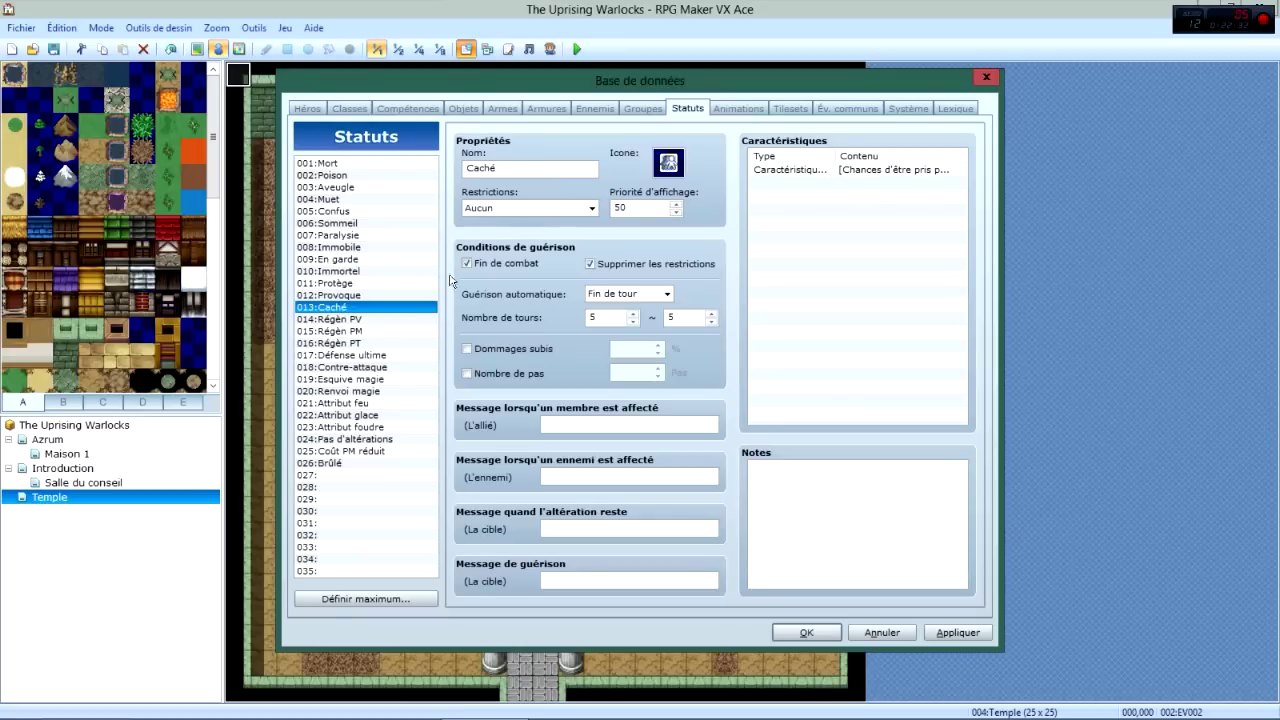
left_click(356, 462)
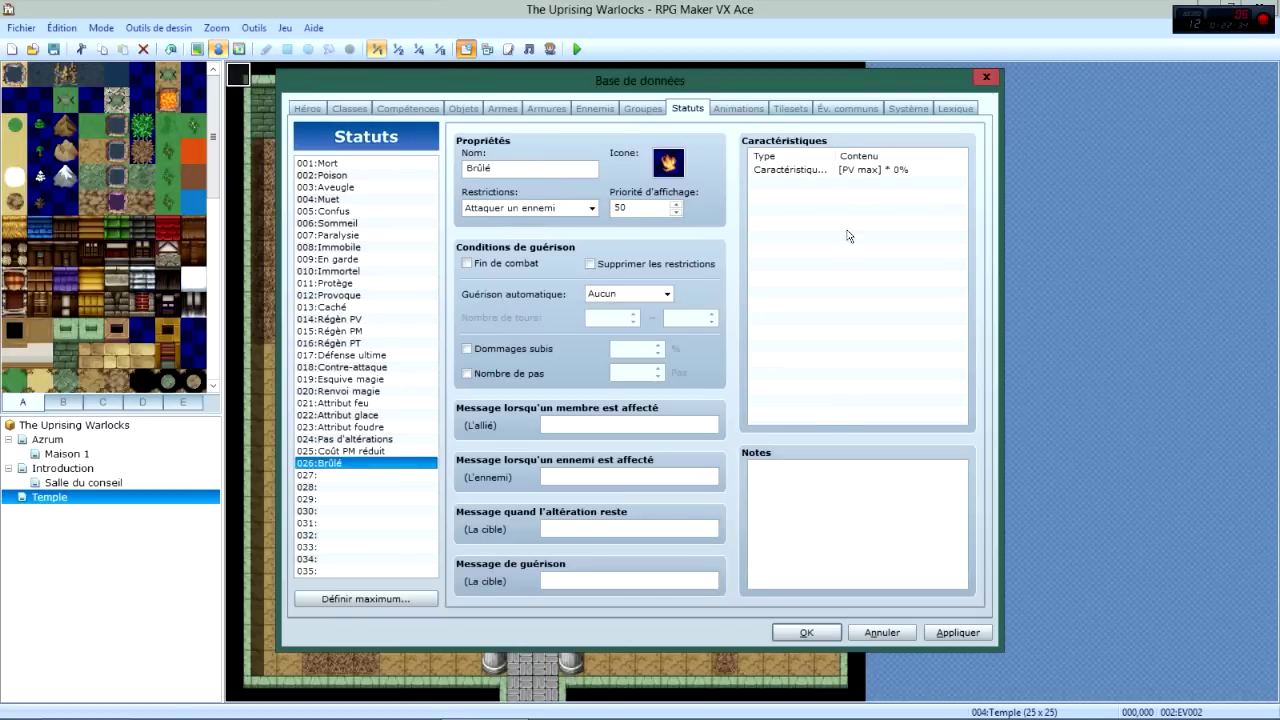
Open the PV max characteristic of Brûlé for editing and examine the Compétence and Attaque options.
left_click(893, 170)
right_click(893, 170)
left_click(928, 180)
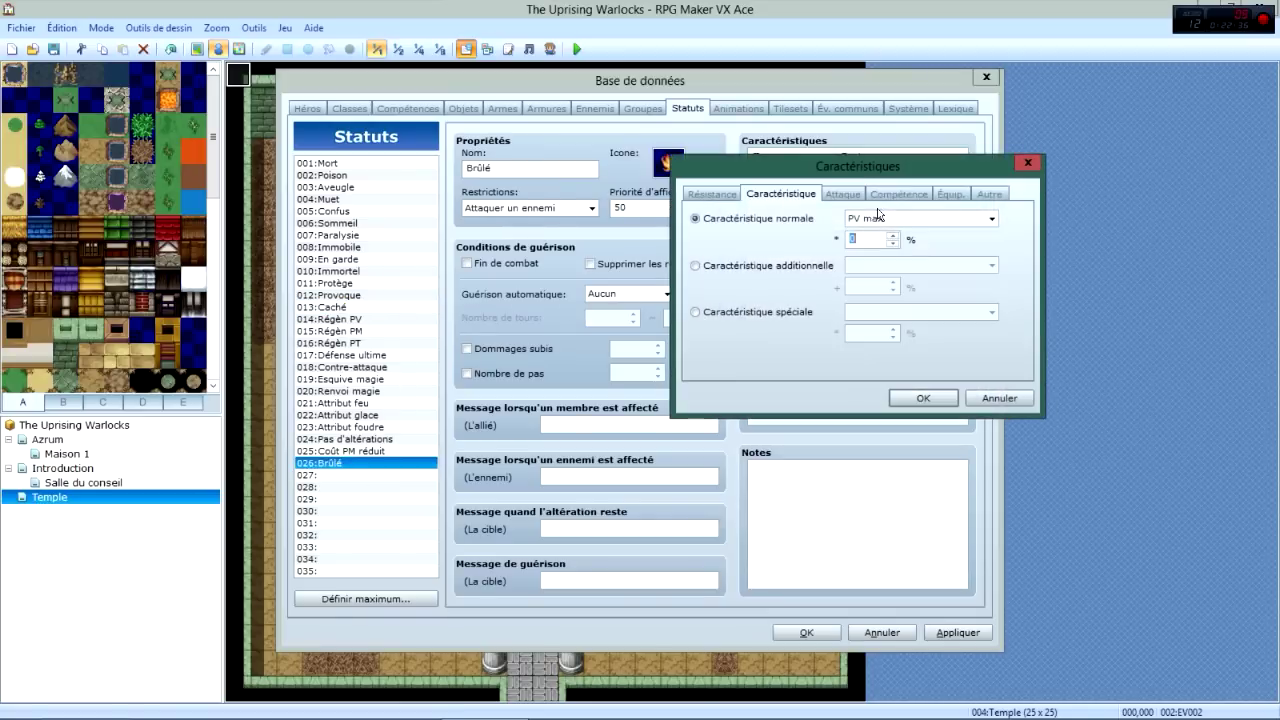
left_click(899, 193)
left_click(768, 217)
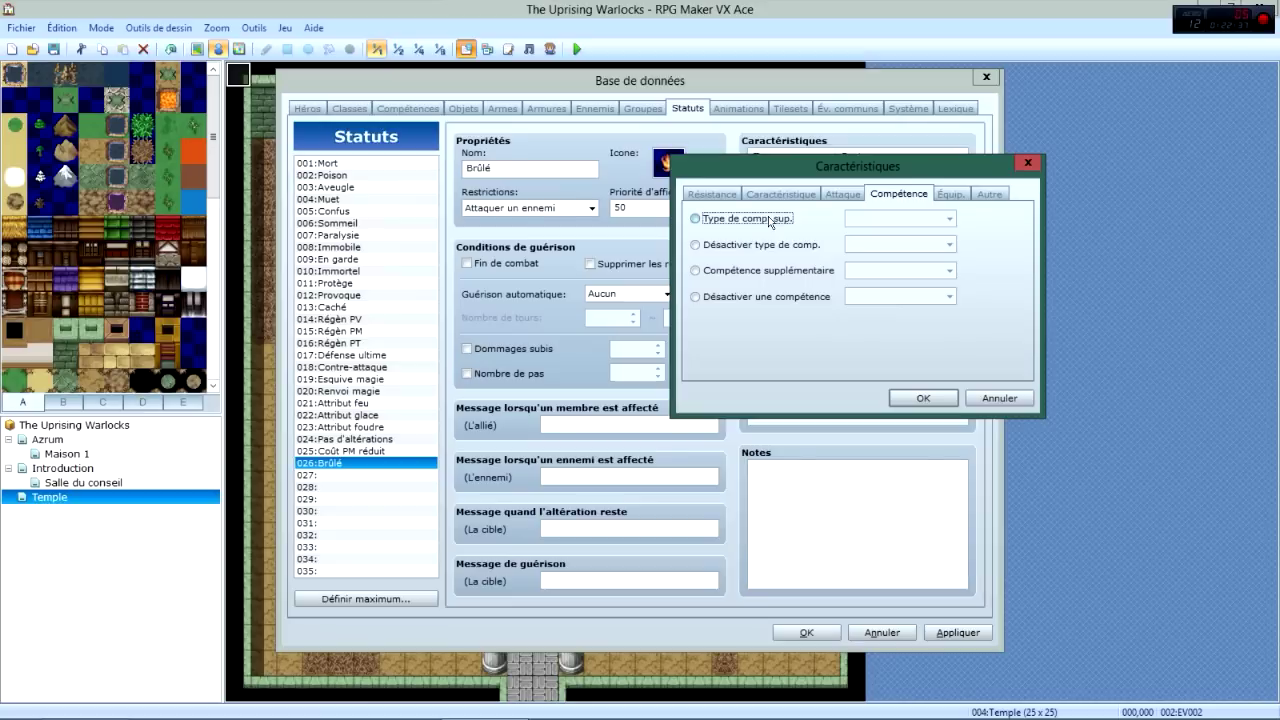
left_click(782, 269)
left_click(833, 193)
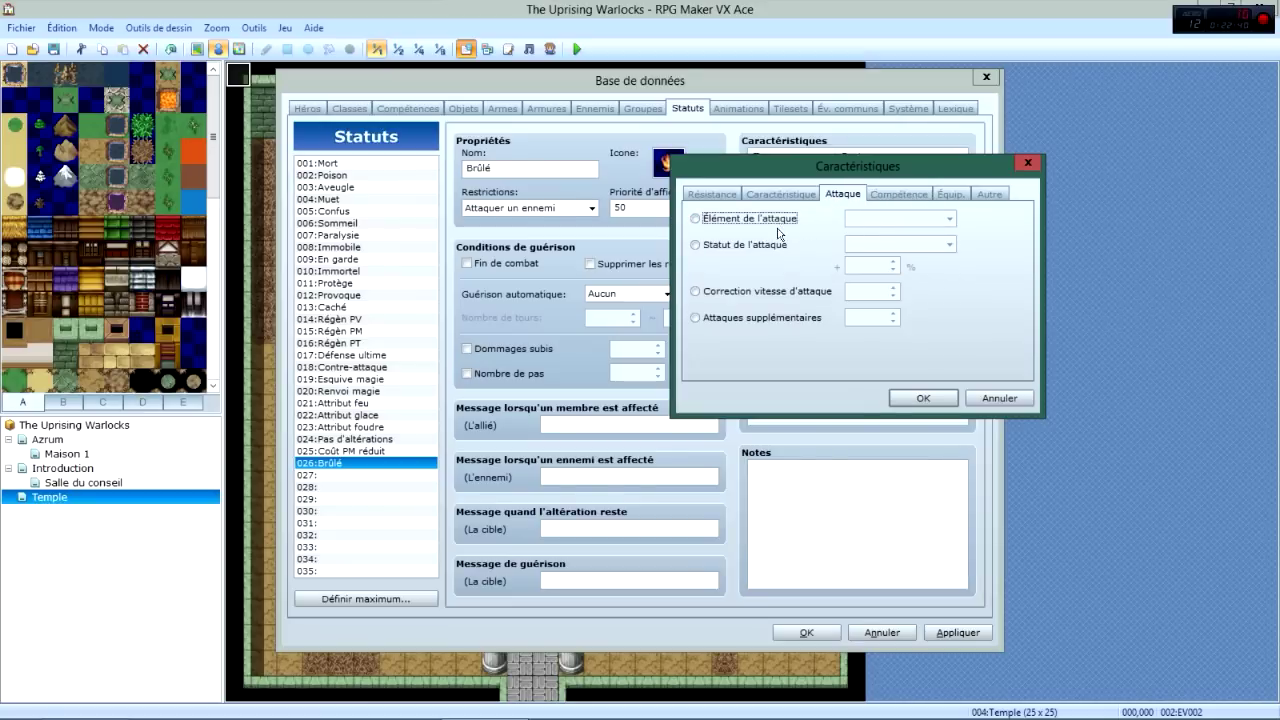
left_click(760, 217)
left_click(784, 245)
left_click(873, 245)
key("Escape")
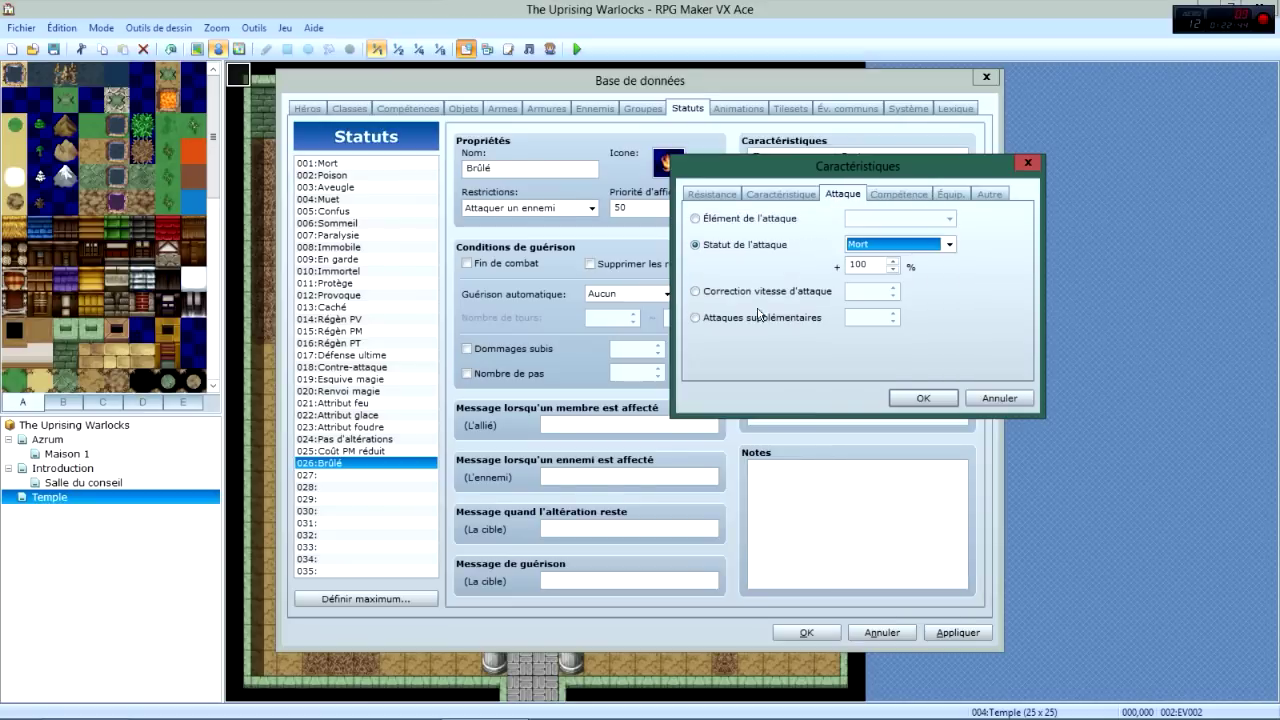
left_click(764, 317)
left_click(776, 220)
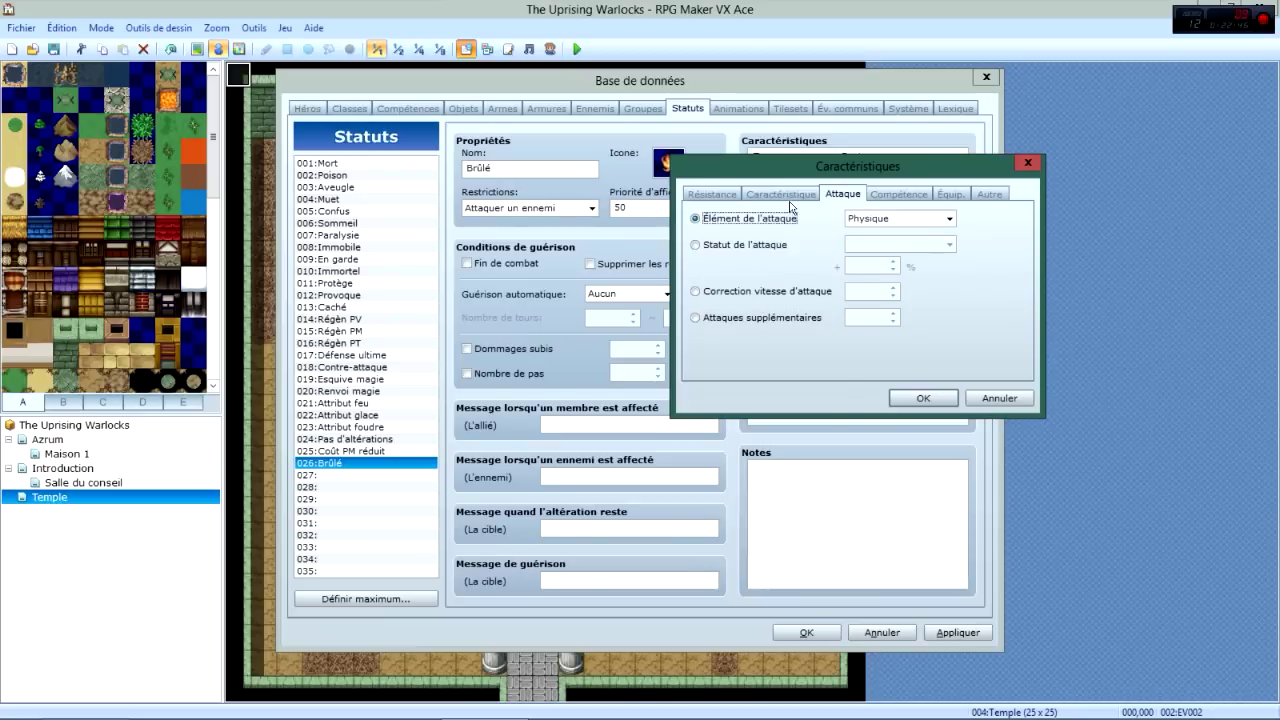
Examine the Résistance, Équip. and Autre options, including the Groupe choices, and close the characteristic without saving.
left_click(789, 196)
left_click(712, 193)
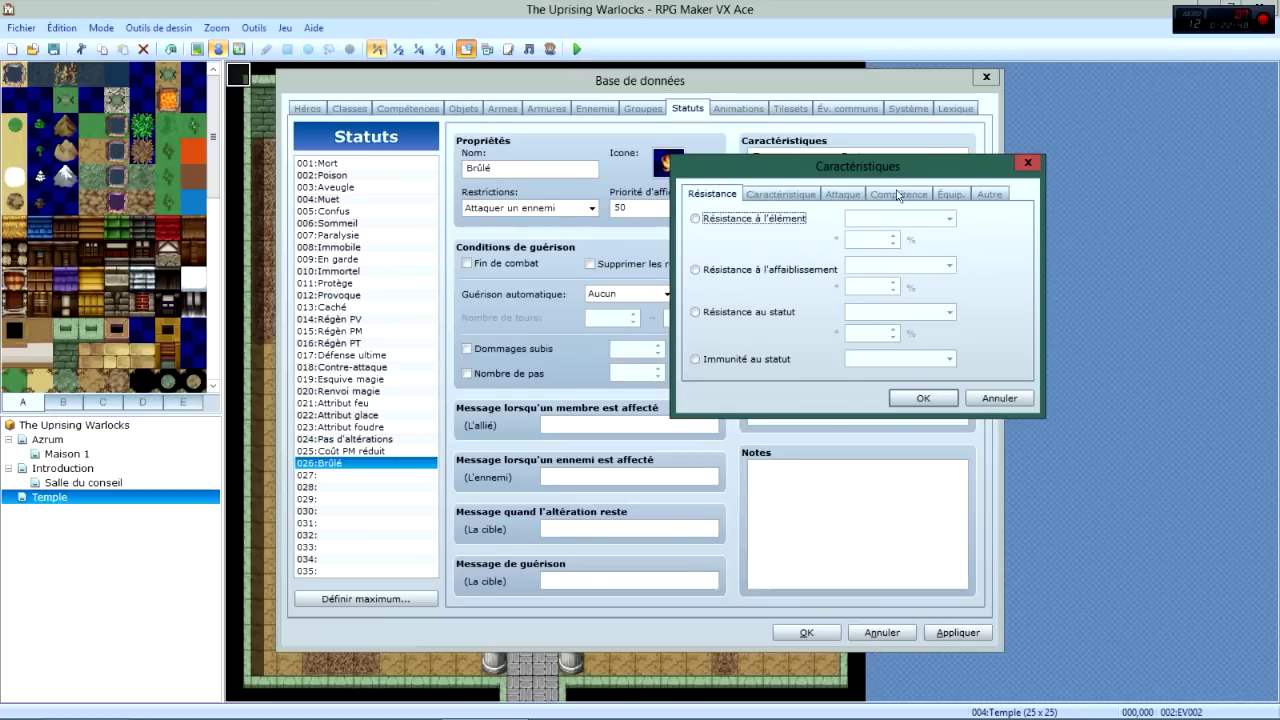
left_click(898, 193)
left_click(951, 193)
left_click(988, 194)
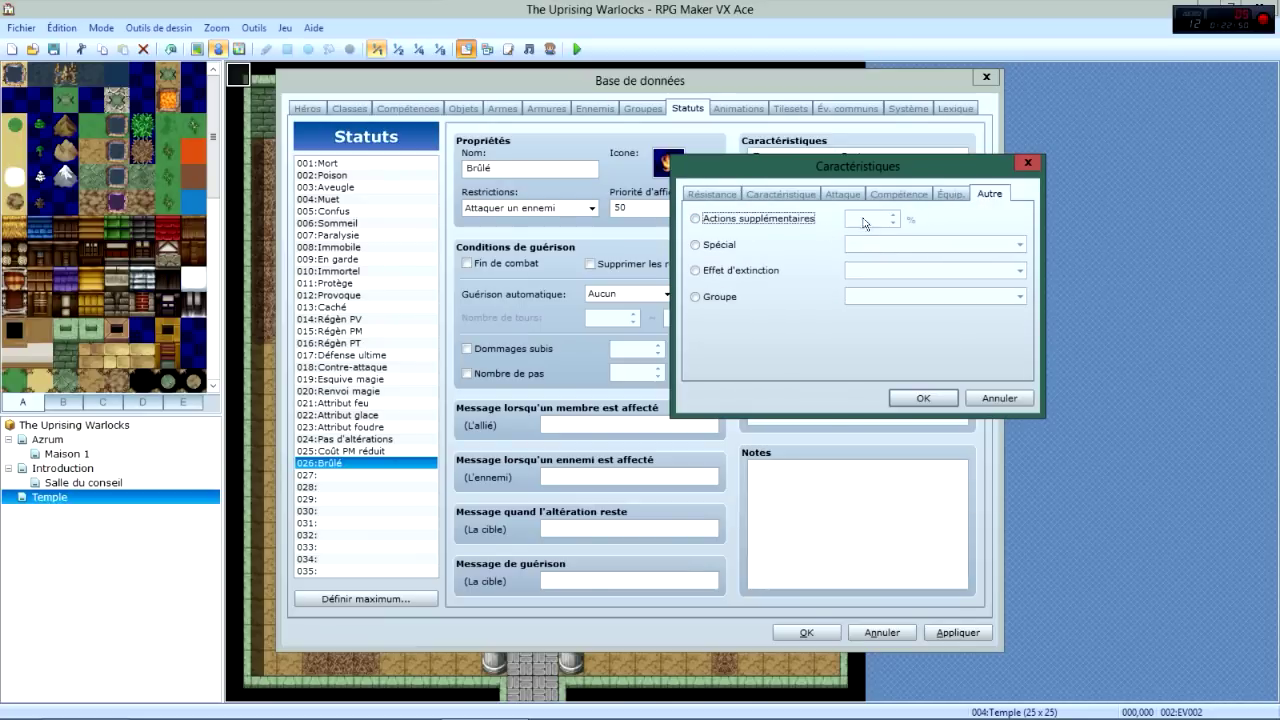
left_click(735, 296)
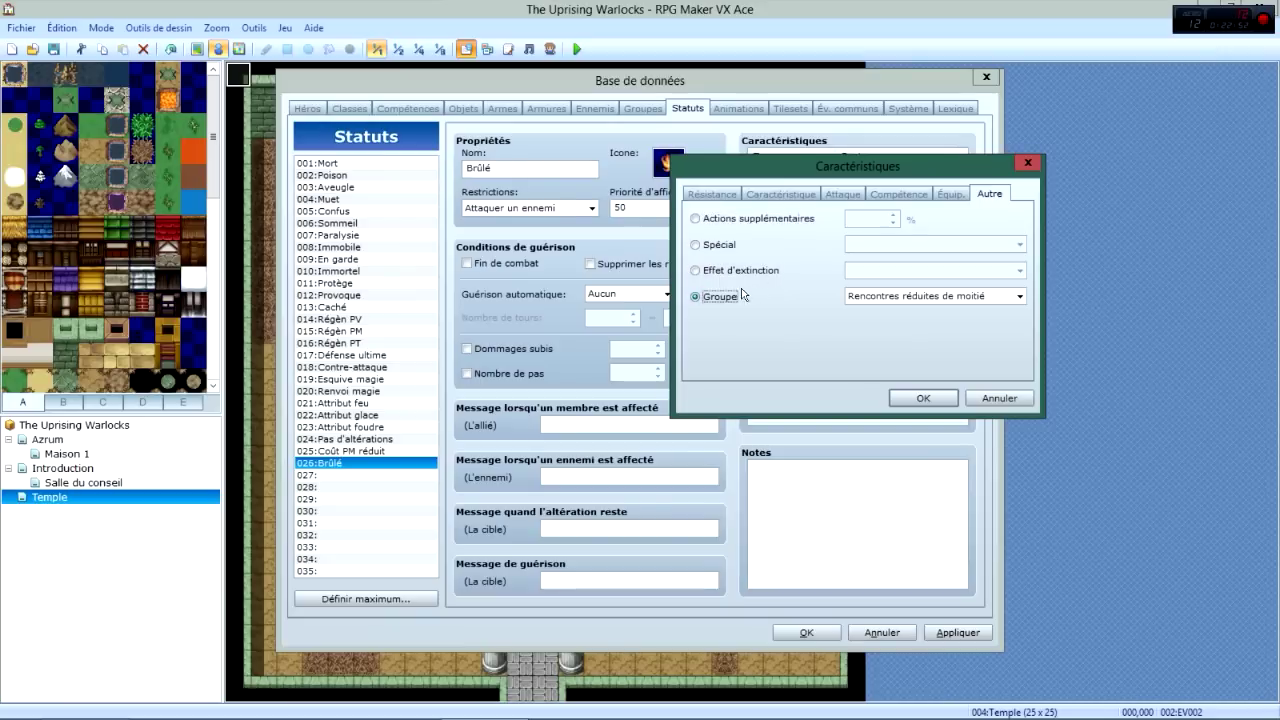
left_click(930, 296)
left_click(910, 307)
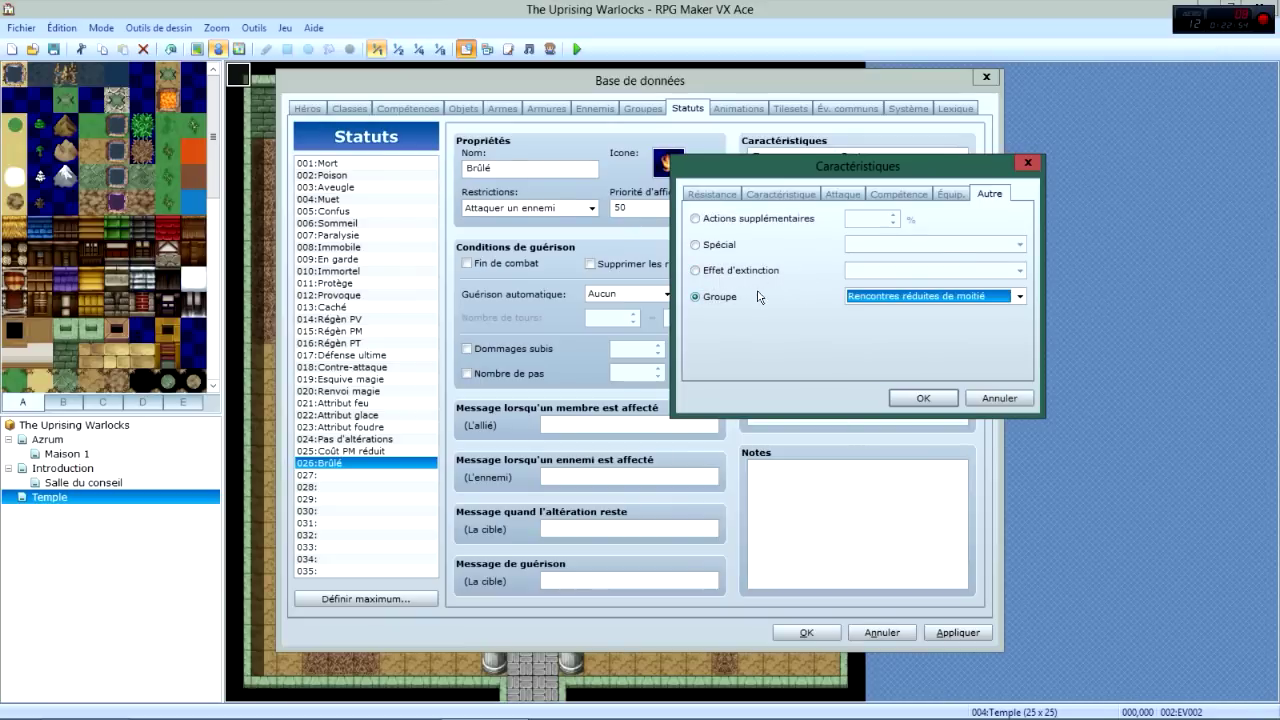
left_click(783, 194)
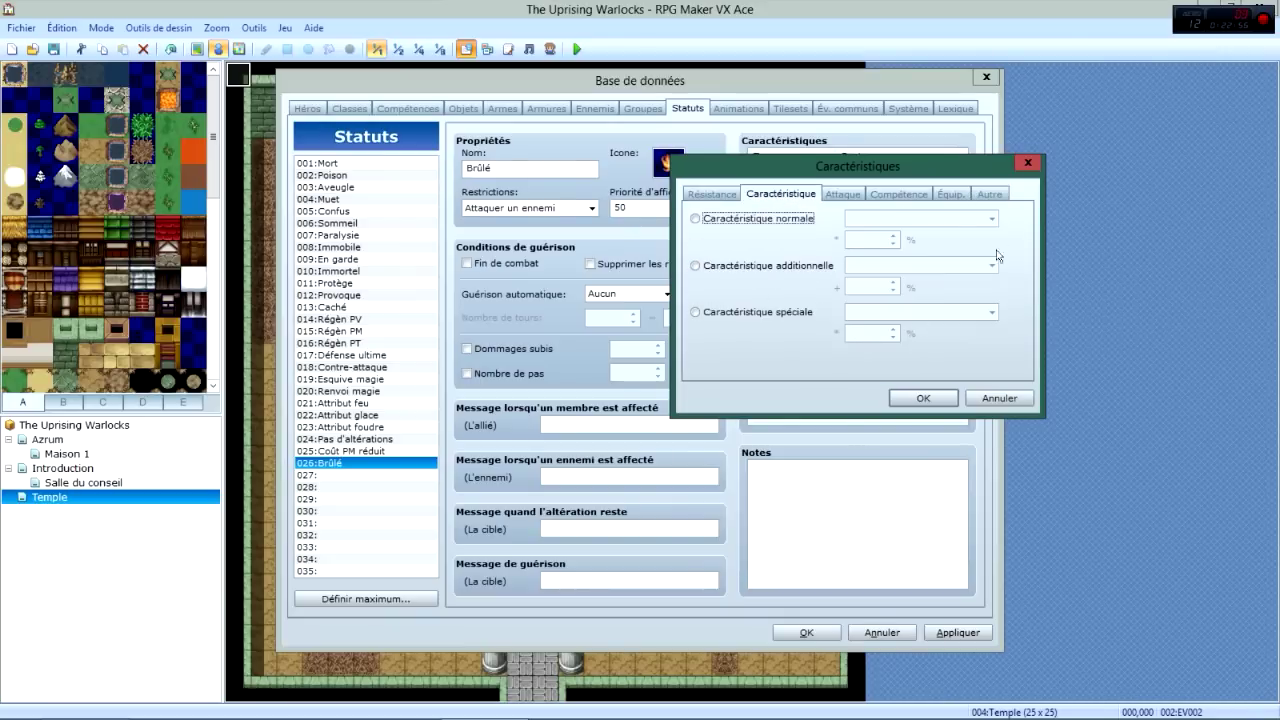
left_click(1025, 163)
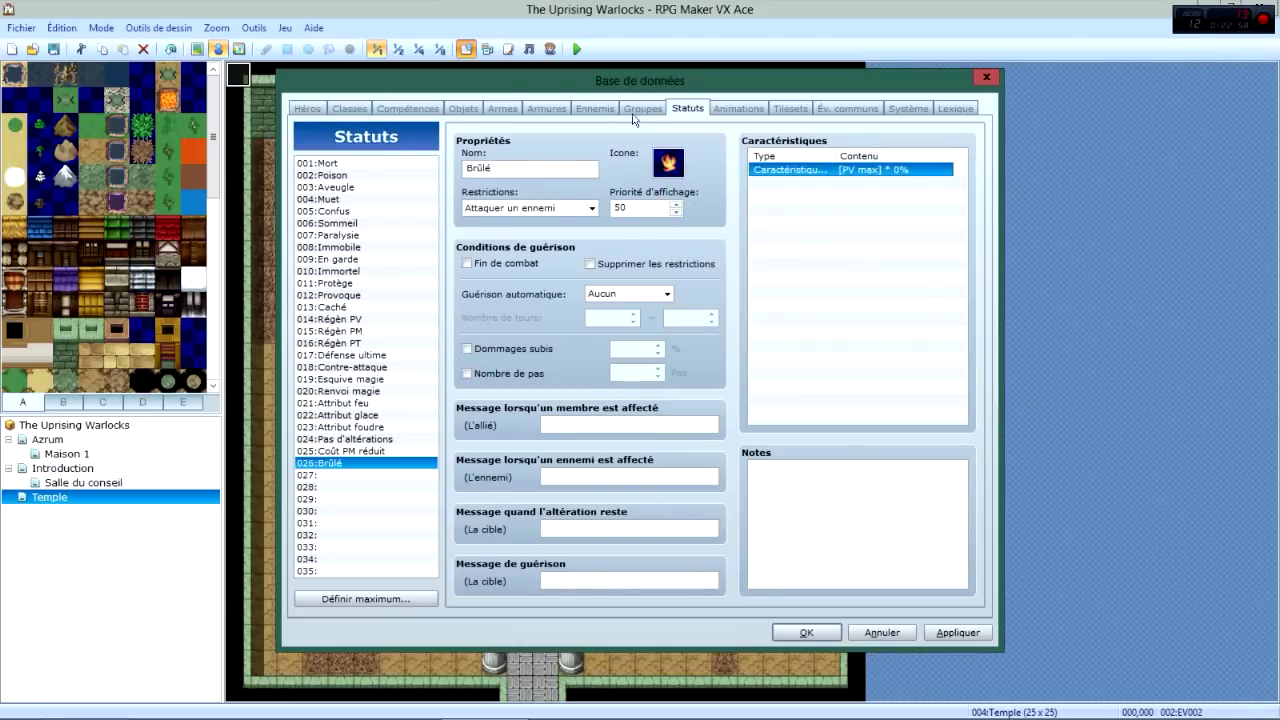
Change the status inflicted by the Les Flammes glacées skill to Sommeil at 100%.
left_click(410, 109)
left_click(785, 316)
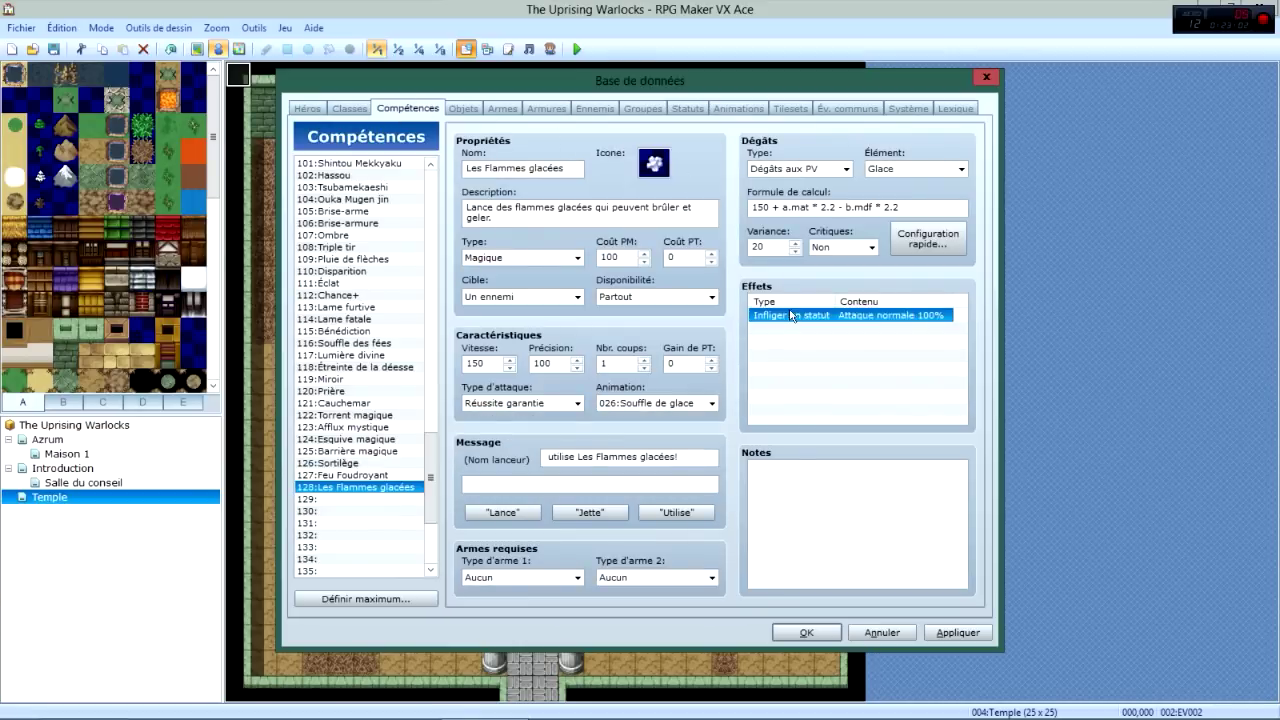
right_click(786, 316)
left_click(818, 328)
left_click(874, 290)
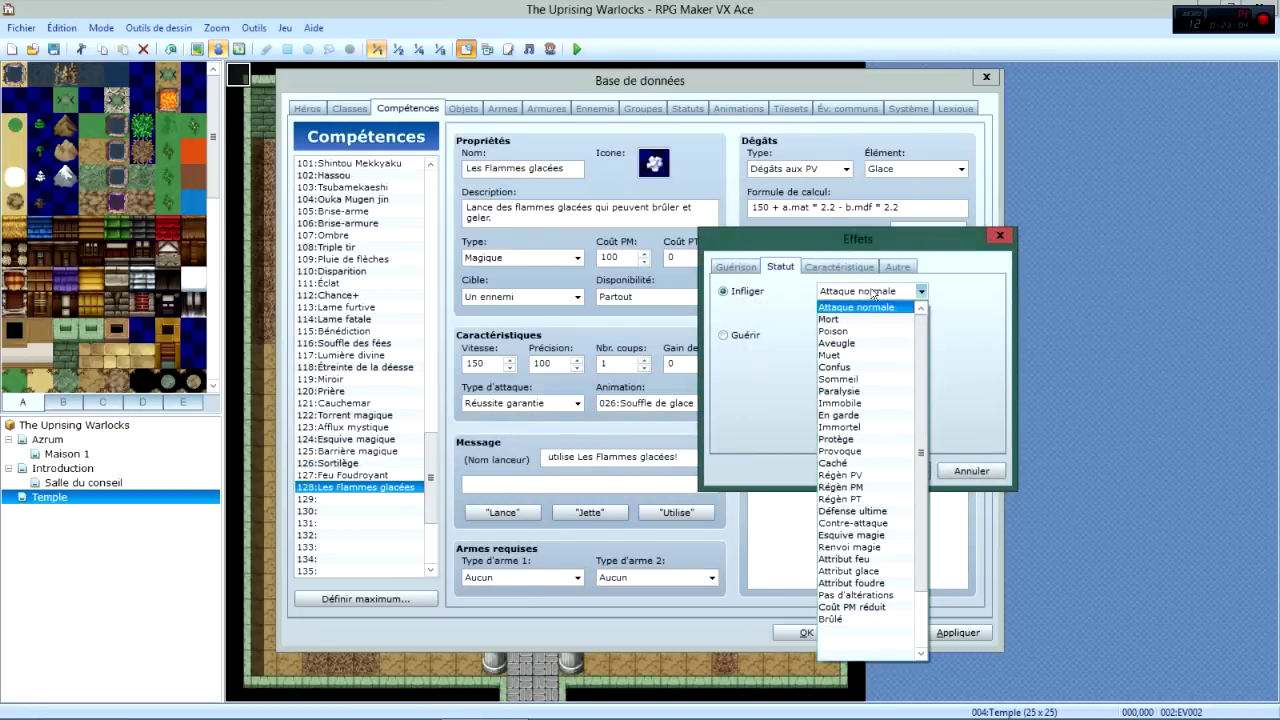
left_click(838, 379)
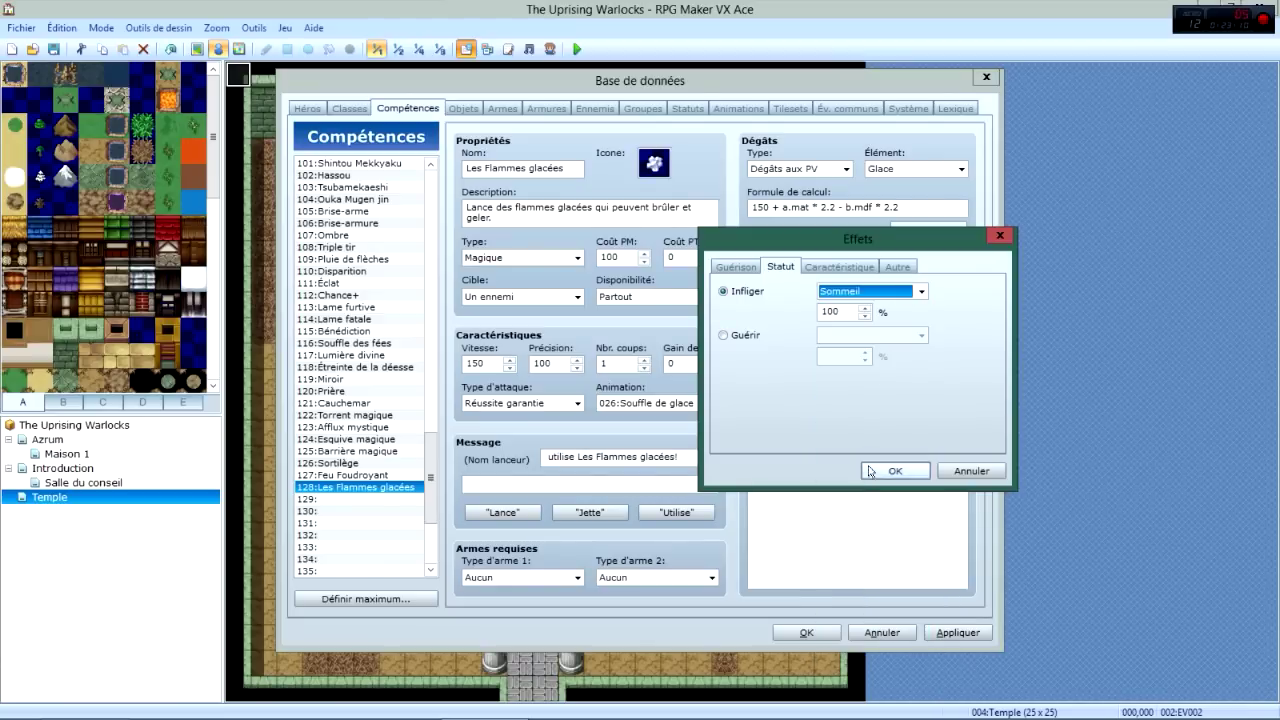
left_click(897, 470)
Review the statuses from Attribut feu through Coût PM réduit and apply the database changes.
left_click(689, 108)
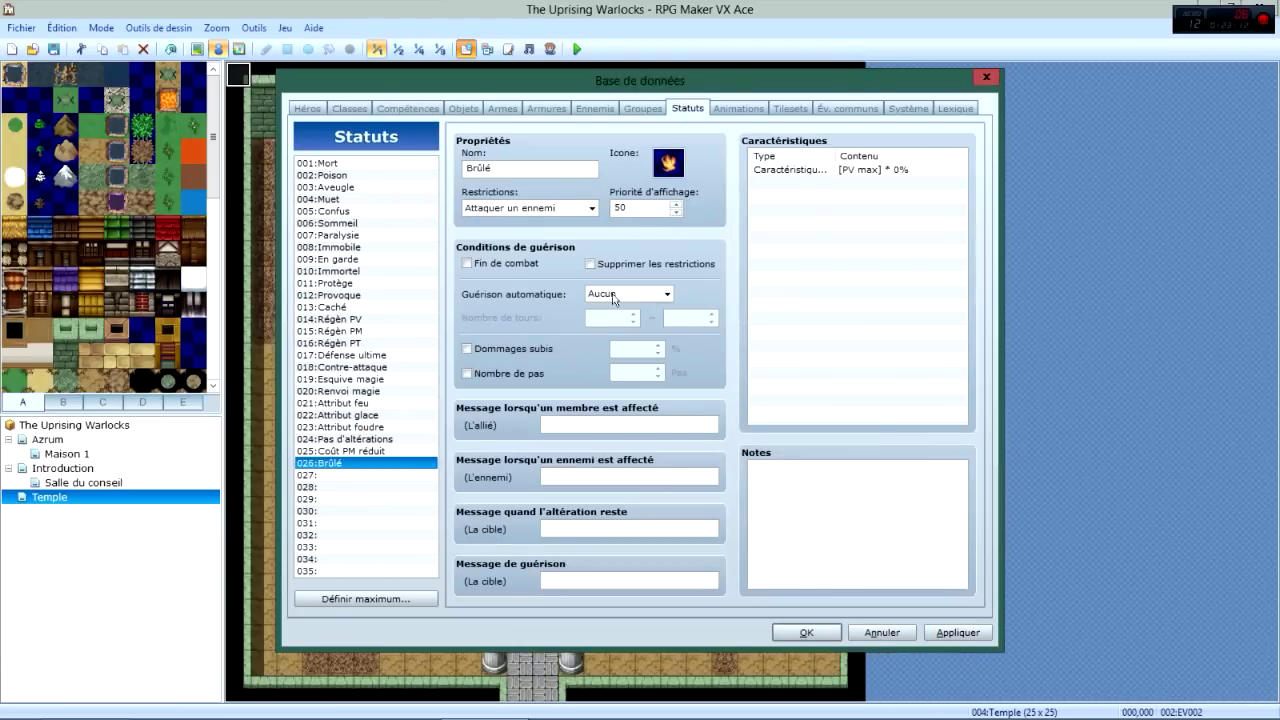
left_click(362, 403)
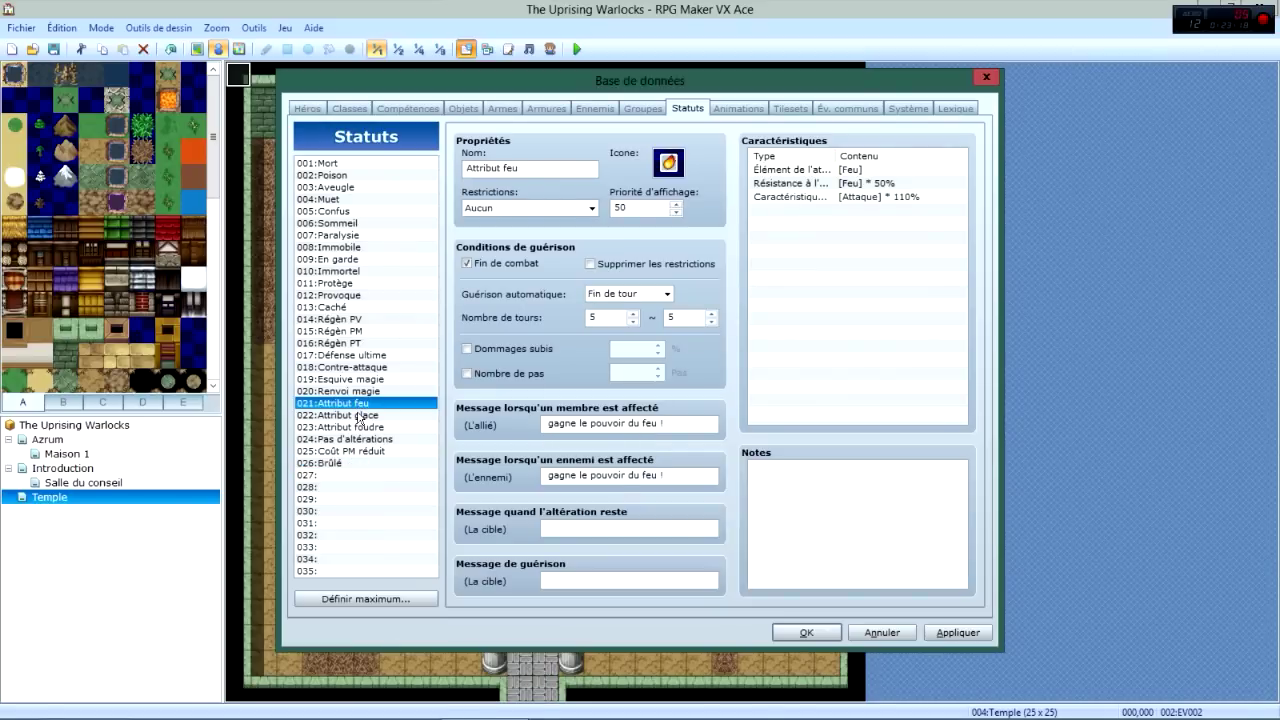
left_click(360, 415)
left_click(365, 404)
left_click(362, 415)
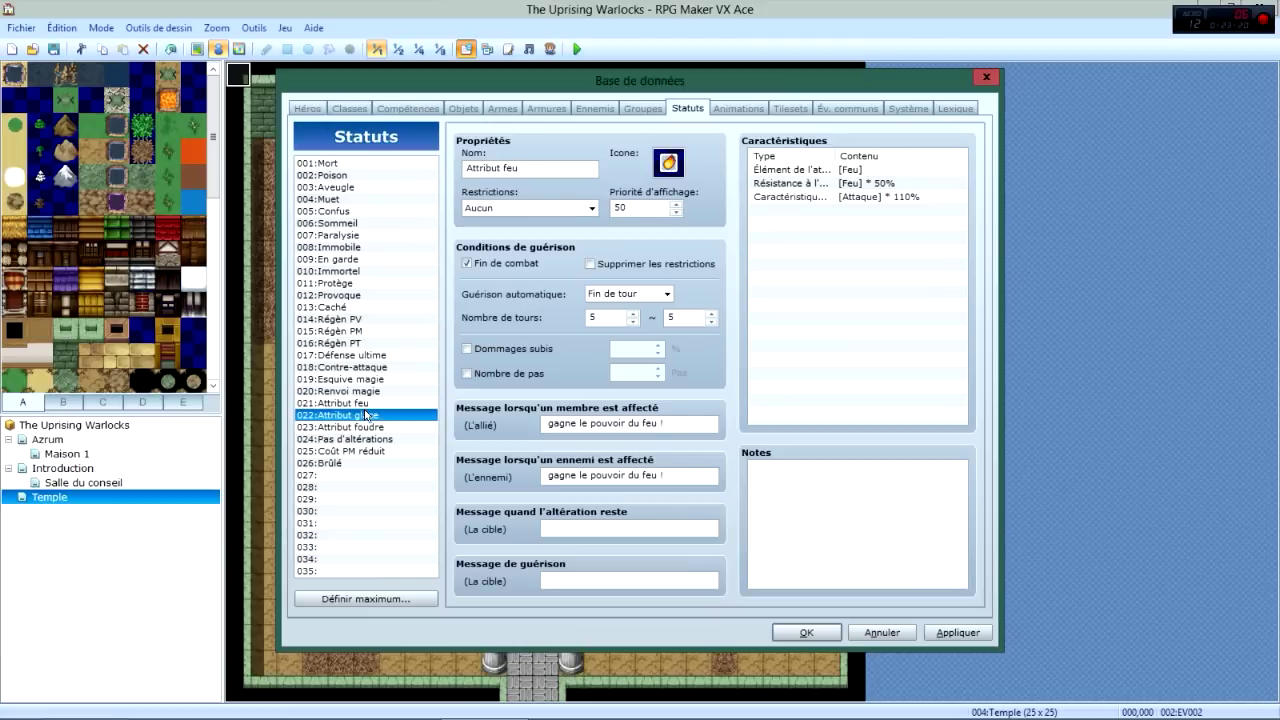
left_click(360, 427)
left_click(359, 440)
left_click(353, 451)
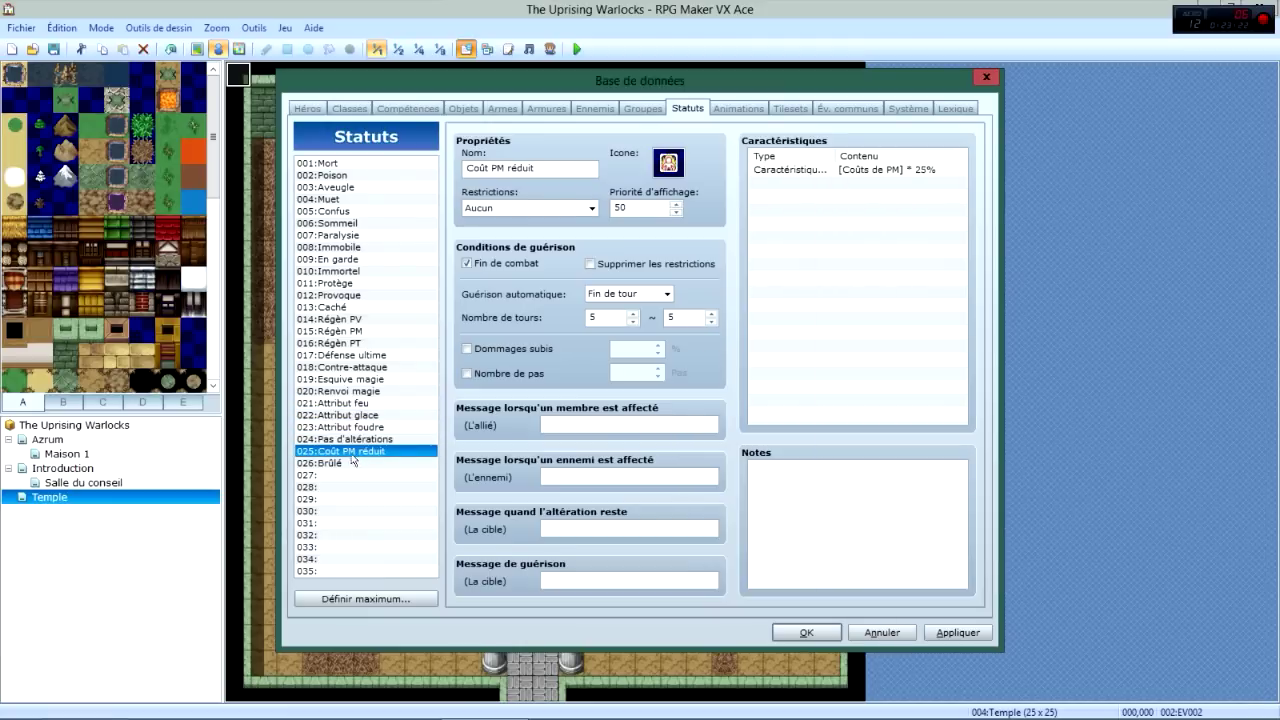
left_click(929, 631)
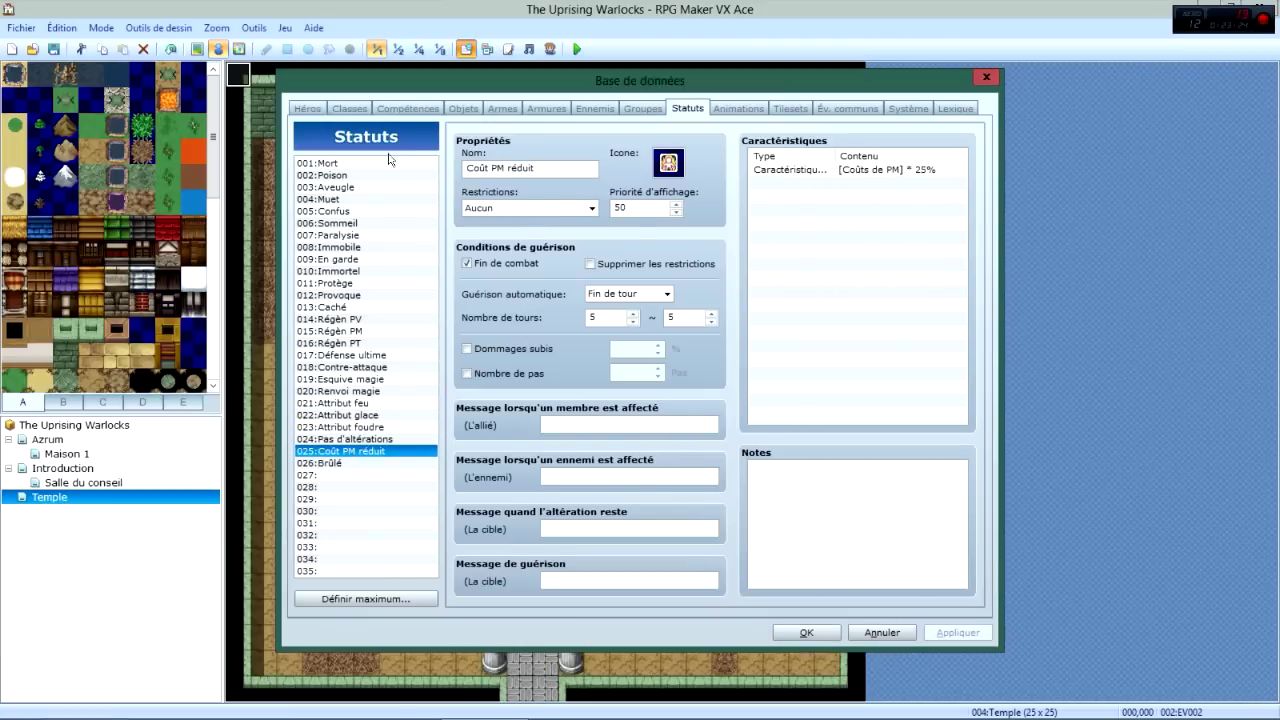
Check the settings of the Sommeil effect on the Les Flammes glacées skill.
left_click(408, 108)
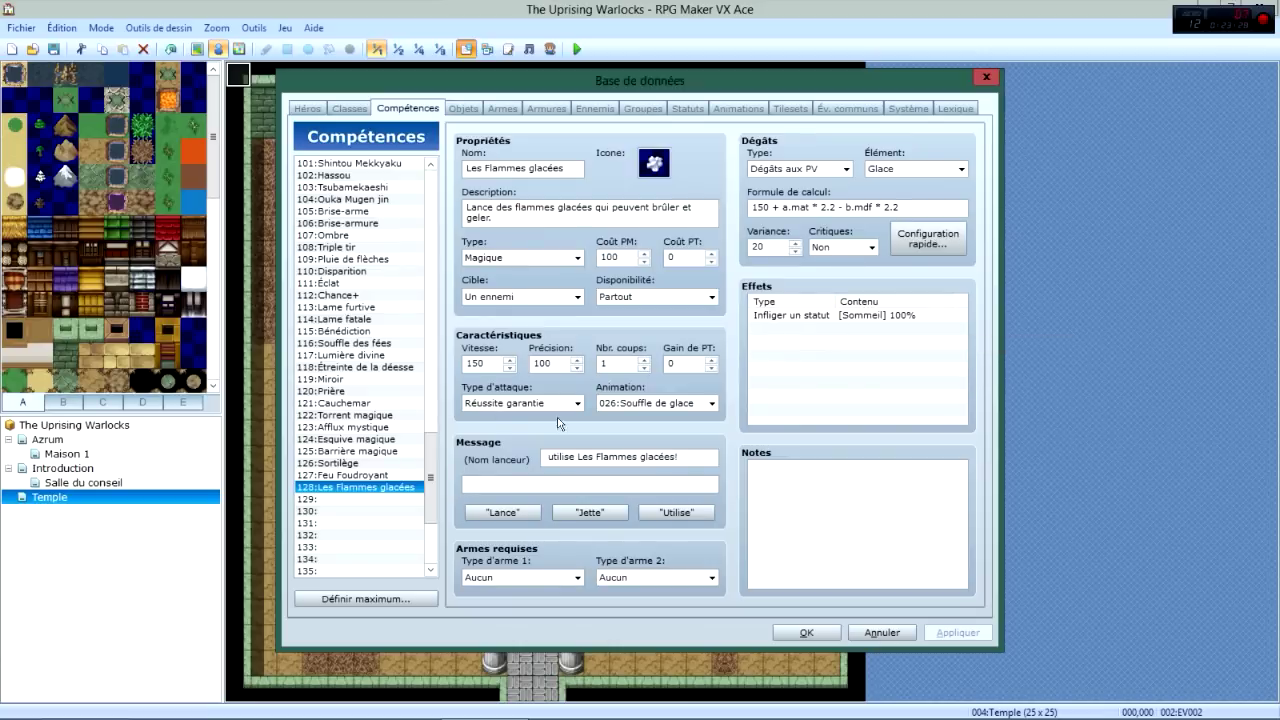
right_click(844, 316)
left_click(866, 329)
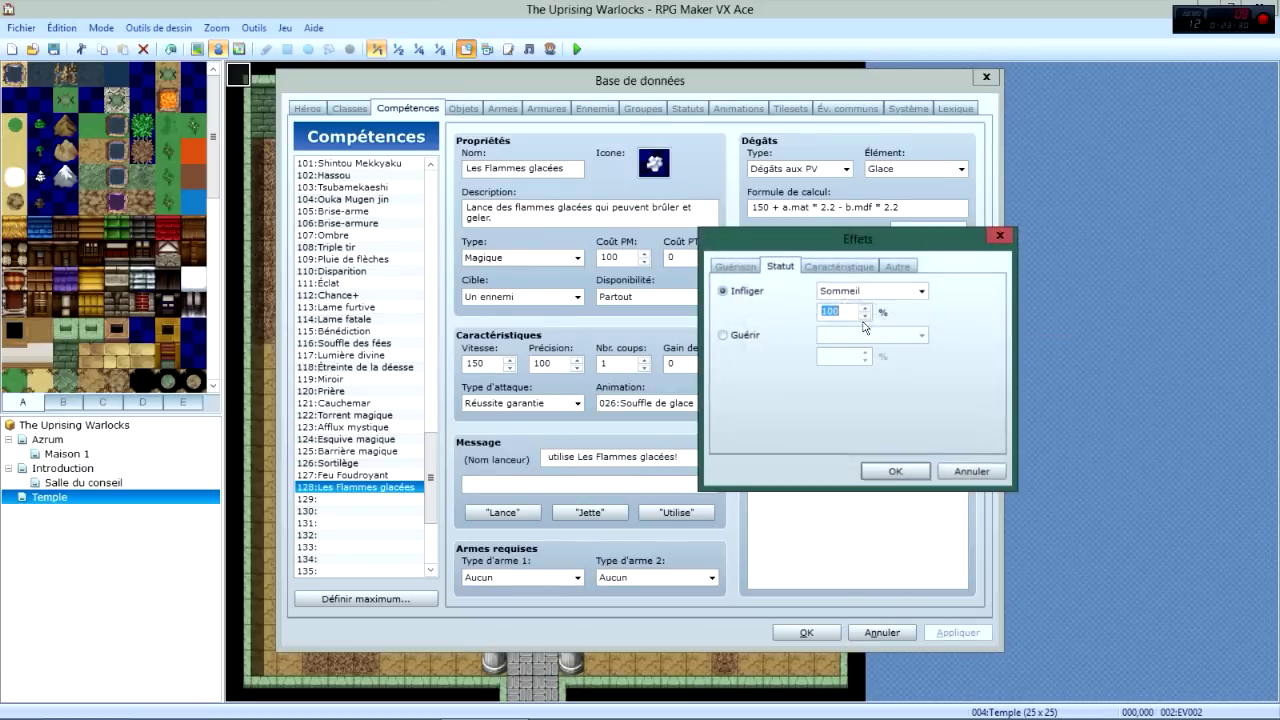
key("Return")
Examine the Guérison and Caractéristique effect options for Les Flammes glacées and close the effect without saving.
double_click(868, 324)
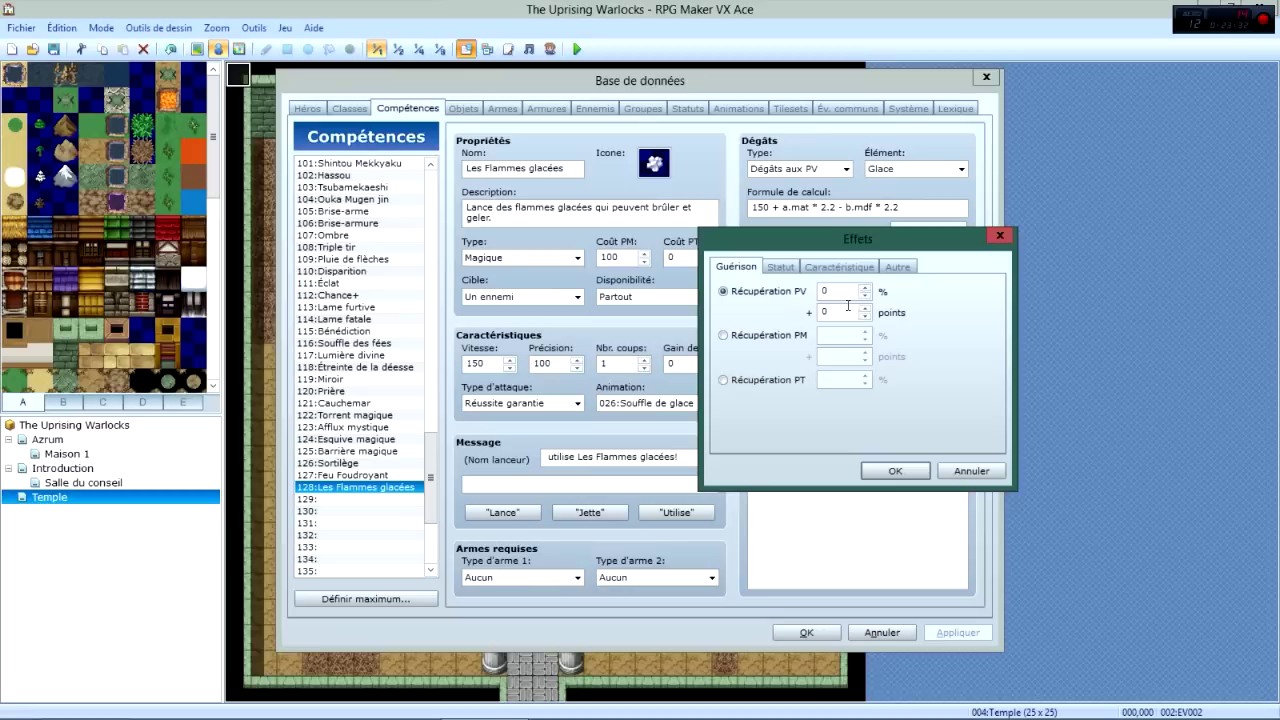
left_click(838, 266)
left_click(760, 291)
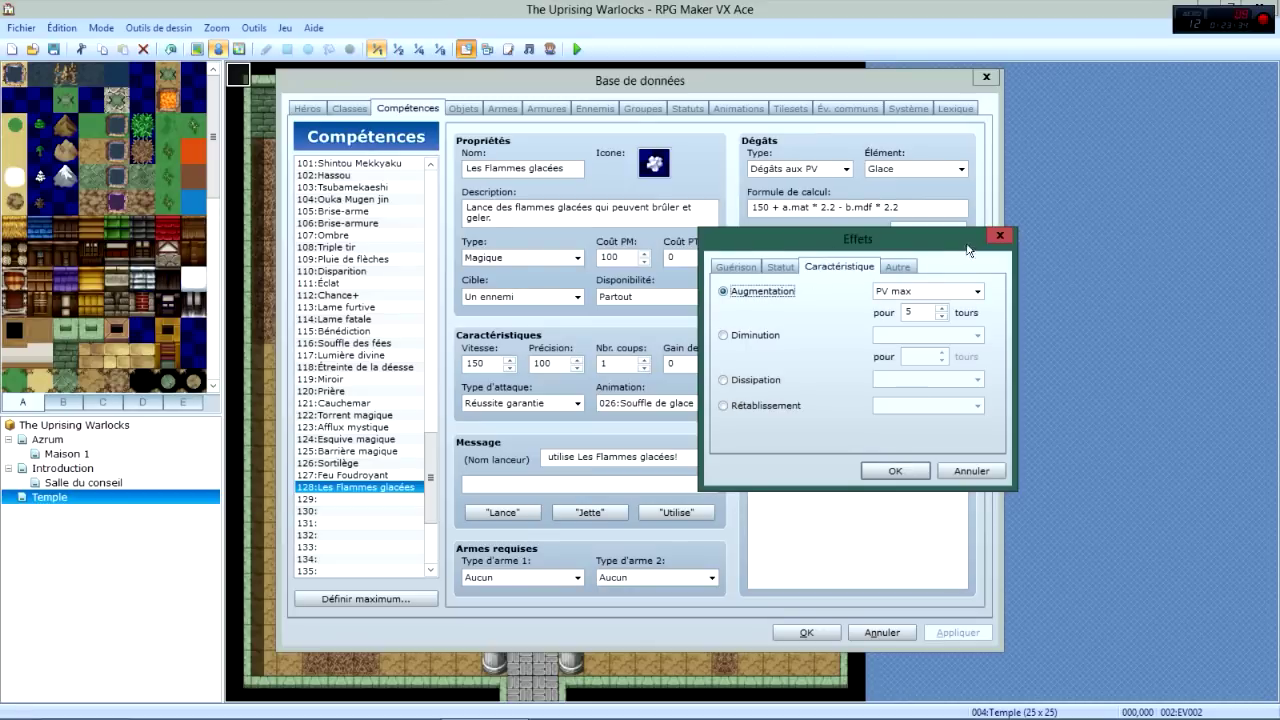
left_click_drag(968, 250, 894, 433)
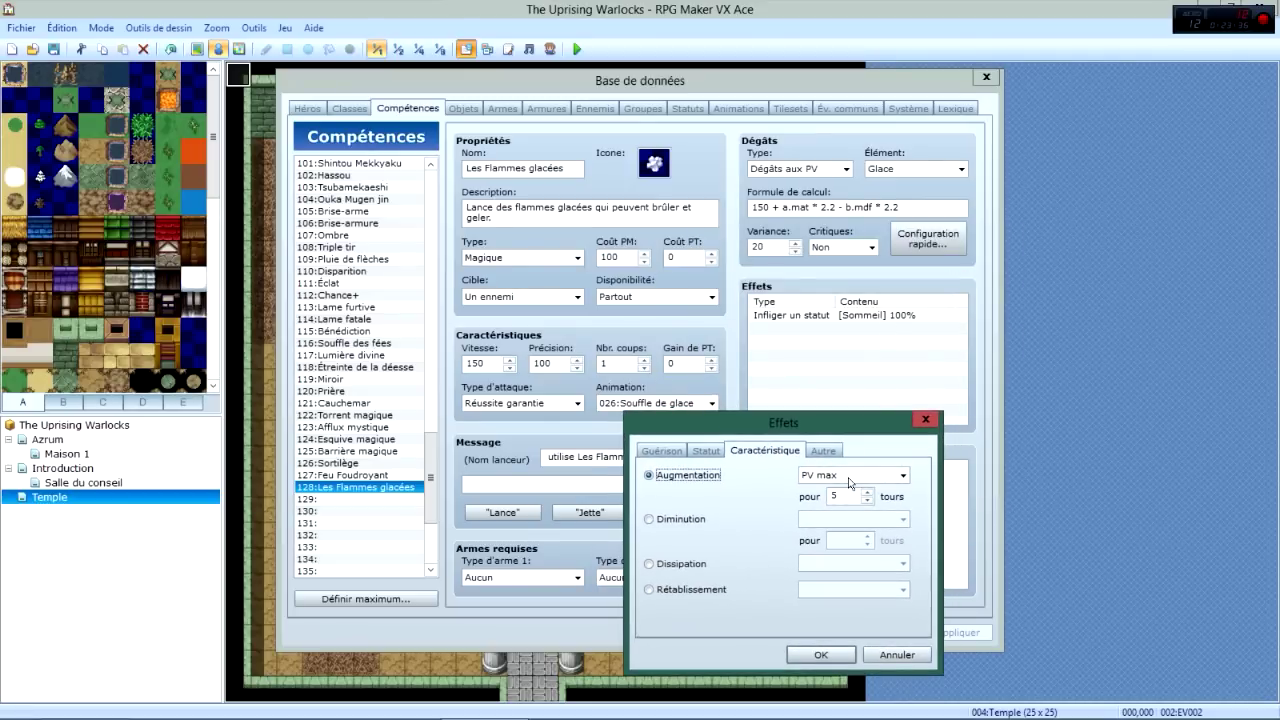
left_click(922, 420)
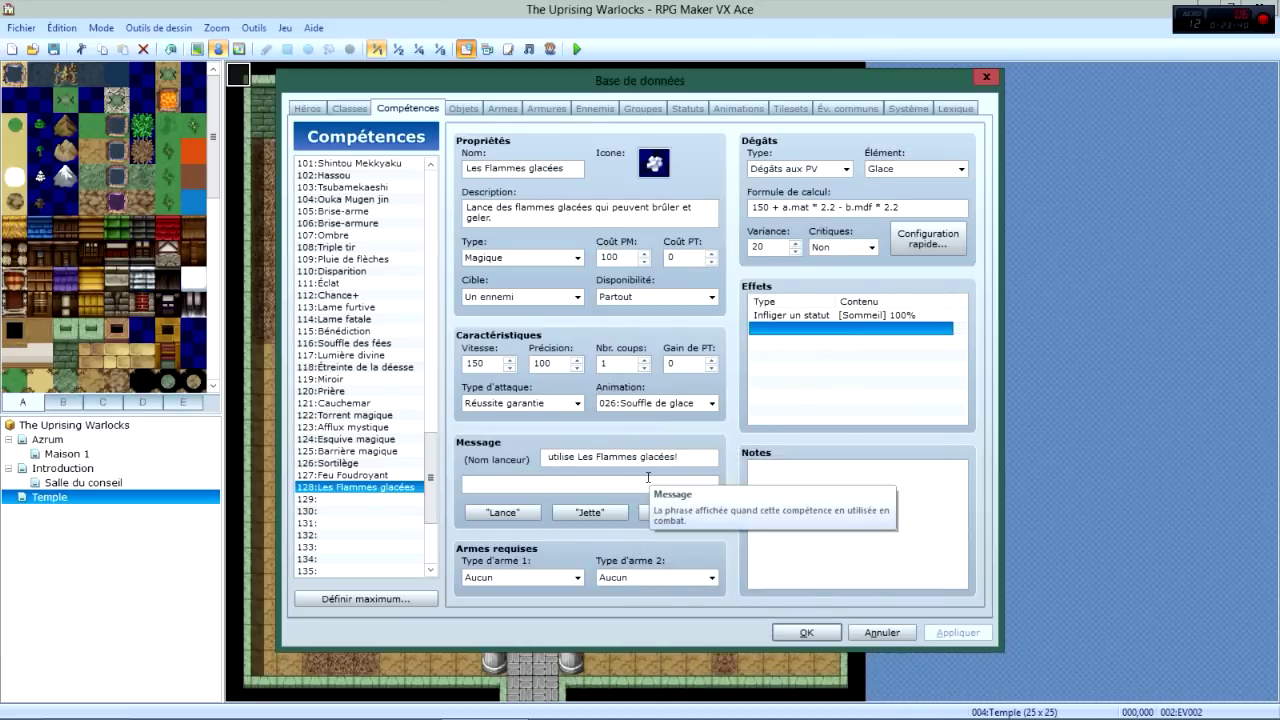
Add Les Flammes glacées to the Illusioniste class as a skill learned at level 1.
left_click(352, 108)
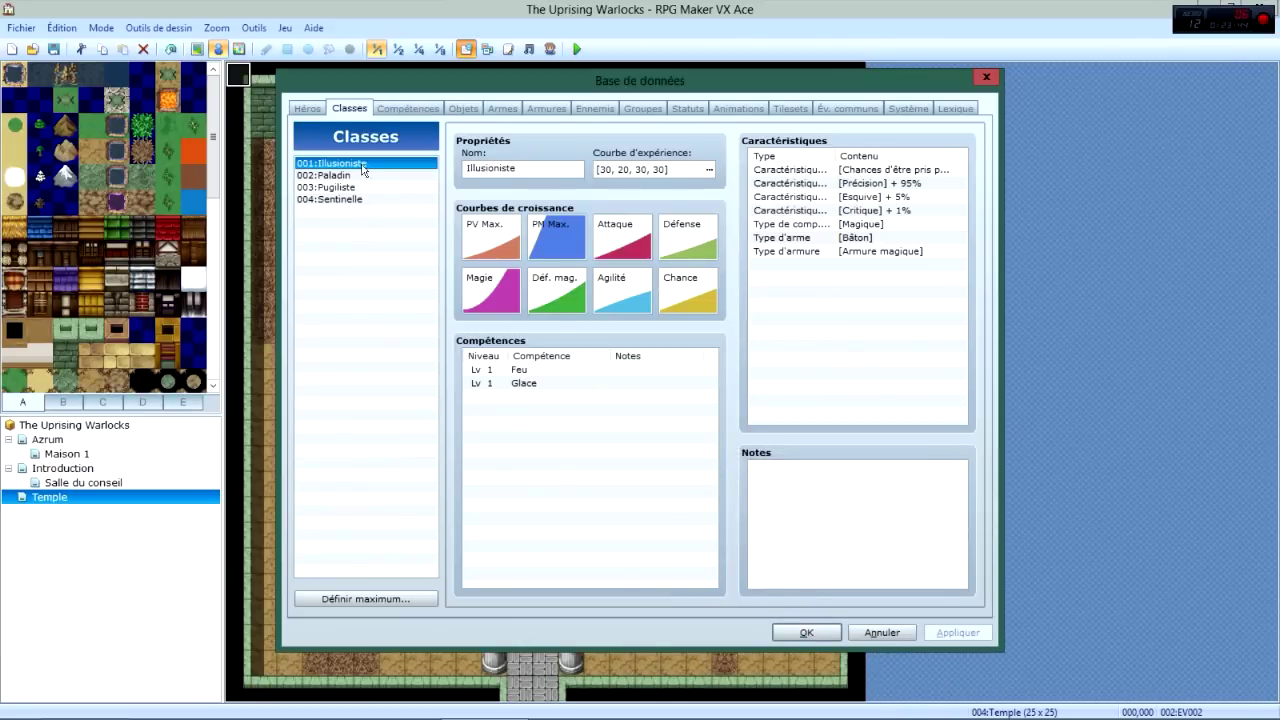
double_click(497, 400)
left_click(677, 436)
scroll(600, 300, "down", 20)
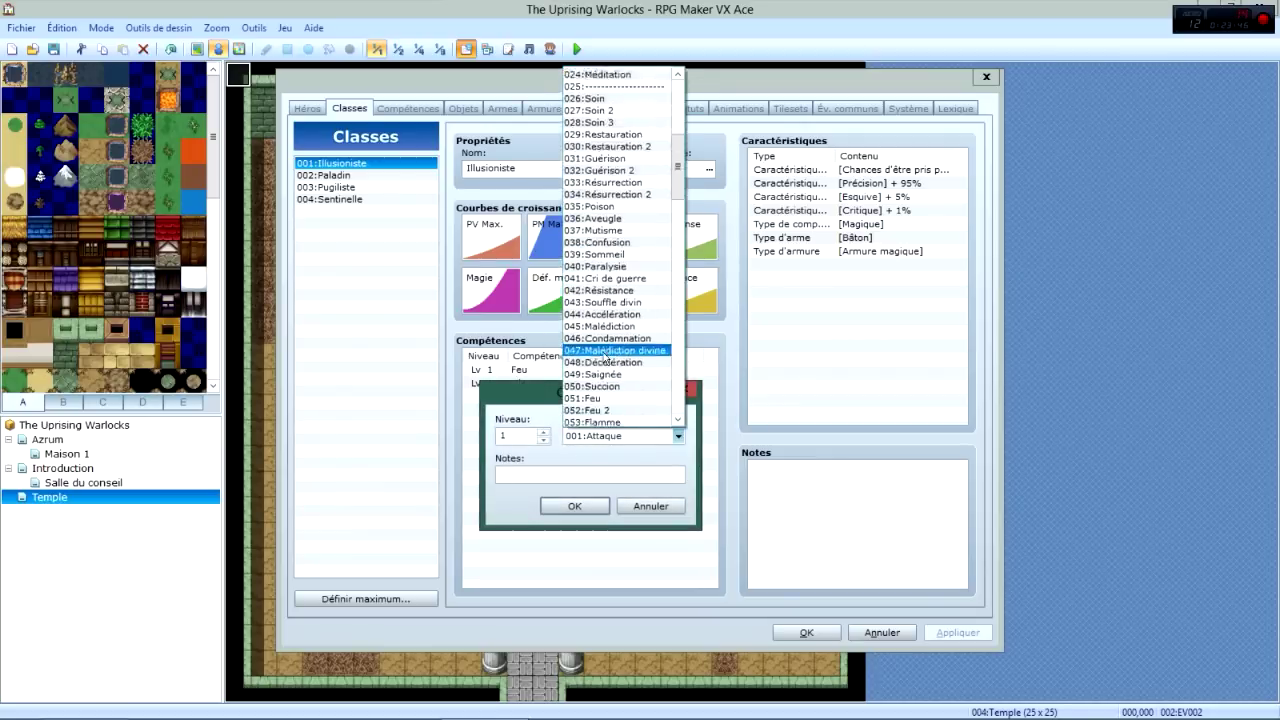
scroll(587, 386, "down", 15)
left_click(610, 162)
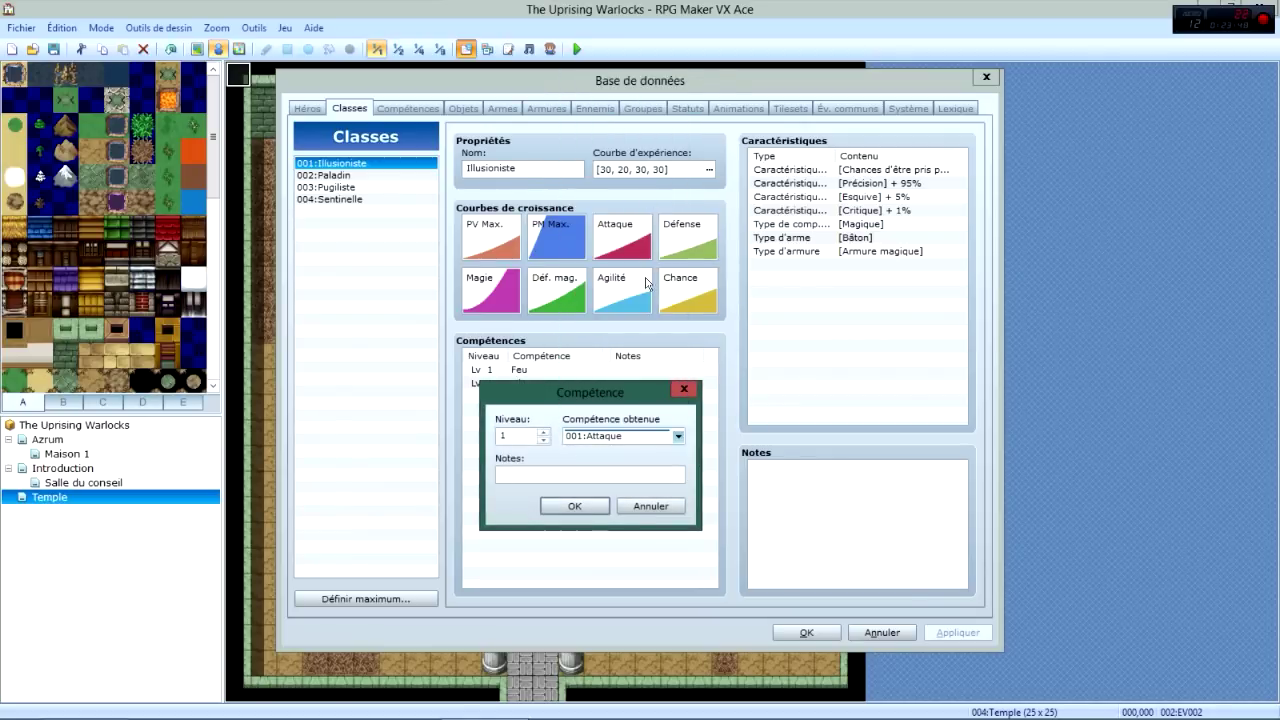
left_click(578, 506)
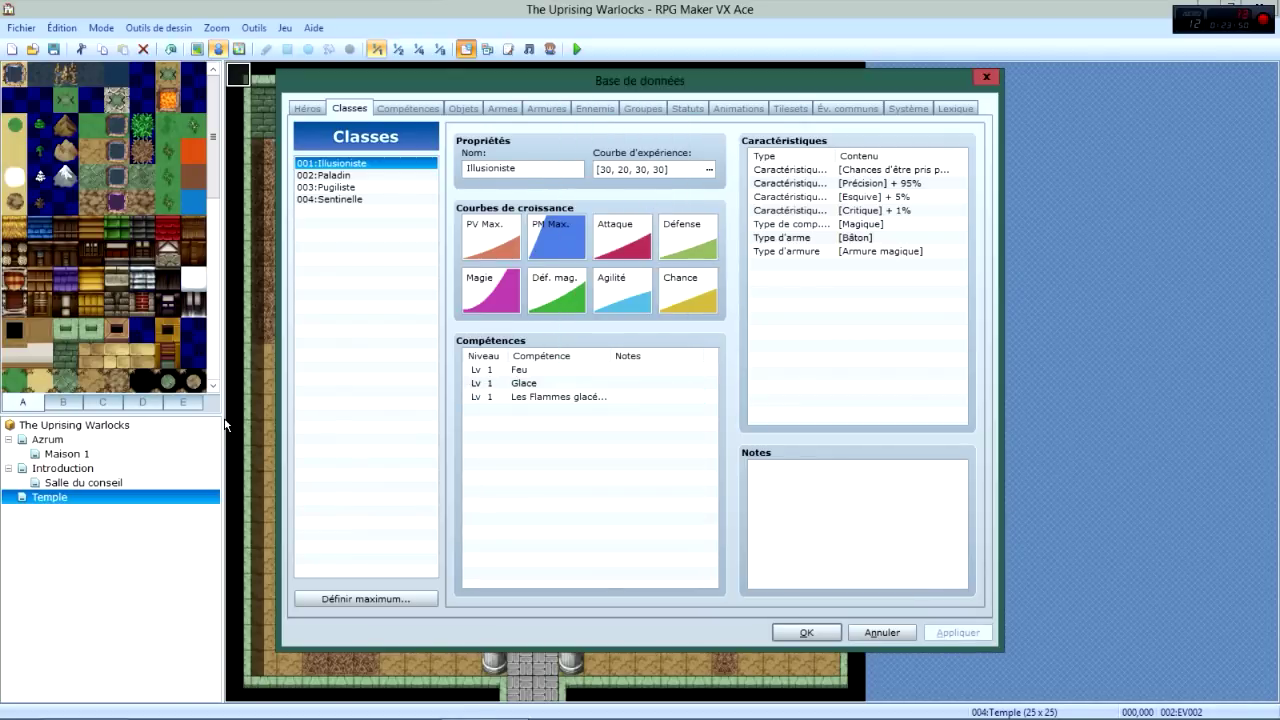
Open a battle test for the Dragon temple group and set Myrddin's level to 1.
left_click_drag(756, 98, 804, 125)
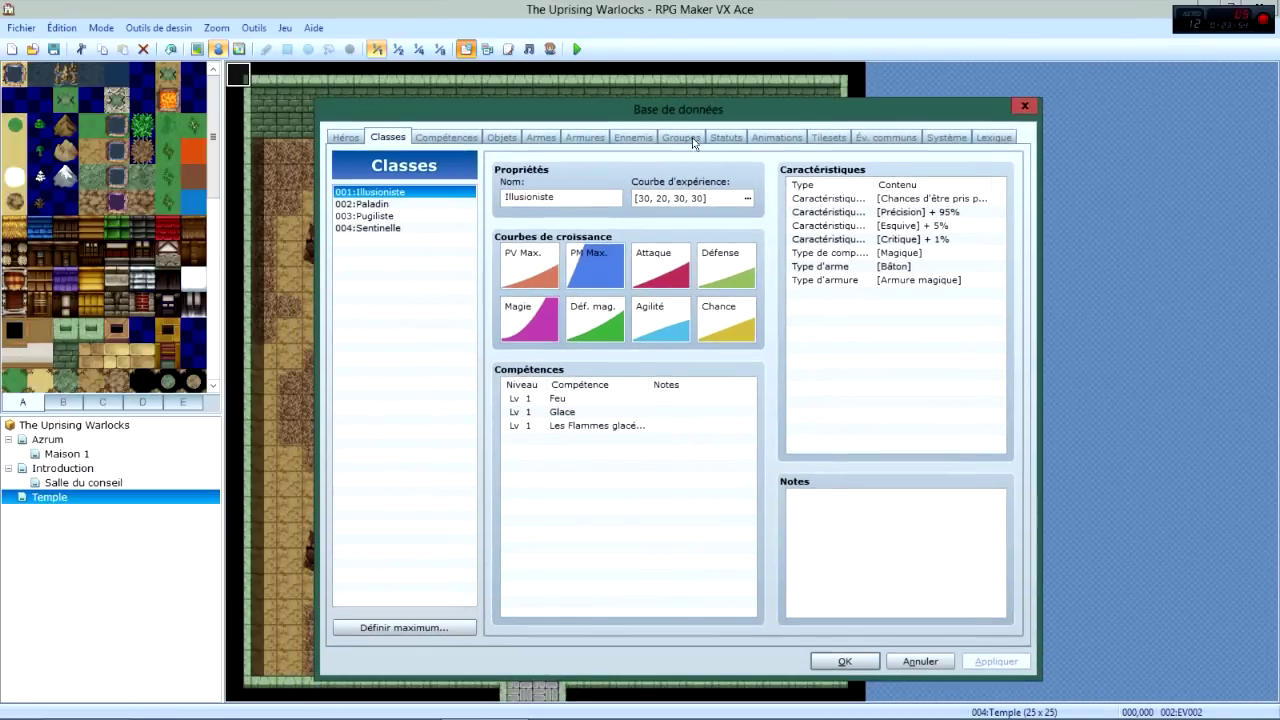
left_click(682, 137)
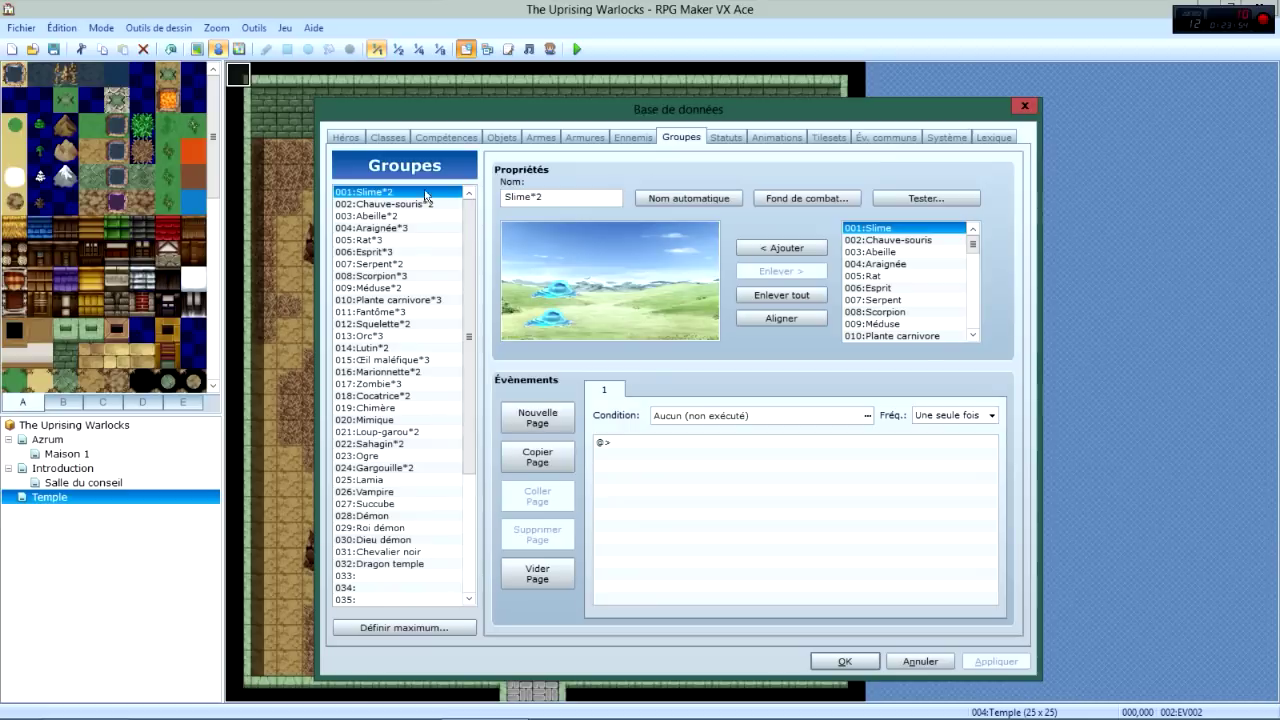
left_click(384, 564)
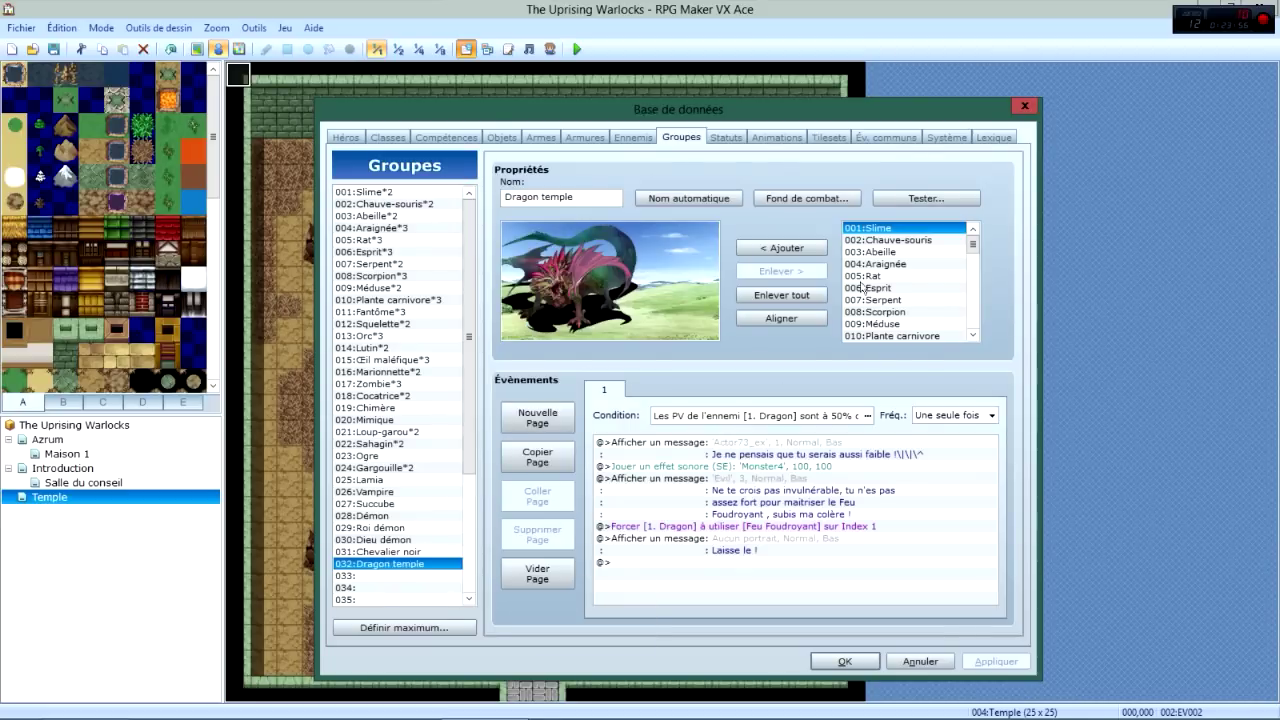
left_click(928, 200)
left_click(661, 325)
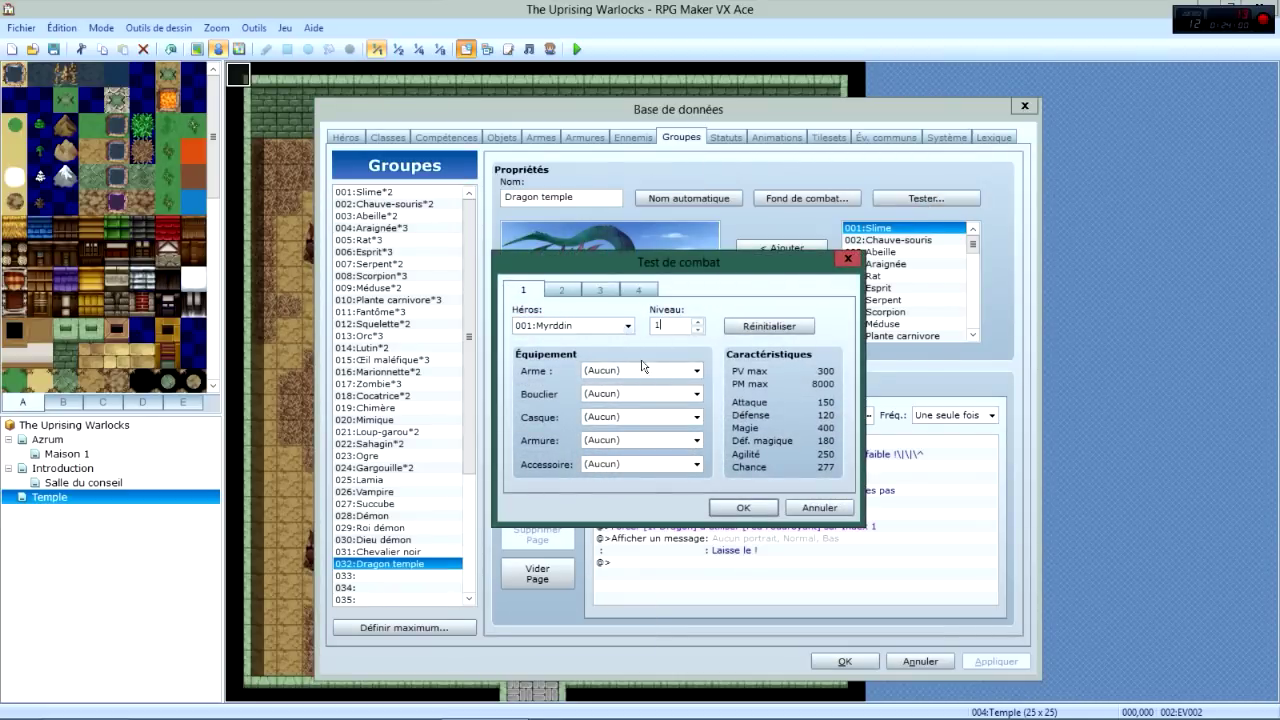
Equip Myrddin with the Bâton weapon and Robe en coton armour for the test and start the battle.
left_click(643, 369)
left_click(628, 397)
left_click(635, 416)
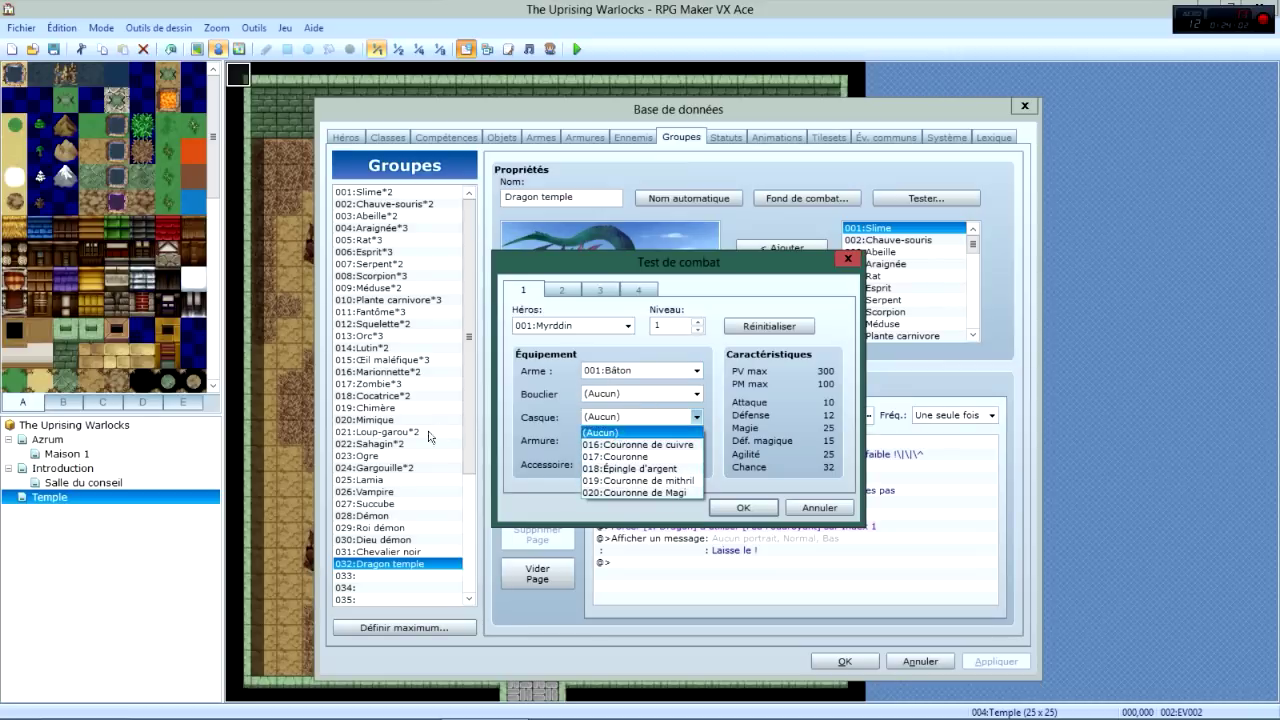
left_click(498, 418)
left_click(696, 440)
left_click(615, 468)
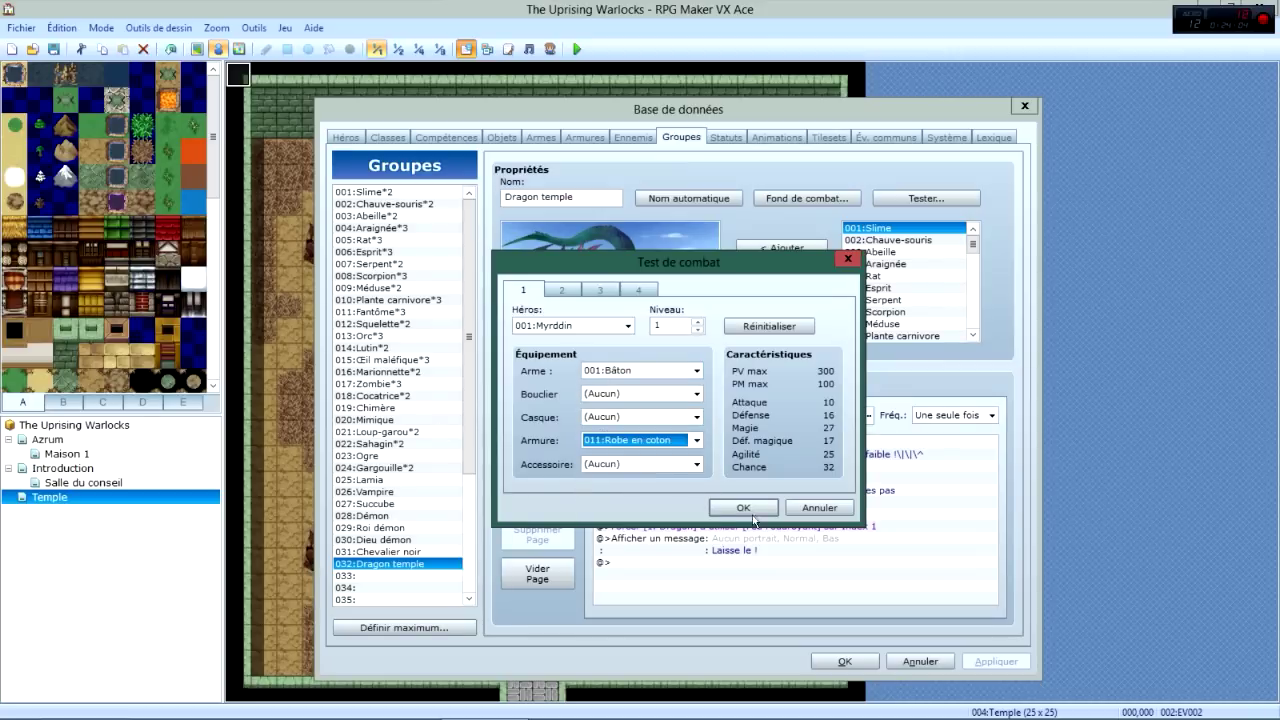
left_click(740, 508)
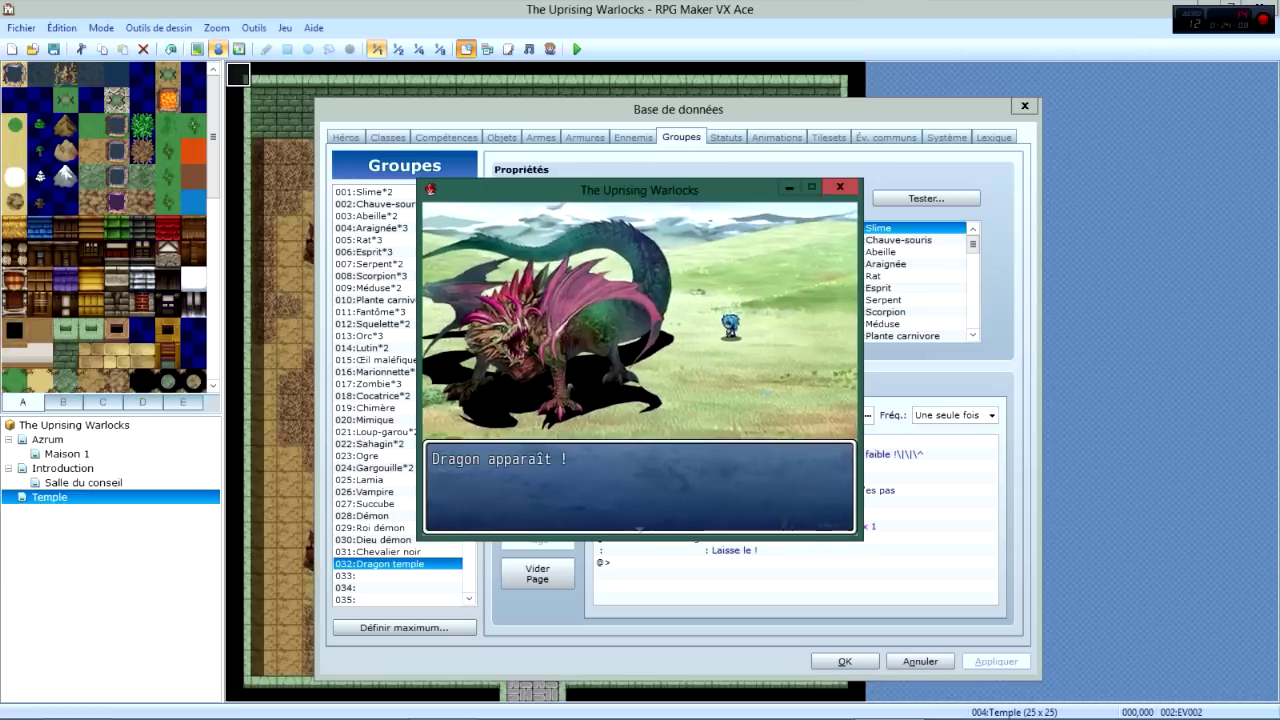
Begin the fight and have Myrddin attack the Dragon.
key("XF86AudioLowerVolume")
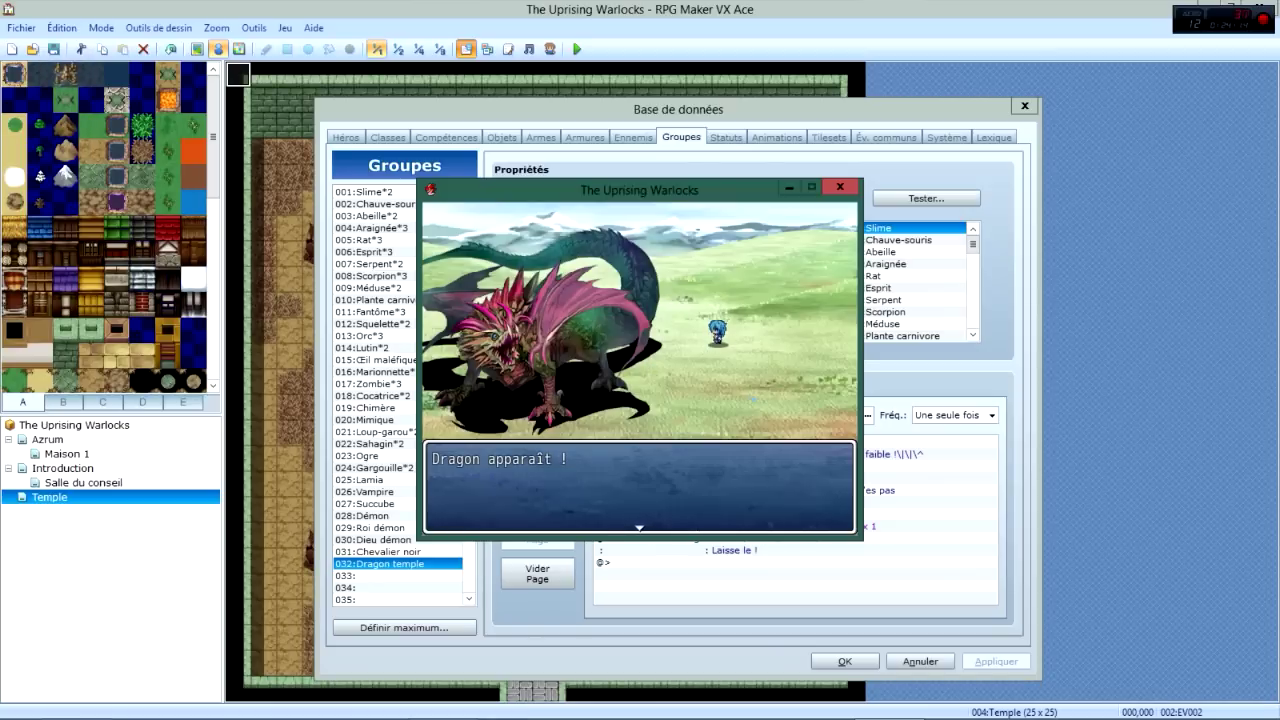
key("Return")
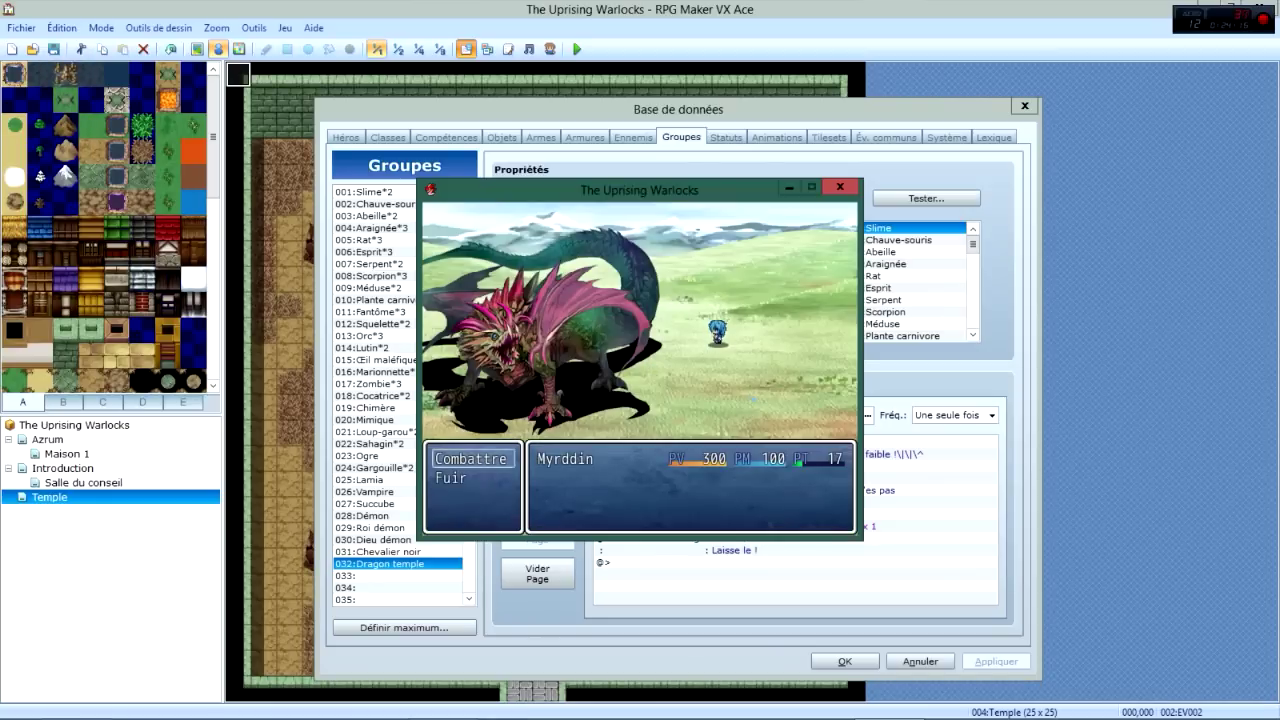
key("Return")
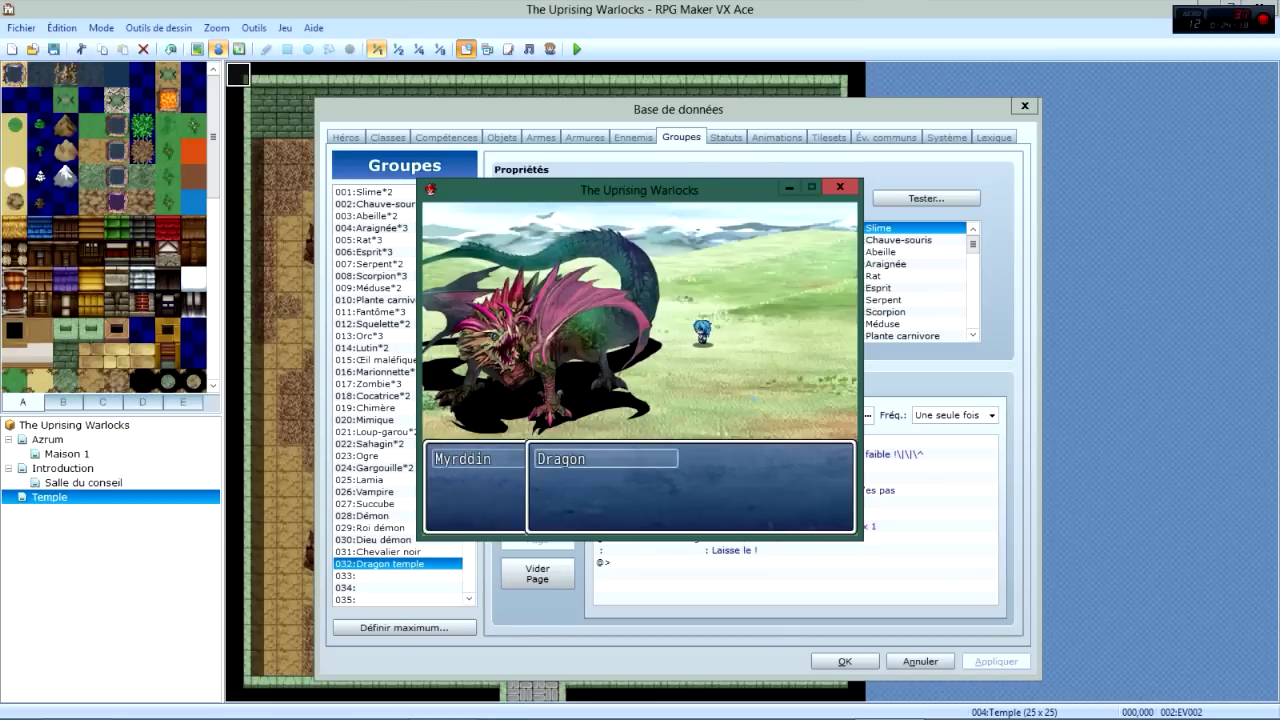
key("Return")
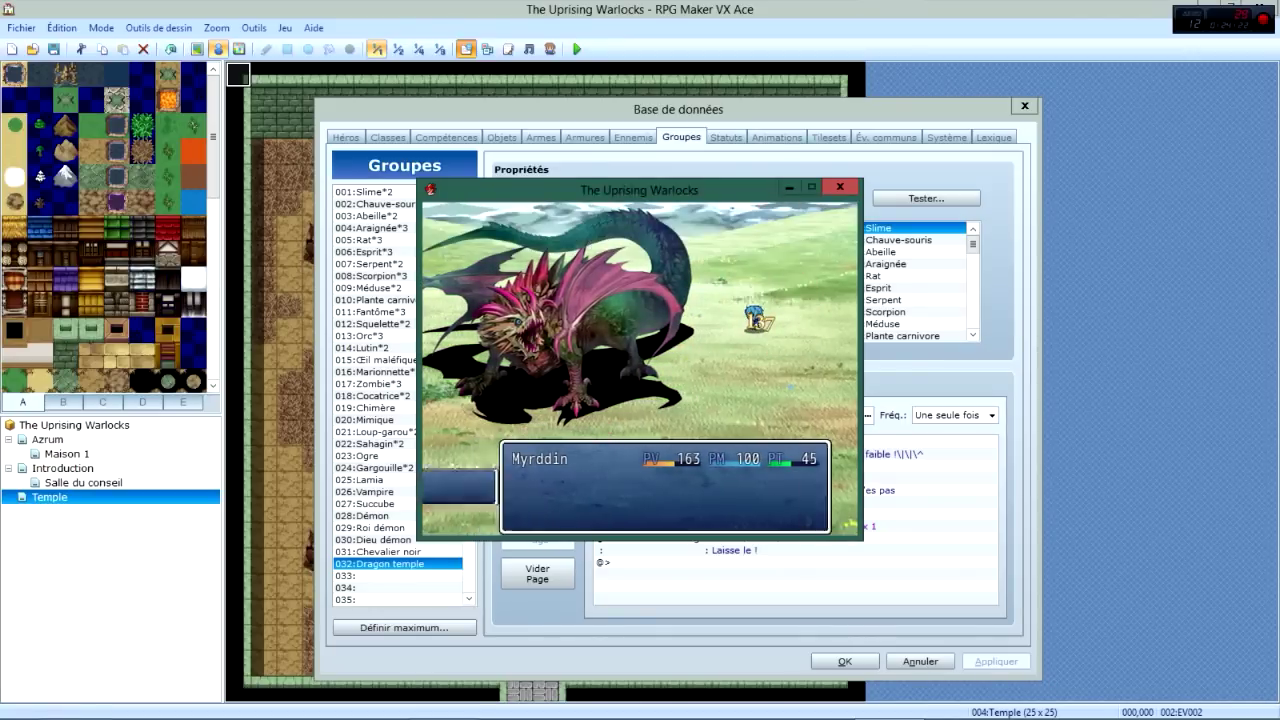
Cast the Glace spell on the Dragon with Myrddin and close the battle test.
key("Return")
key("Down")
key("Return")
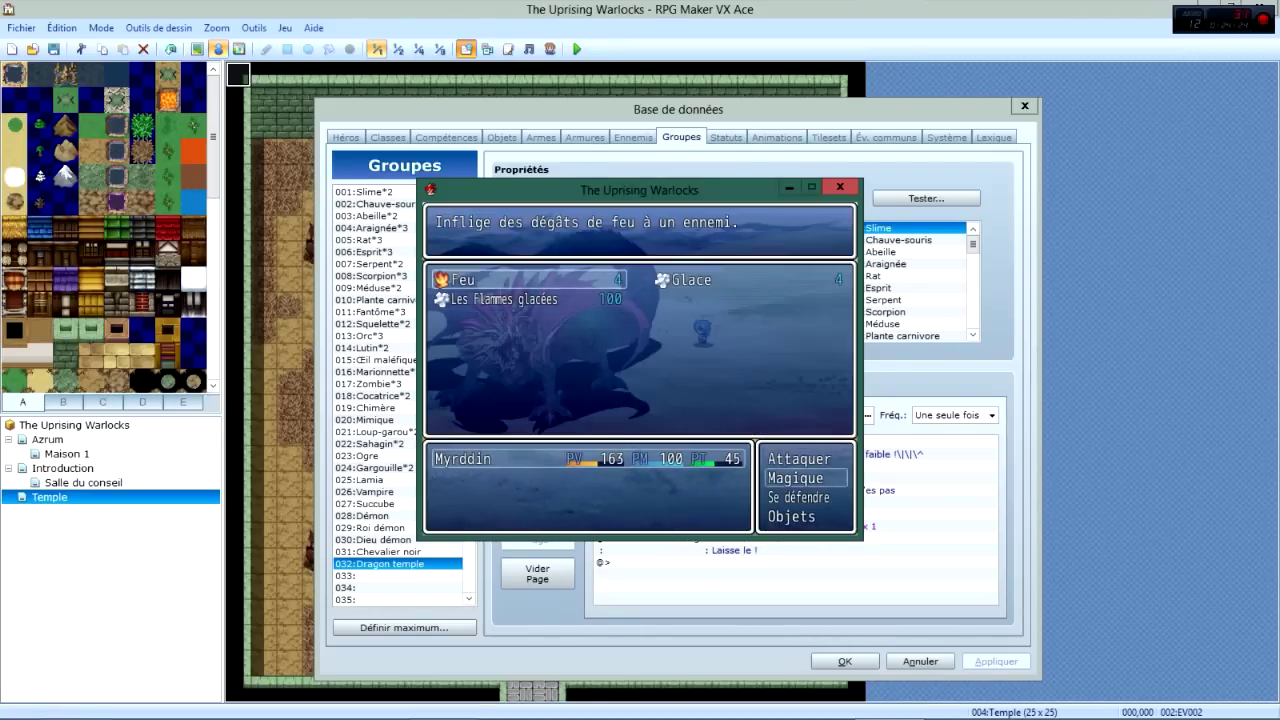
key("Down")
key("Up")
key("Right")
key("Return")
key("Return")
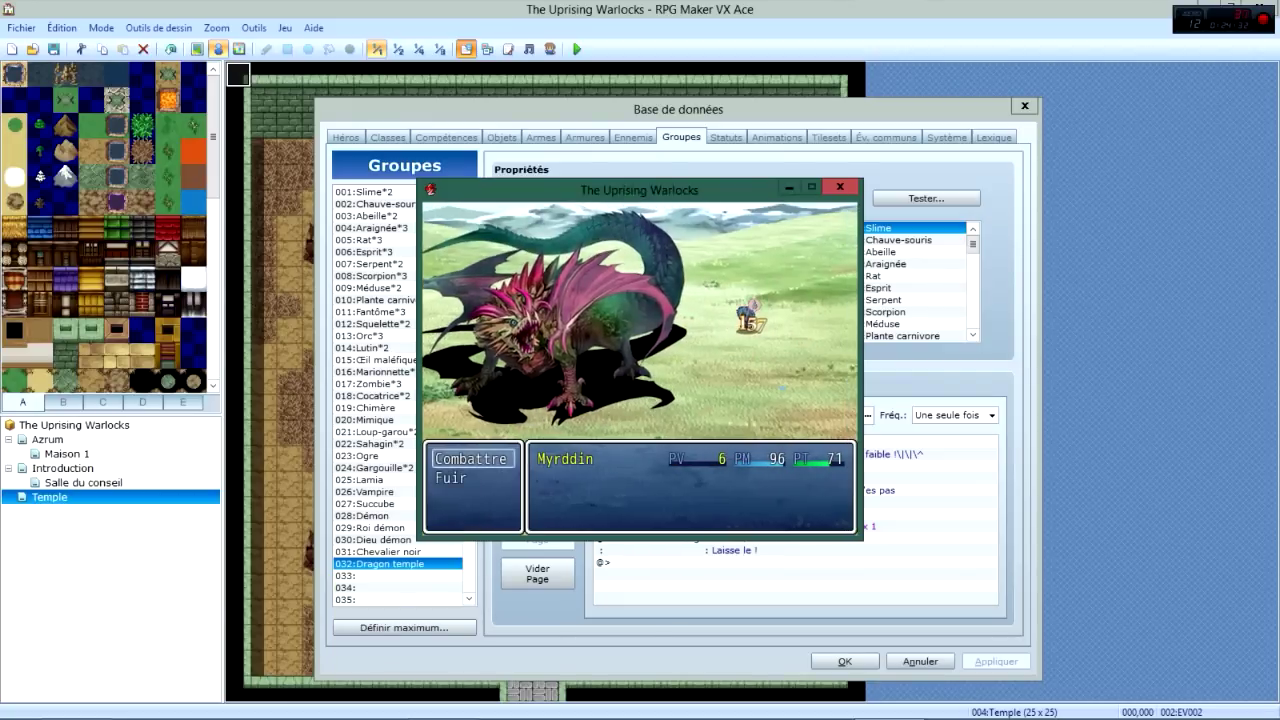
left_click(838, 186)
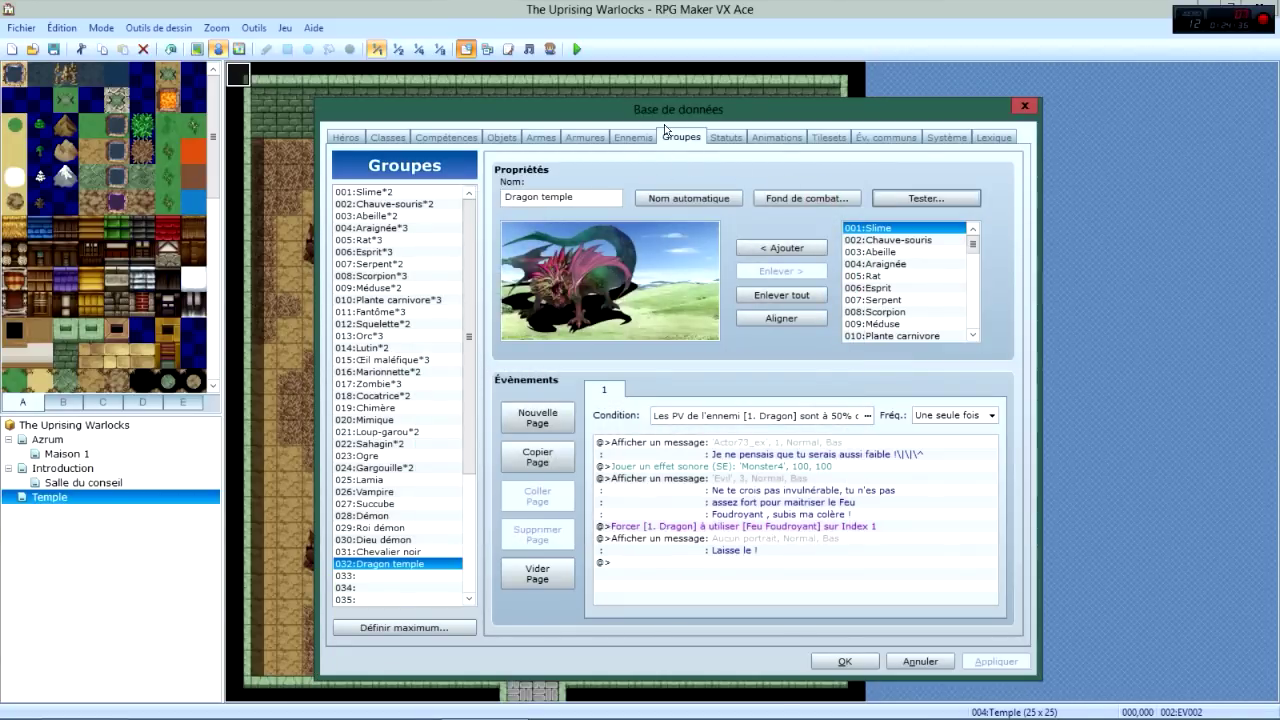
Set the Dragon enemy's attack to 19 and magic defence to 20, apply the changes and close the database.
left_click(633, 137)
left_click(378, 575)
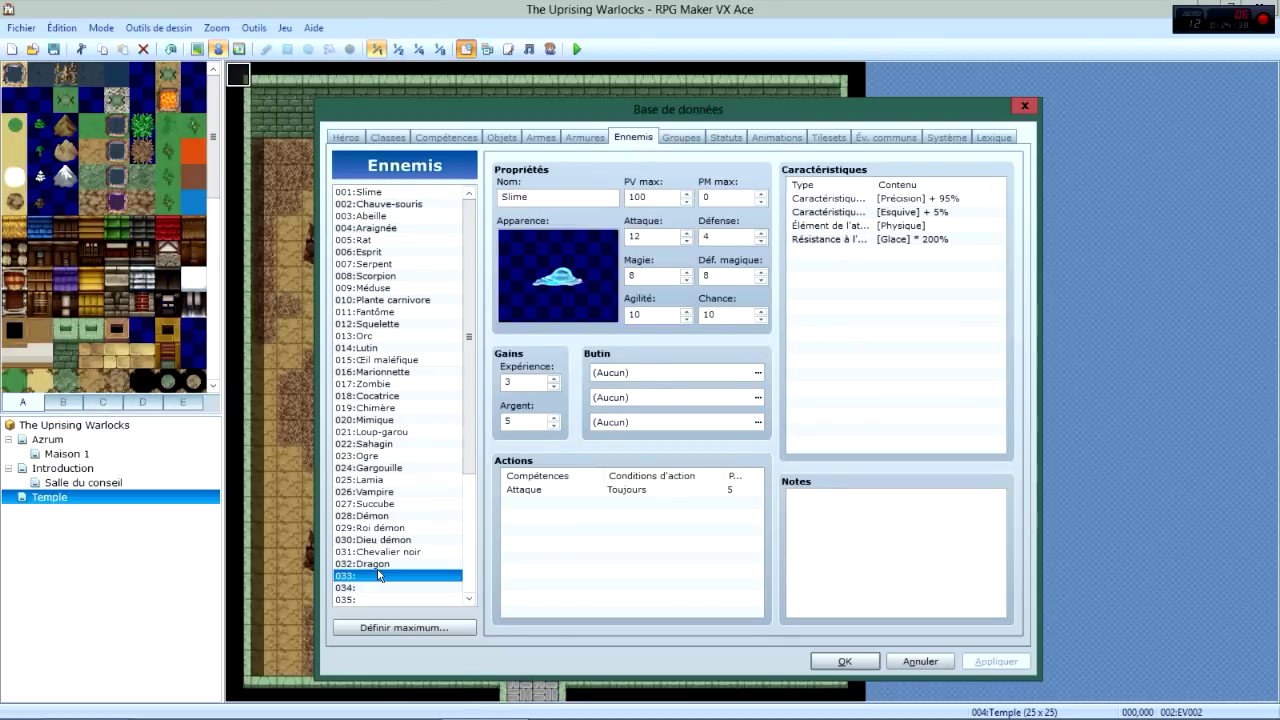
left_click(363, 565)
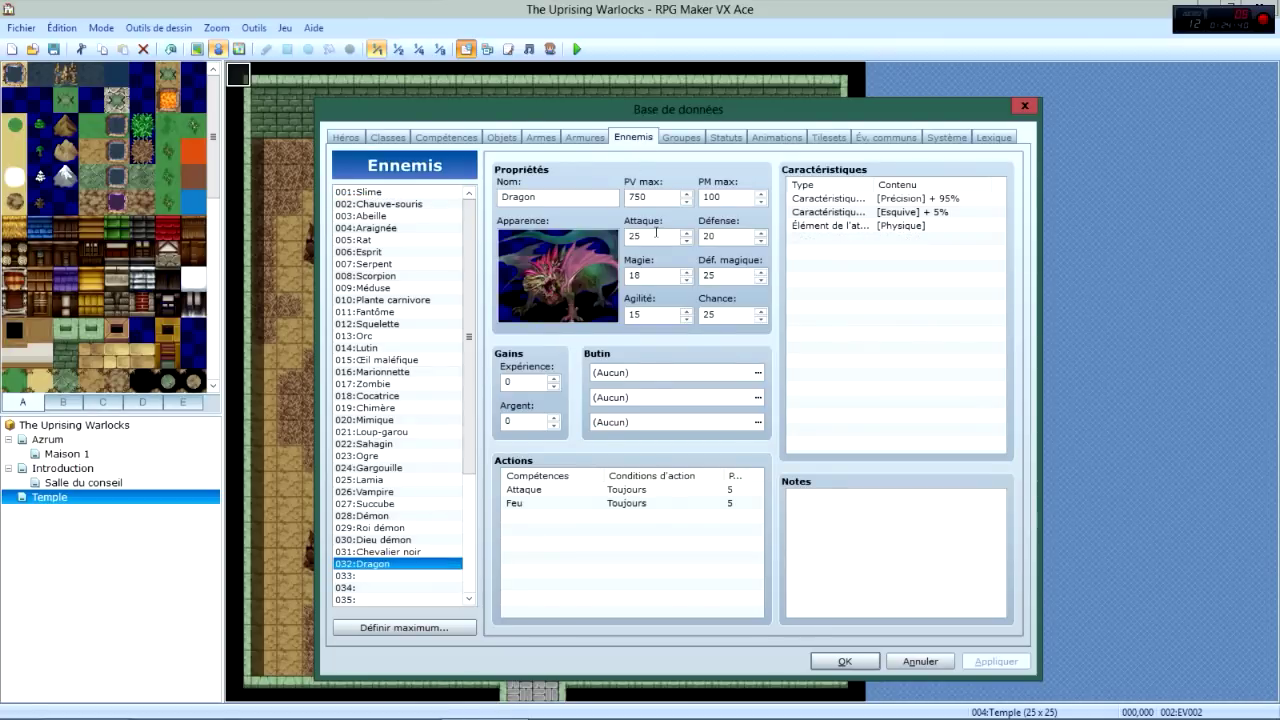
left_click_drag(656, 232, 622, 234)
type("19")
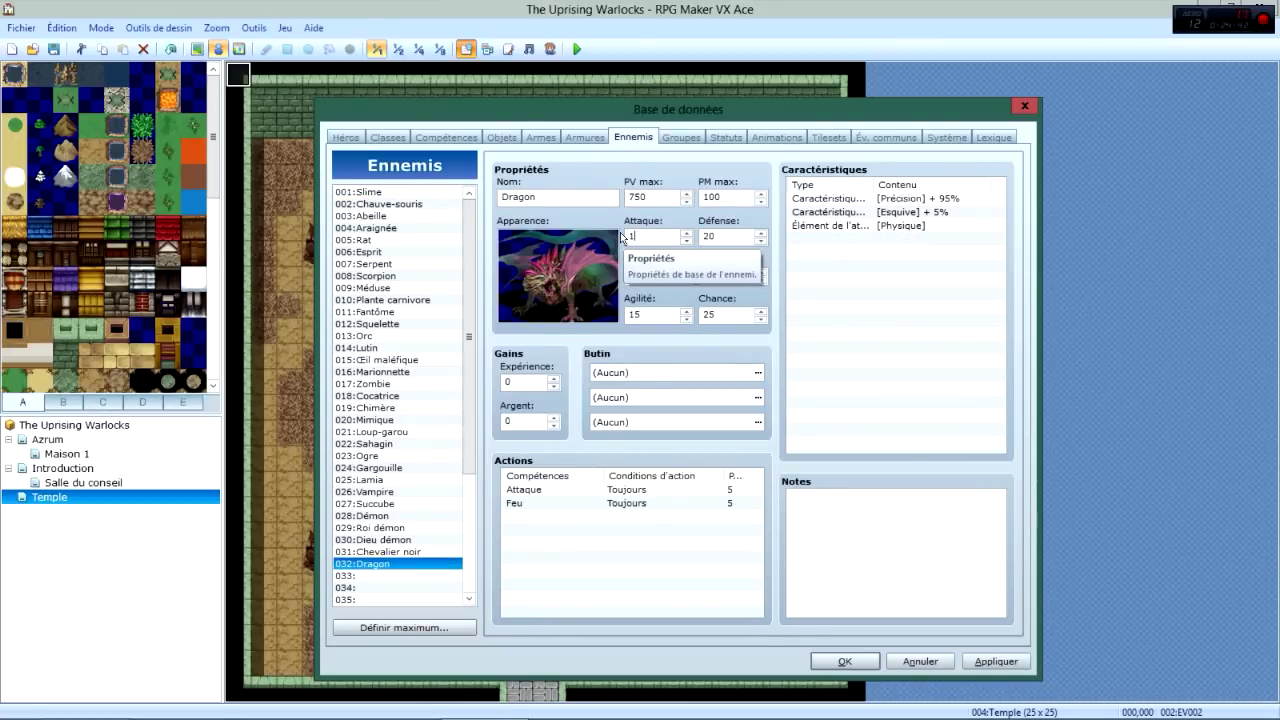
left_click(982, 663)
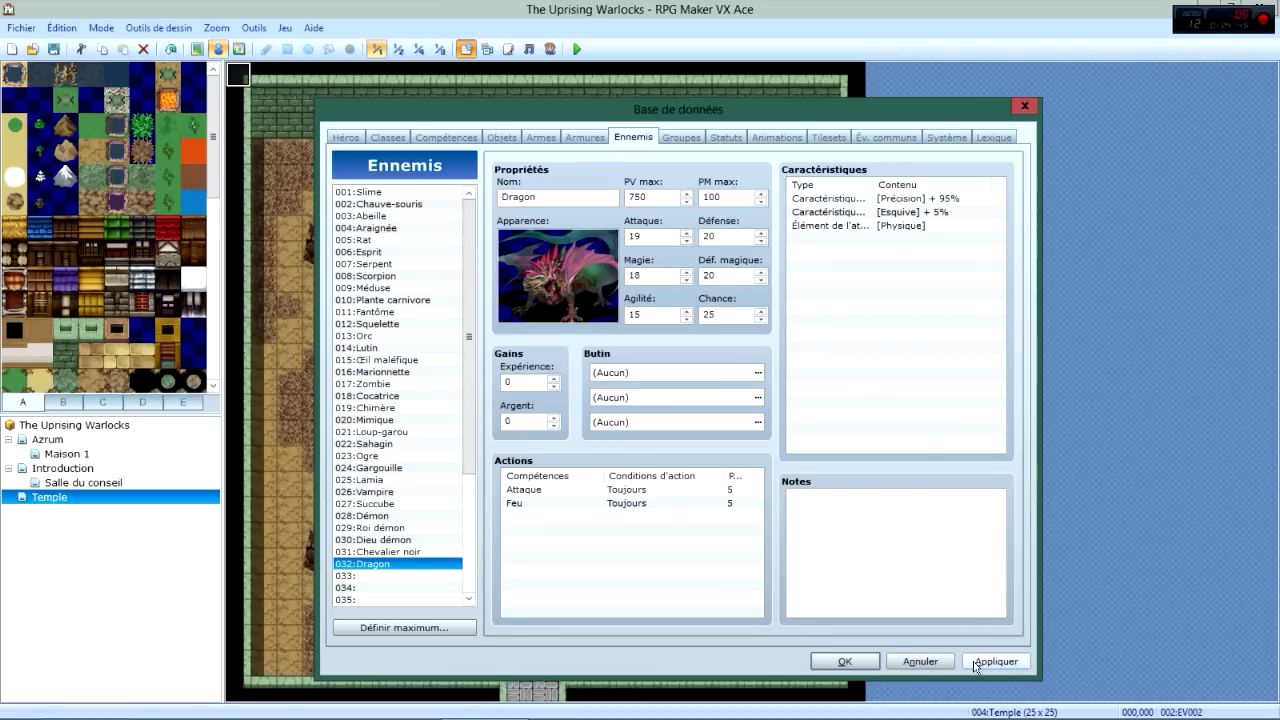
left_click(844, 662)
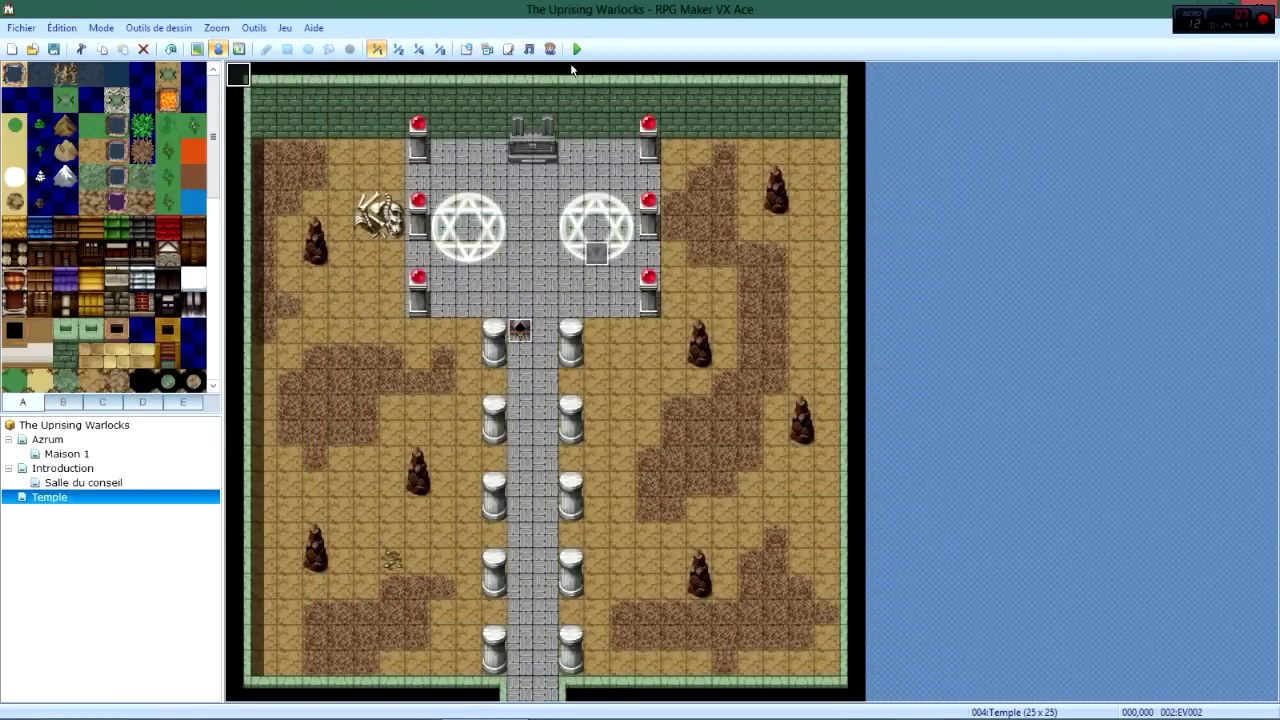
Reopen the database and run the Dragon temple battle test again with the same test settings.
left_click(466, 48)
left_click(643, 108)
left_click(886, 169)
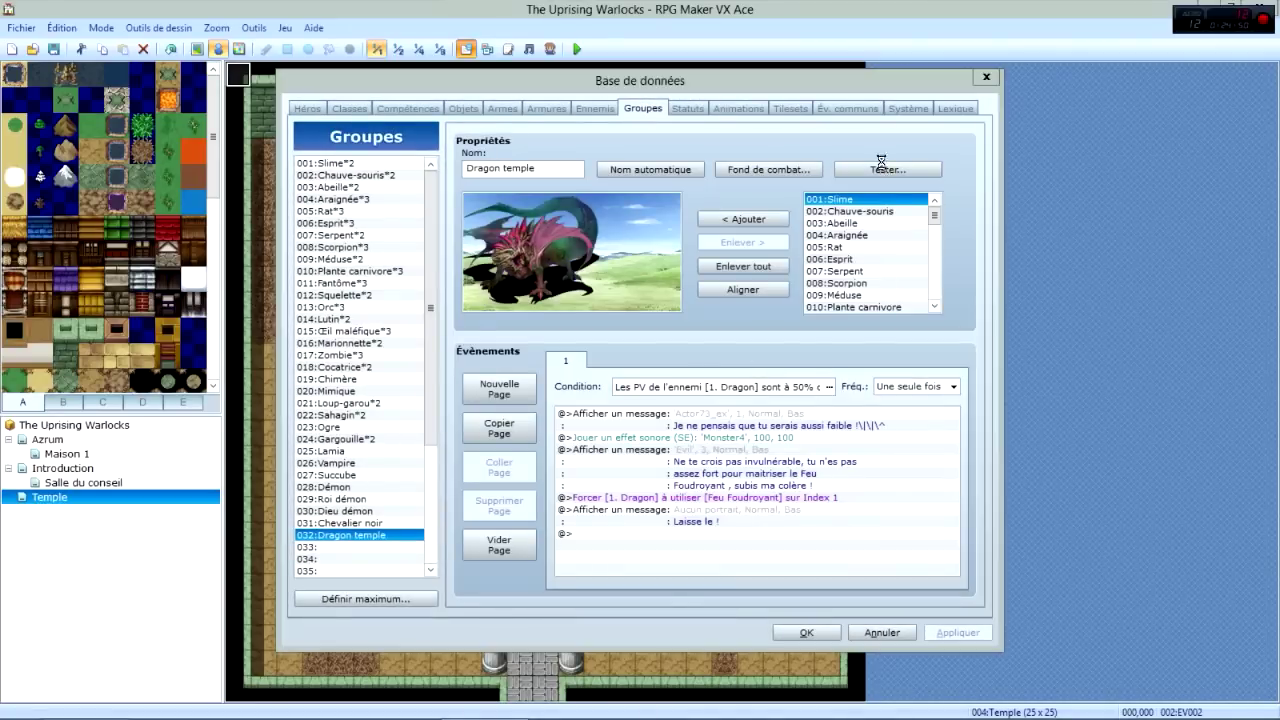
left_click(720, 476)
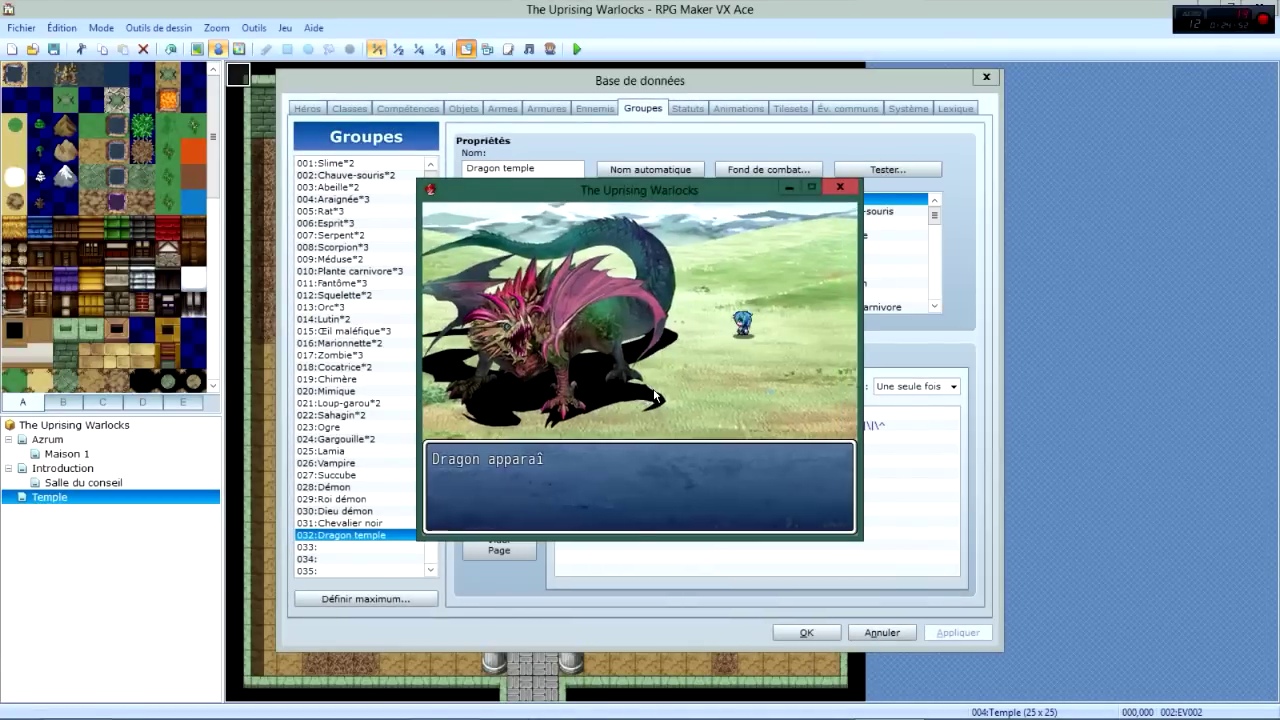
Cast Glace on the Dragon in the first turn and close the battle test.
key("Down")
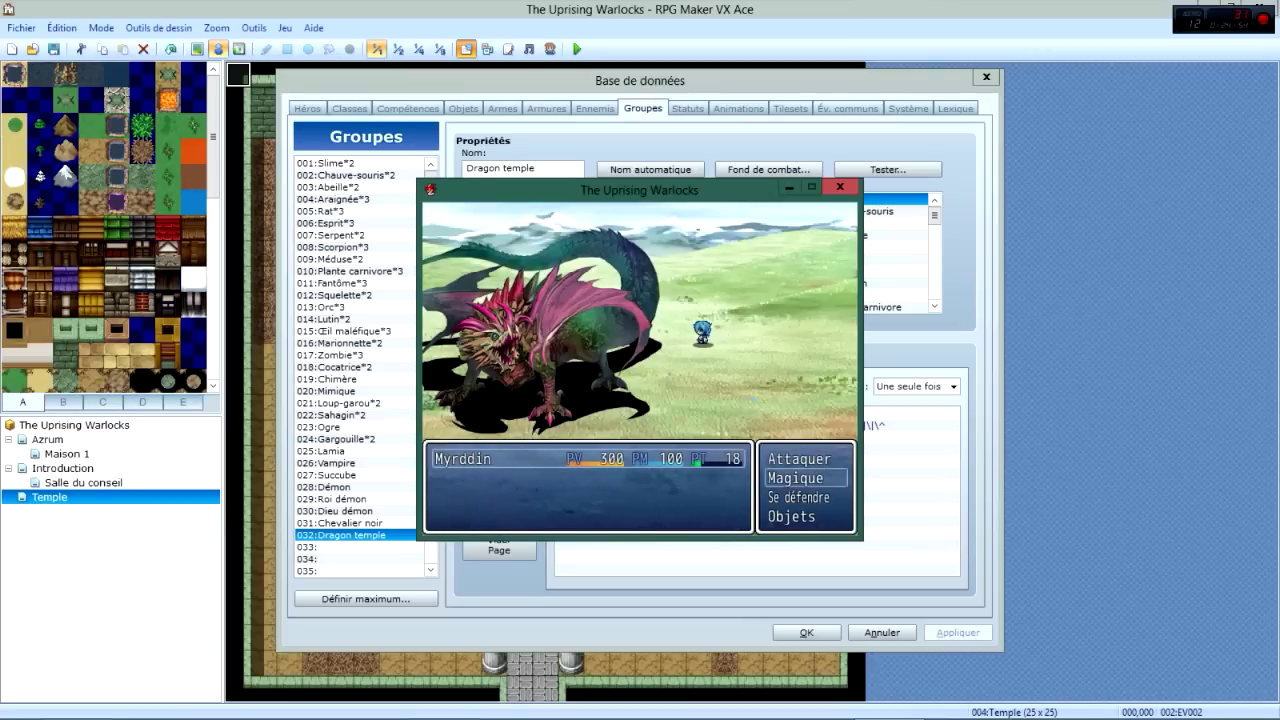
key("Return")
key("Right")
key("Return")
key("Return")
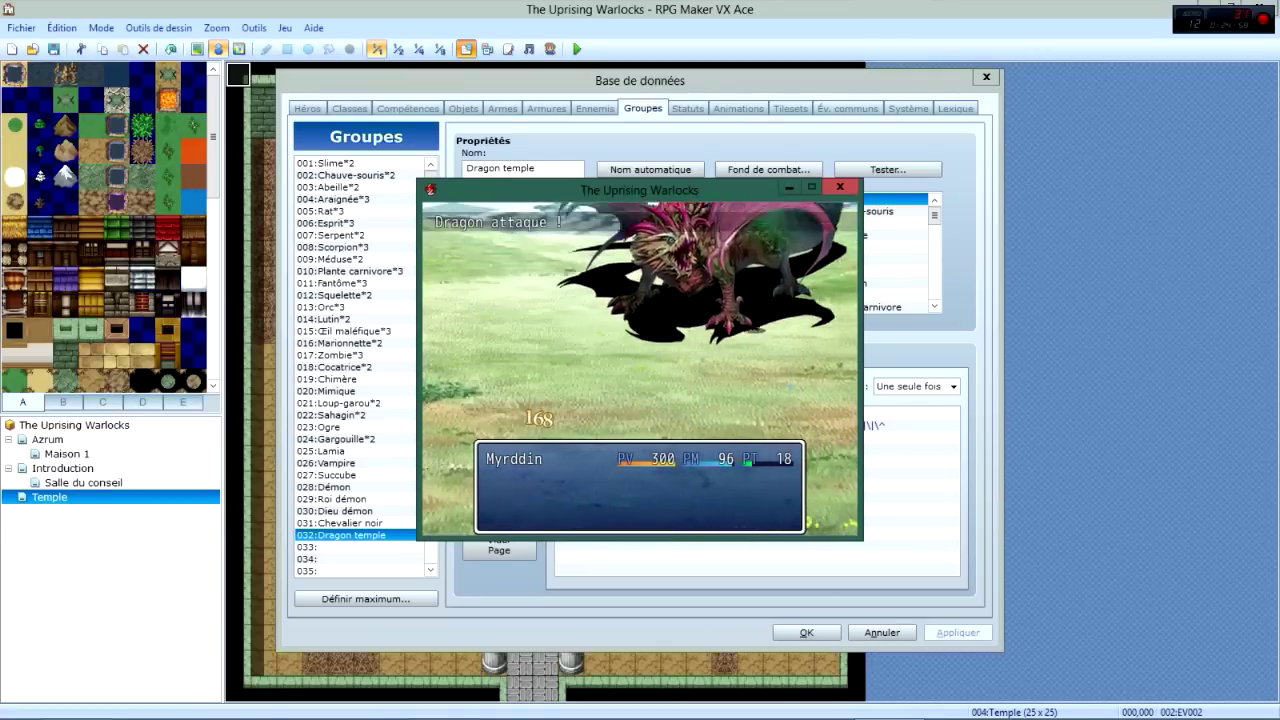
left_click(840, 186)
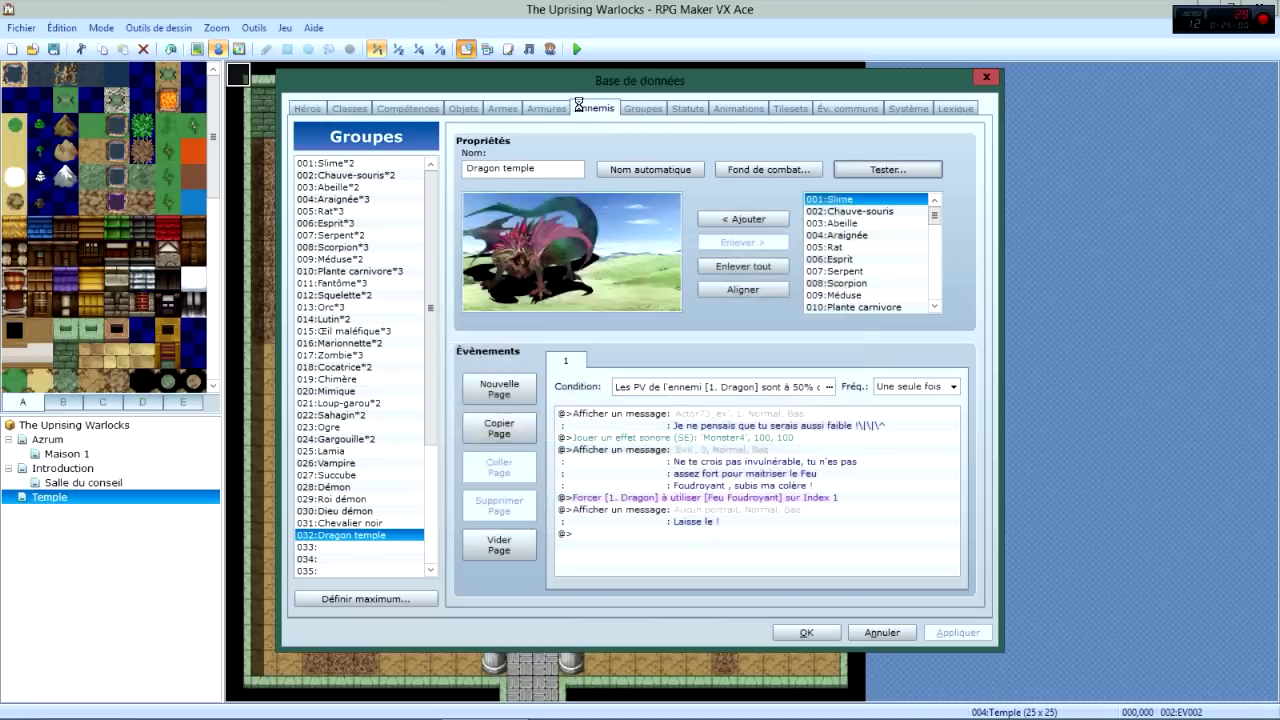
Add an element resistance feature of Glace at 150% to the Dragon enemy and apply the changes.
left_click(595, 108)
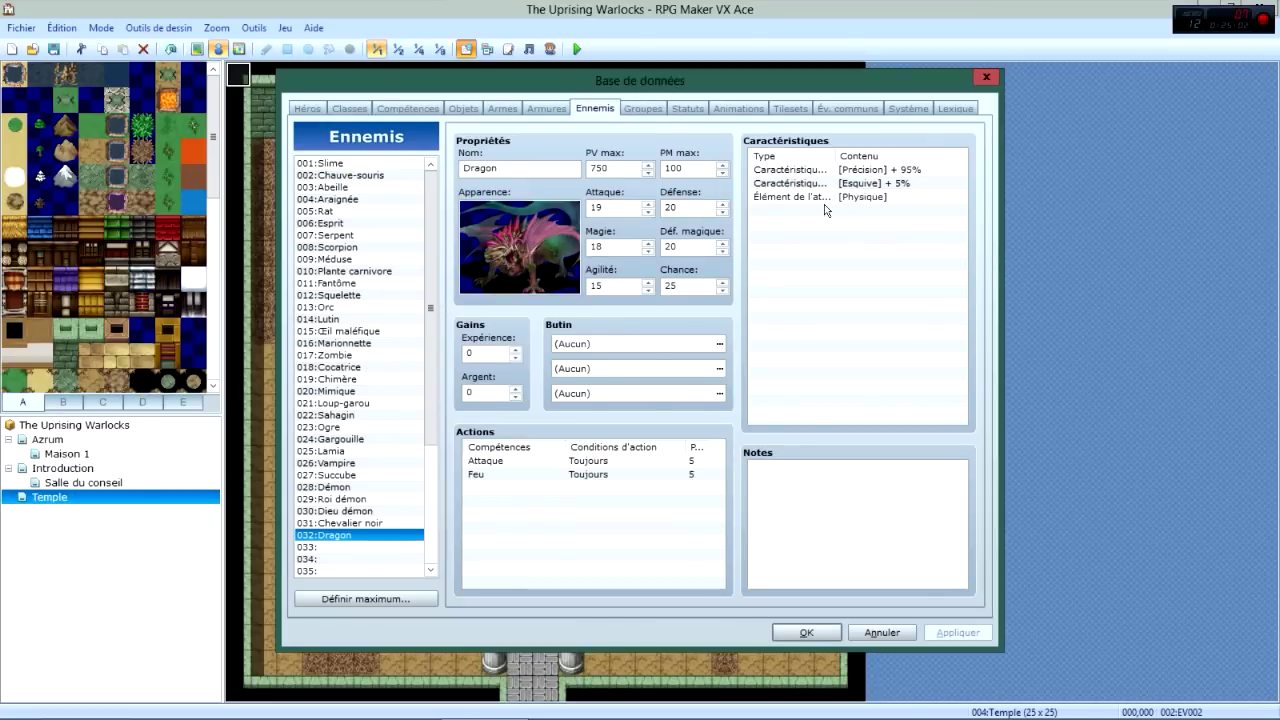
double_click(824, 204)
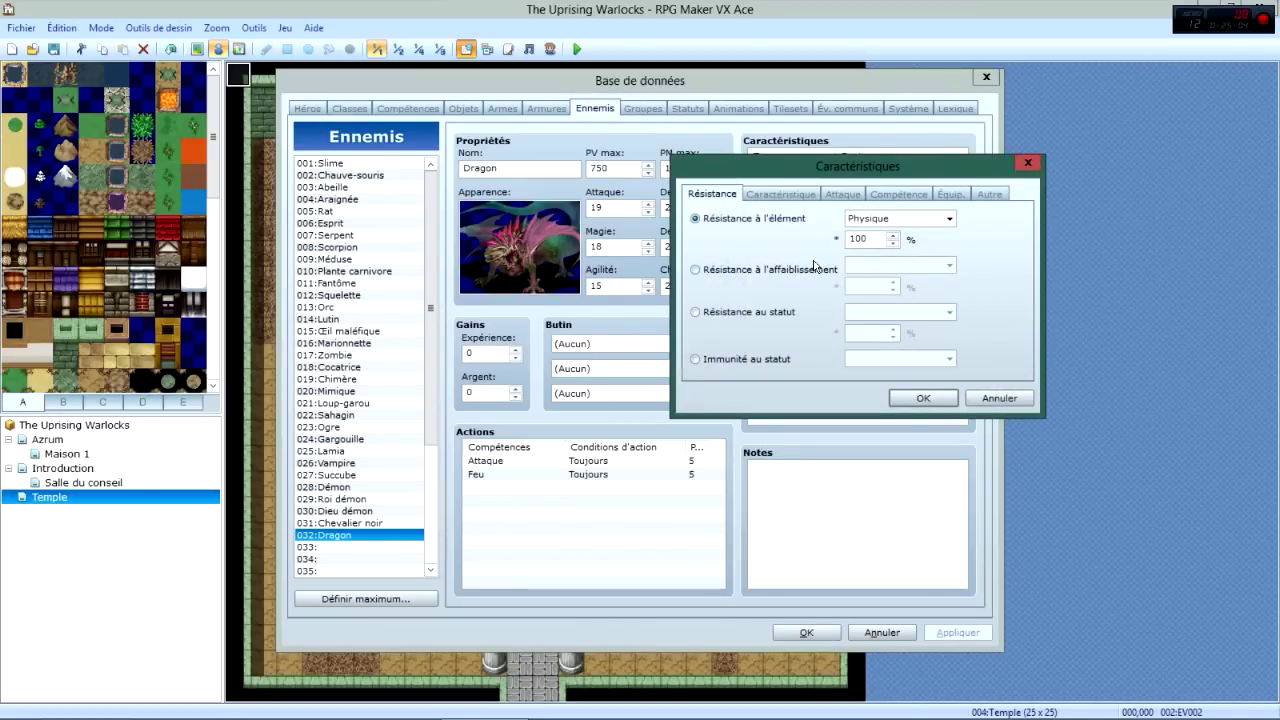
left_click(948, 218)
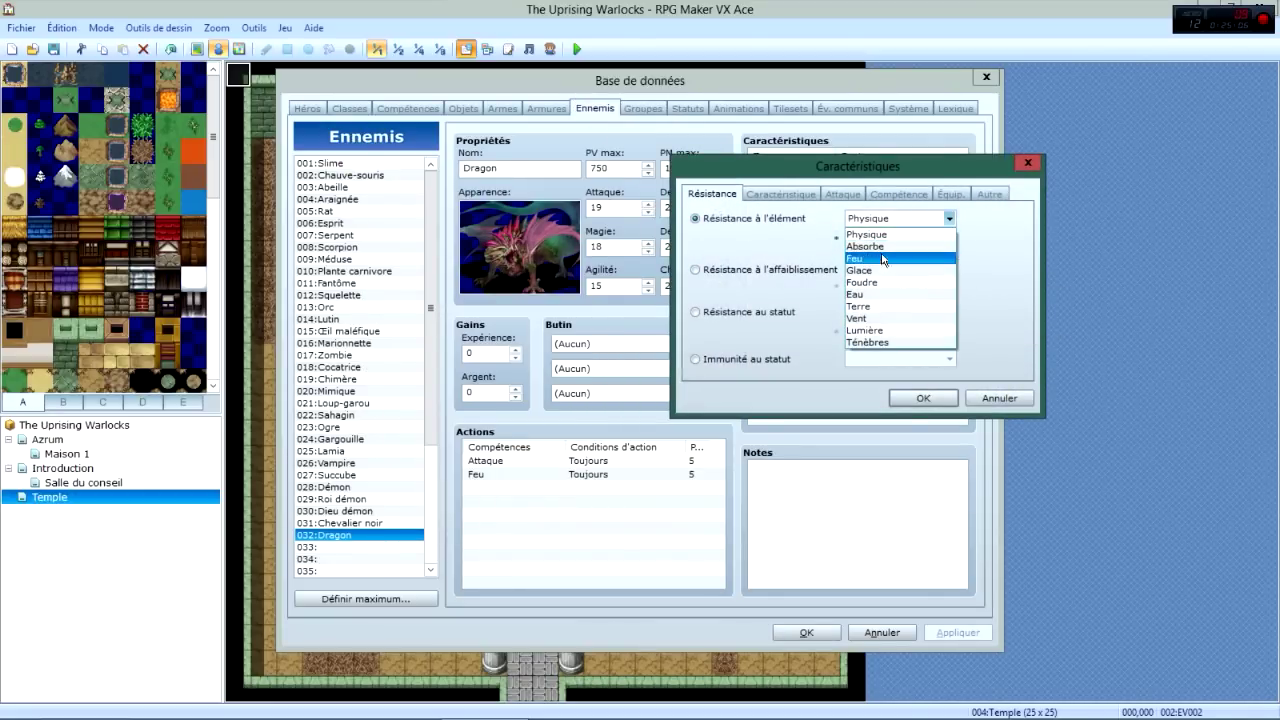
left_click(881, 260)
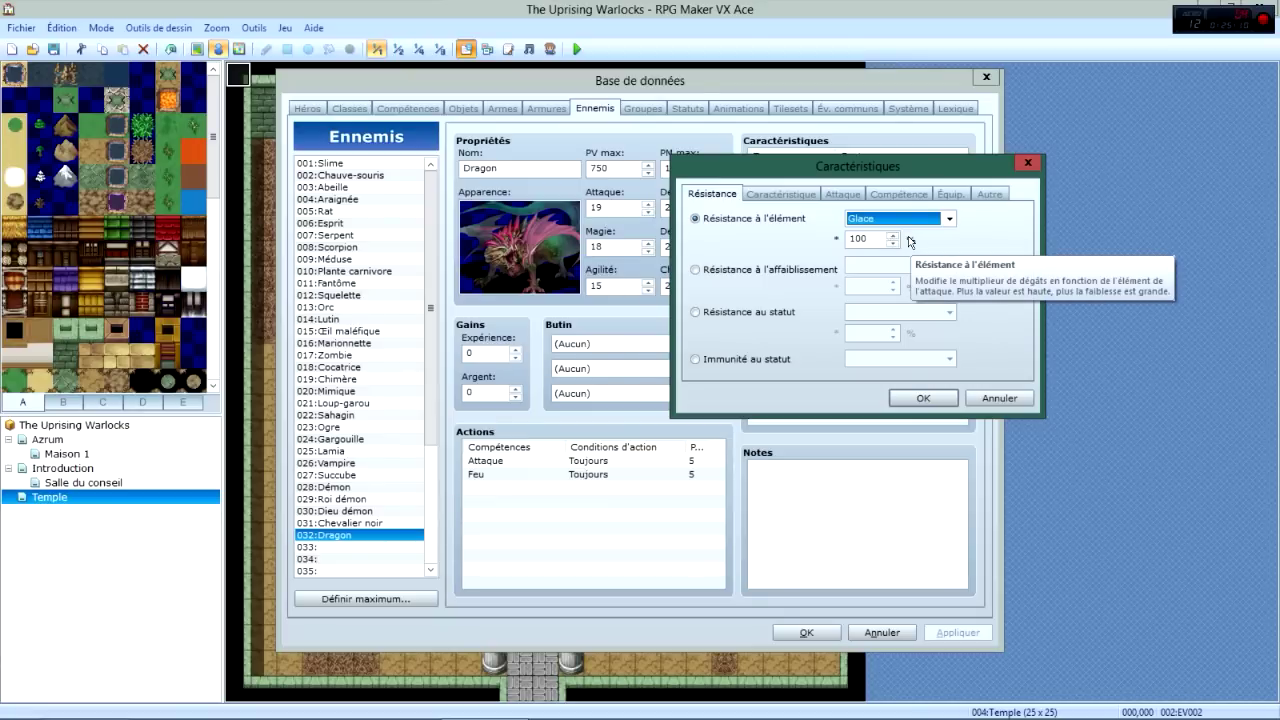
key("Tab")
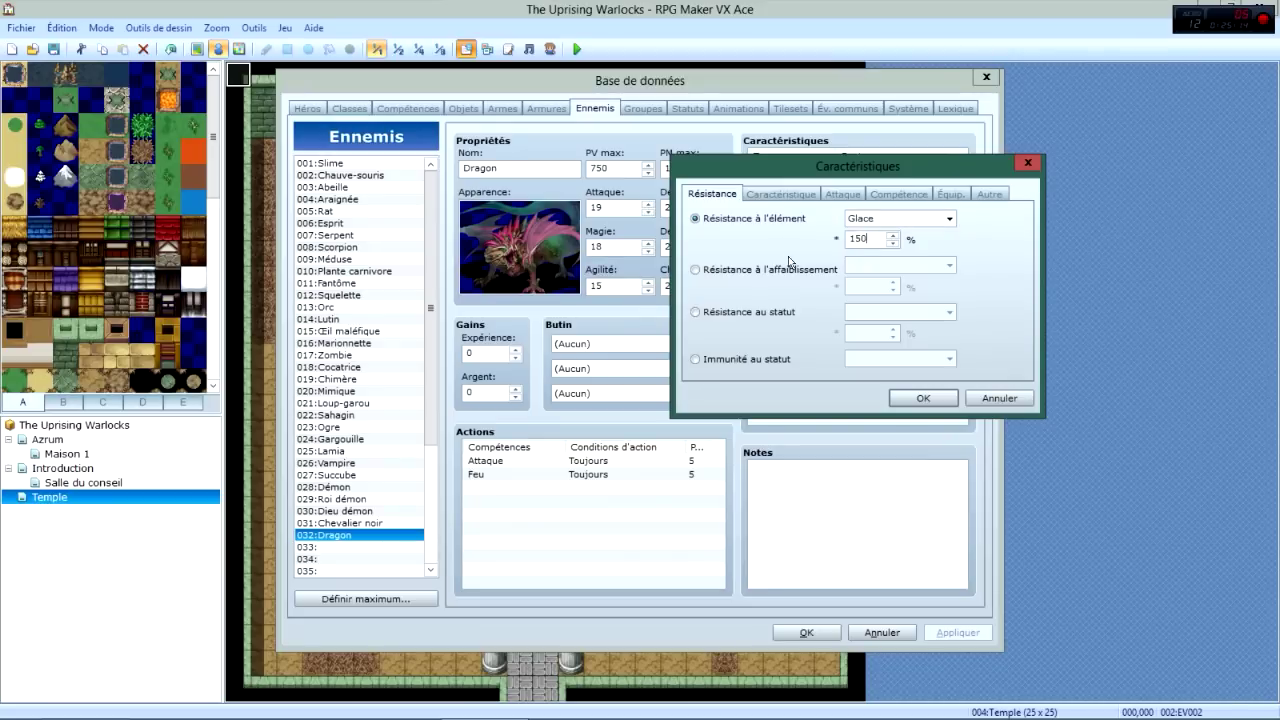
type("150")
left_click(928, 396)
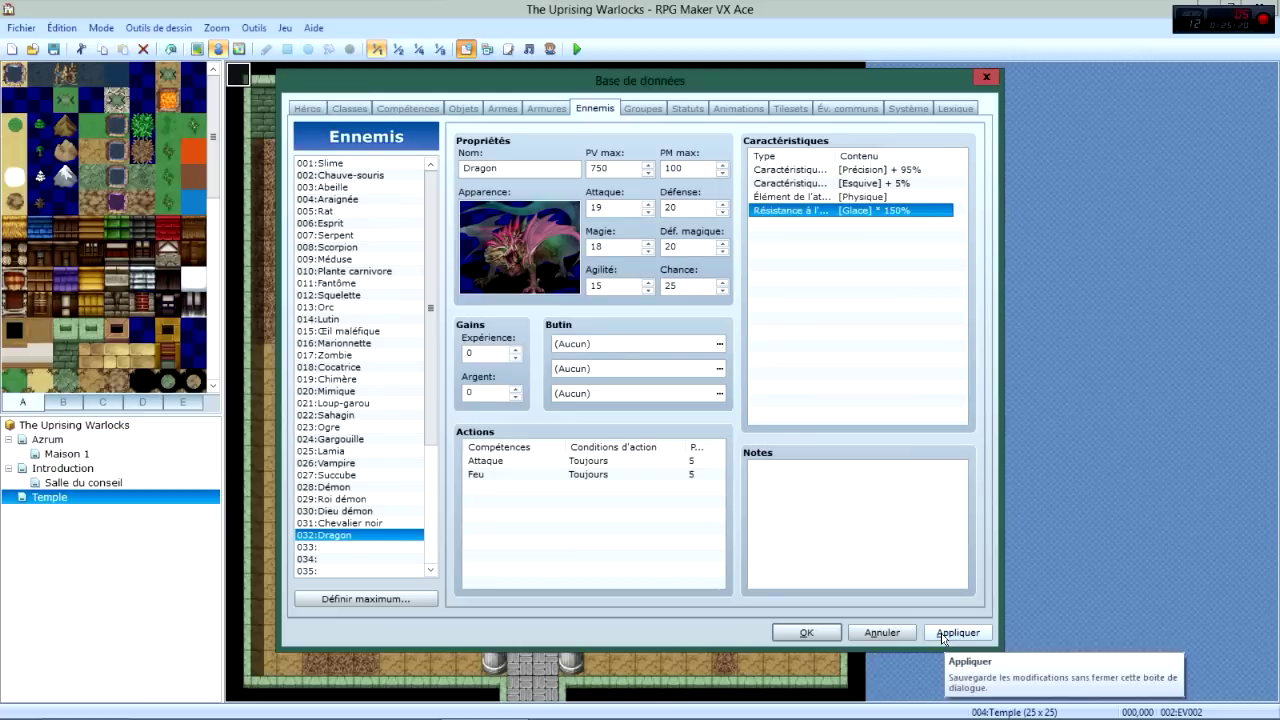
left_click(943, 633)
Launch the Dragon temple battle test with the existing test settings and get past the opening battle message.
left_click(640, 110)
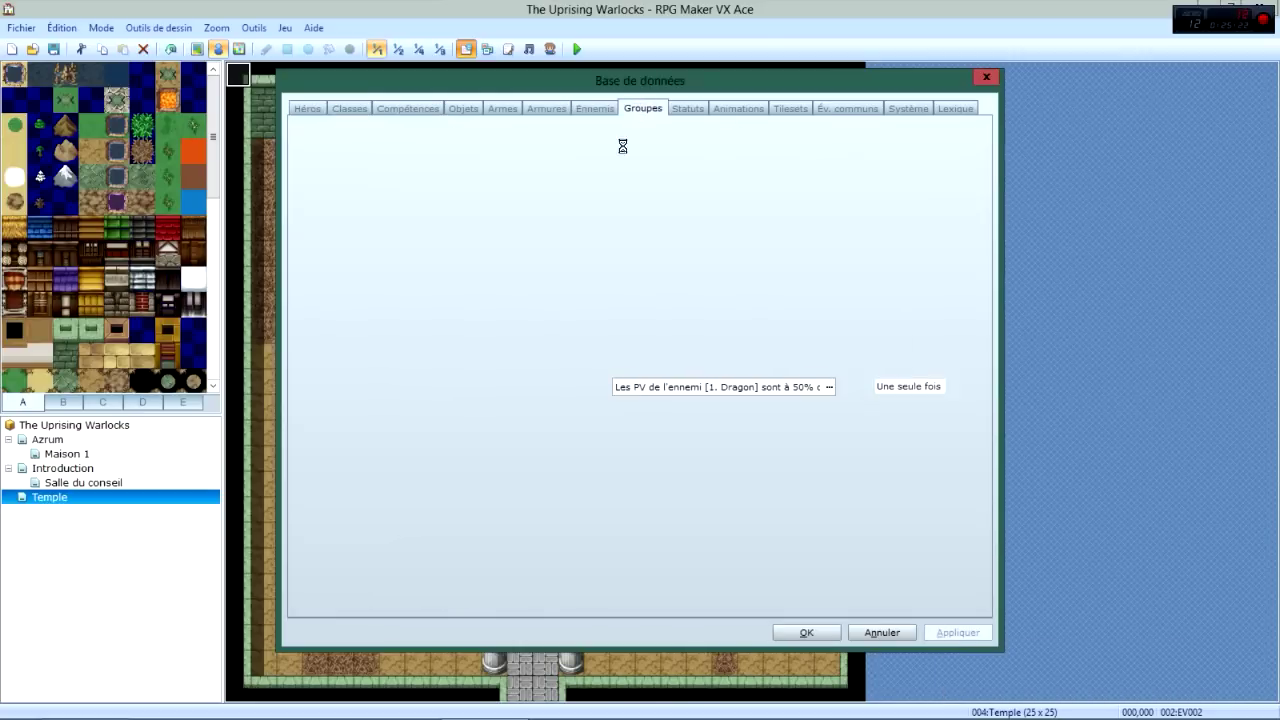
left_click(887, 169)
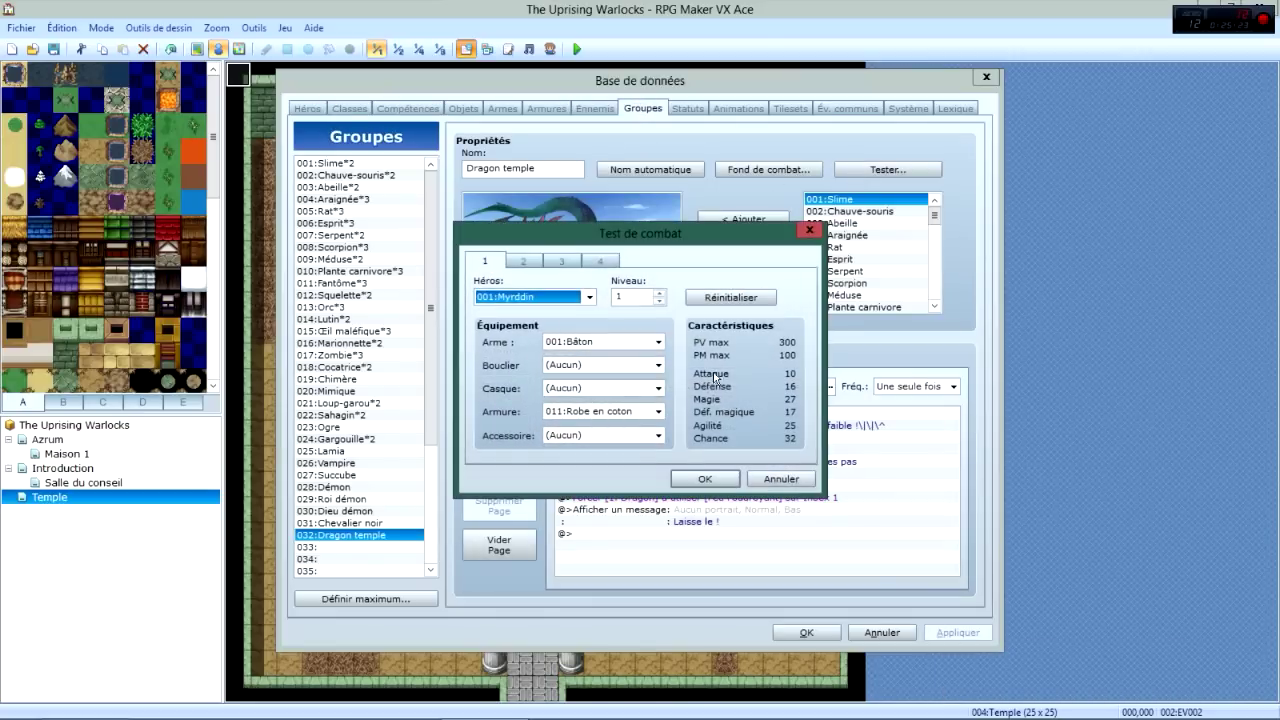
left_click(705, 479)
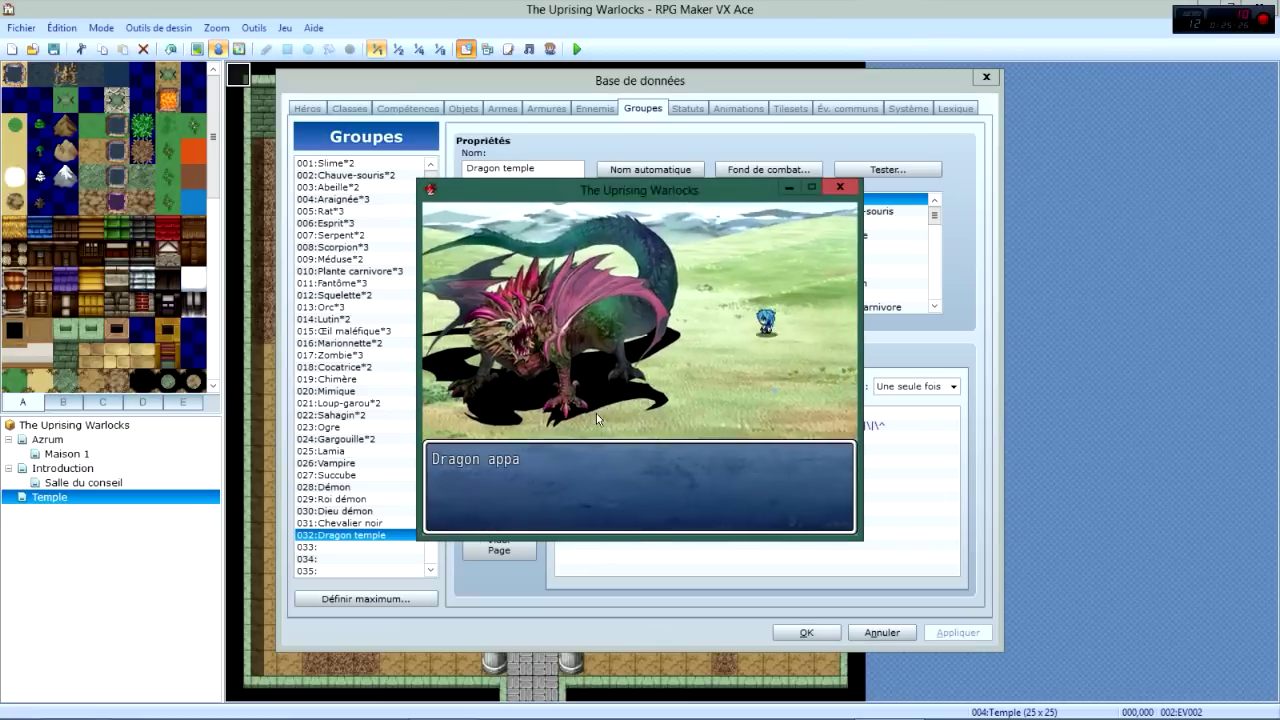
key("Return")
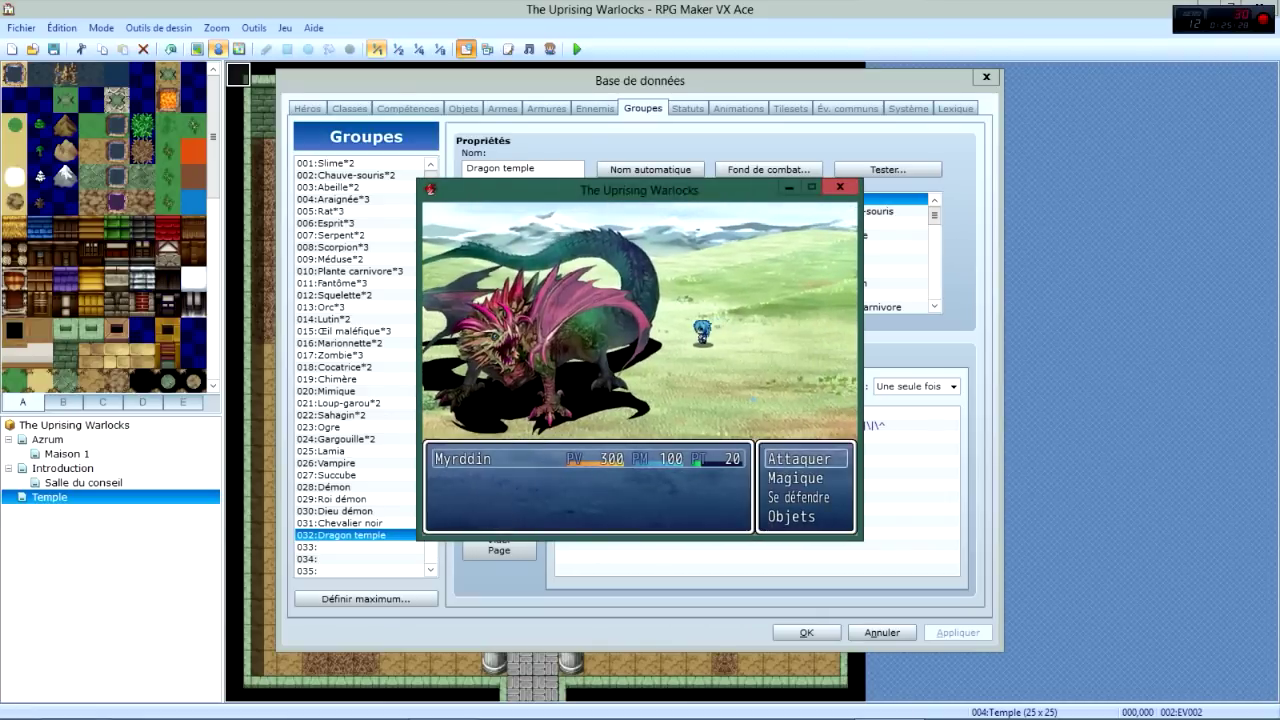
Cast Glace on the Dragon with Myrddin in the first turn.
key("Down")
key("Return")
key("Right")
key("Return")
key("Return")
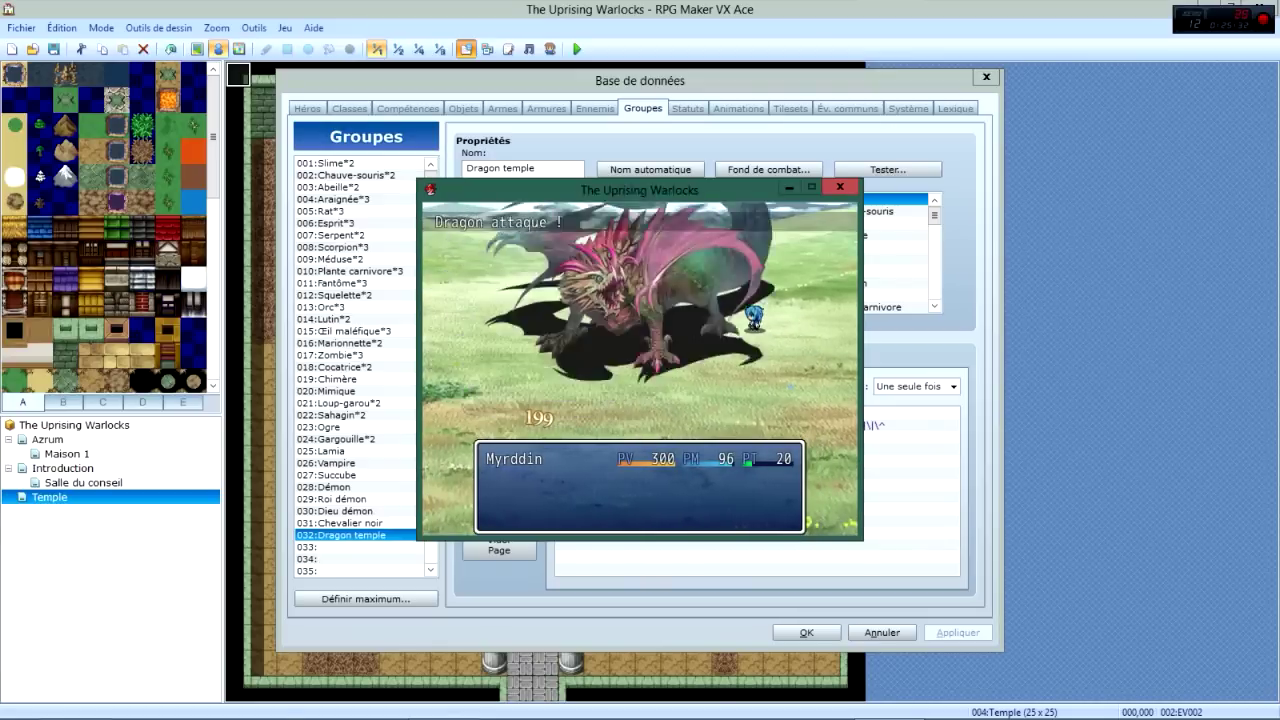
key("Return")
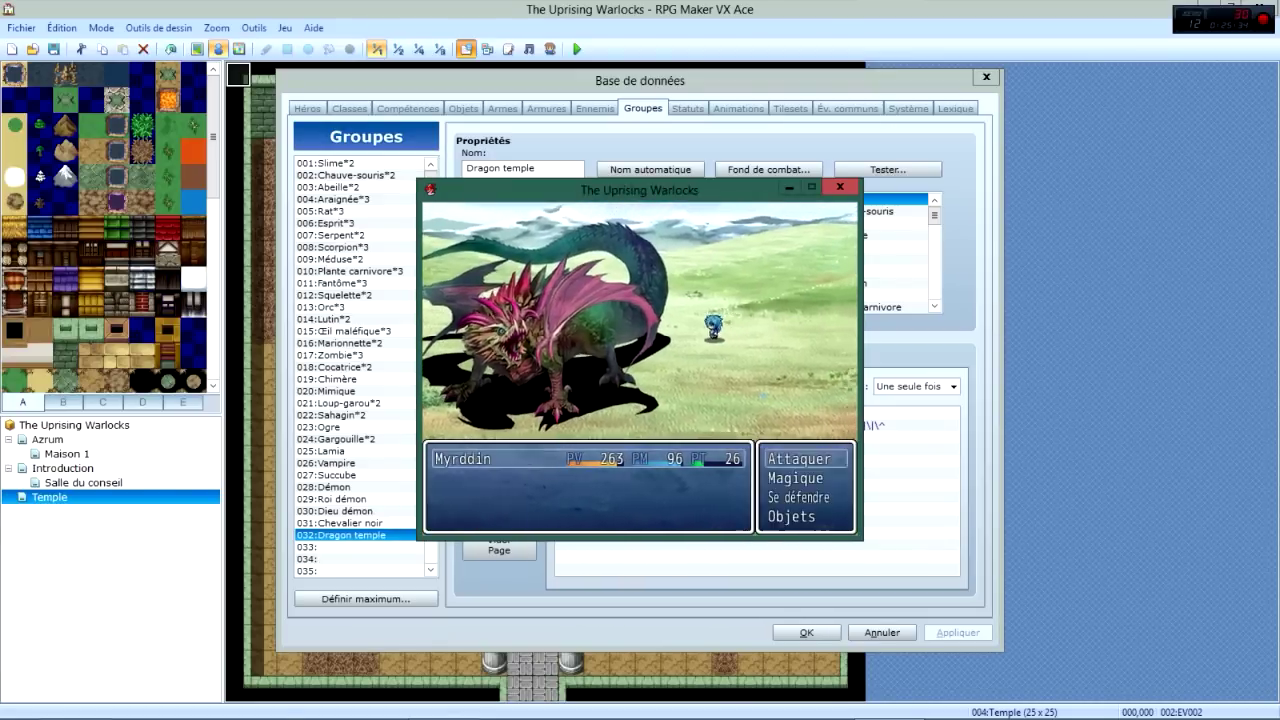
Cast Glace on the Dragon a second time to check the troop's half-health event.
key("Down")
key("Return")
key("Right")
key("Left")
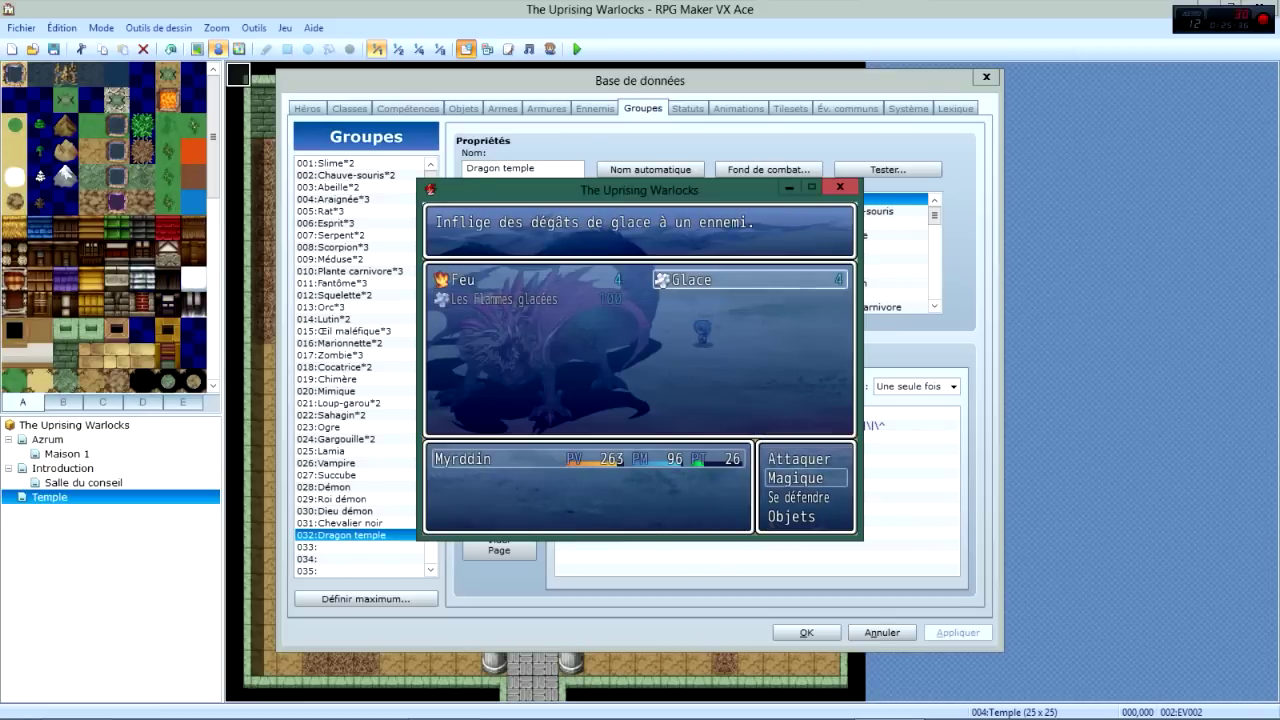
key("Return")
key("Return")
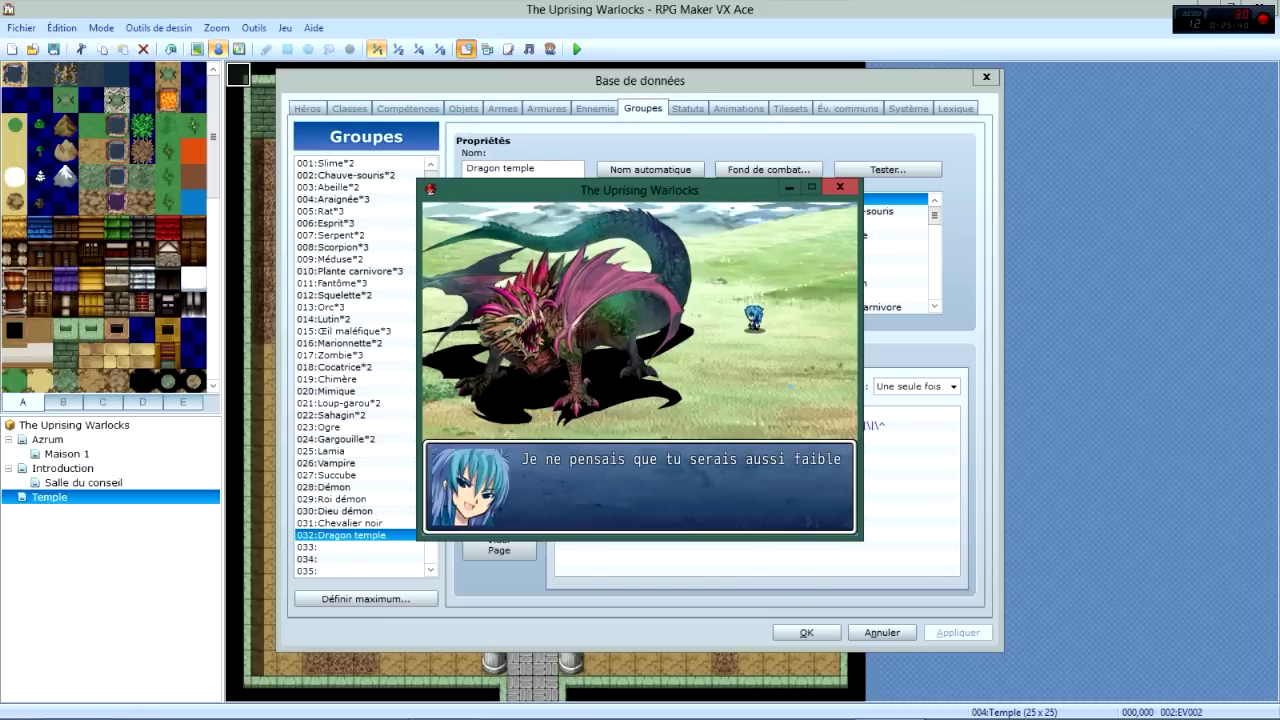
End the battle test and close the database, keeping the changes.
left_click(789, 187)
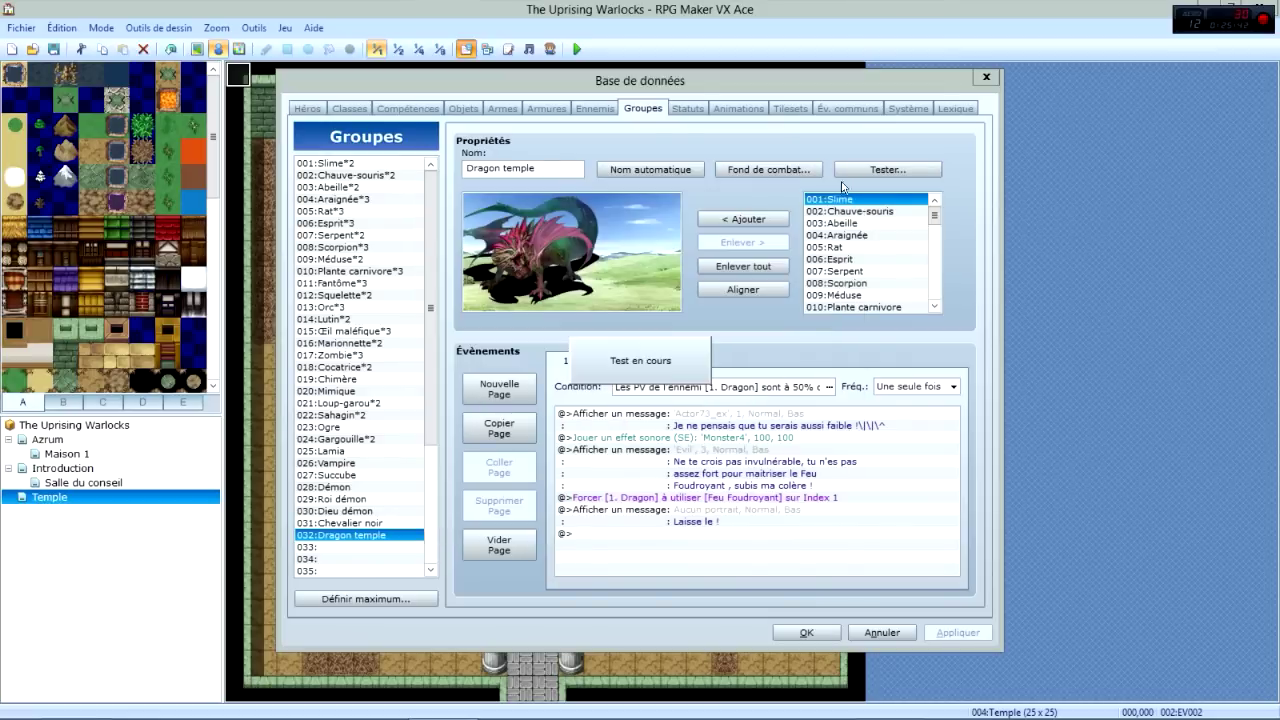
left_click(866, 708)
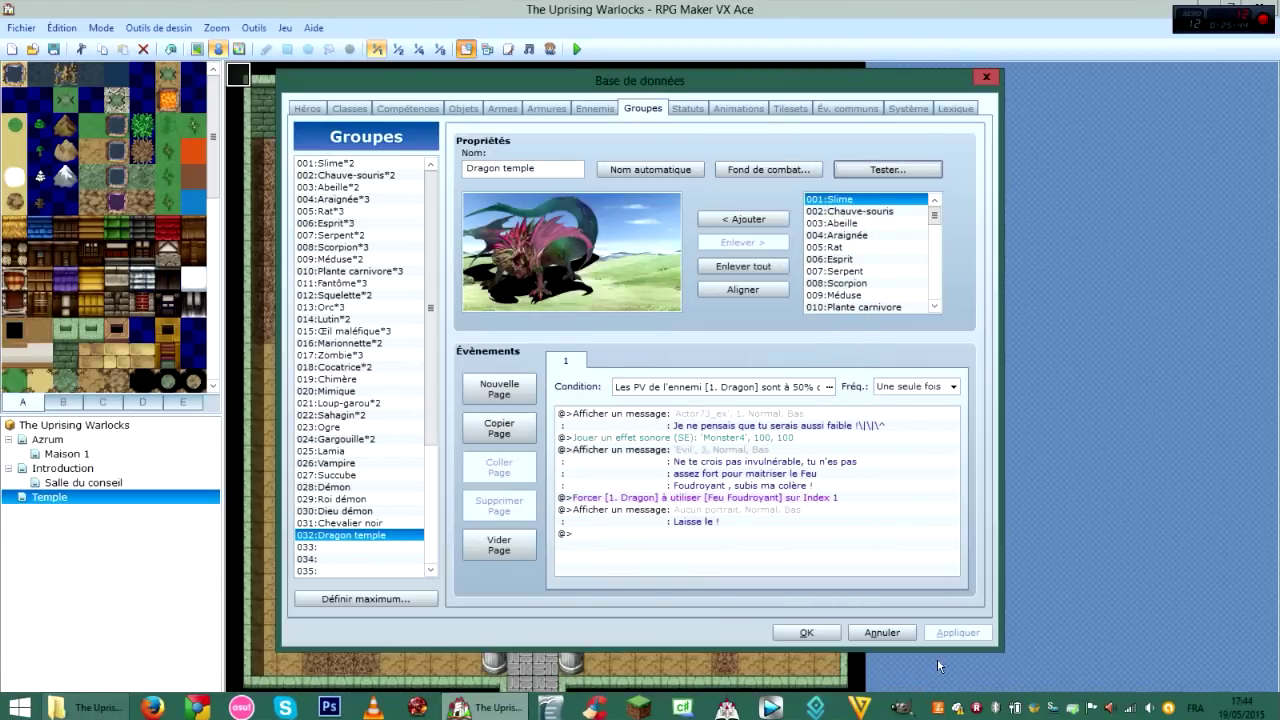
left_click(801, 628)
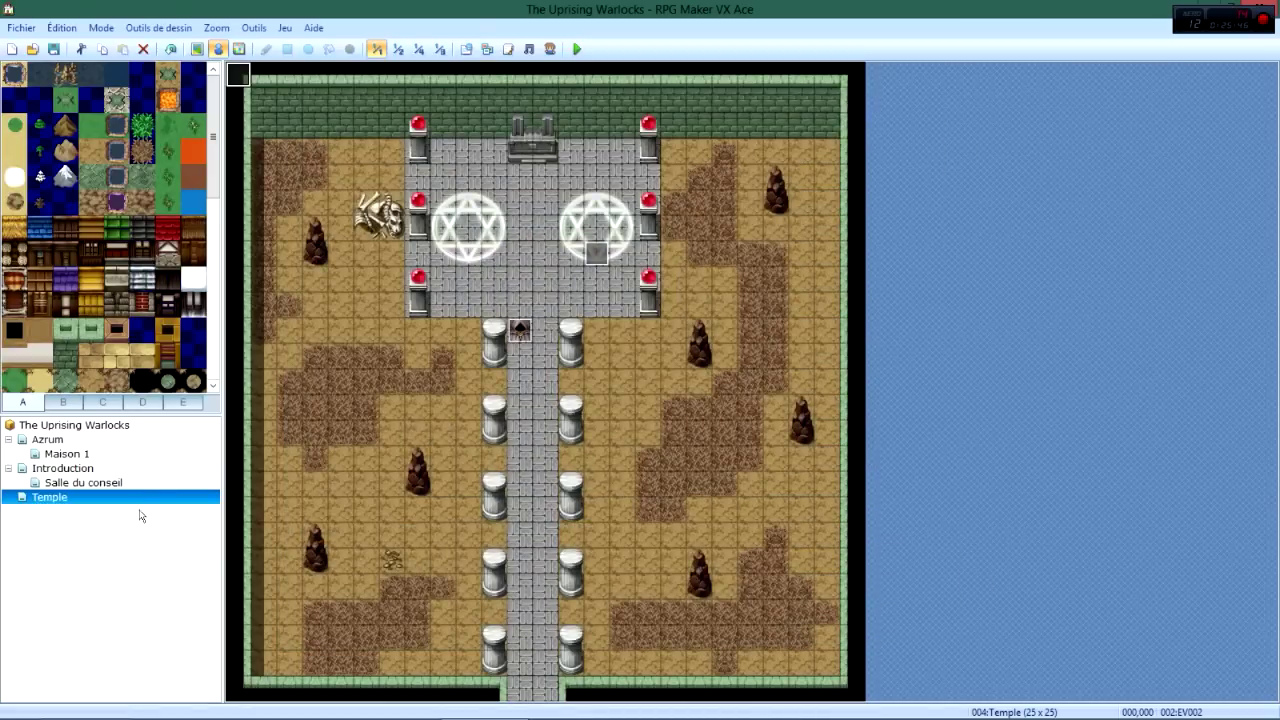
Look through the Introduction, Maison 1 and Azrum maps and collapse Azrum's submaps in the map tree.
left_click(120, 483)
left_click(72, 468)
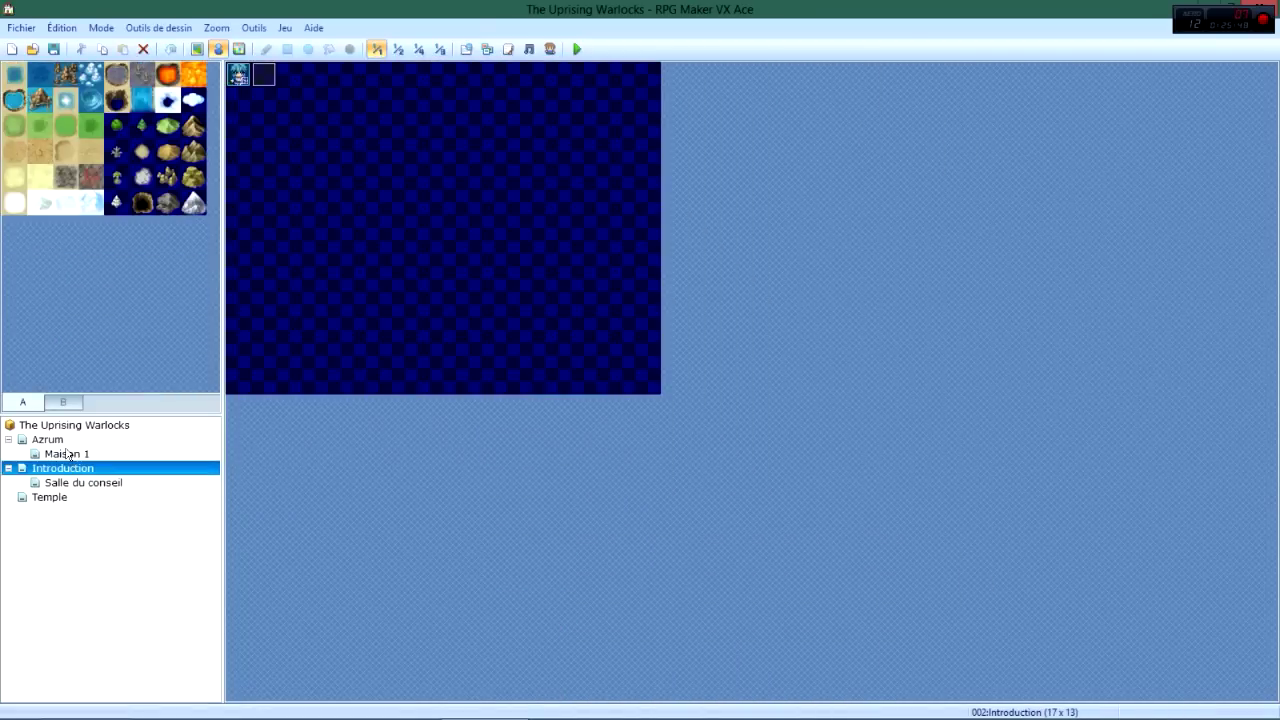
left_click(67, 454)
left_click(47, 439)
key("Left")
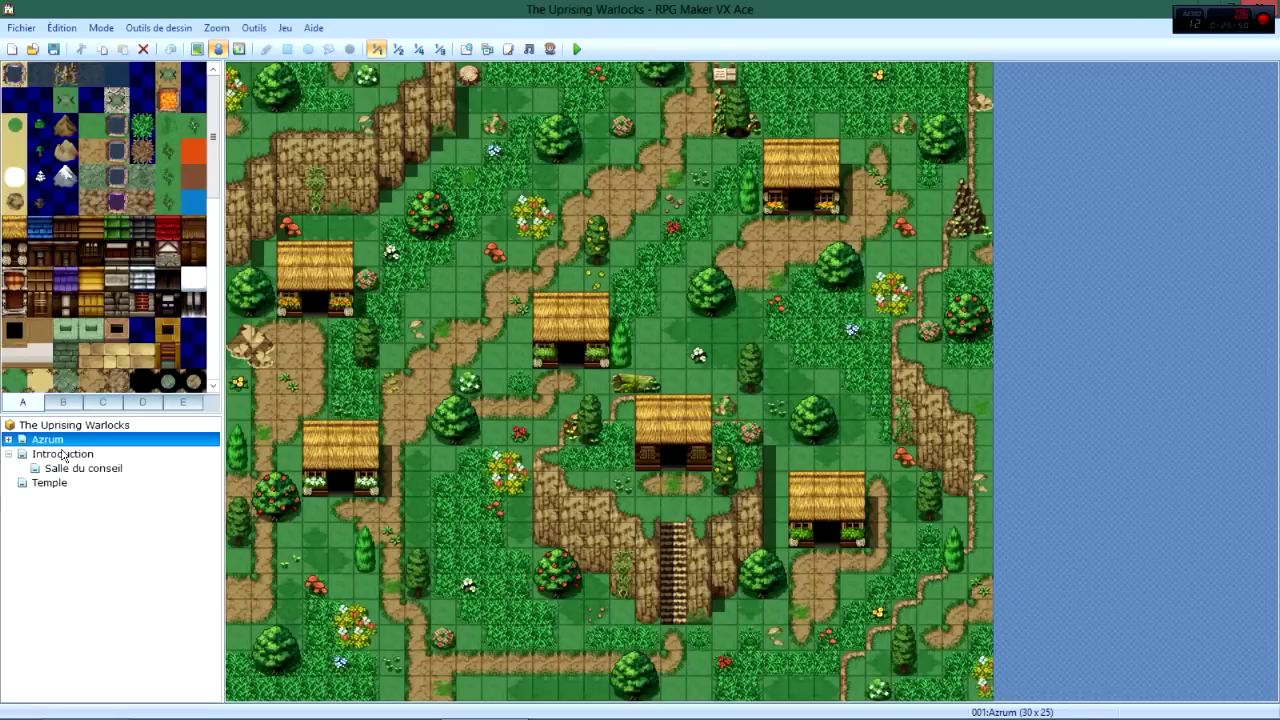
Review the commands of event EV001 on the Introduction map and EV002 on the Temple map.
left_click(63, 454)
double_click(266, 73)
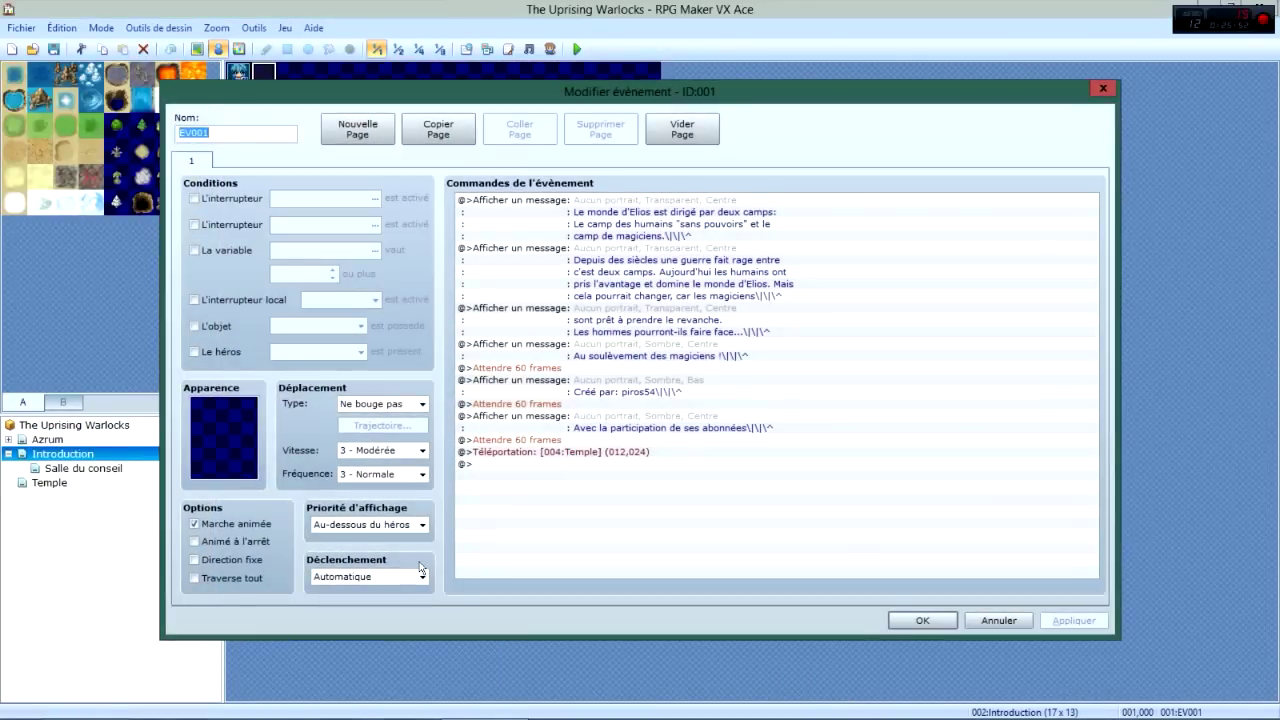
left_click(952, 616)
left_click(46, 484)
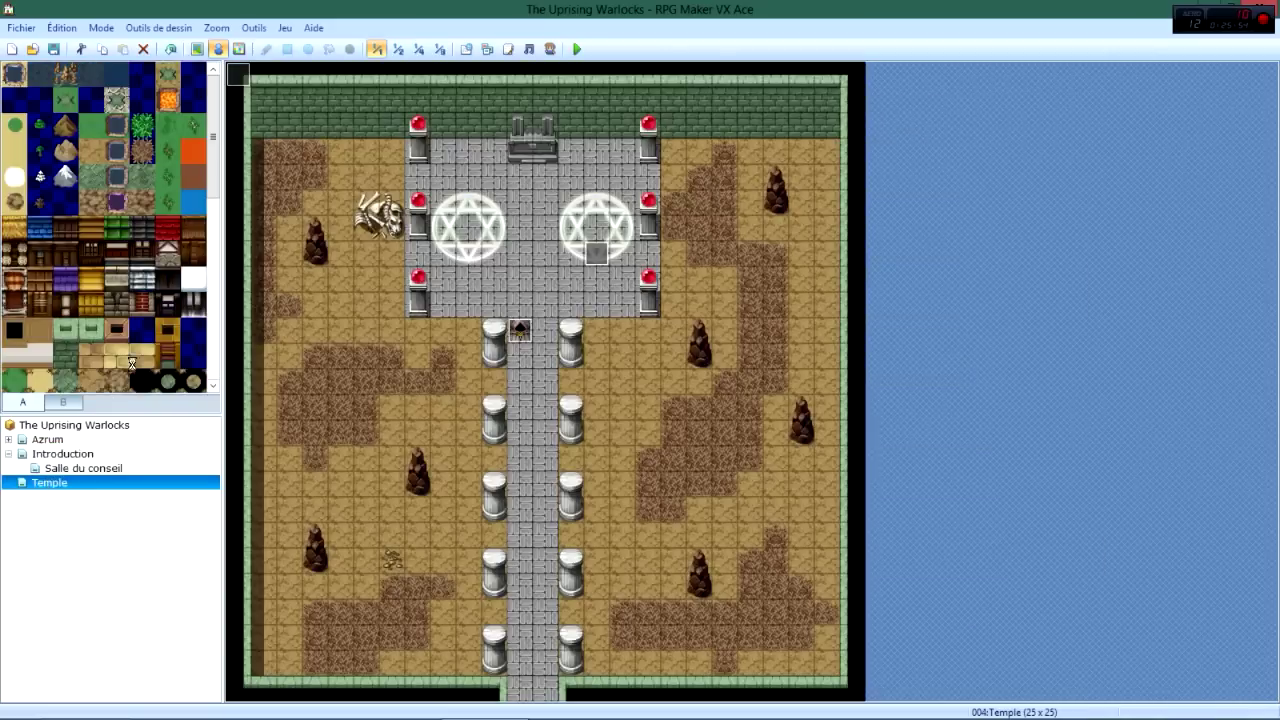
double_click(237, 77)
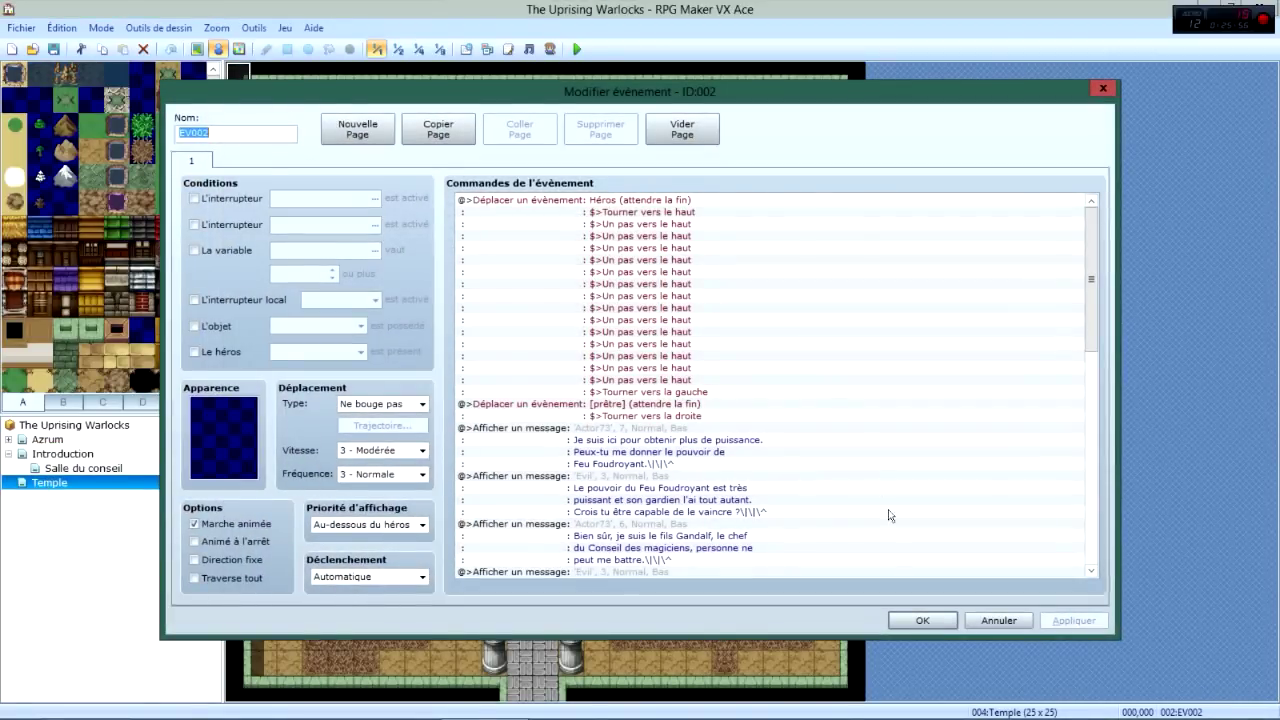
left_click(922, 620)
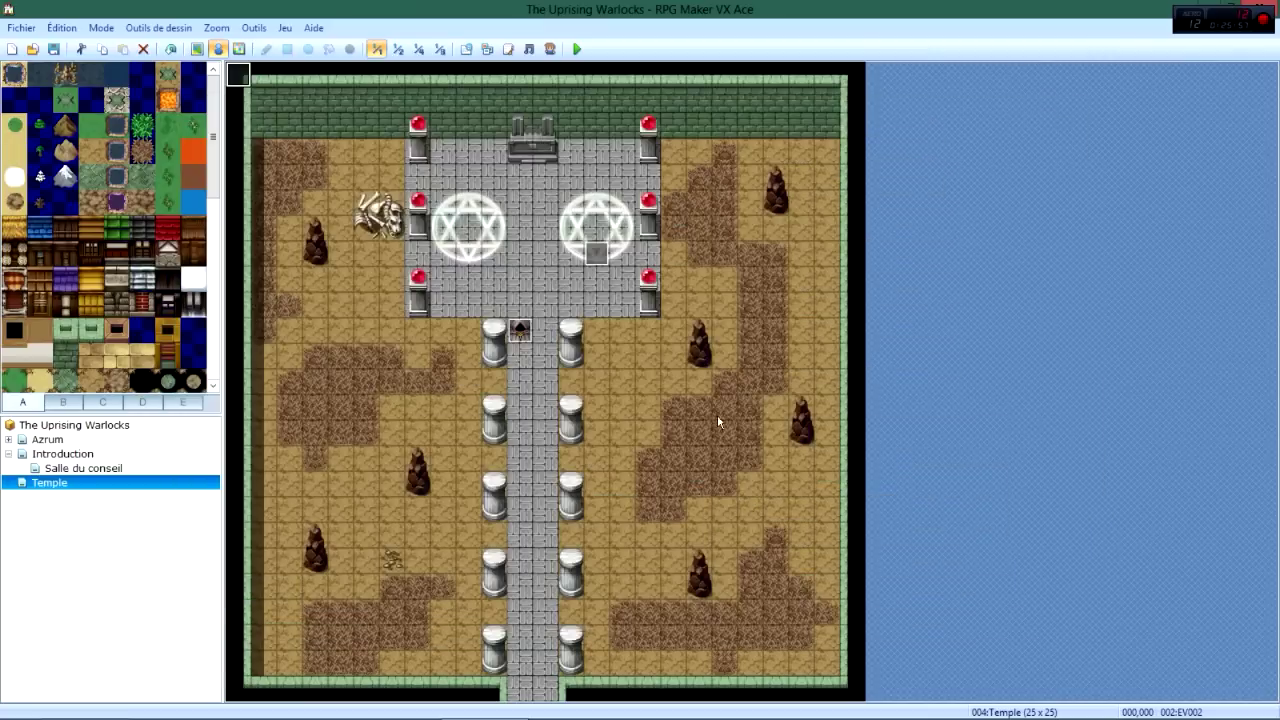
Save the project, launch a playtest and start a new game.
left_click(579, 49)
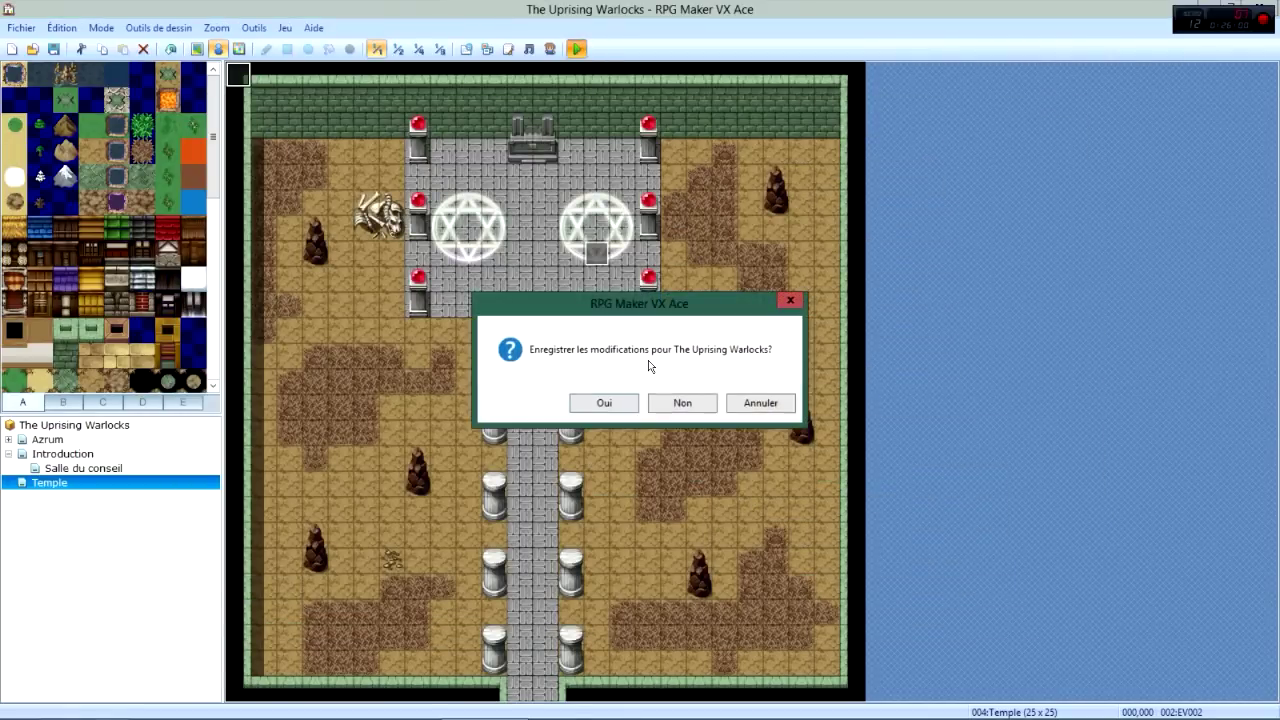
key("Return")
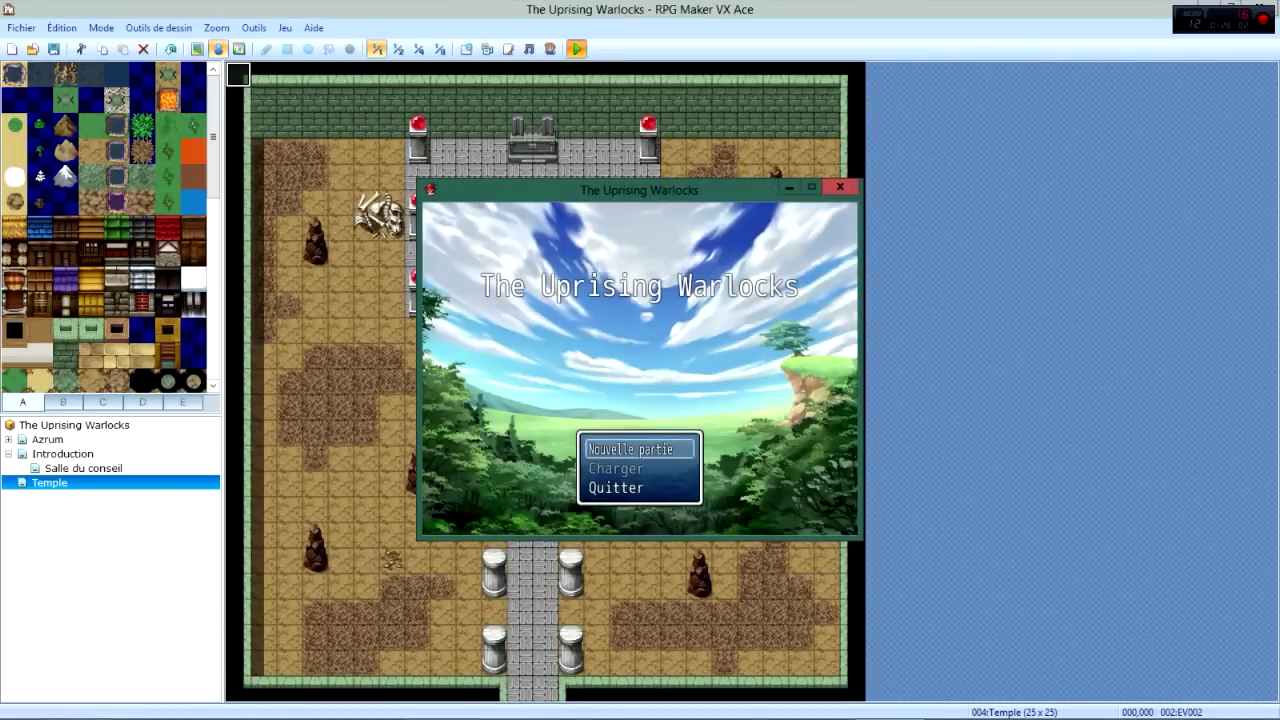
key("Return")
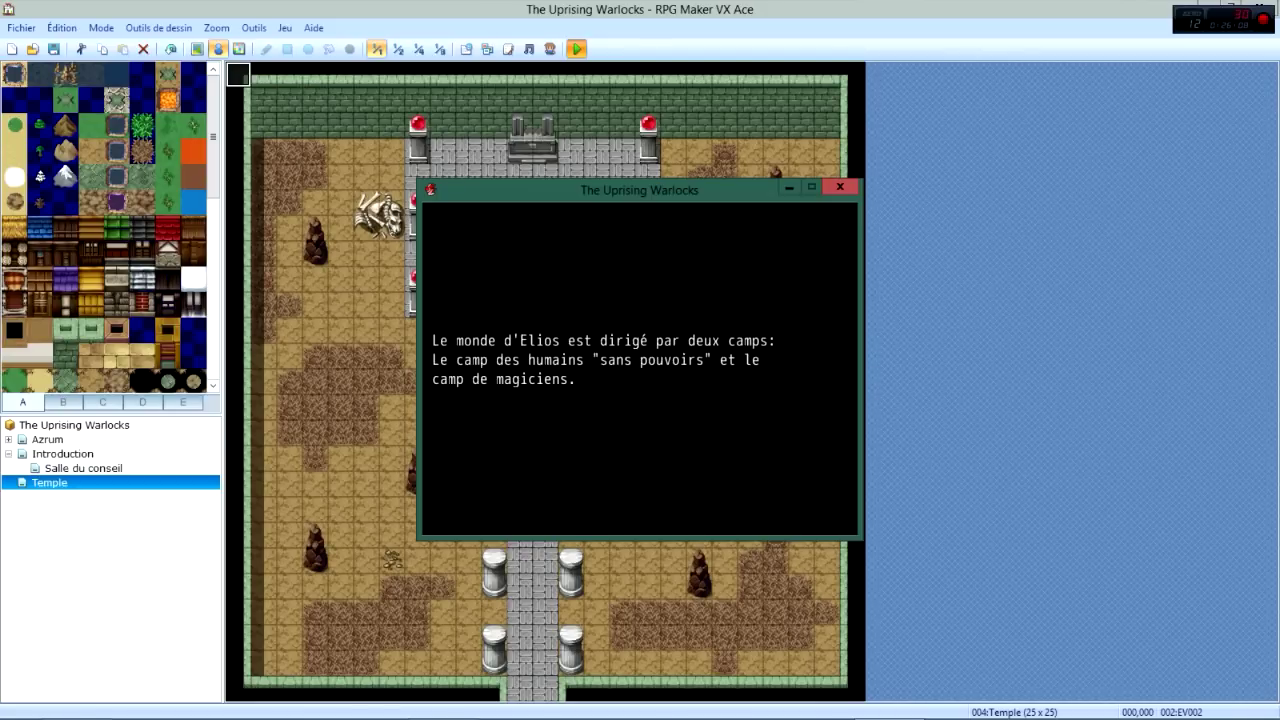
Play through the introduction messages until the hero is teleported to the Temple.
key("Return")
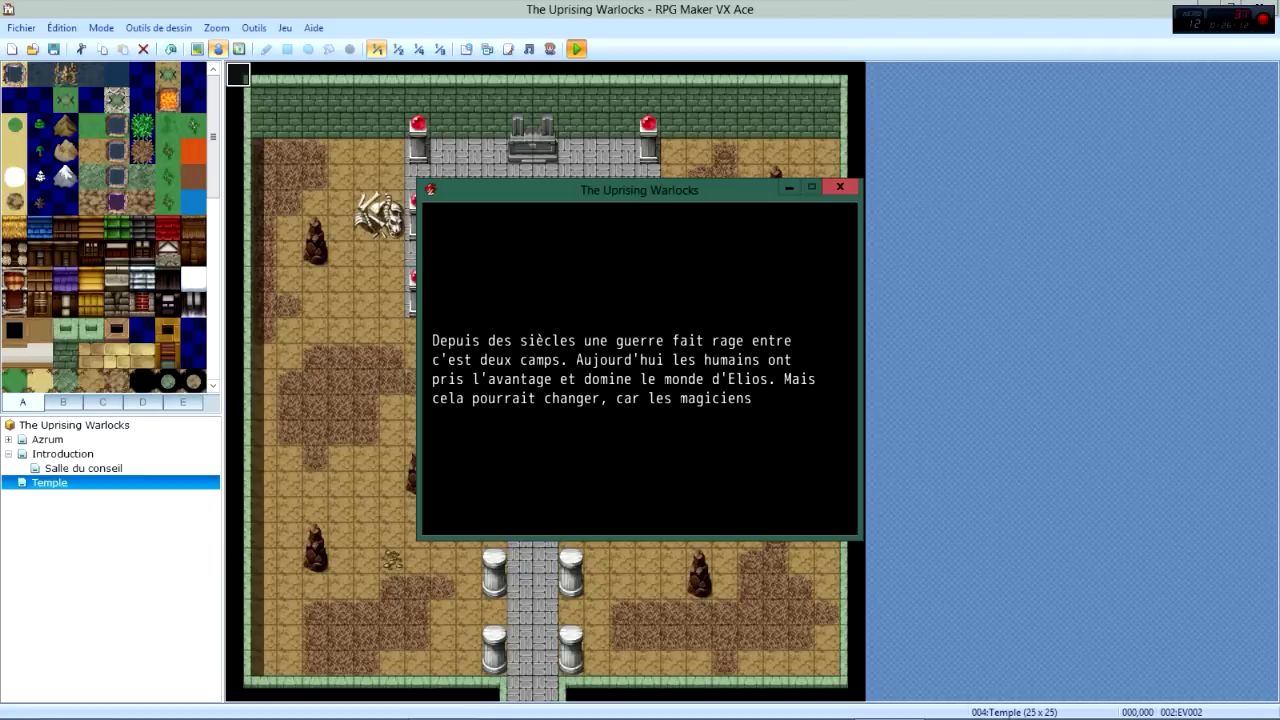
key("Return")
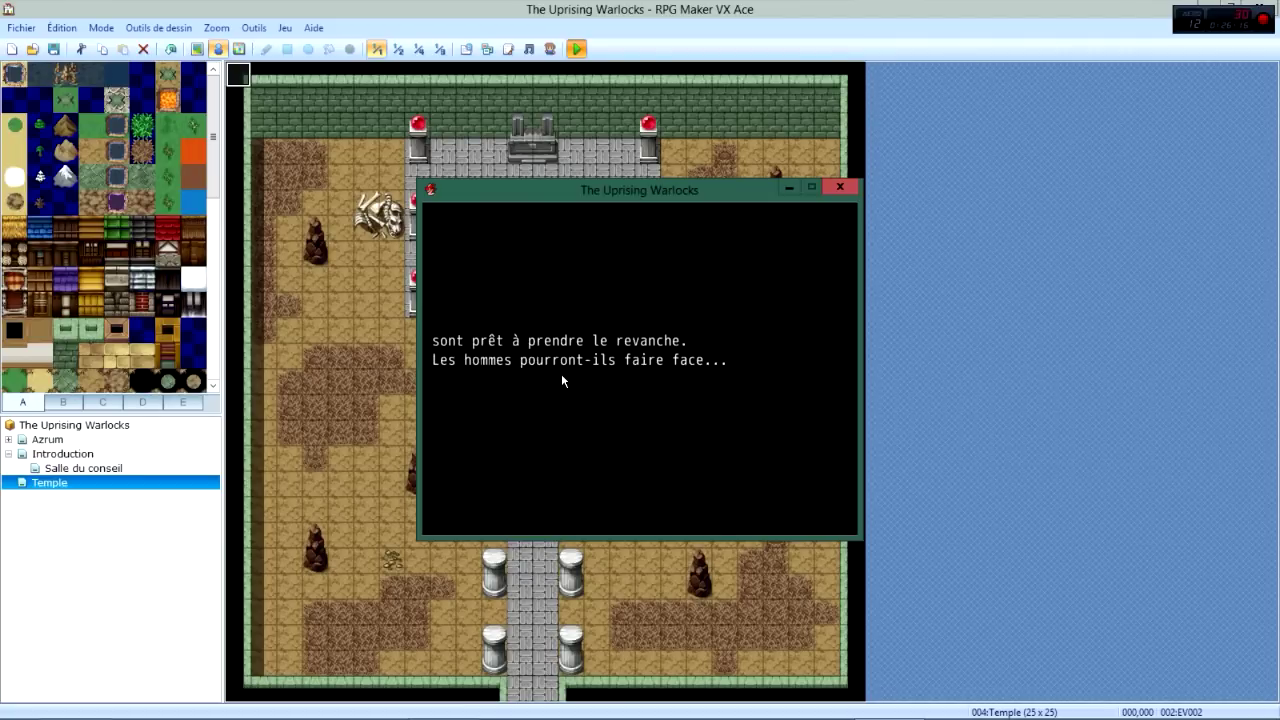
key("Return")
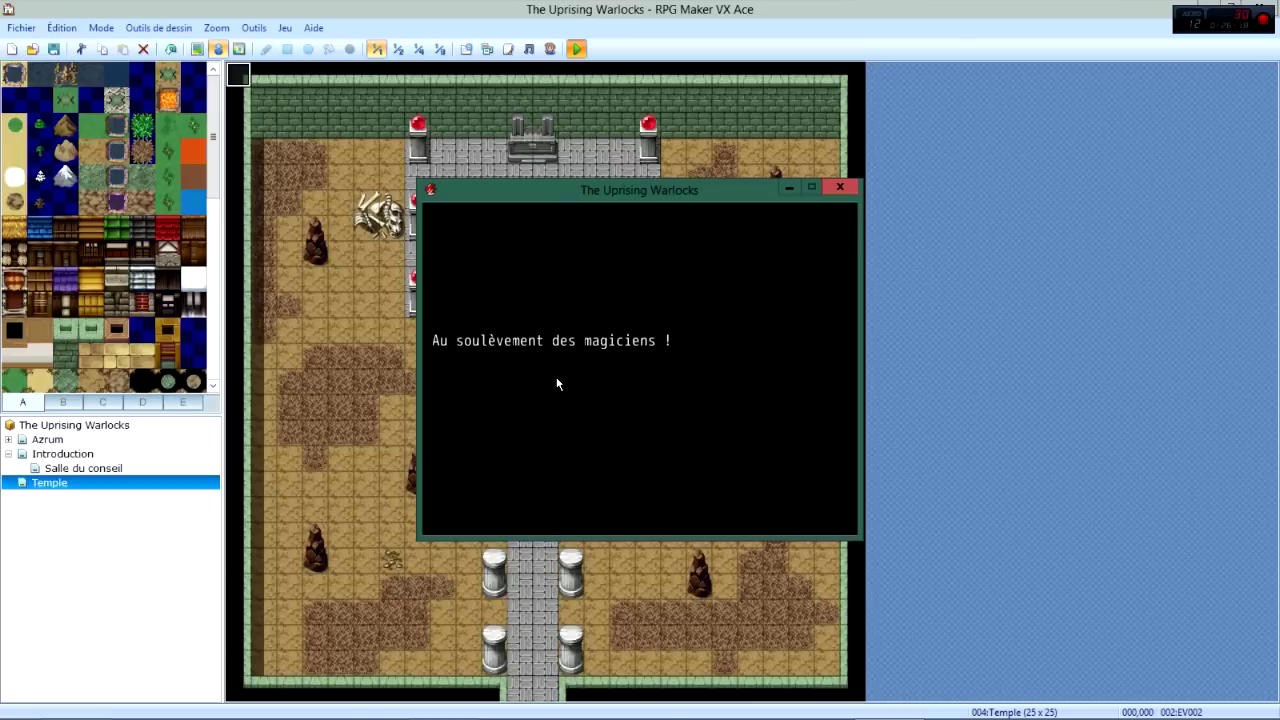
key("Return")
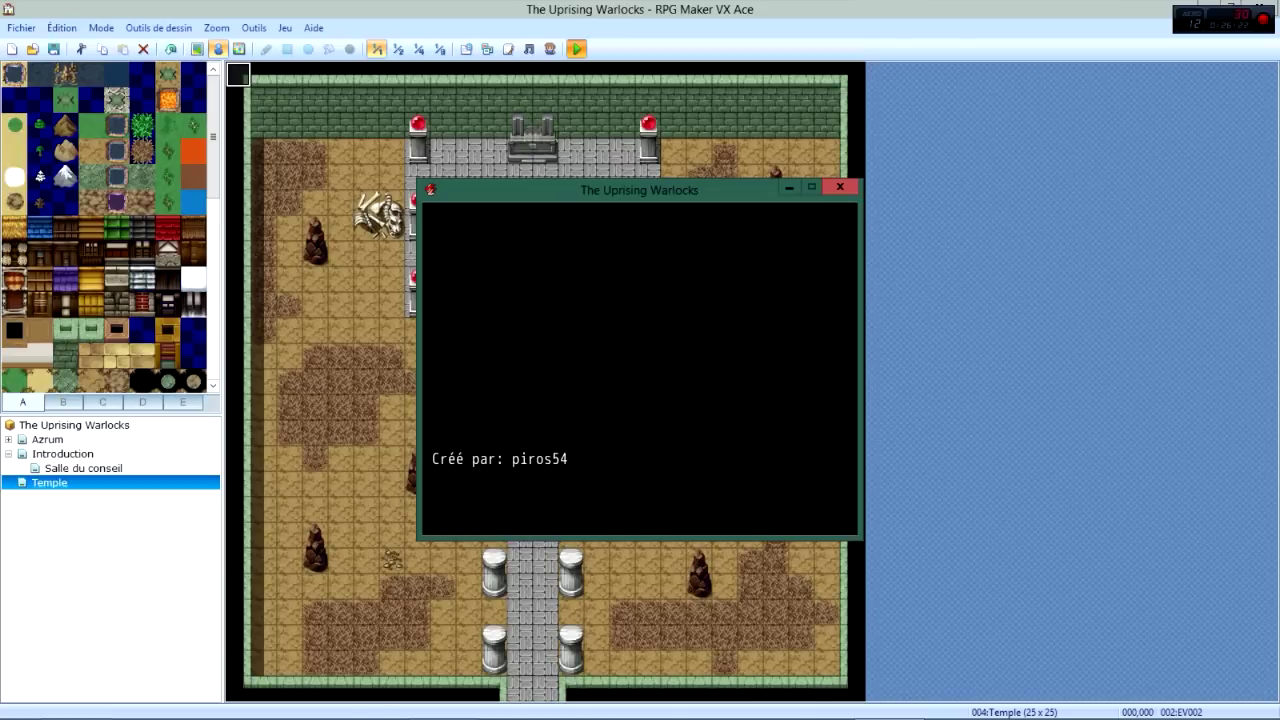
key("Return")
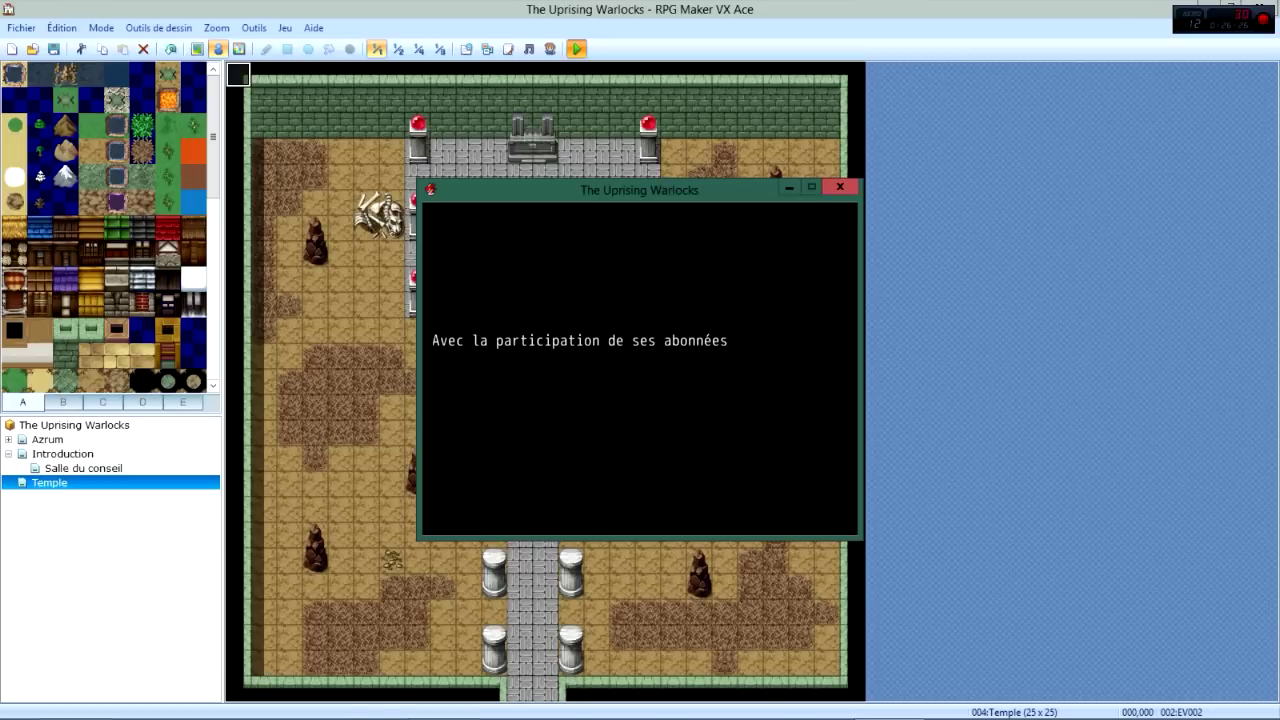
key("Return")
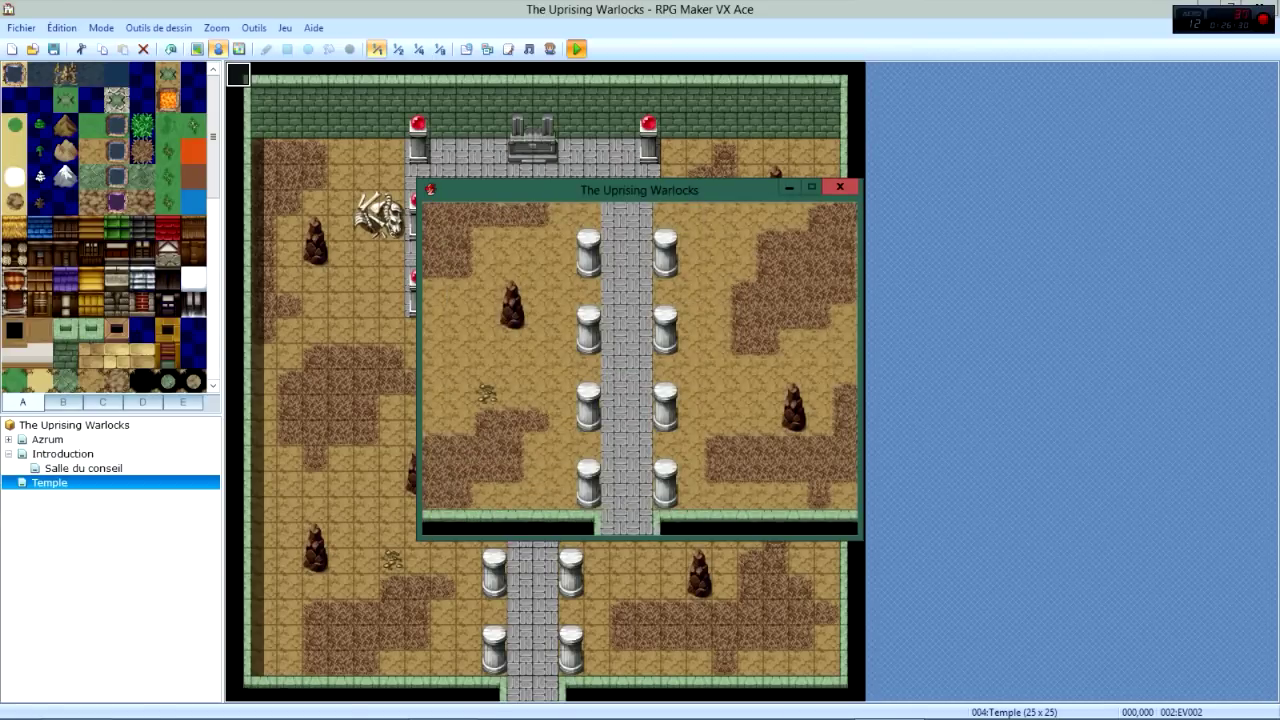
Check the Temple cutscene up to the hero's first dialogue and close the playtest.
left_click(685, 717)
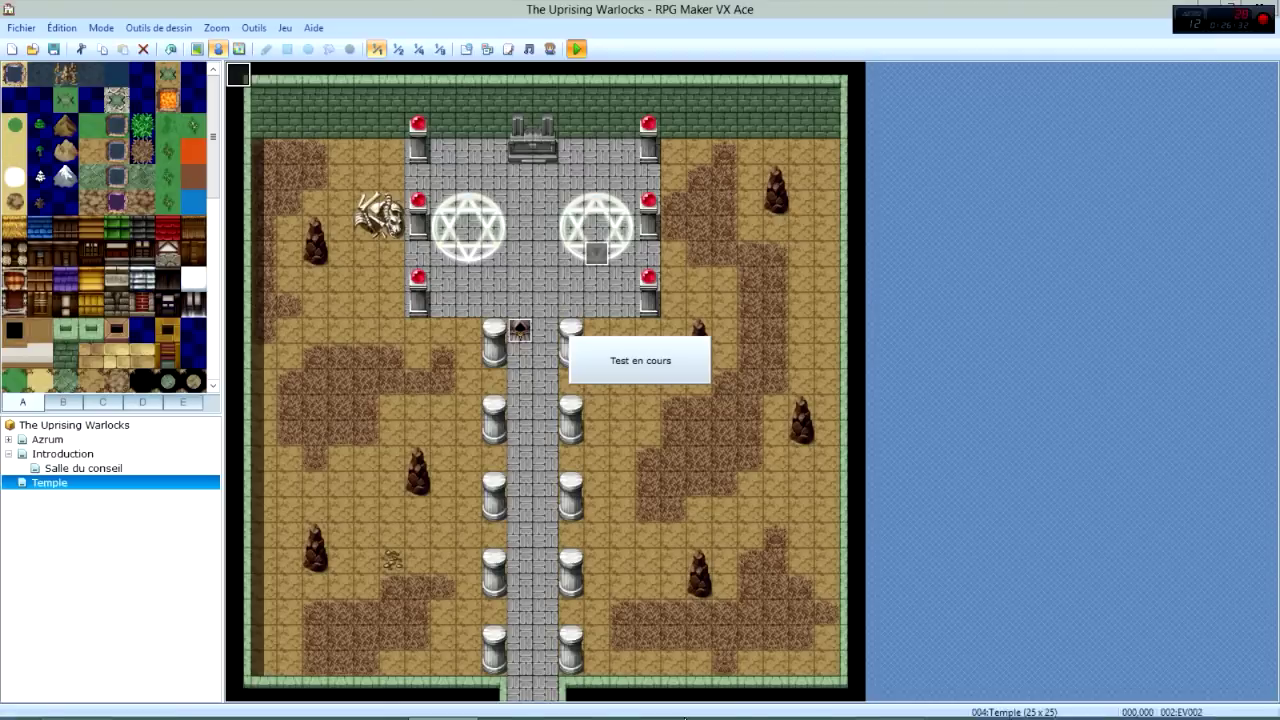
left_click(890, 704)
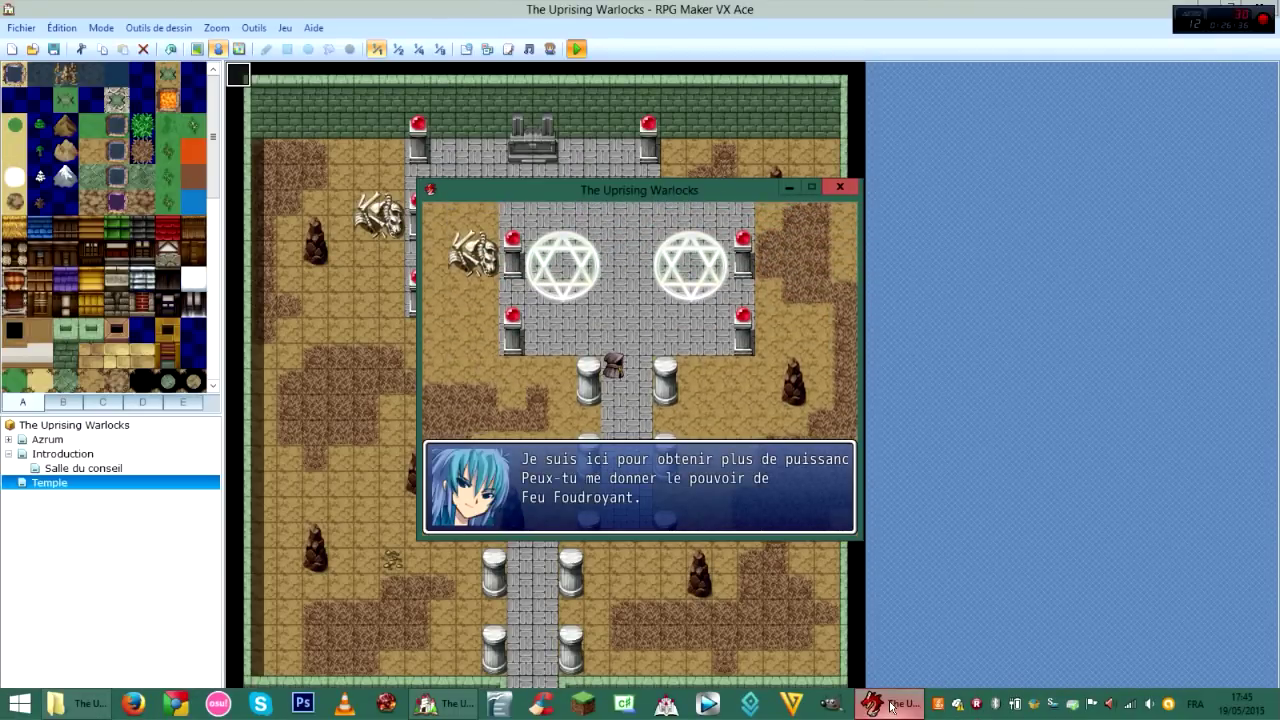
left_click(890, 704)
left_click(886, 704)
key("alt+F4")
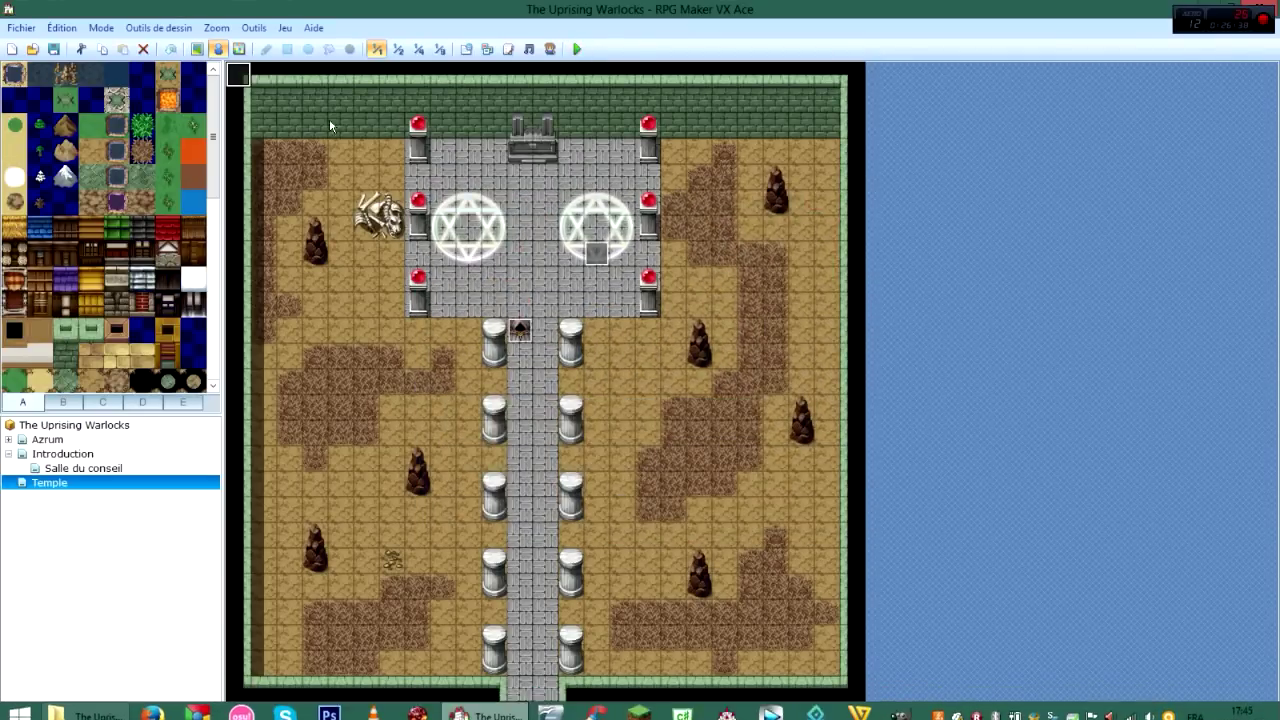
Open the Temple map's automatic event EV002 for editing.
double_click(330, 122)
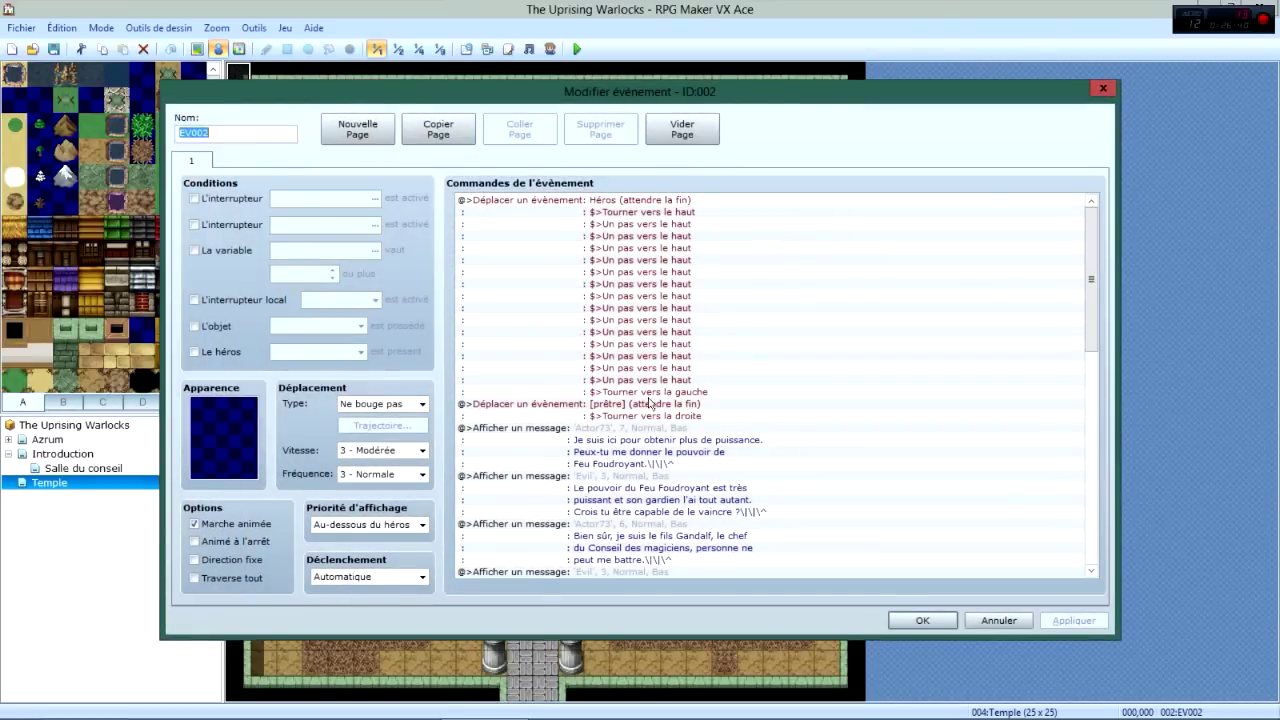